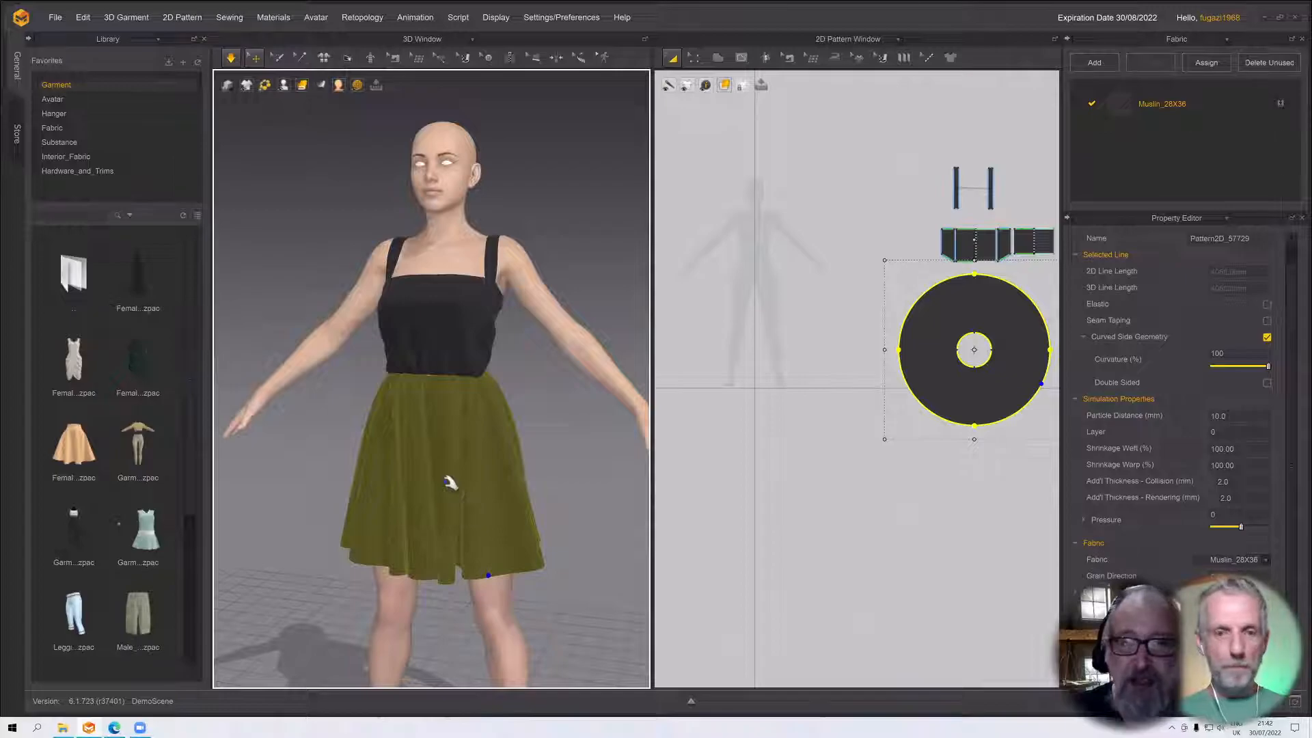
scroll(446, 496, "up", 3)
right_click_drag(455, 580, 481, 512)
key("space")
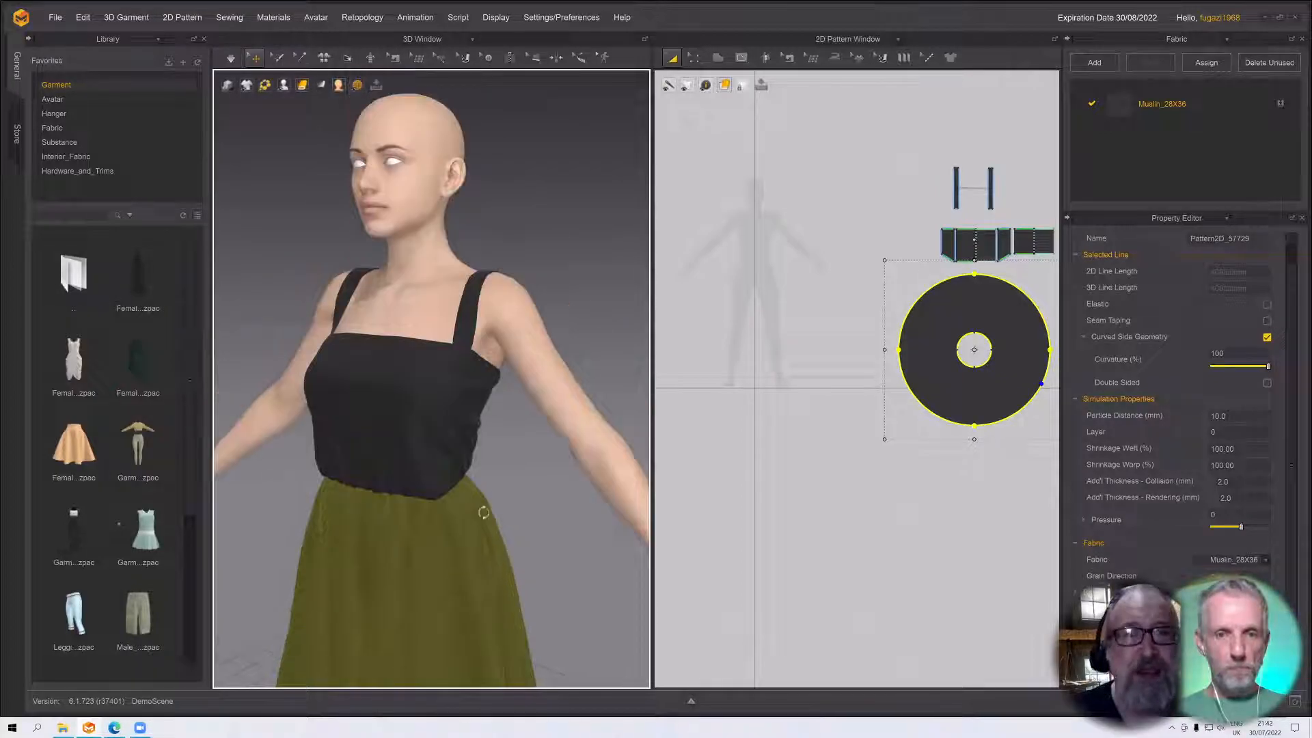
key("2")
scroll(472, 502, "down", 2)
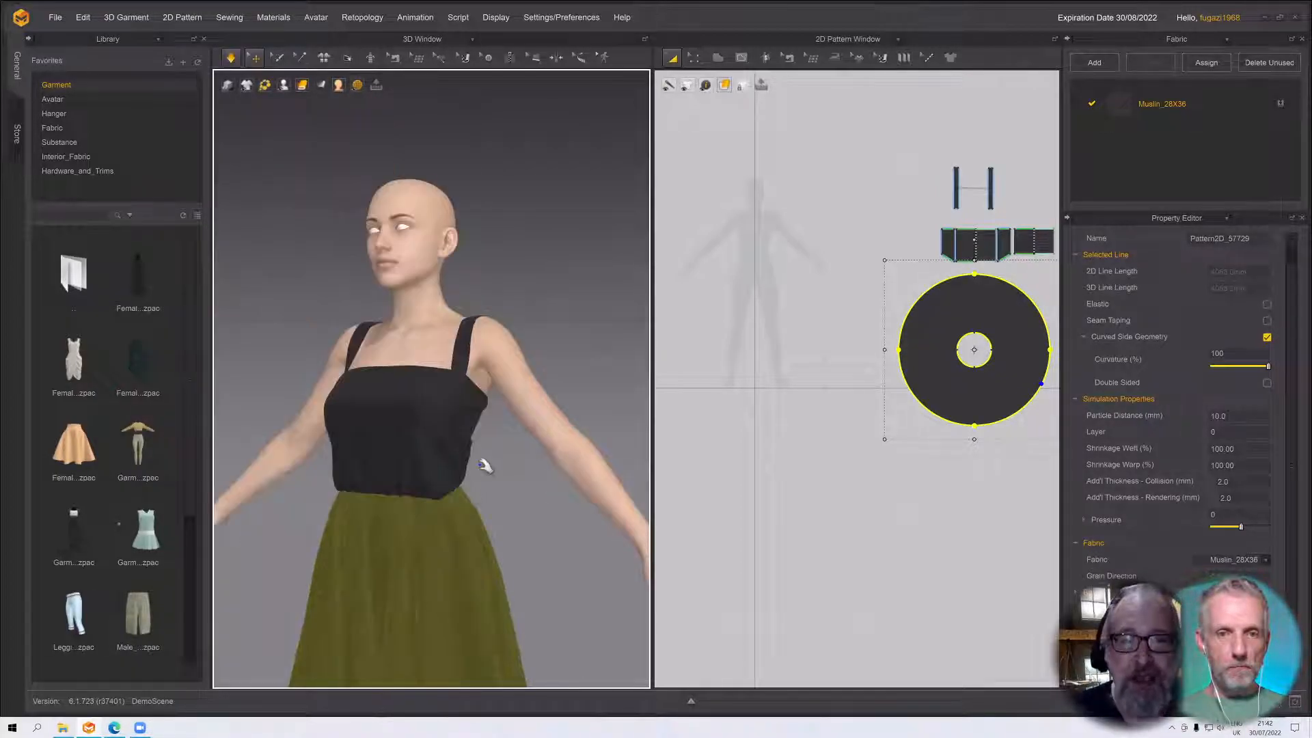
right_click_drag(498, 498, 510, 524)
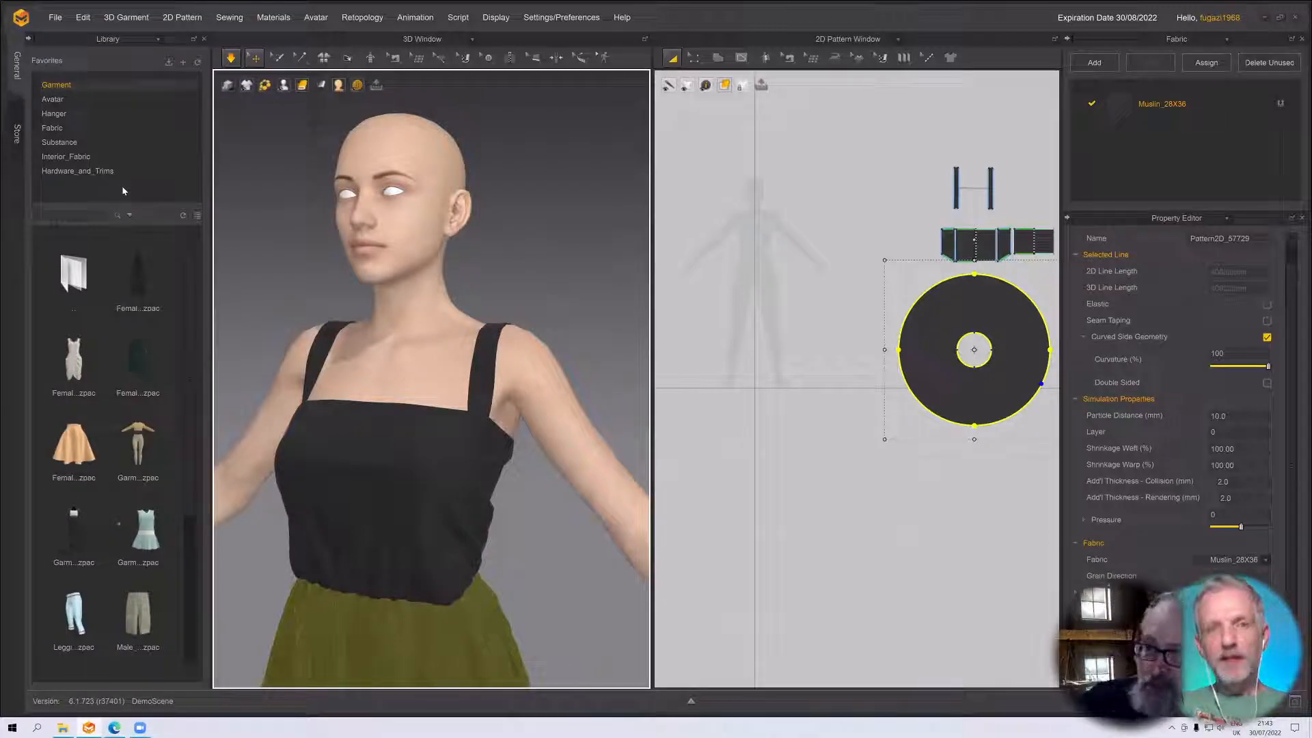
Open the Hardware_and_Trims category in the library
left_click(78, 176)
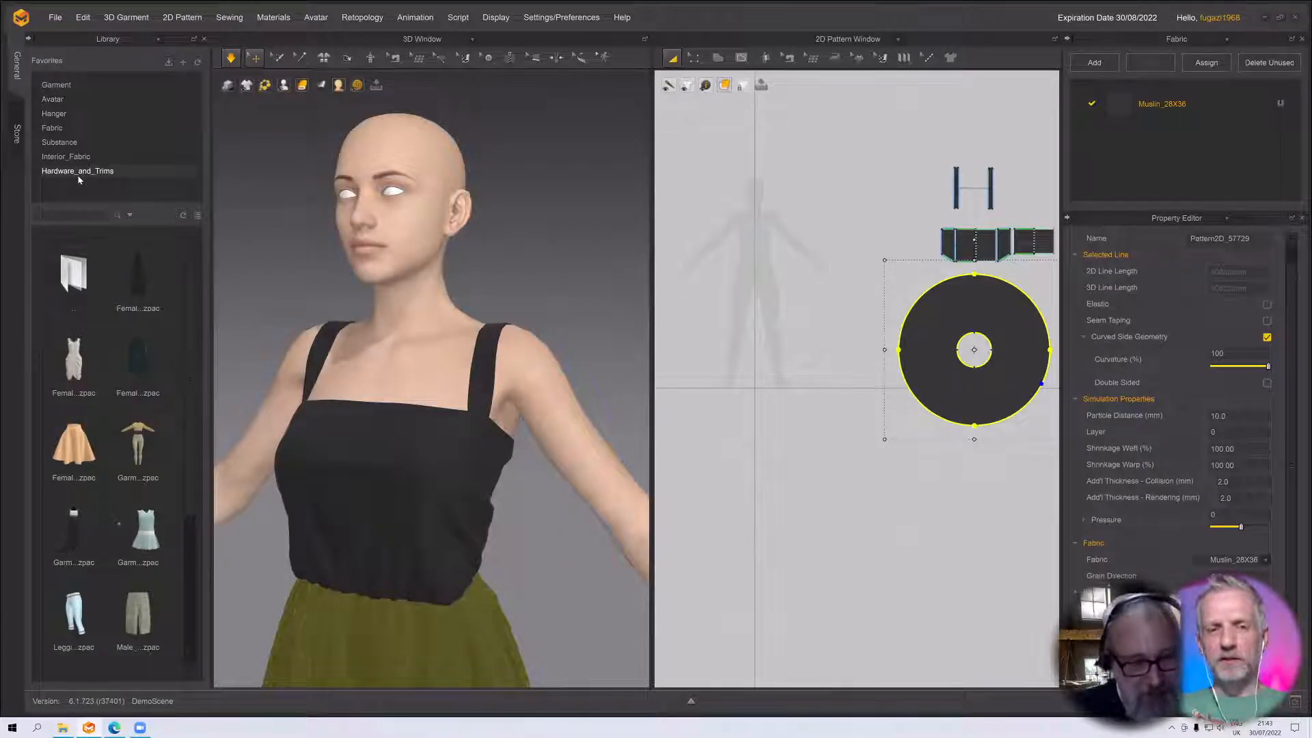
left_click(103, 182)
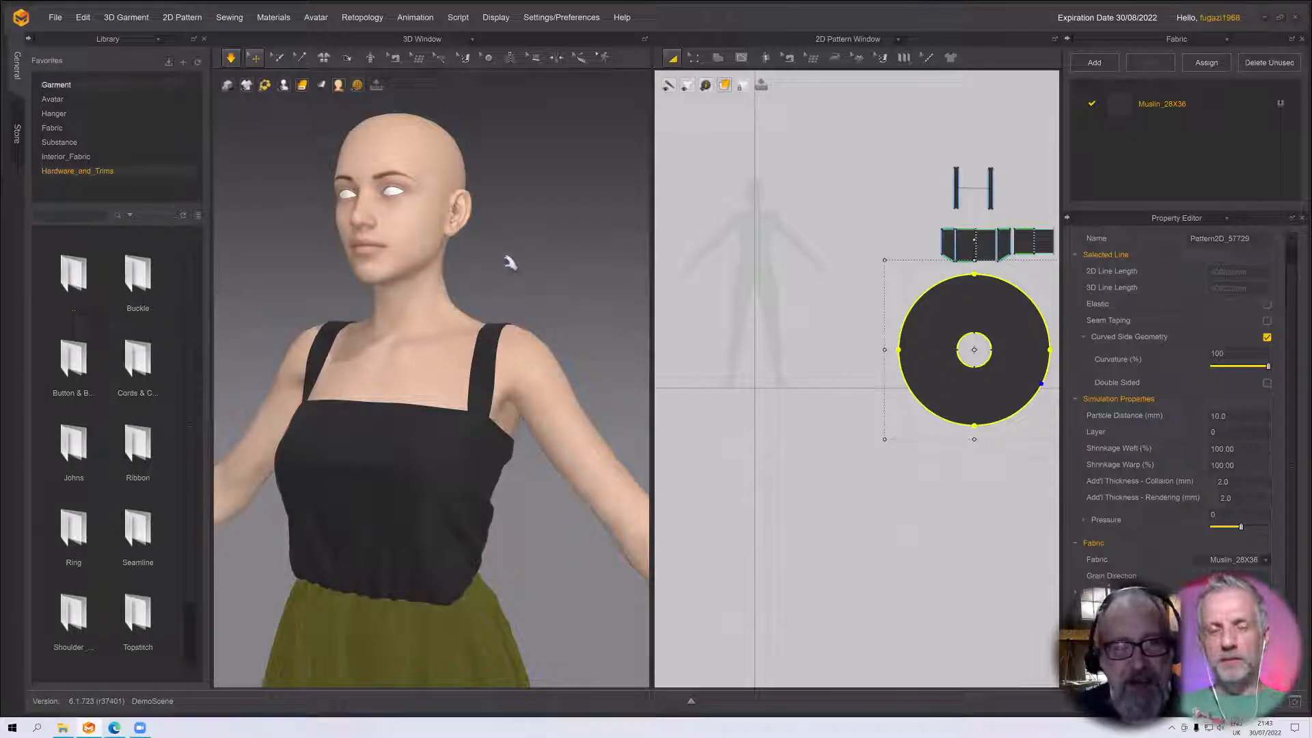
middle_click_drag(544, 255, 549, 254)
key("space")
key("space")
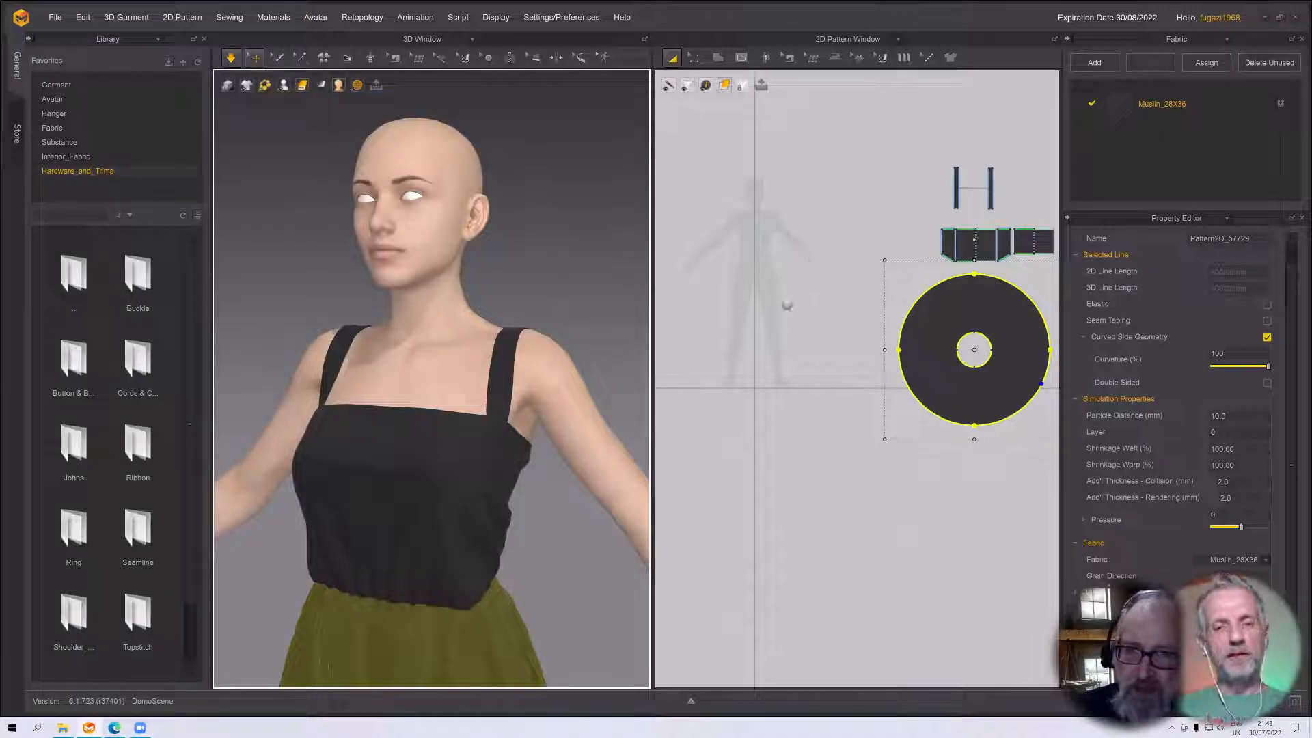
Show only the 3D view of the dressed avatar, hiding the 2D pattern view
scroll(767, 313, "up", 2)
right_click_drag(711, 301, 656, 290)
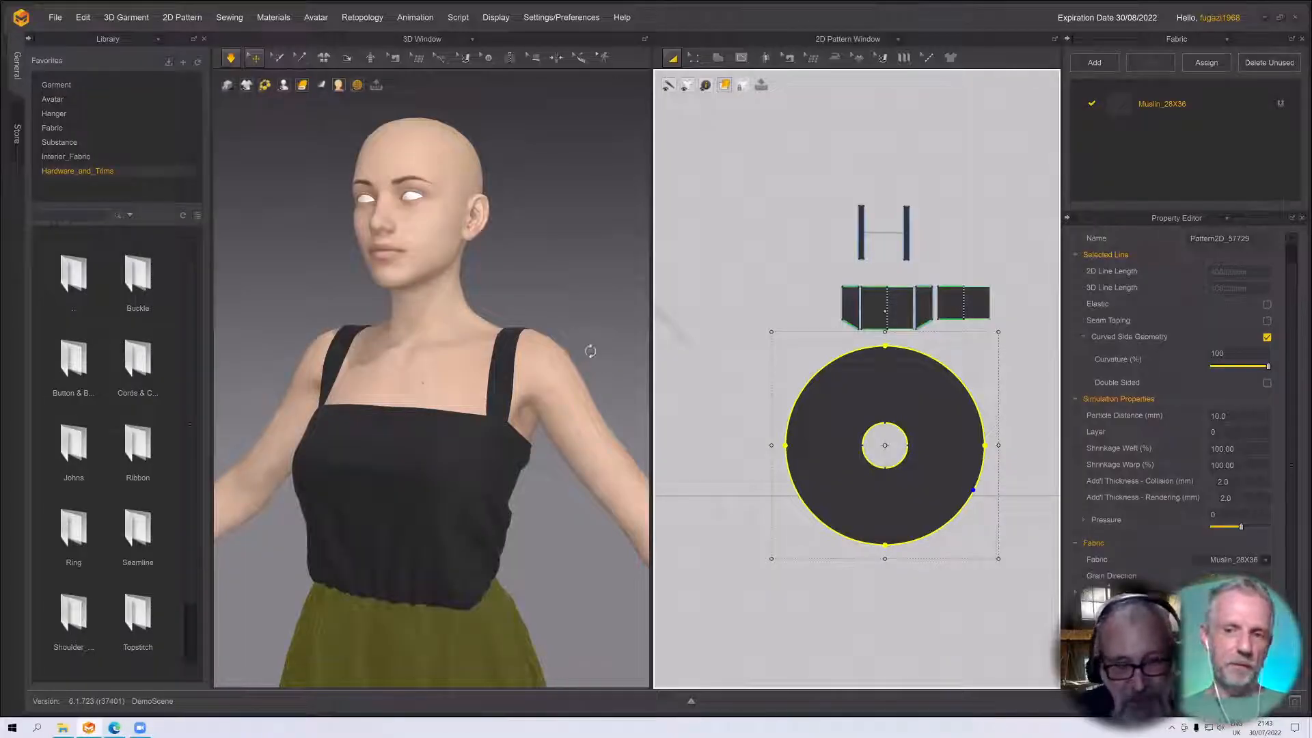
scroll(420, 452, "down", 1)
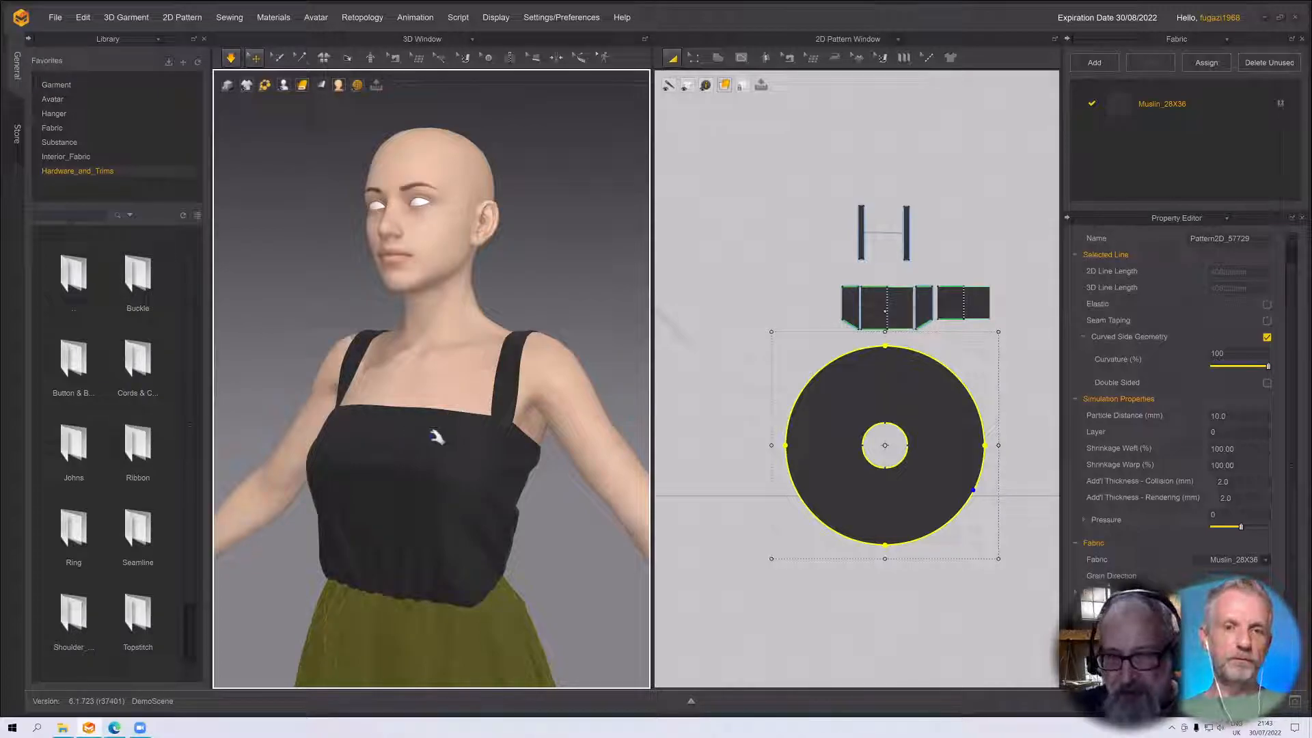
right_click_drag(468, 391, 670, 330)
key("space")
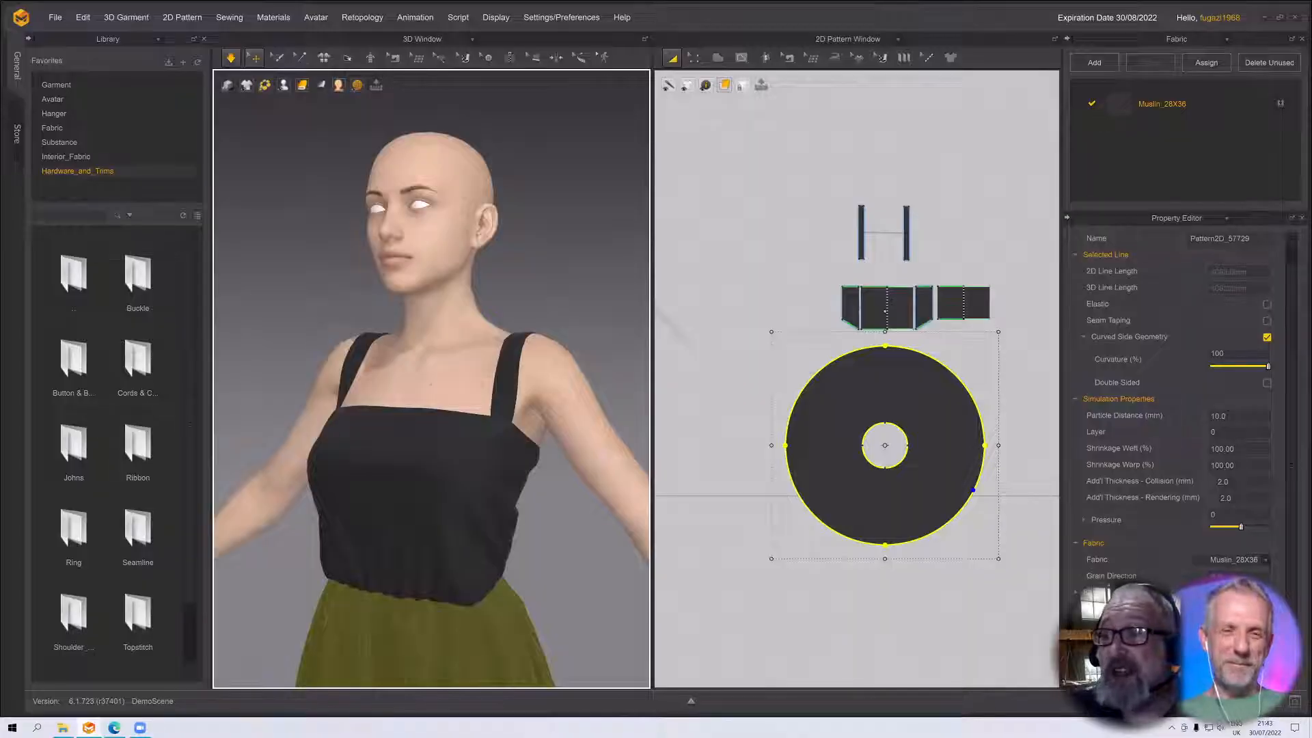
key("alt+1")
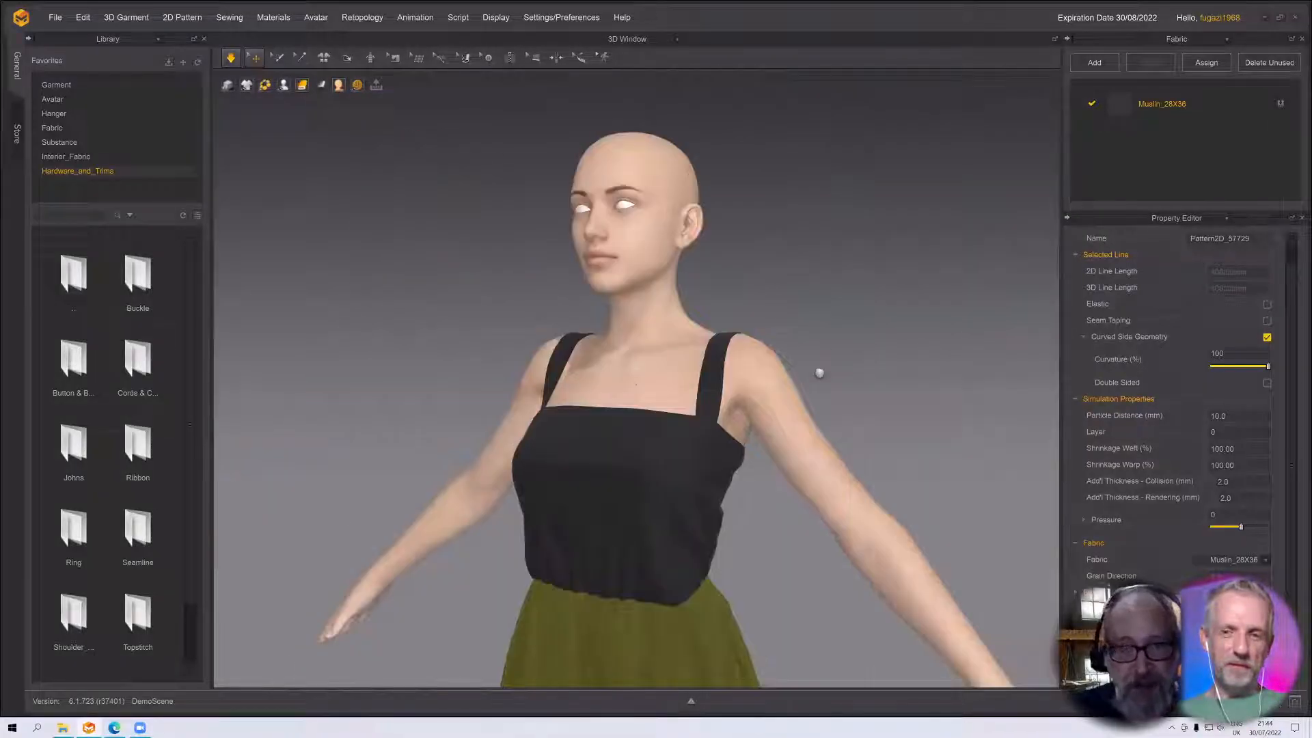
right_click_drag(819, 373, 2, 164)
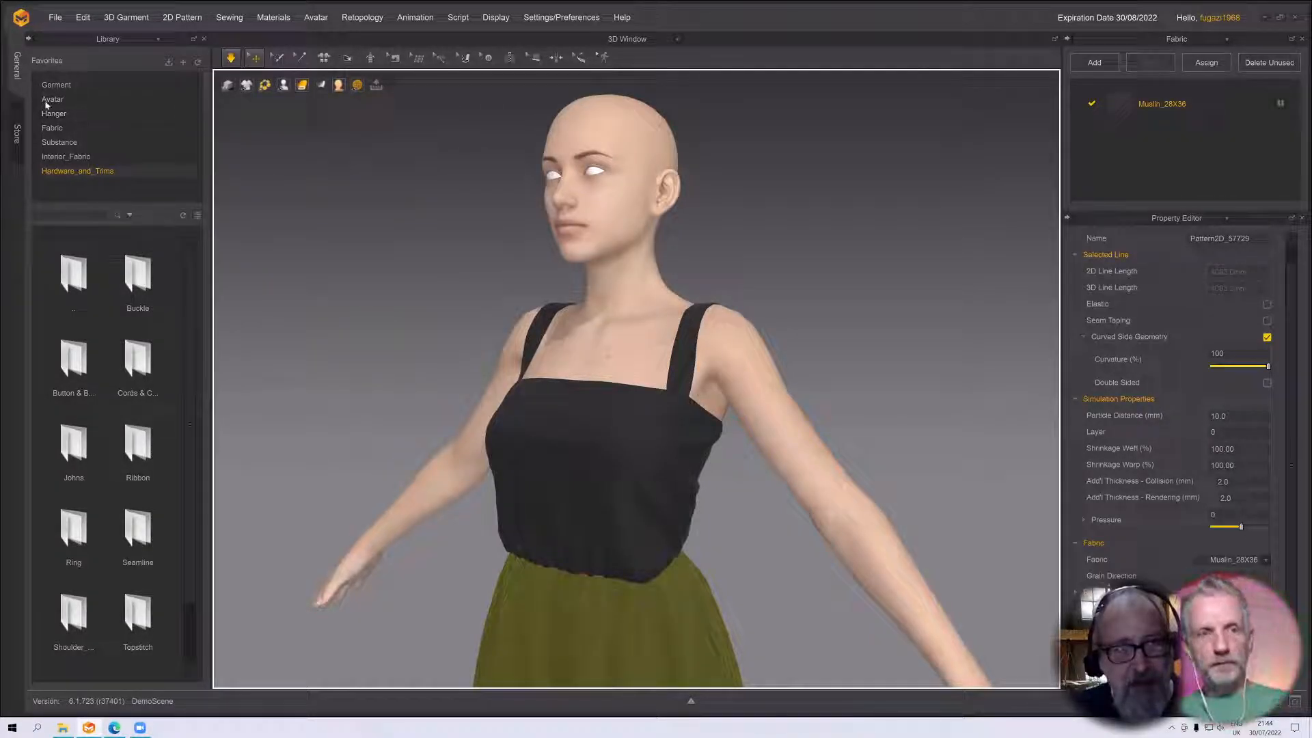
Look through the sewing buttons in the Button folder of the trims library, then return to the trim categories
left_click(52, 172)
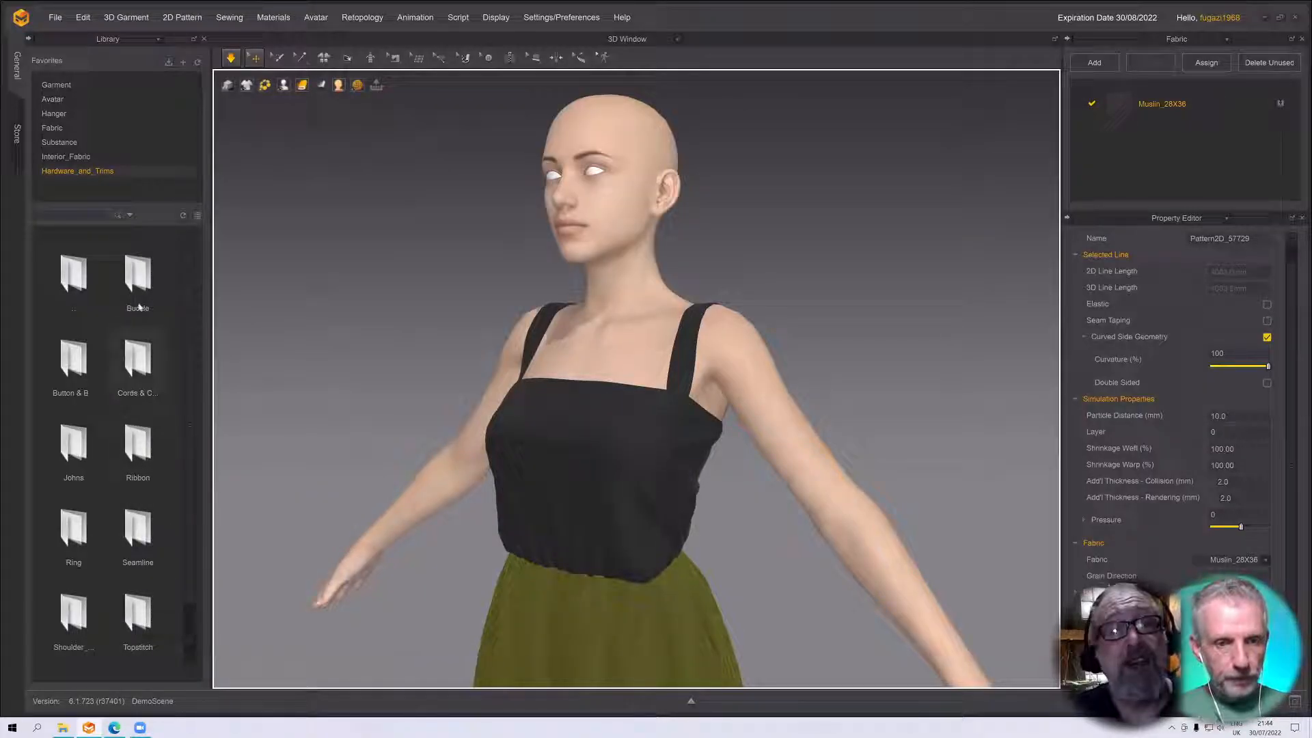
double_click(71, 367)
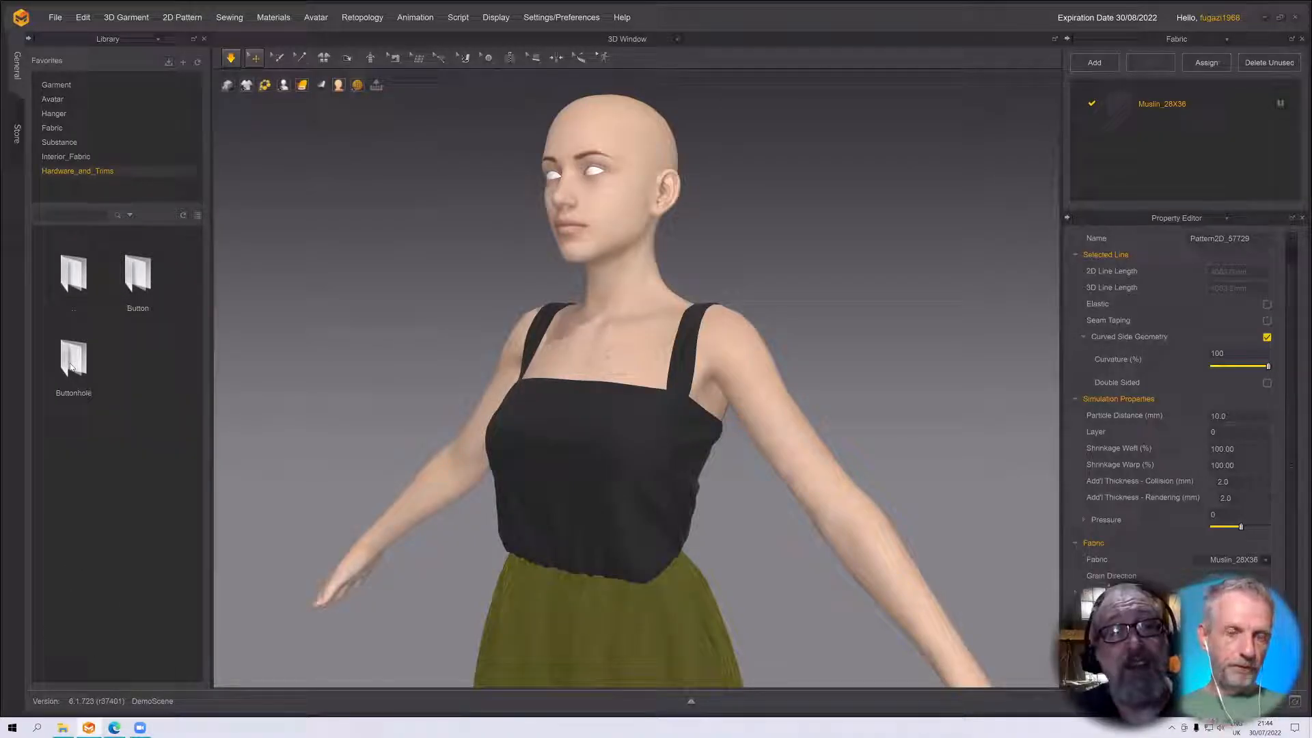
double_click(124, 289)
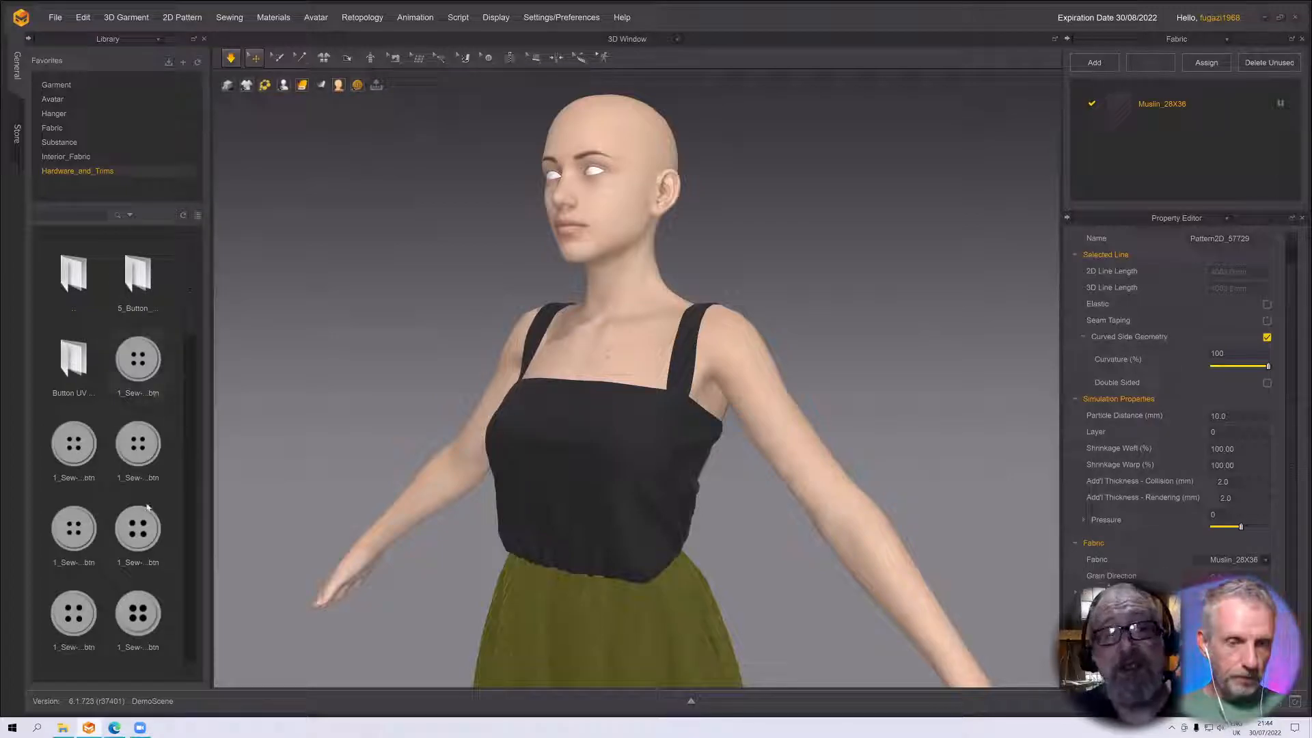
scroll(147, 507, "down", 3)
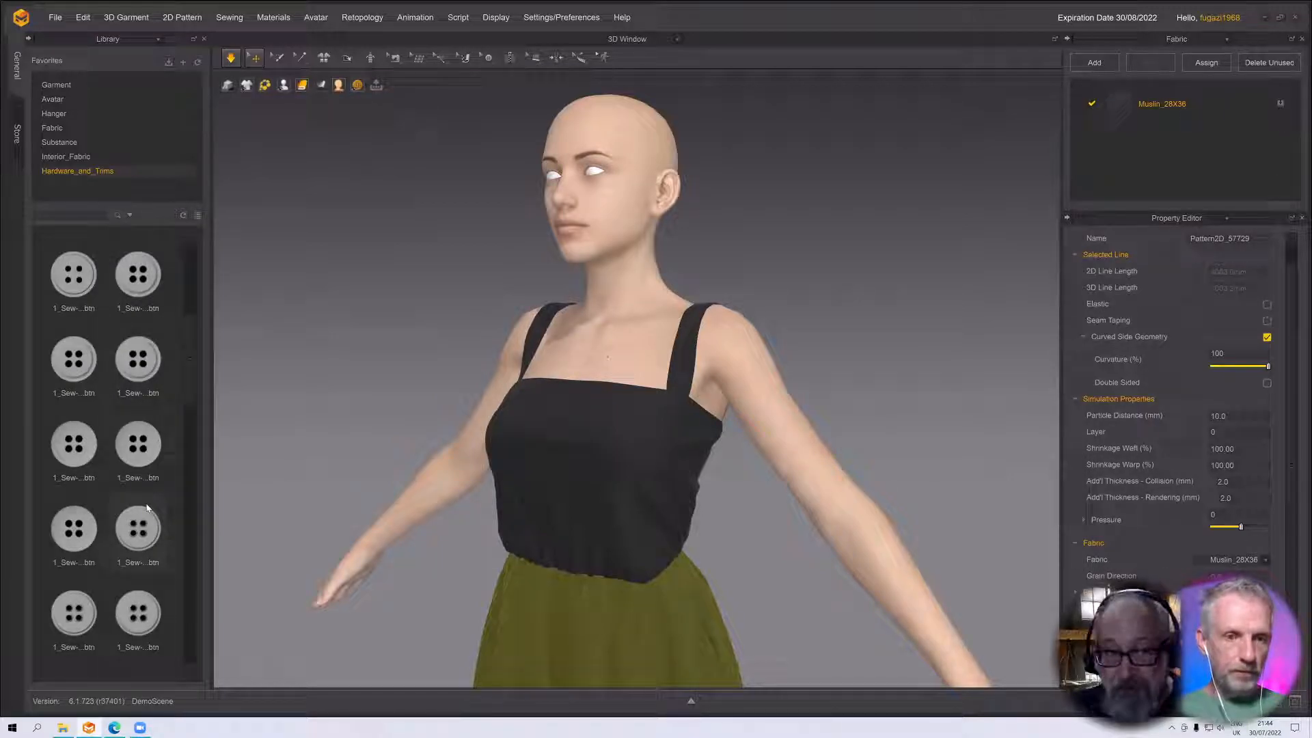
scroll(143, 504, "up", 2)
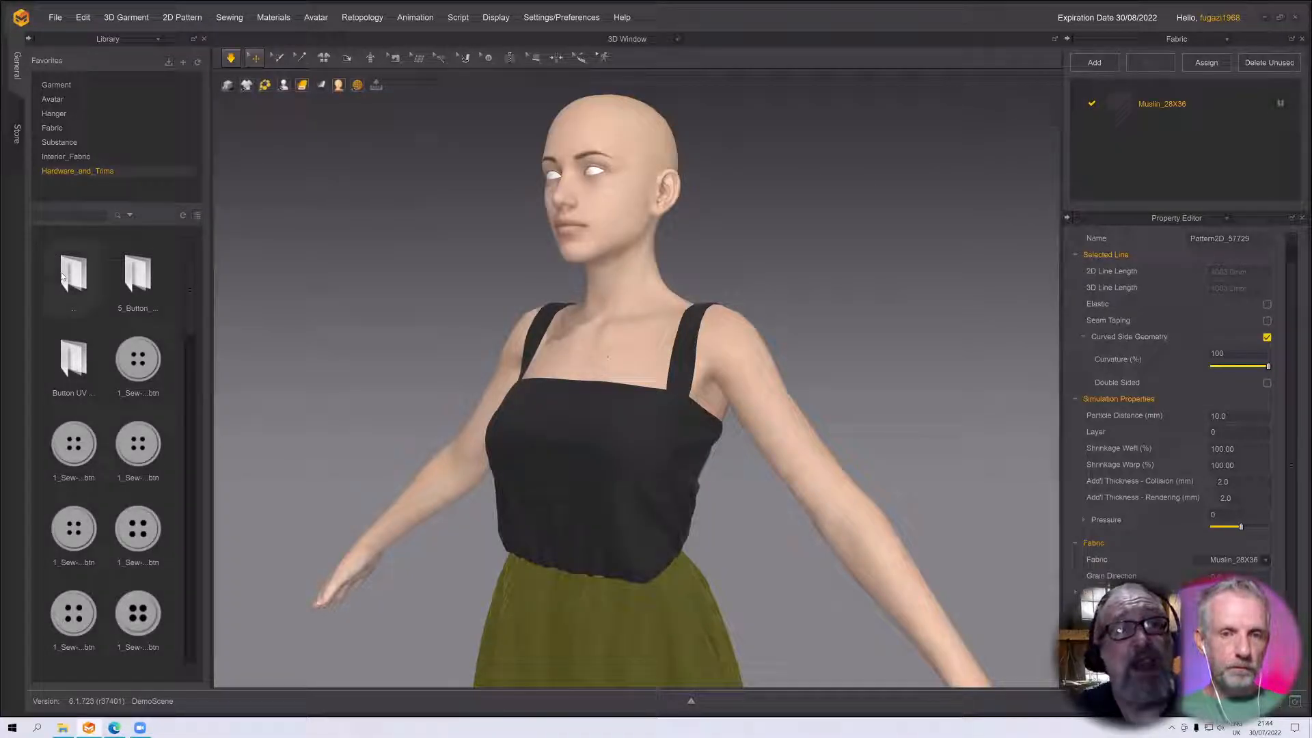
double_click(74, 296)
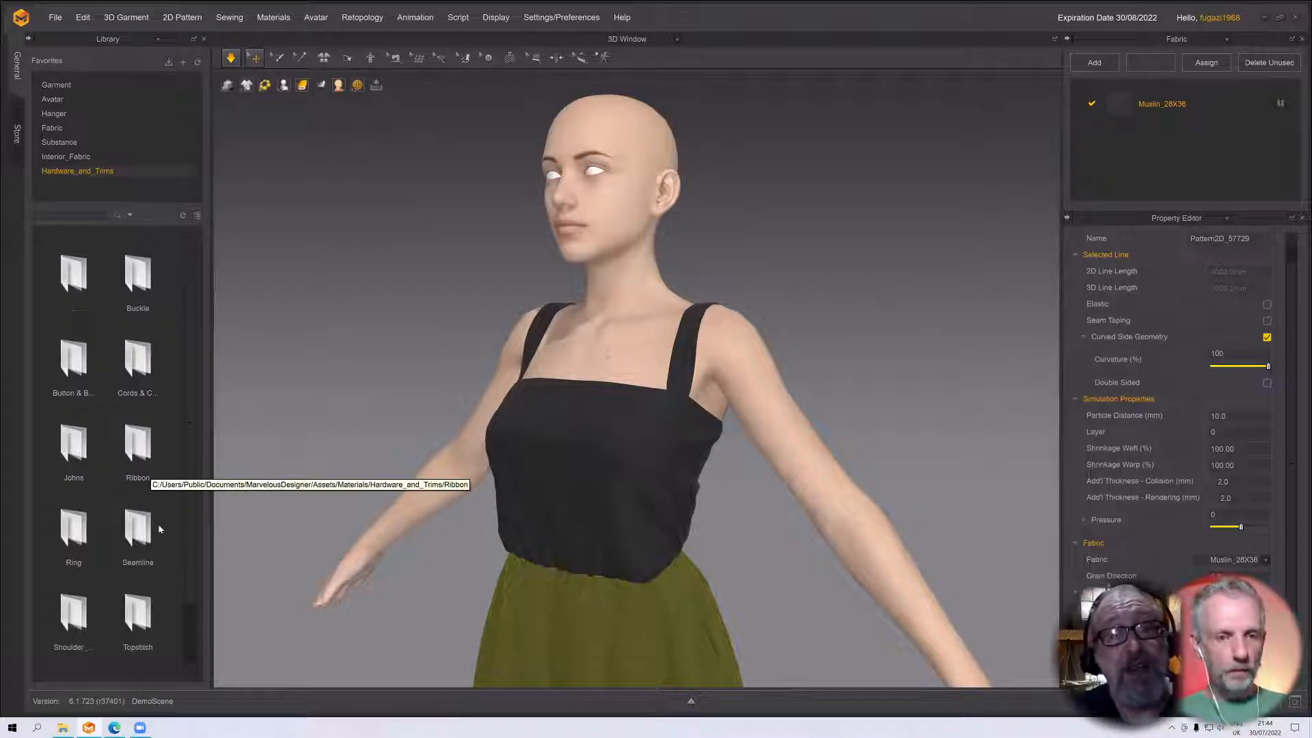
Add the ribbon bow with two splayed tails from the Ribbon trims to the scene, using the Original position
double_click(140, 451)
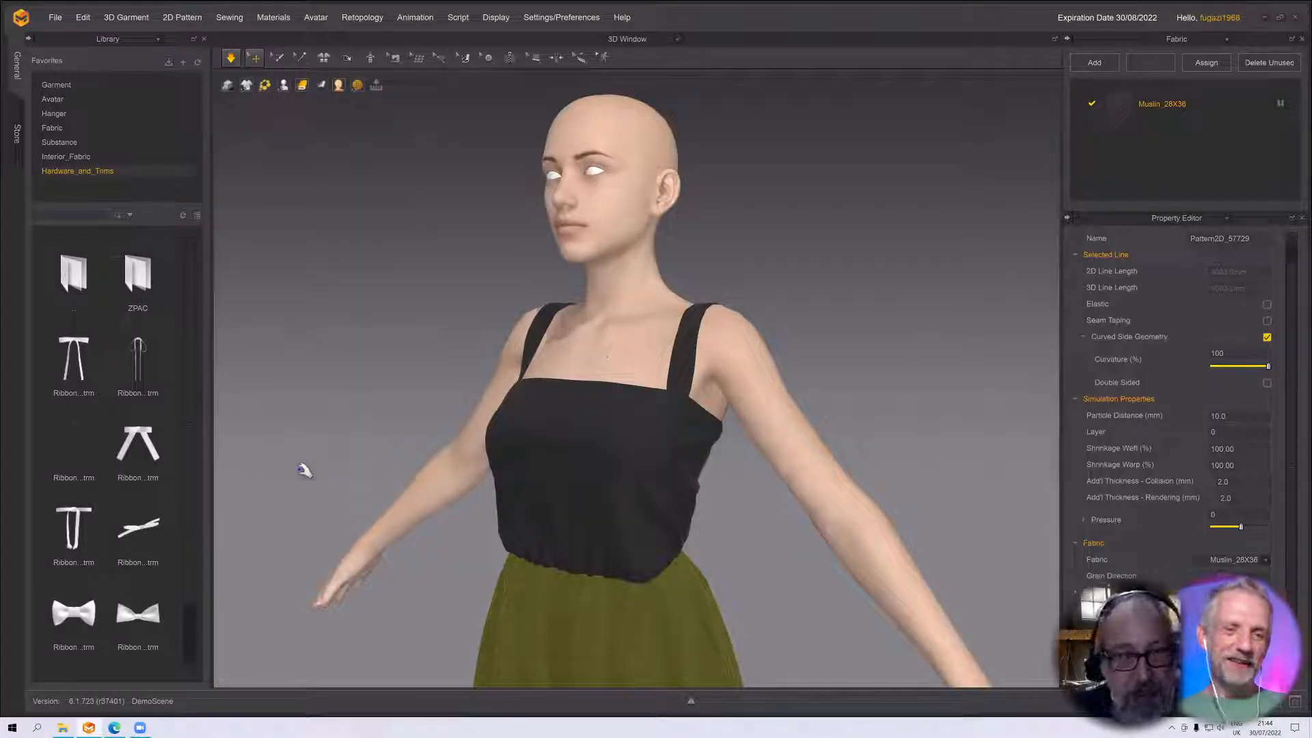
left_click(150, 447)
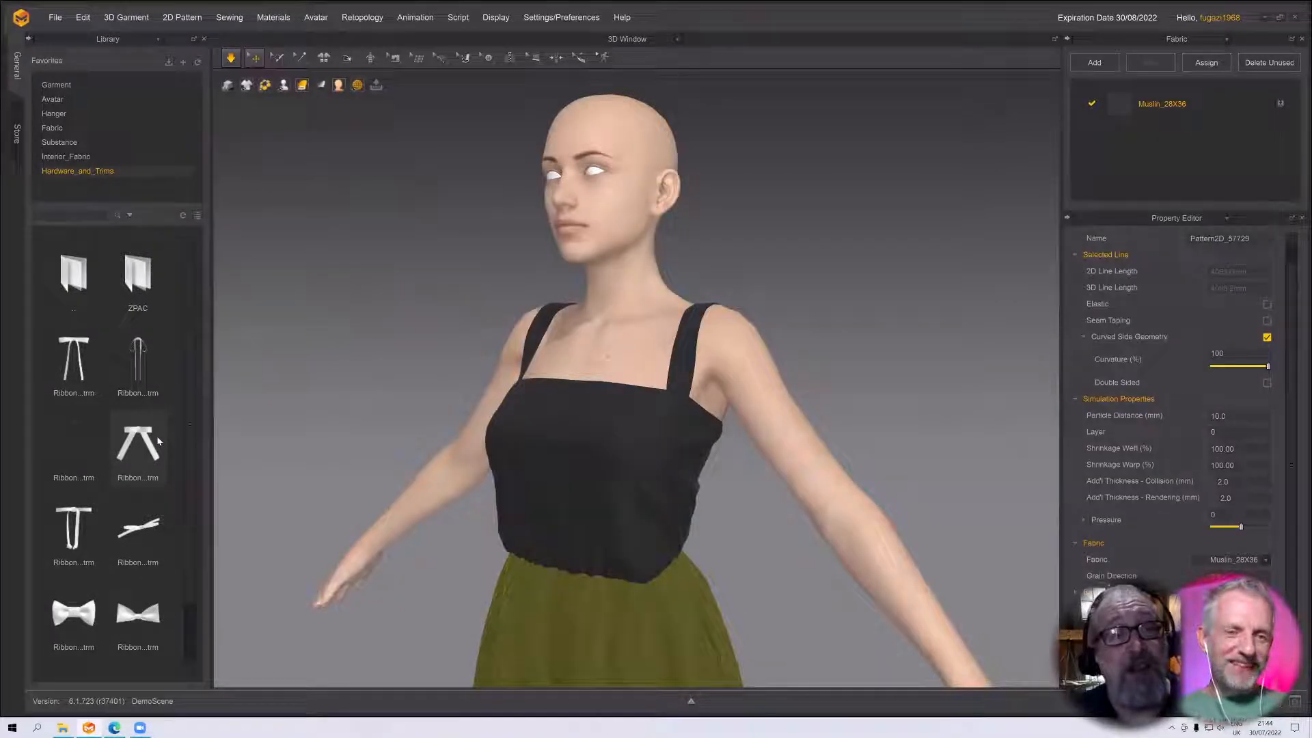
left_click_drag(137, 444, 336, 460)
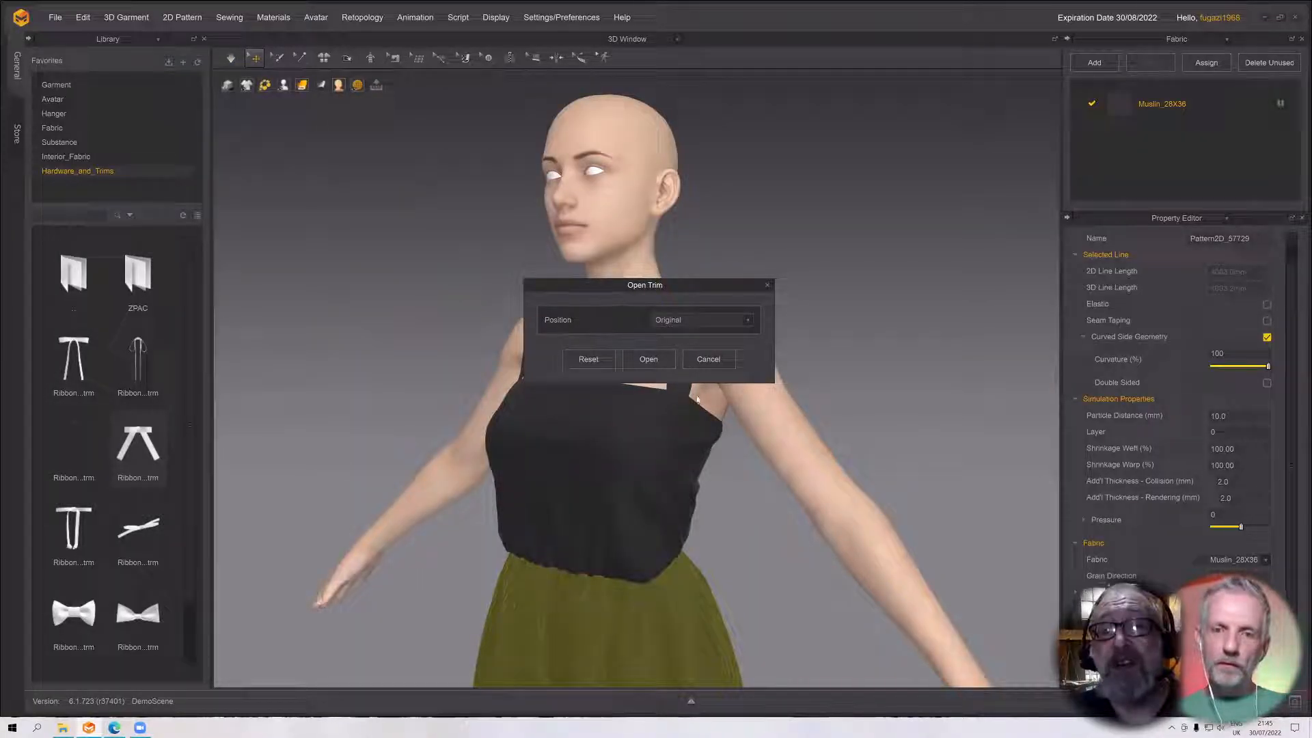
left_click(648, 360)
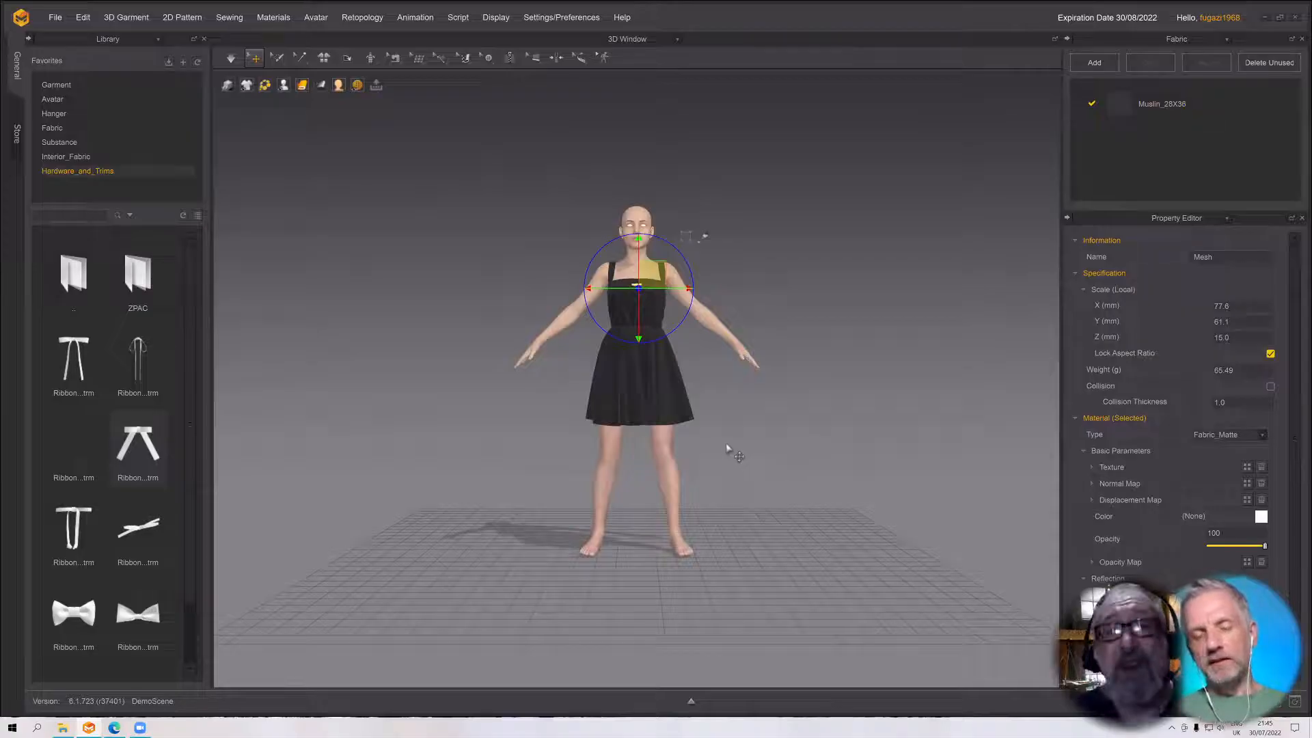
Examine the added bow against the front of the bodice from close up and from several angles
middle_click_drag(683, 463, 683, 565)
scroll(682, 535, "down", 1)
scroll(683, 540, "up", 6)
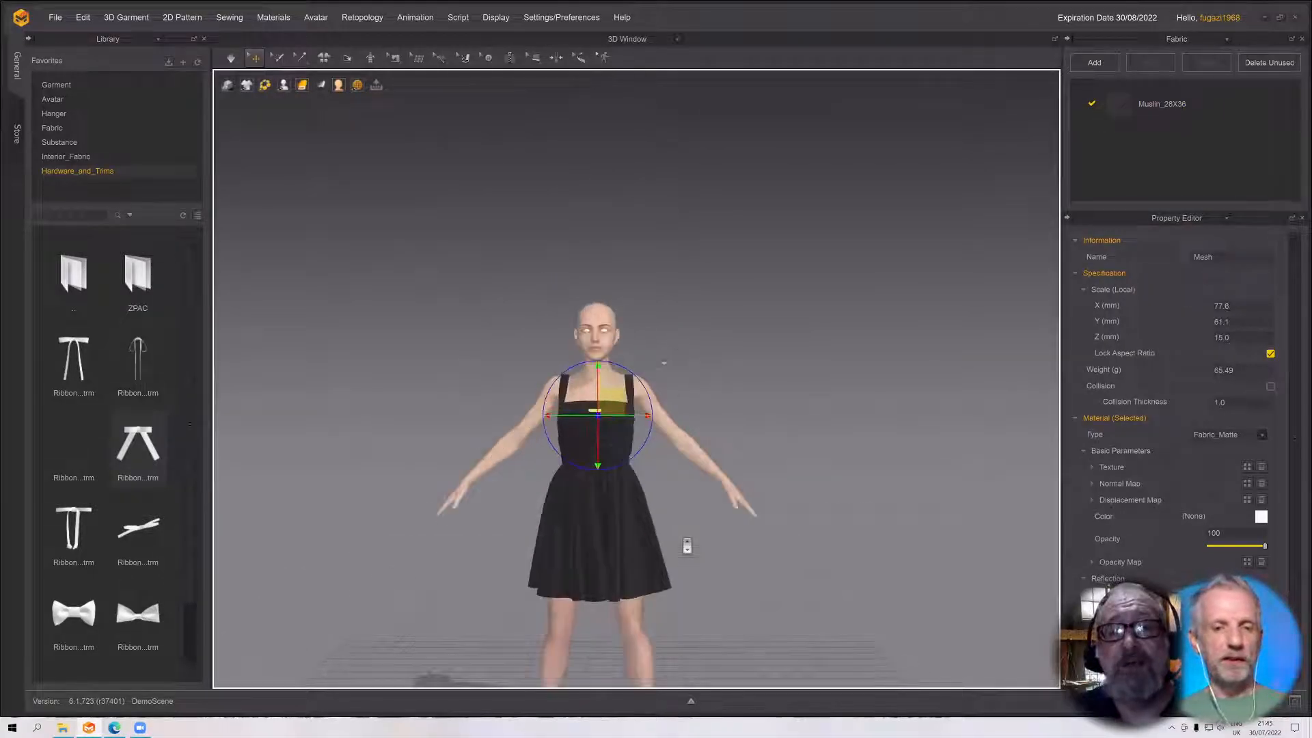
mouse_move(647, 514)
right_mouse_down()
mouse_move(618, 517)
mouse_move(666, 515)
right_mouse_up()
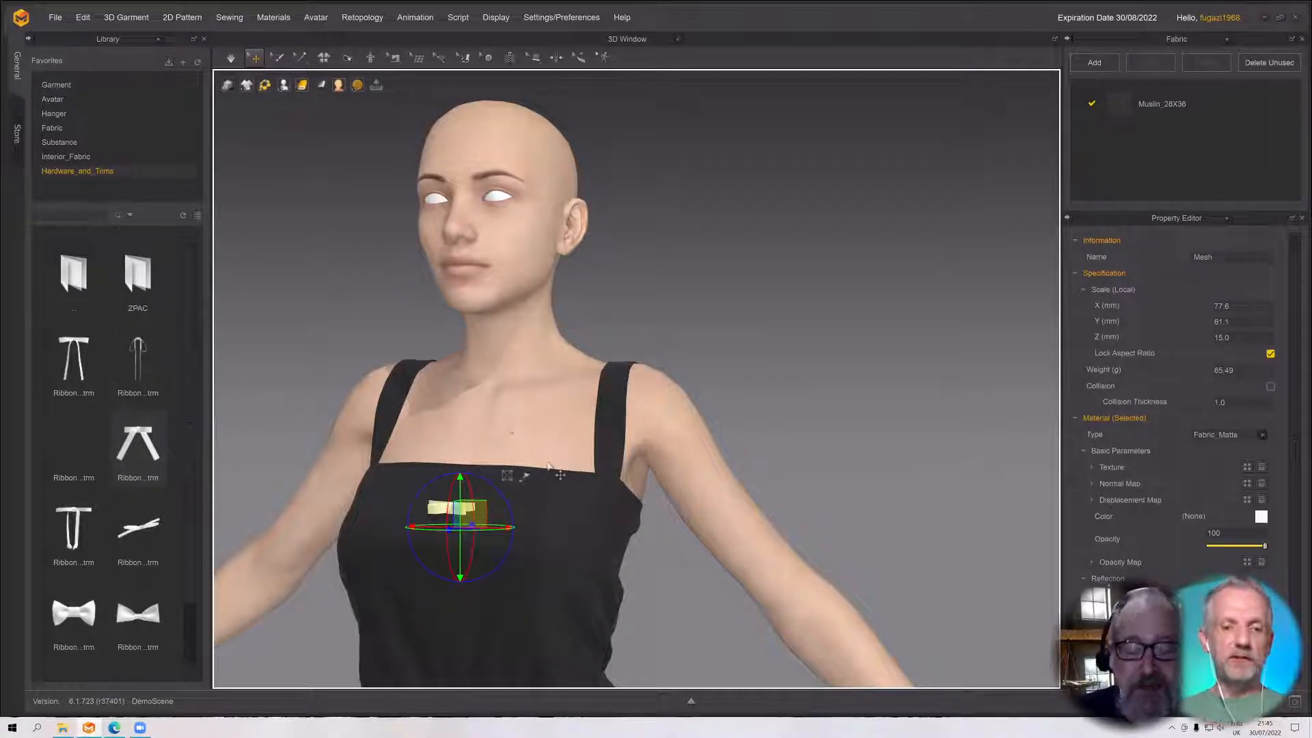
scroll(500, 513, "up", 2)
scroll(500, 514, "down", 5)
right_click_drag(500, 514, 470, 509)
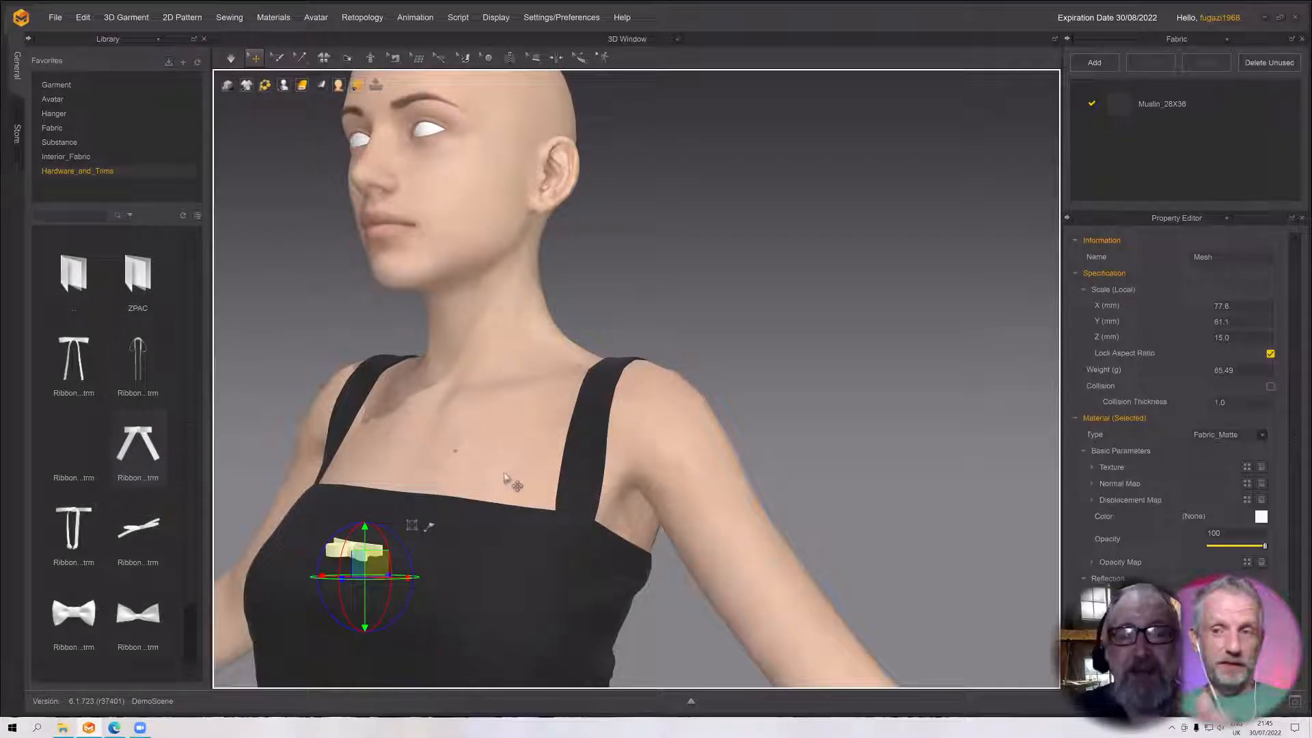
middle_click_drag(515, 470, 617, 382)
mouse_move(616, 380)
right_mouse_down()
mouse_move(586, 378)
mouse_move(605, 382)
right_mouse_up()
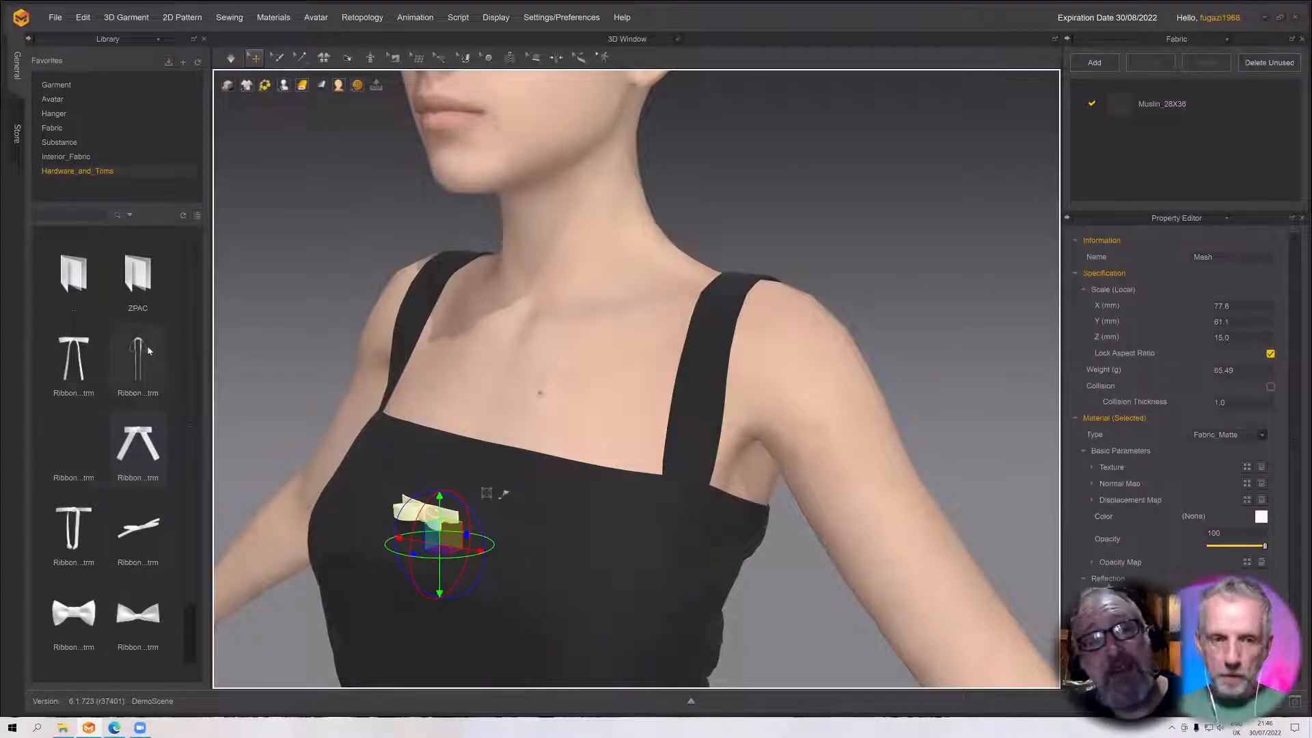
Look through the garment-file versions of the ribbons in the ZPAC folder and return to the Ribbon folder
double_click(145, 281)
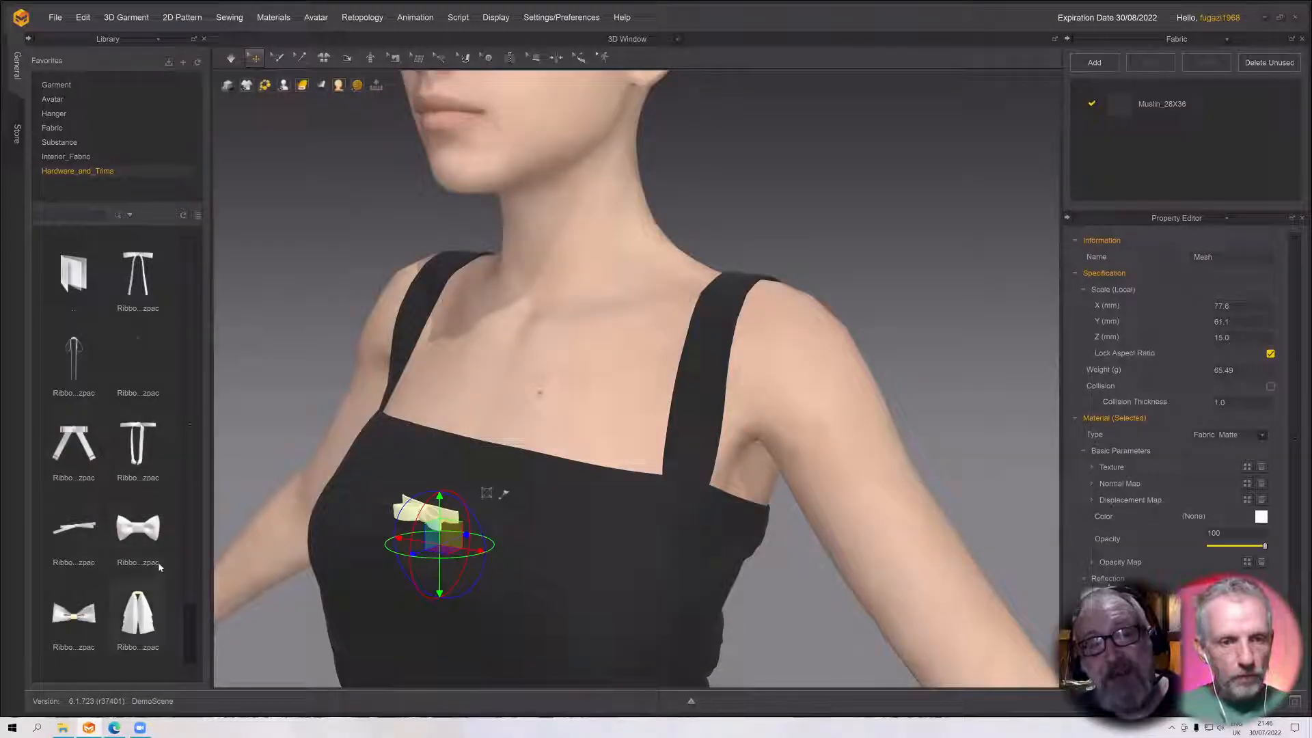
mouse_move(129, 651)
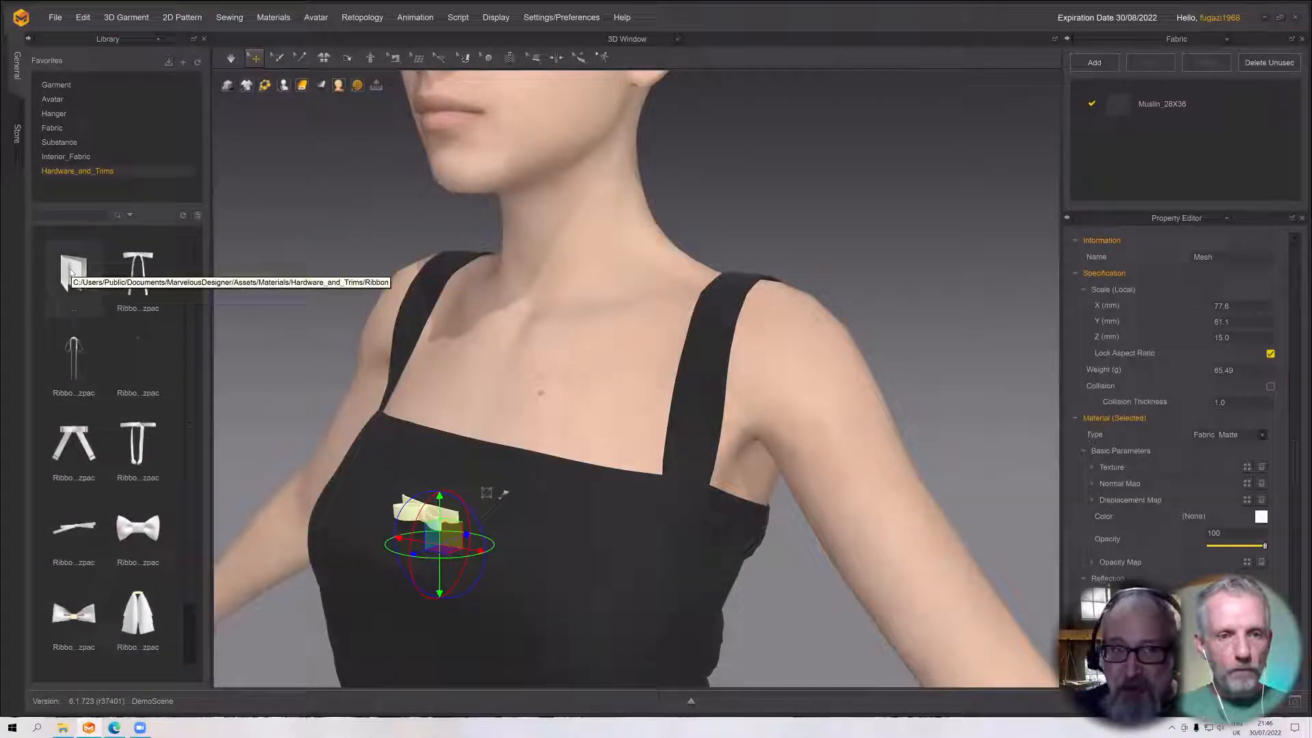
double_click(70, 267)
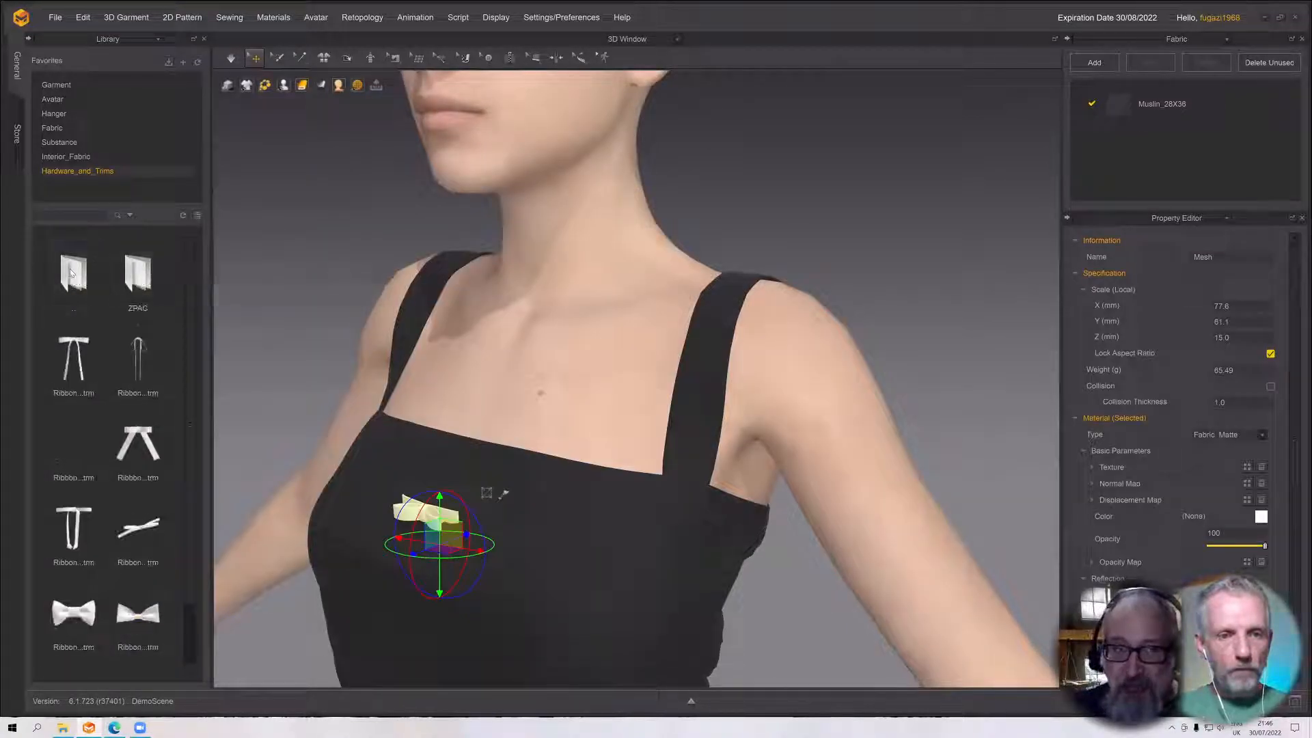
Move the bow trim across the chest and slightly up to the base of the avatar's left shoulder strap
mouse_move(512, 459)
right_mouse_down()
mouse_move(492, 457)
mouse_move(501, 465)
right_mouse_up()
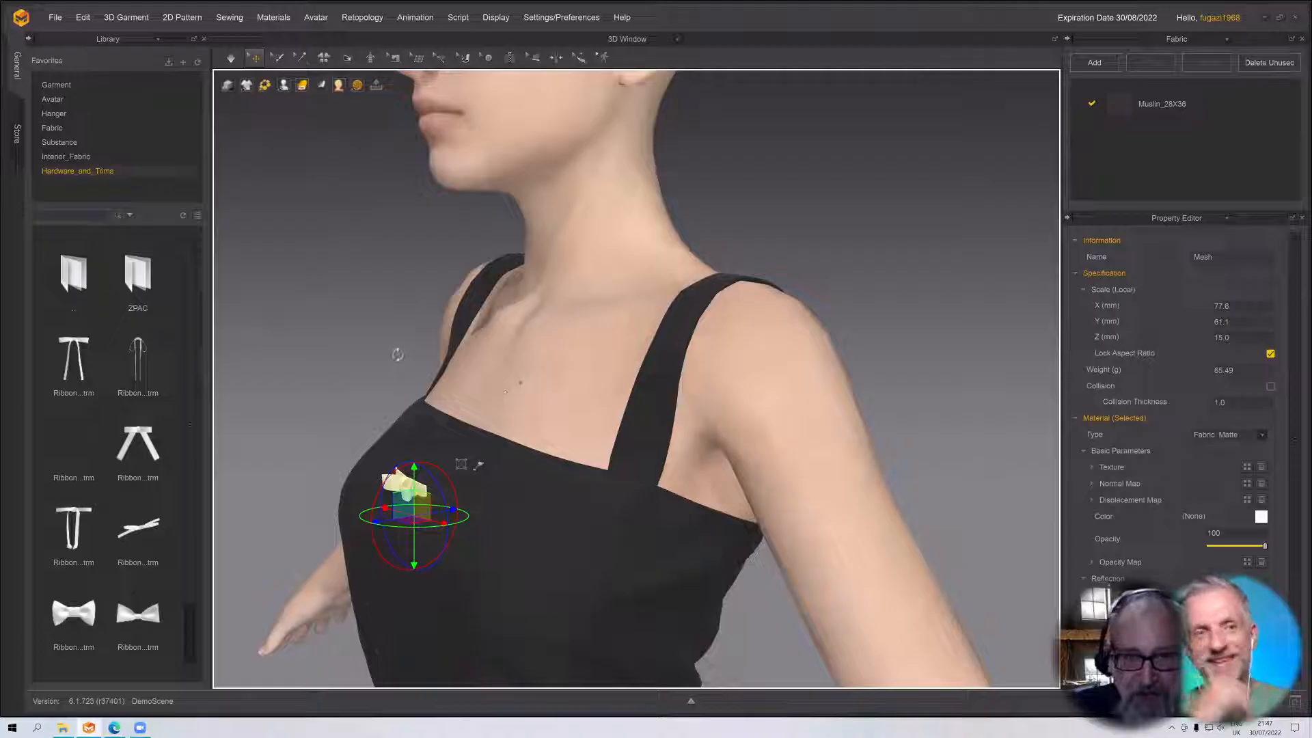
right_click_drag(394, 352, 409, 285)
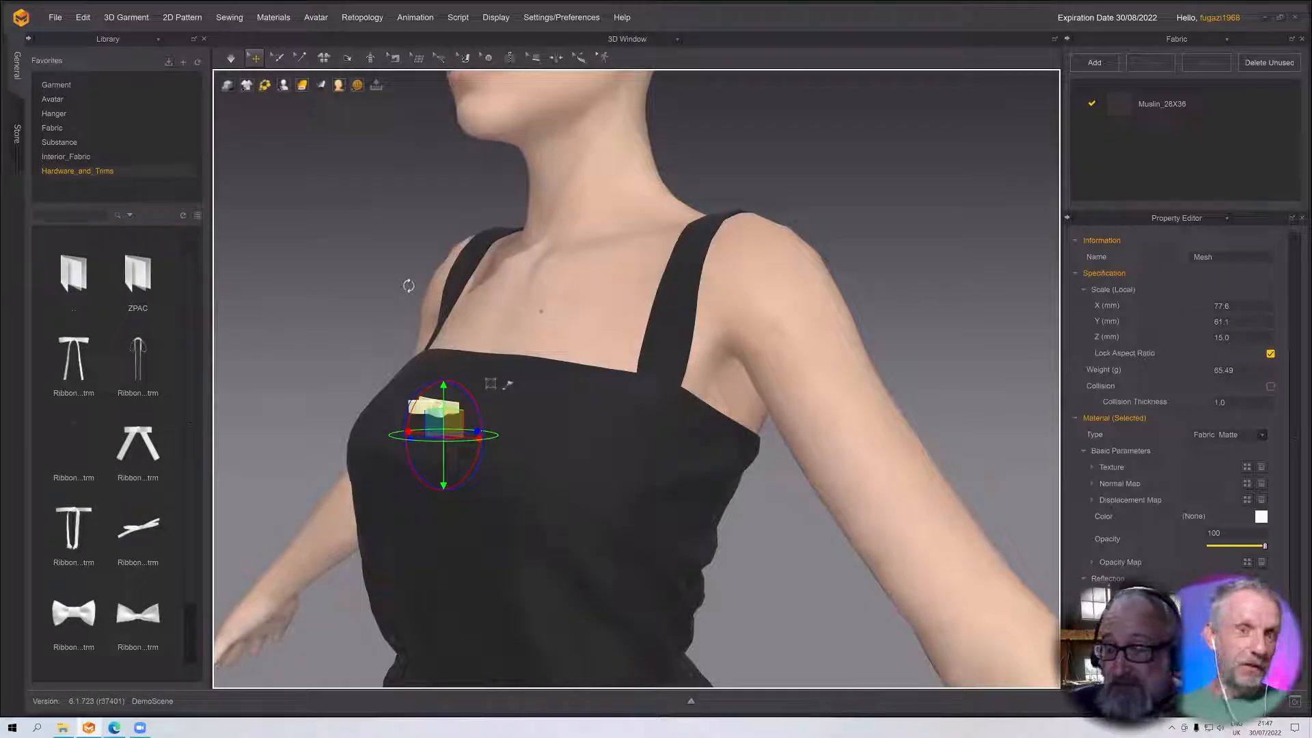
right_click_drag(382, 288, 354, 287)
right_click_drag(375, 351, 437, 331)
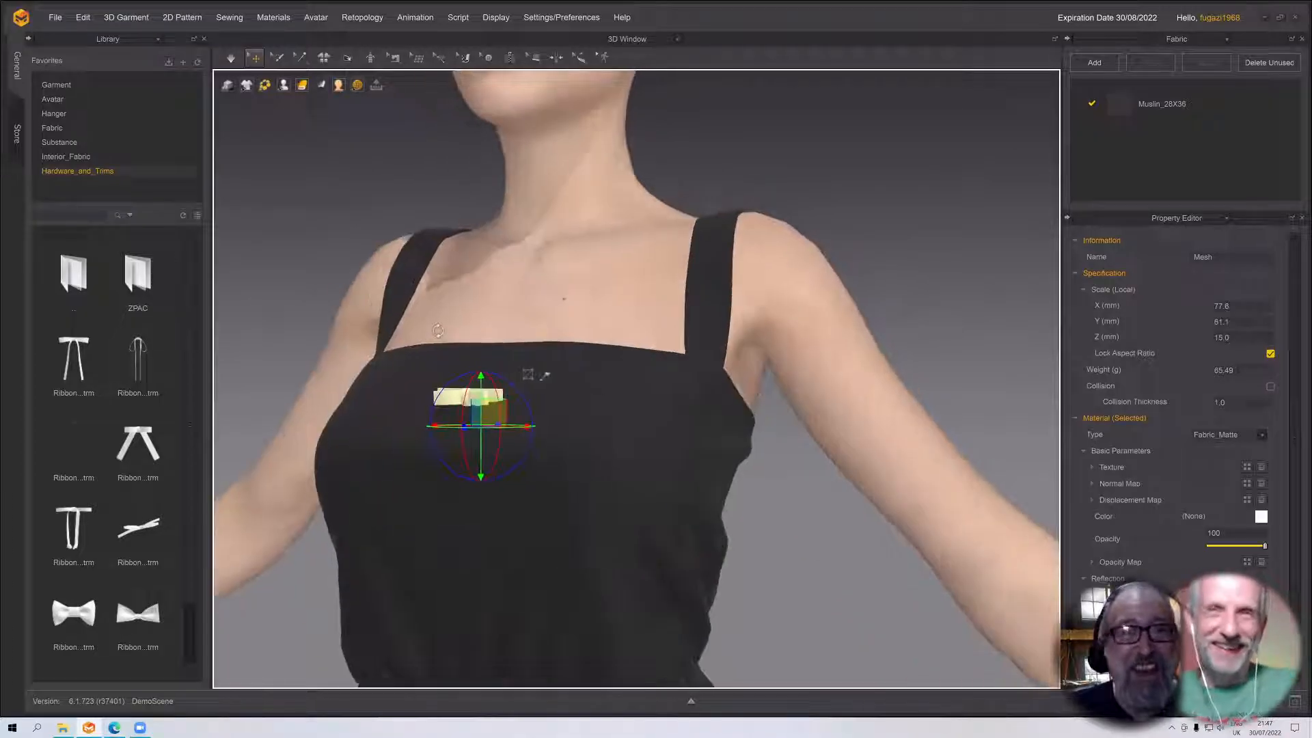
mouse_move(479, 380)
right_mouse_down()
mouse_move(419, 371)
mouse_move(468, 367)
right_mouse_up()
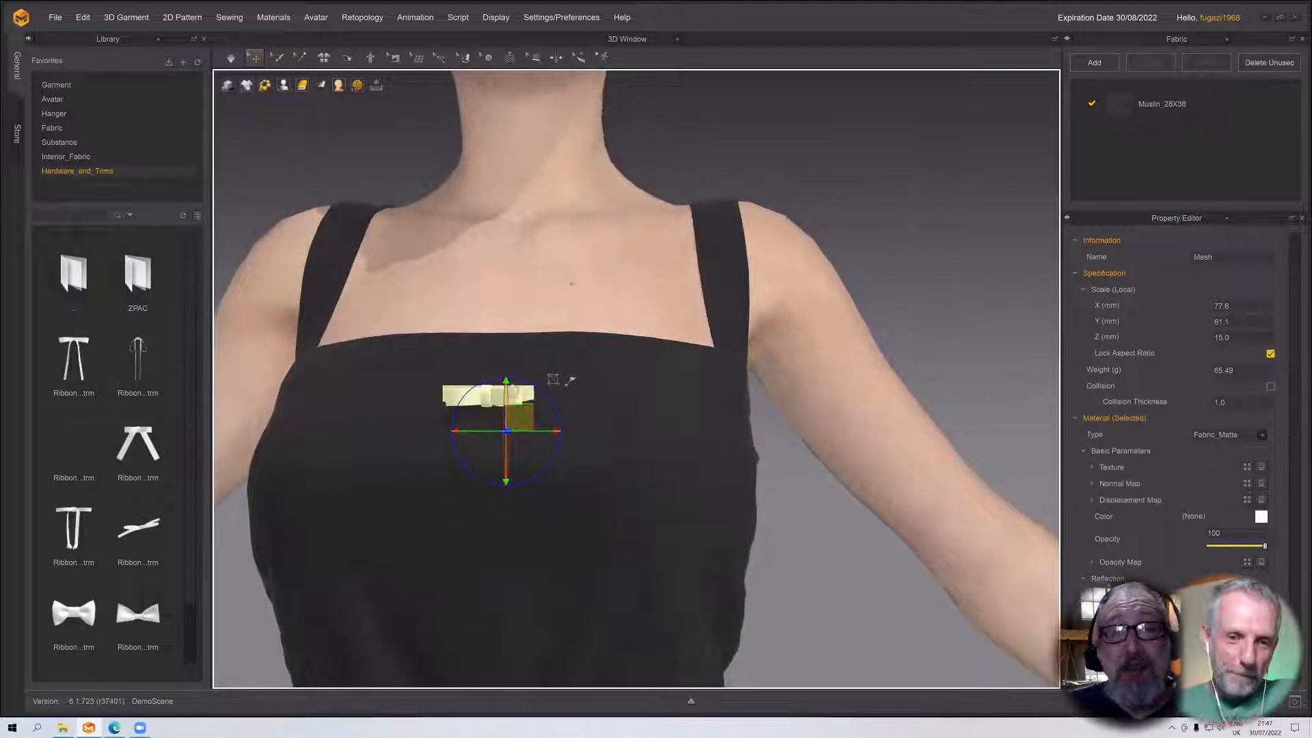
left_click_drag(521, 415, 803, 362)
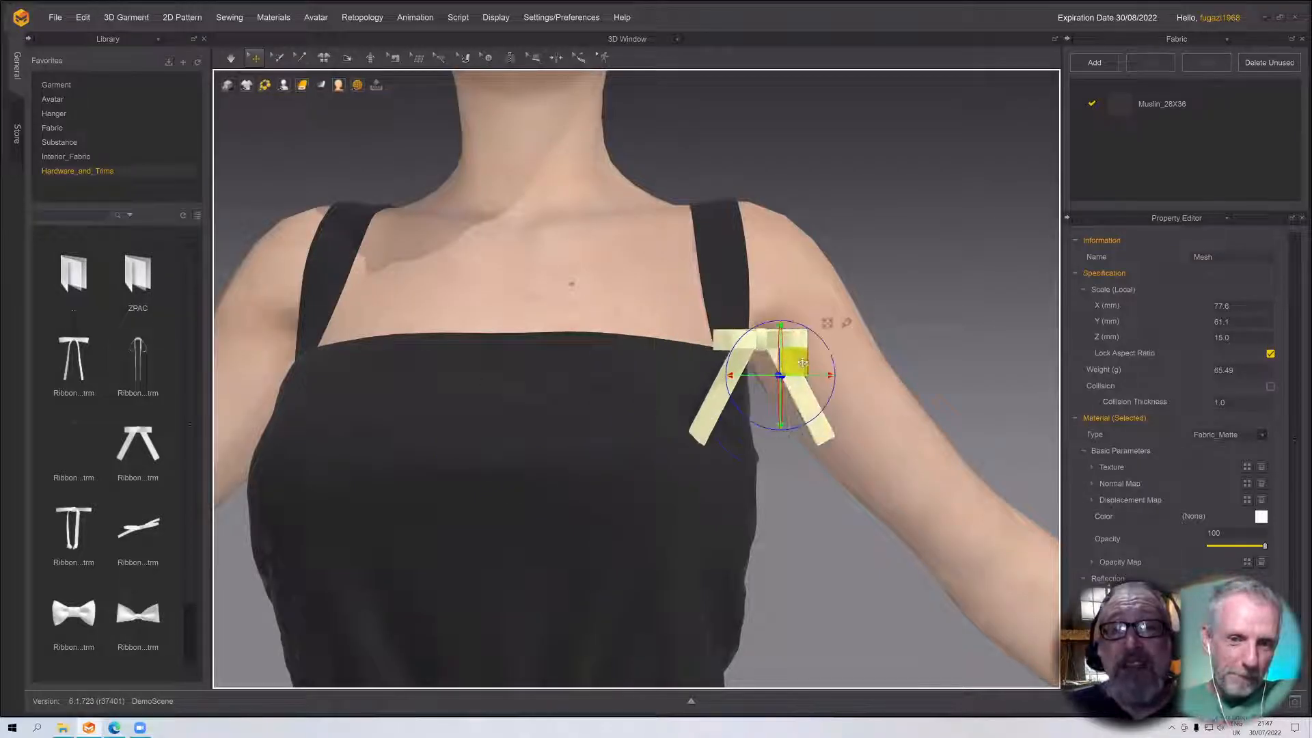
right_click_drag(799, 363, 461, 360)
scroll(670, 379, "up", 4)
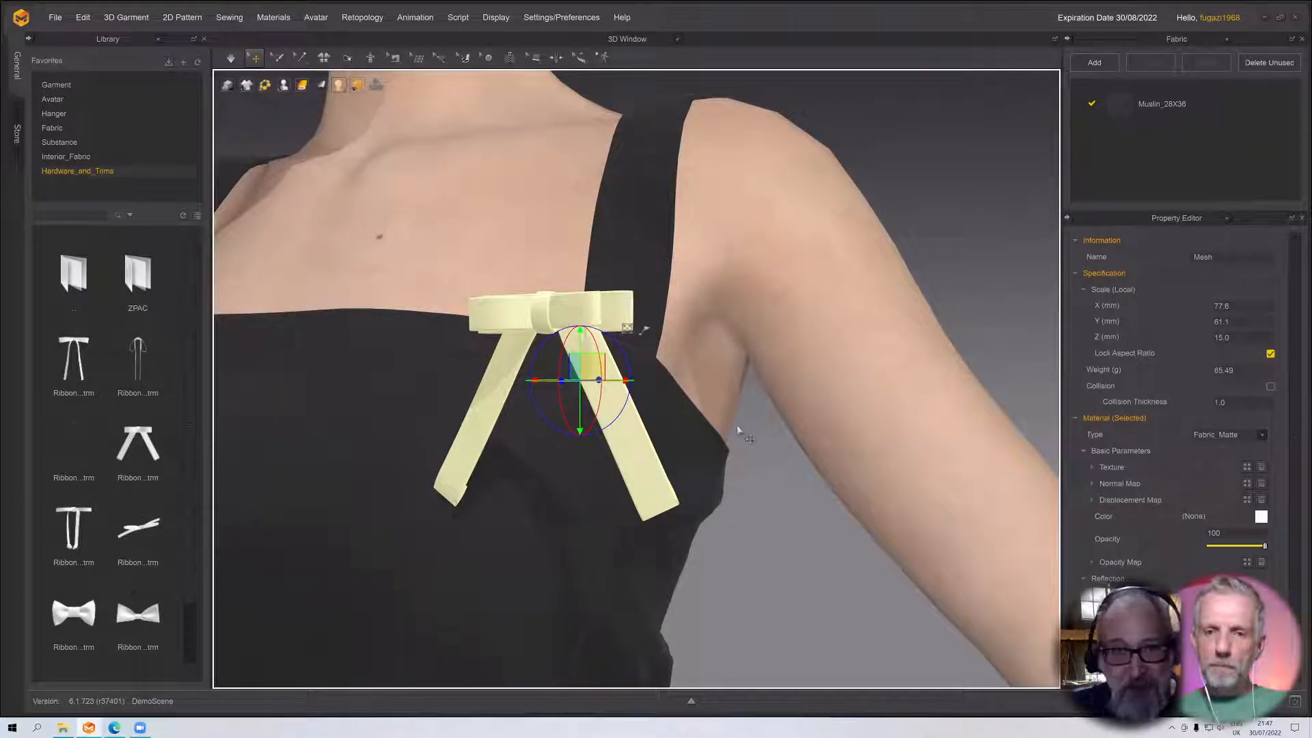
right_click_drag(737, 426, 663, 372)
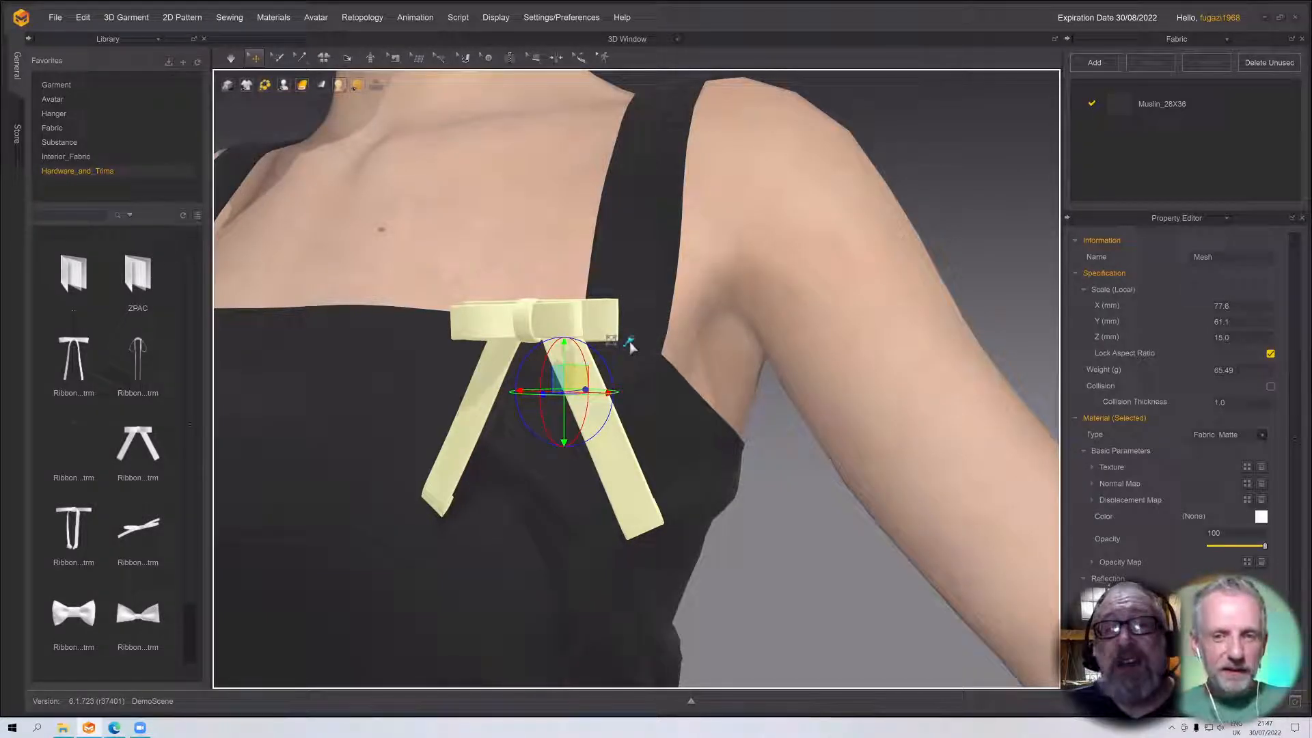
Move the bow trim up the strap to the top of the avatar's left shoulder and rotate it slightly to follow the strap
left_click(659, 355)
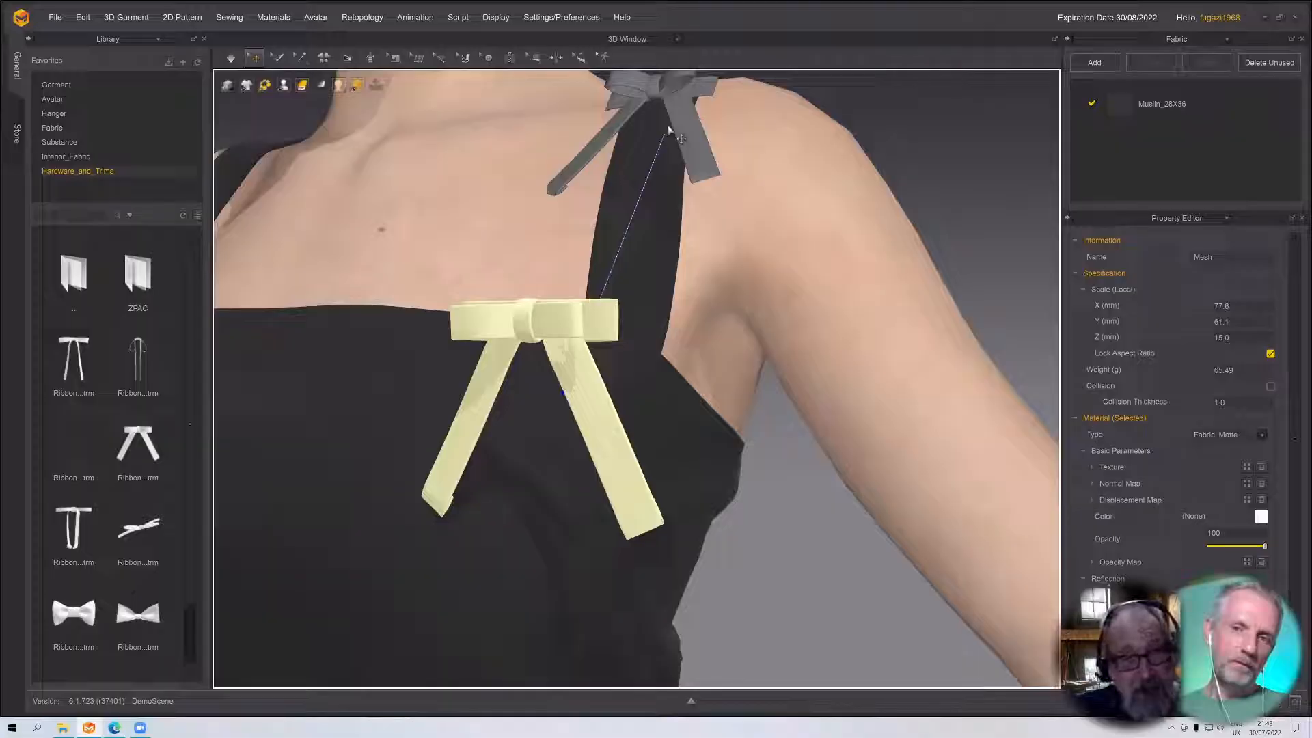
left_click(667, 125)
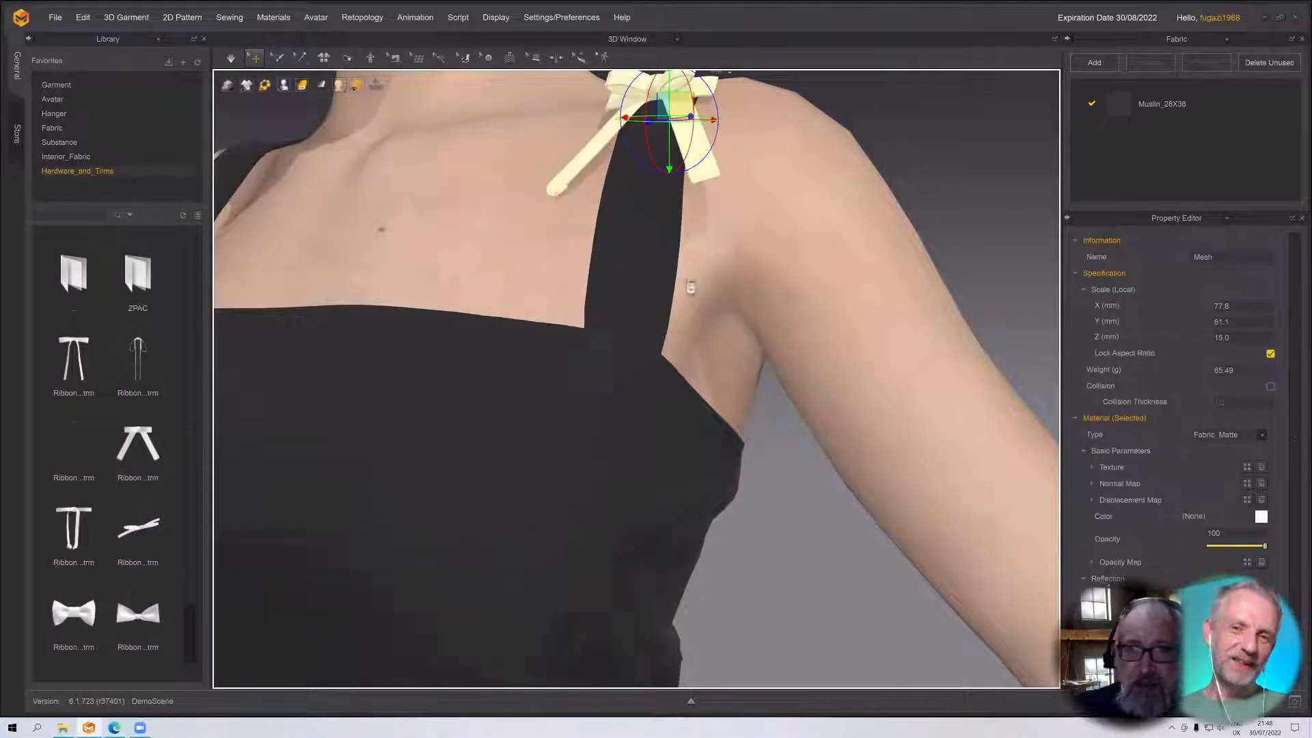
right_click_drag(685, 290, 642, 269)
middle_click_drag(641, 269, 458, 603)
right_click_drag(487, 511, 710, 530)
scroll(717, 533, "up", 2)
right_click_drag(790, 522, 710, 556)
right_click_drag(854, 556, 989, 477)
right_click_drag(634, 507, 679, 417)
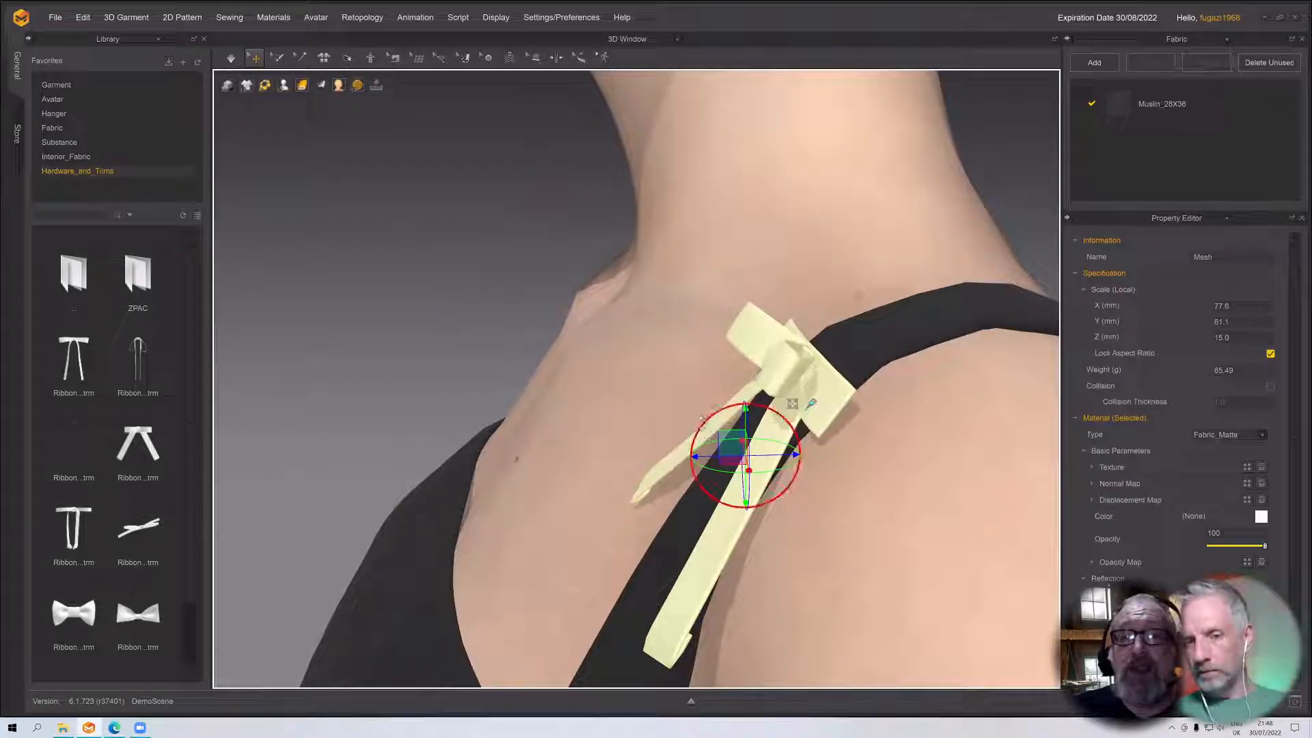
left_click_drag(701, 423, 703, 420)
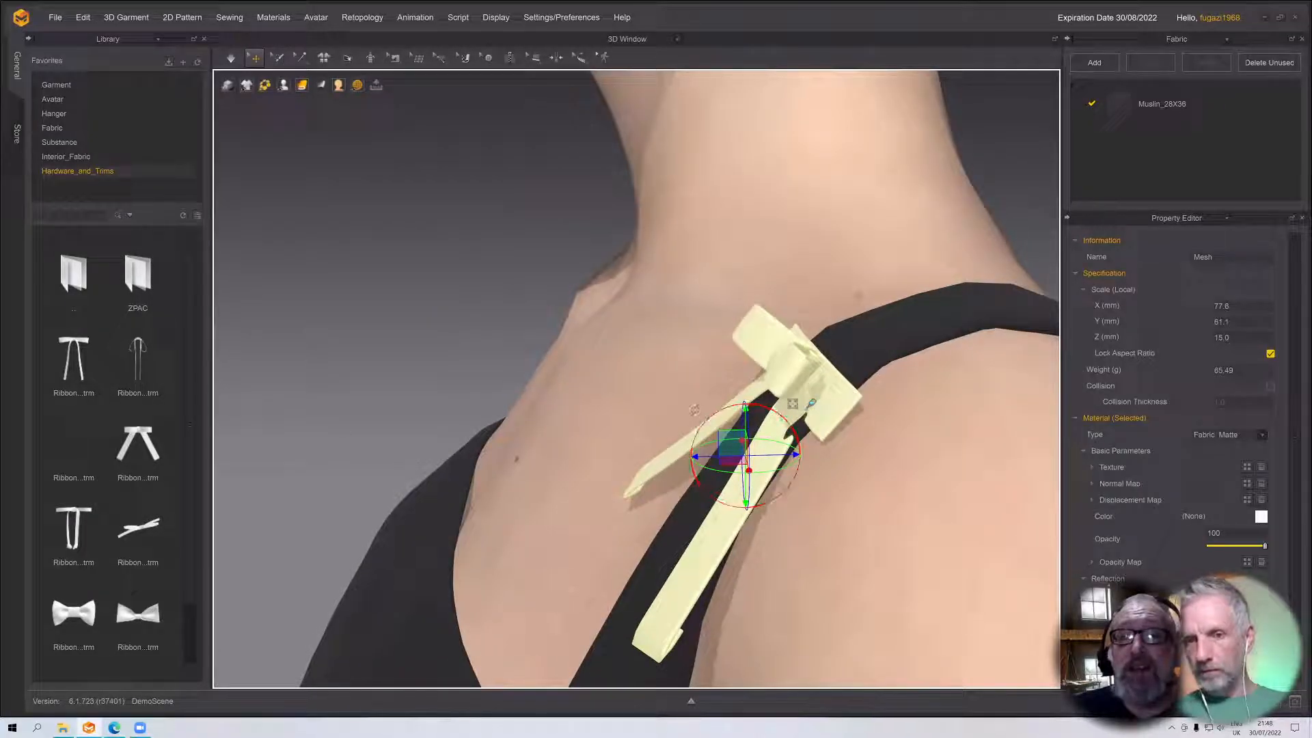
Scale the bow trim down proportionally to 55.1 x 43.4 x 10.7 mm so it suits the strap's width
right_click_drag(694, 409, 711, 413)
right_click_drag(808, 456, 841, 444)
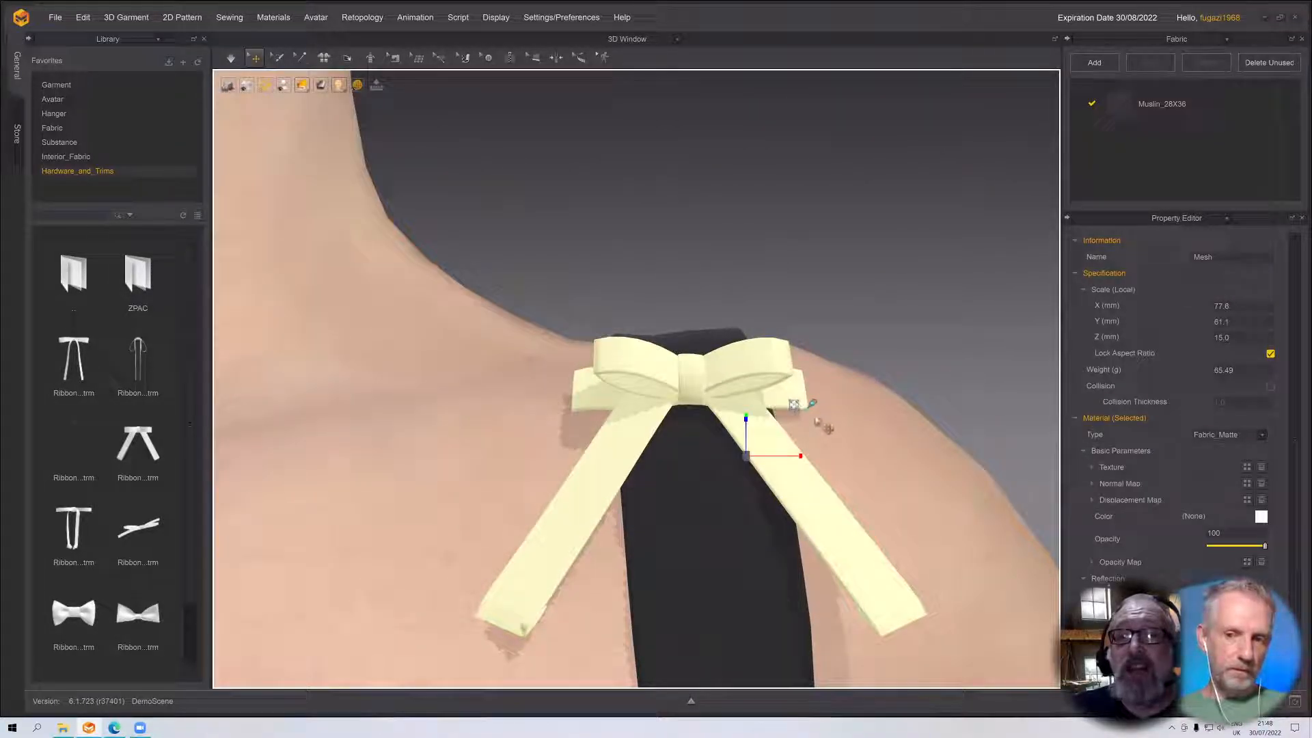
right_click_drag(824, 443, 808, 466)
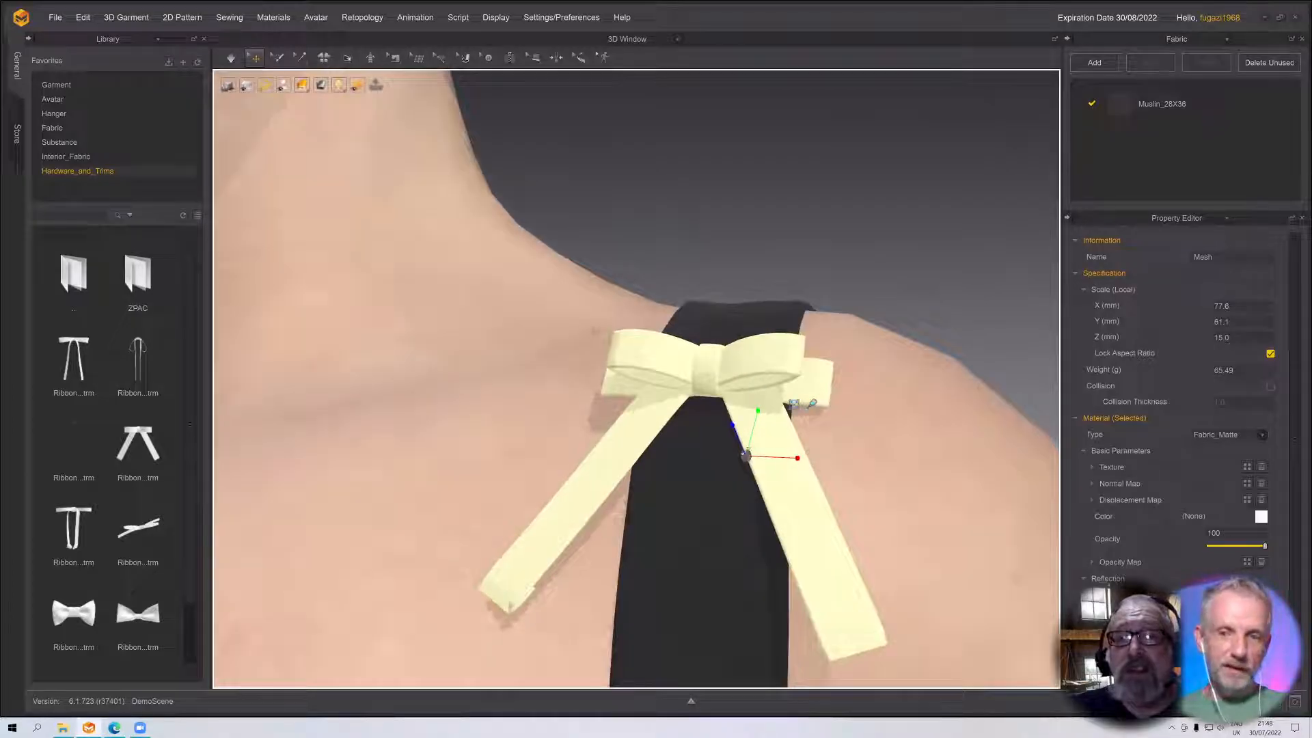
left_click_drag(746, 455, 736, 456)
right_click_drag(740, 451, 790, 424)
left_click(793, 404)
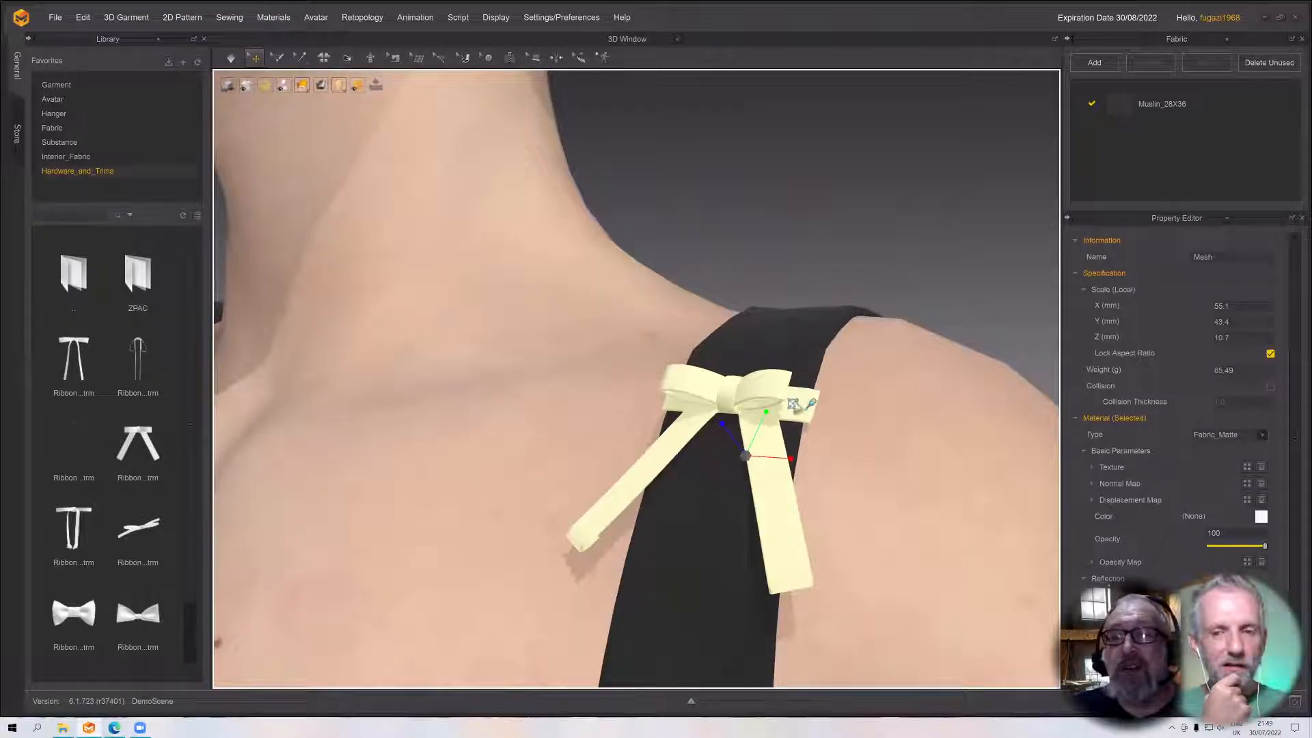
Examine the resized bow on the shoulder strap from the front, from both sides and from farther away
right_click_drag(840, 471, 820, 537)
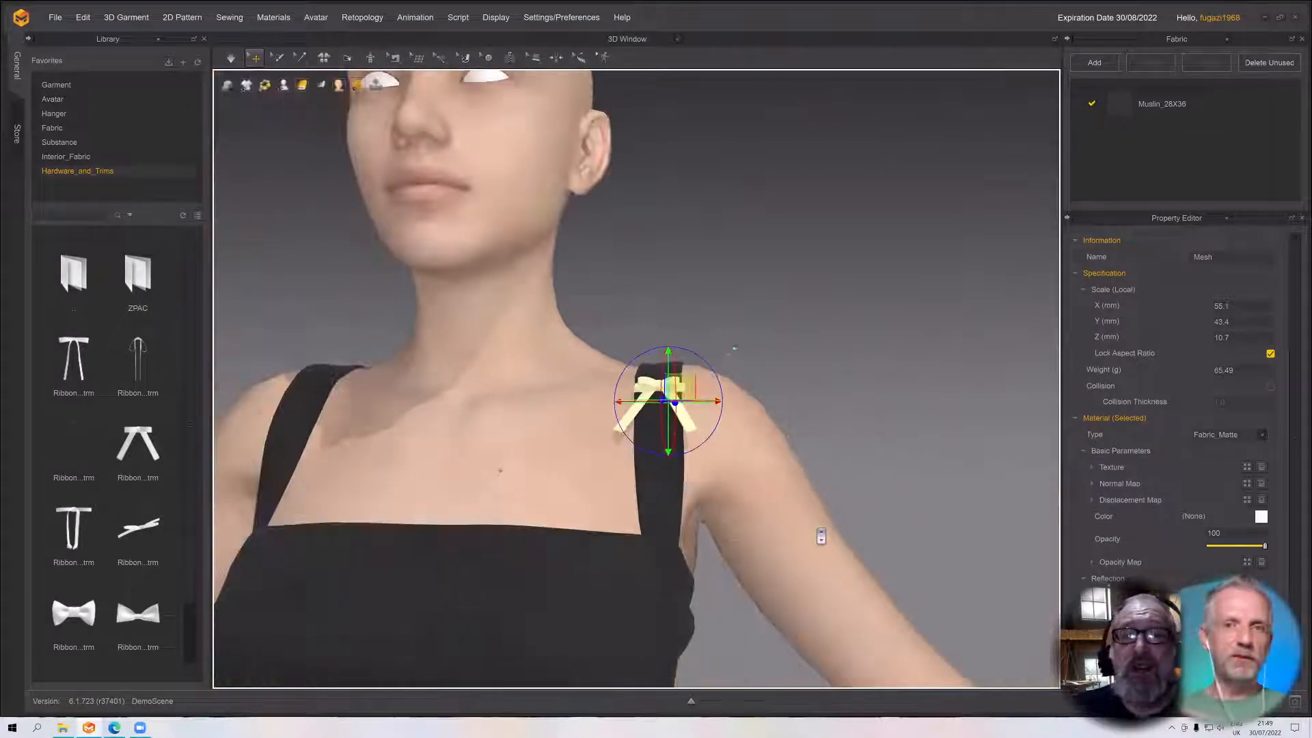
scroll(821, 536, "down", 5)
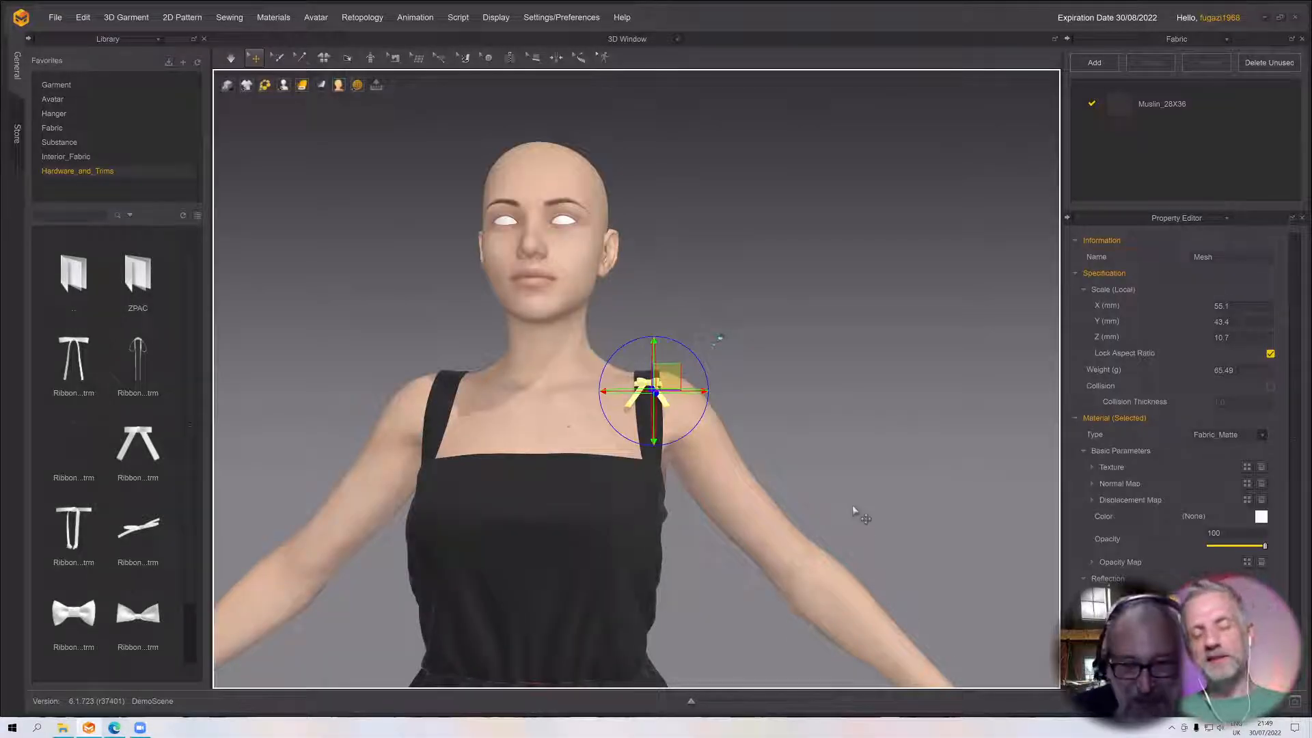
right_click_drag(821, 476, 768, 473)
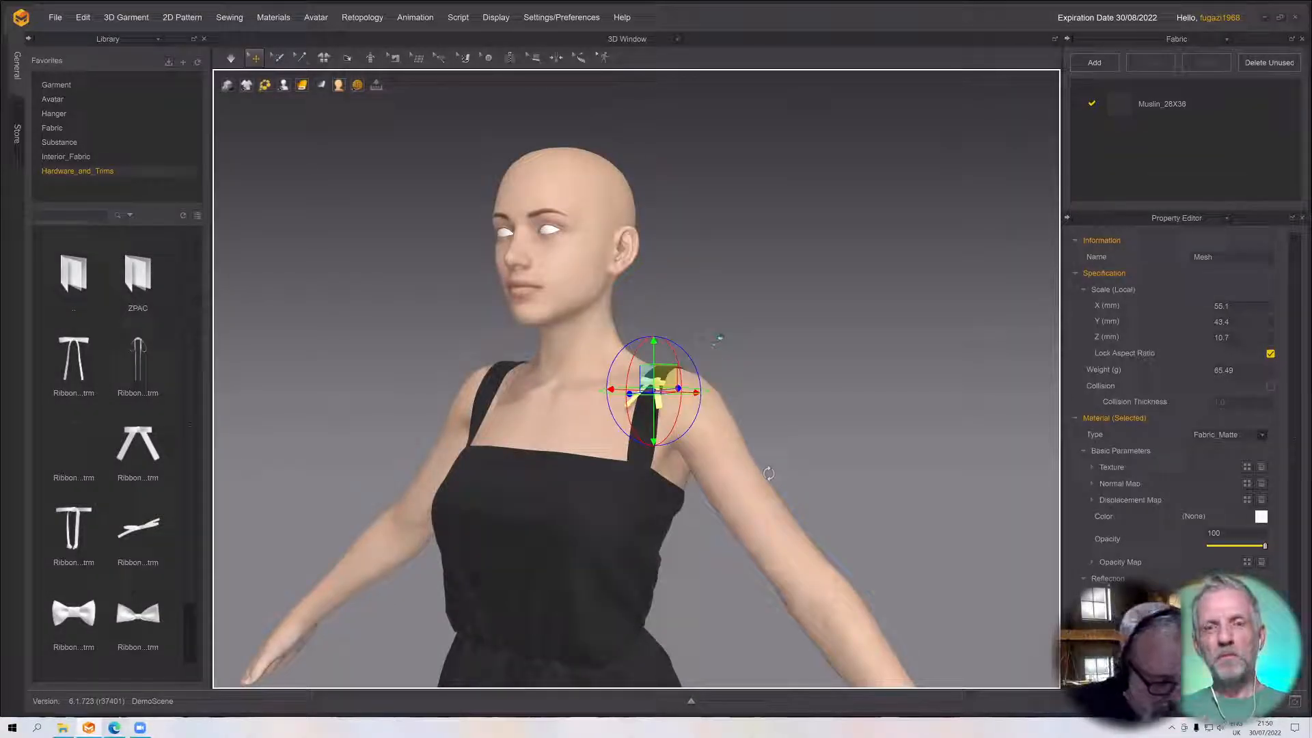
key("2")
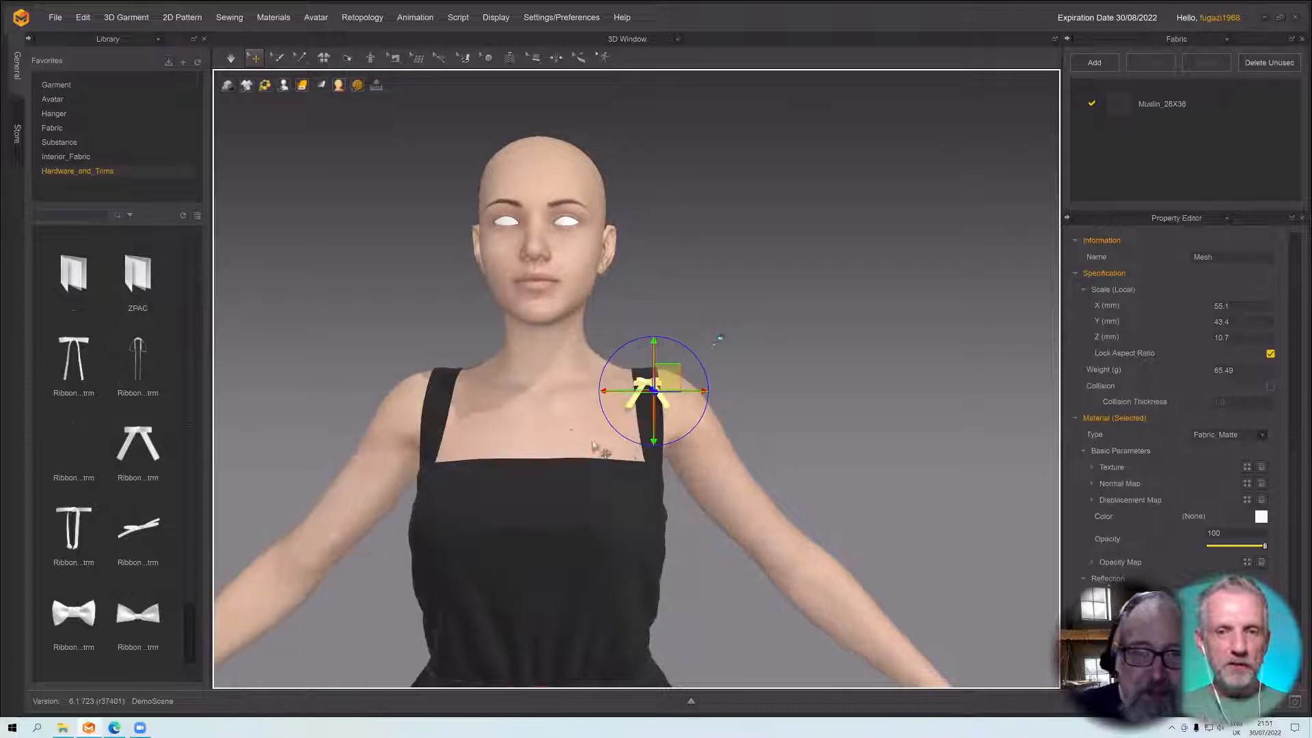
scroll(593, 444, "up", 5)
right_click_drag(592, 444, 596, 454)
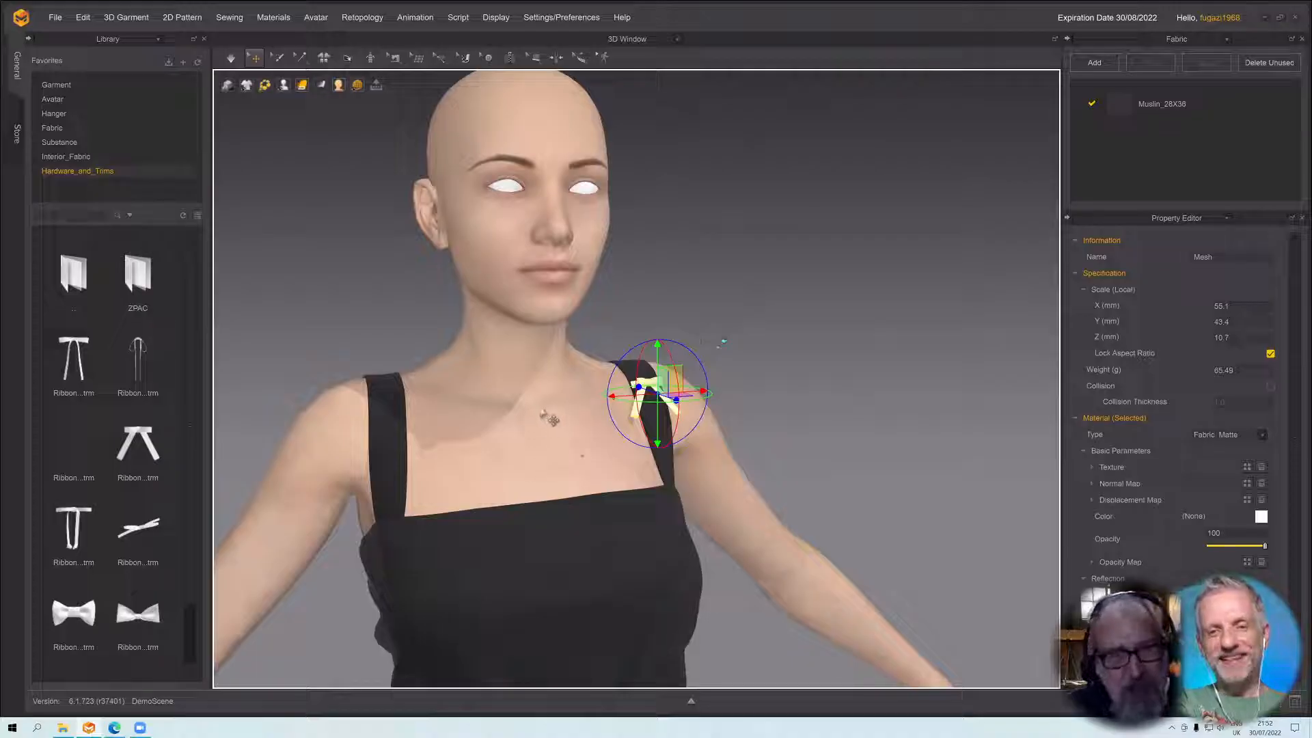
right_click_drag(550, 418, 536, 444)
right_click_drag(788, 368, 734, 379)
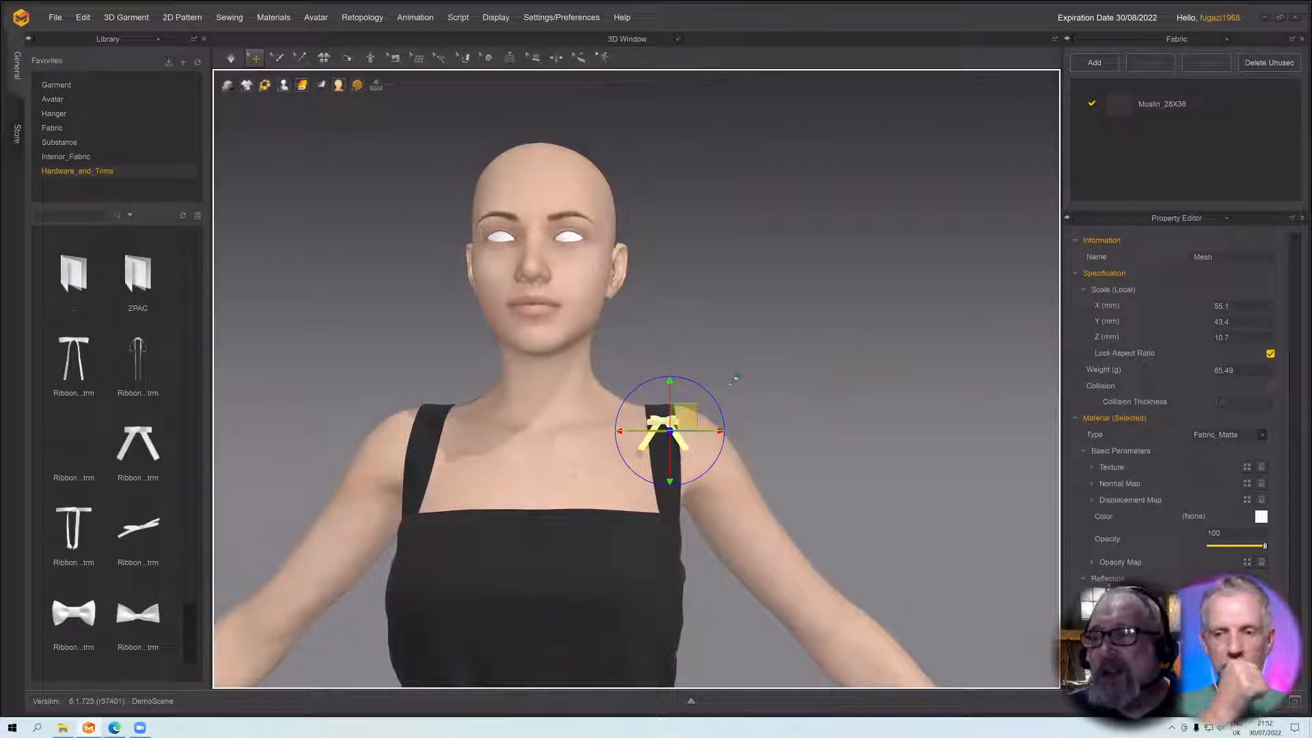
Show the 2D Pattern window beside the 3D window and freeze all of the dress patterns
left_click(1294, 701)
scroll(869, 422, "down", 6)
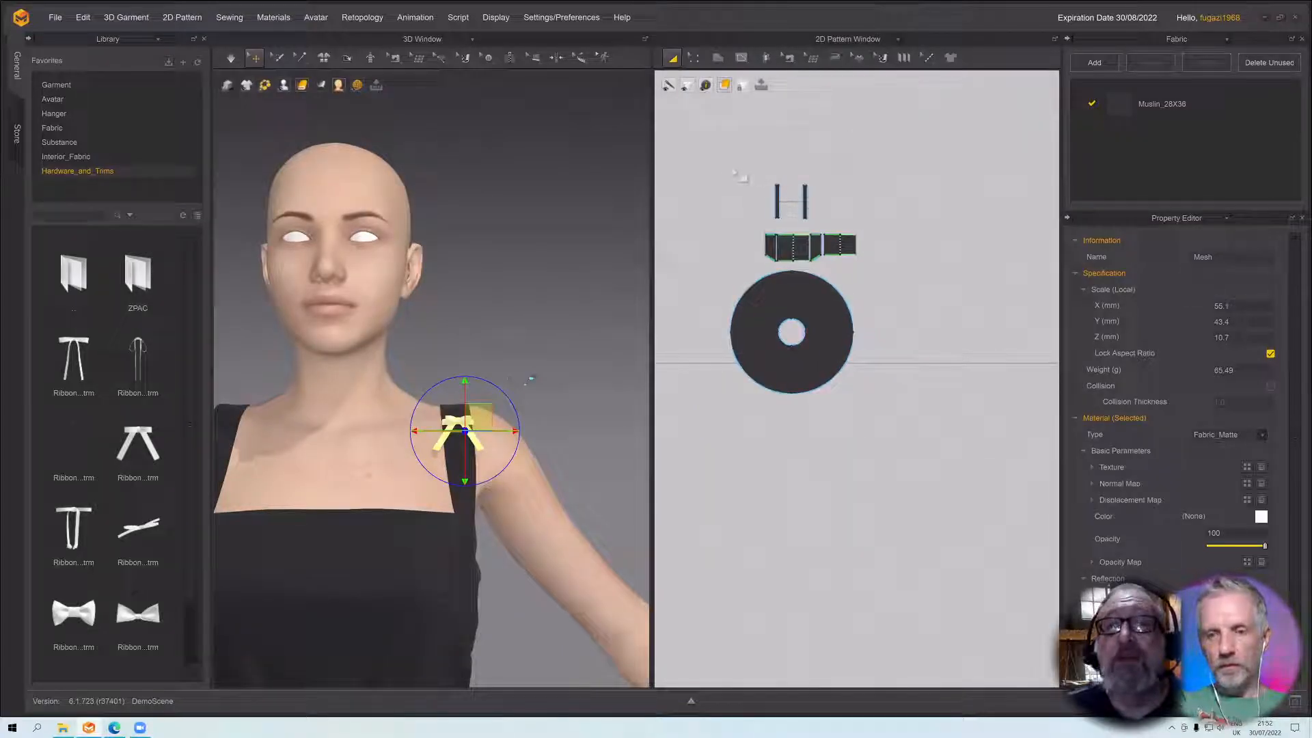
left_click_drag(716, 153, 935, 452)
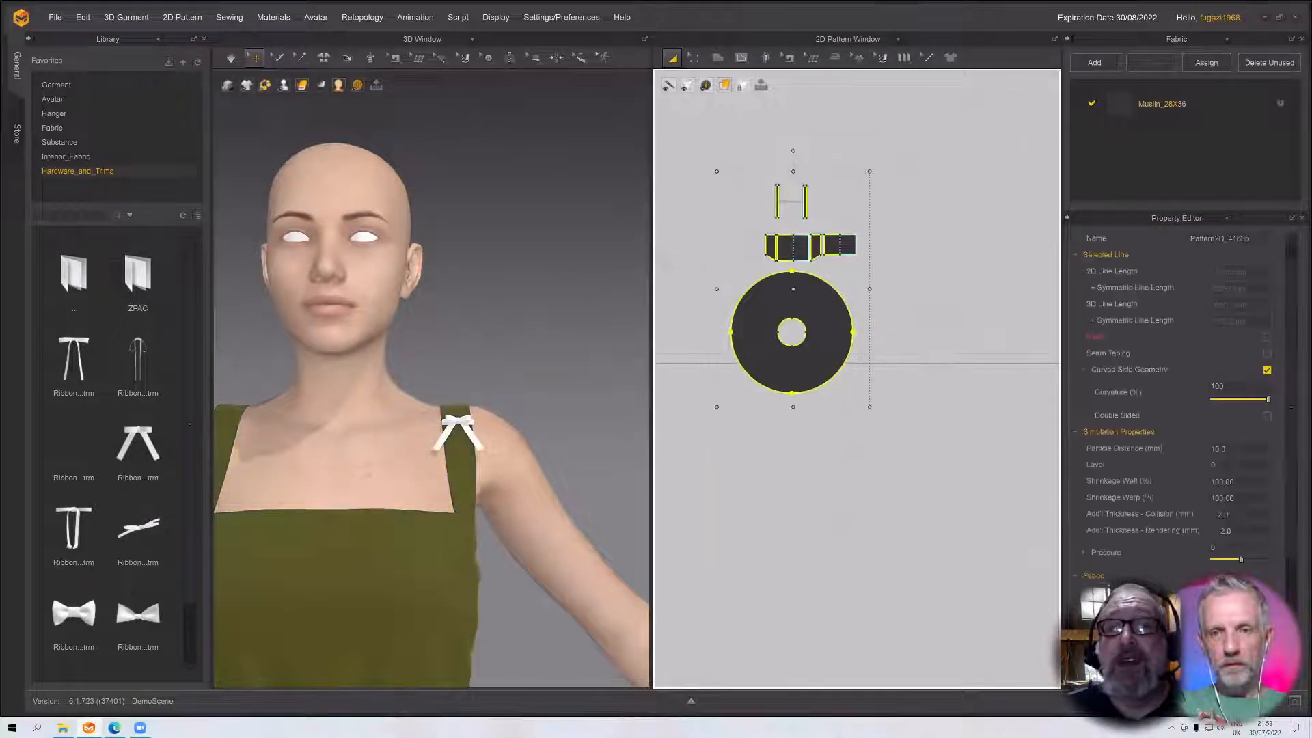
right_click(818, 470)
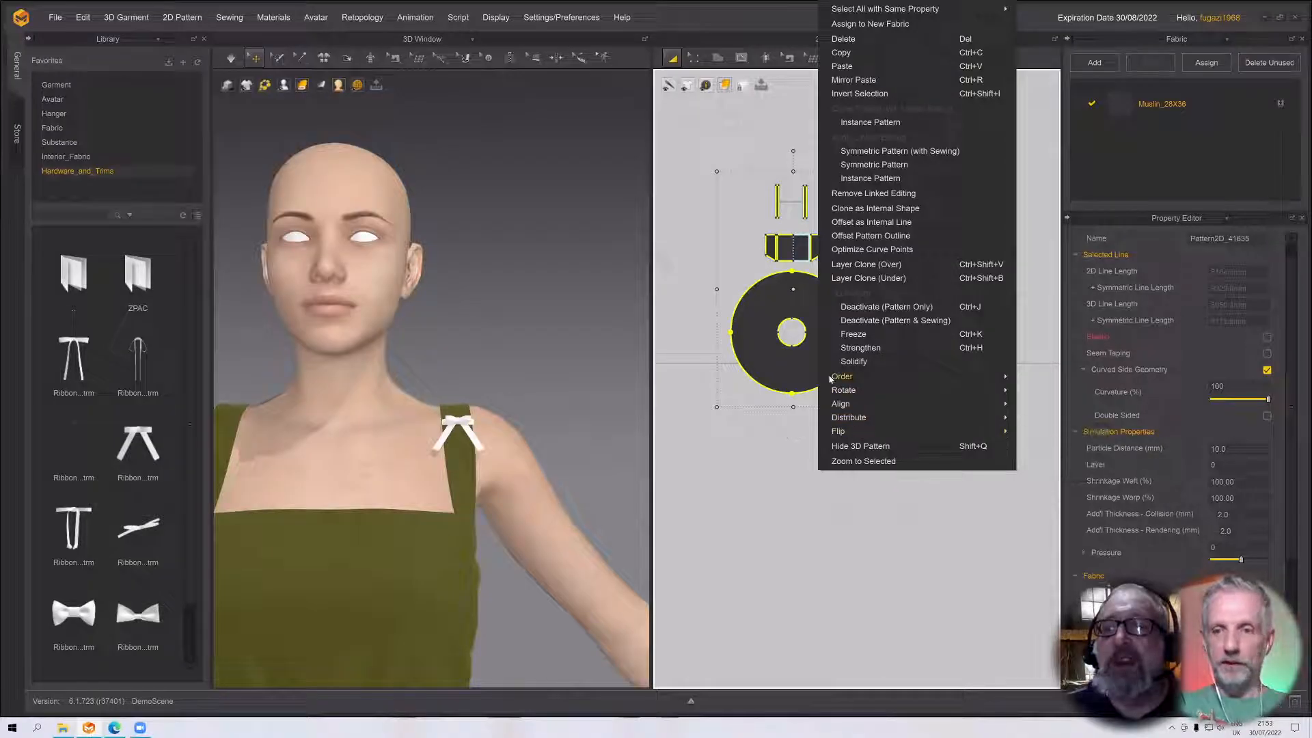
left_click(855, 334)
Examine the frozen dress and the shoulder bow in the 3D window from closer and at an angle
scroll(544, 374, "up", 5)
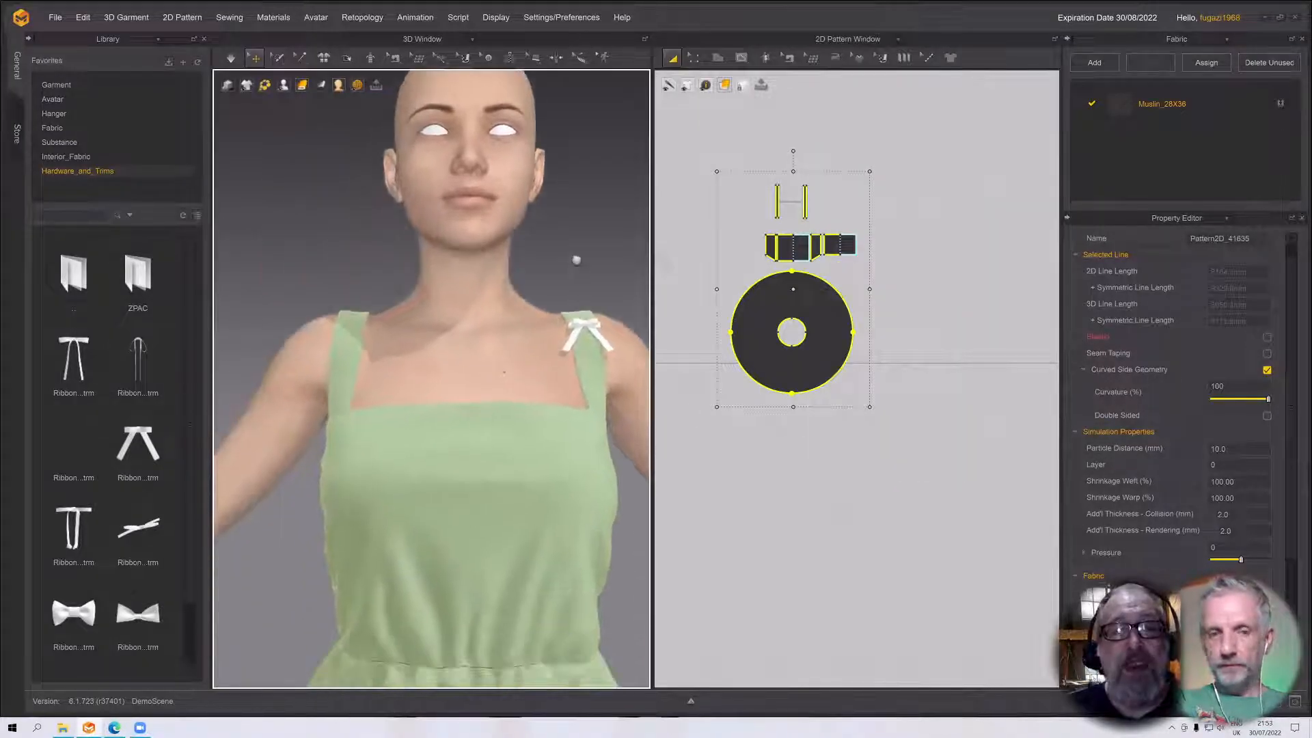
middle_click_drag(487, 255, 484, 394)
scroll(484, 394, "up", 3)
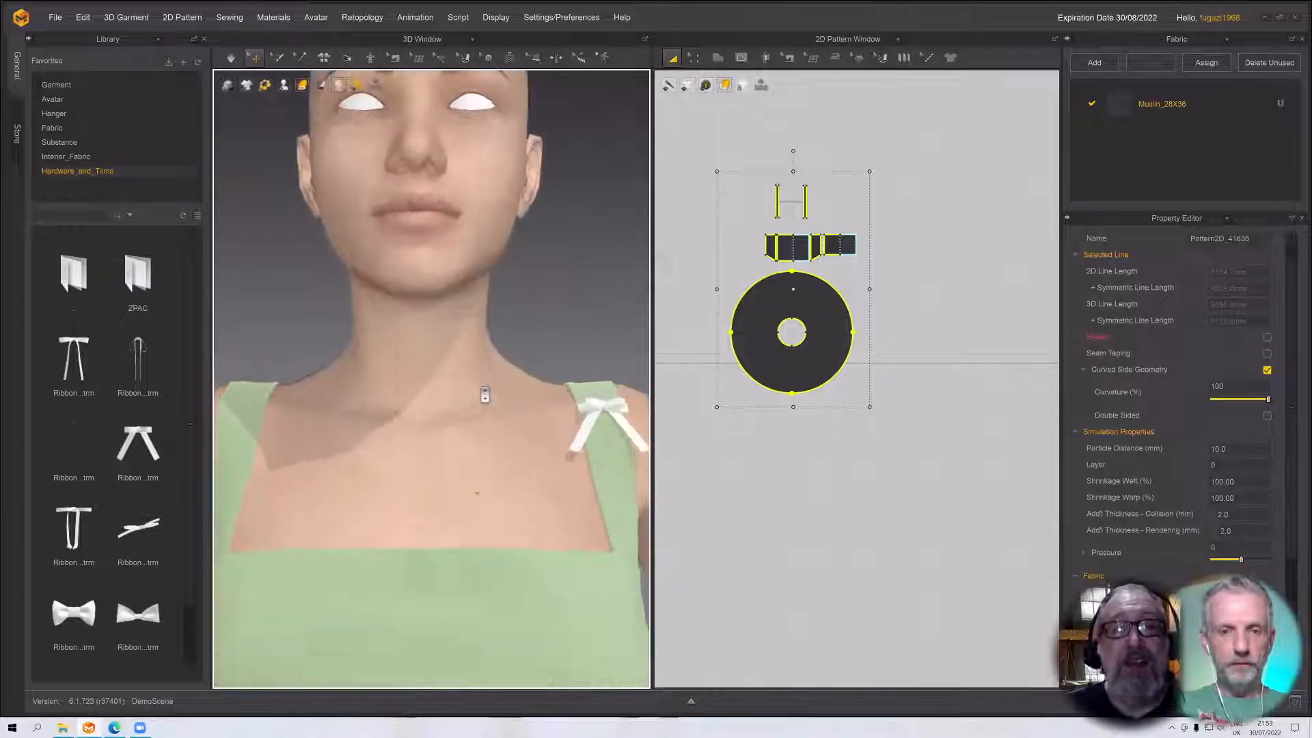
right_click_drag(484, 393, 502, 370)
middle_click_drag(502, 370, 551, 448)
scroll(550, 448, "down", 2)
right_click_drag(551, 448, 512, 481)
Draw a long, thin horizontal rectangle pattern across the neck of the avatar silhouette in the 2D Pattern window
scroll(826, 478, "down", 3)
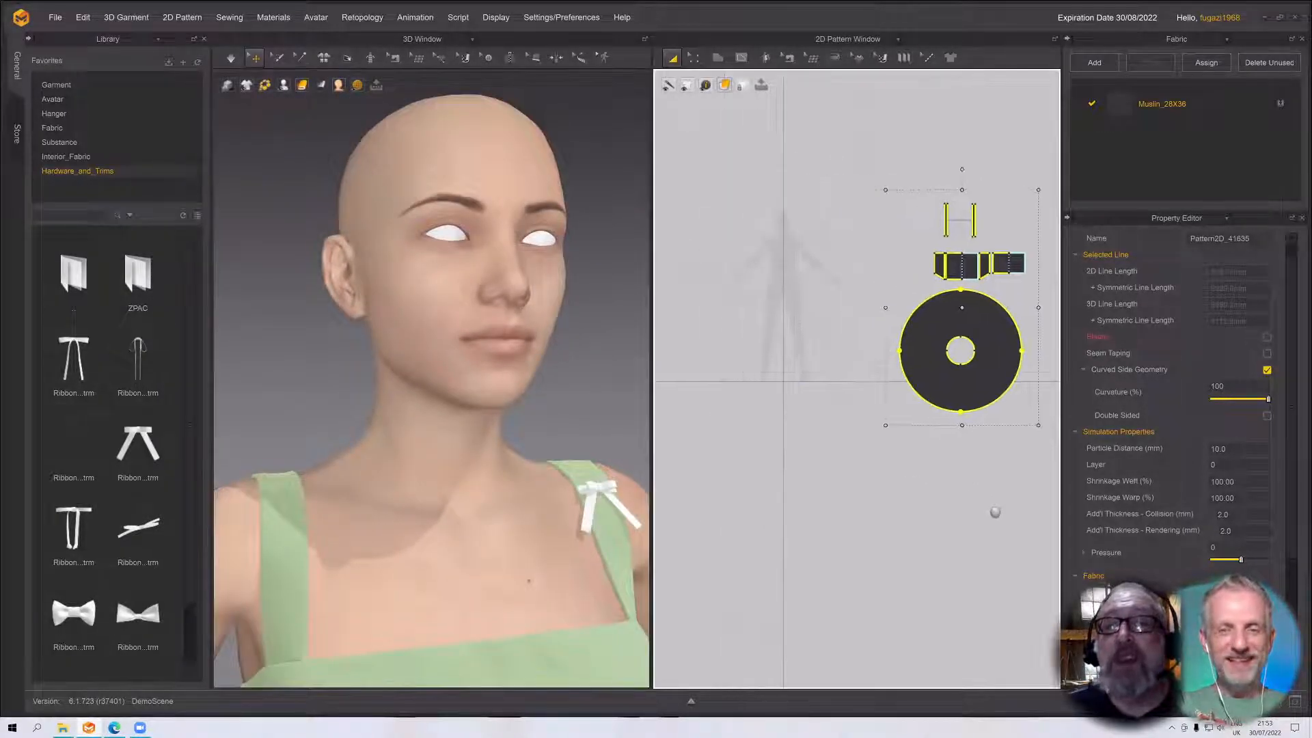
scroll(733, 295, "up", 6)
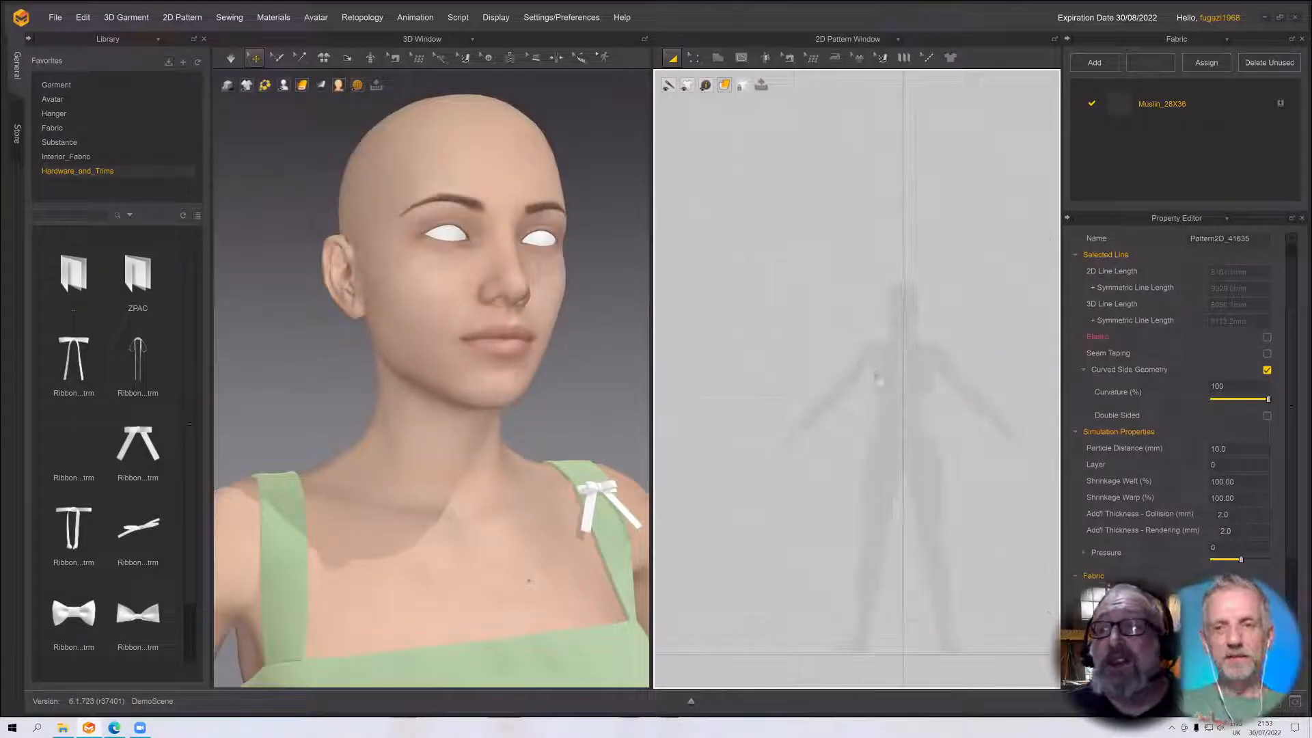
scroll(791, 308, "down", 3)
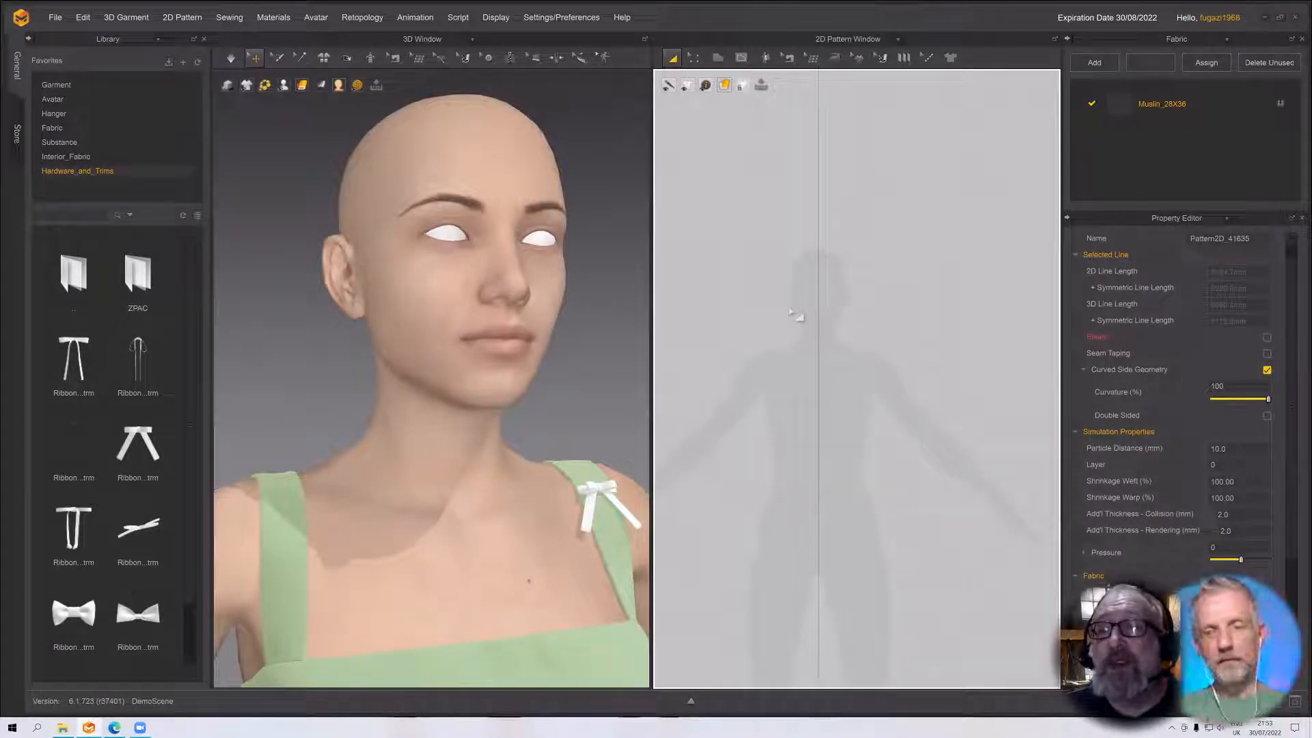
scroll(861, 369, "up", 5)
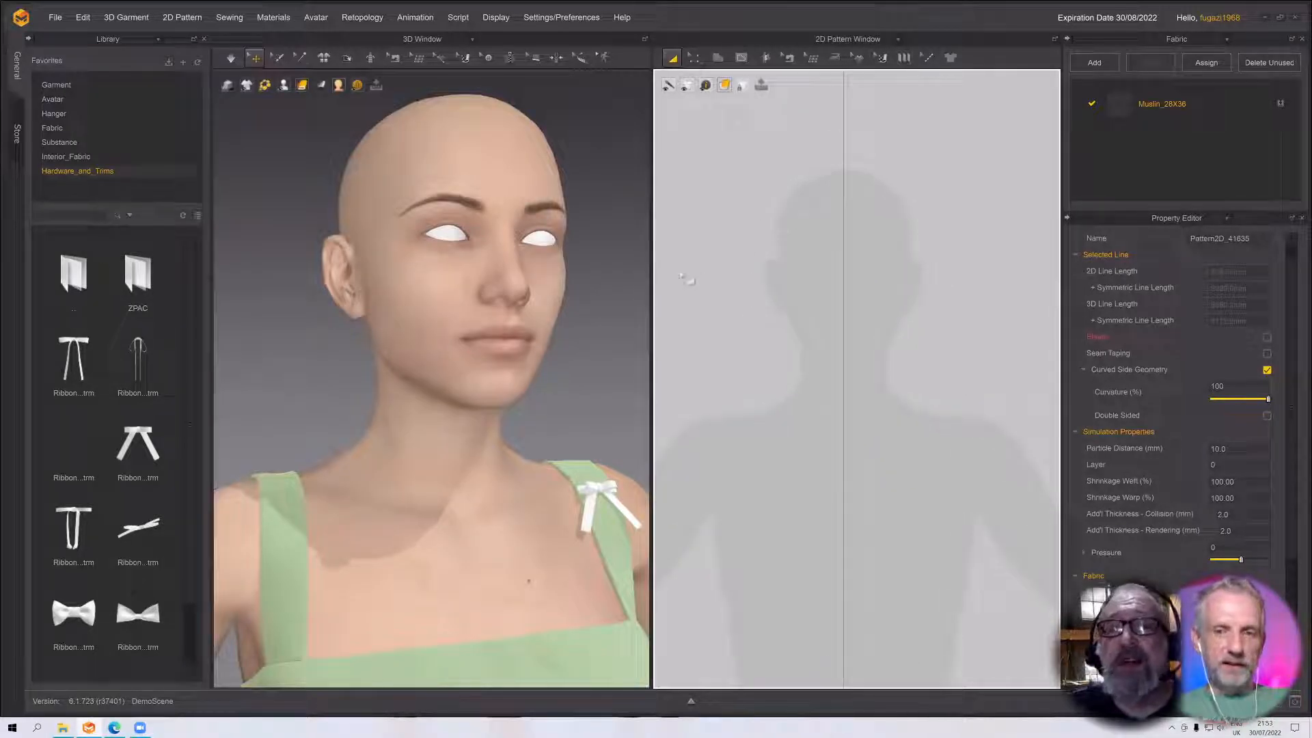
left_click_drag(652, 272, 638, 275)
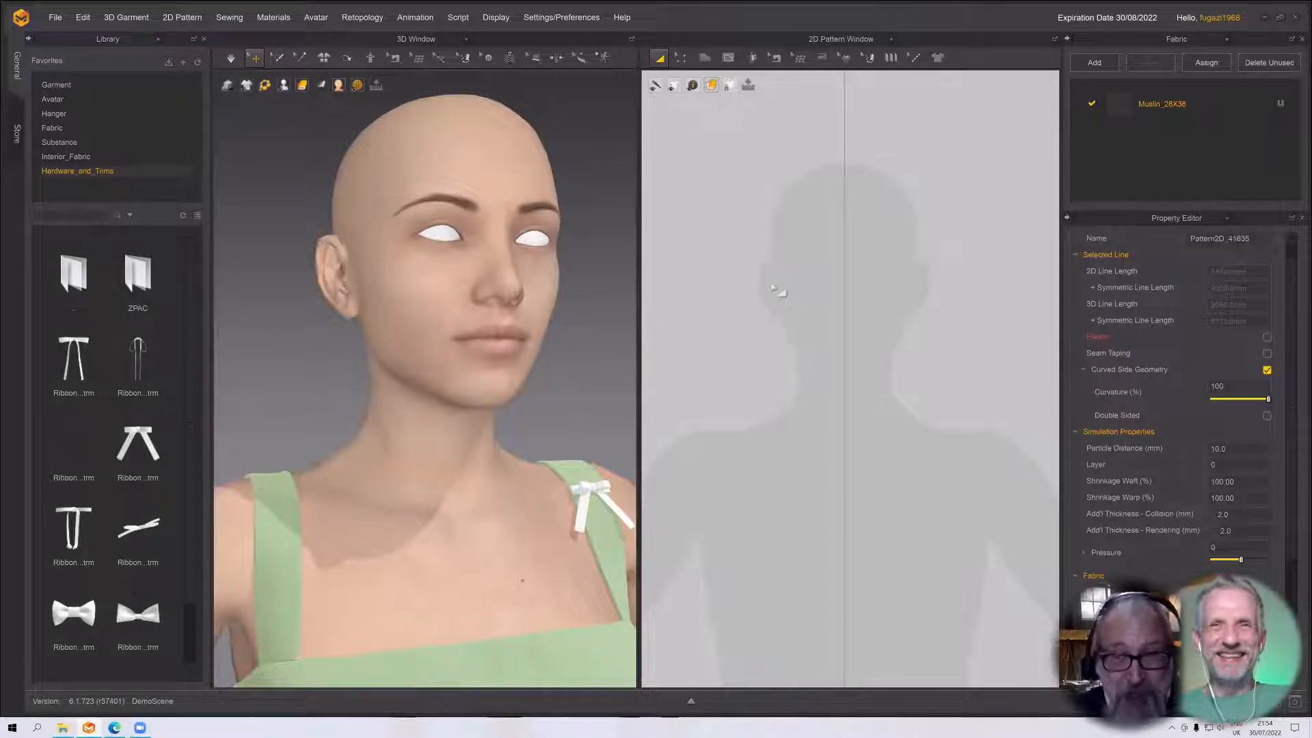
scroll(839, 397, "down", 2)
scroll(838, 395, "up", 3)
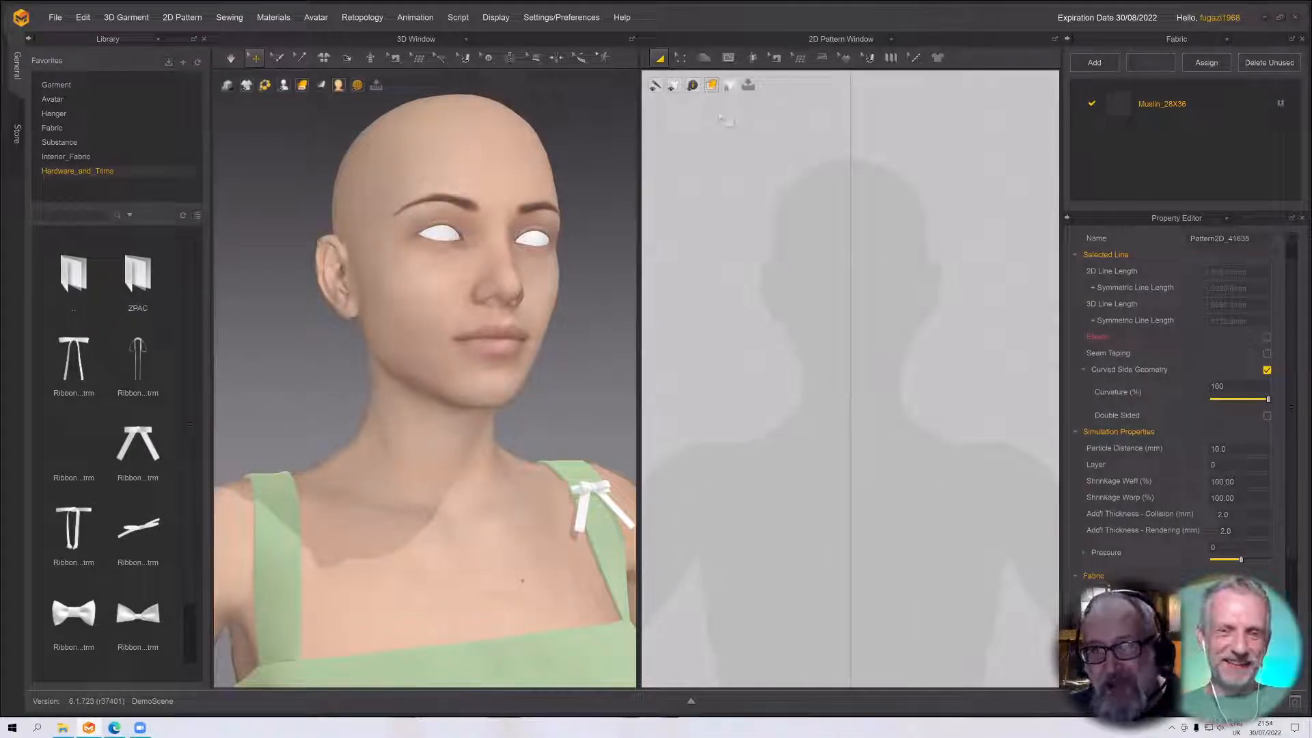
left_click(705, 58)
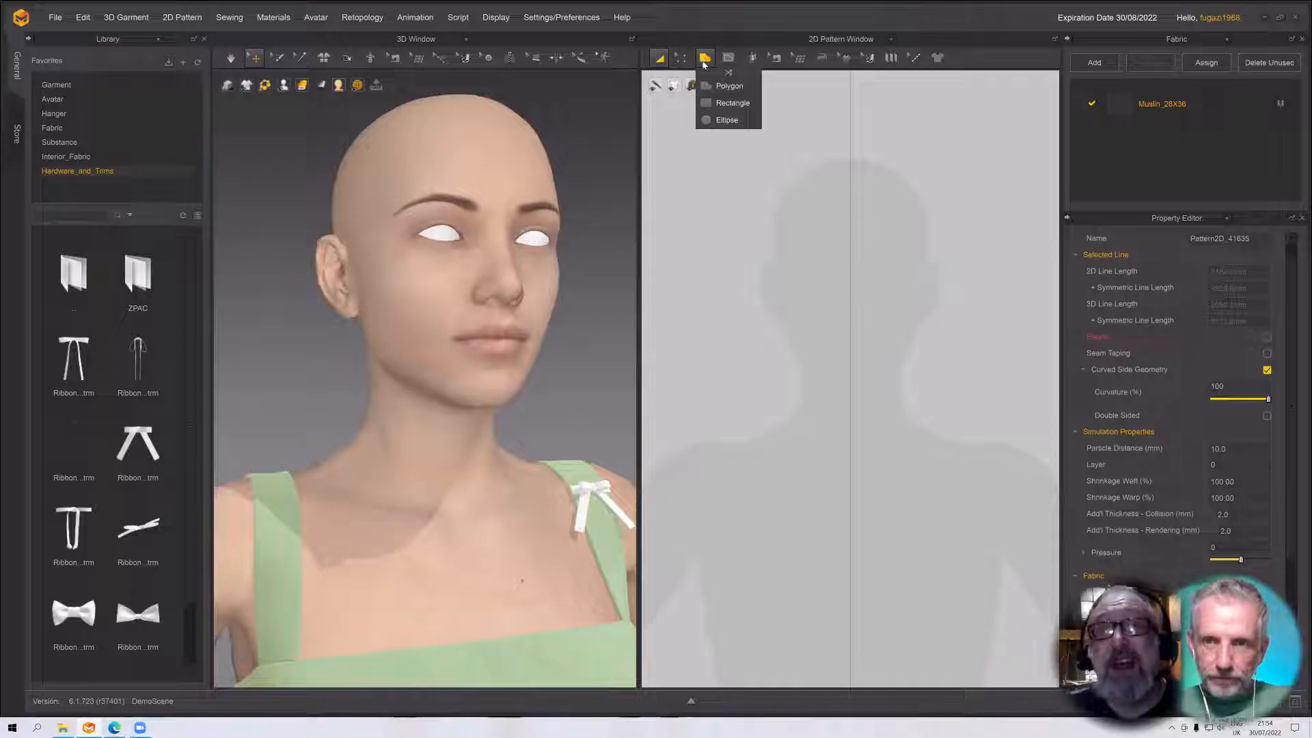
left_click(712, 102)
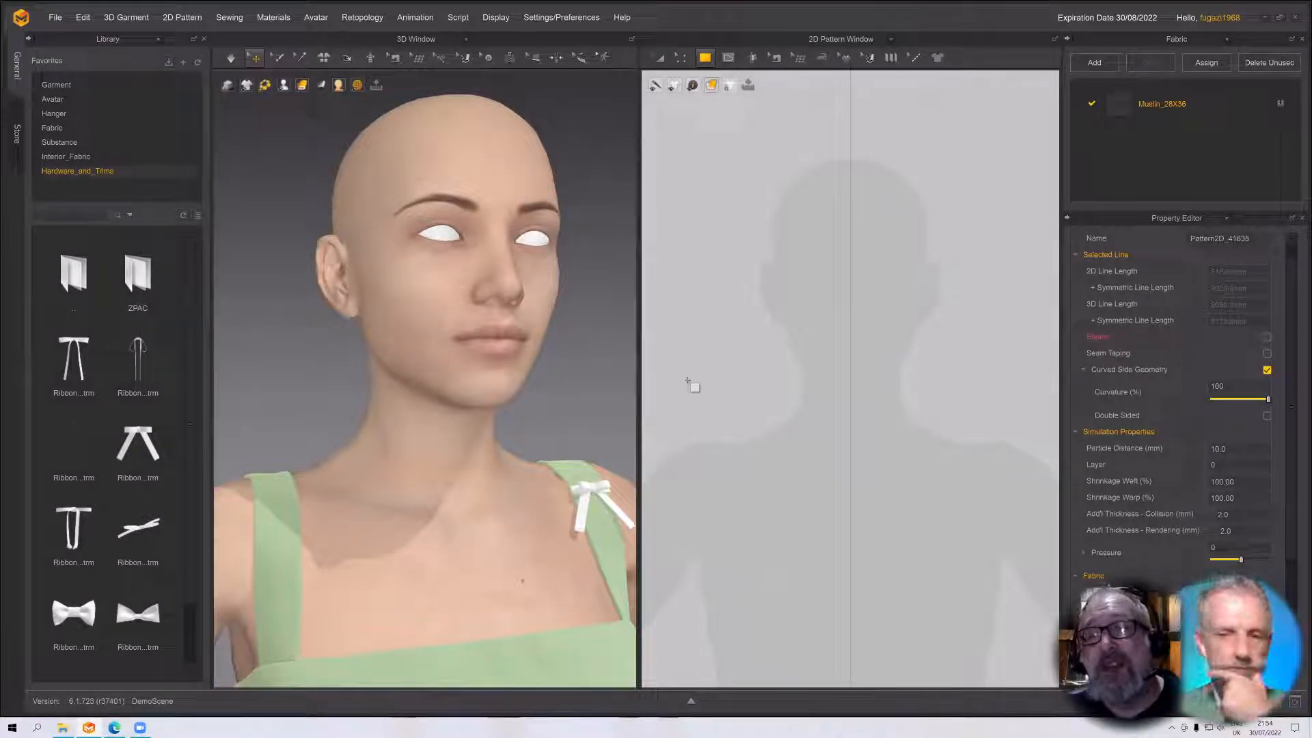
left_click_drag(691, 376, 715, 390)
left_click_drag(813, 400, 1033, 394)
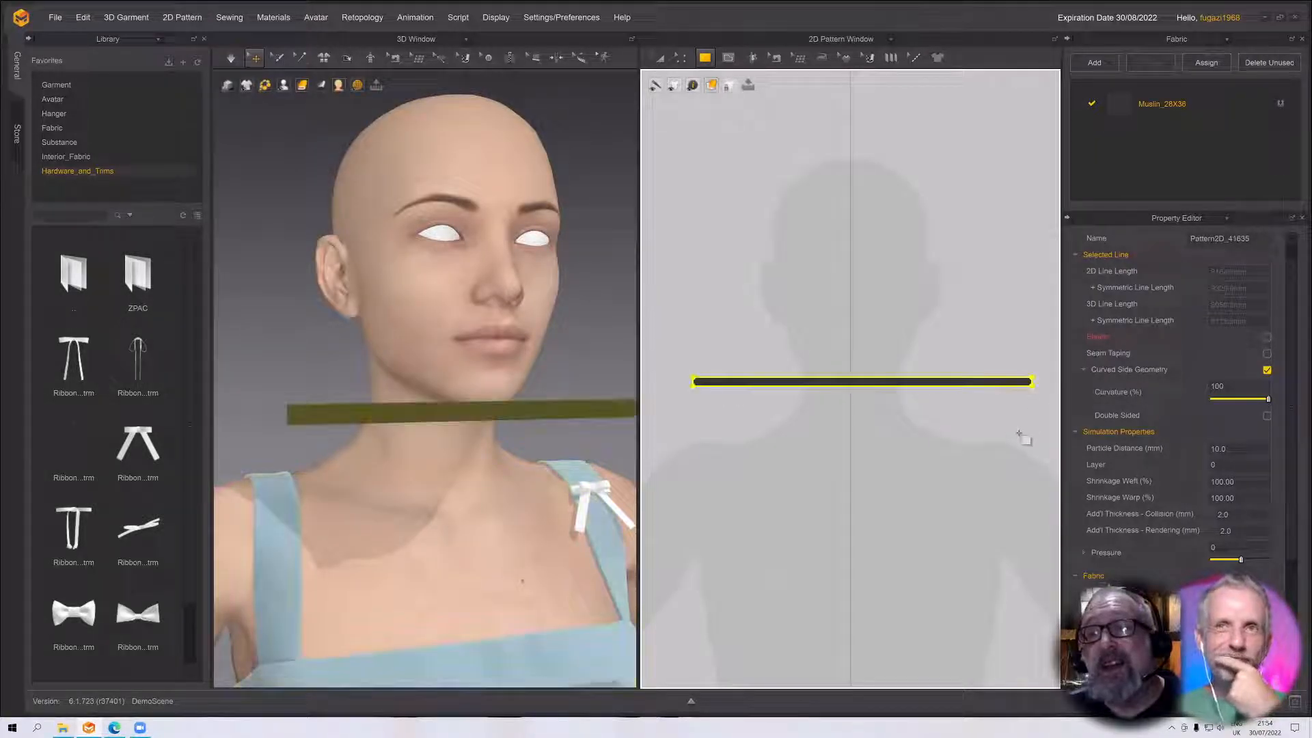
Add a new white fabric and apply it to the thin rectangular strip
left_click(1152, 104)
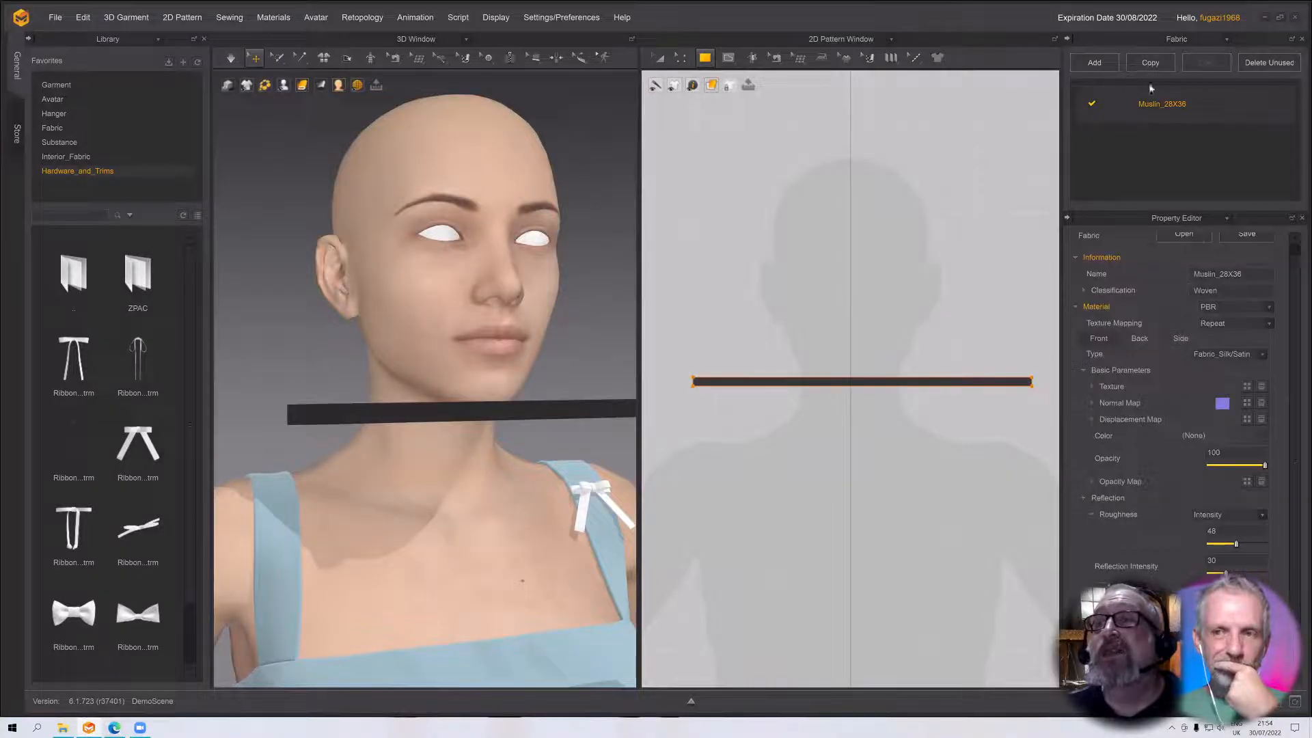
left_click(1114, 65)
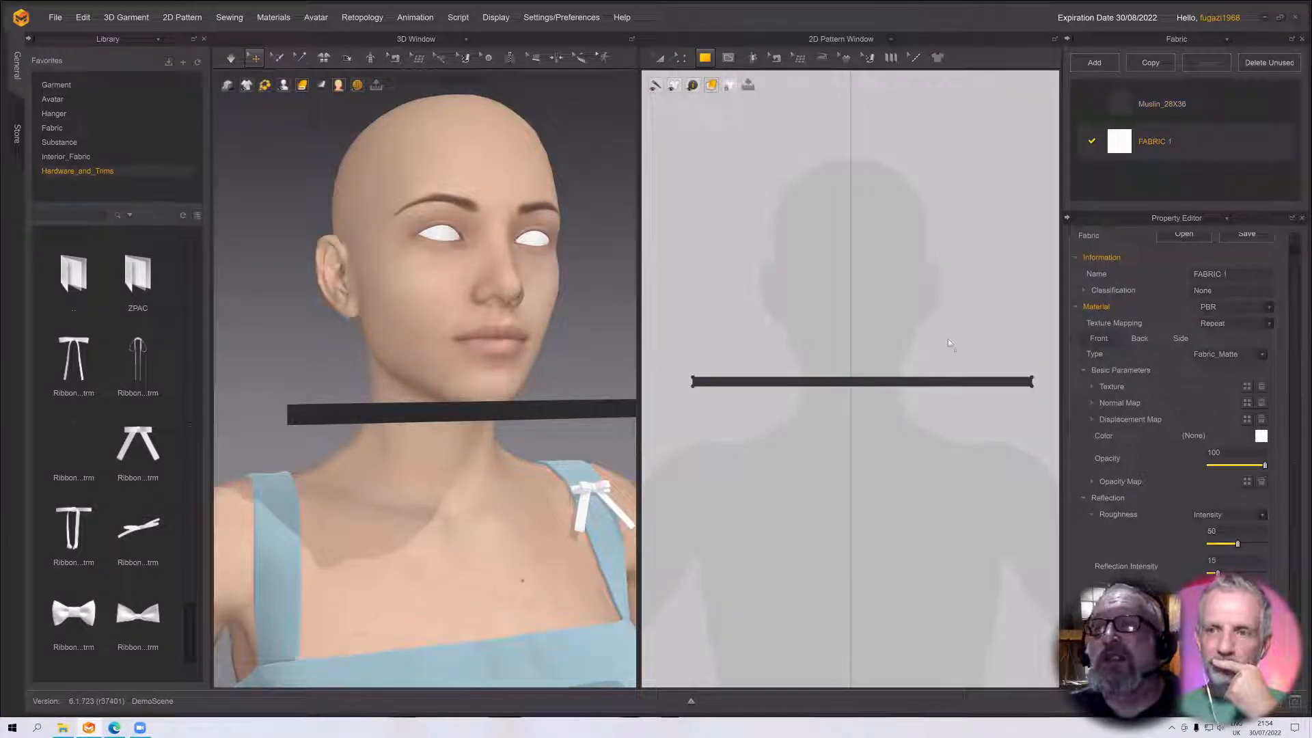
left_click(893, 381)
Set the particle distance of the white strip to 3 mm
right_click_drag(580, 408, 554, 356)
left_click(527, 384)
scroll(554, 357, "down", 1)
scroll(545, 344, "up", 2)
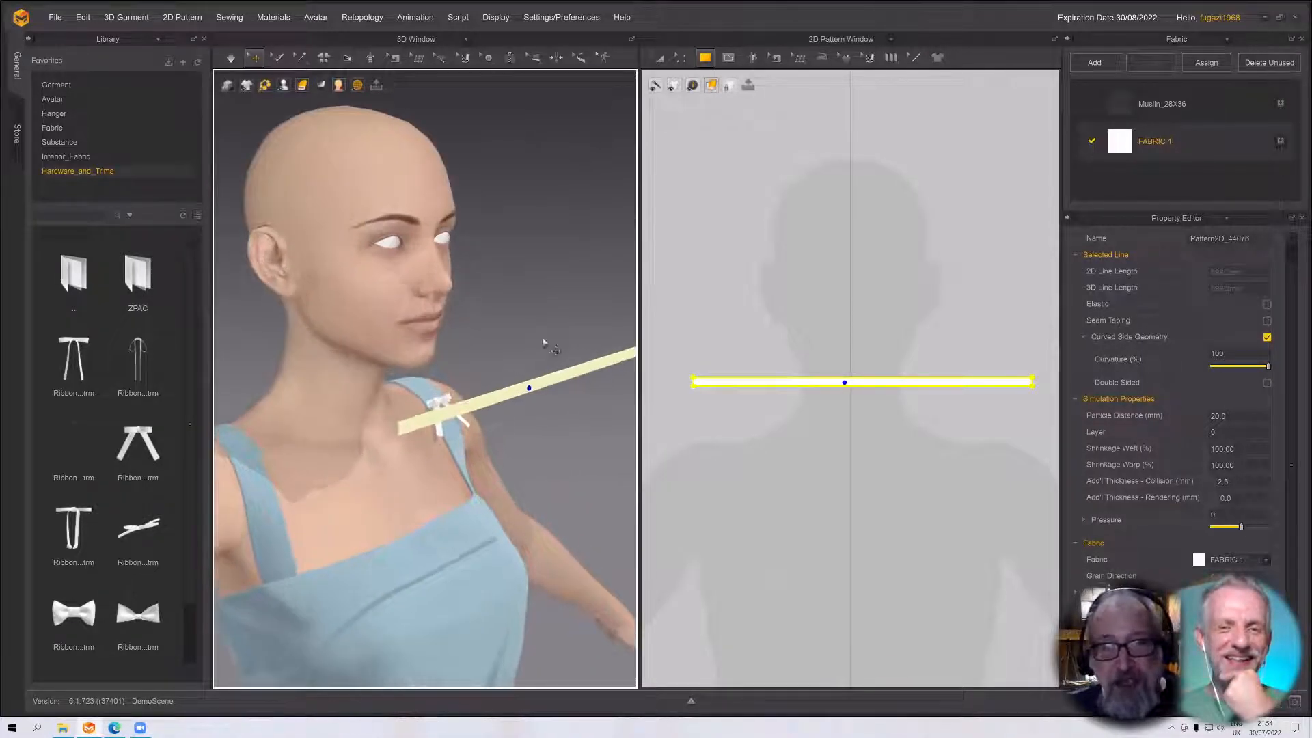
left_click(1230, 417)
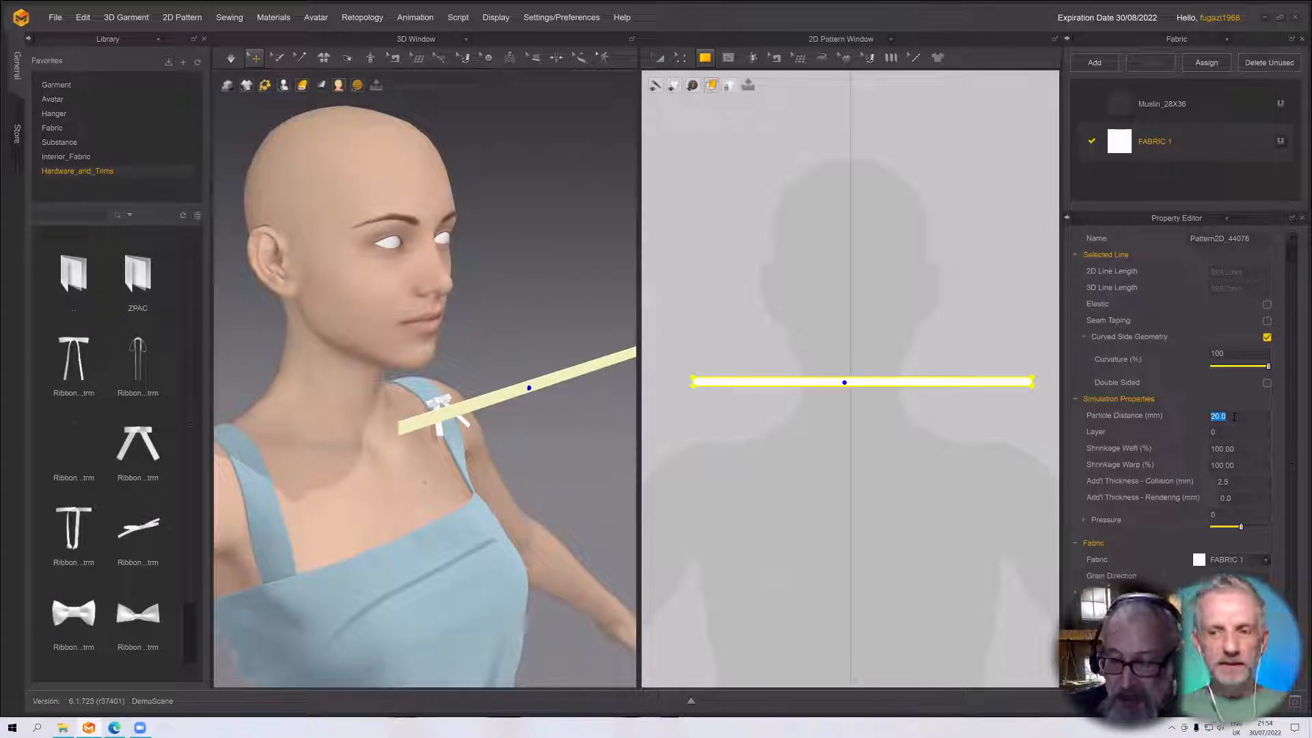
type("3")
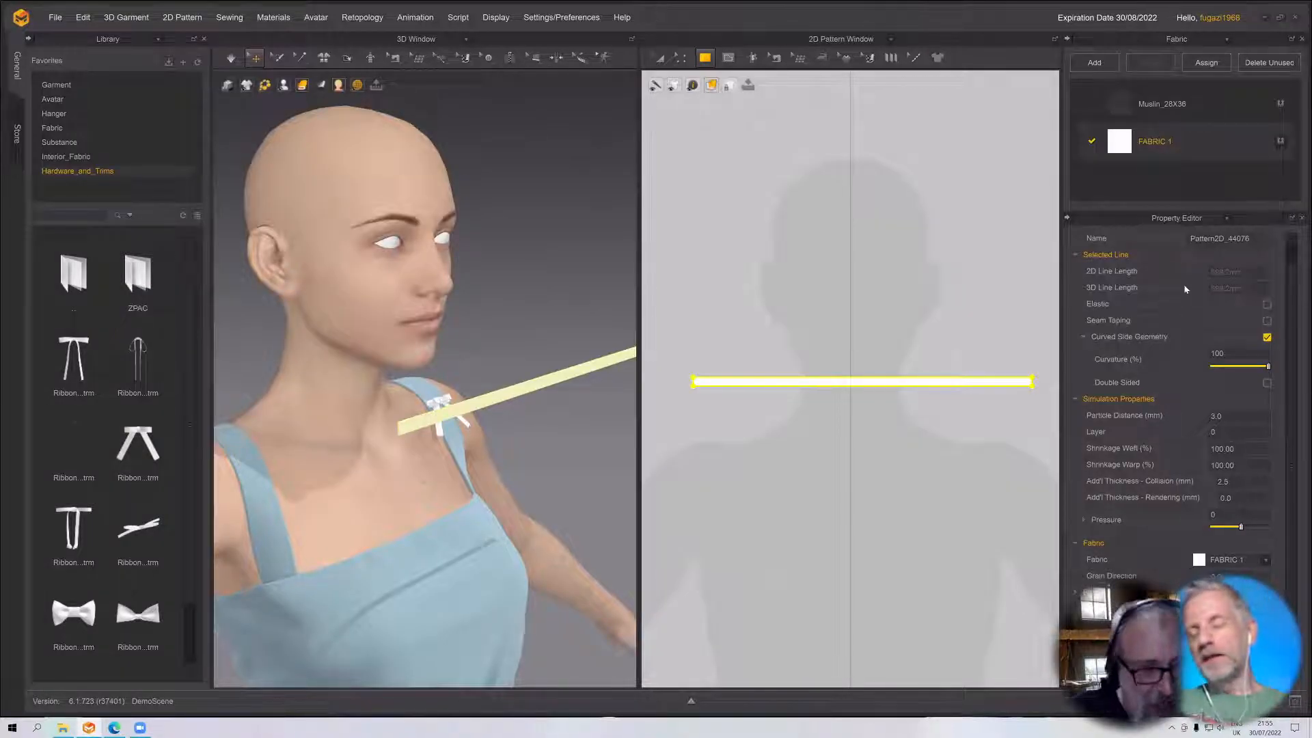
Examine how the white strip sits in front of the avatar relative to the shoulder bow
right_click_drag(509, 478, 490, 448)
scroll(506, 460, "up", 5)
scroll(498, 460, "down", 3)
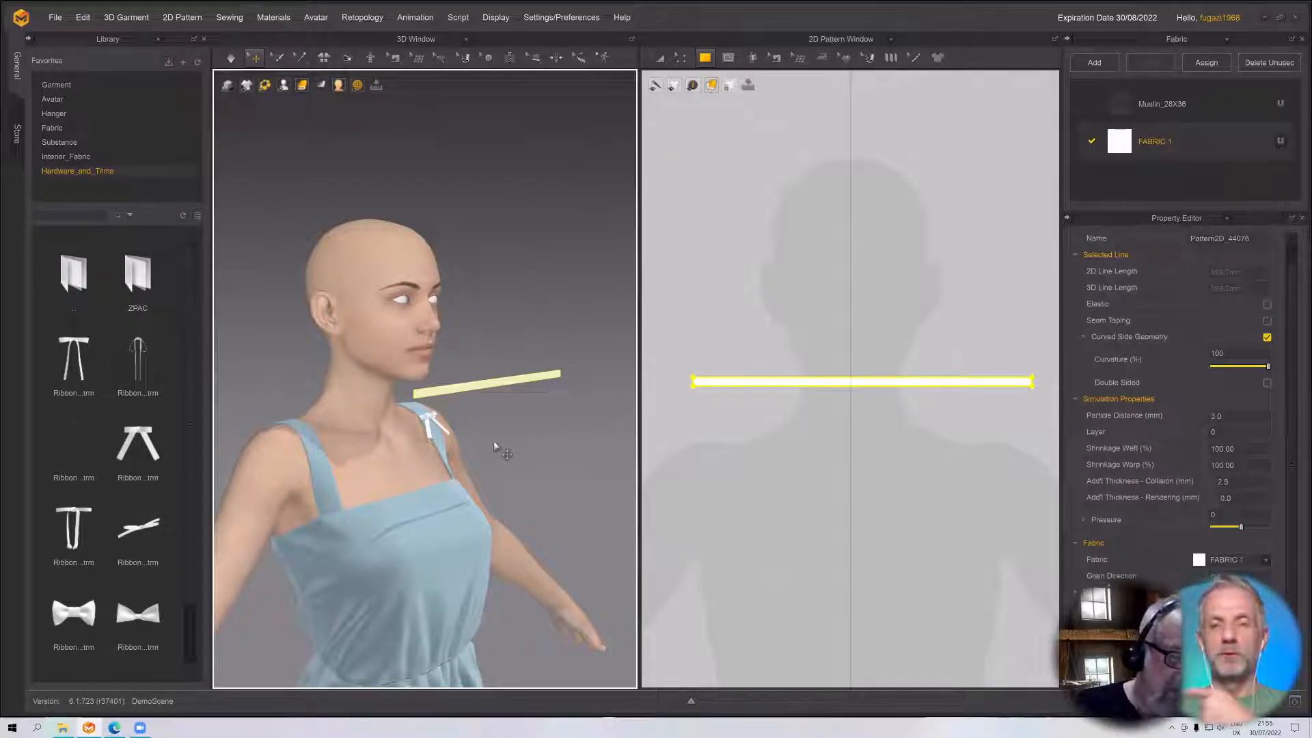
scroll(496, 444, "up", 5)
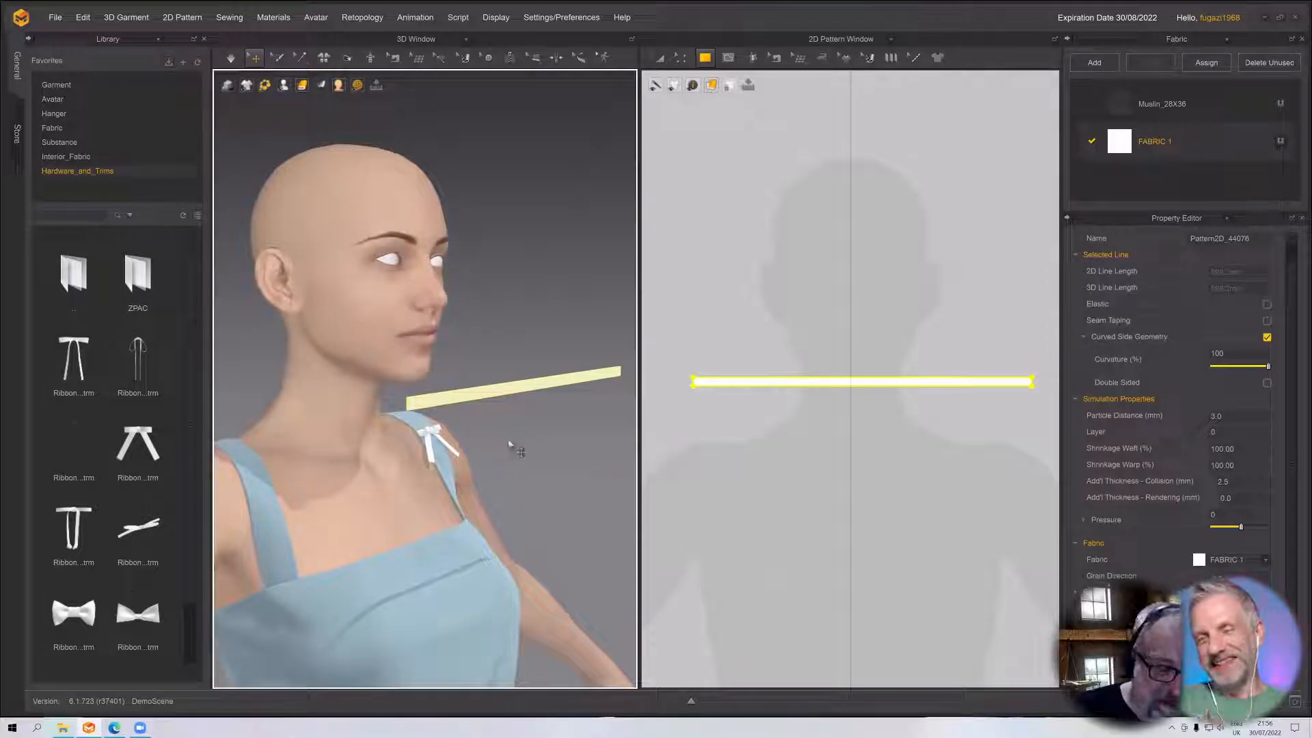
scroll(511, 448, "down", 2)
right_click_drag(513, 449, 495, 441)
middle_click_drag(509, 424, 560, 464)
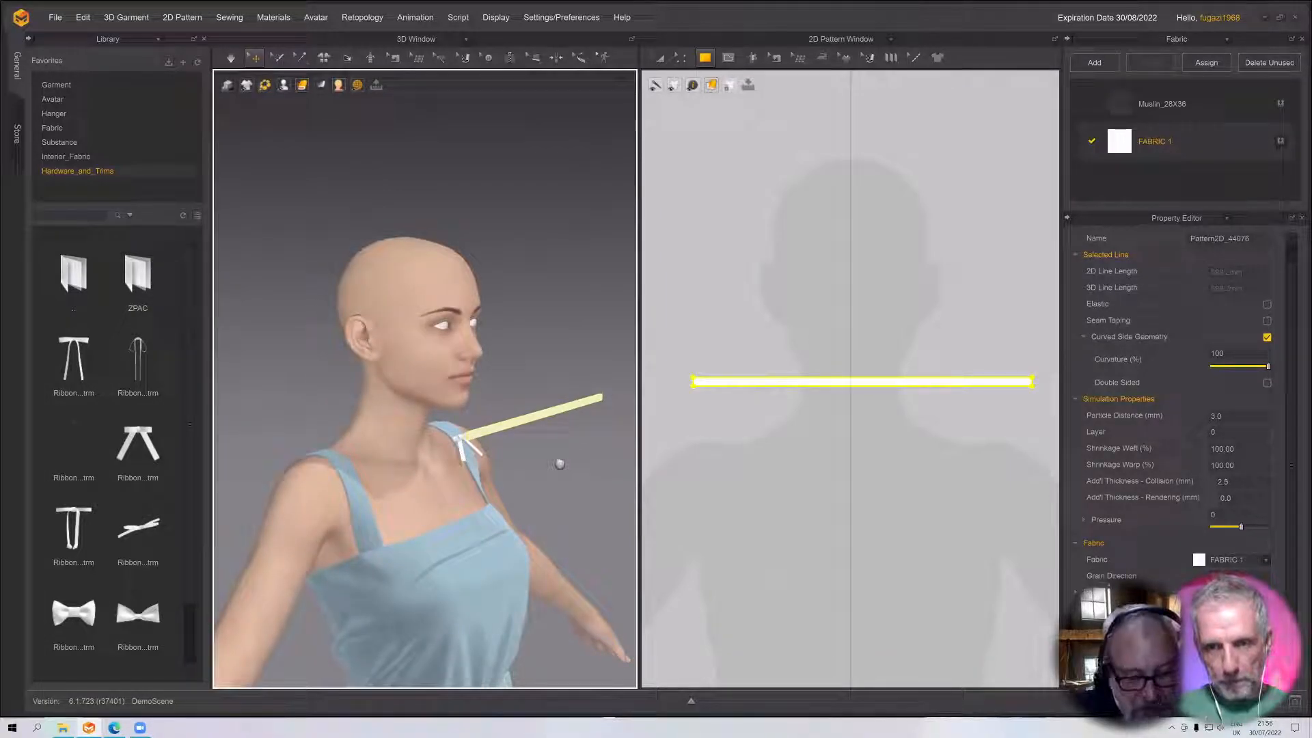
Wrap the white strip around the front of the avatar's neck, using the Neck_Front arrangement point with the Curved shape style
key("shift+f")
mouse_move(559, 464)
right_mouse_down()
mouse_move(523, 448)
mouse_move(601, 455)
mouse_move(573, 456)
right_mouse_up()
left_click(425, 438)
scroll(467, 451, "up", 5)
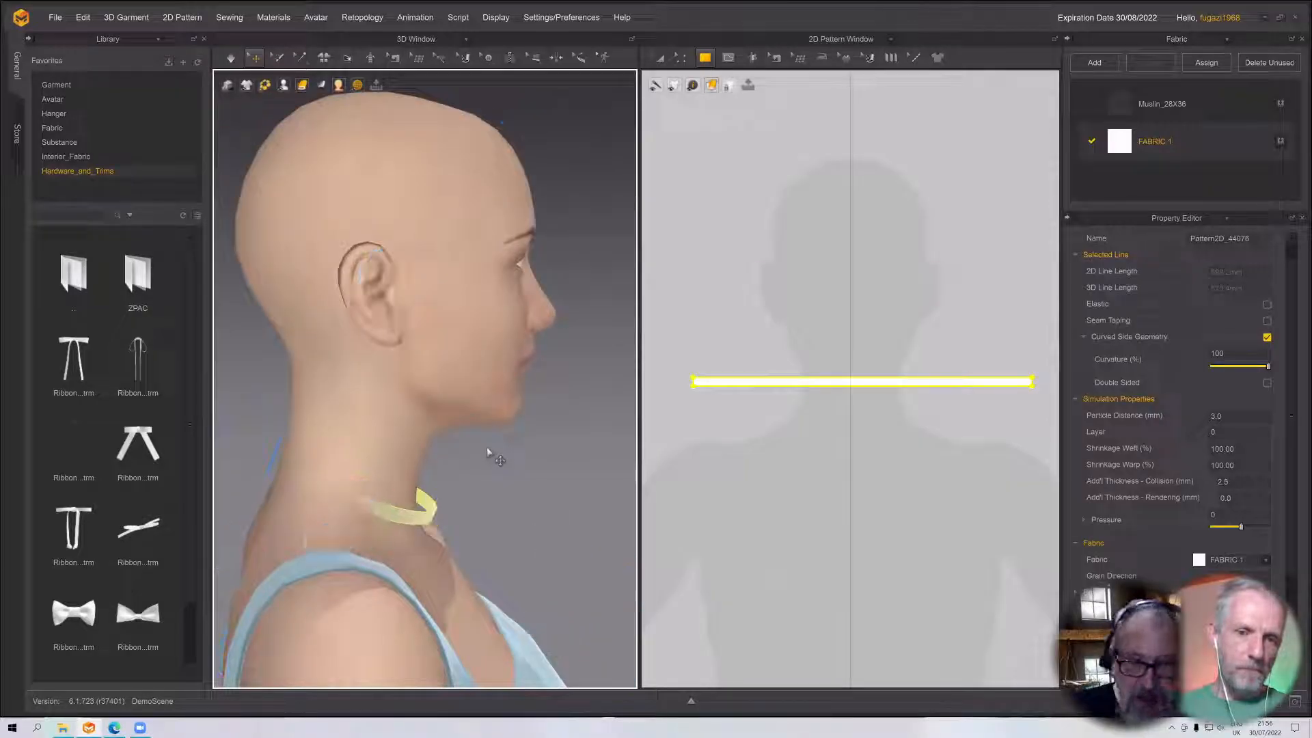
right_click_drag(491, 453, 418, 502)
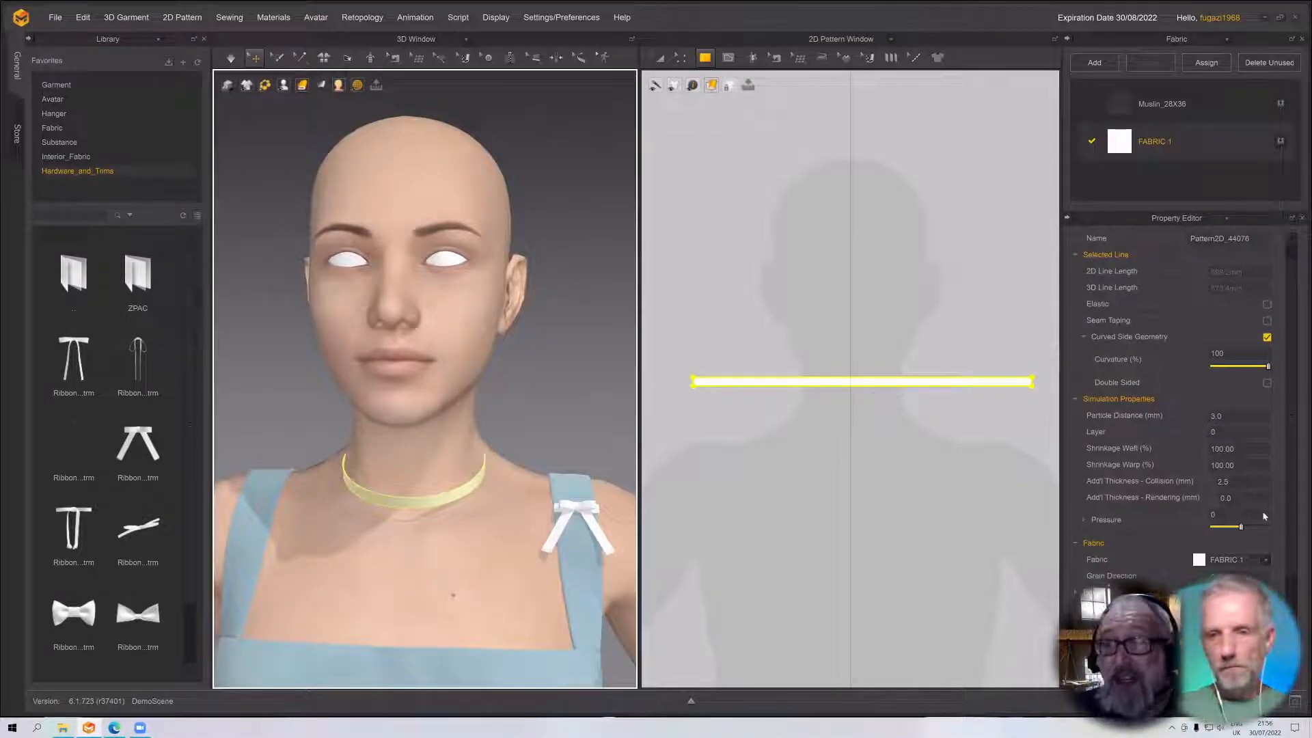
scroll(1202, 523, "down", 3)
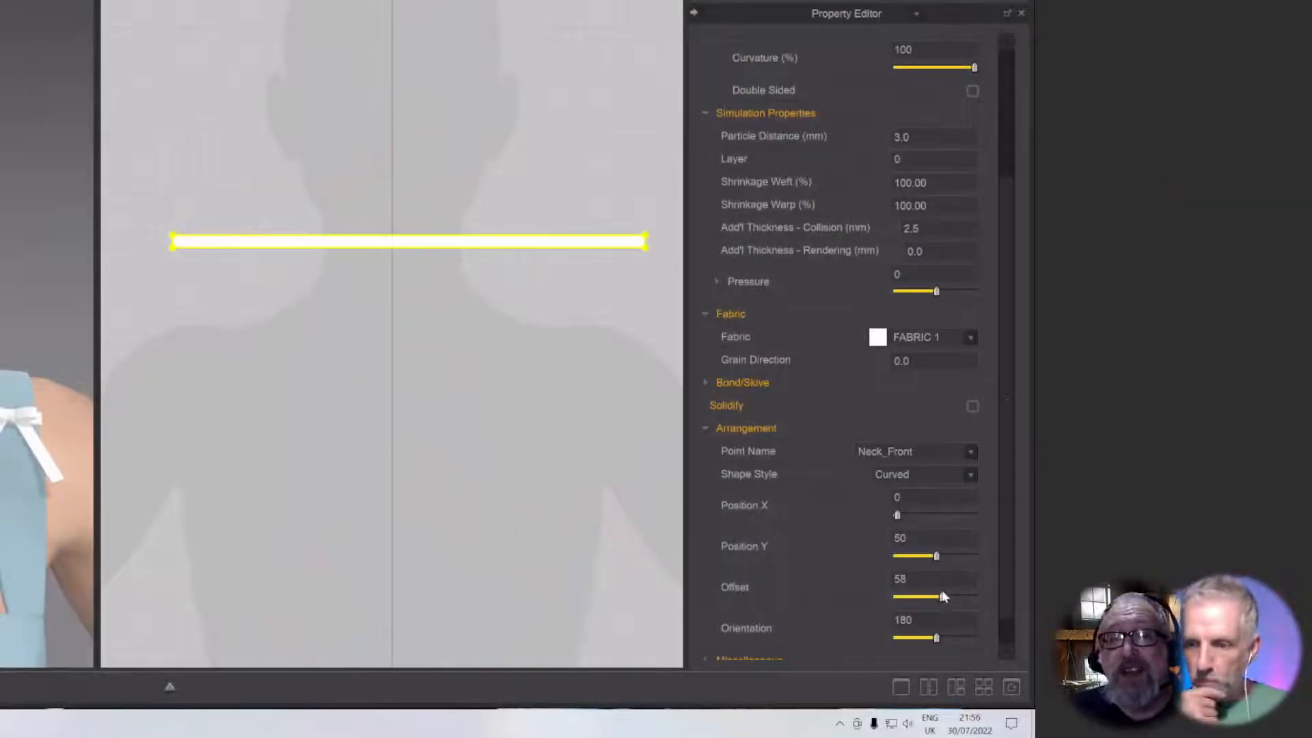
right_click_drag(20, 366, 480, 468)
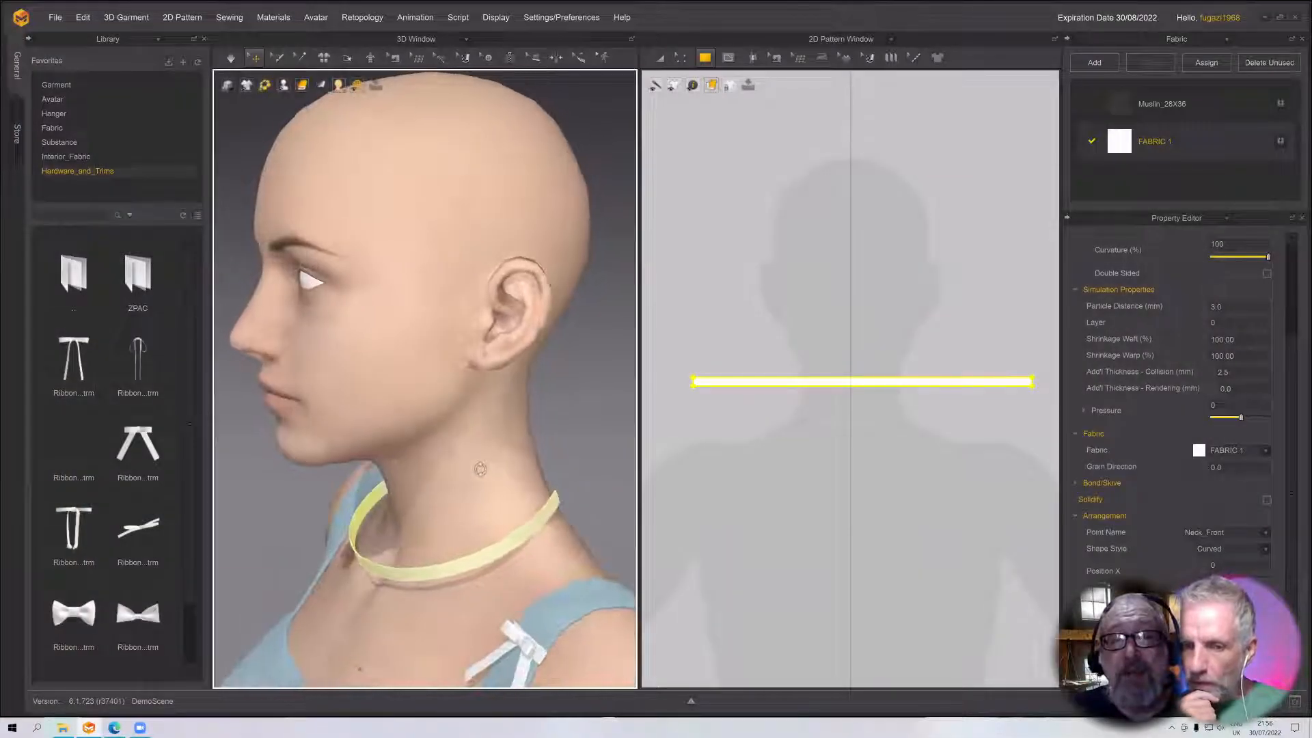
right_click_drag(559, 504, 462, 500)
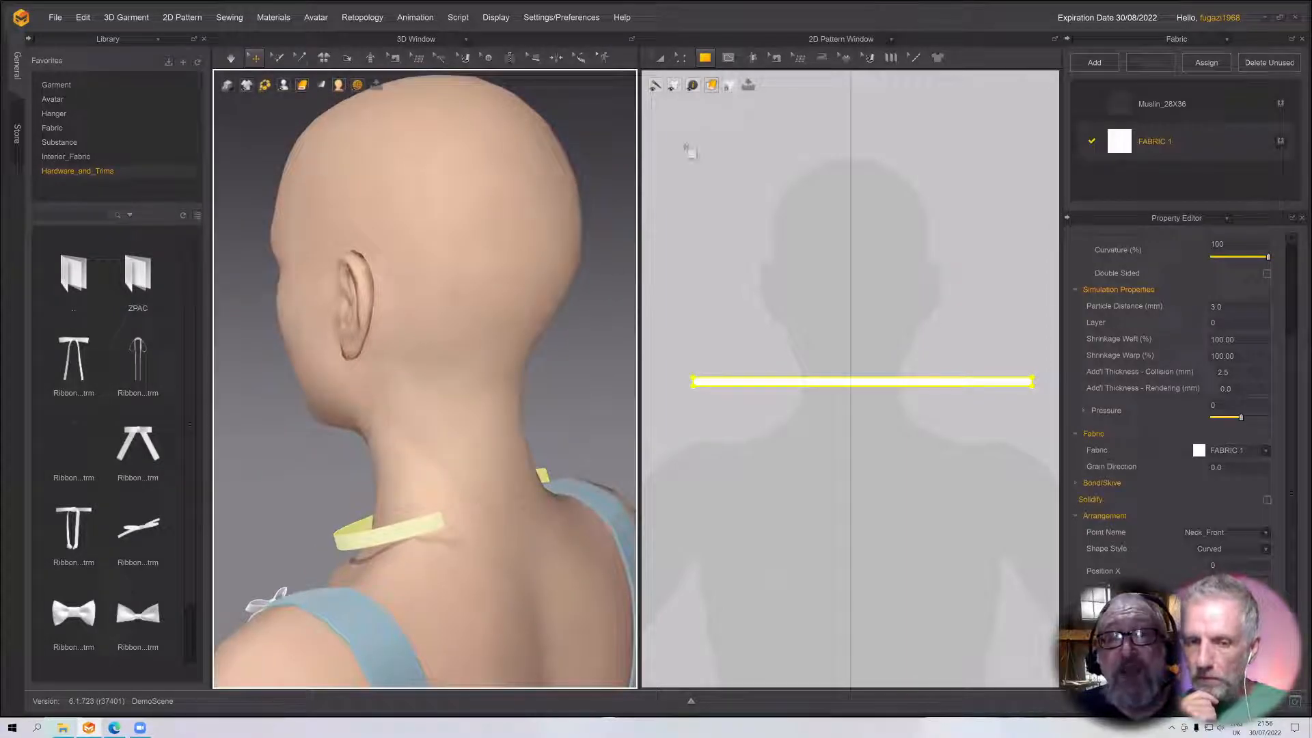
Lengthen the strip symmetrically at both ends to about 429 mm so that it reaches farther around the neck
left_click(658, 58)
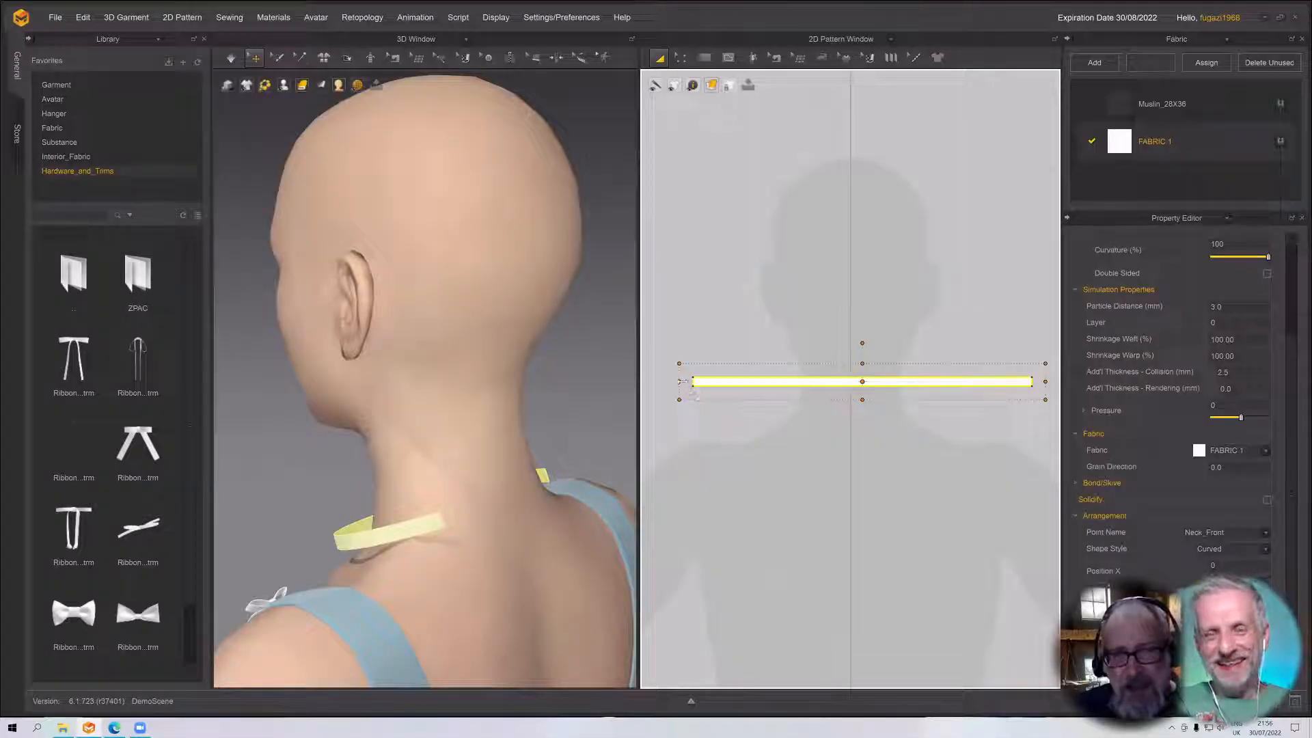
left_click_drag(677, 383, 629, 388)
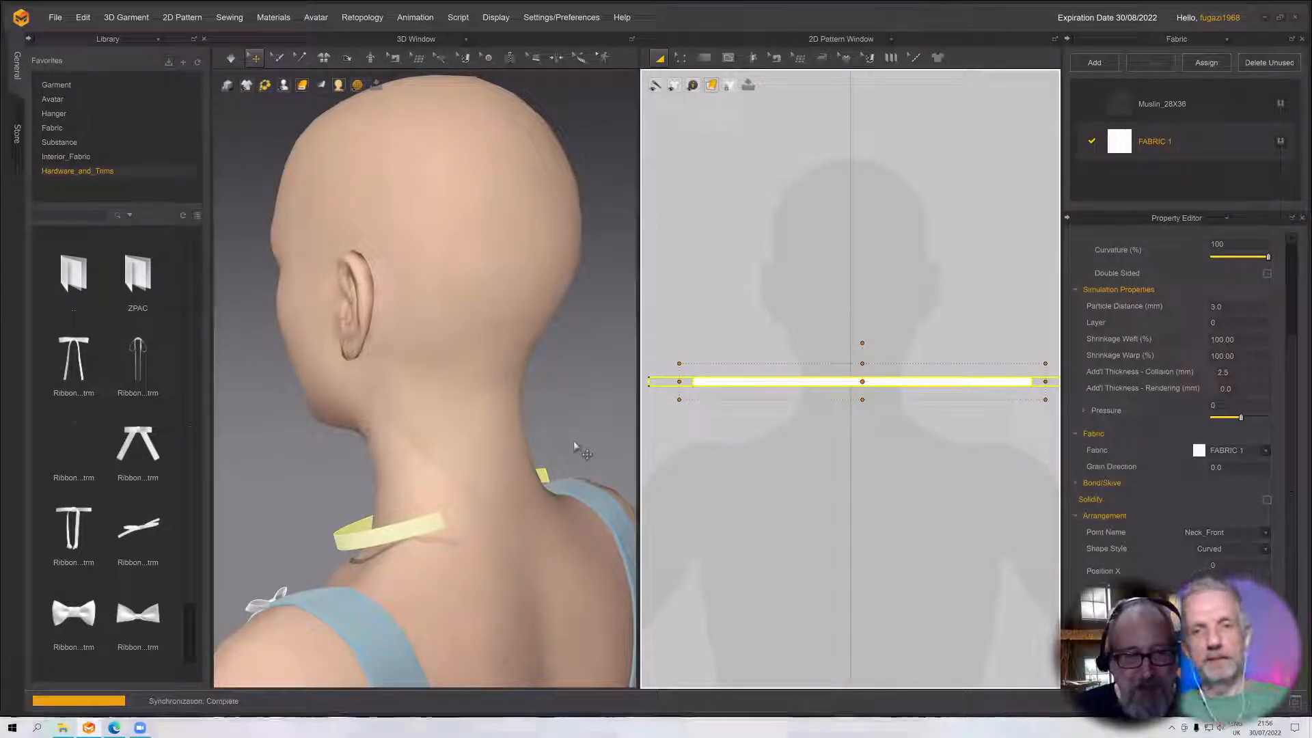
right_click_drag(550, 442, 439, 438)
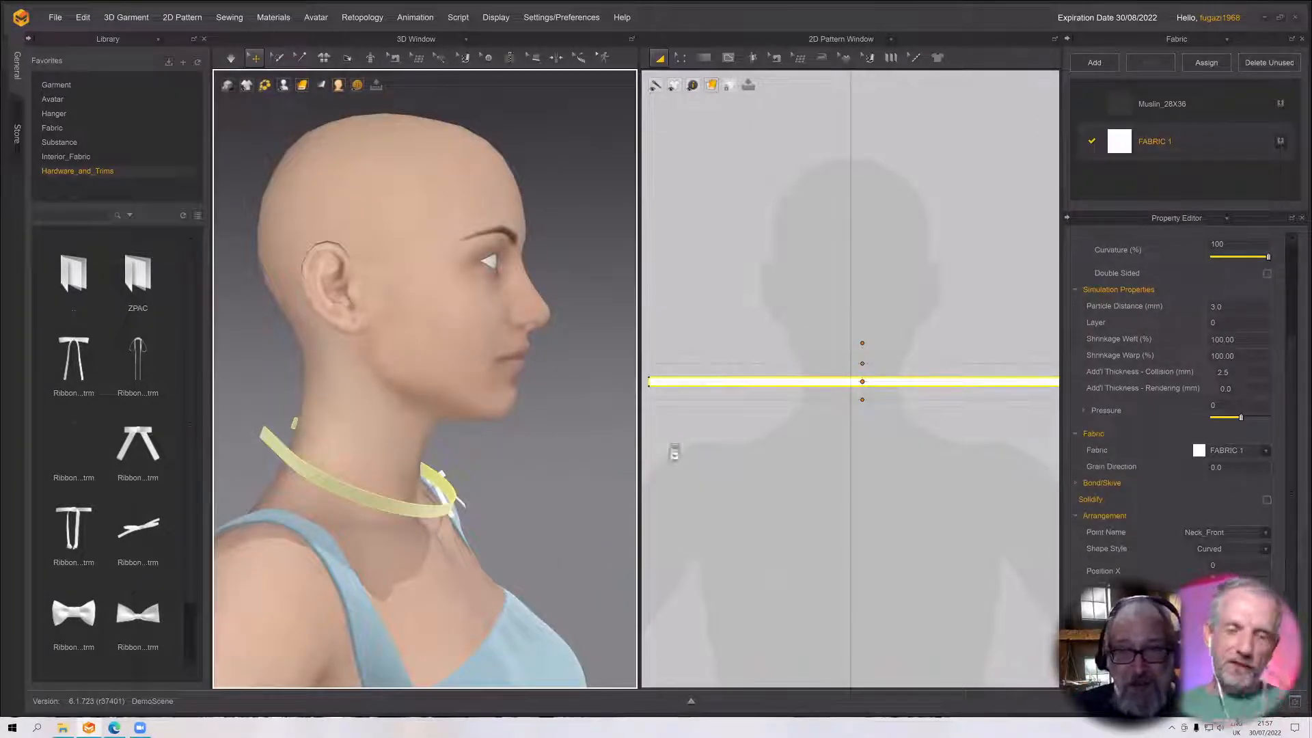
Join the strip's two short ends at the back of the neck with Segment Sewing
scroll(674, 452, "down", 5)
scroll(674, 453, "up", 2)
middle_click_drag(797, 460, 858, 467)
scroll(786, 468, "up", 2)
scroll(787, 463, "down", 2)
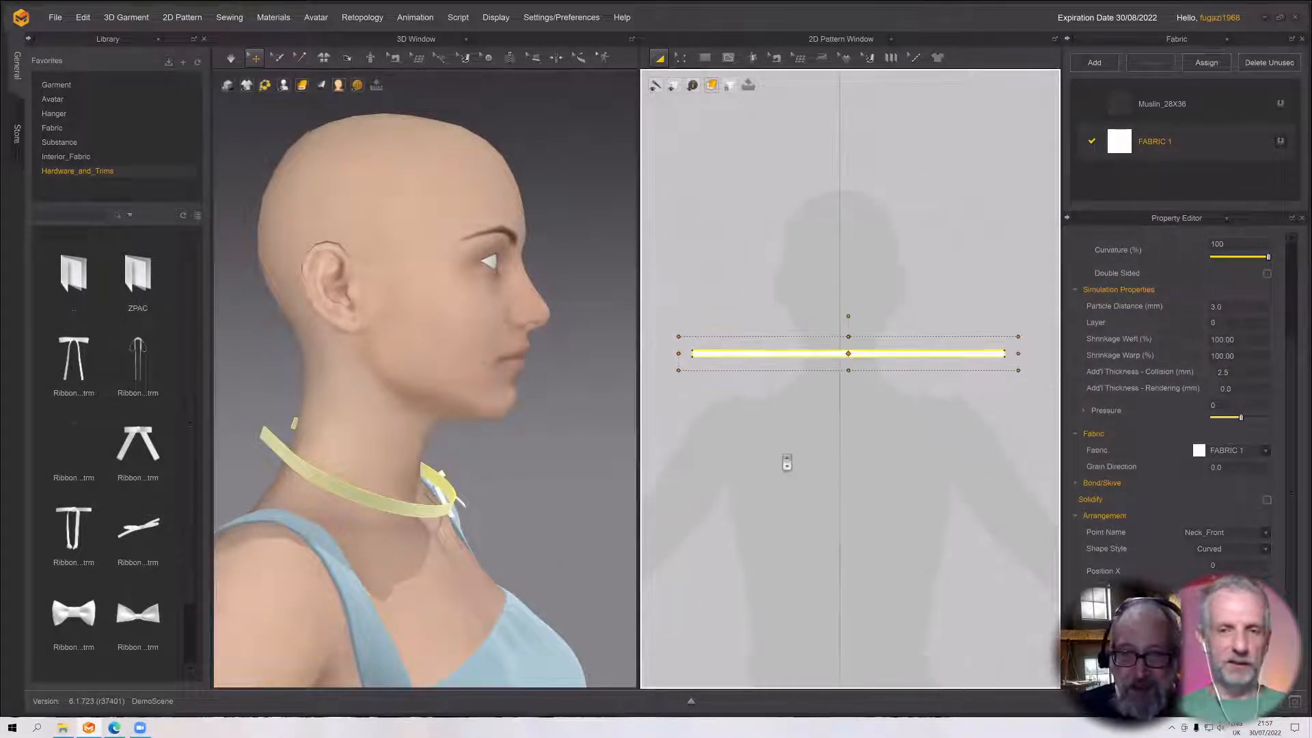
scroll(789, 461, "down", 2)
scroll(796, 458, "down", 2)
middle_click_drag(811, 427, 856, 488)
right_click_drag(473, 460, 504, 454)
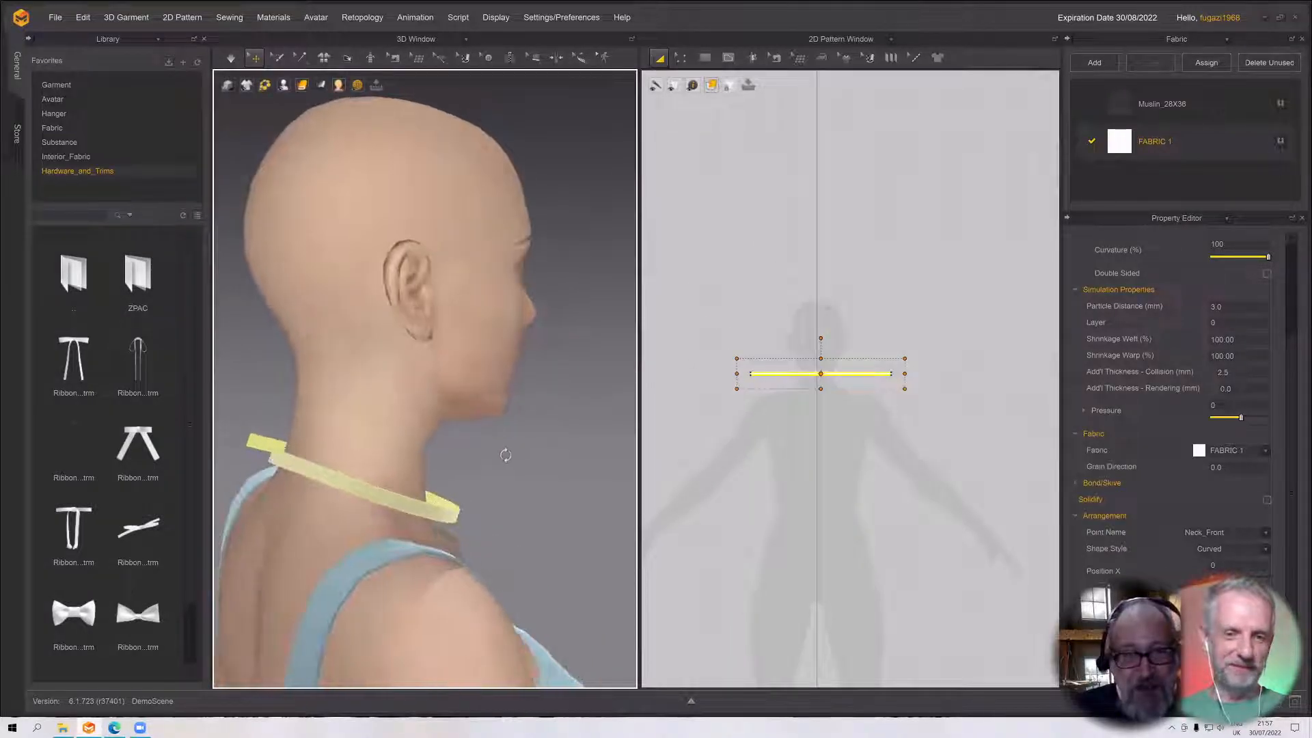
scroll(755, 445, "down", 1)
middle_click_drag(756, 444, 747, 441)
scroll(747, 442, "up", 2)
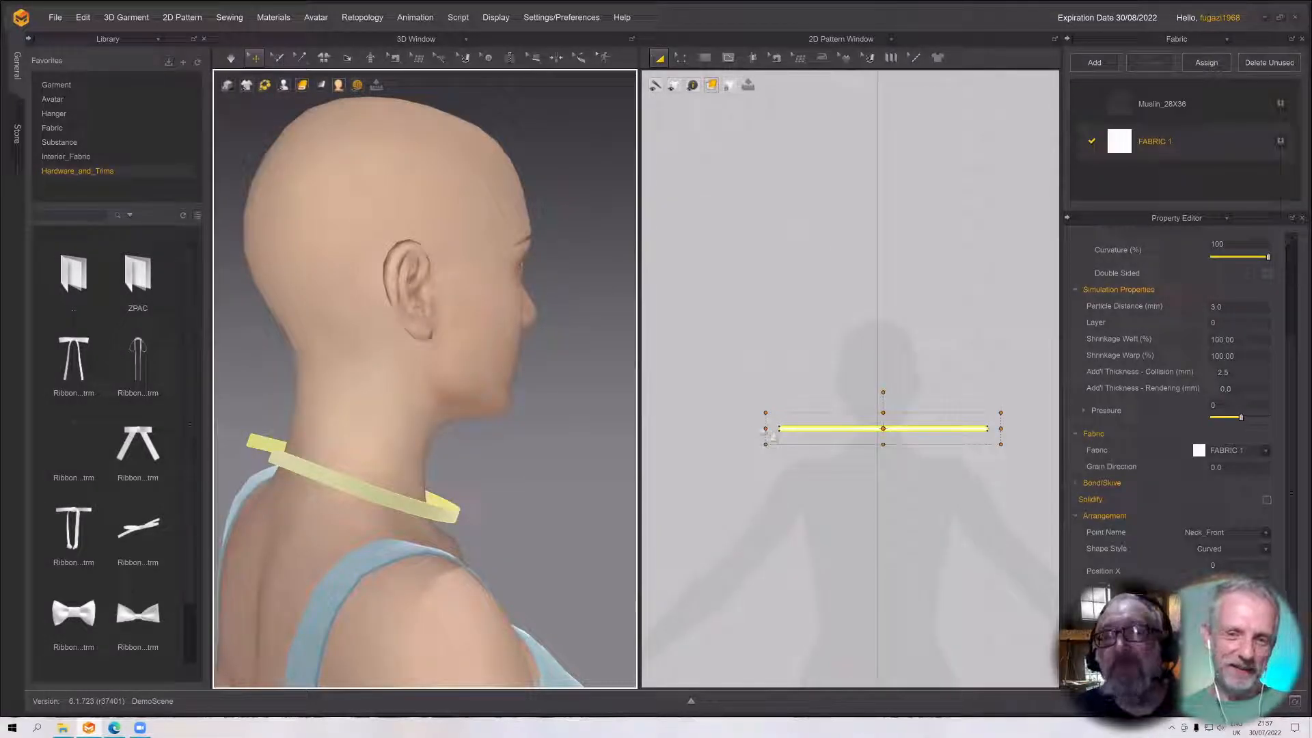
left_click(776, 57)
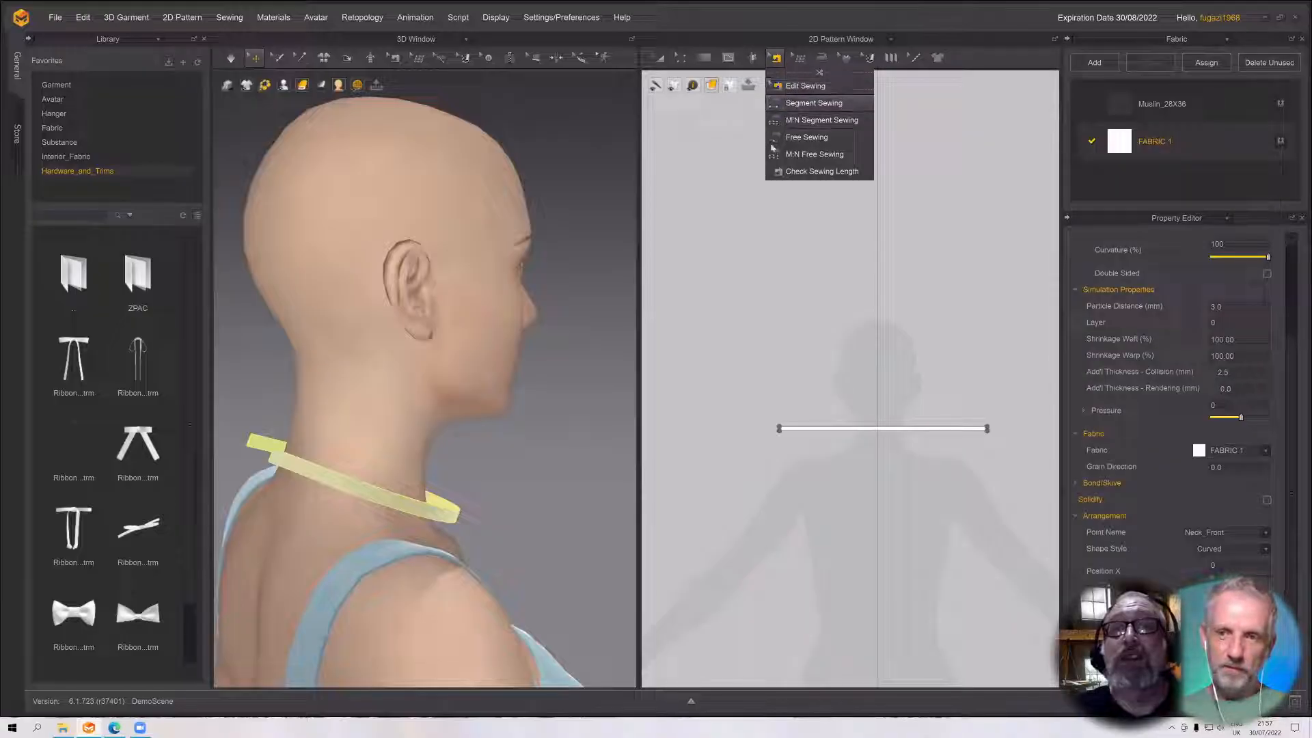
left_click(796, 103)
left_click(780, 429)
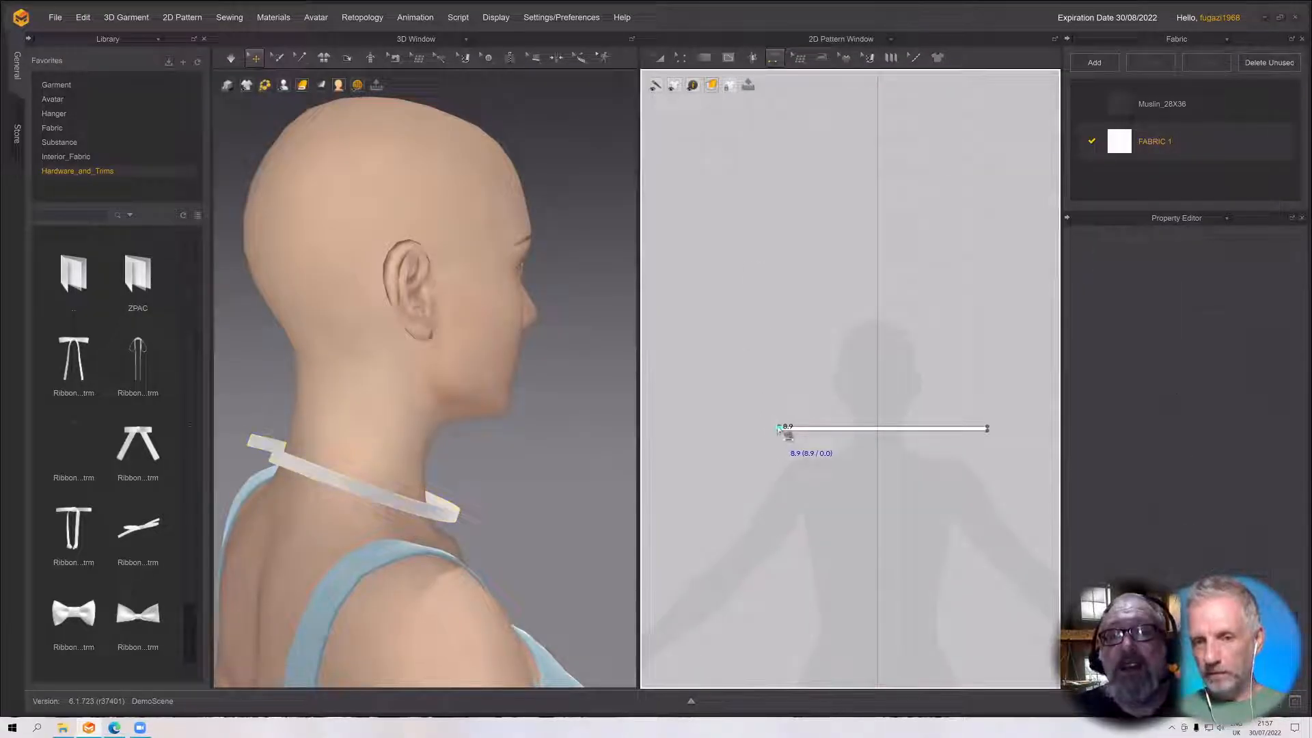
left_click(990, 431)
right_click_drag(526, 460, 482, 452)
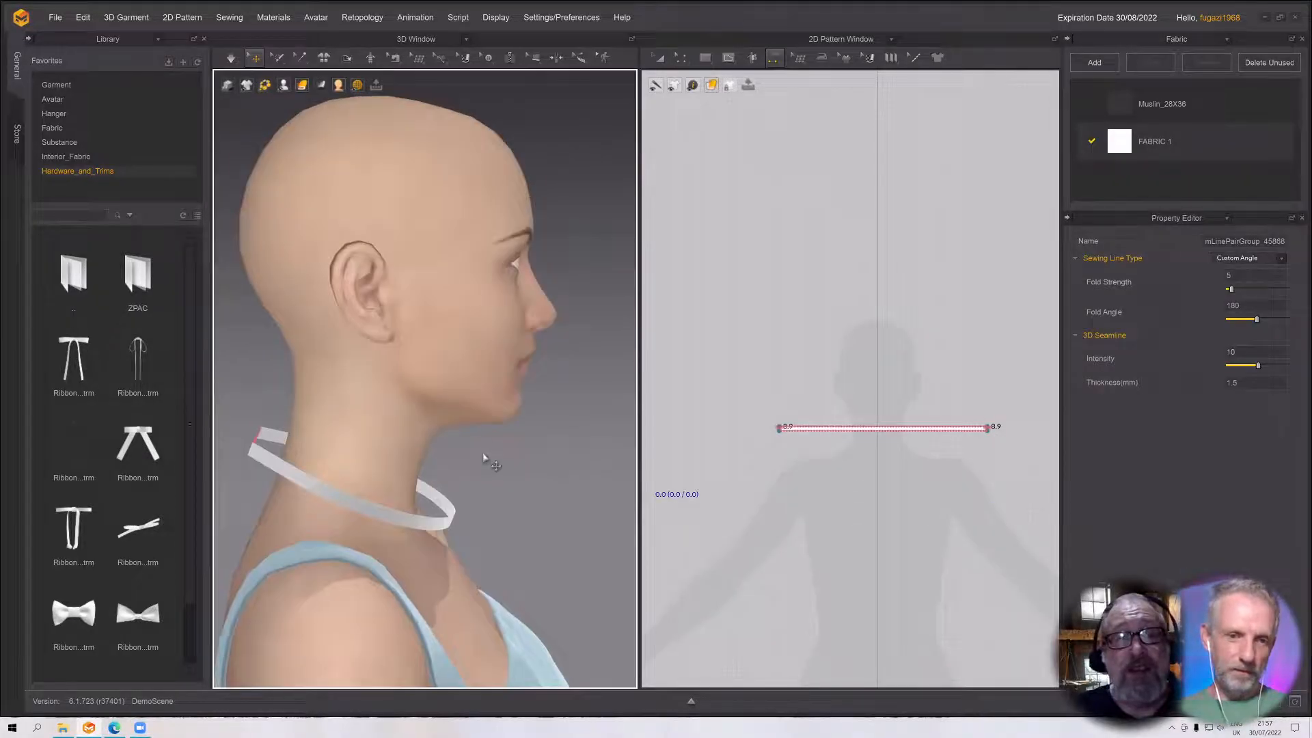
Simulate the sewn strip and pull its front away from the neck, down toward the chest
key("space")
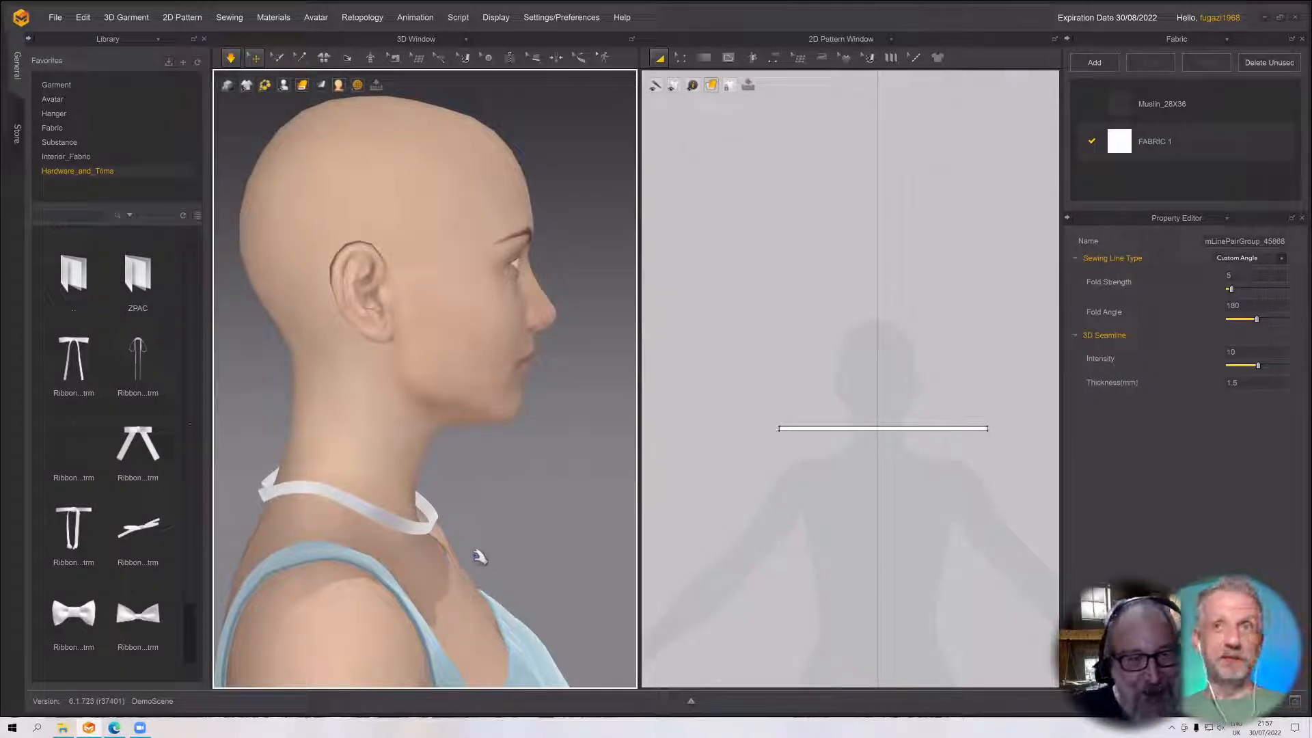
right_click_drag(493, 561, 436, 526)
key("n")
left_click(435, 525)
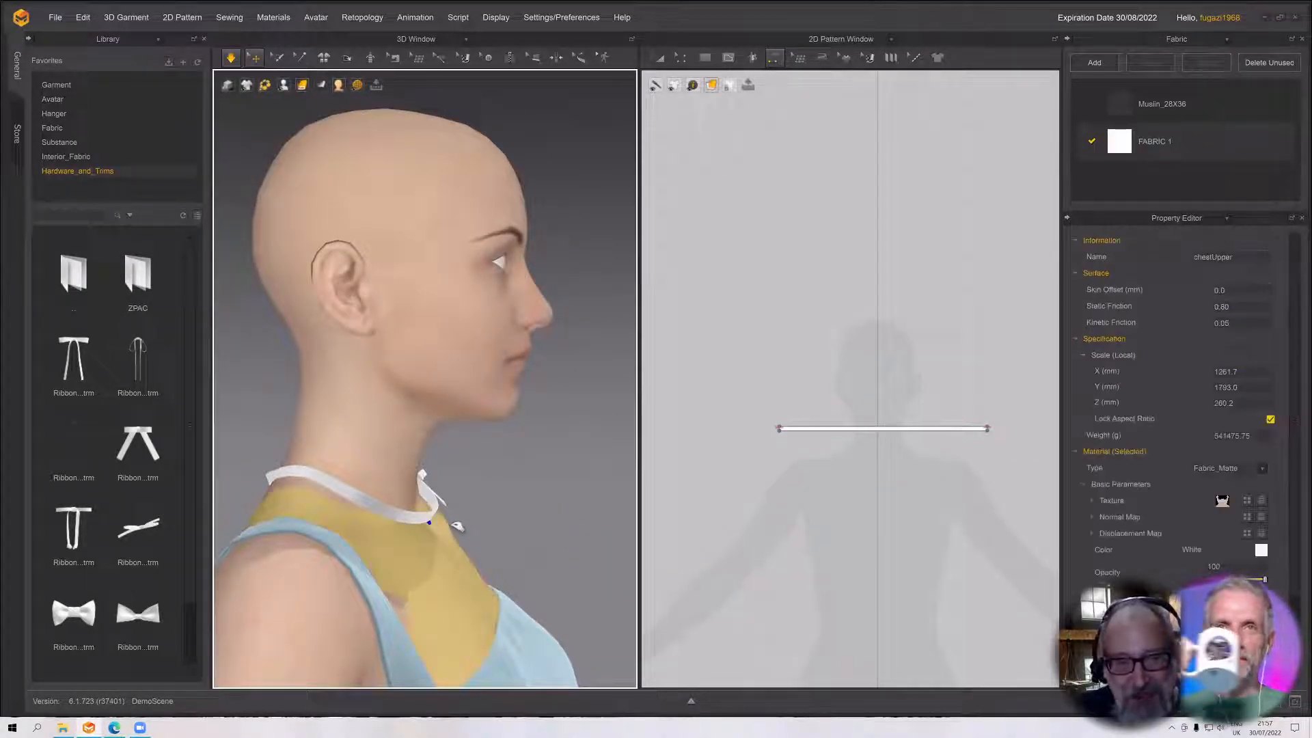
left_click_drag(431, 515, 513, 583)
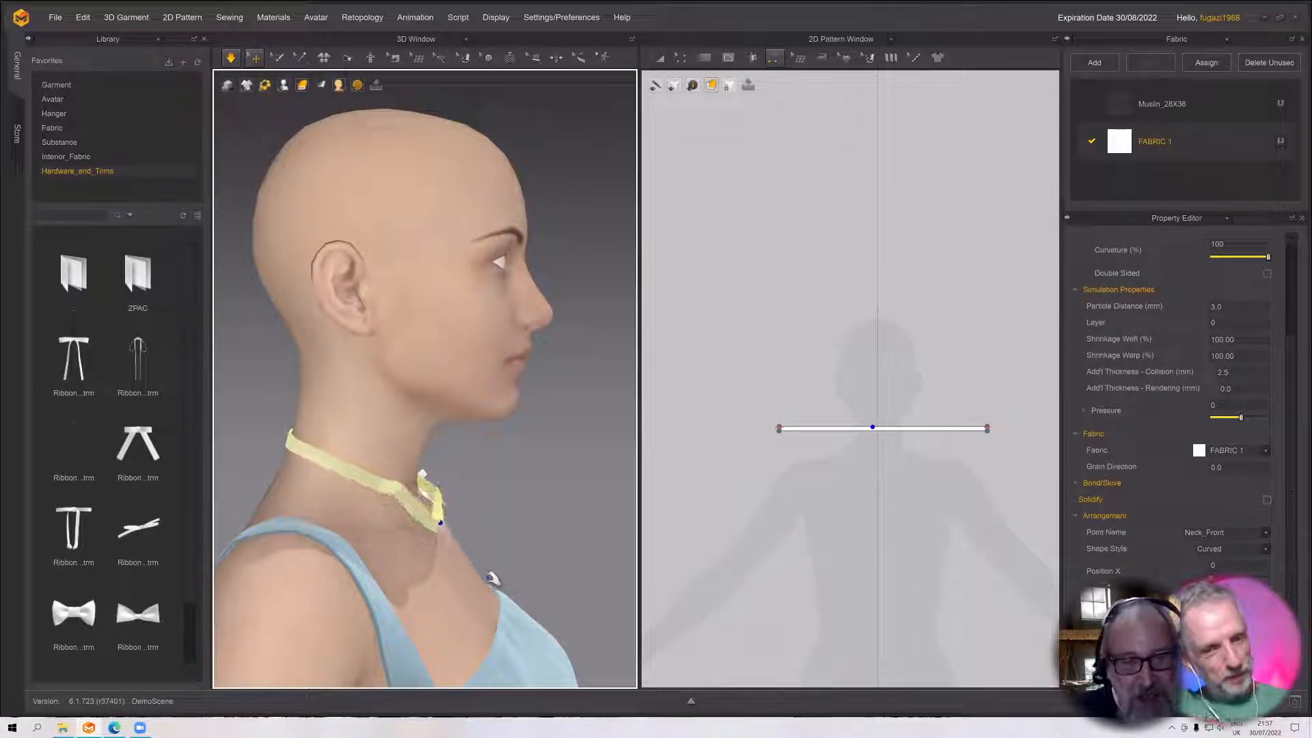
Keep pulling the front of the simulated strip outward and down so that it hangs lower around the base of the neck
right_click_drag(492, 581, 469, 575)
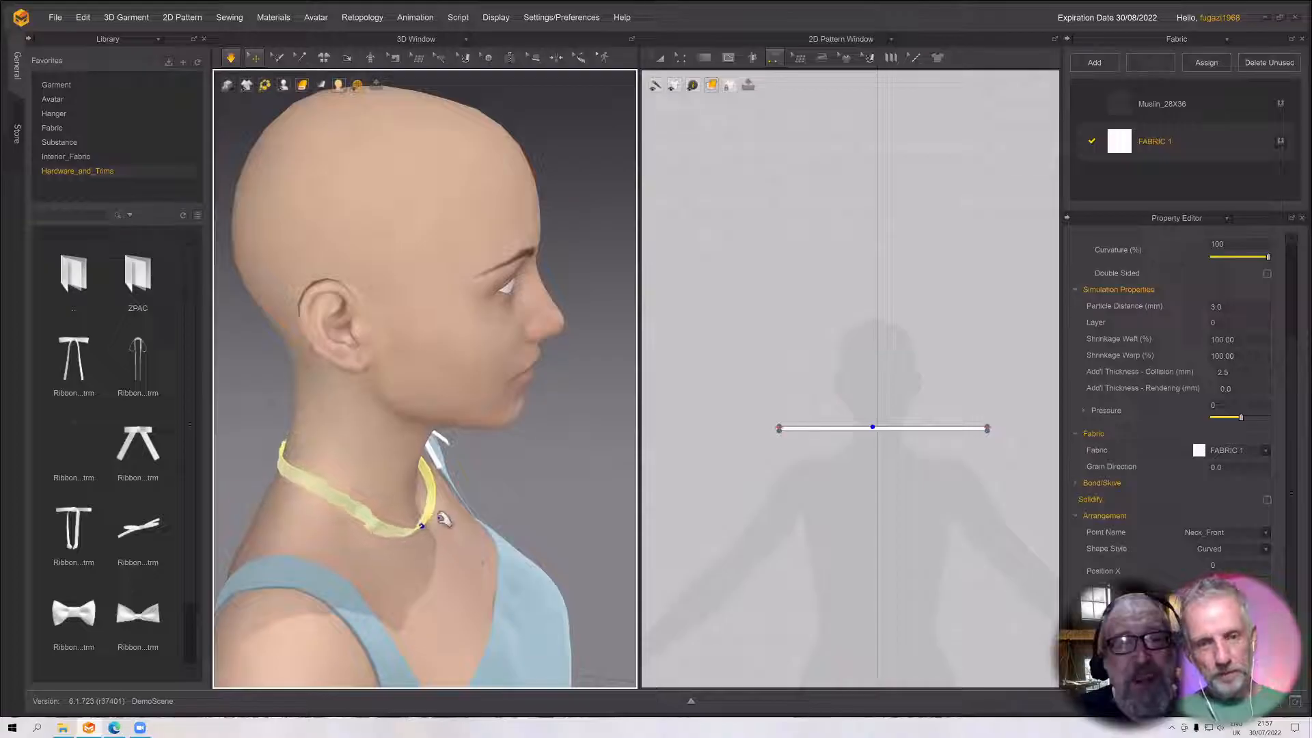
left_click_drag(440, 517, 476, 531)
right_click_drag(481, 500, 462, 532)
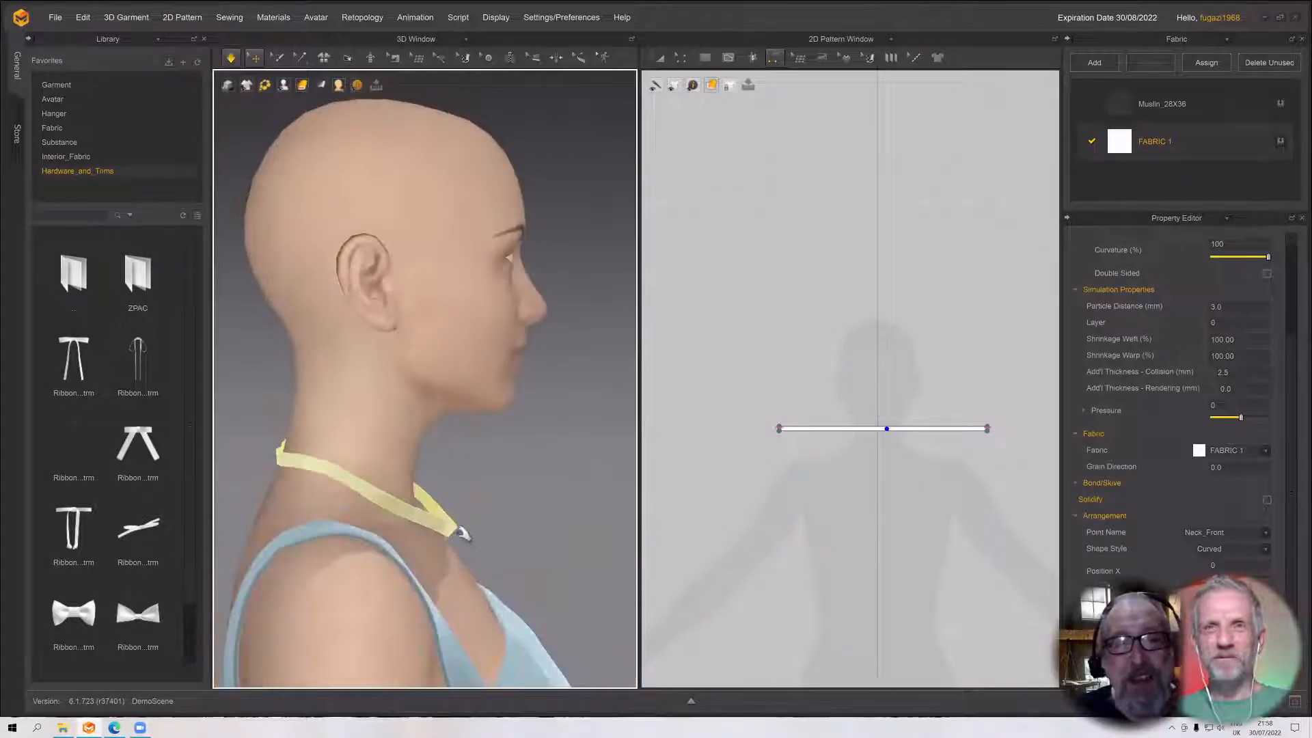
left_click(452, 531)
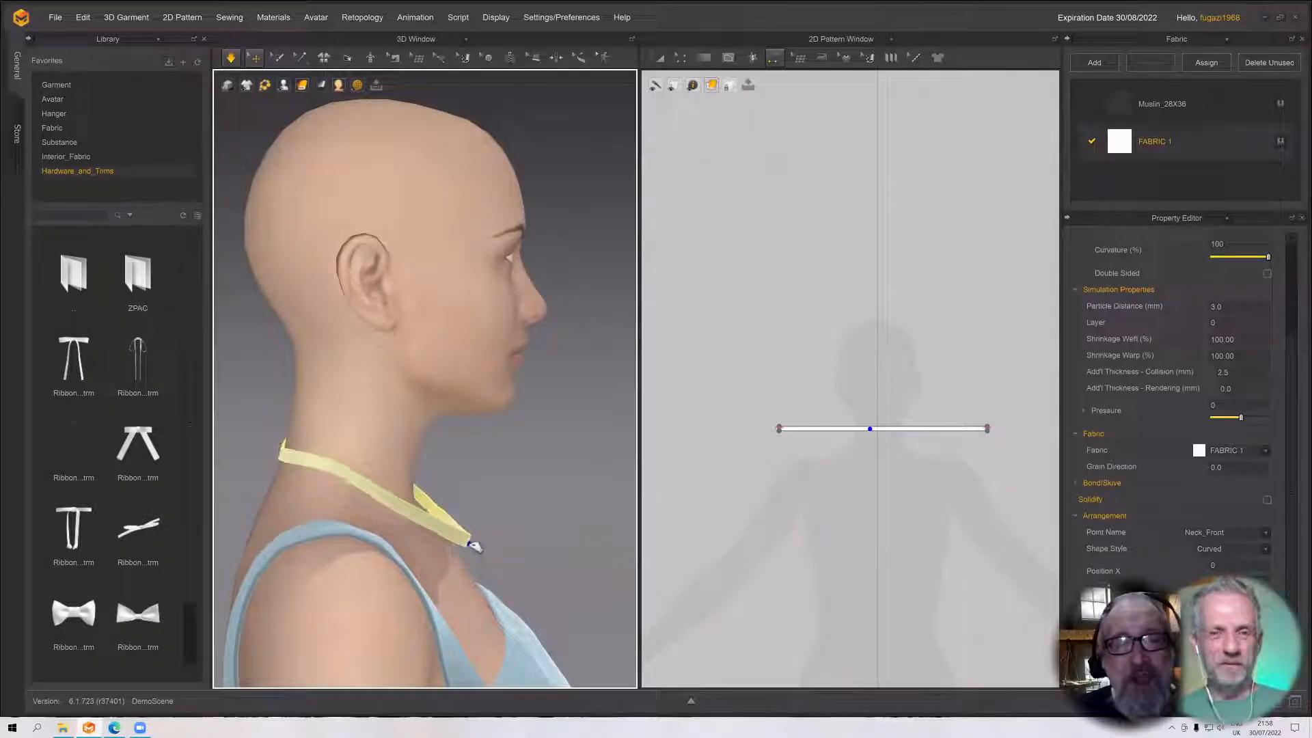
mouse_move(454, 529)
right_mouse_down()
mouse_move(411, 535)
mouse_move(439, 530)
mouse_move(439, 550)
right_mouse_up()
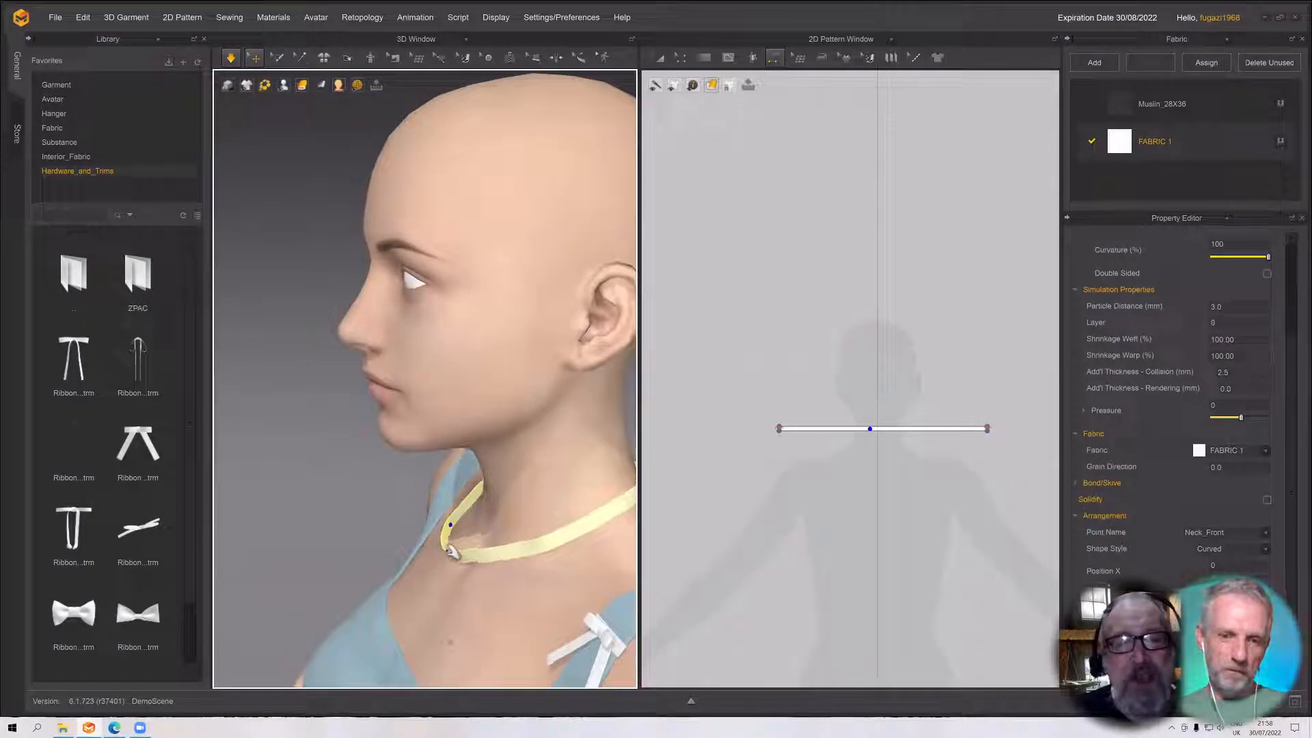
left_click(444, 555)
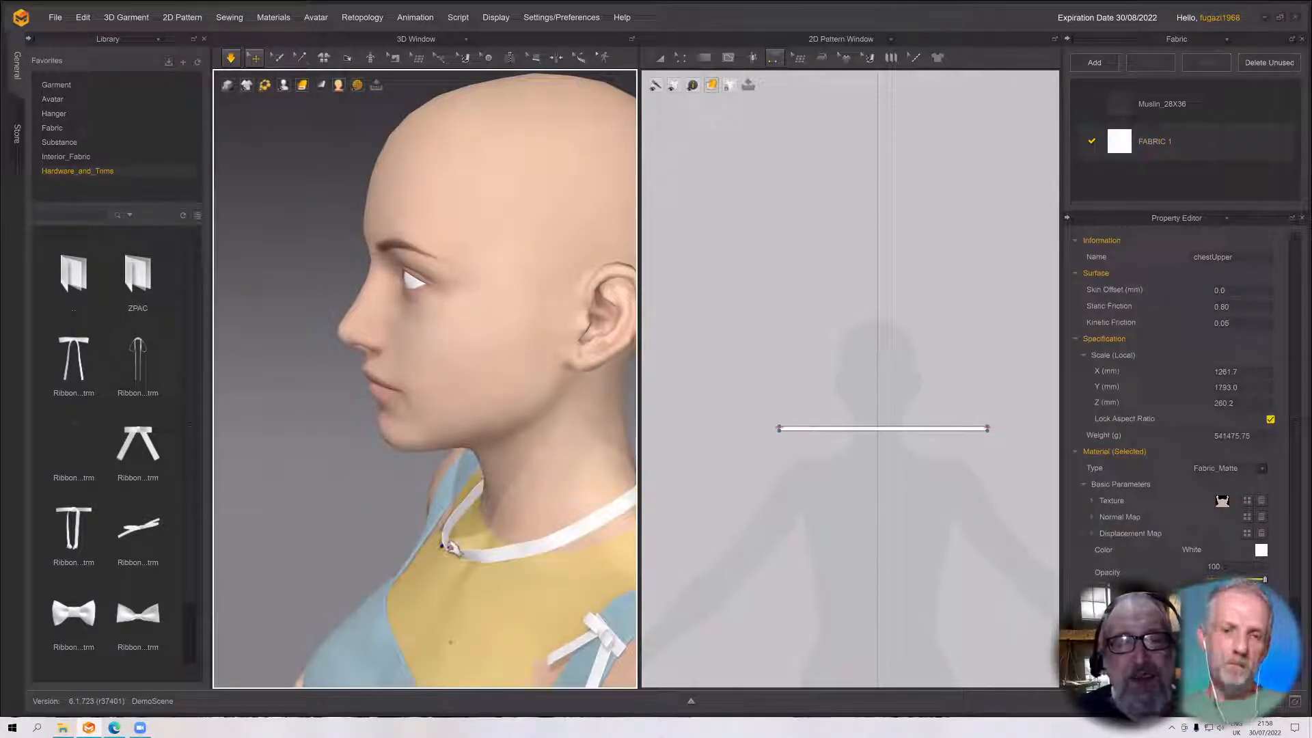
left_click(446, 550)
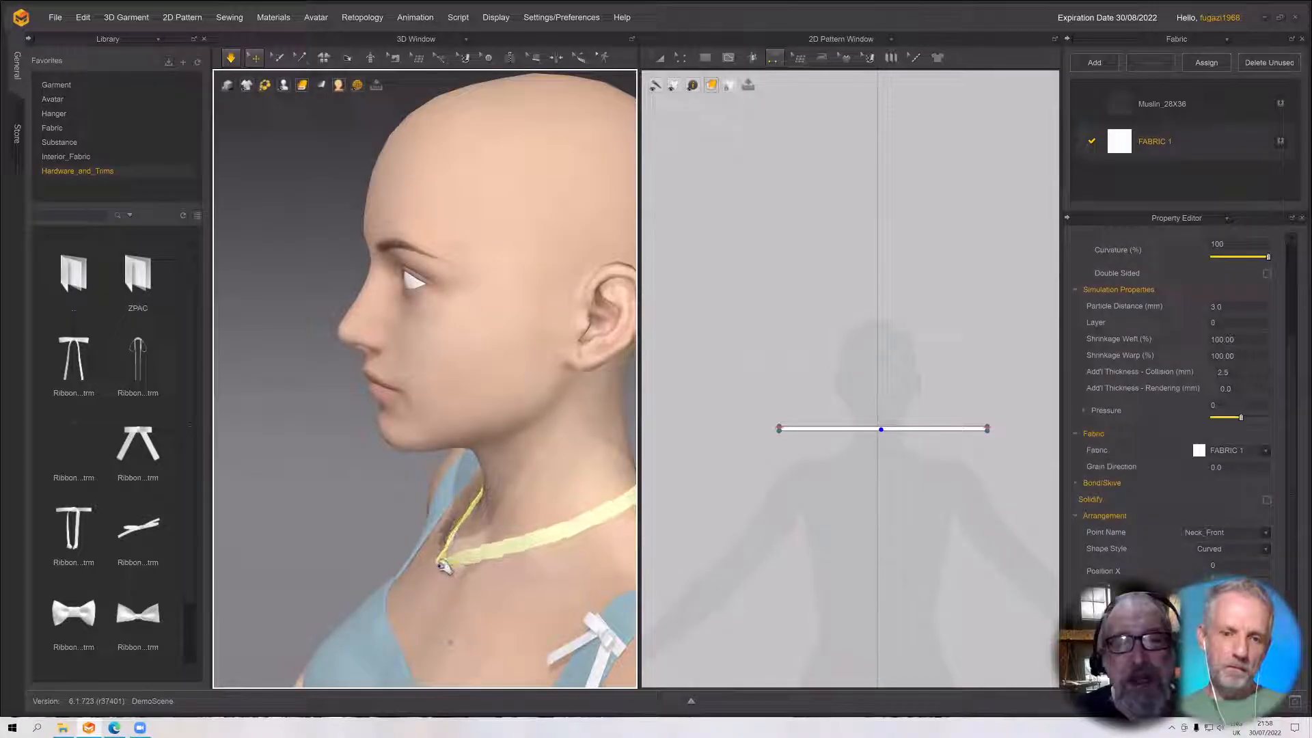
Readjust the front of the neck ribbon and rerun the simulation to let it settle on the skin
right_click_drag(445, 568, 560, 600)
scroll(470, 576, "up", 4)
left_click(511, 576)
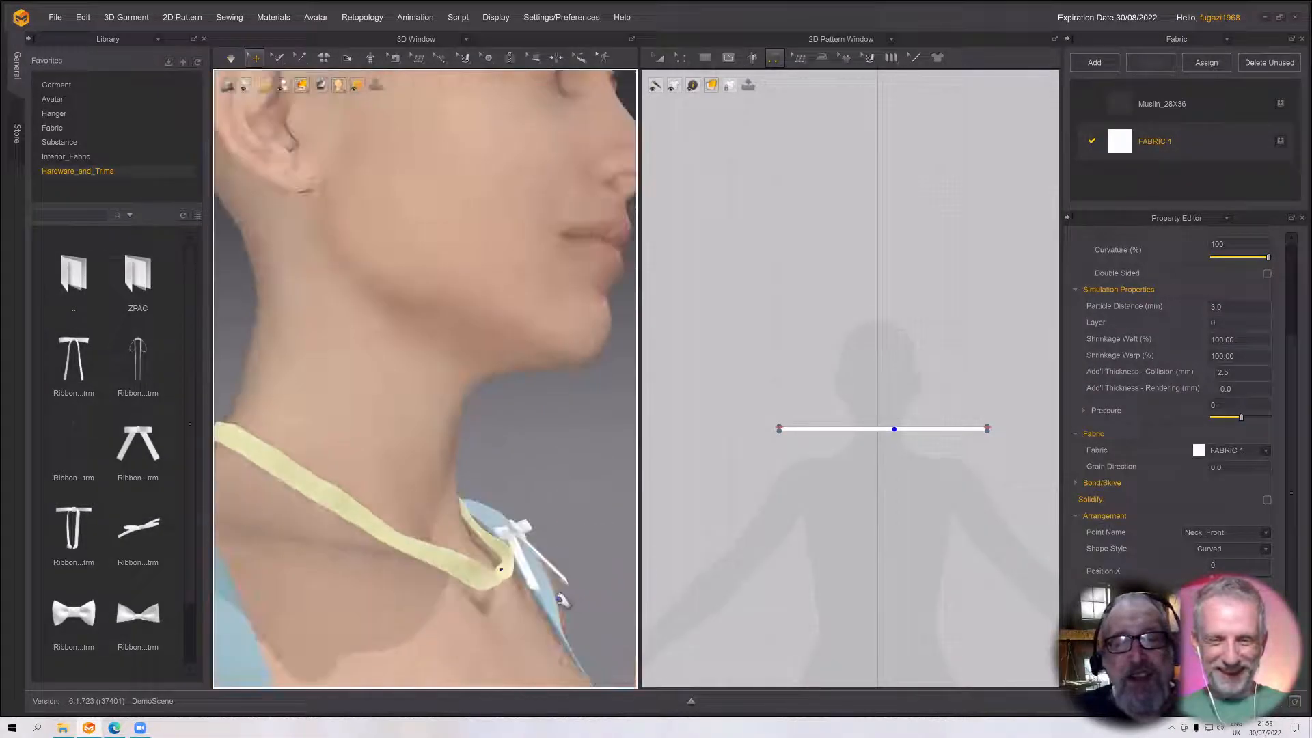
key("space")
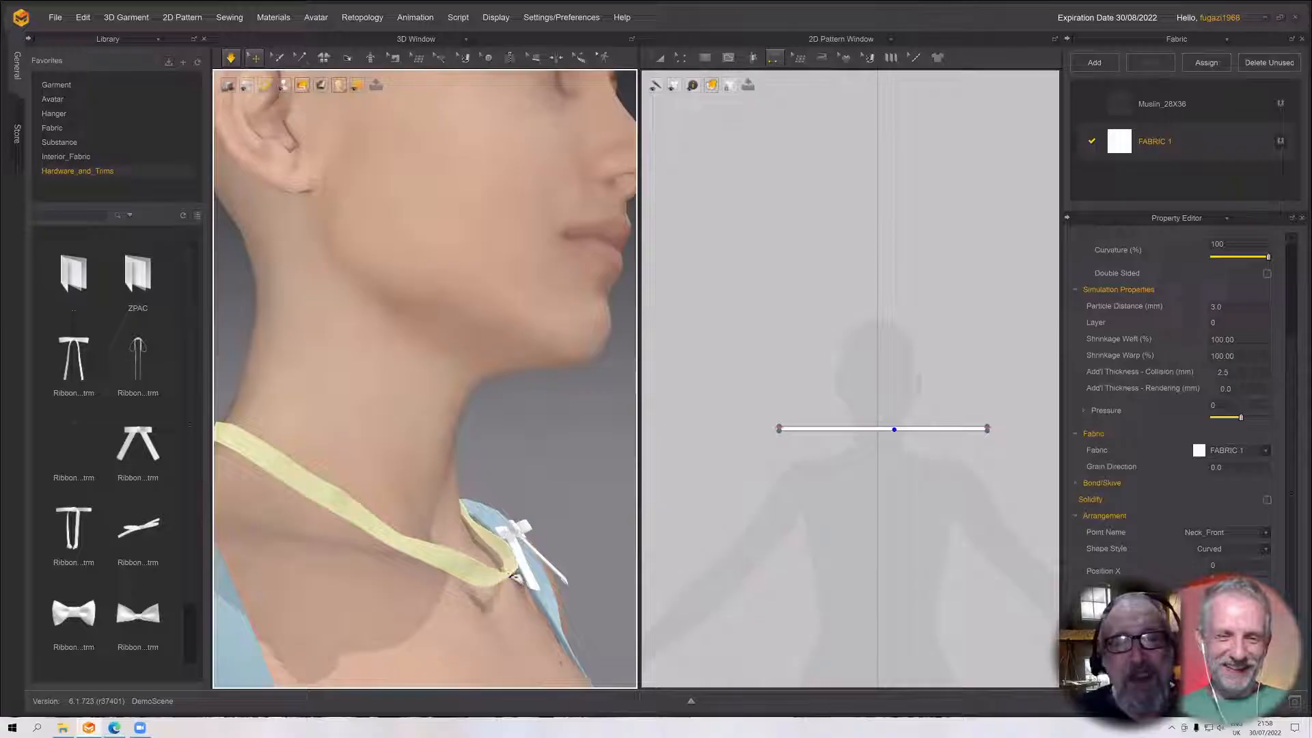
scroll(526, 608, "down", 3)
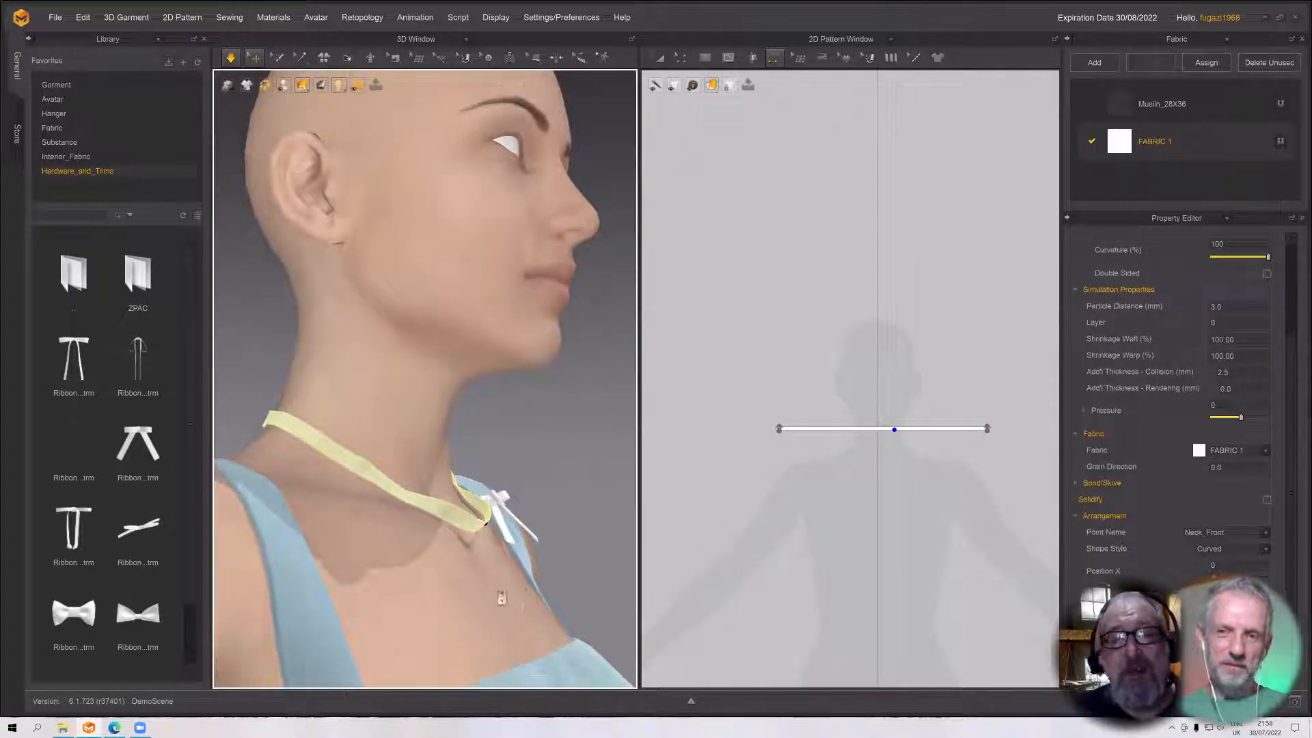
scroll(503, 598, "down", 2)
scroll(502, 598, "up", 4)
key("space")
right_click_drag(502, 597, 439, 585)
key("space")
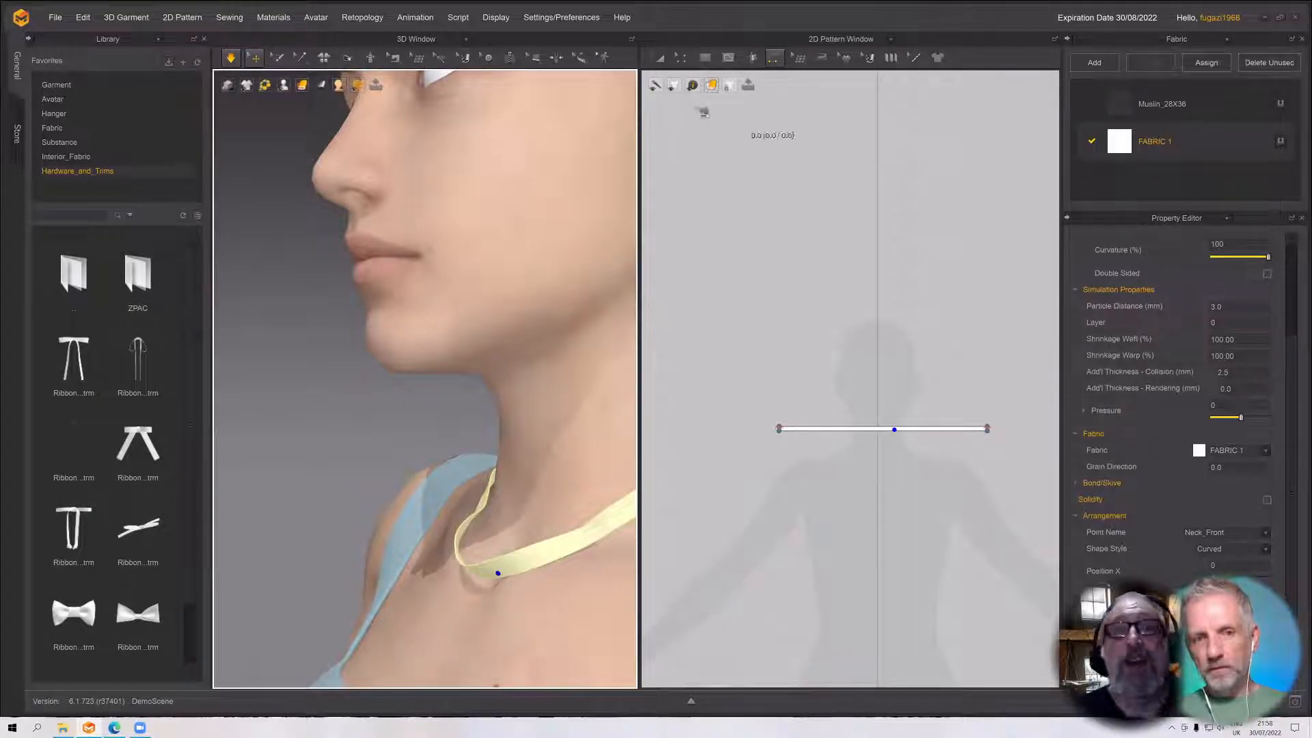
Offset the strip's lower long edge as a single internal line at a distance of 2 mm, with Extend enabled
left_click(686, 63)
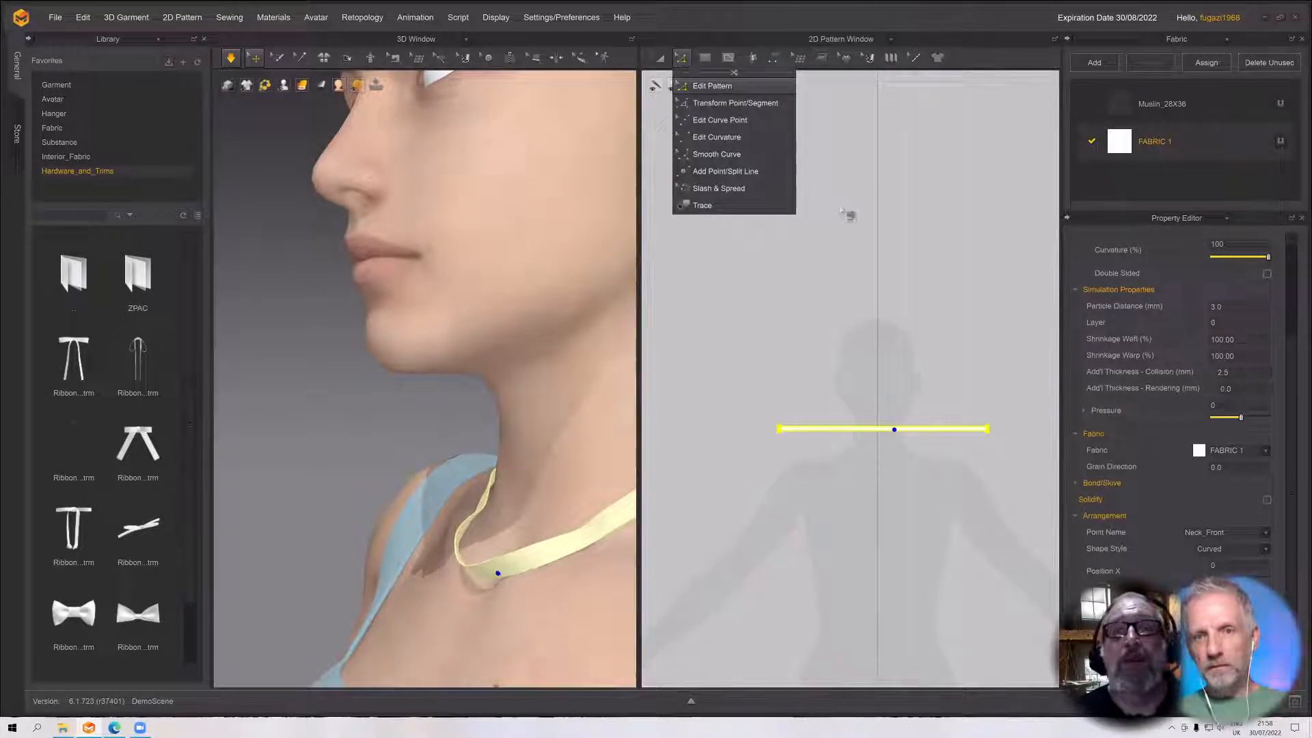
left_click(860, 419)
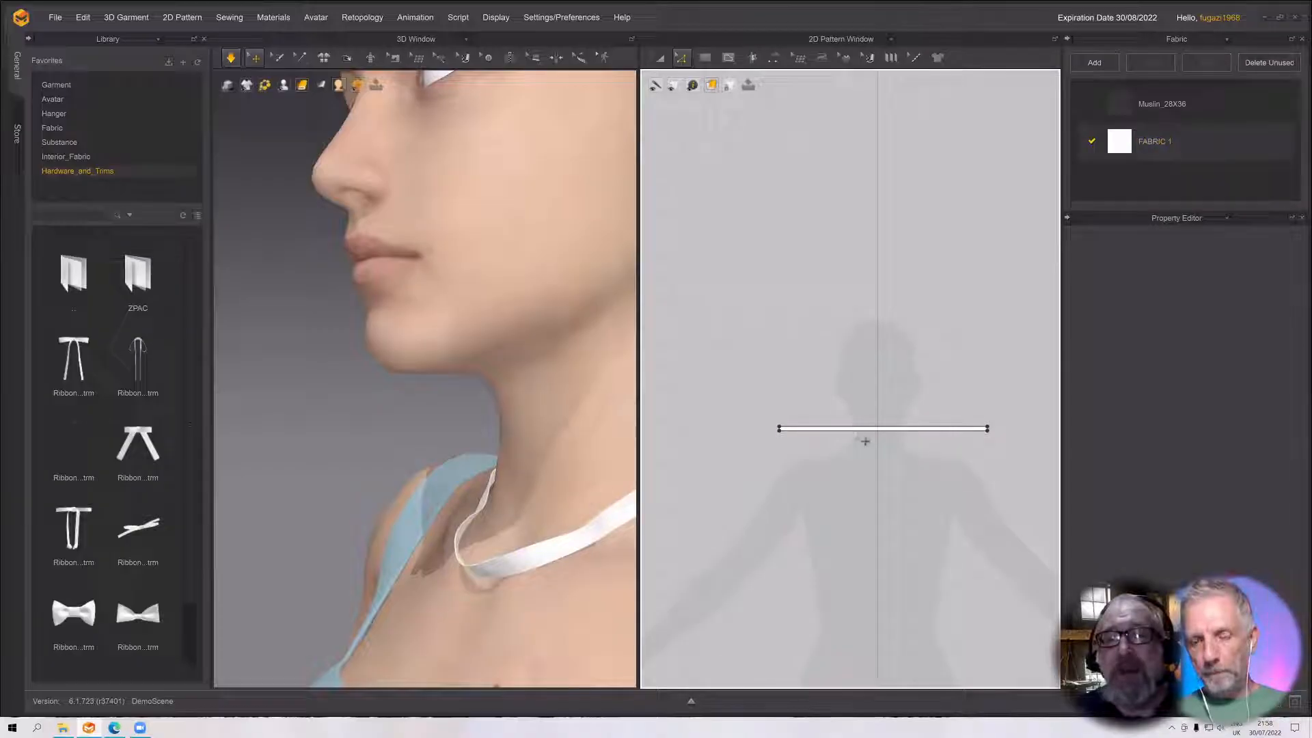
left_click(858, 434)
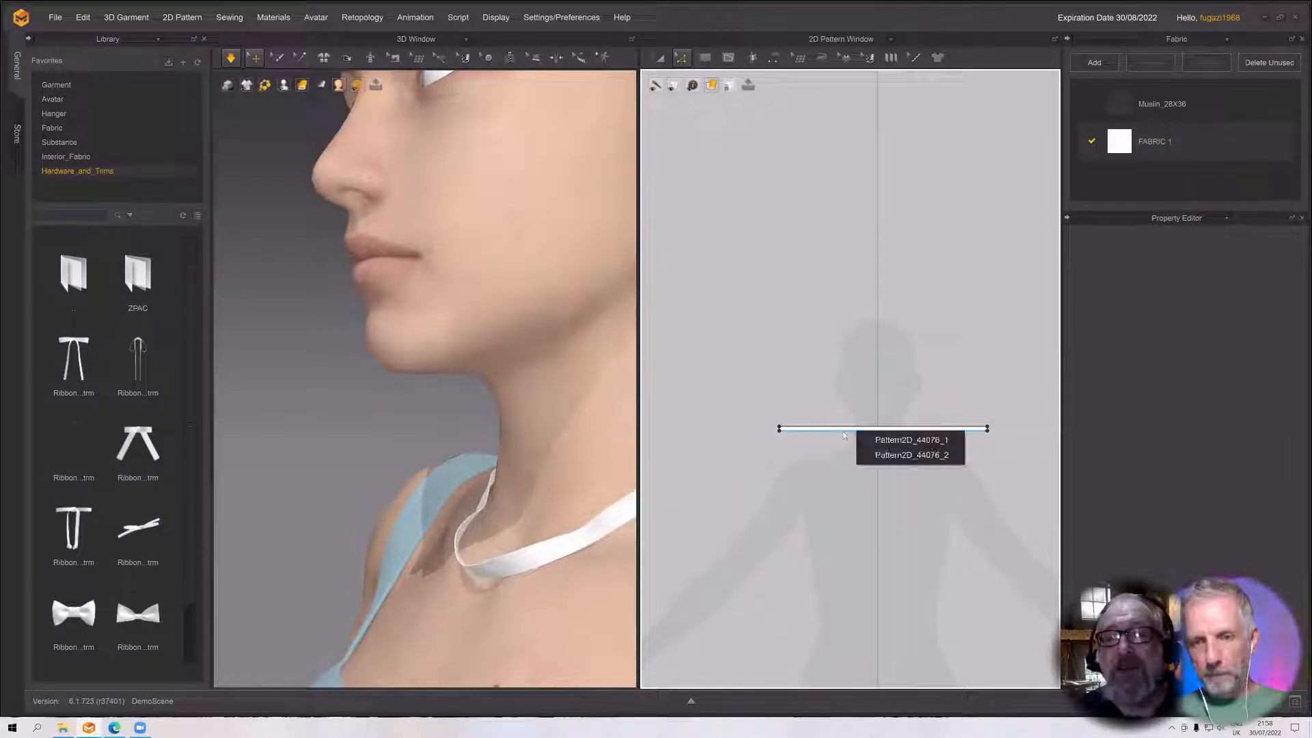
left_click(862, 439)
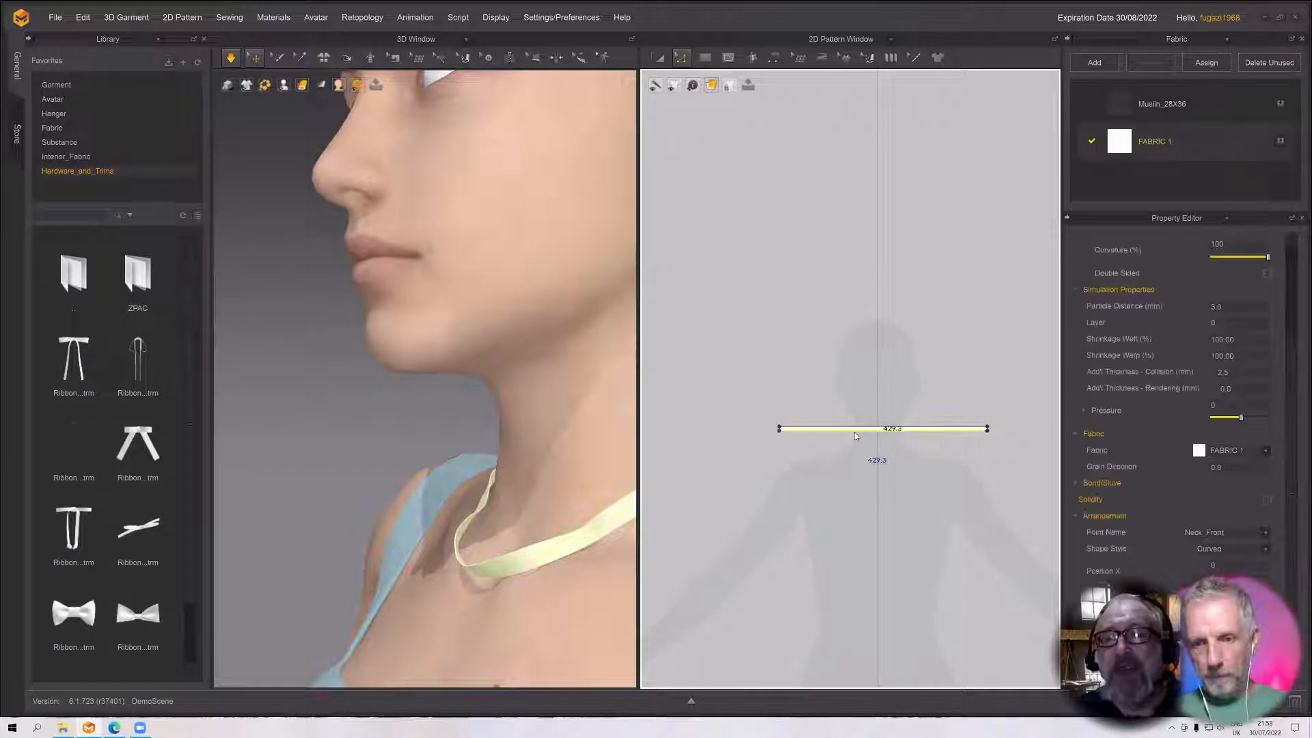
right_click(855, 431)
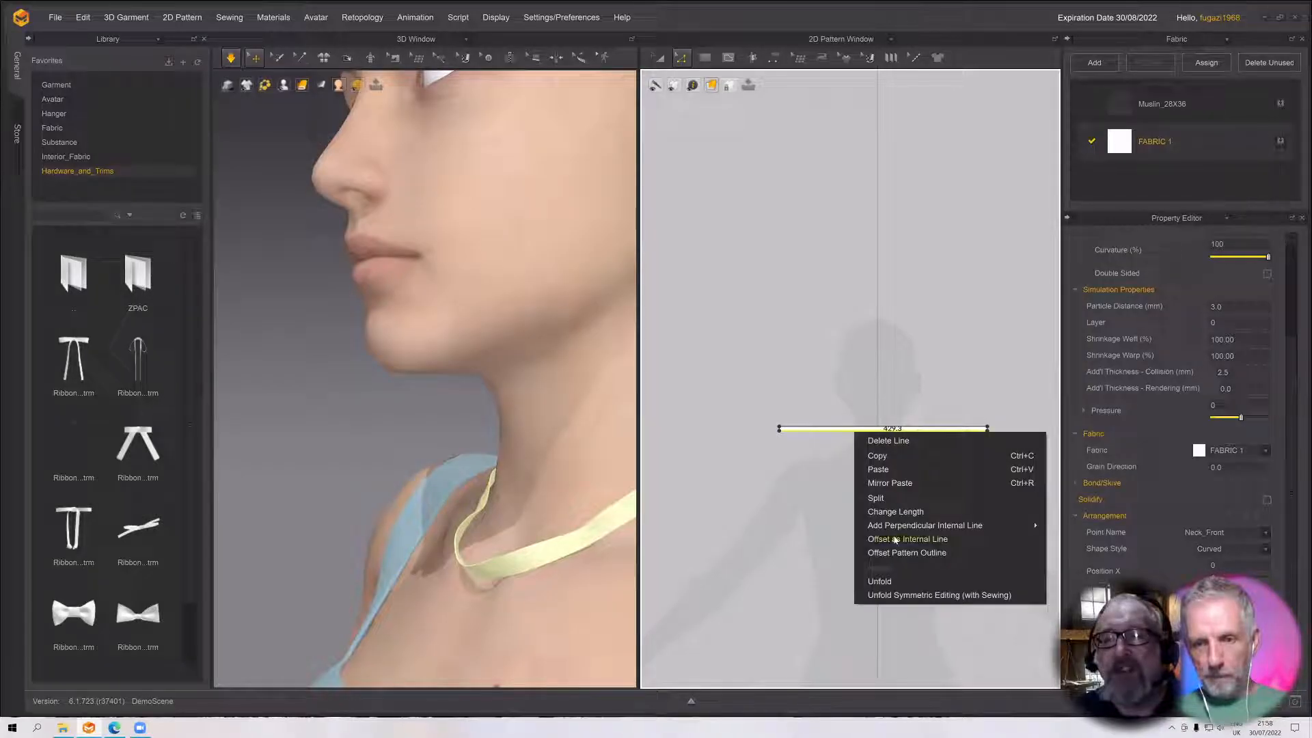
left_click(894, 540)
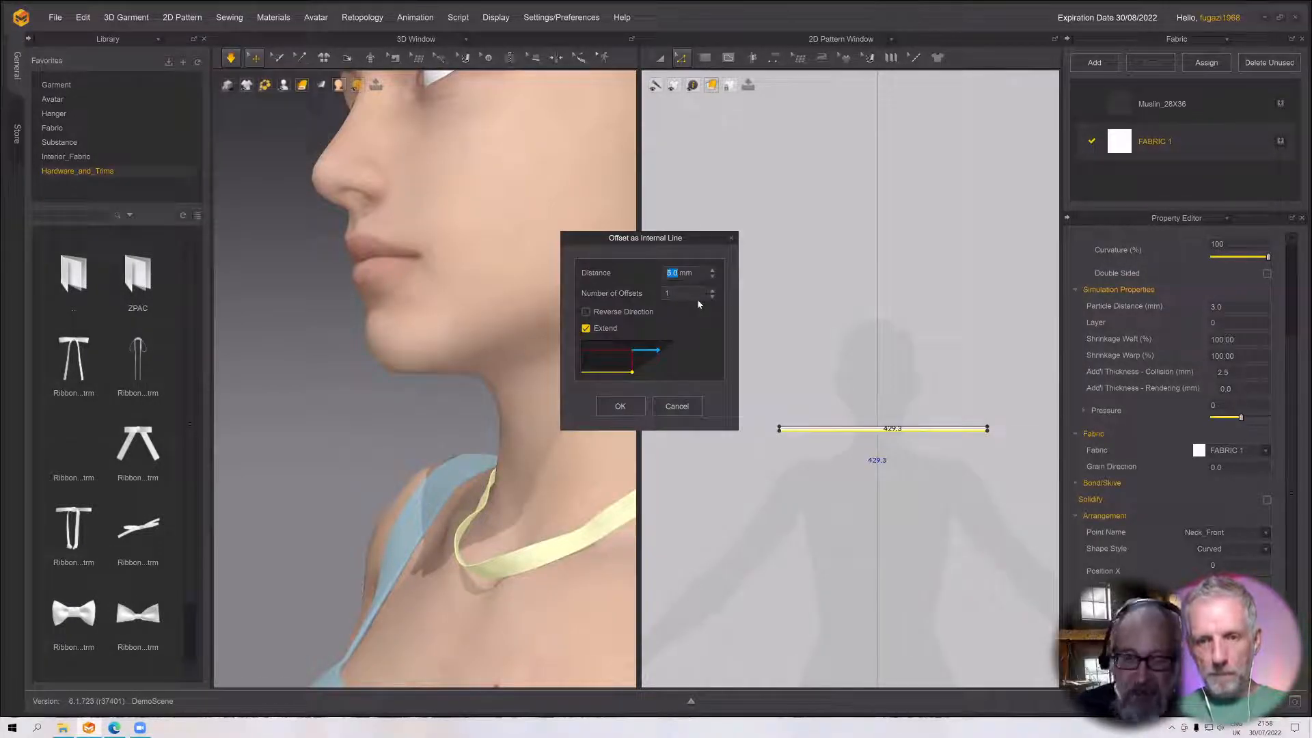
type("2")
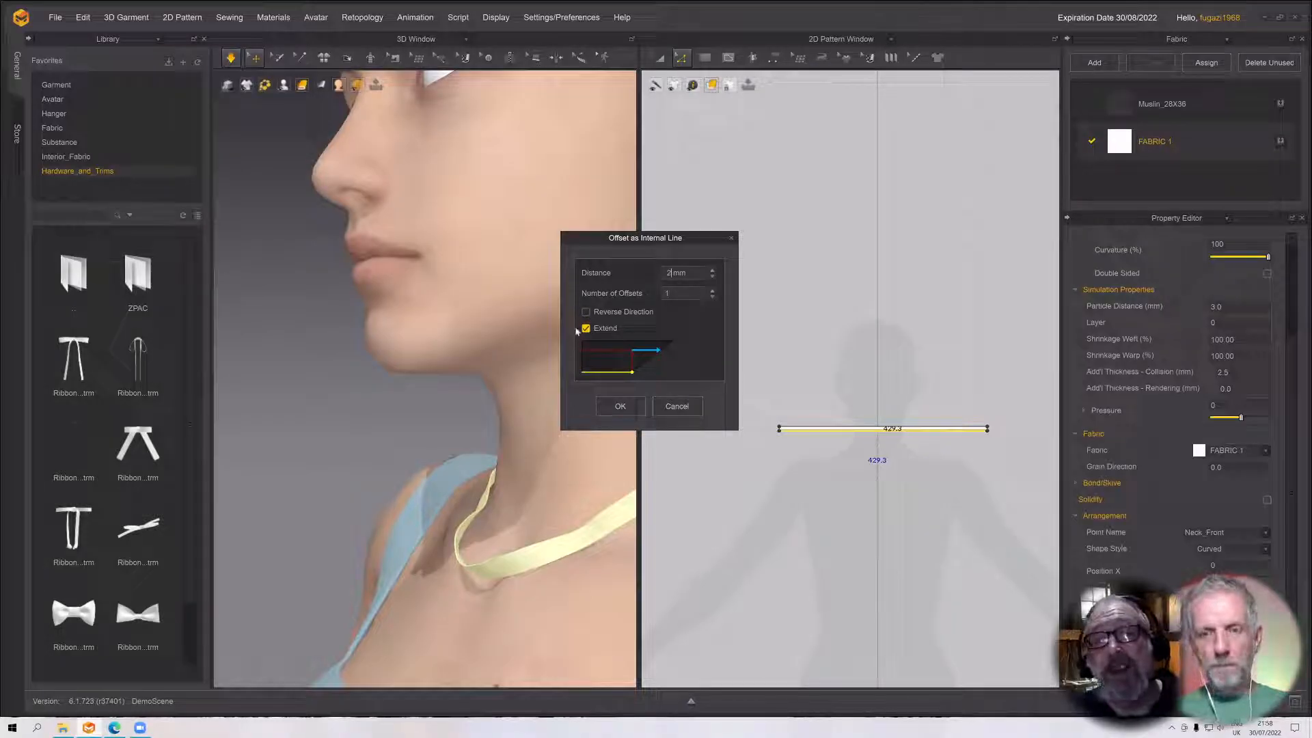
left_click(618, 406)
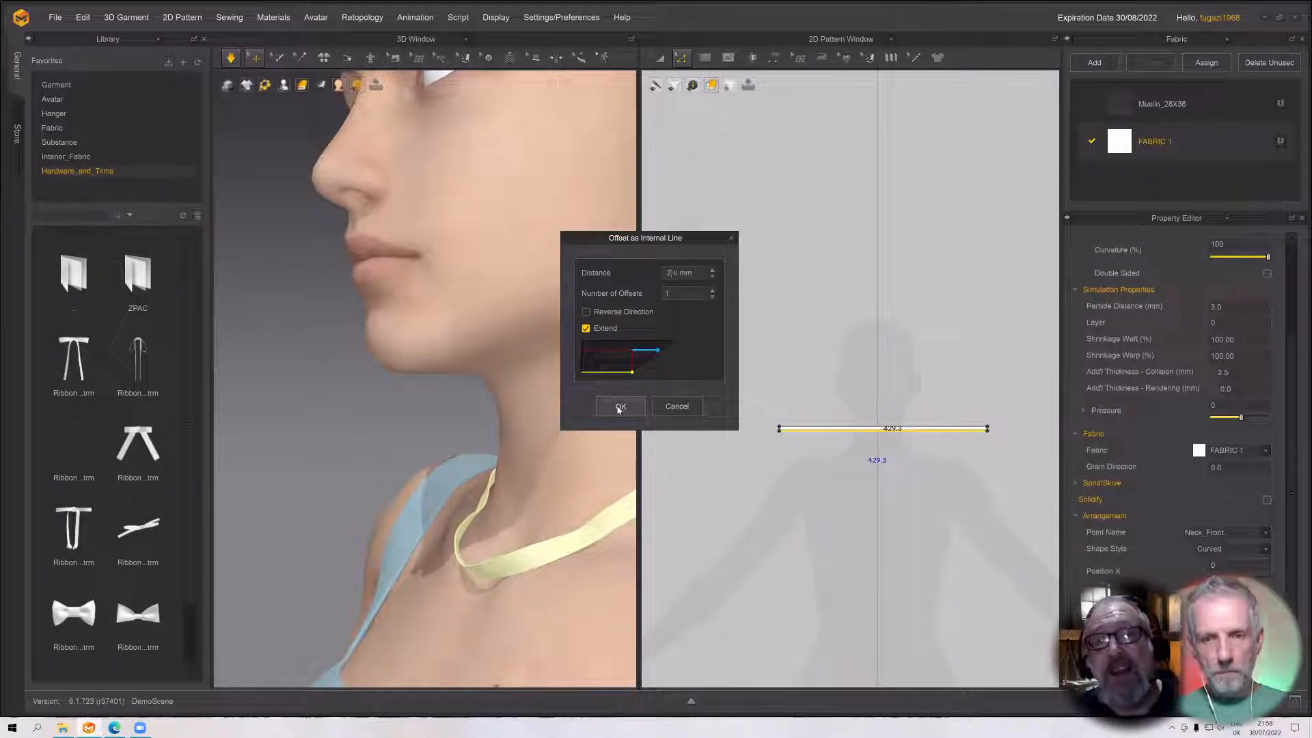
Cut and sew the neck strip along the offset internal line near its lower edge
scroll(831, 447, "down", 3)
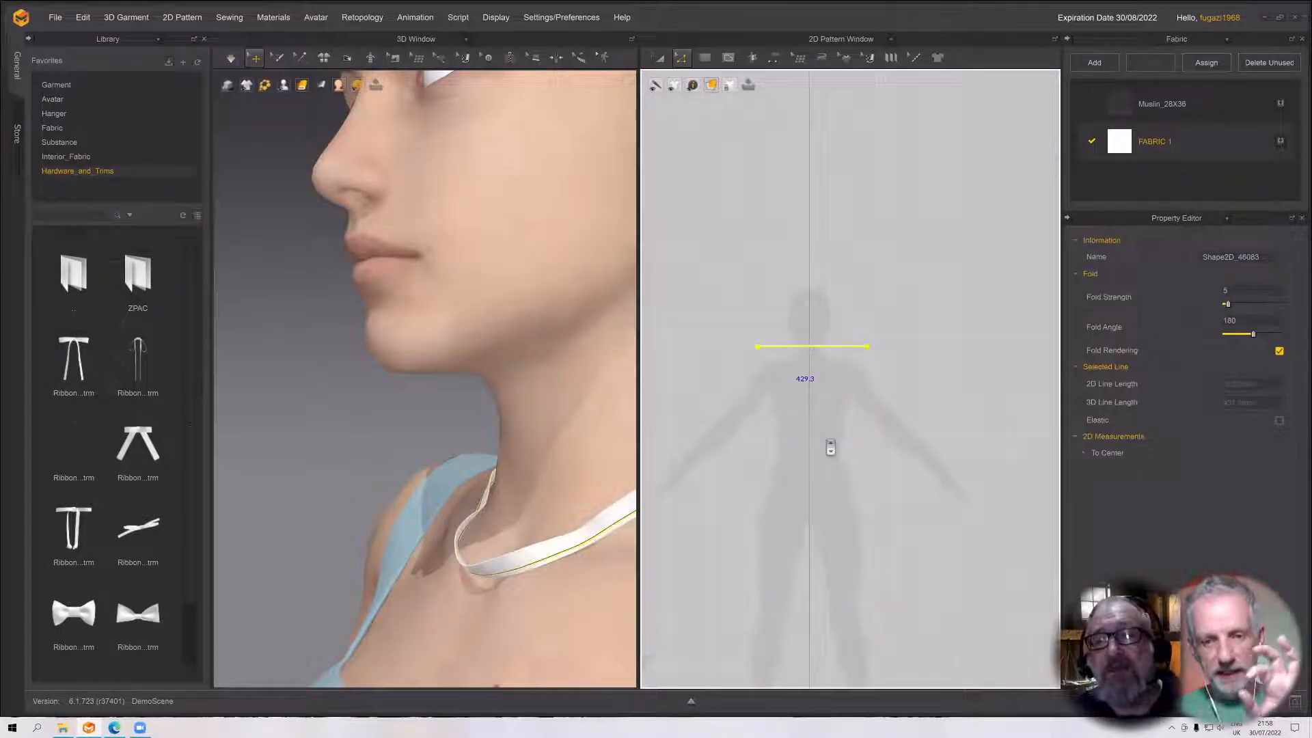
scroll(770, 376, "up", 5)
scroll(793, 371, "up", 2)
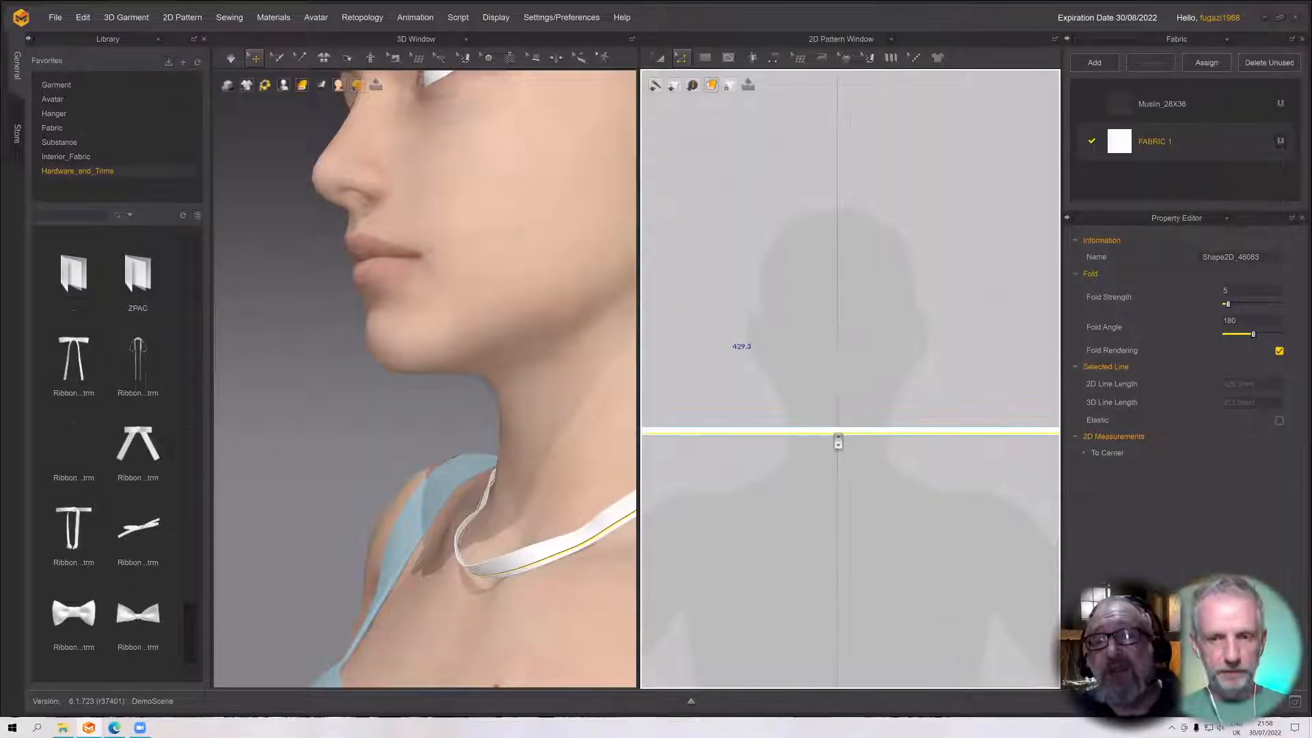
scroll(792, 320, "up", 3)
middle_click_drag(735, 244, 702, 188)
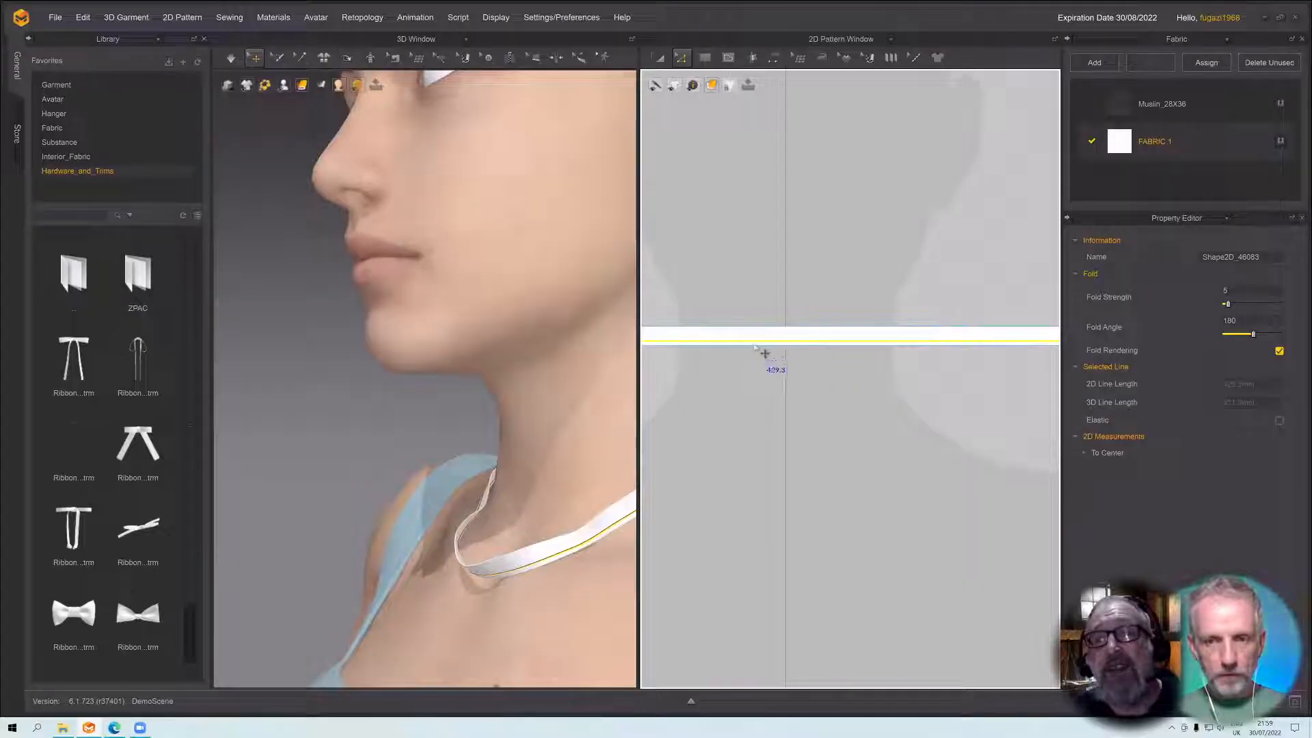
right_click(782, 344)
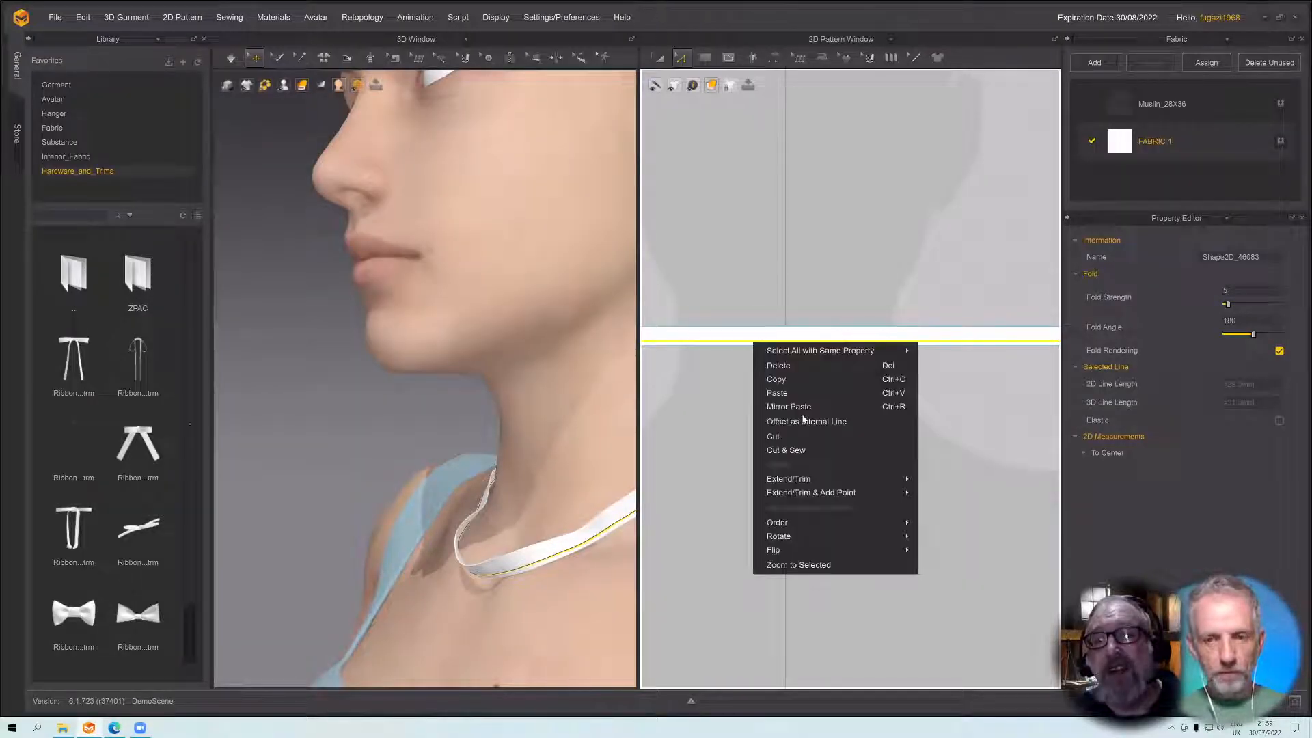
left_click(807, 452)
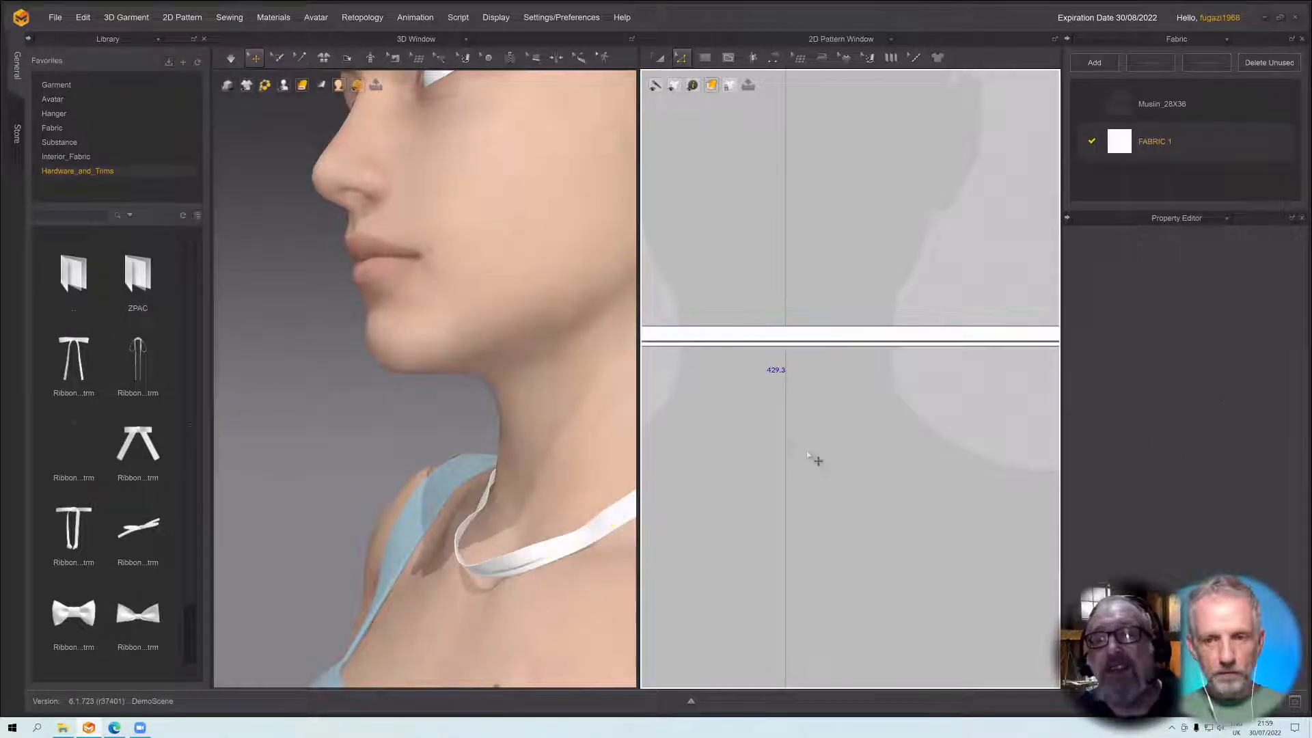
Move the wider upper piece slightly up in the 2D pattern layout, leaving a gap above the narrow strip
left_click(660, 59)
left_click(765, 328)
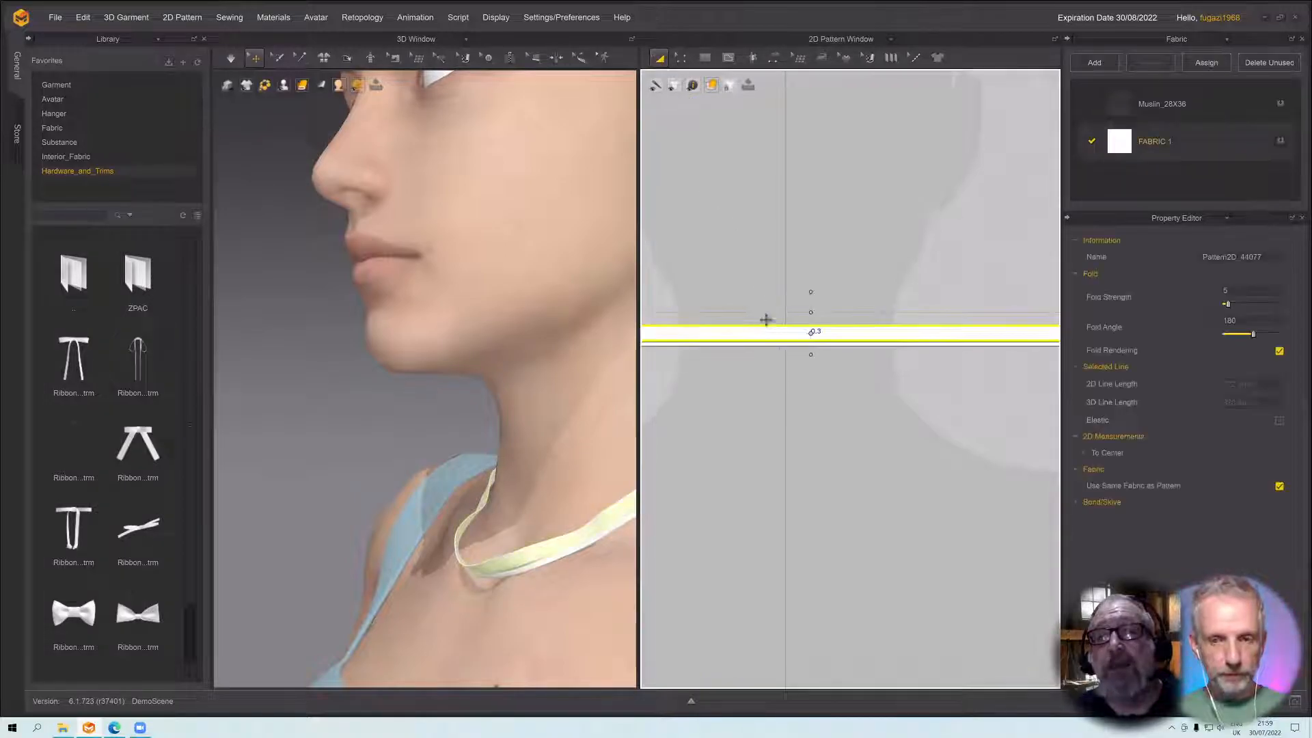
left_click_drag(765, 309, 767, 308)
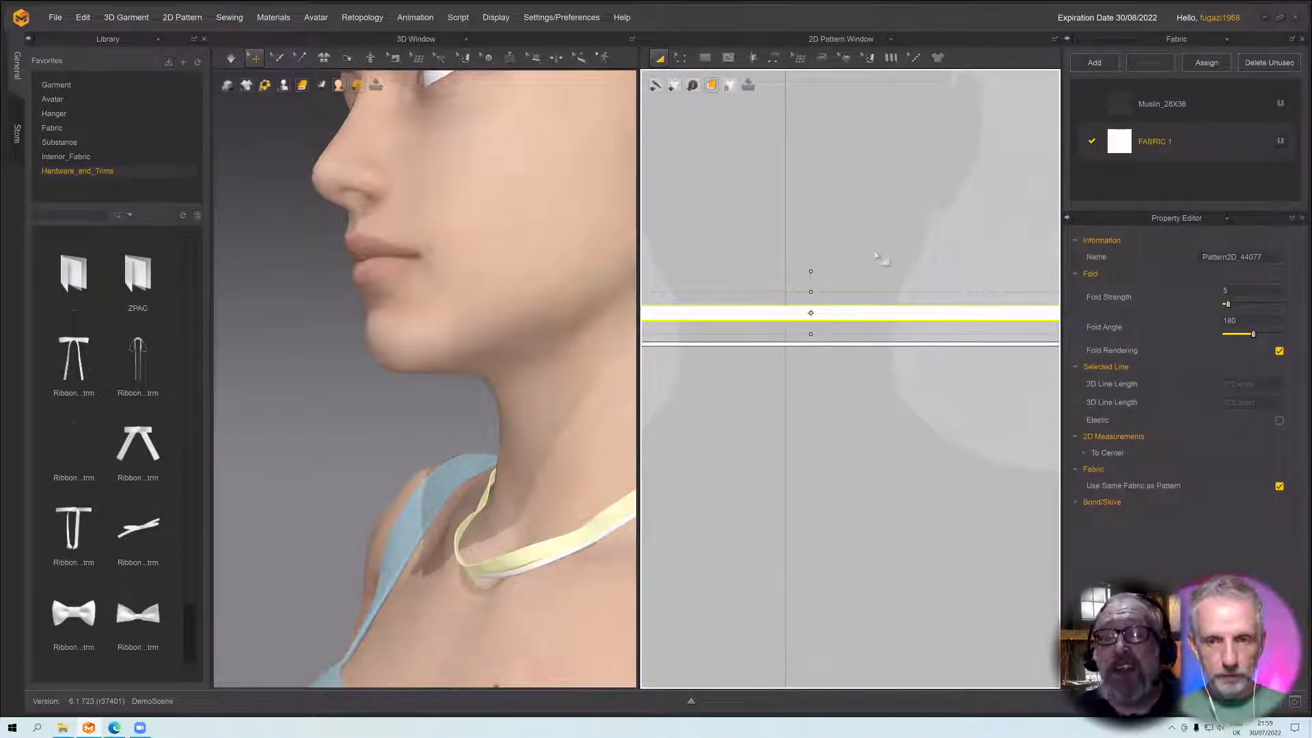
Add a new fabric, set its opacity to 0 and apply it to the wider piece of the neck strip
left_click(1094, 63)
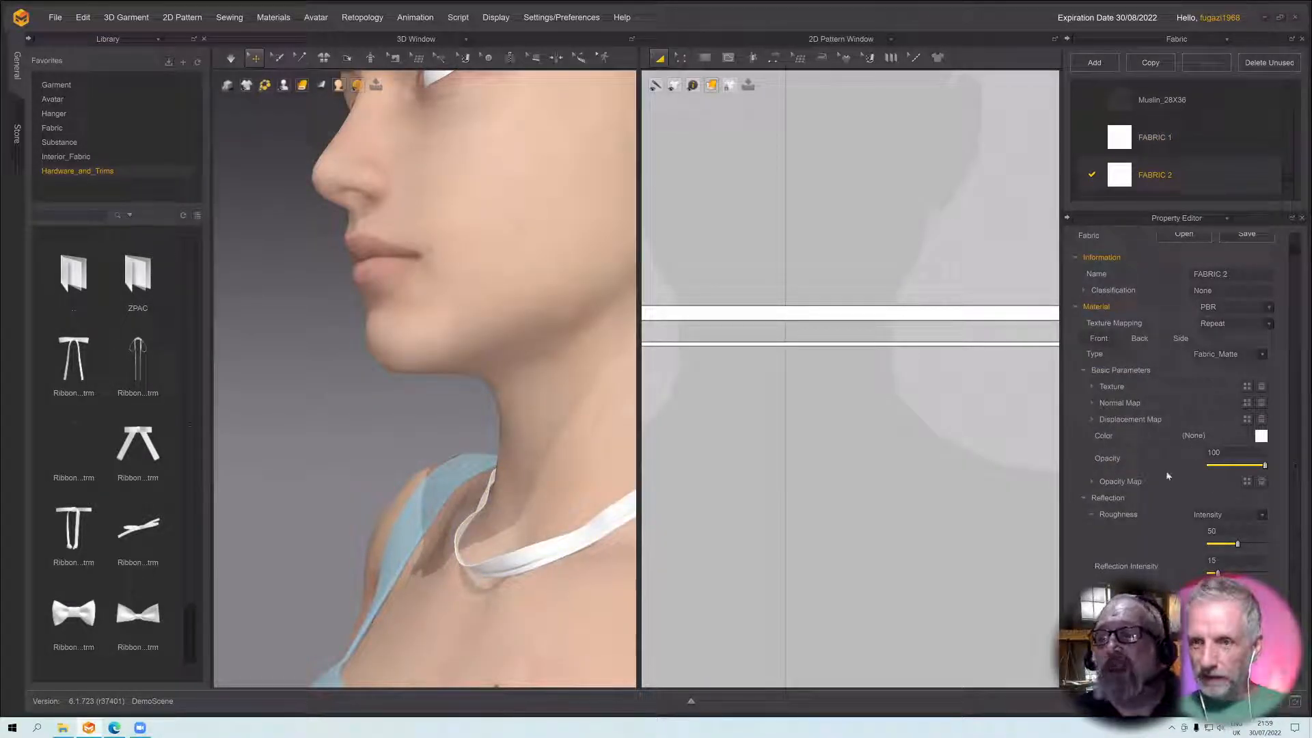
left_click(1207, 466)
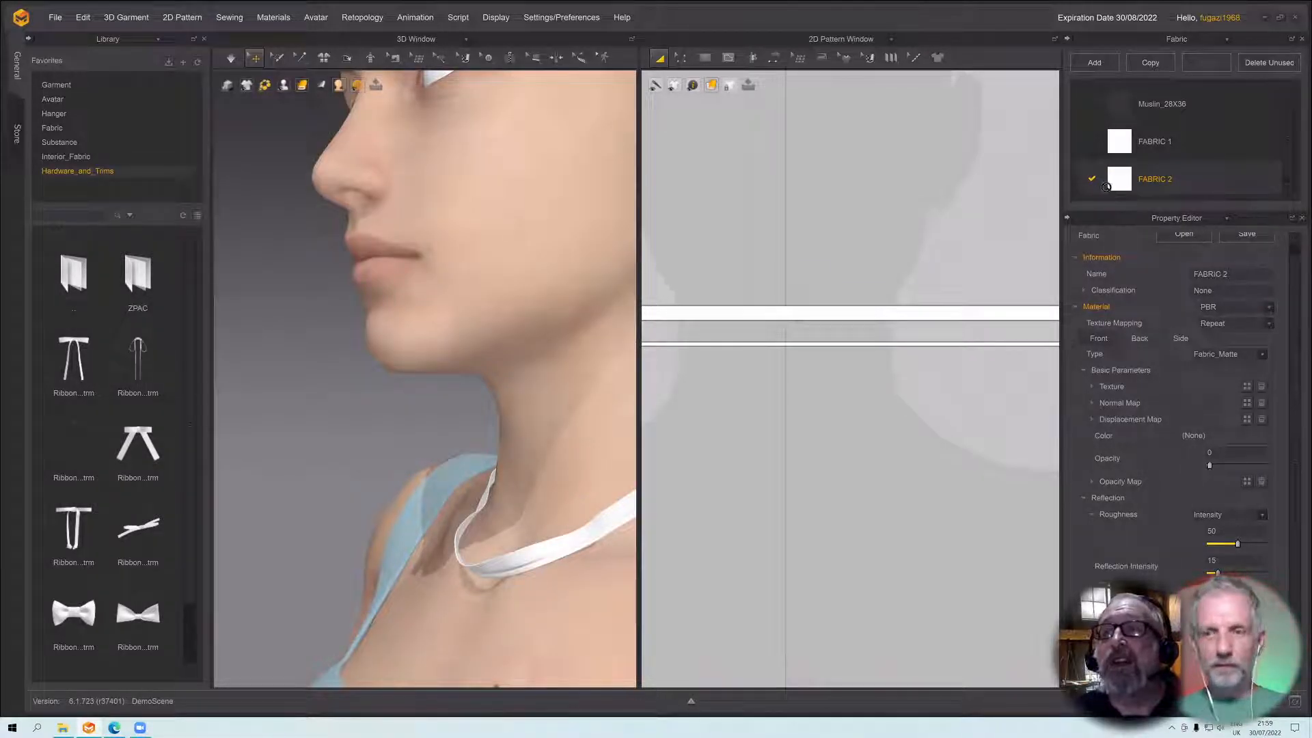
left_click(891, 317)
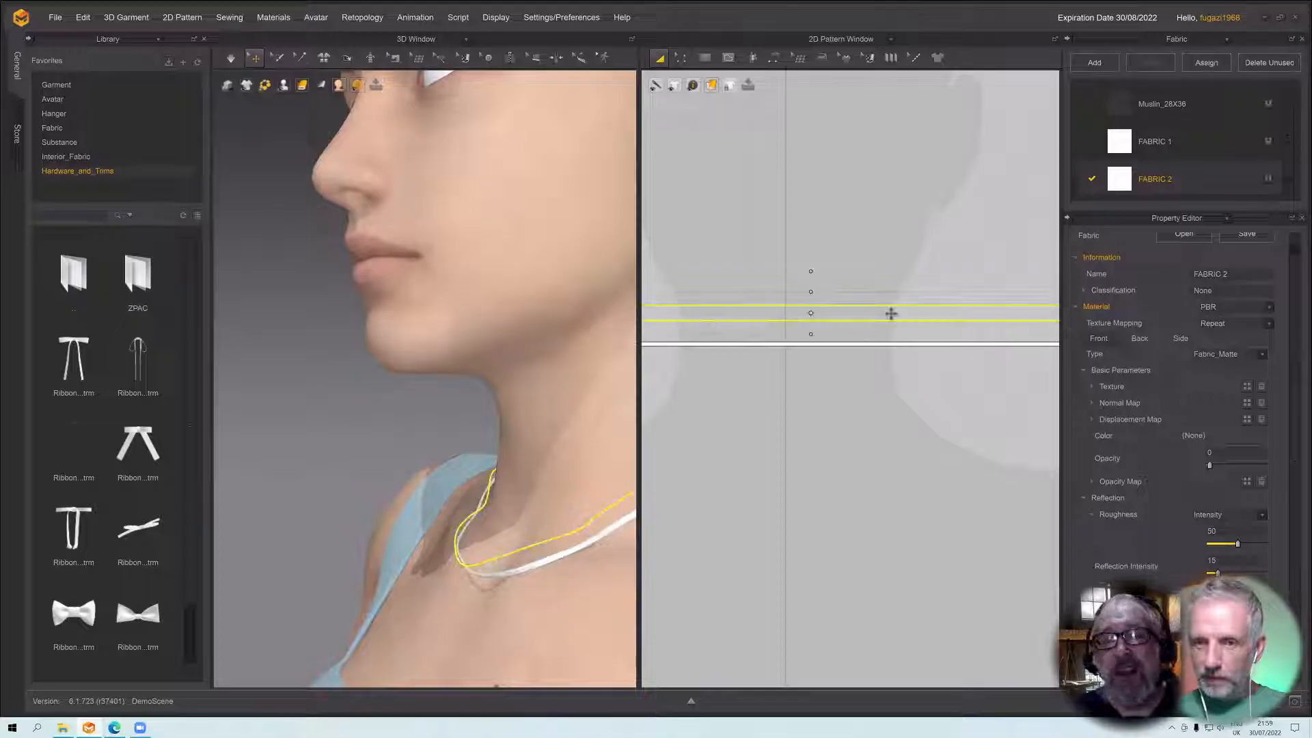
left_click(380, 415)
mouse_move(380, 415)
right_mouse_down()
mouse_move(391, 400)
mouse_move(570, 403)
mouse_move(393, 403)
mouse_move(436, 442)
mouse_move(474, 448)
mouse_move(372, 429)
right_mouse_up()
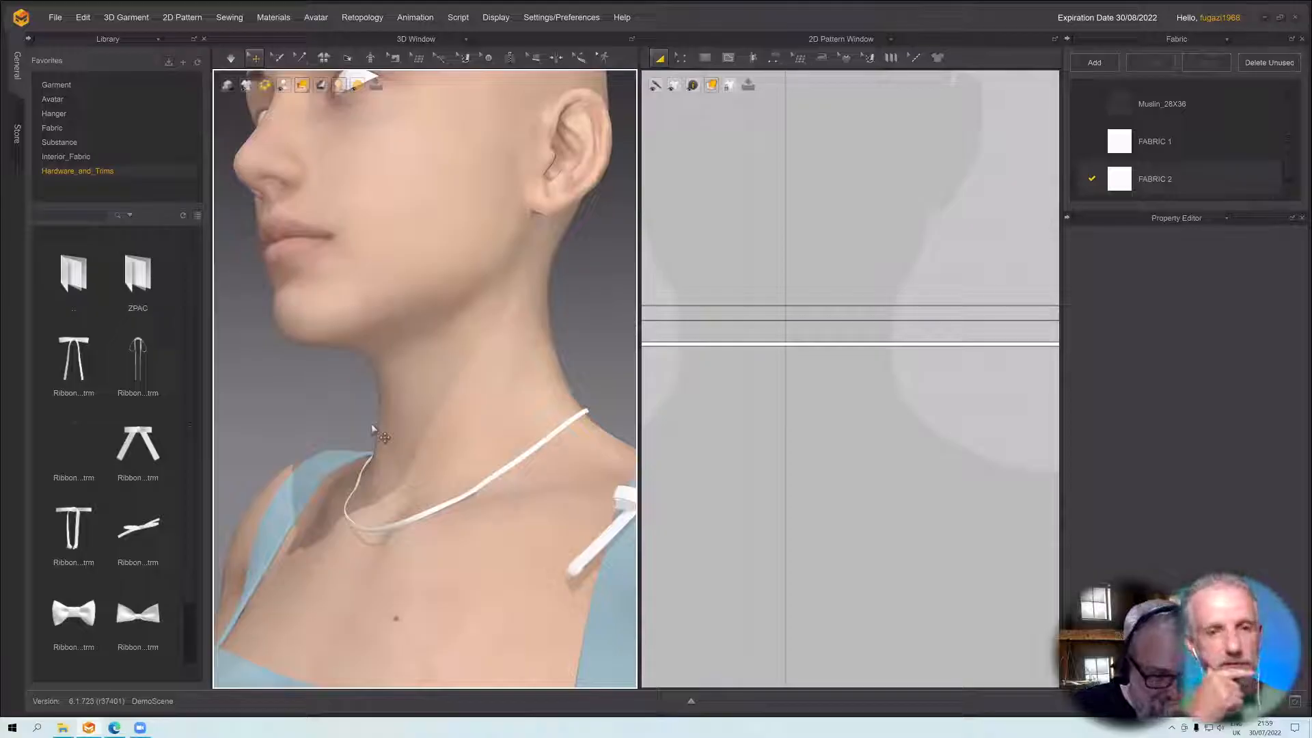
scroll(478, 487, "down", 3)
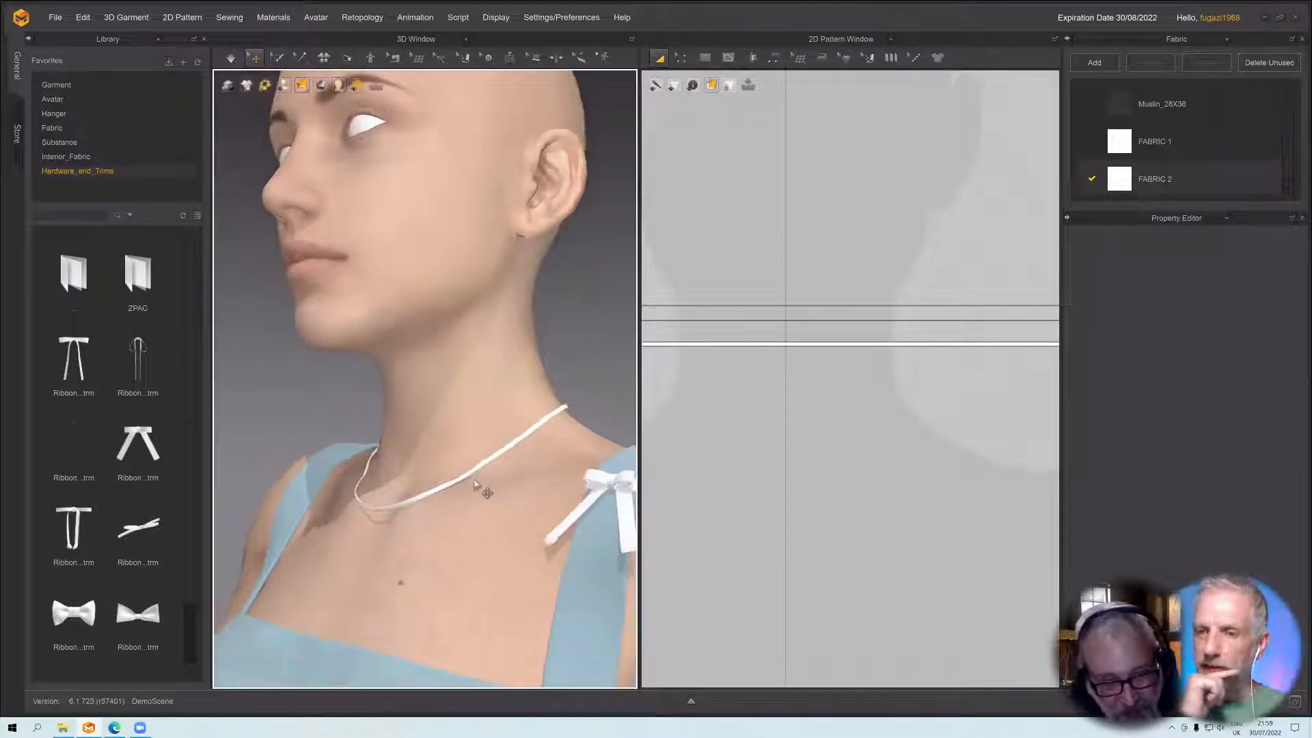
scroll(478, 487, "up", 4)
right_click_drag(490, 468, 440, 441)
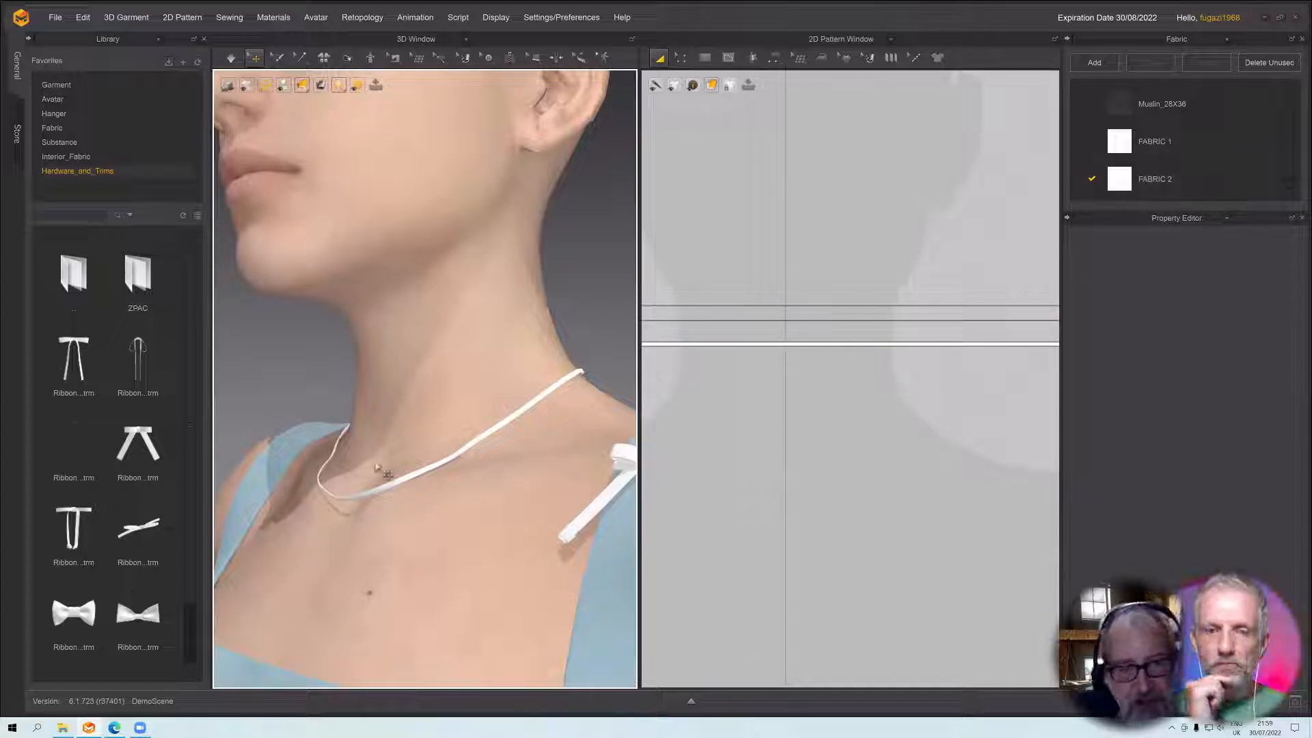
right_click_drag(385, 474, 623, 387)
Load the S_Fusible_Rigid preset from the fabric library into both fabrics used by the neck strip pieces
left_click(1131, 136)
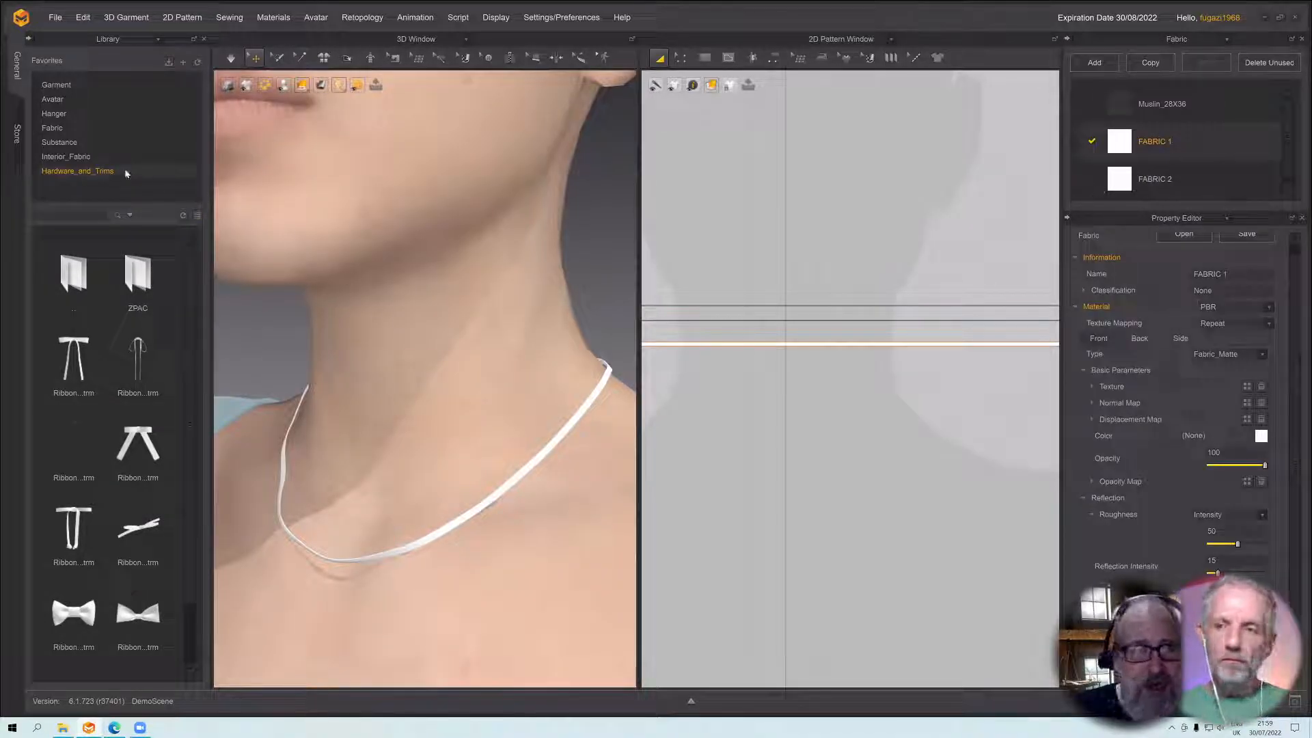
left_click(53, 128)
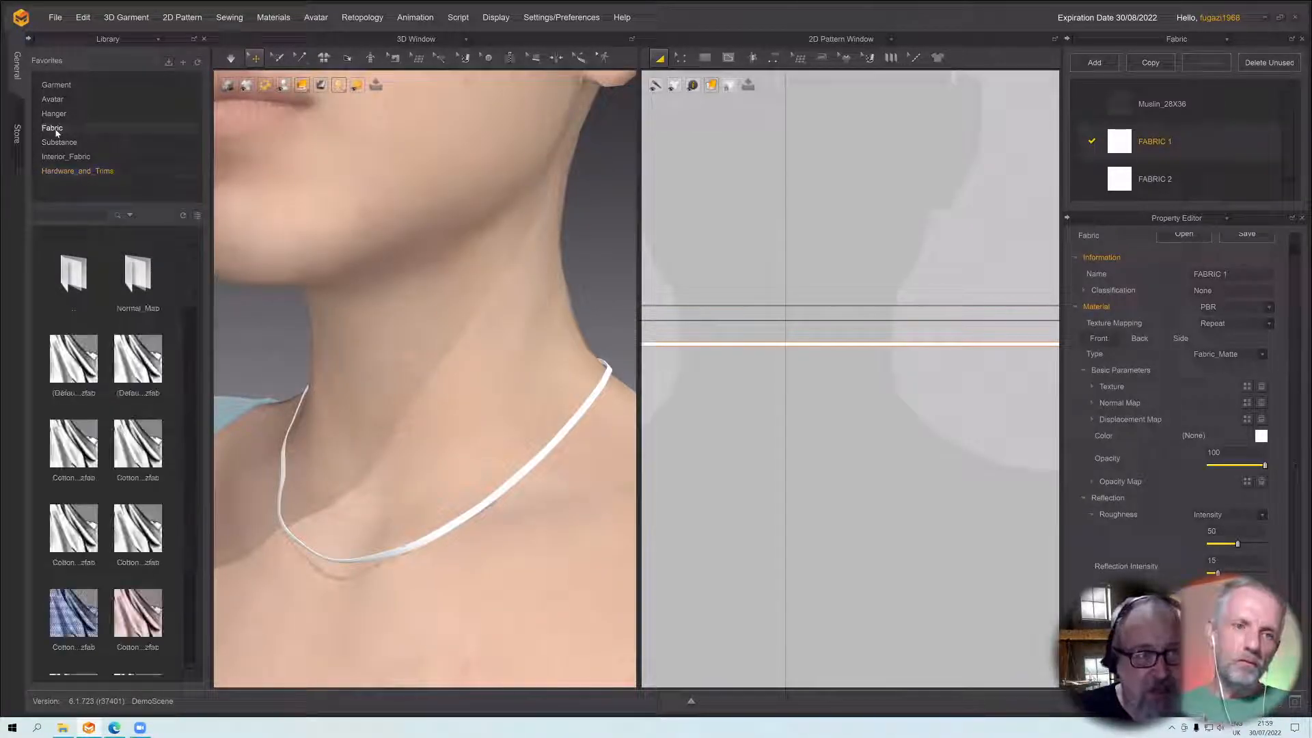
left_click_drag(191, 277, 186, 625)
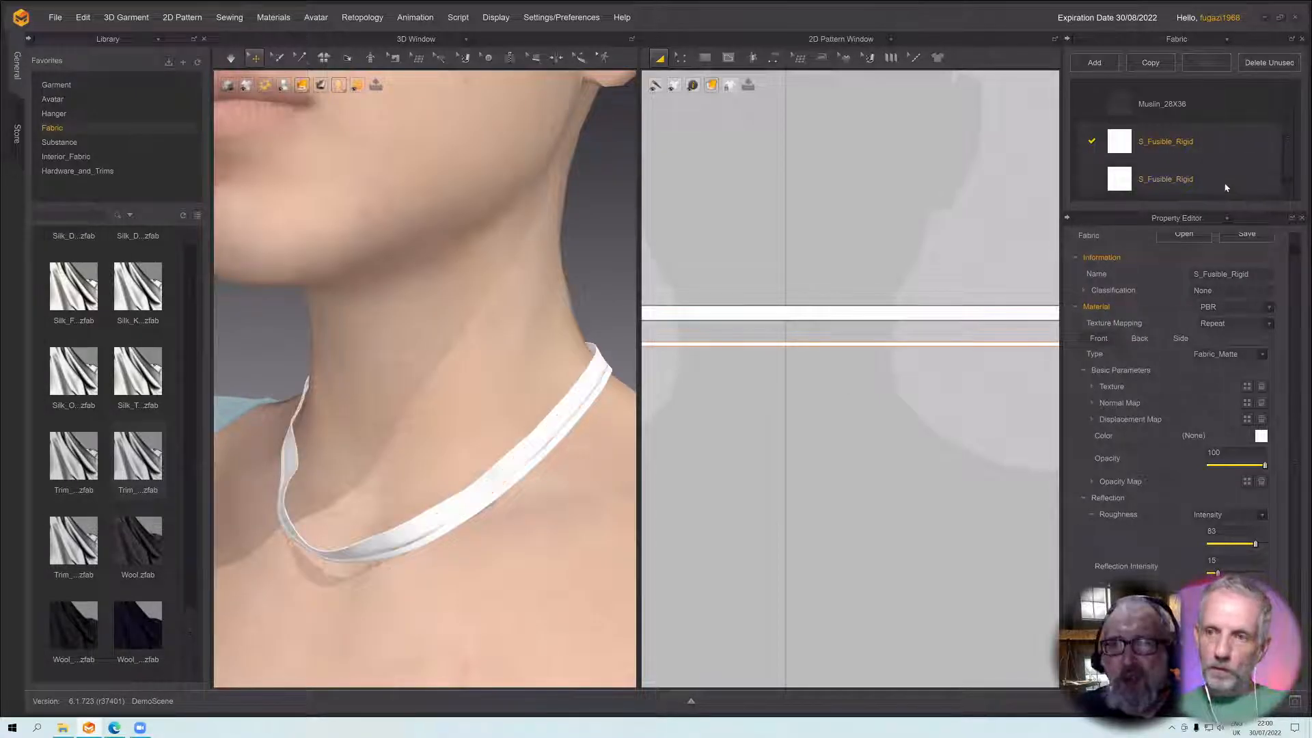
Set the opacity of the S_Fusible_Rigid fabric on the wider strip piece to 0
left_click(546, 443)
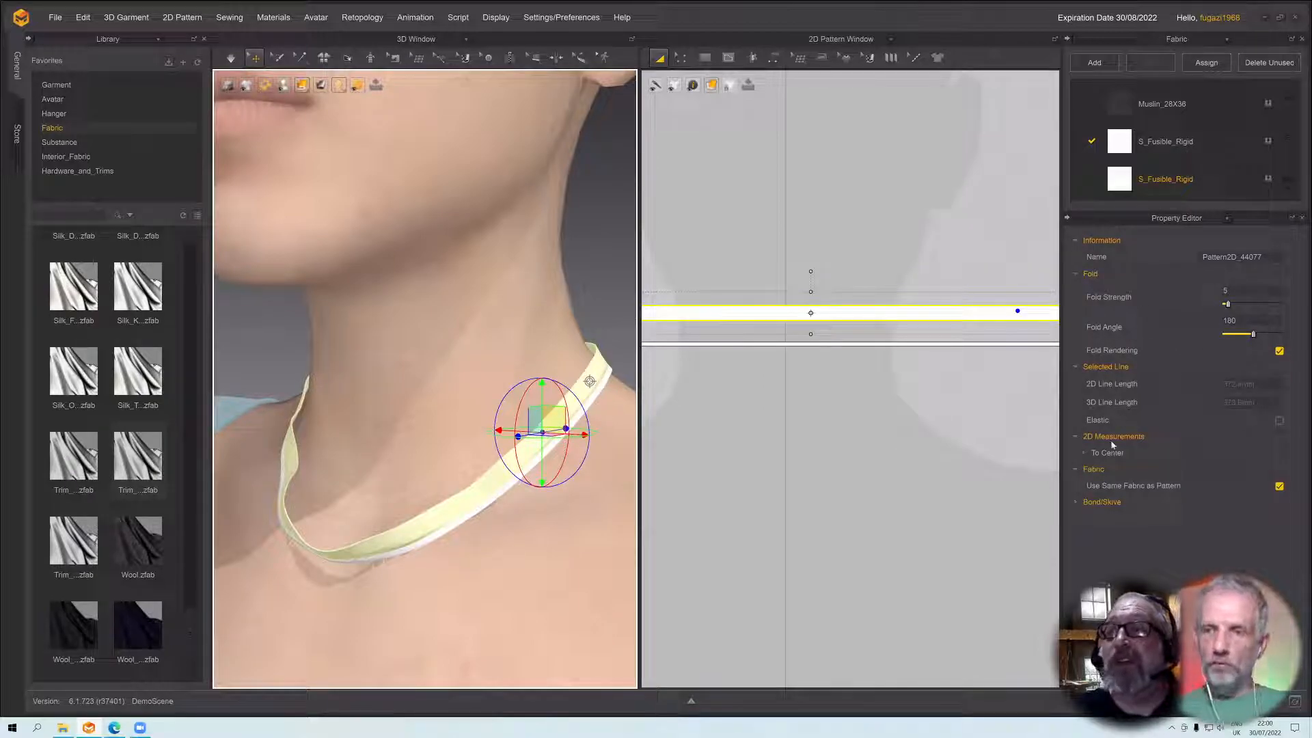
left_click(1123, 180)
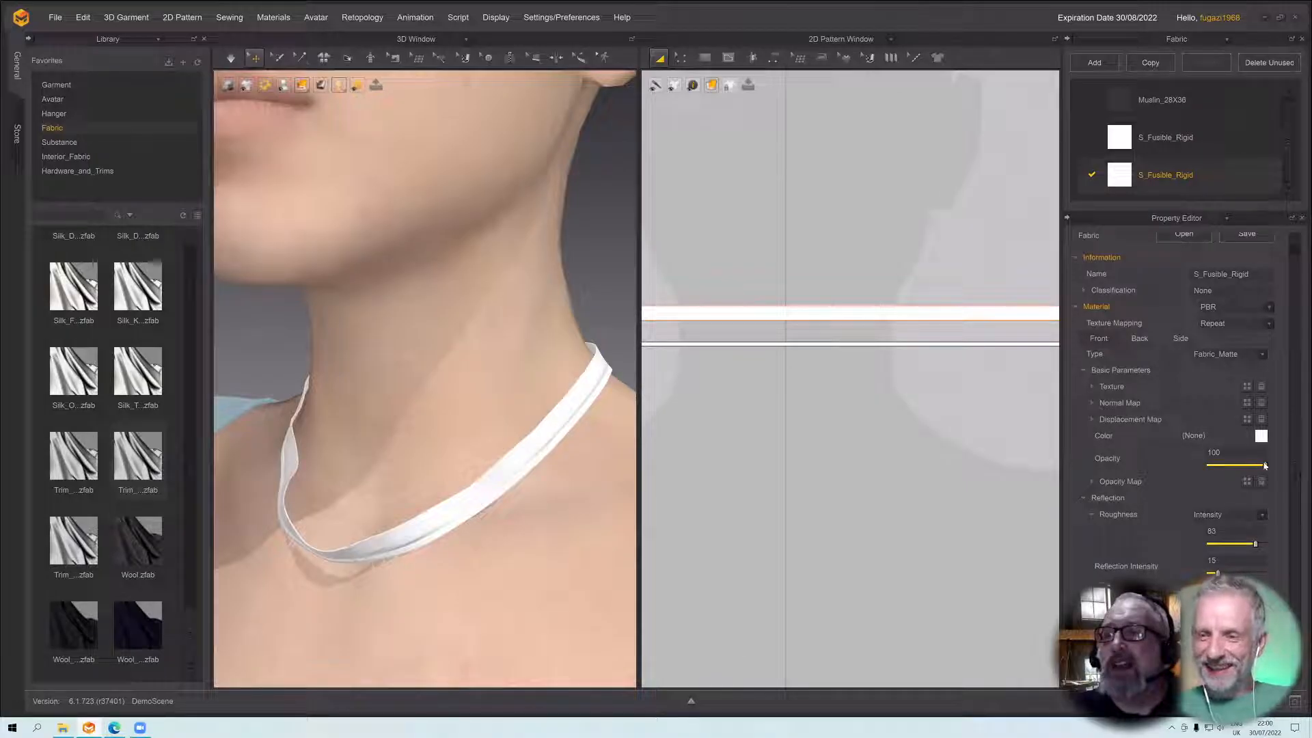
left_click_drag(1264, 465, 1208, 465)
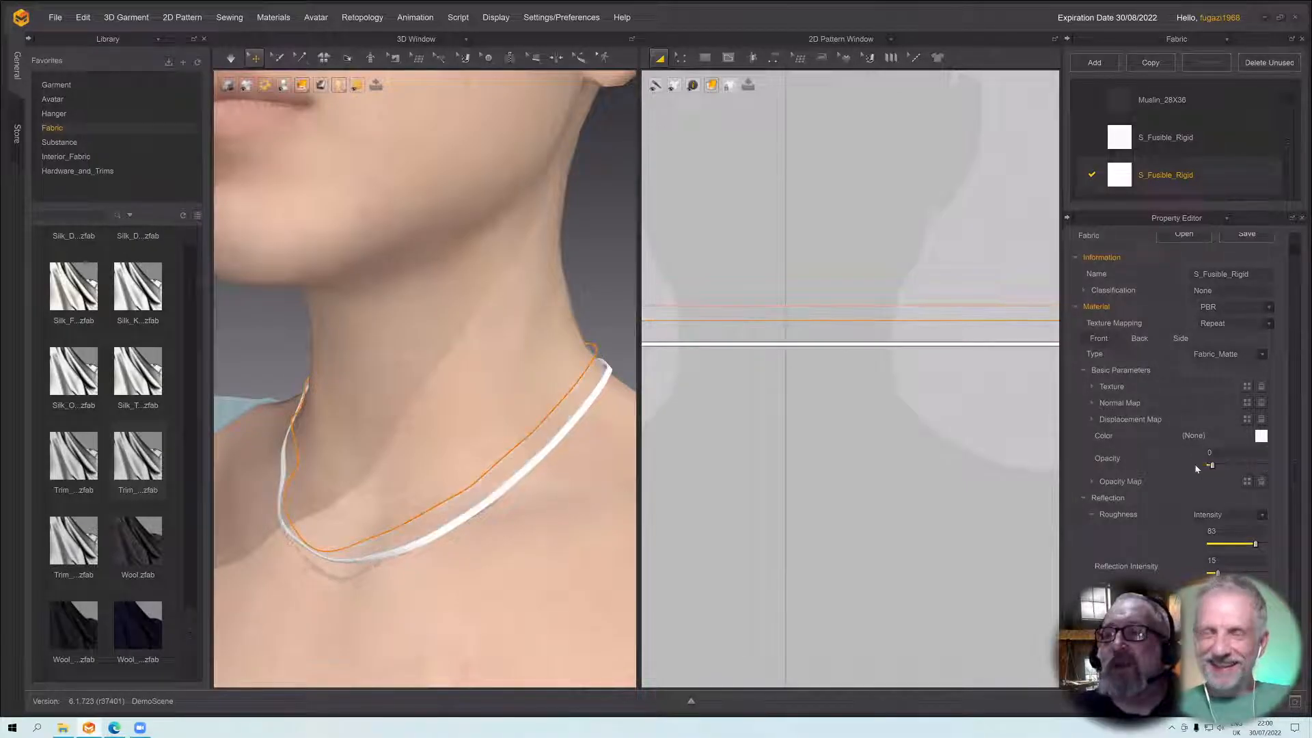
Select the narrow strip's fabric, simulate the neck ribbon so it settles, and check its shape around the neck
left_click(1120, 145)
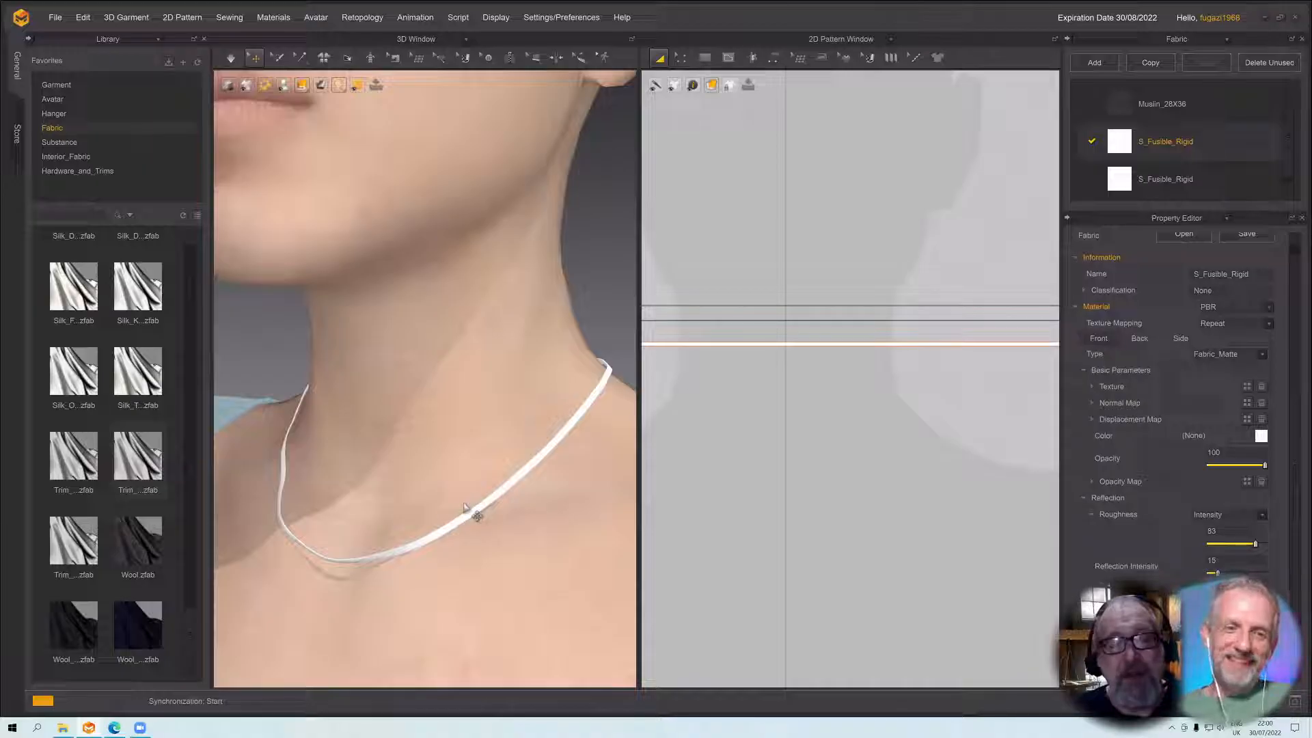
key("space")
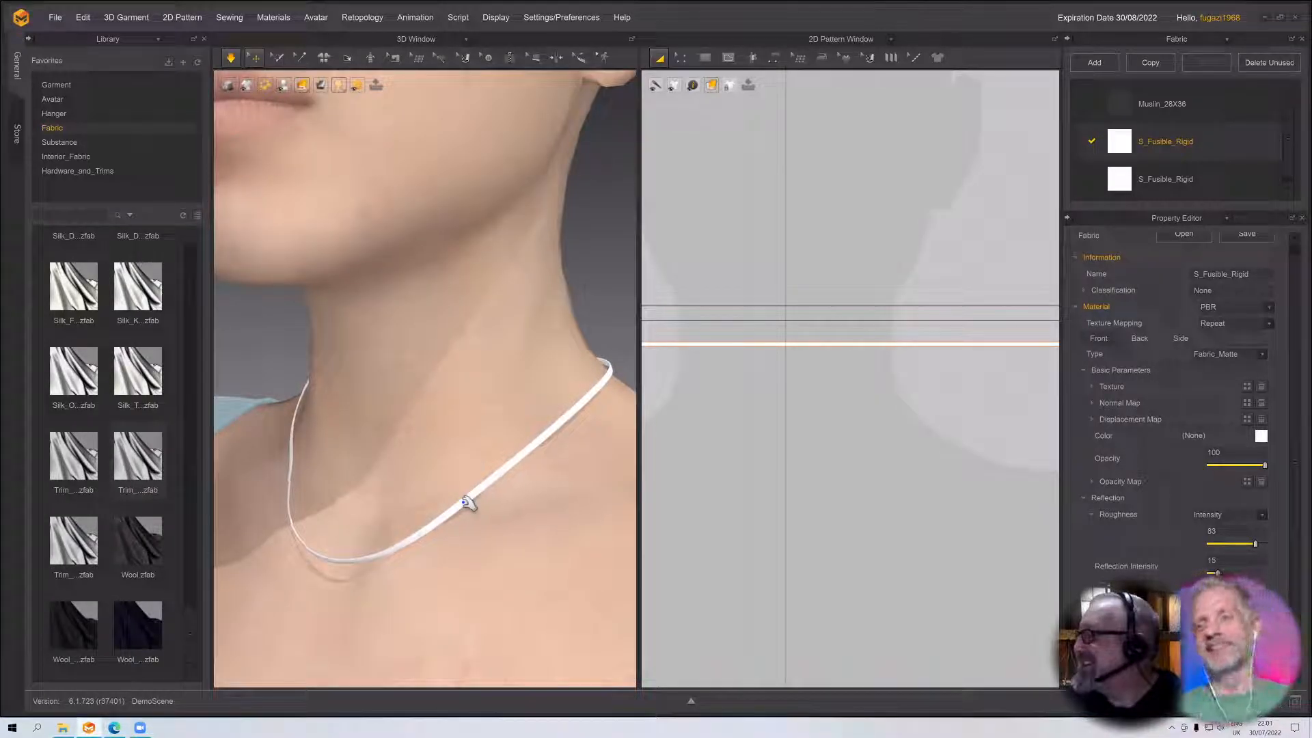
key("space")
mouse_move(412, 488)
right_mouse_down()
mouse_move(451, 485)
mouse_move(410, 469)
mouse_move(345, 485)
mouse_move(433, 478)
right_mouse_up()
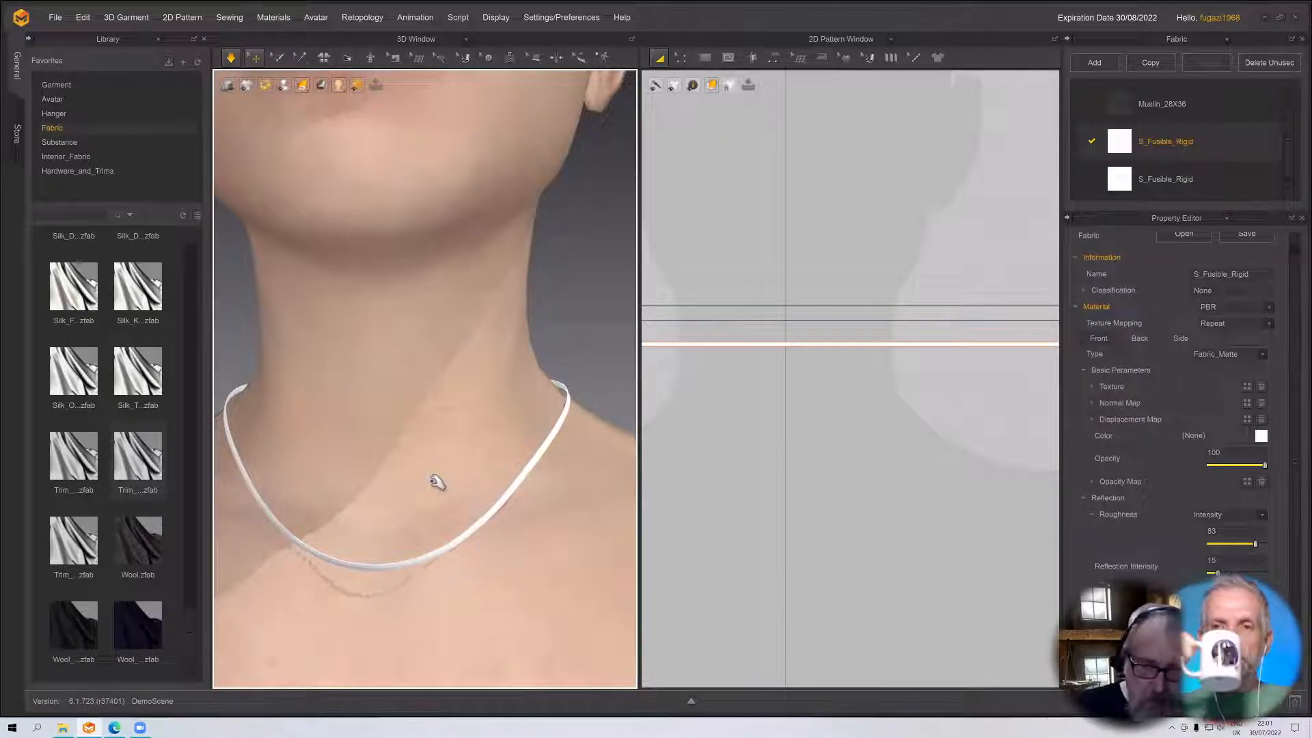
scroll(495, 491, "down", 4)
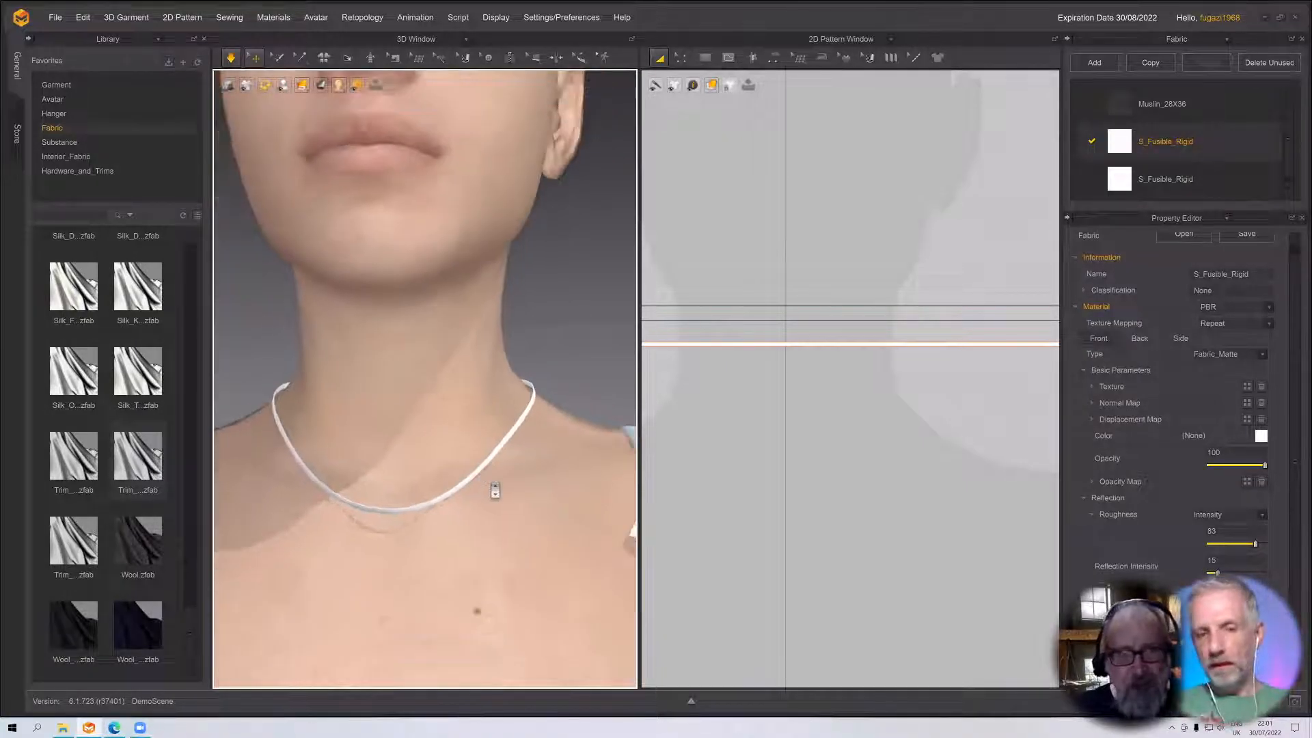
mouse_move(417, 563)
right_mouse_down()
mouse_move(379, 573)
mouse_move(413, 583)
right_mouse_up()
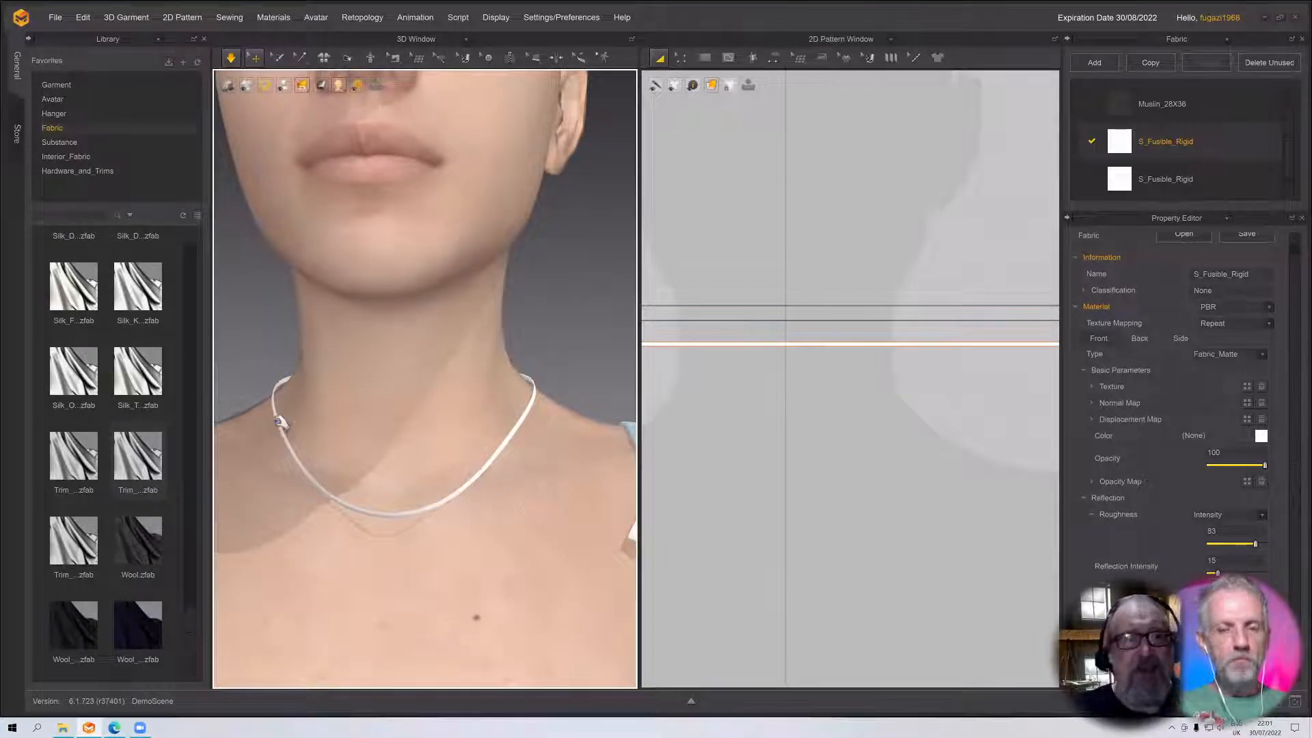
right_click_drag(409, 371, 430, 372)
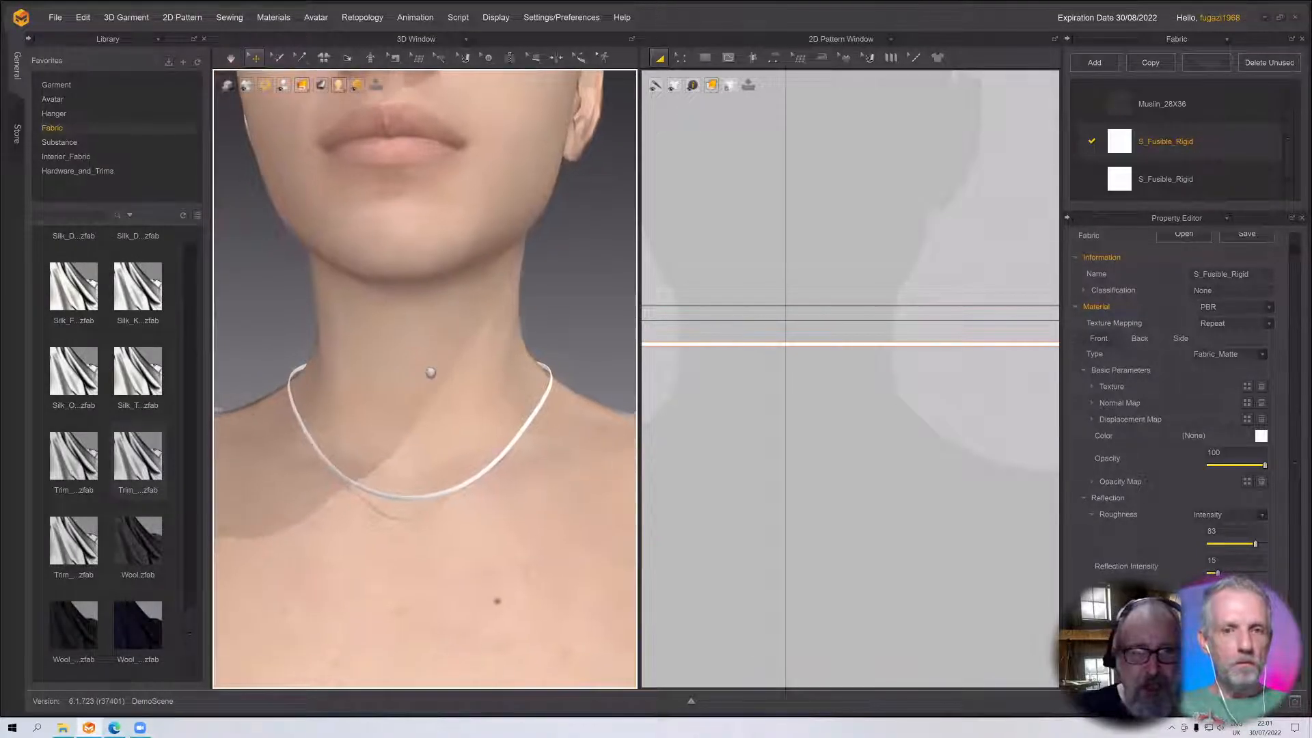
scroll(436, 372, "down", 3)
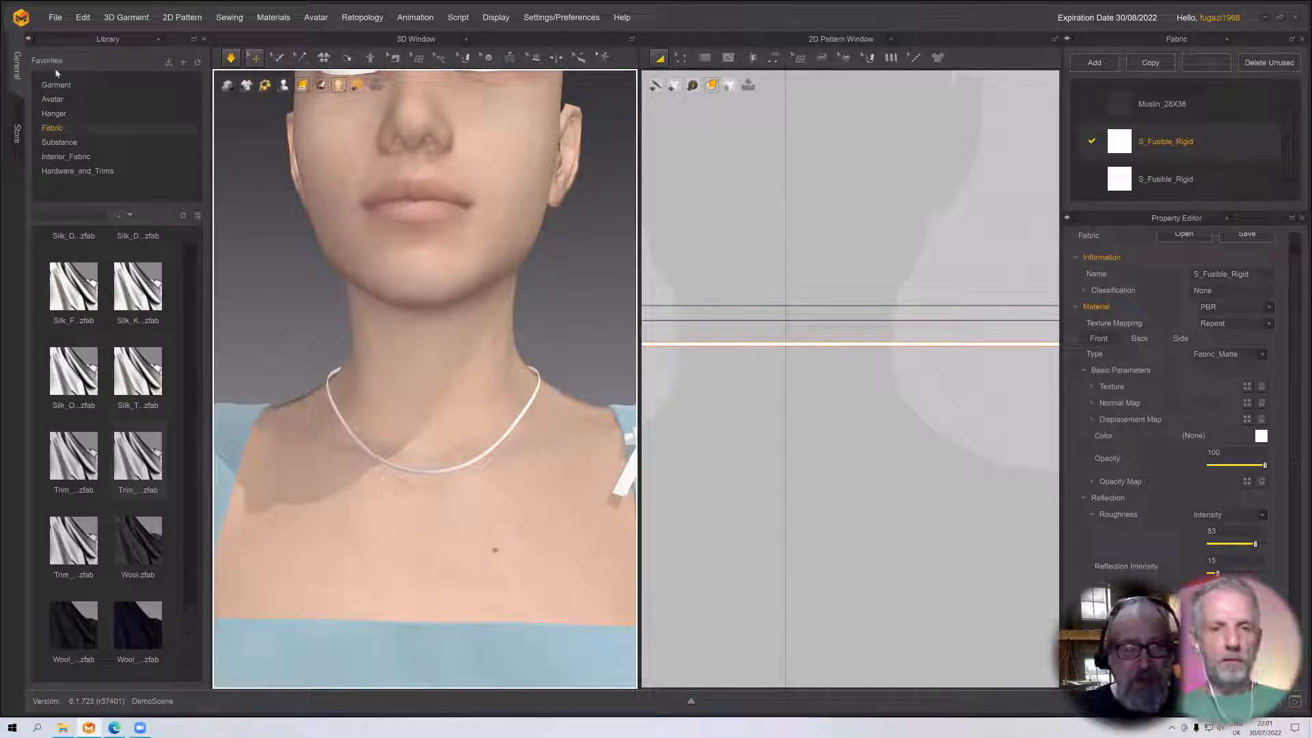
Import Drop.obj from the jewels folder as a Trim, with the scale in metres at 100%
left_click(55, 17)
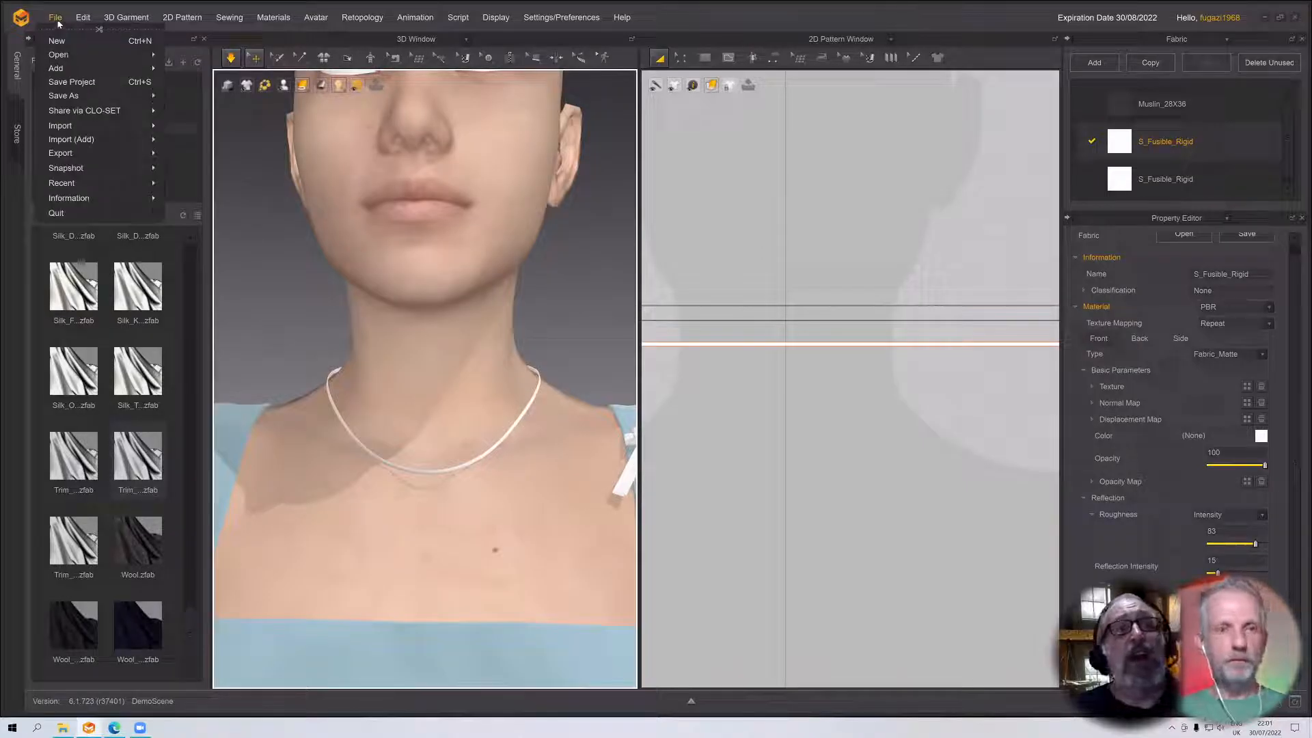
mouse_move(80, 127)
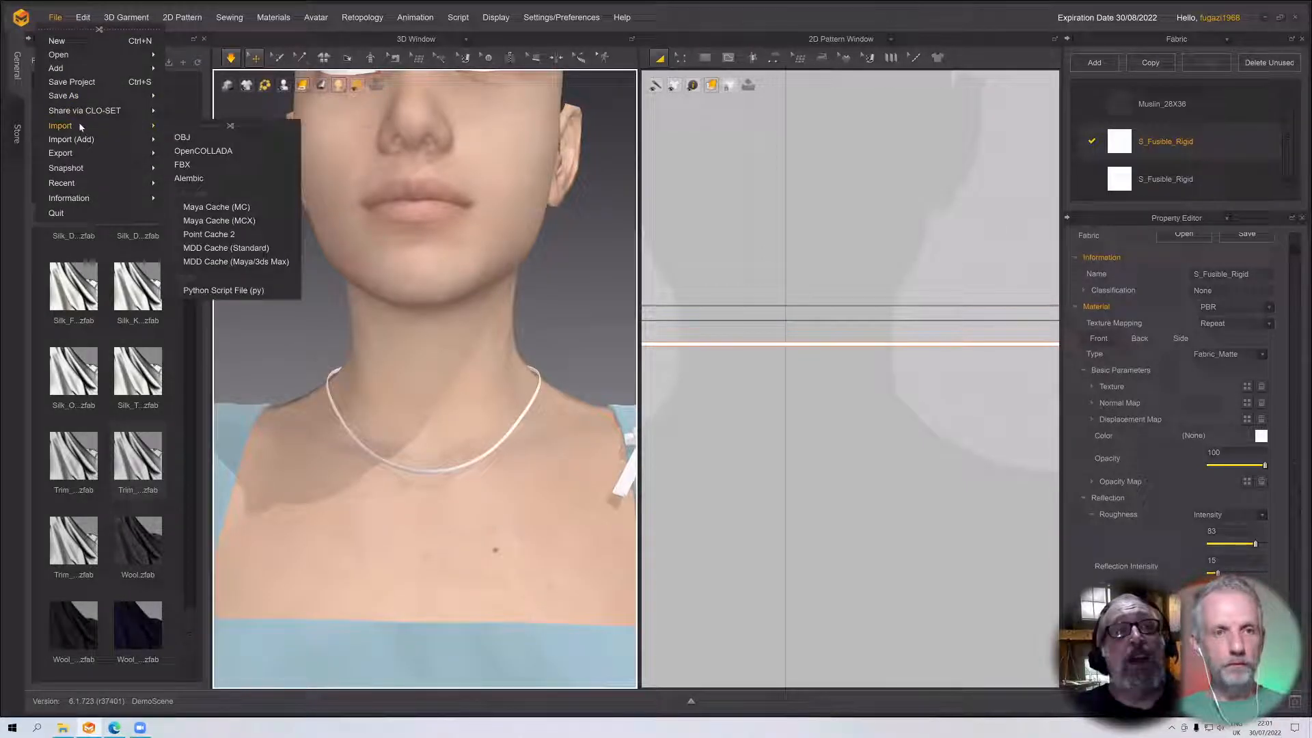
left_click(180, 138)
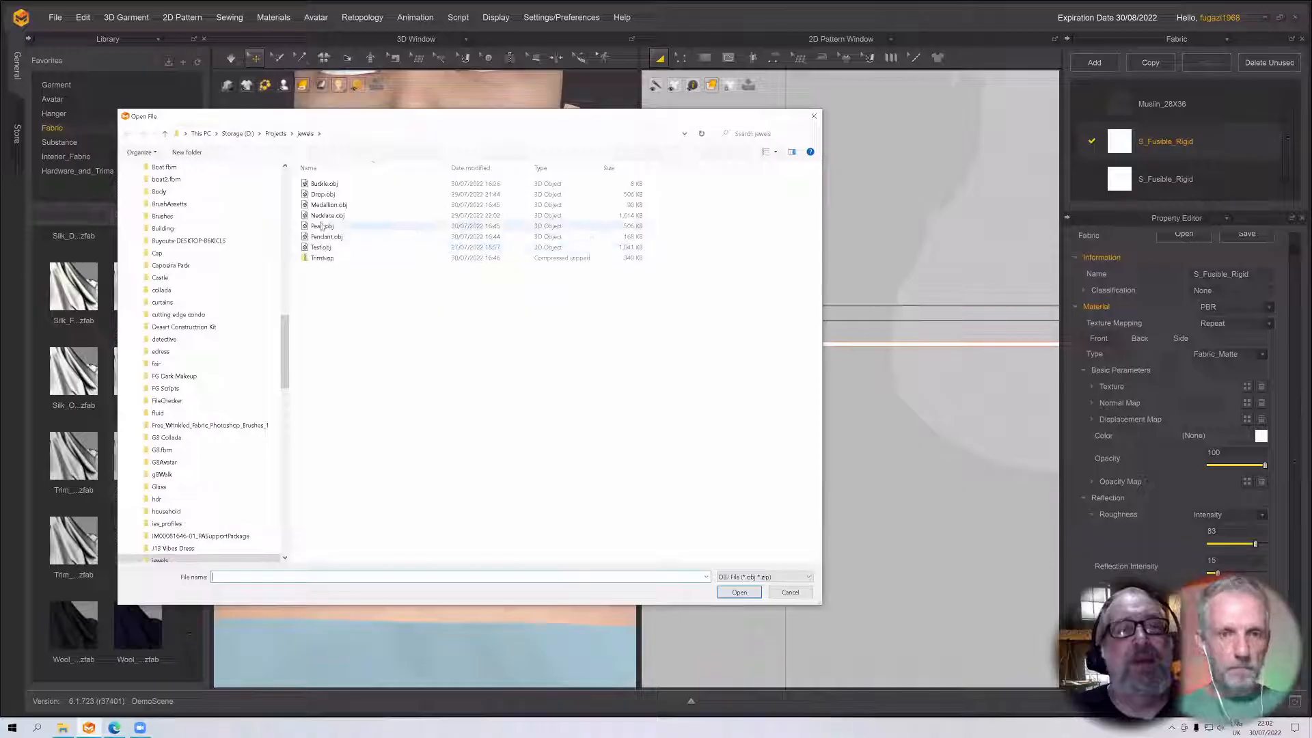
left_click(322, 195)
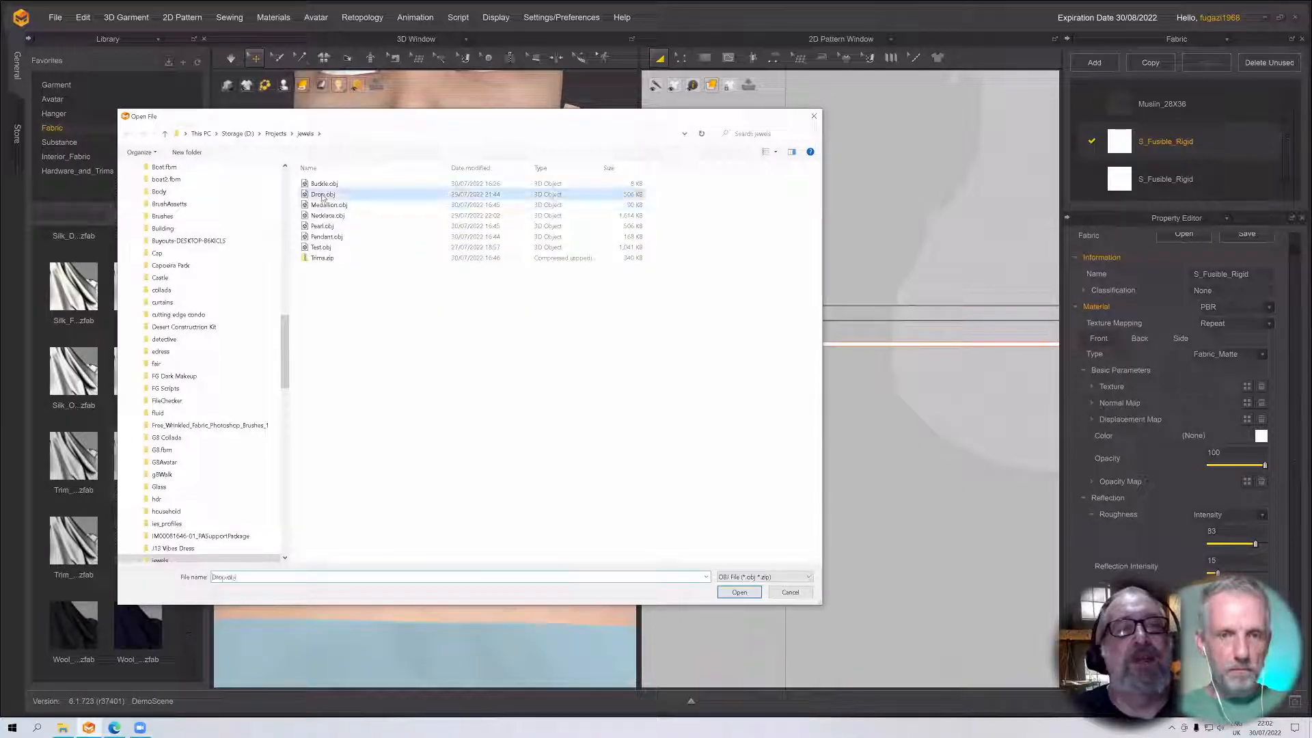
double_click(322, 195)
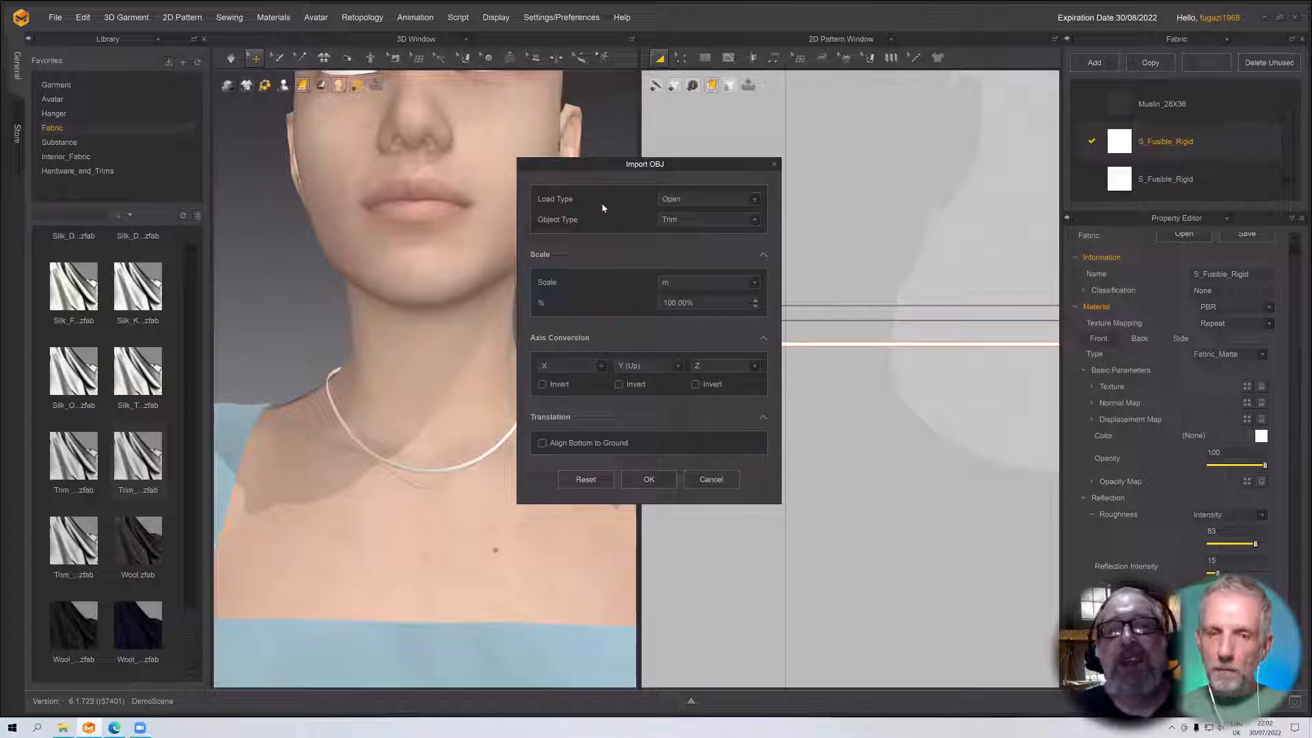
left_click(670, 221)
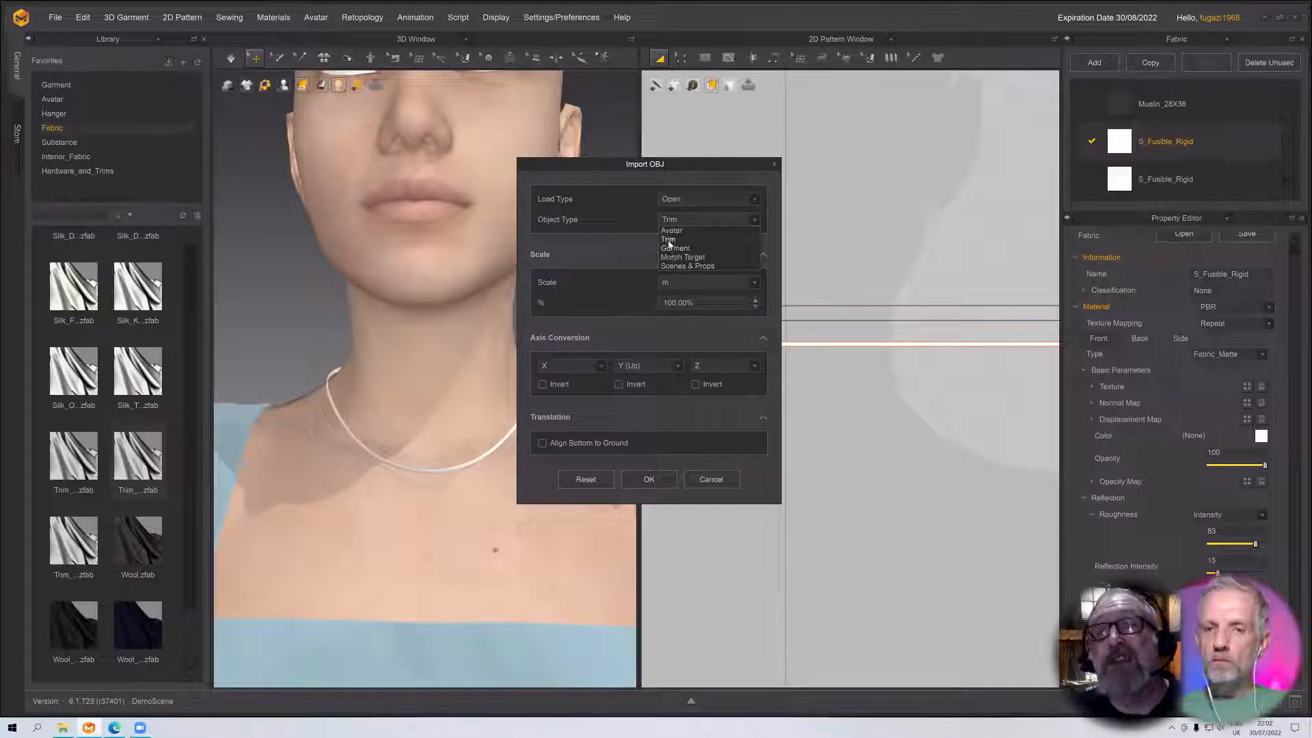
left_click(669, 241)
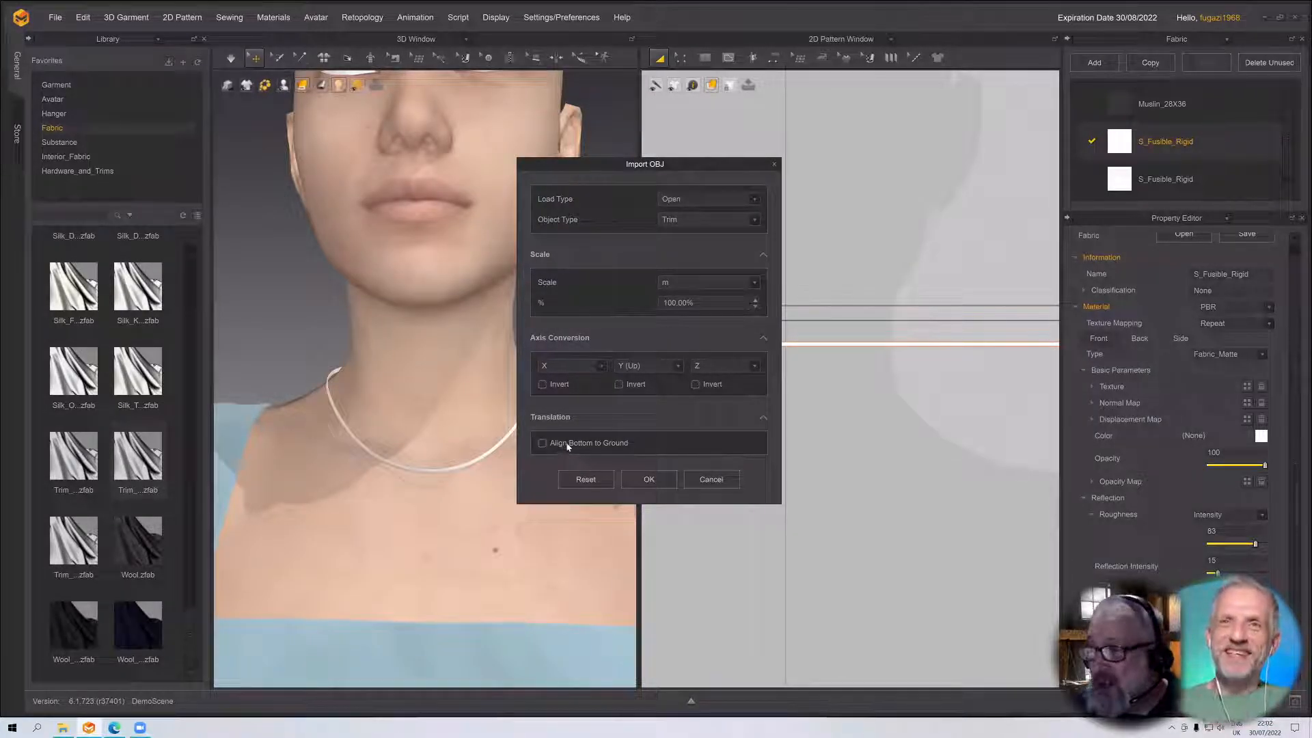
left_click(648, 480)
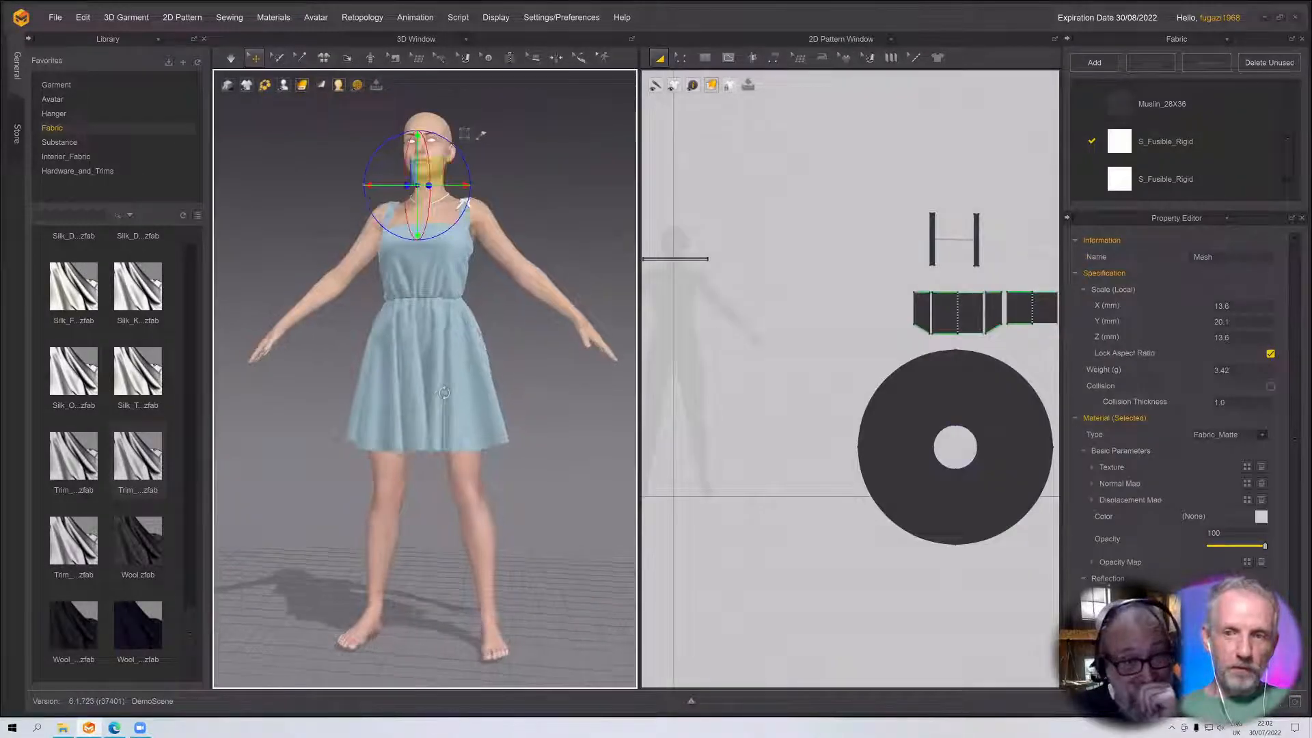
right_click_drag(444, 393, 453, 404)
scroll(450, 414, "down", 1)
scroll(527, 275, "up", 4)
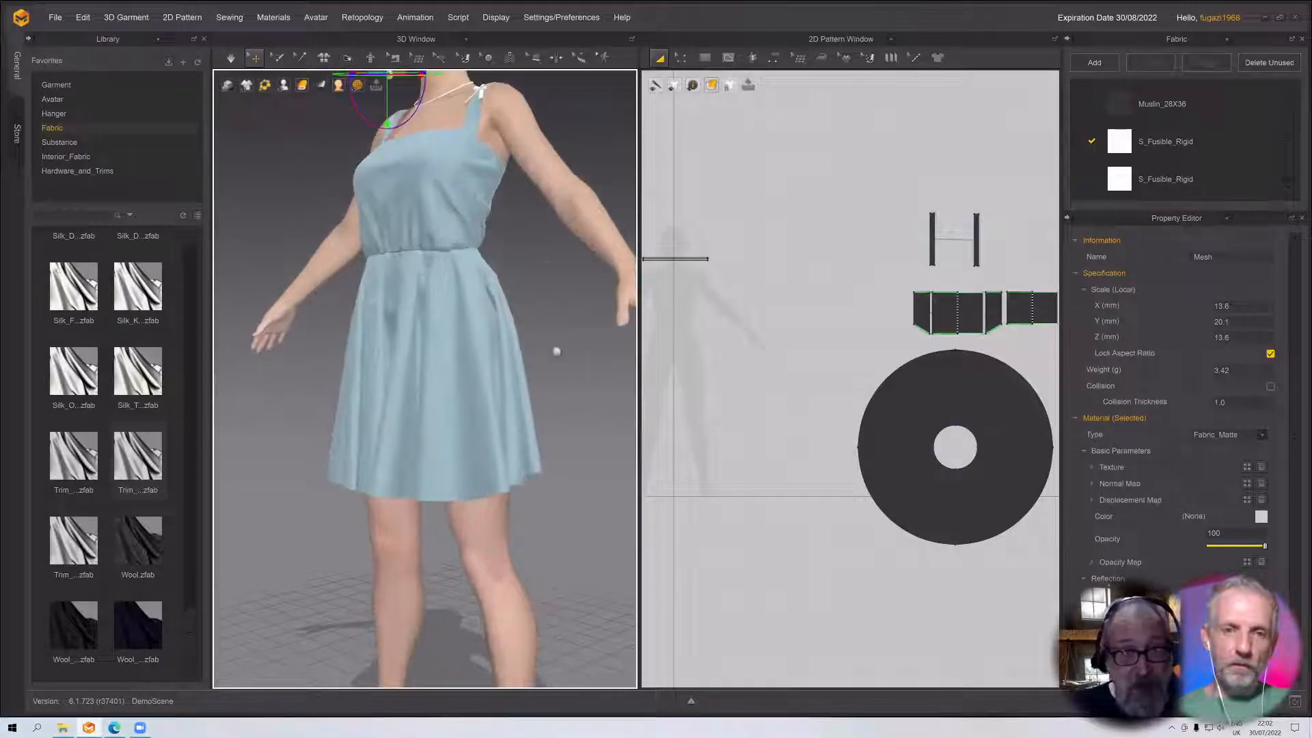
Glue the imported drop trim onto the front centre of the neck ribbon
middle_click_drag(557, 351, 581, 572)
scroll(450, 388, "up", 6)
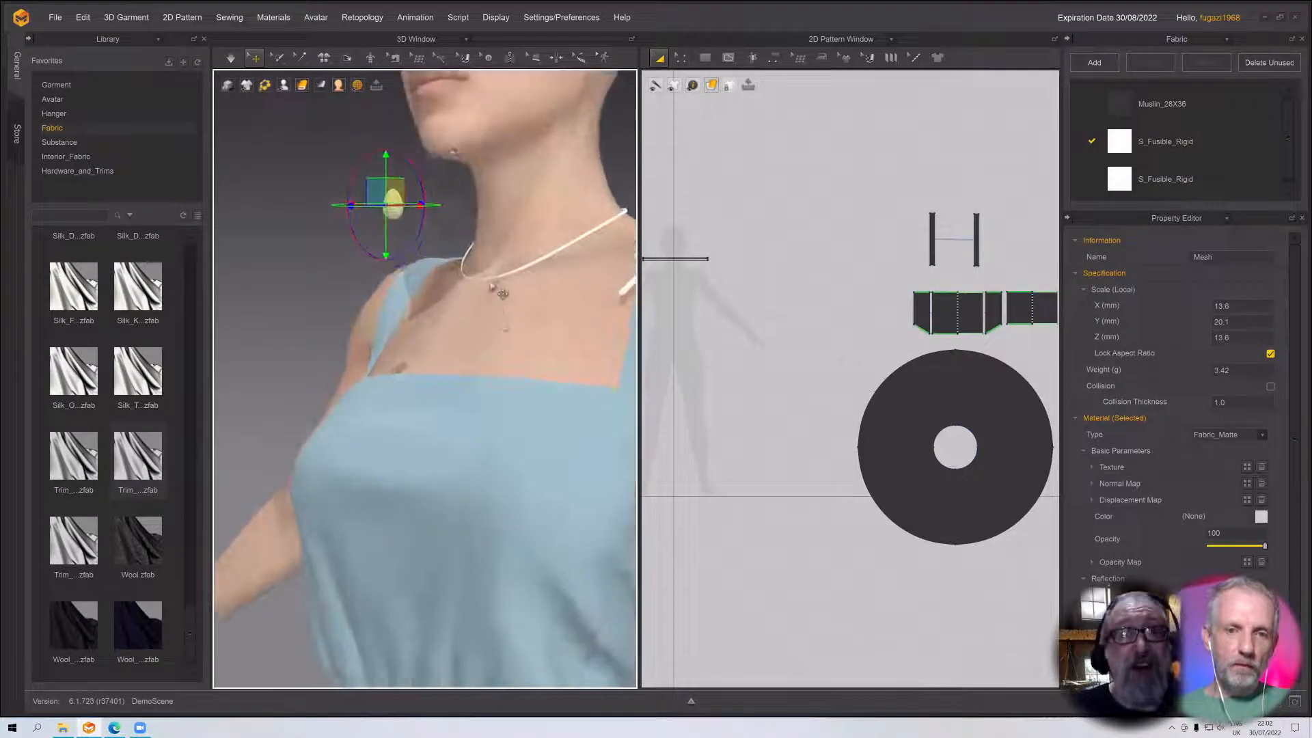
right_click_drag(502, 294, 580, 388)
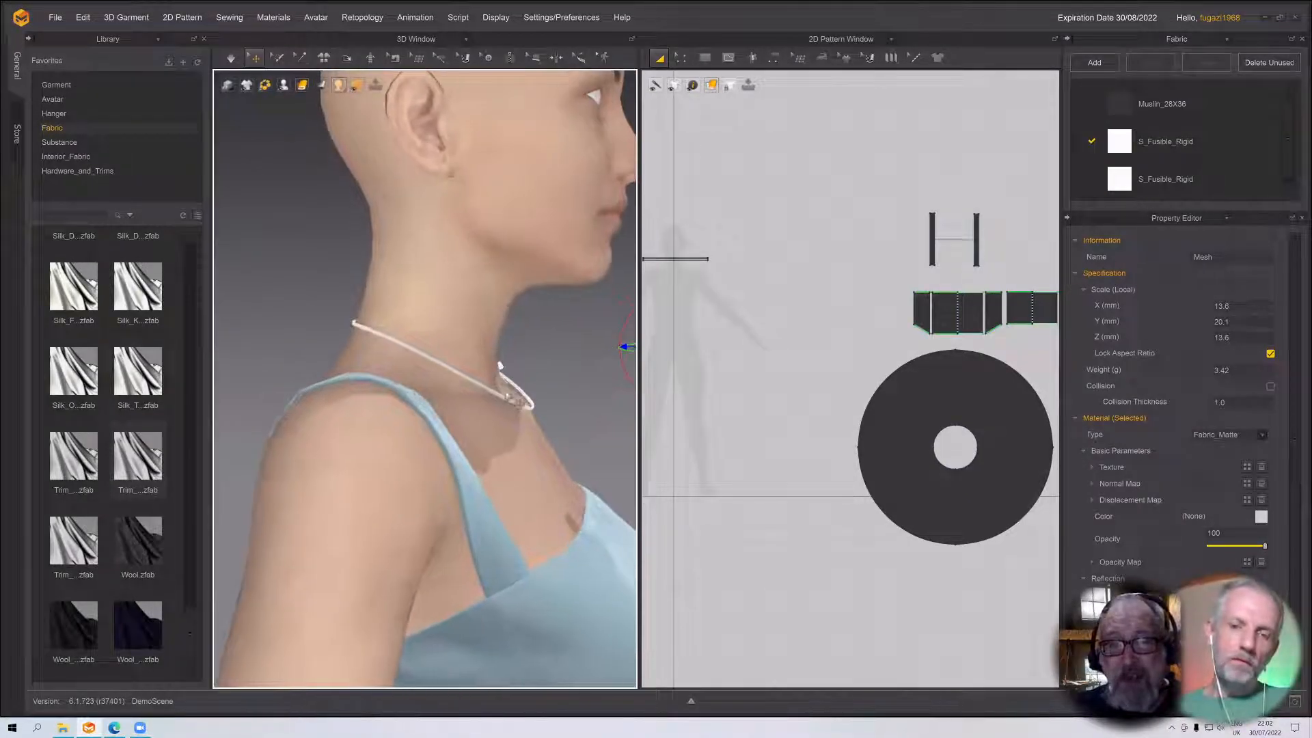
middle_click_drag(608, 373, 448, 367)
right_click_drag(448, 367, 424, 364)
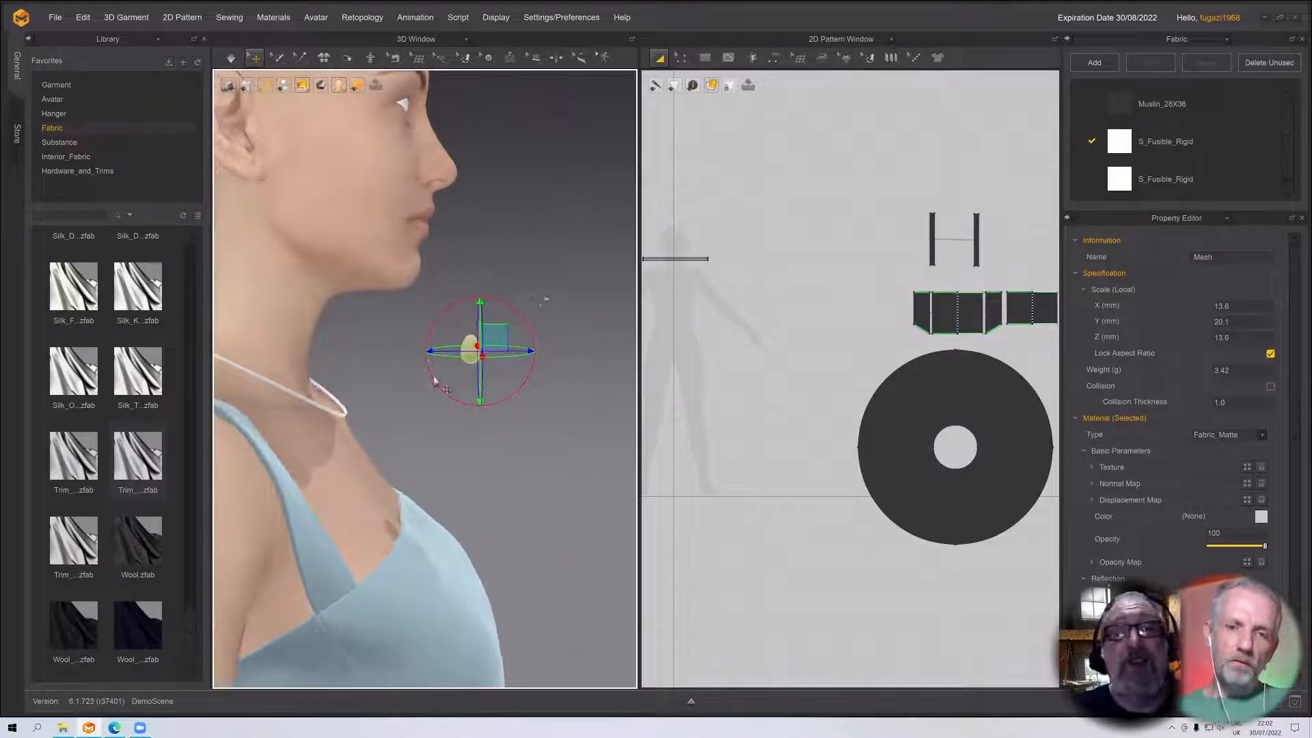
scroll(425, 369, "up", 5)
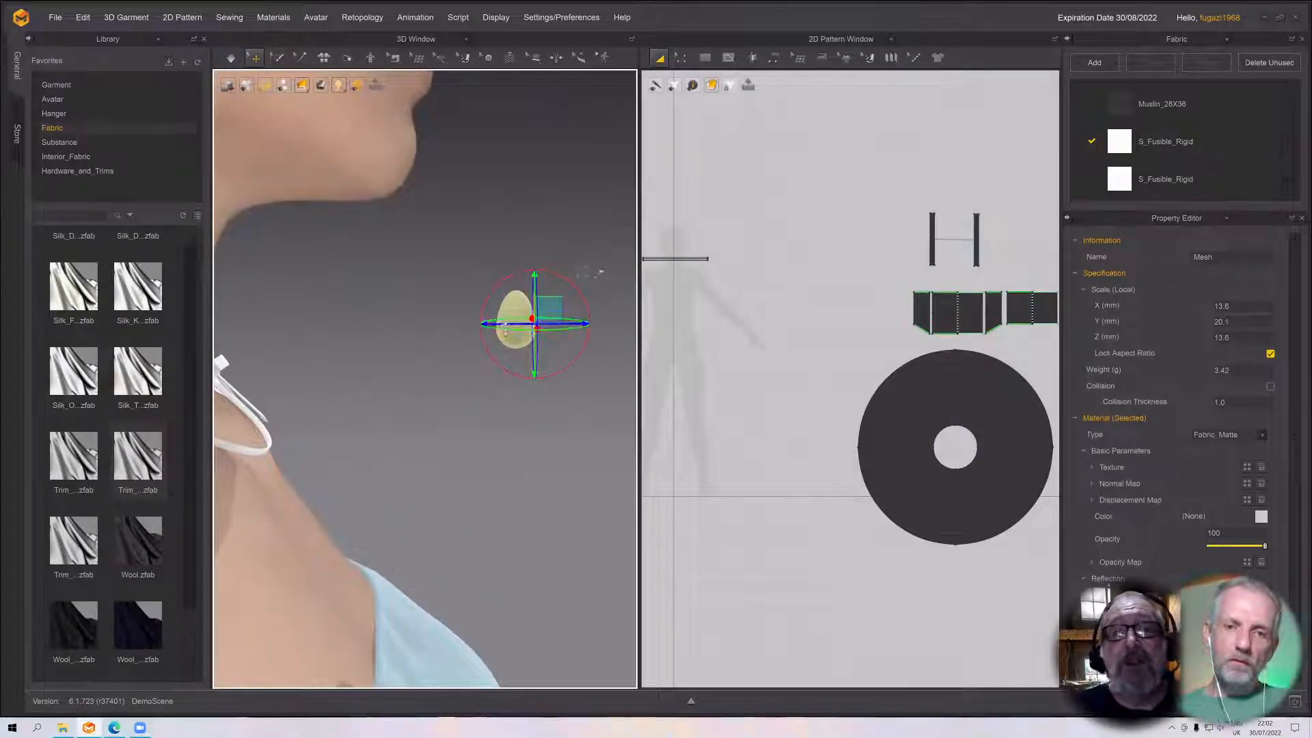
right_click_drag(600, 270, 537, 334)
left_click(601, 293)
middle_click_drag(452, 430, 419, 396)
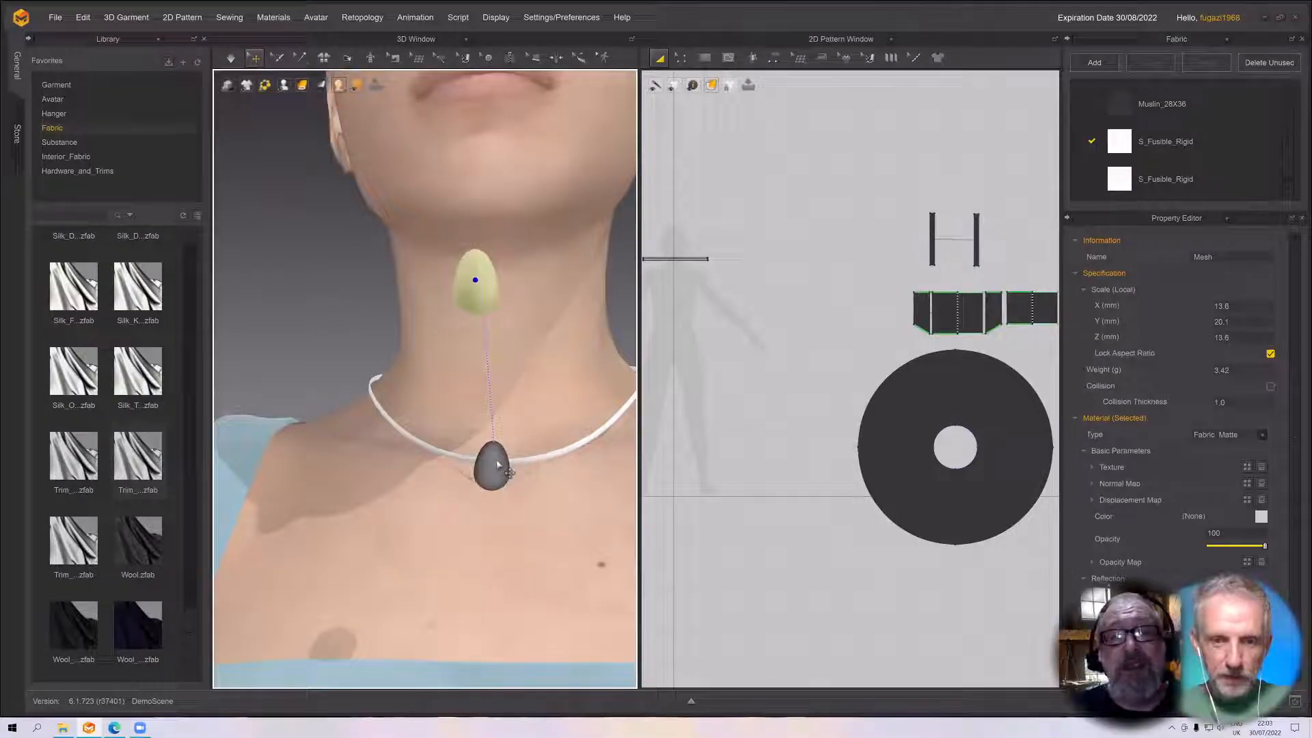
left_click(498, 467)
Move the drop down and slightly forward so it hangs from the ribbon by its narrow tip, and simulate the necklace
right_click_drag(591, 484, 561, 471)
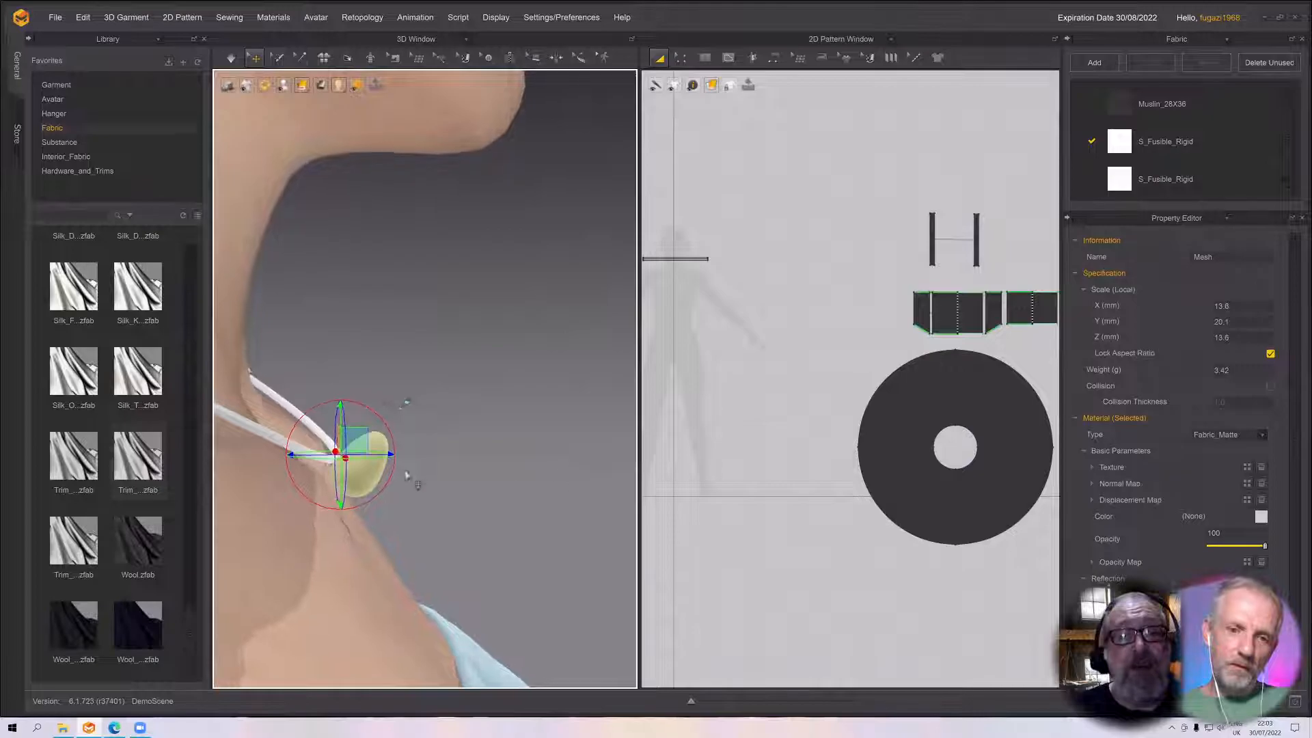
right_click_drag(433, 448, 470, 444)
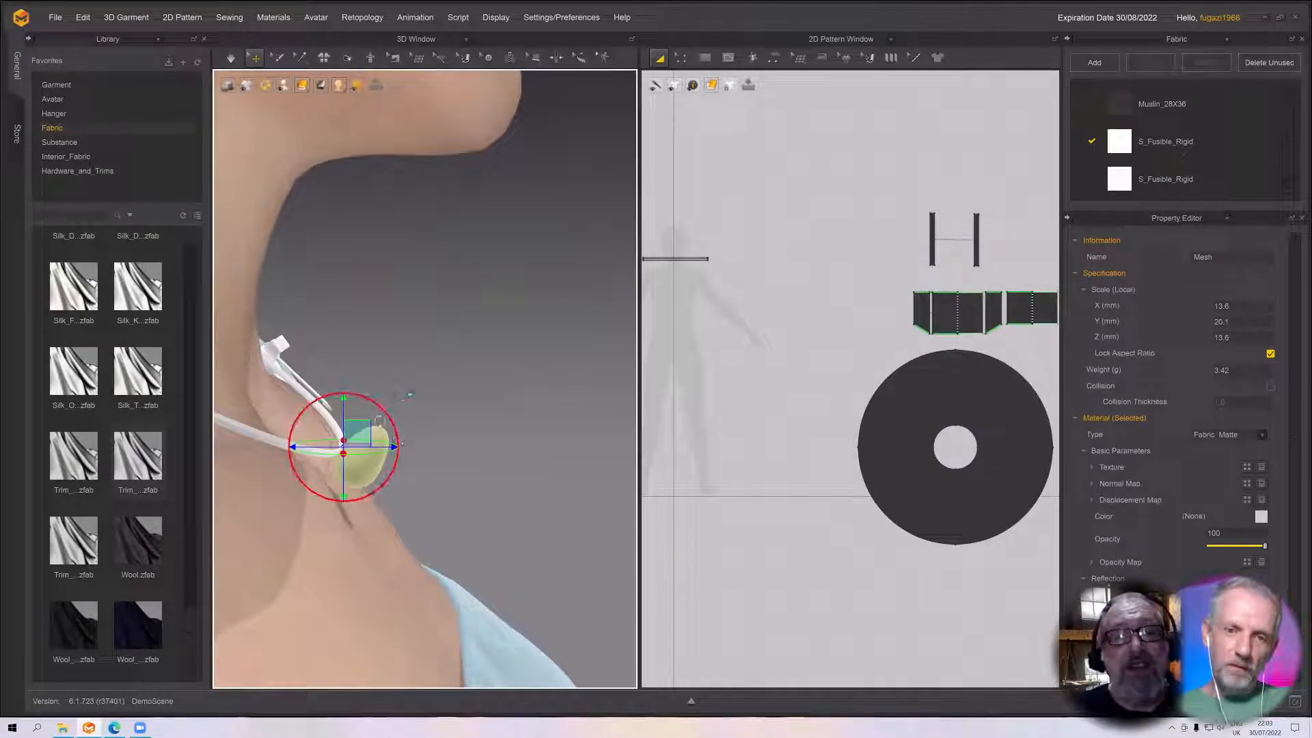
left_click_drag(364, 436, 378, 467)
right_click_drag(377, 467, 481, 447)
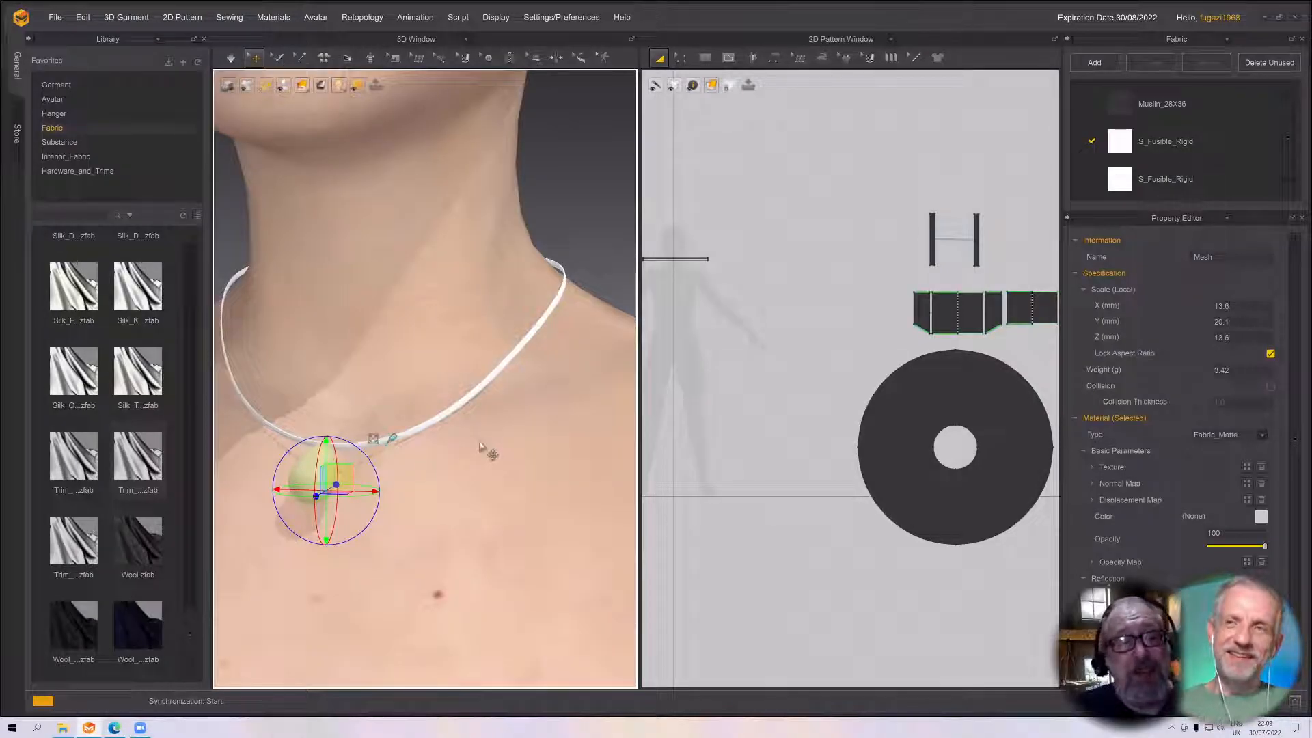
key("space")
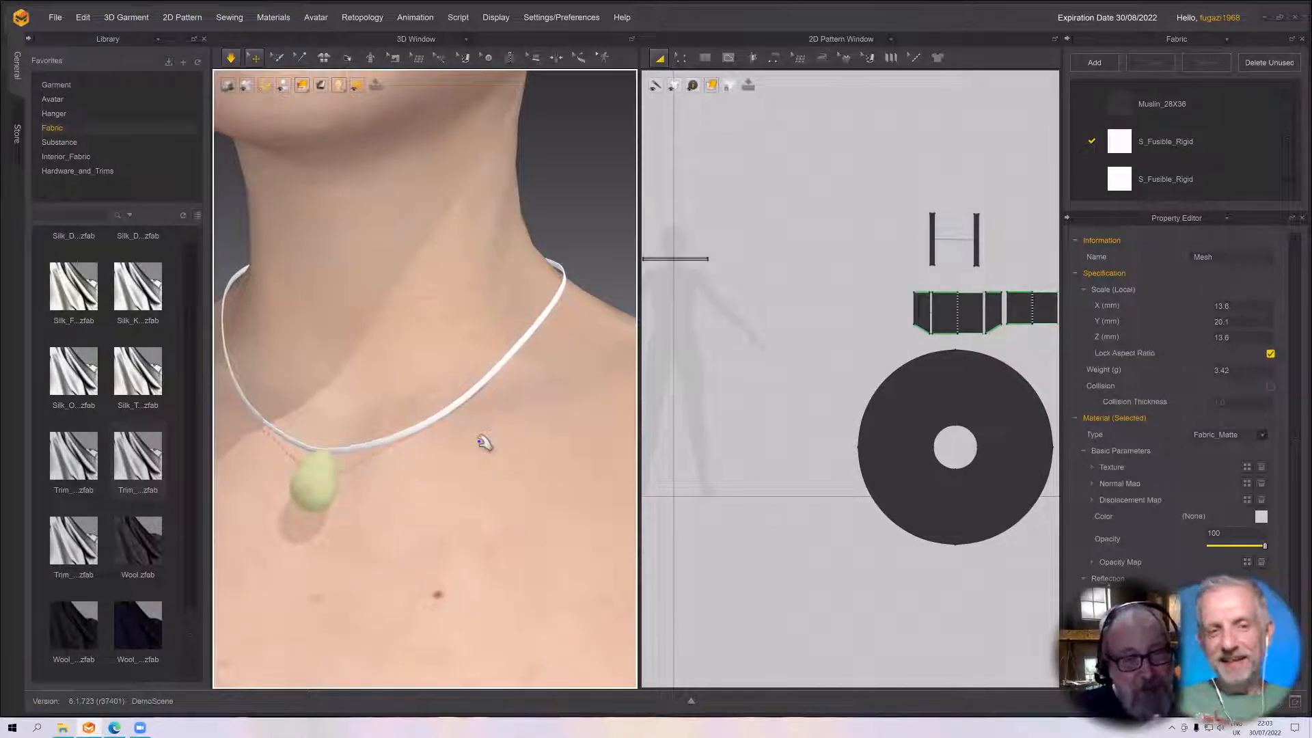
right_click_drag(419, 445, 354, 495)
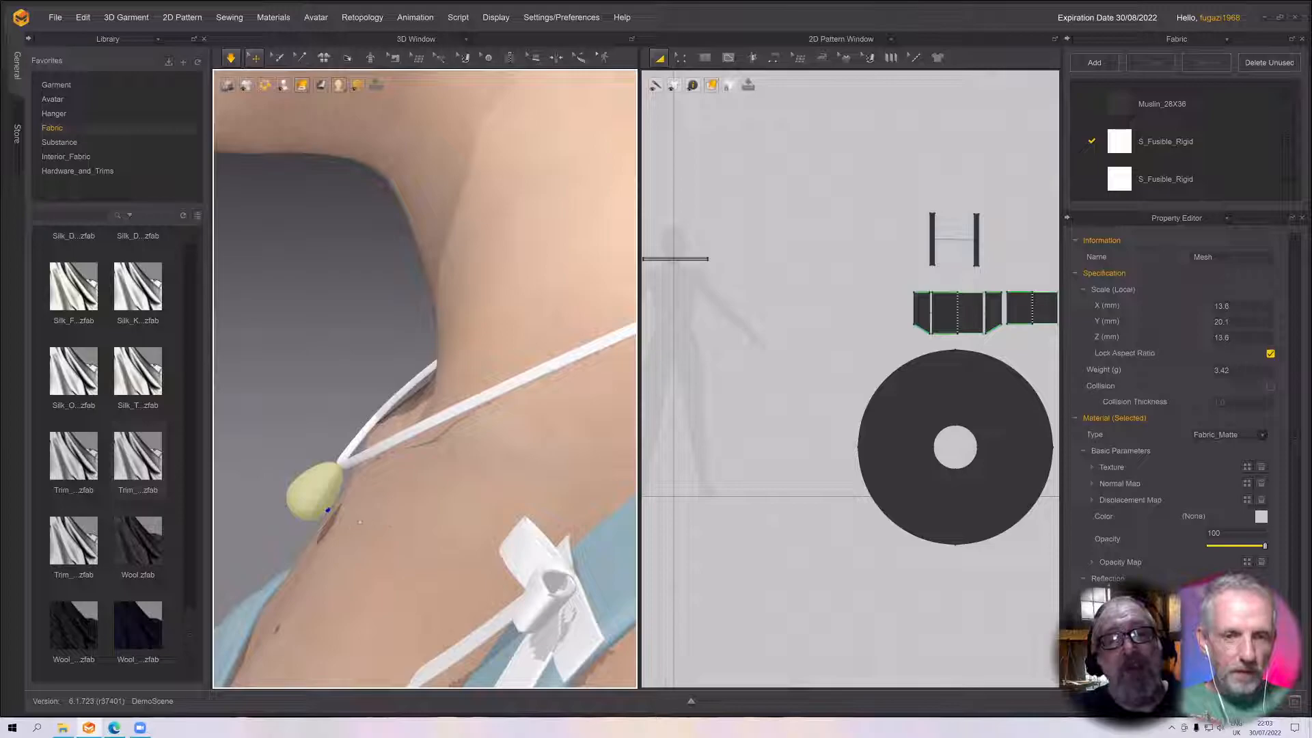
right_click_drag(354, 526, 370, 524)
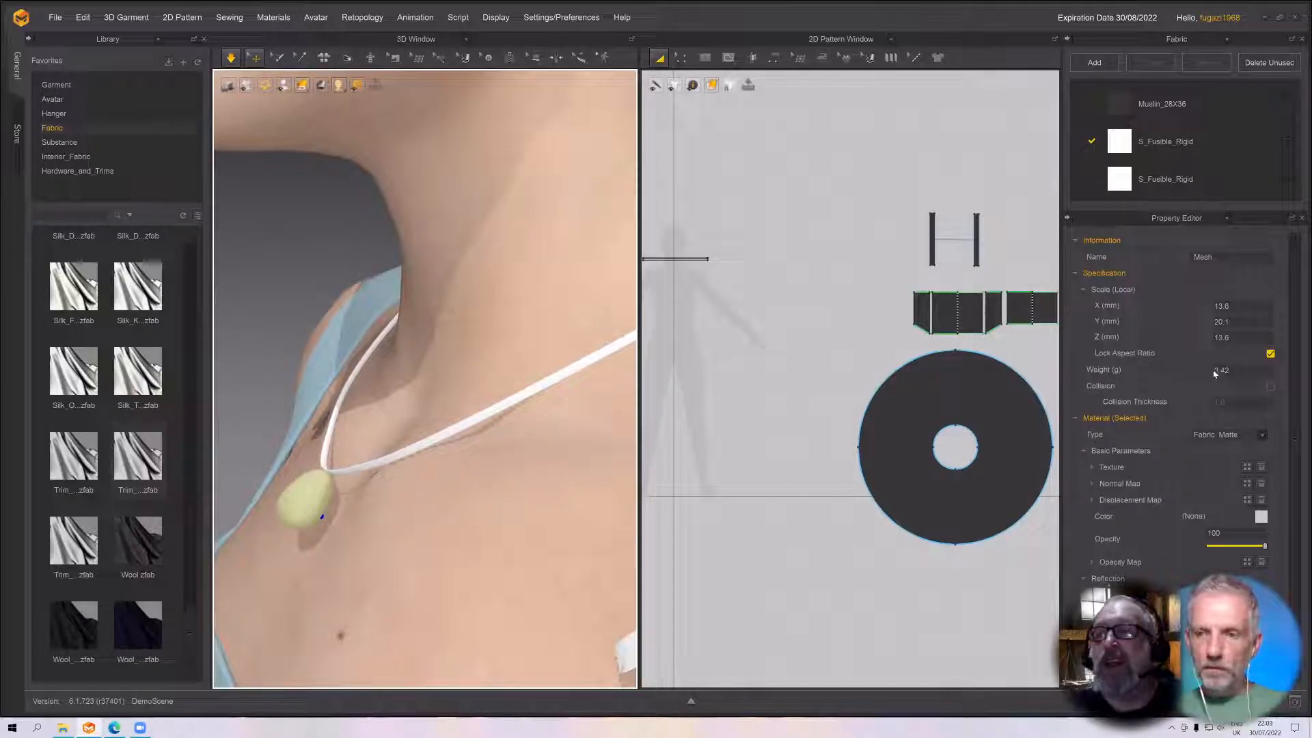
Set the drop trim's weight to 6 g and check how it hangs in the running simulation
double_click(1215, 371)
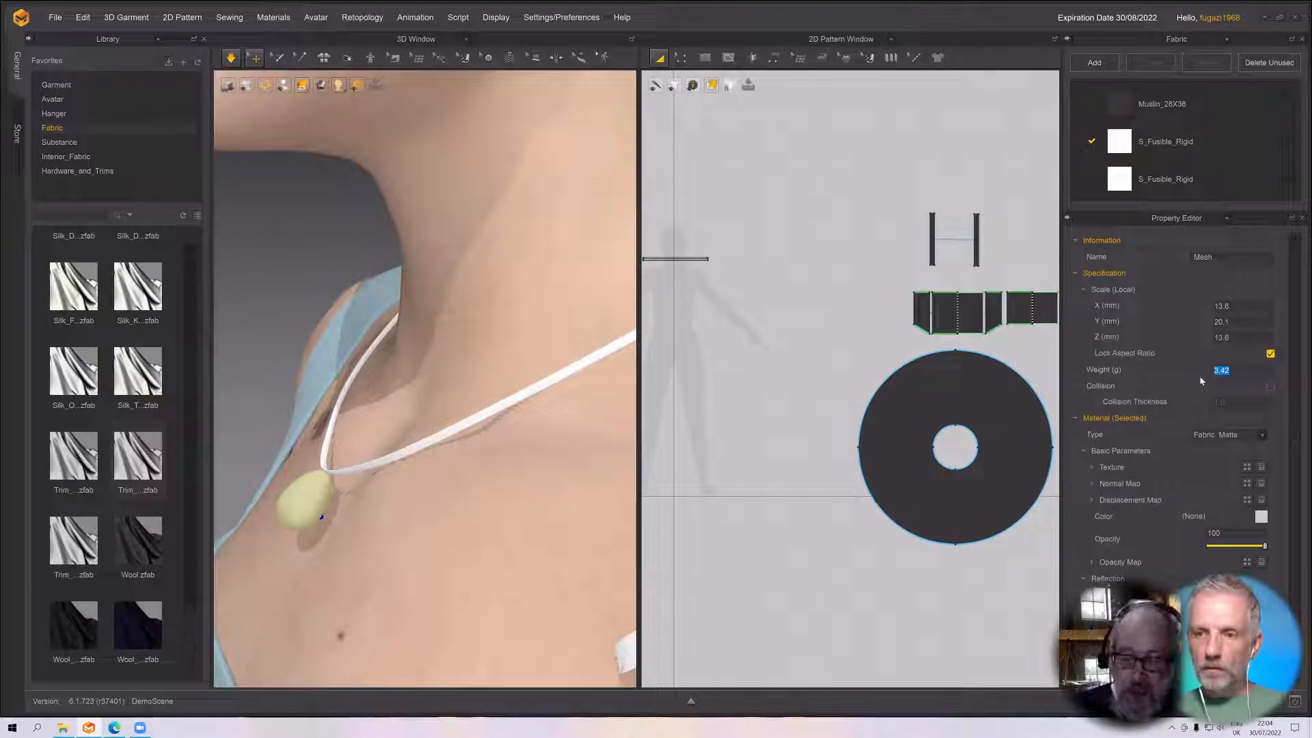
type("6")
key("Return")
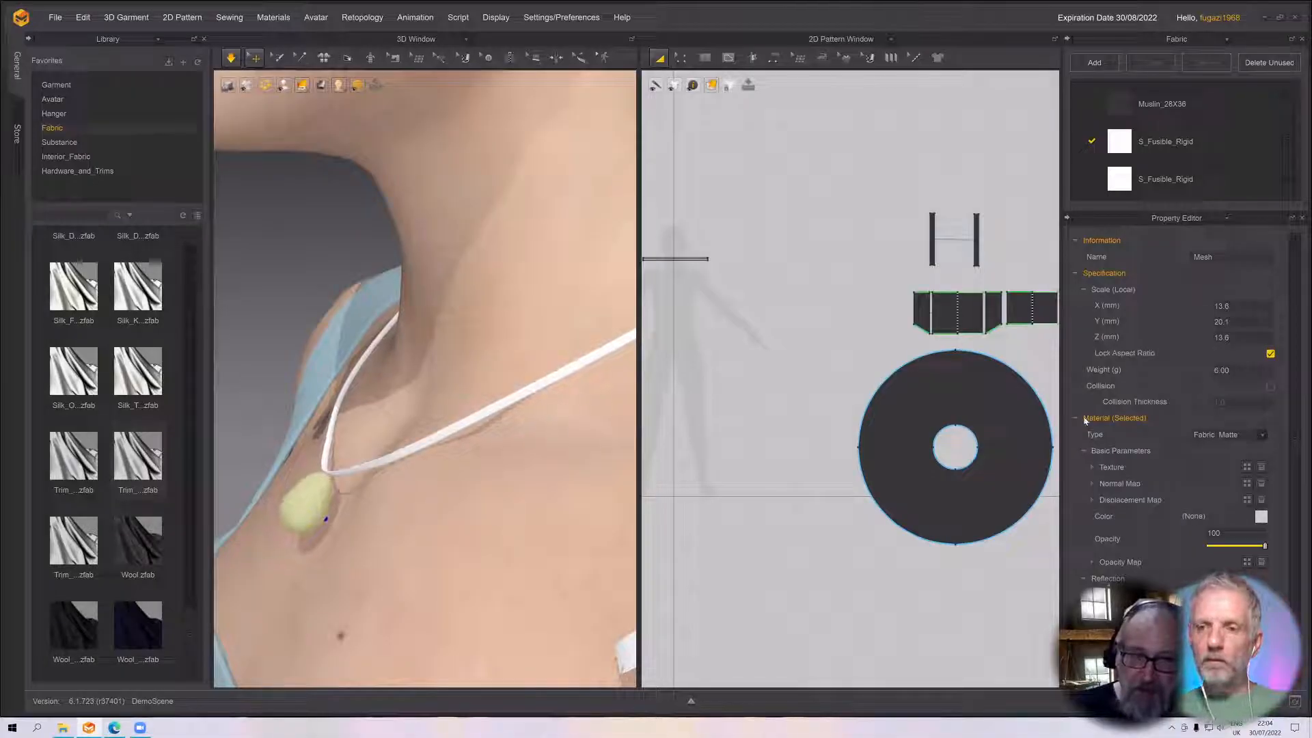
right_click_drag(492, 471, 451, 465)
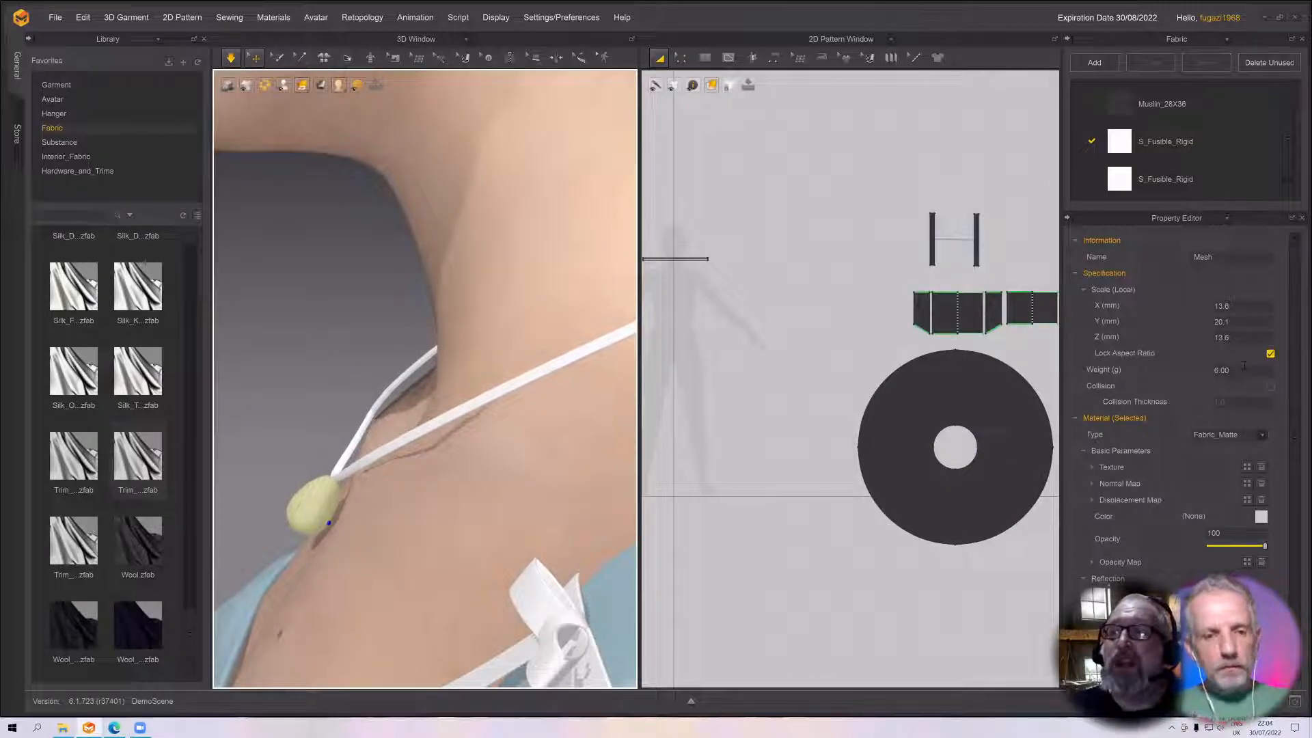
Increase the drop trim's weight to 50 g and check how it pulls on the ribbon
left_click(1221, 370)
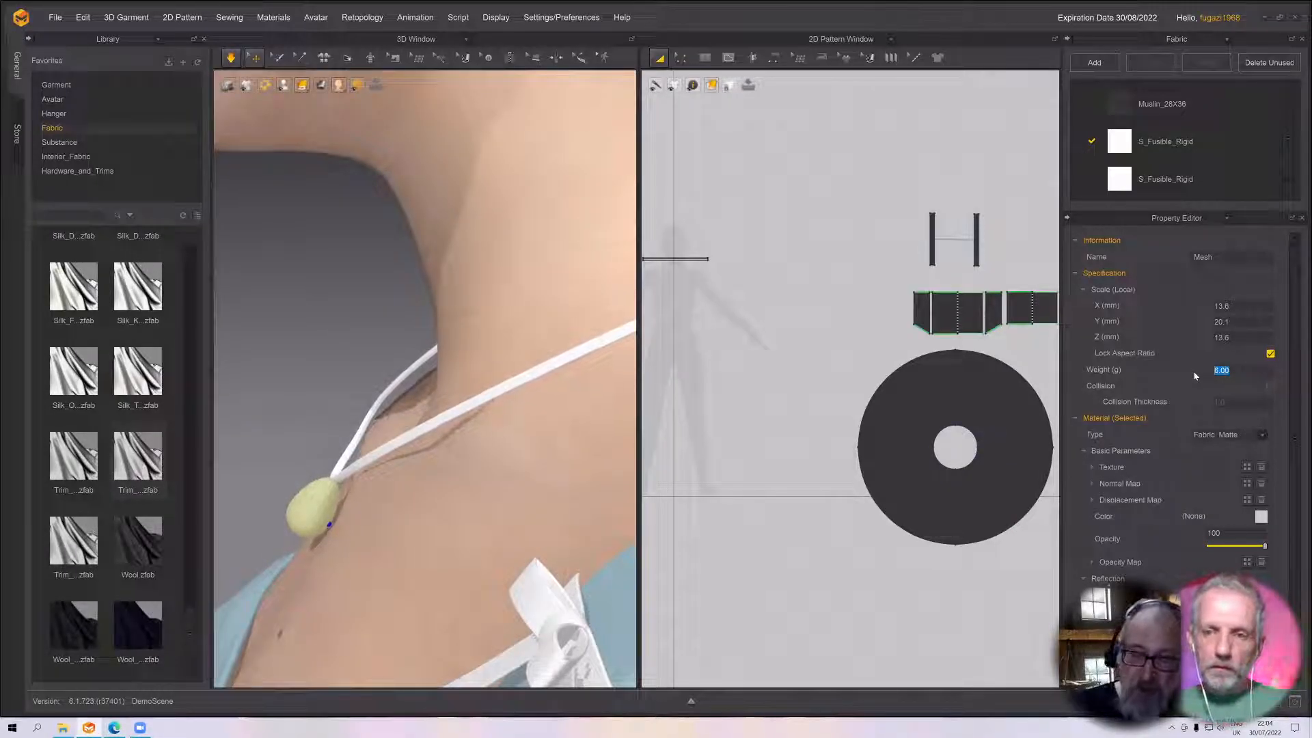
type("50")
key("Return")
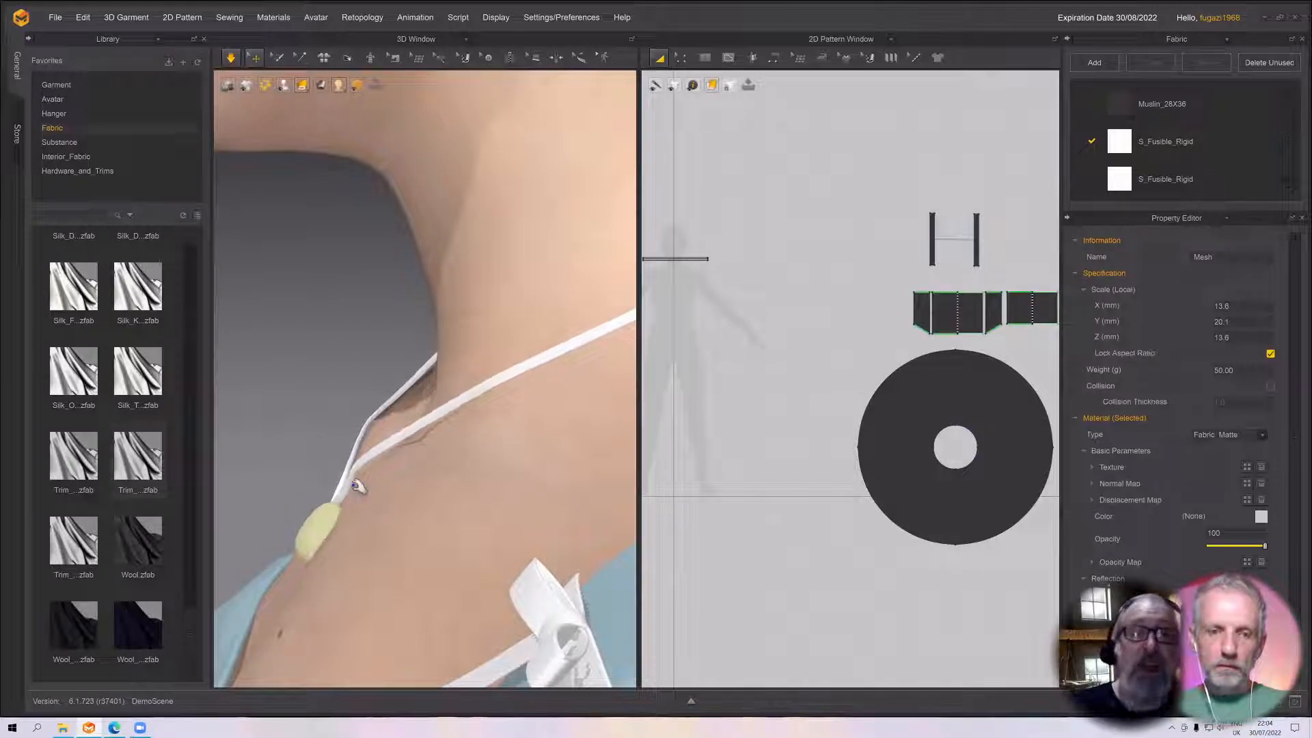
right_click_drag(354, 483, 545, 453)
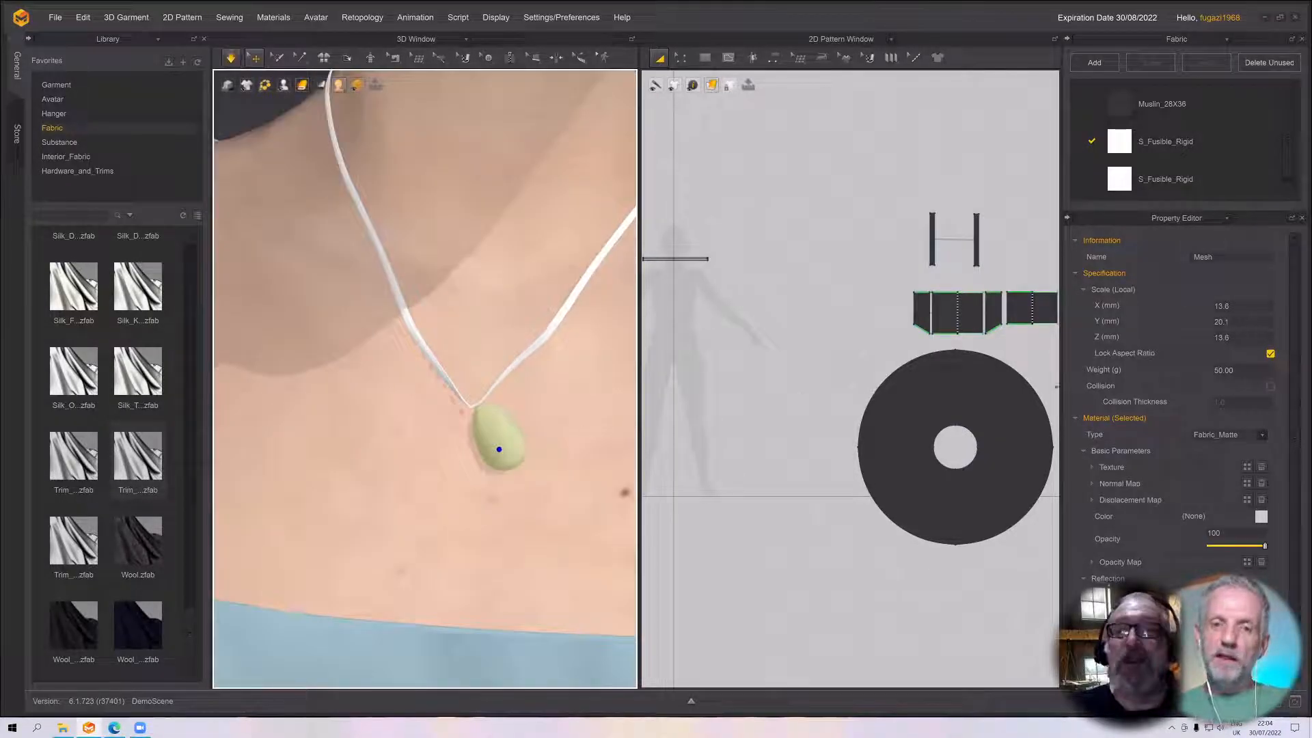
Reduce the drop trim's weight to 25 g
double_click(1236, 368)
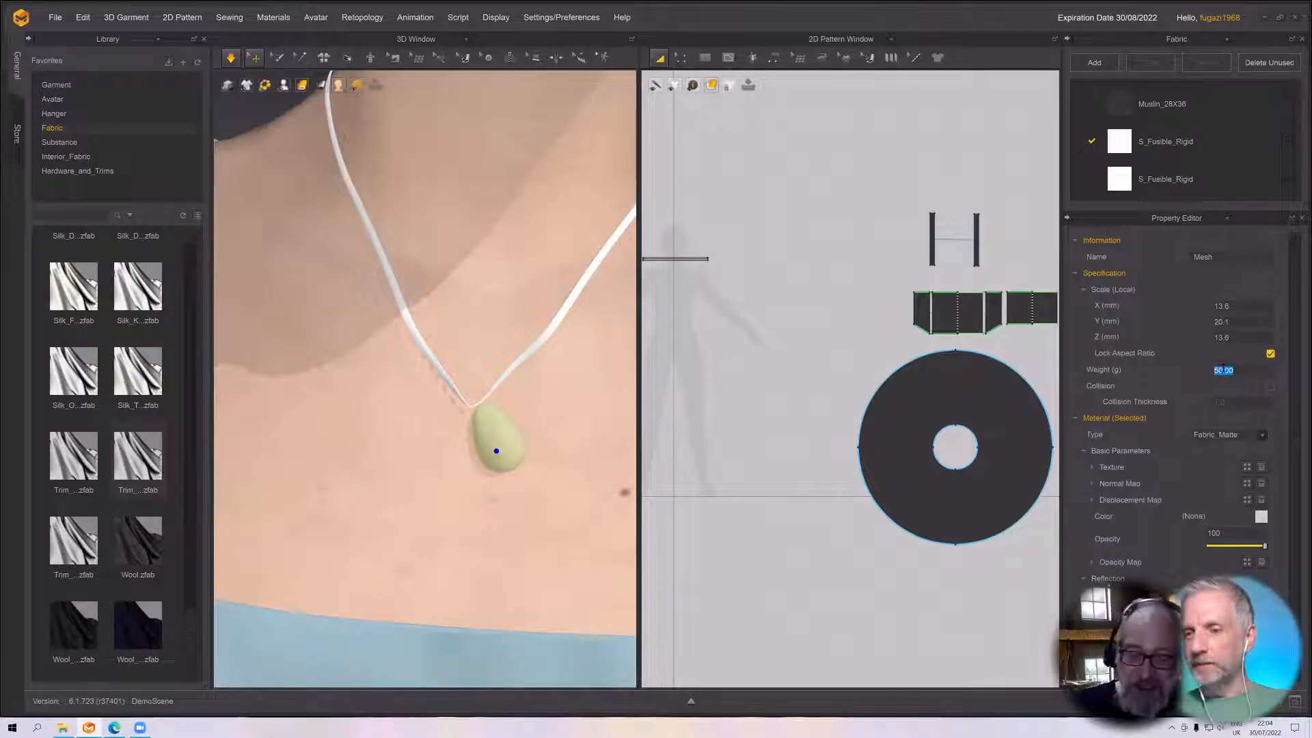
type("25")
key("Return")
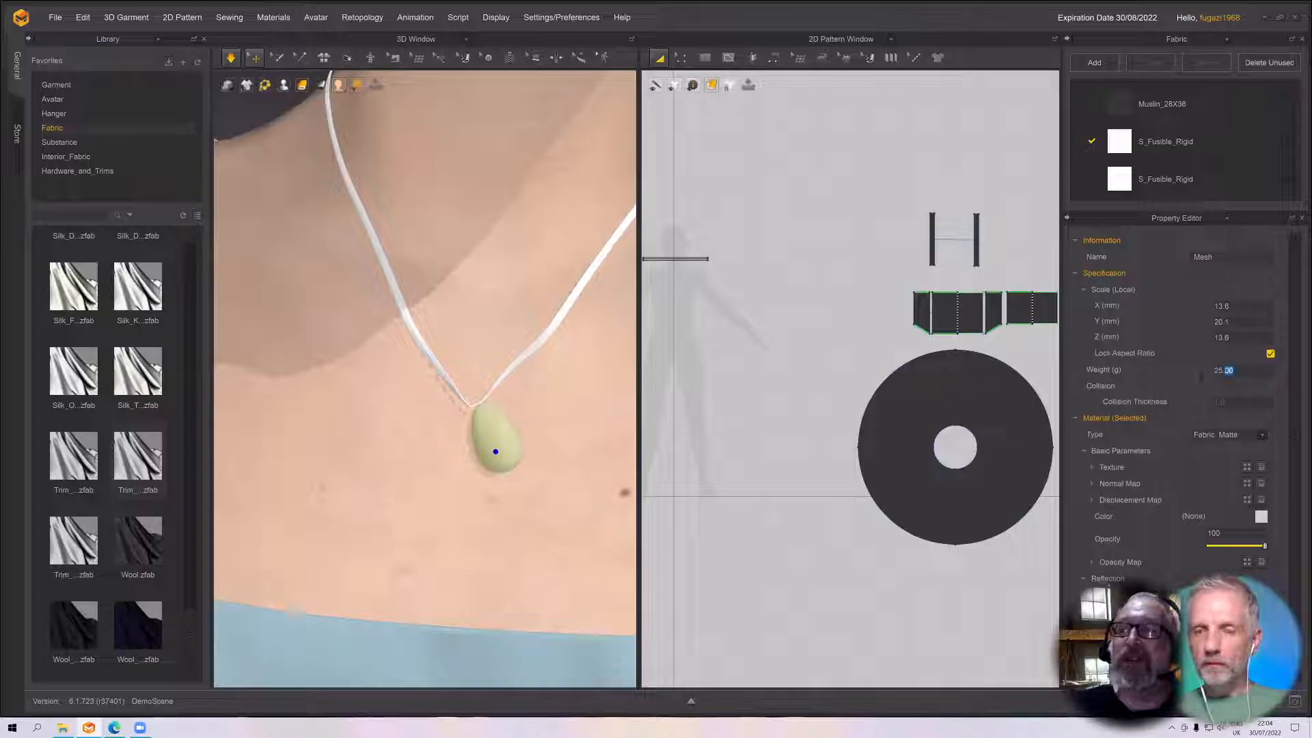
Set the drop trim's weight to 10 g and check how the simulated necklace settles on the chest from several angles
left_click_drag(1233, 369, 1194, 380)
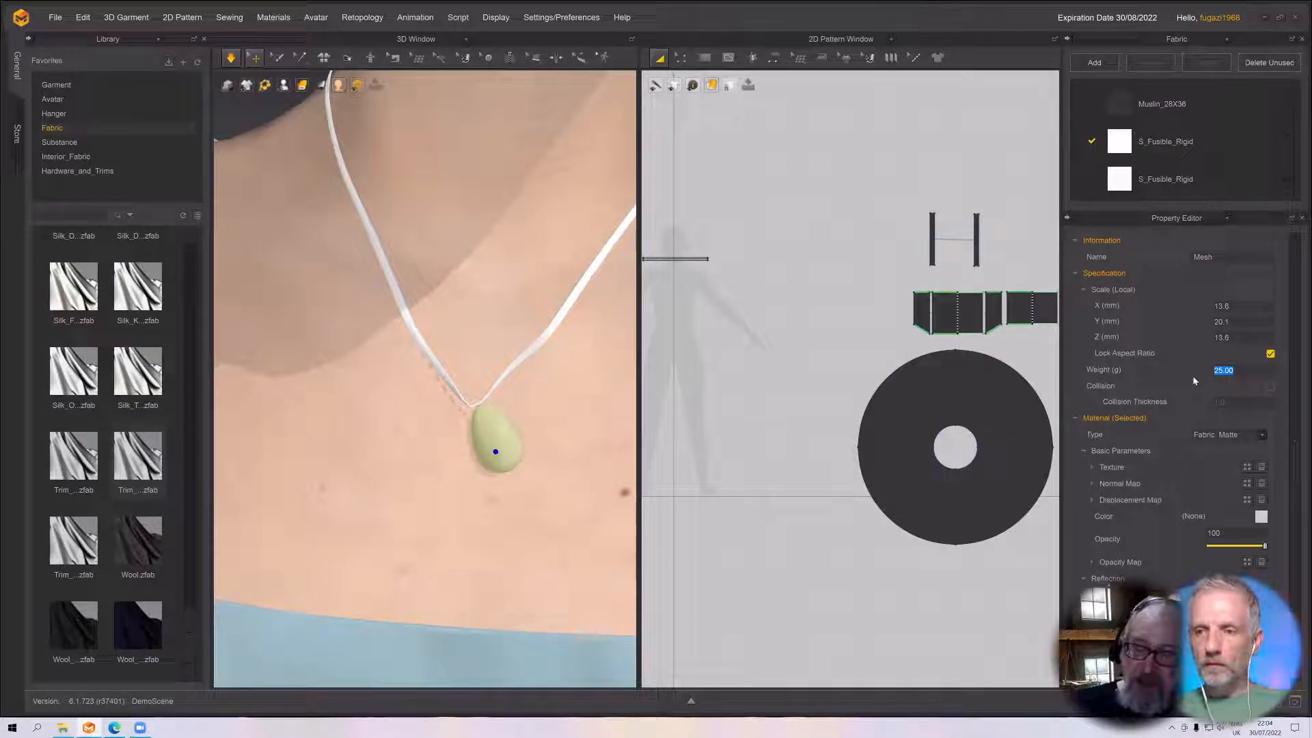
type("10")
key("Return")
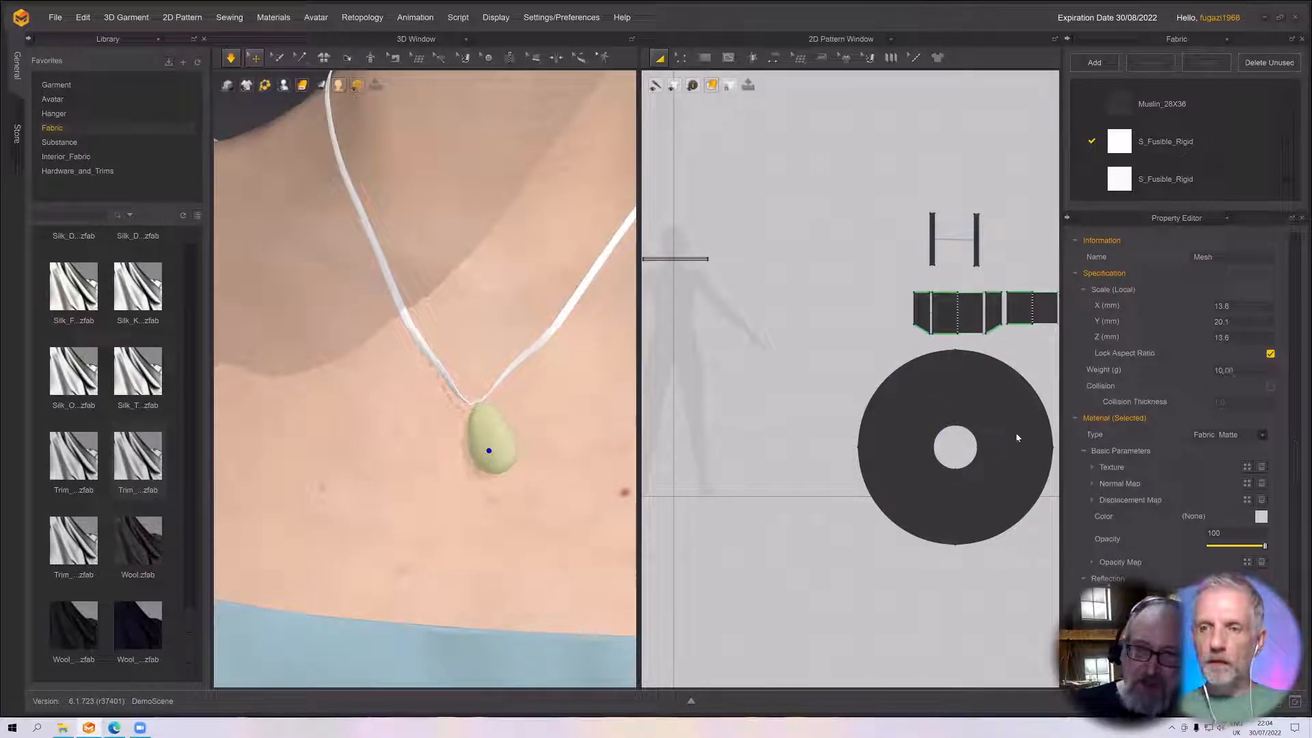
left_click(265, 445)
key("q")
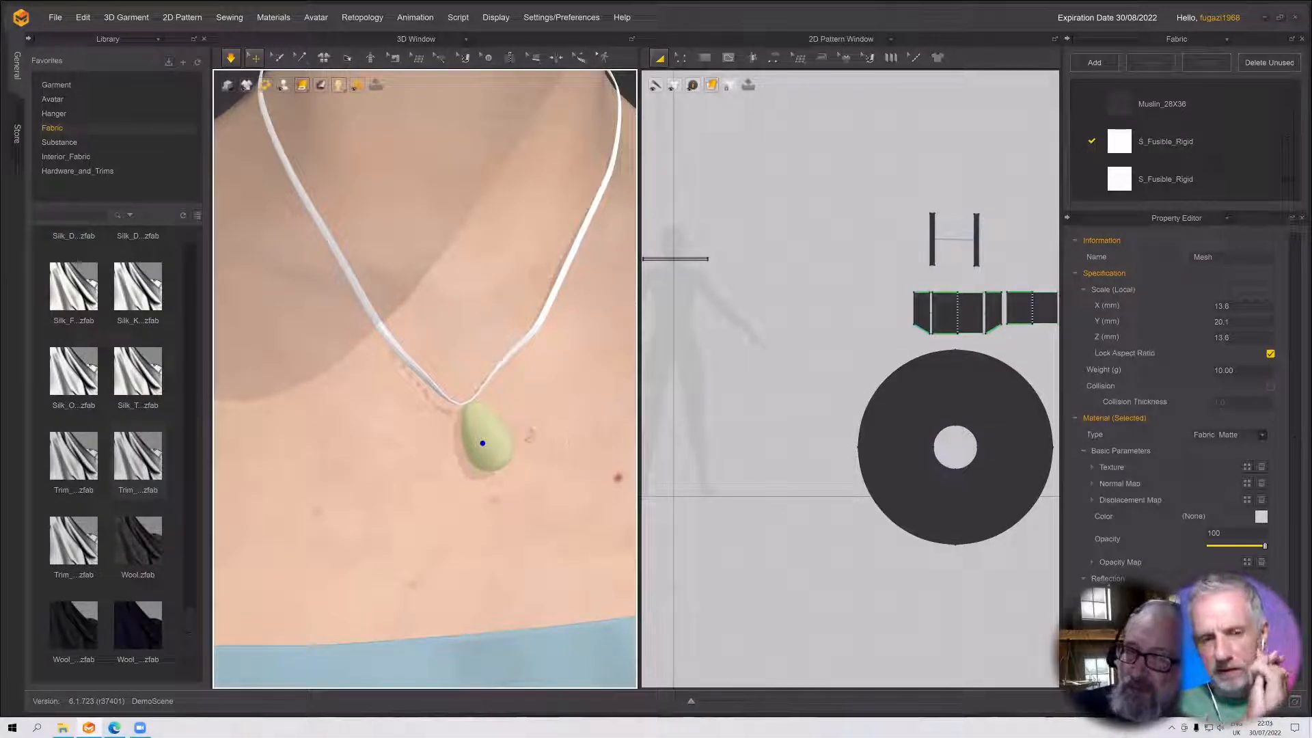
right_click_drag(482, 443, 525, 431)
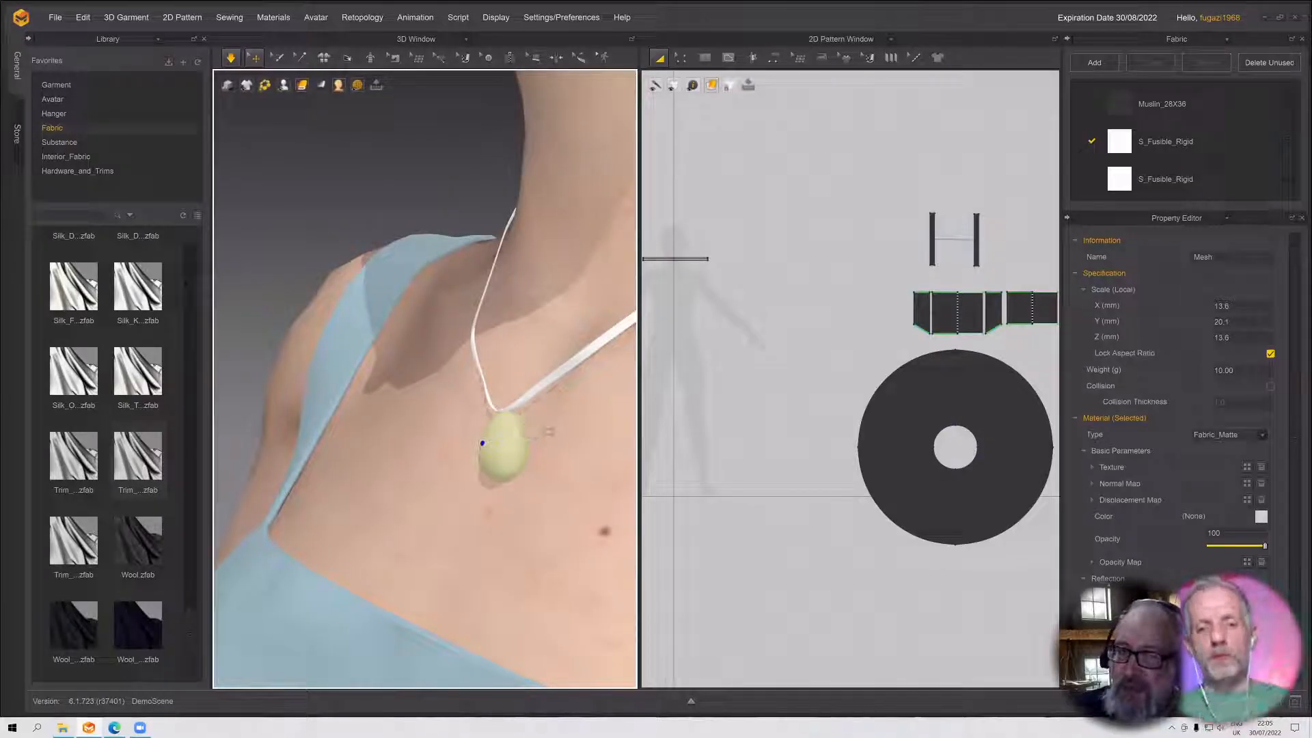
right_click_drag(566, 428, 559, 463)
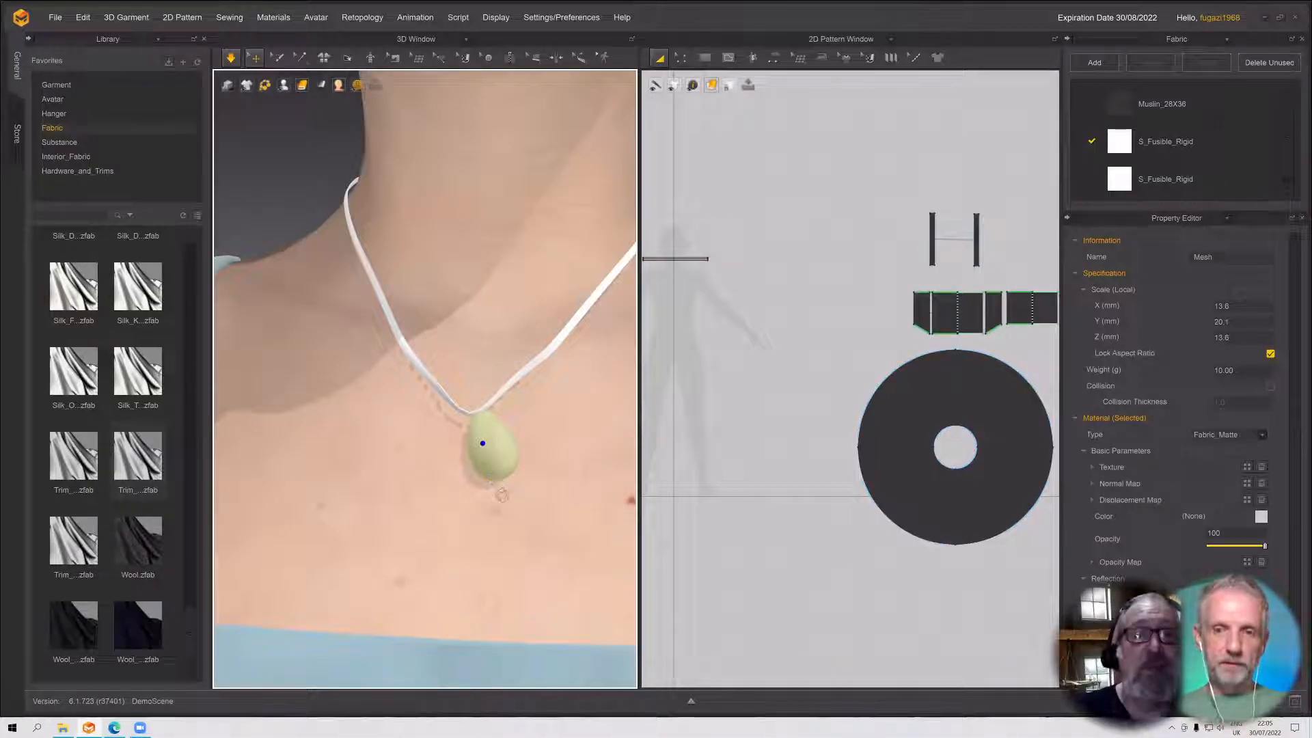
right_click_drag(462, 484, 576, 480)
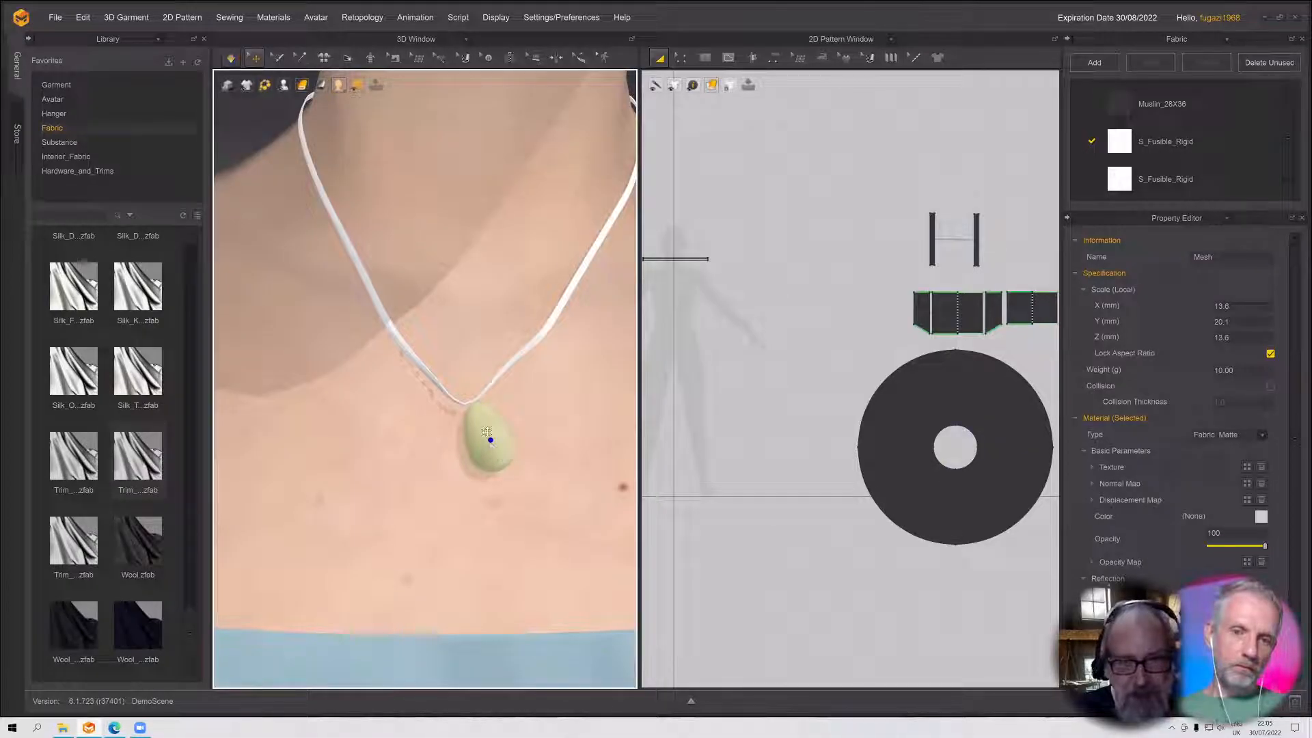
Select the drop trim and switch the transform gizmo to the trim's own local axes
left_click(486, 432)
mouse_move(538, 455)
right_mouse_down()
mouse_move(514, 442)
mouse_move(593, 419)
right_mouse_up()
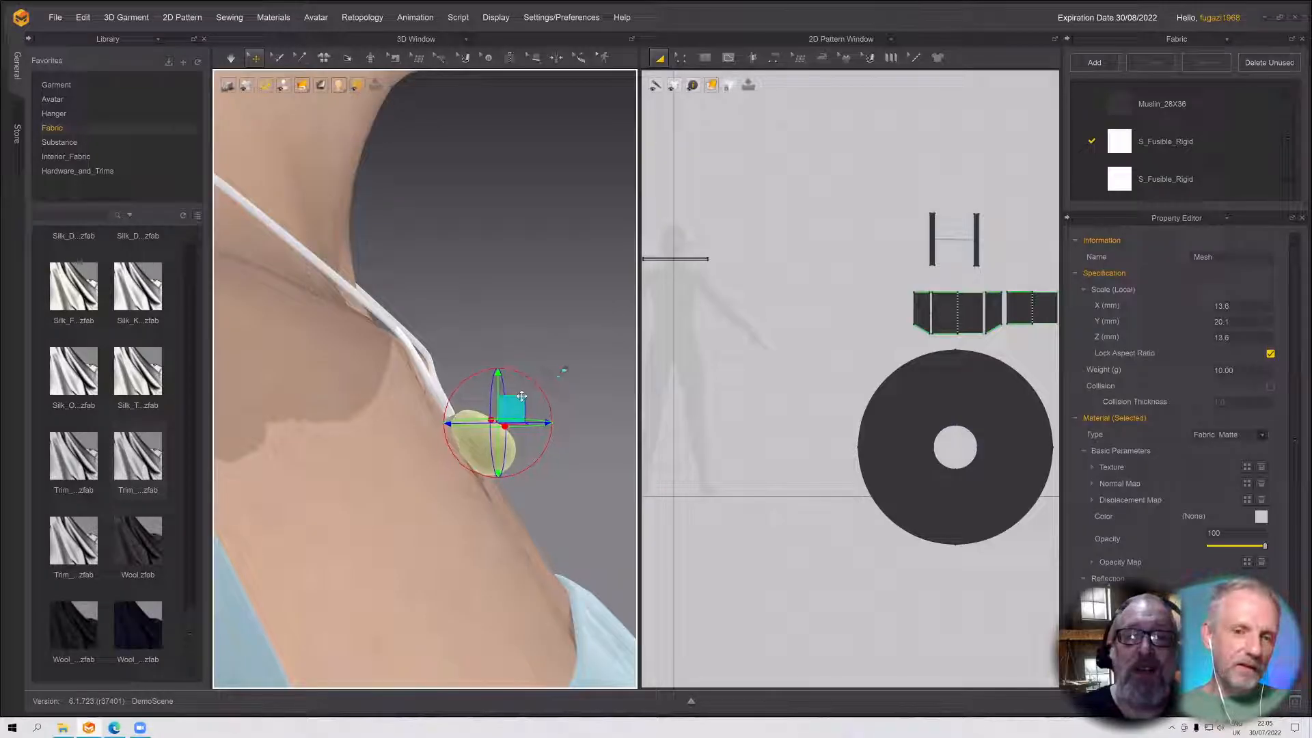
right_click_drag(509, 405, 463, 433)
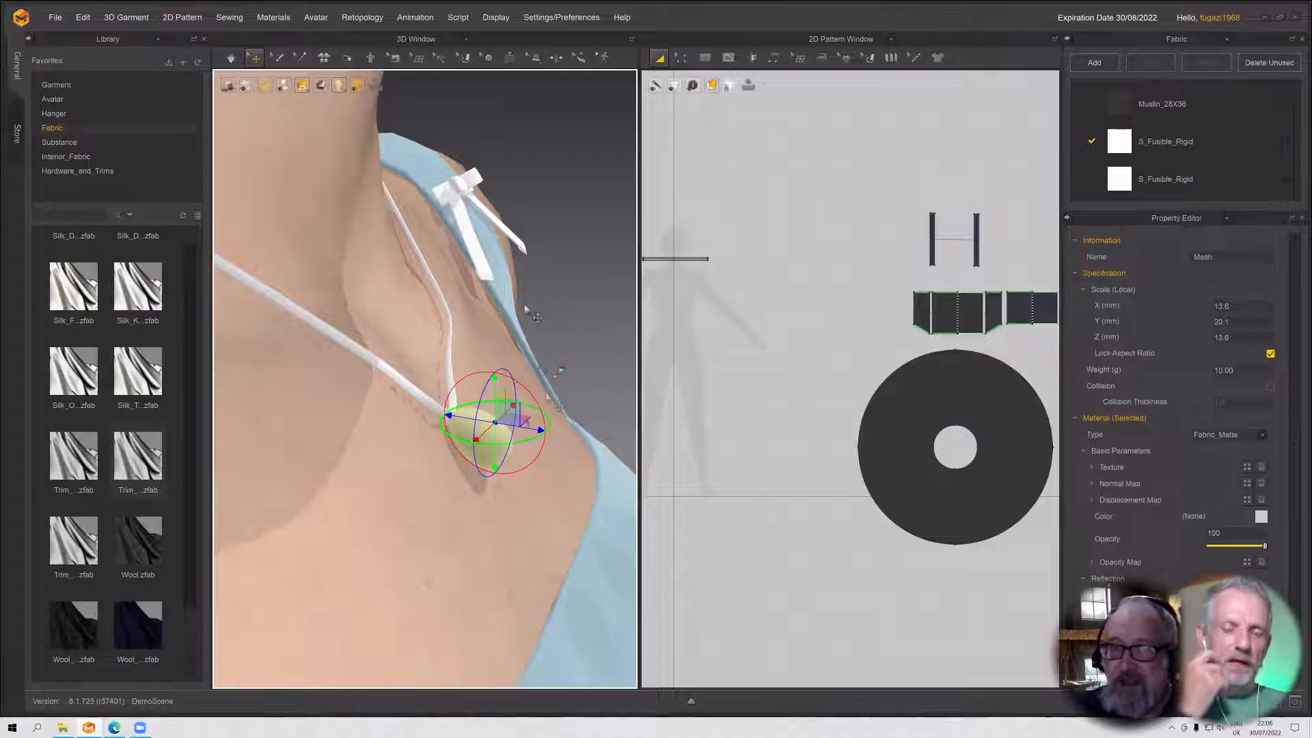
right_click_drag(526, 309, 543, 367)
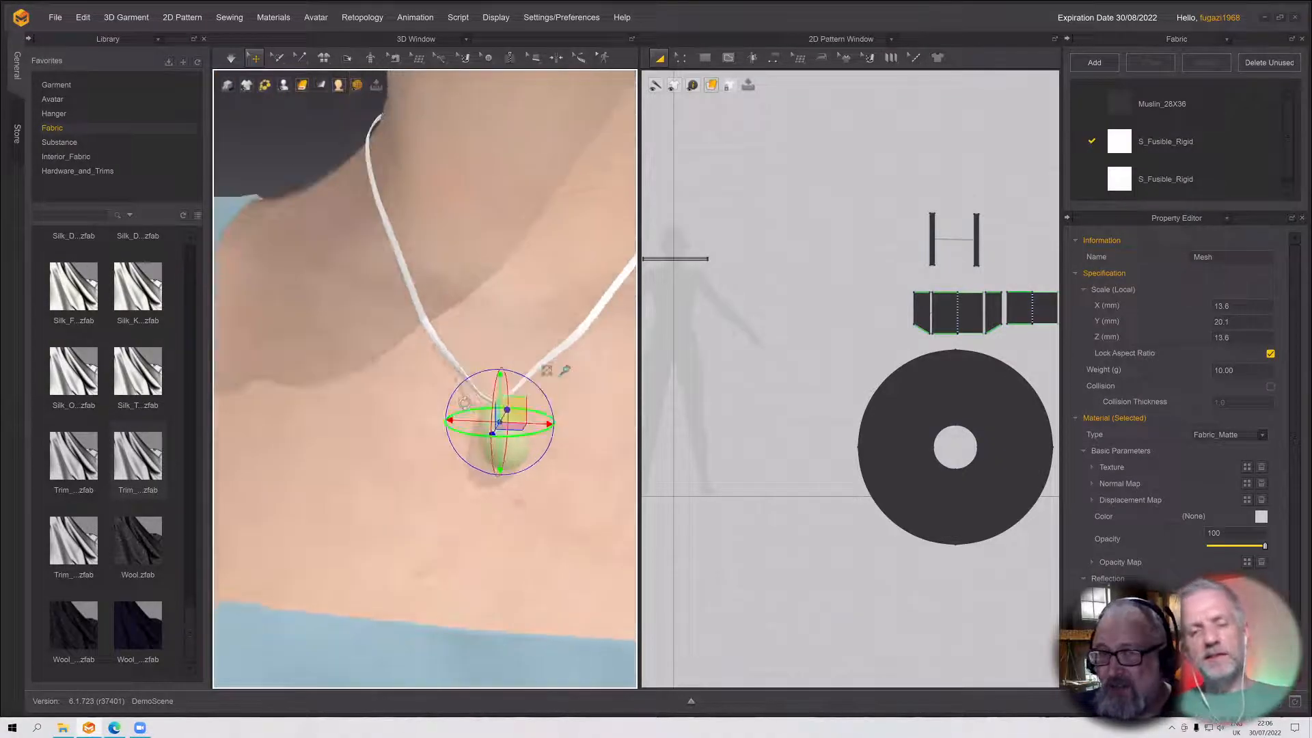
right_click_drag(463, 402, 528, 320)
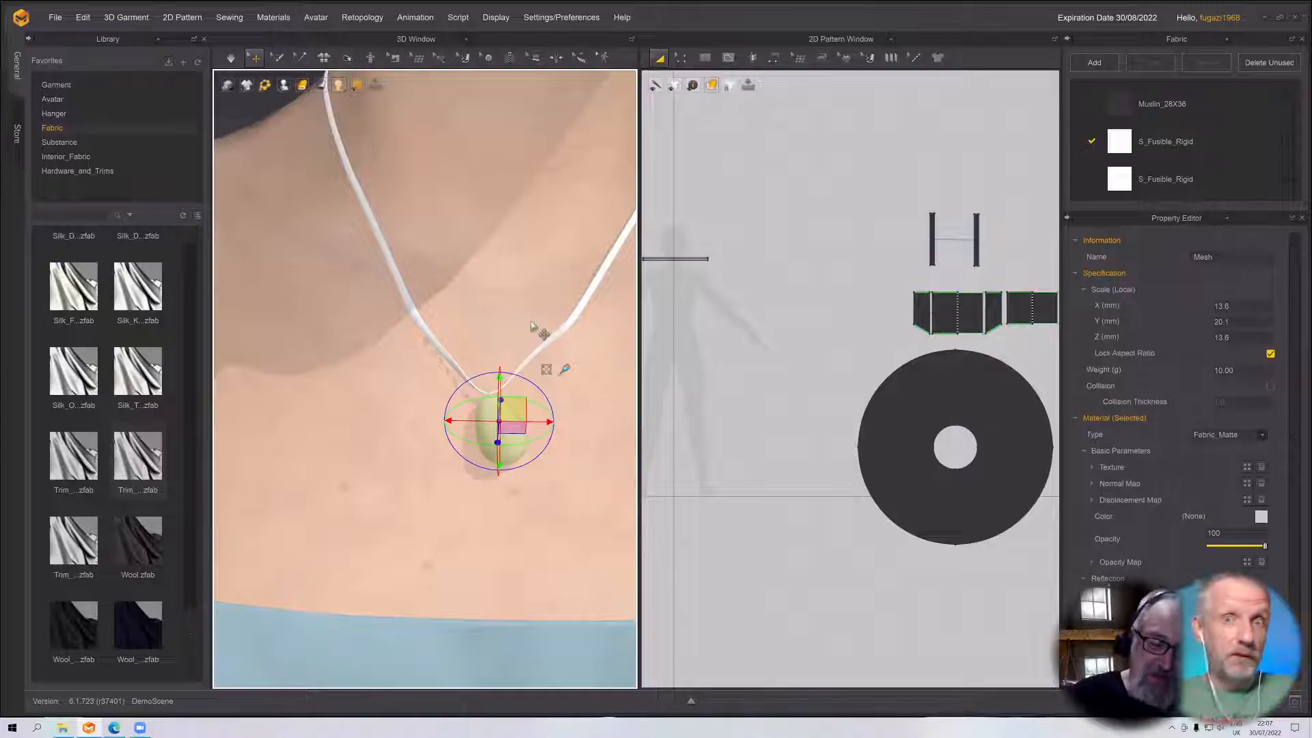
right_click_drag(512, 479, 551, 429)
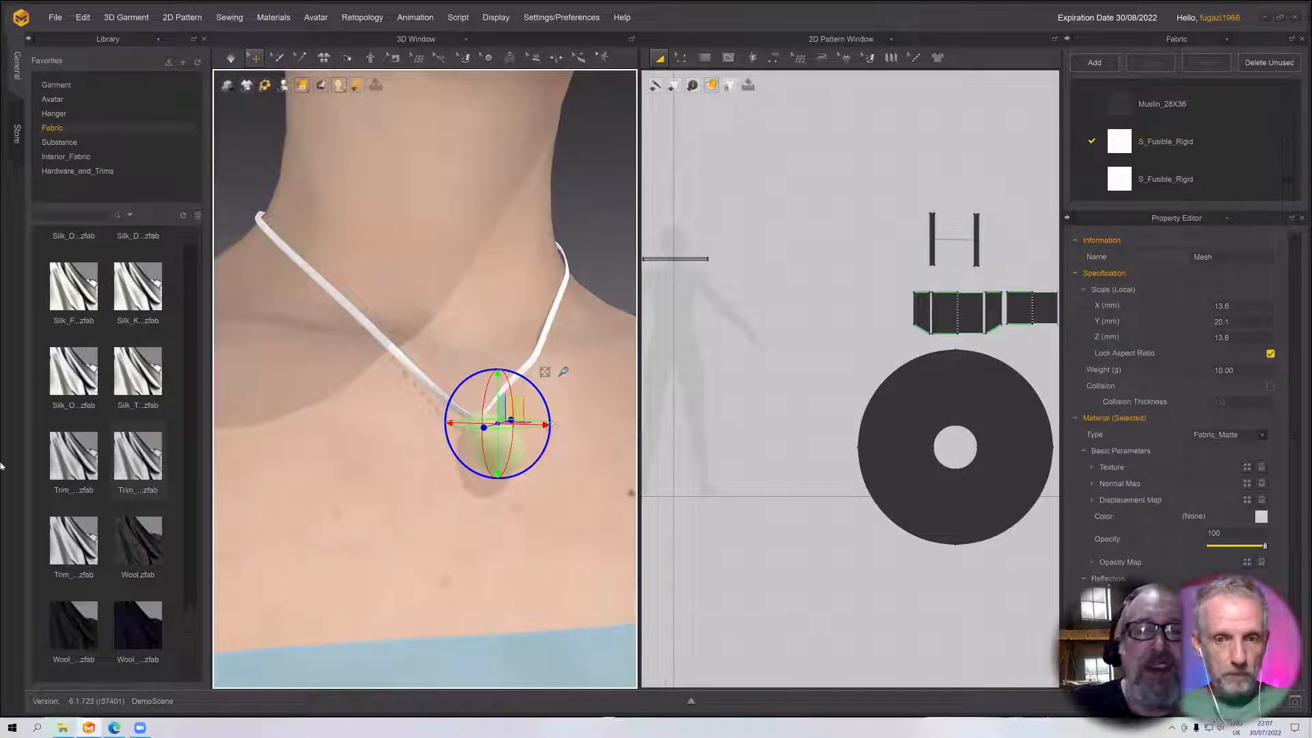
right_click_drag(2, 465, 469, 488)
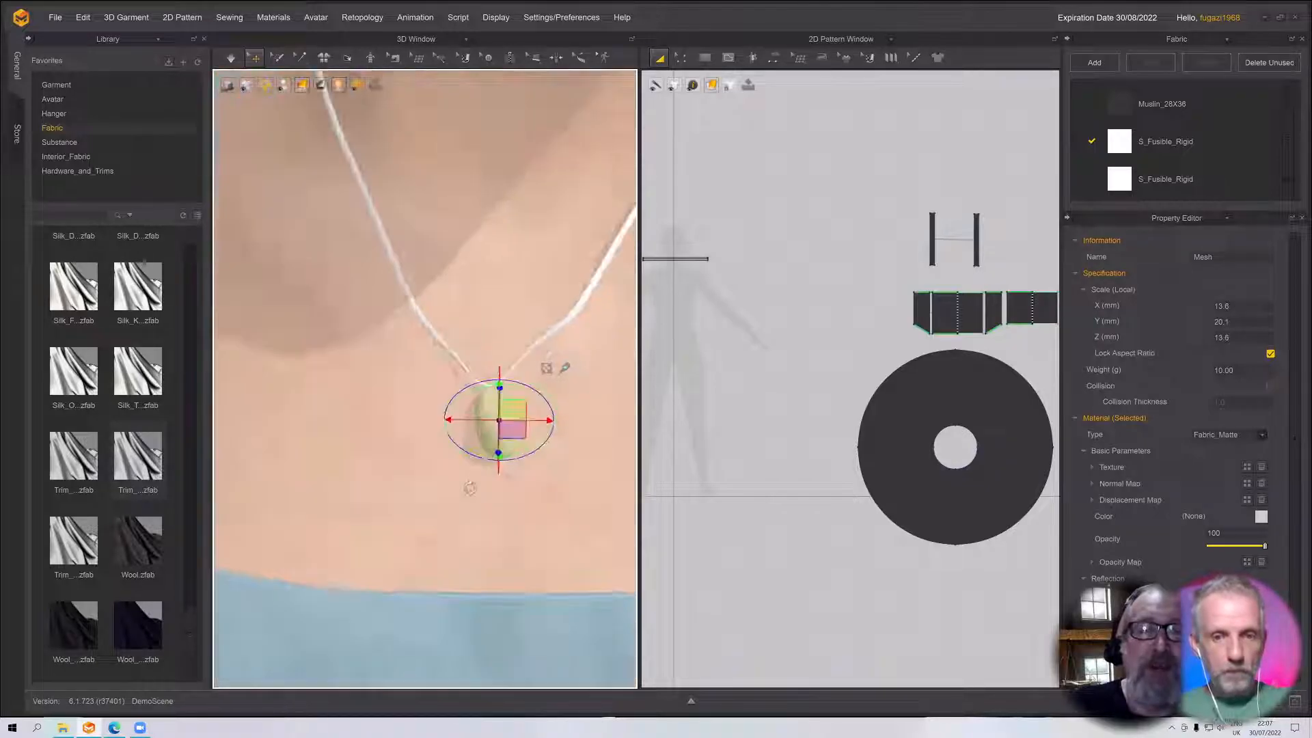
left_click(540, 18)
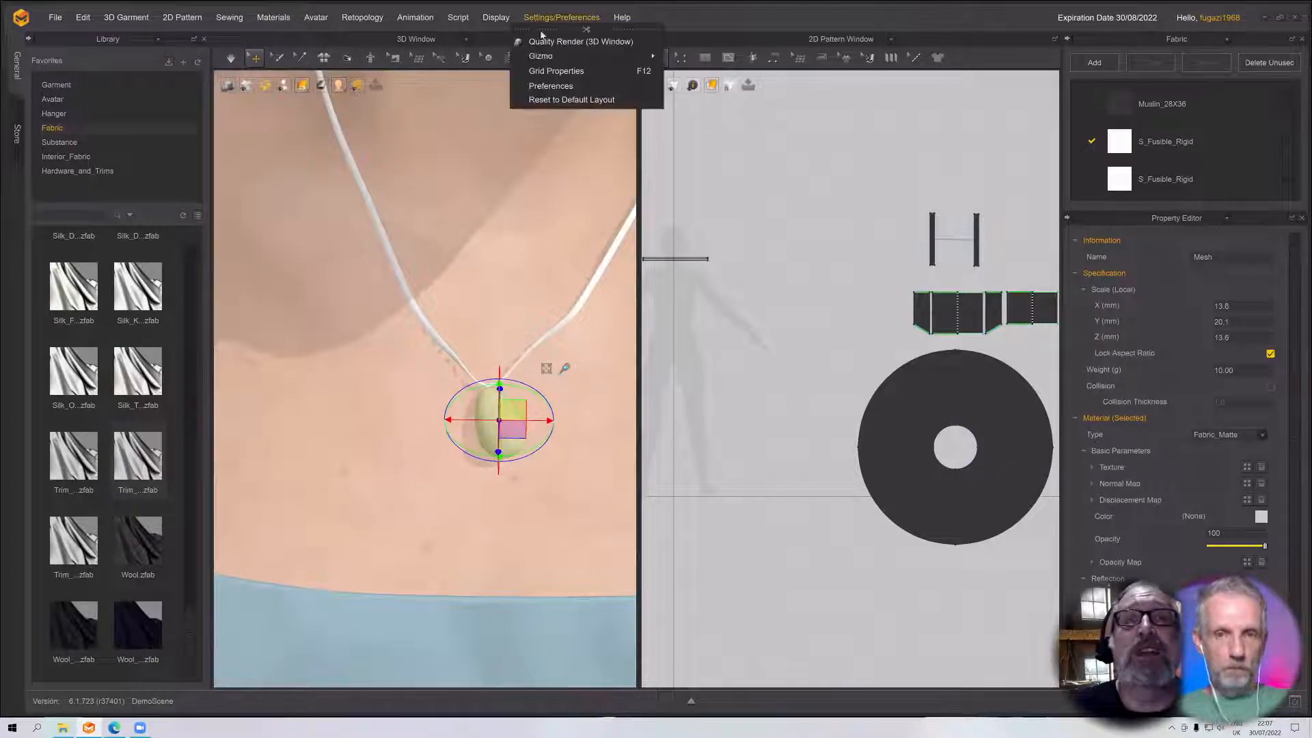
mouse_move(546, 56)
left_click(700, 70)
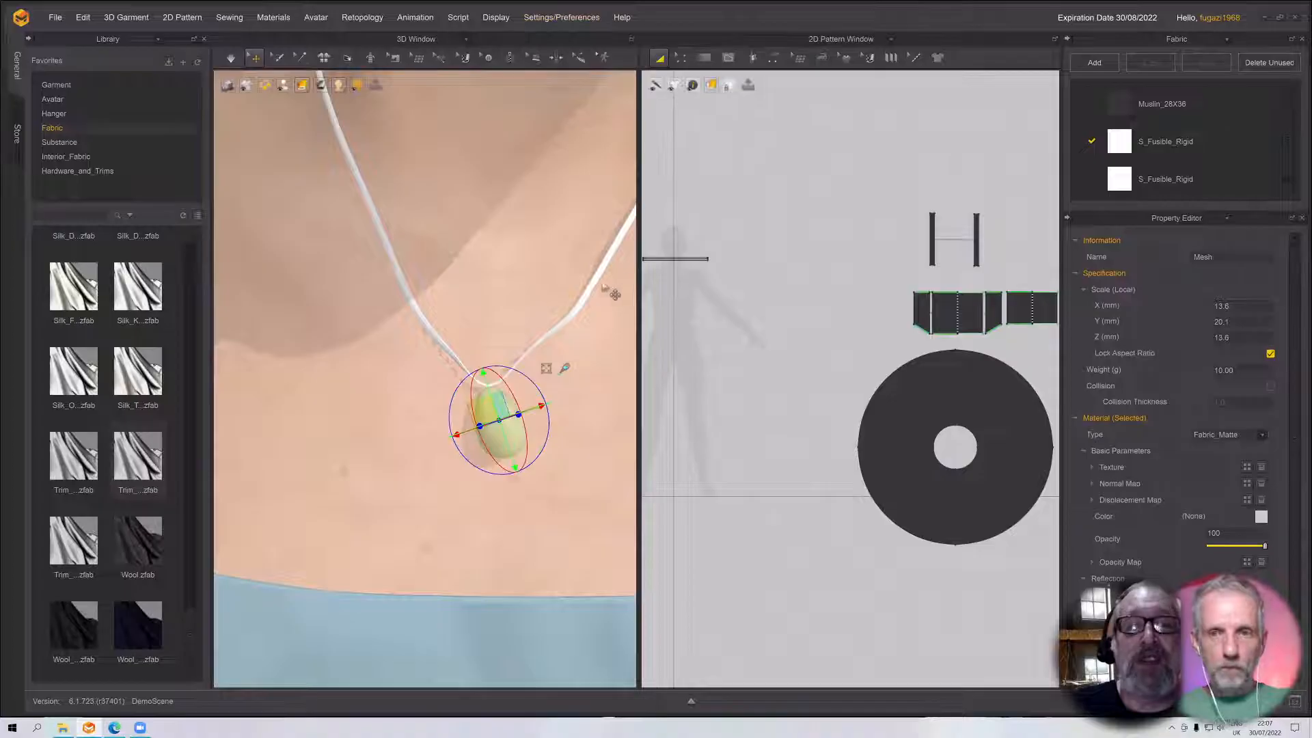
Rotate the drop trim slightly with the gizmo to straighten it below the ribbon
right_click_drag(605, 288, 589, 258)
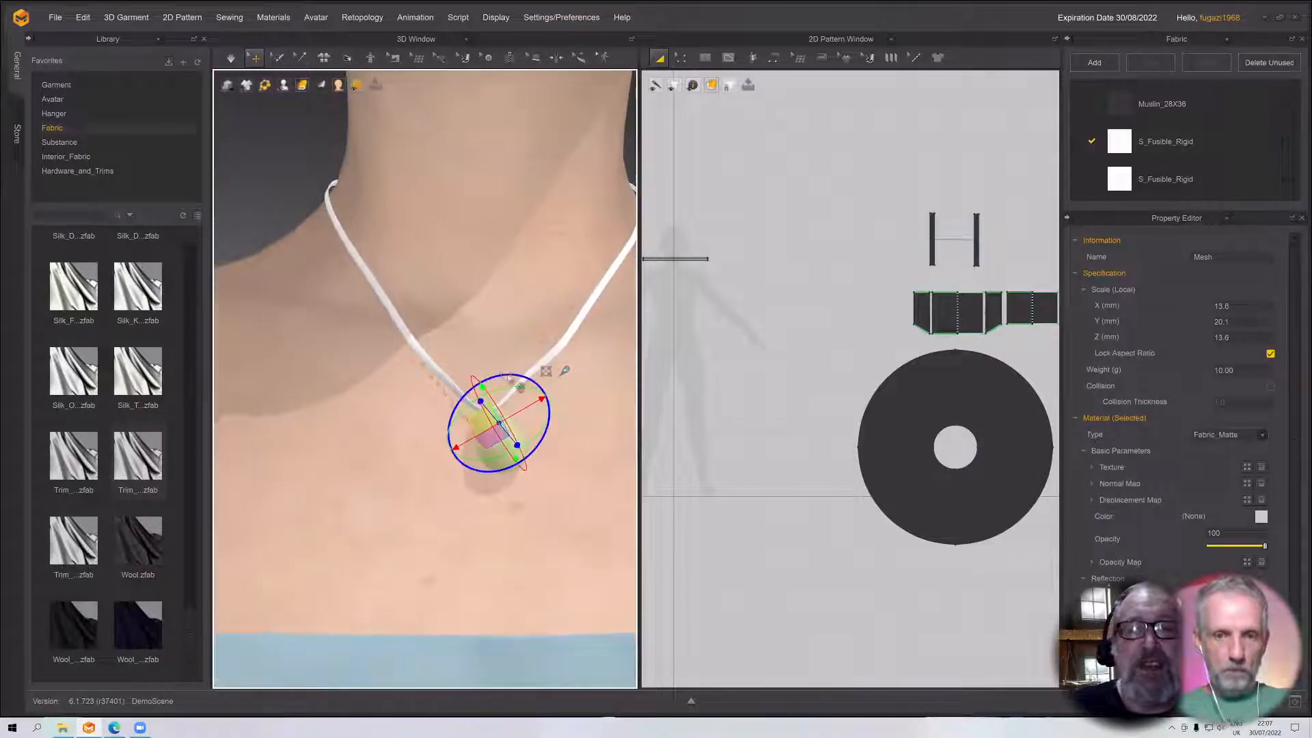
left_click_drag(521, 387, 513, 388)
right_click_drag(523, 386, 537, 380)
left_click_drag(541, 383, 543, 386)
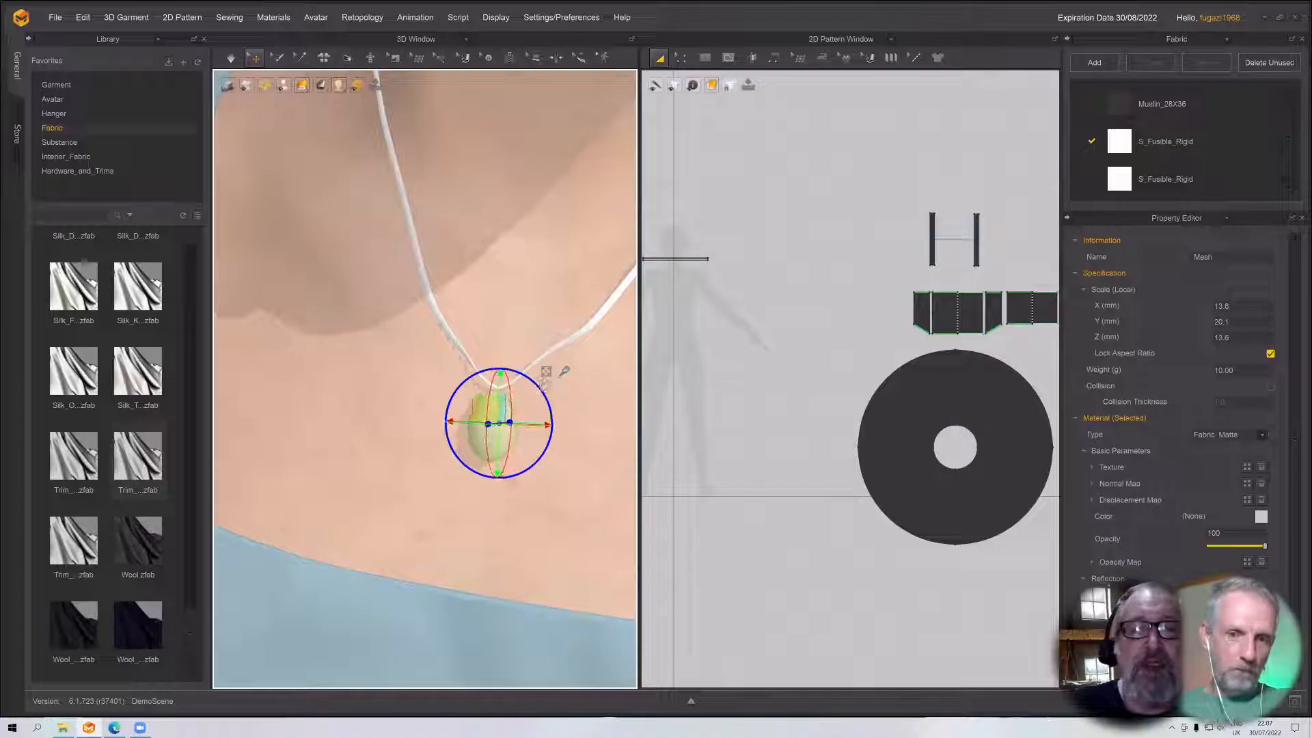
Examine the avatar's skin offset and the properties of the neck ribbon, front bodice and circular skirt patterns
mouse_move(550, 397)
right_mouse_down()
mouse_move(618, 314)
mouse_move(634, 360)
mouse_move(606, 459)
mouse_move(556, 372)
mouse_move(625, 373)
mouse_move(550, 360)
mouse_move(555, 410)
mouse_move(541, 405)
right_mouse_up()
scroll(542, 405, "up", 3)
left_click(527, 341)
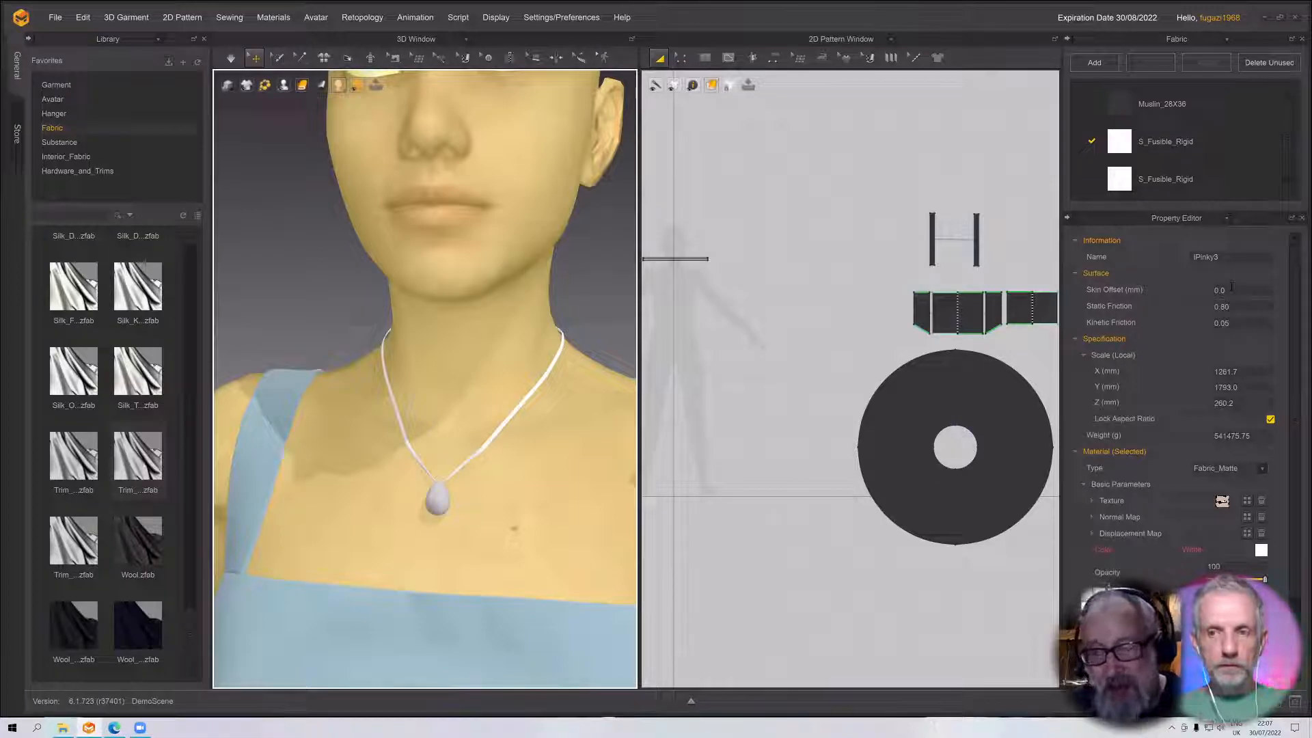
left_click(521, 407)
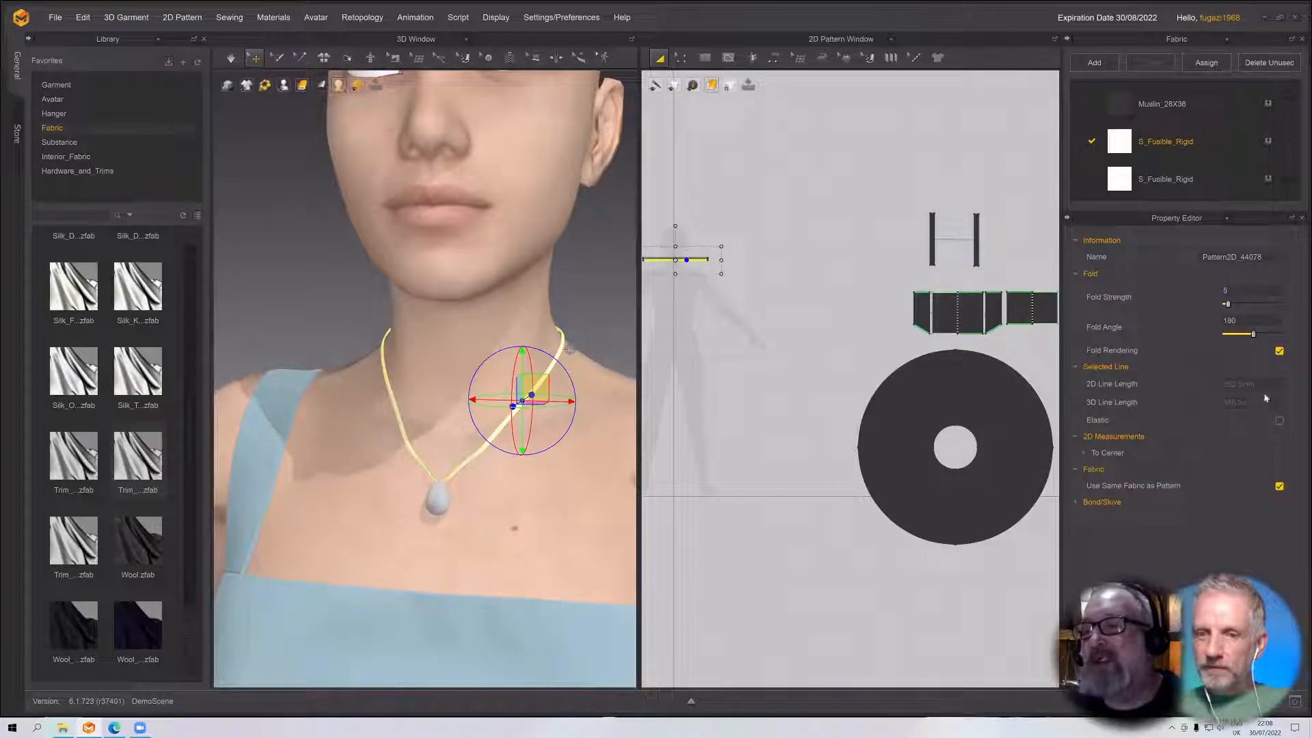
left_click(749, 346)
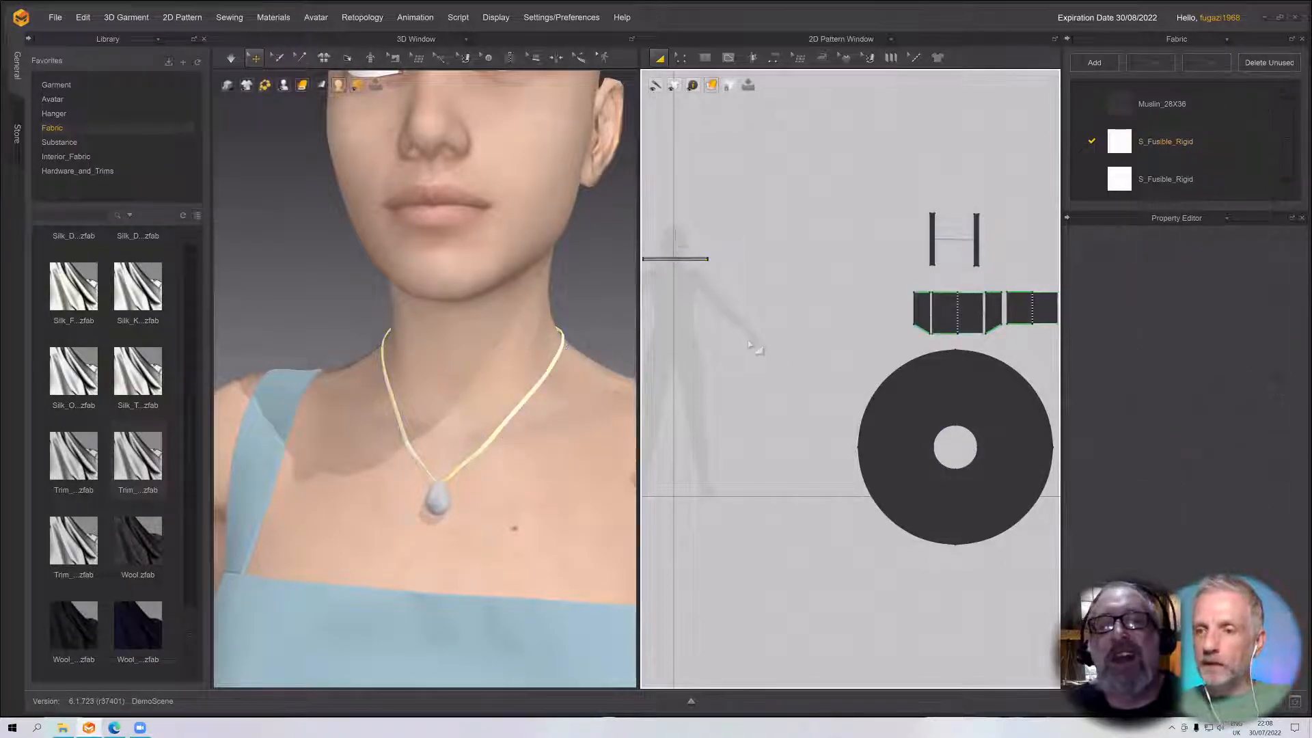
left_click(561, 631)
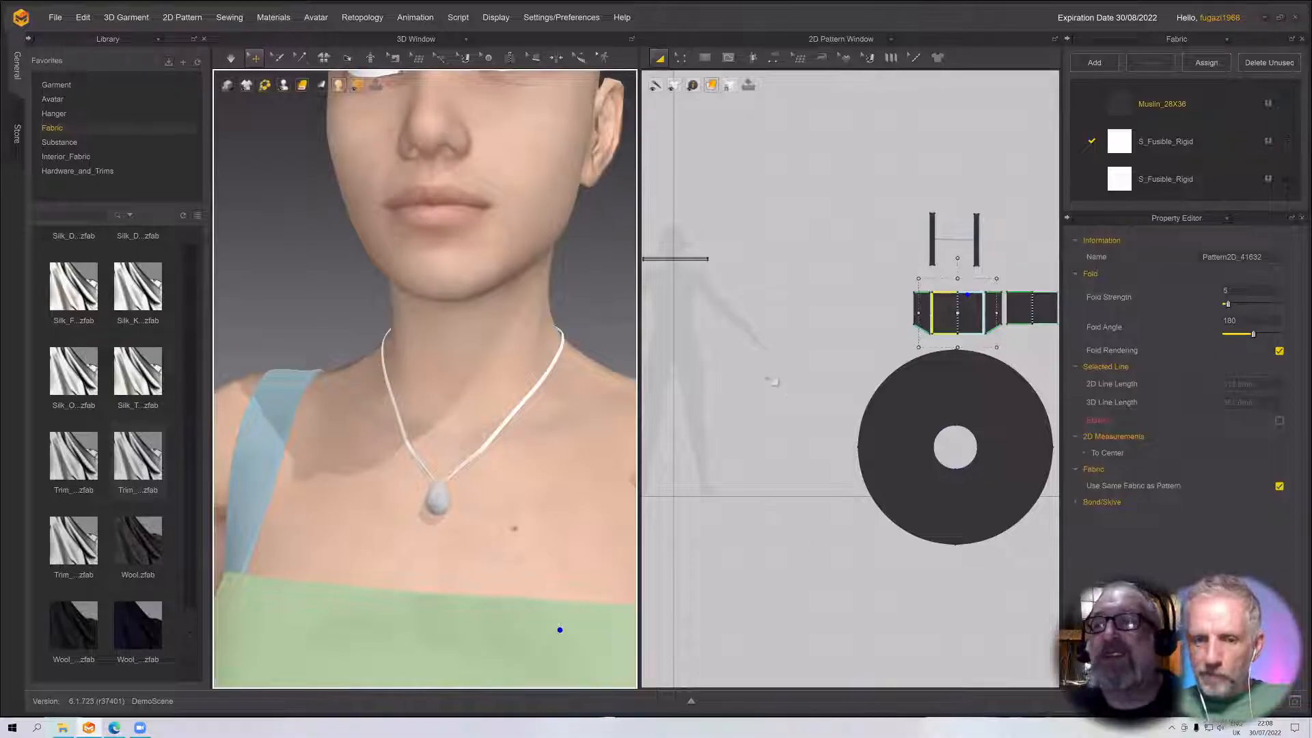
left_click(895, 378)
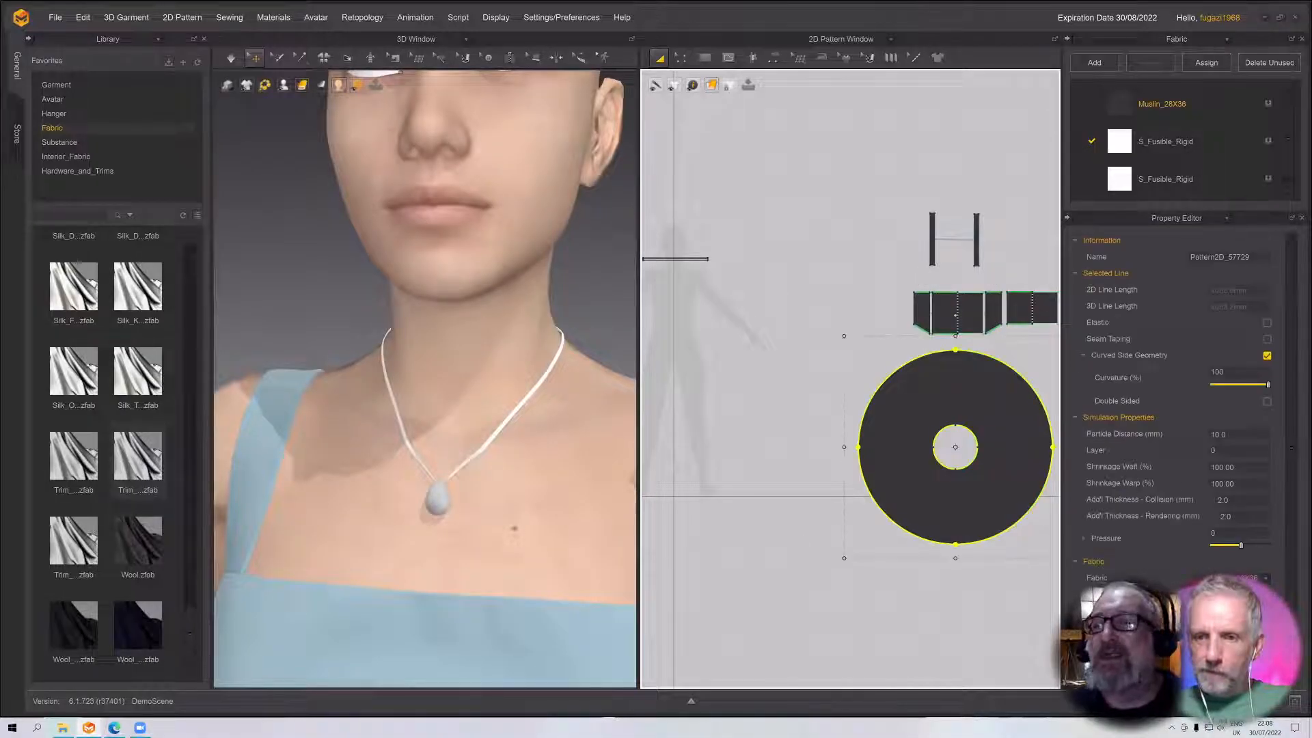
Set the neck ribbon's additional collision thickness to 0.0 mm
left_click(523, 406)
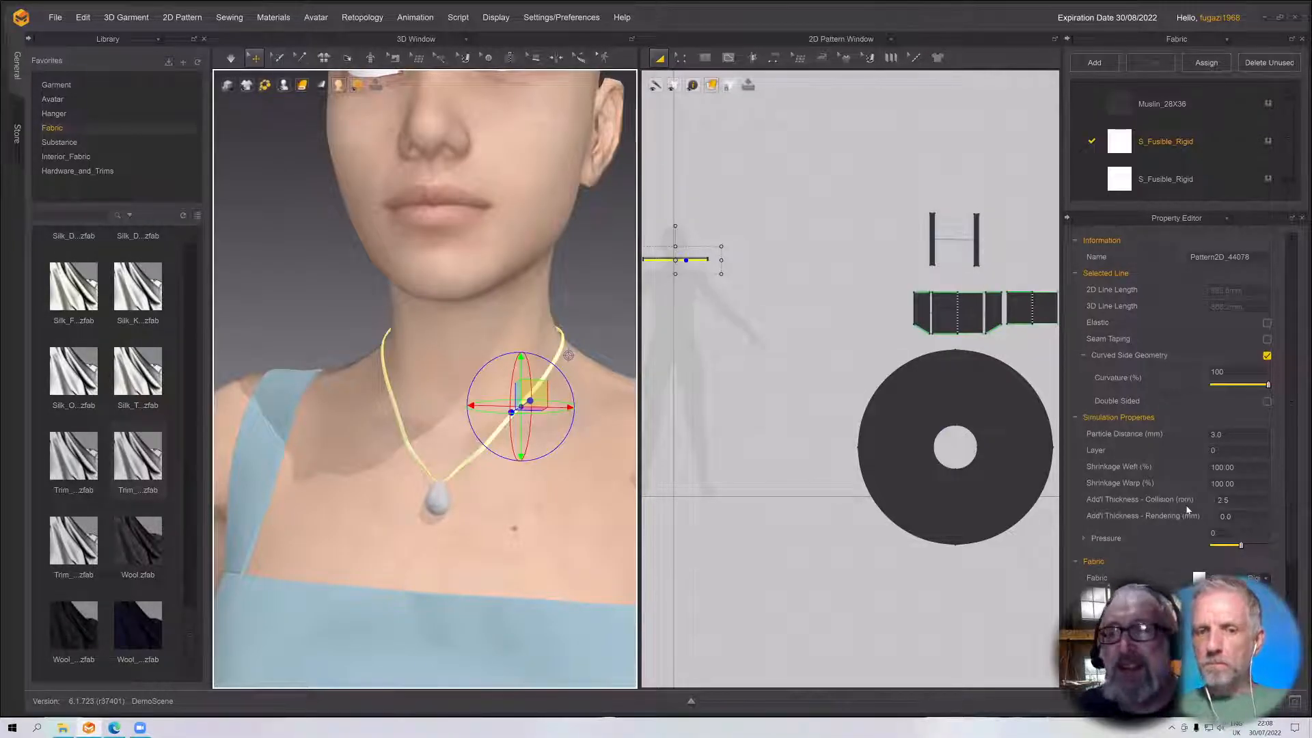
double_click(1224, 499)
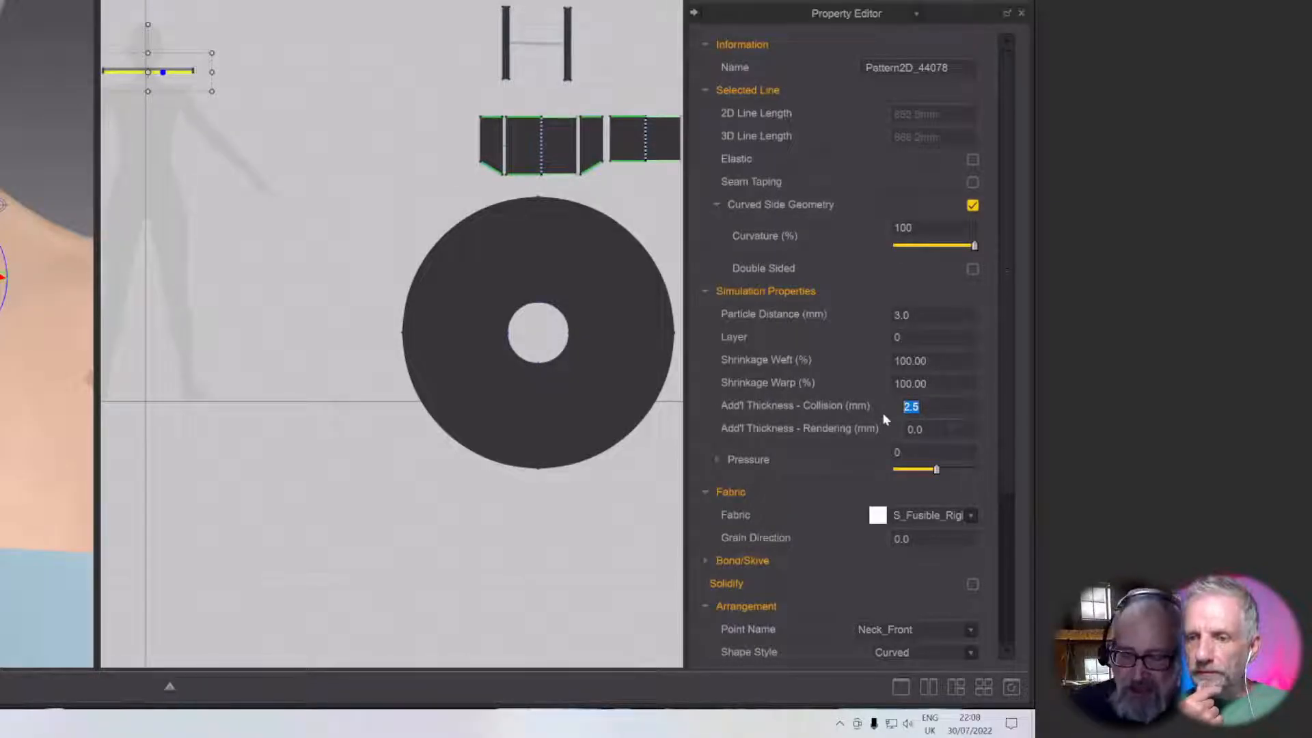
type("0.0")
key("Return")
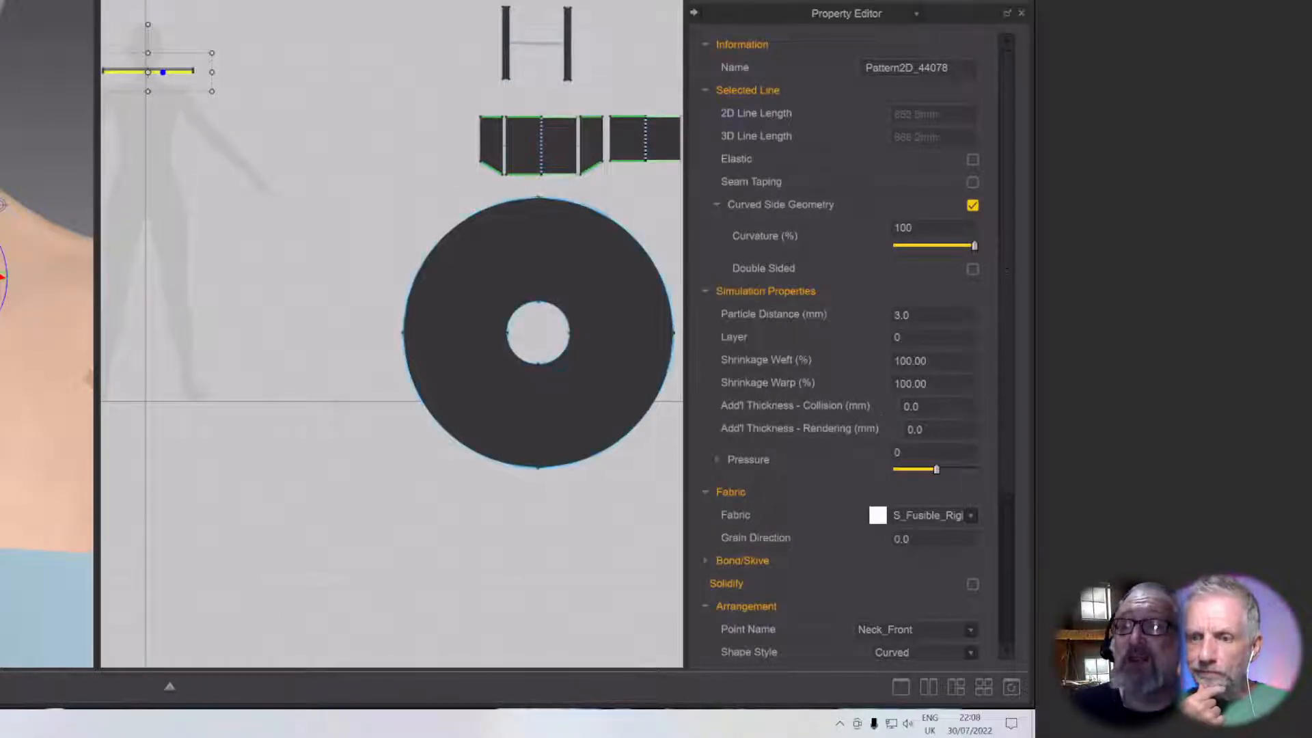
Run the simulation with the neck ribbon selected so the ribbon settles against the avatar's neck
right_click_drag(13, 270, 478, 409)
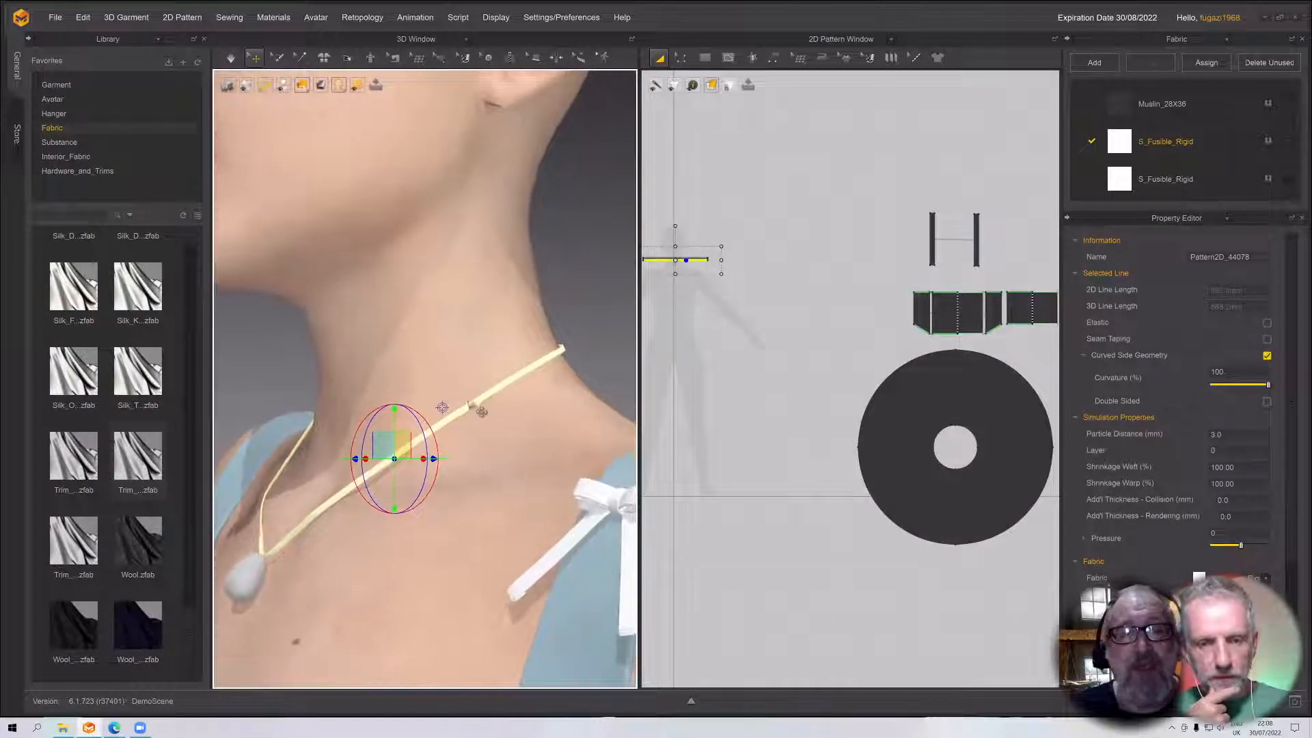
left_click(515, 429)
left_click(562, 349)
key("space")
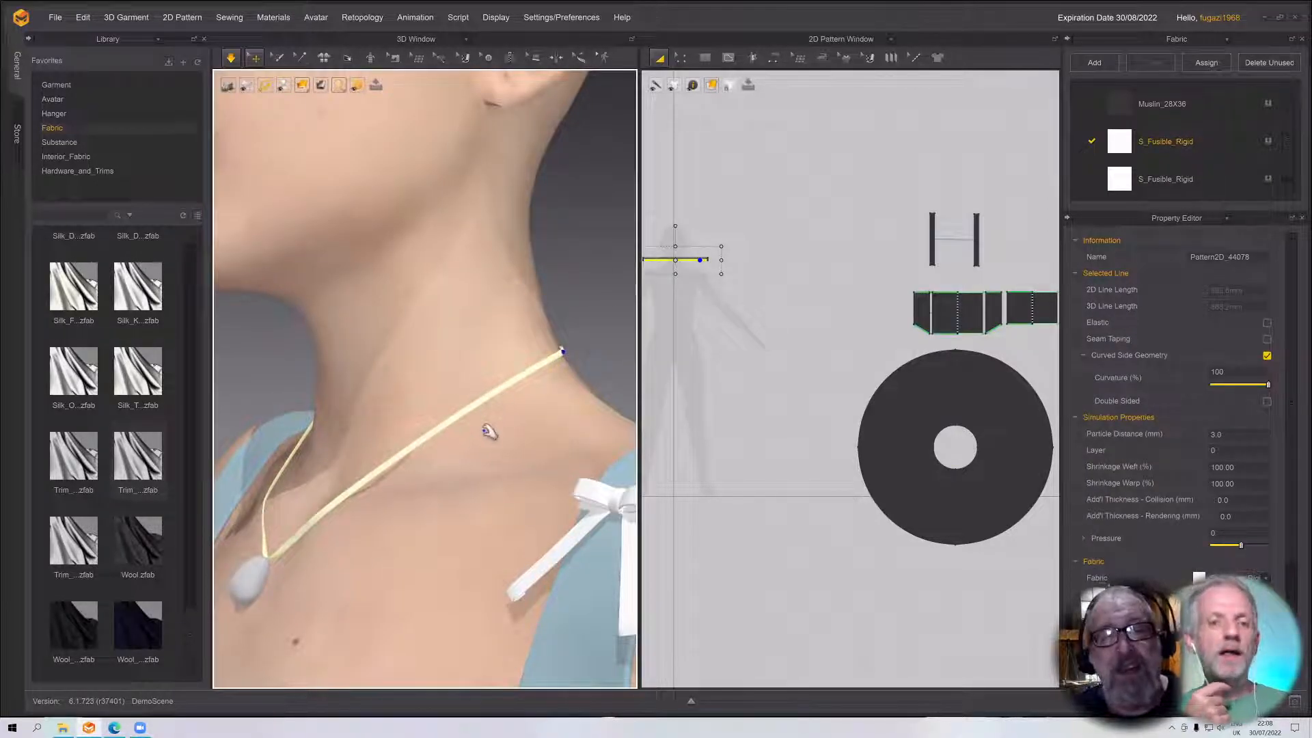
Select the drop trim, restart the simulation and check how the ribbon and pendant rest on the neck and chest
right_click_drag(320, 552, 266, 574)
left_click(269, 576)
key("space")
key("space")
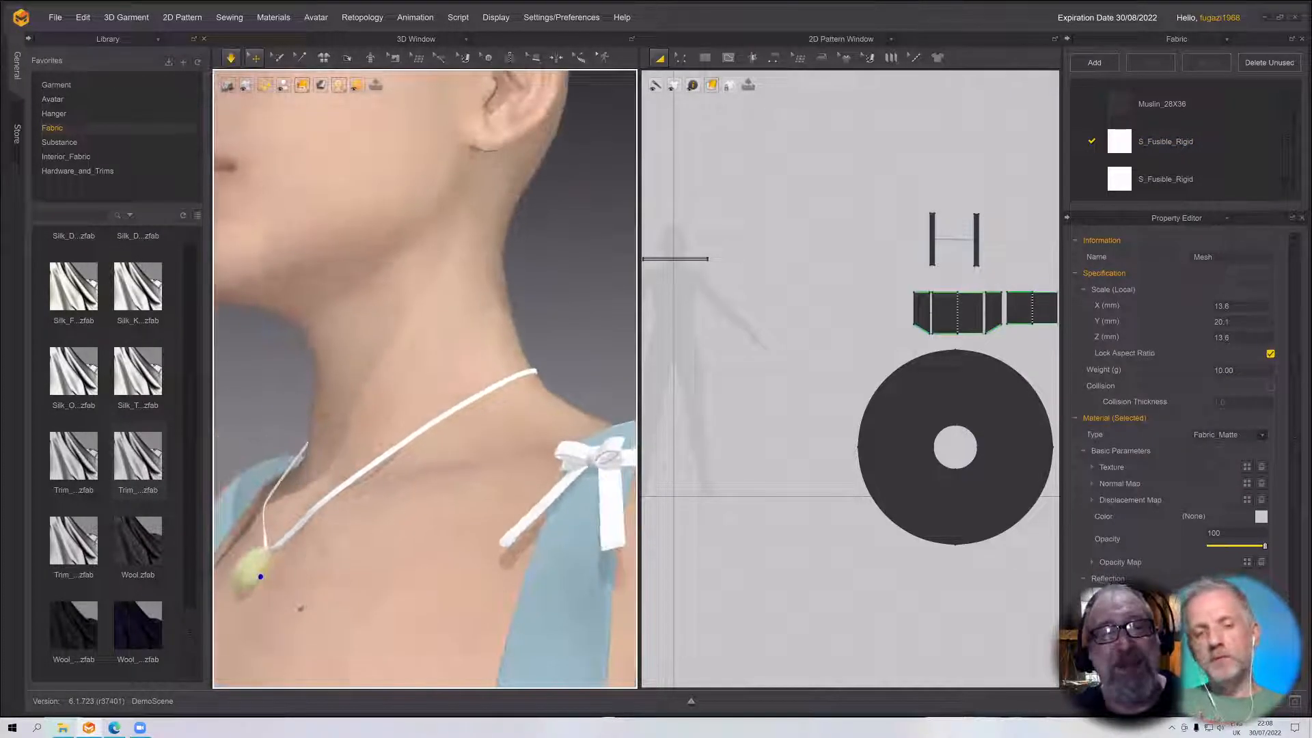
middle_click_drag(412, 509, 437, 502)
scroll(513, 482, "down", 1)
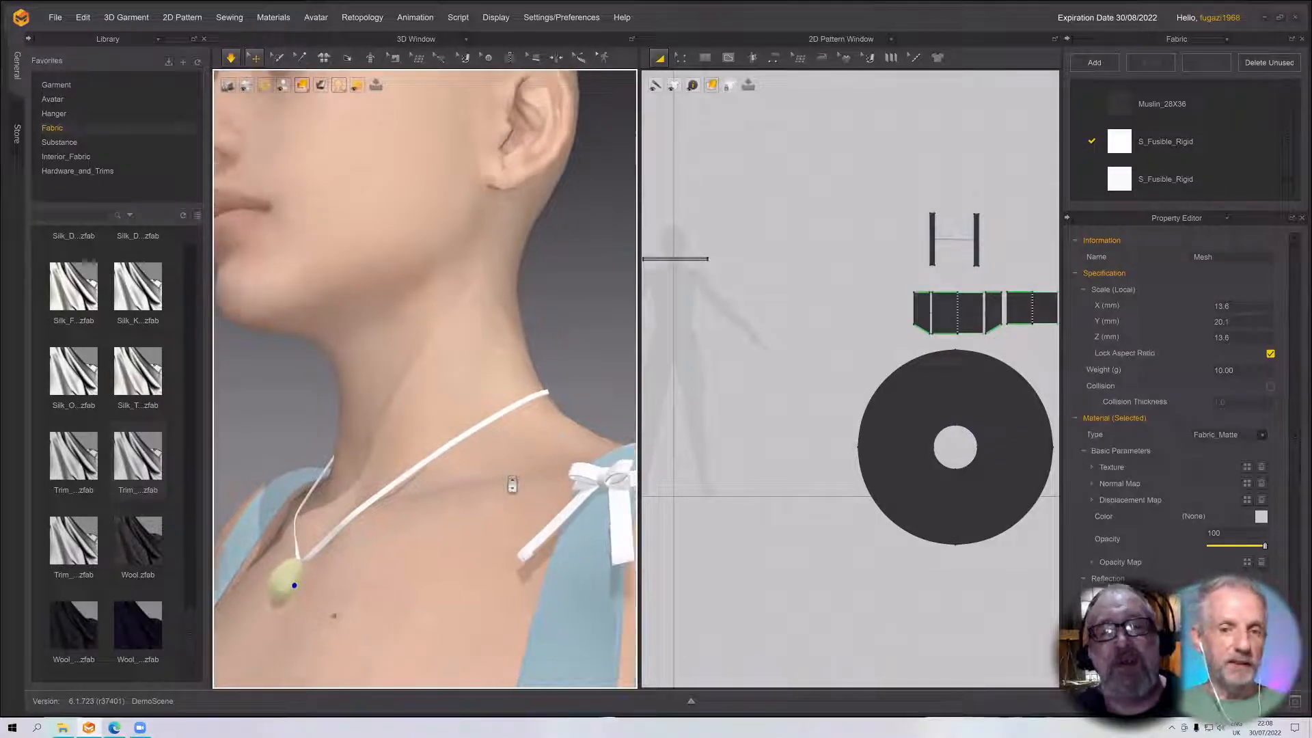
scroll(513, 479, "up", 2)
right_click_drag(508, 471, 524, 478)
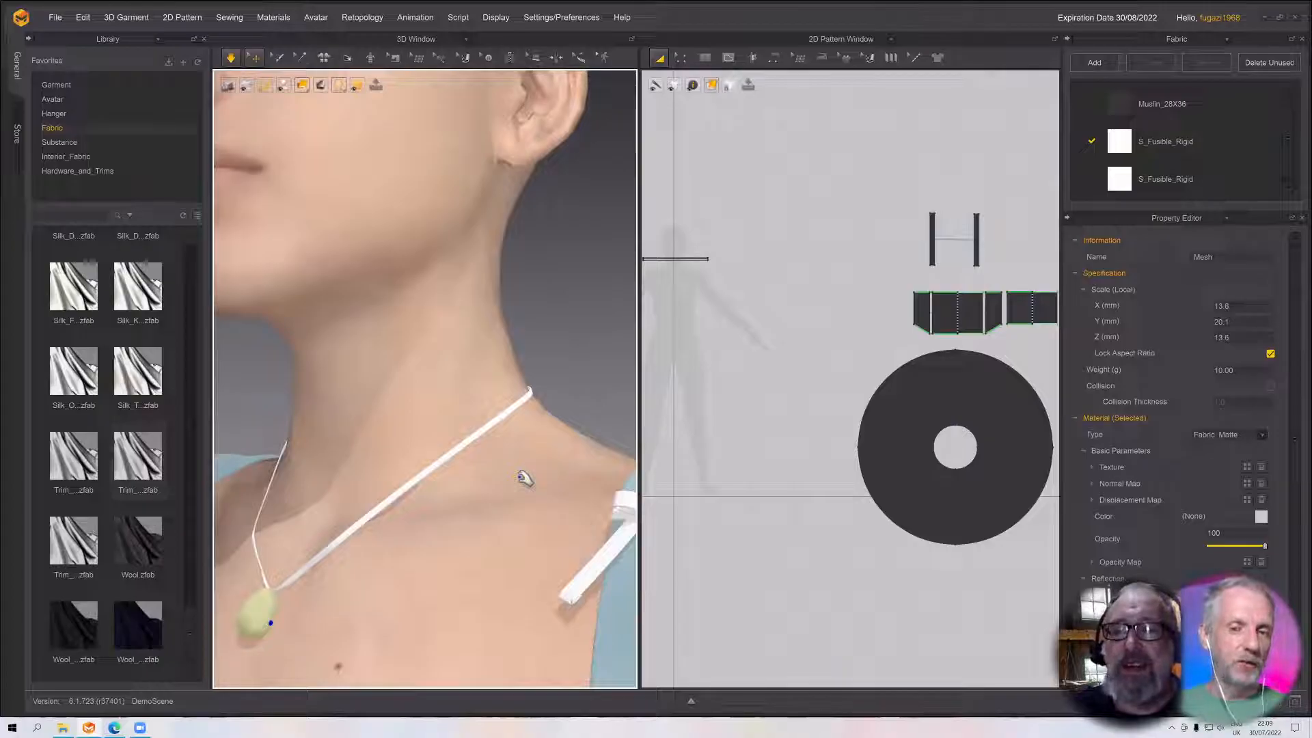
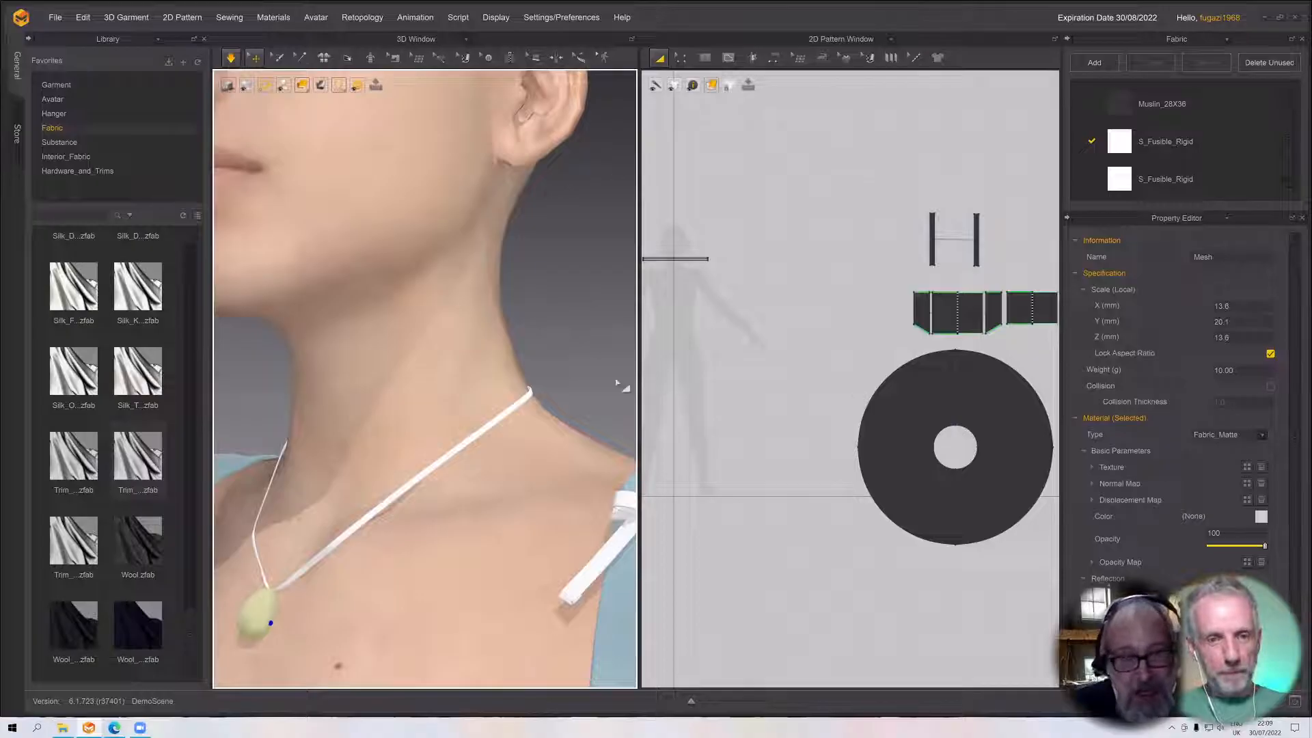
scroll(494, 480, "down", 1)
scroll(492, 477, "up", 1)
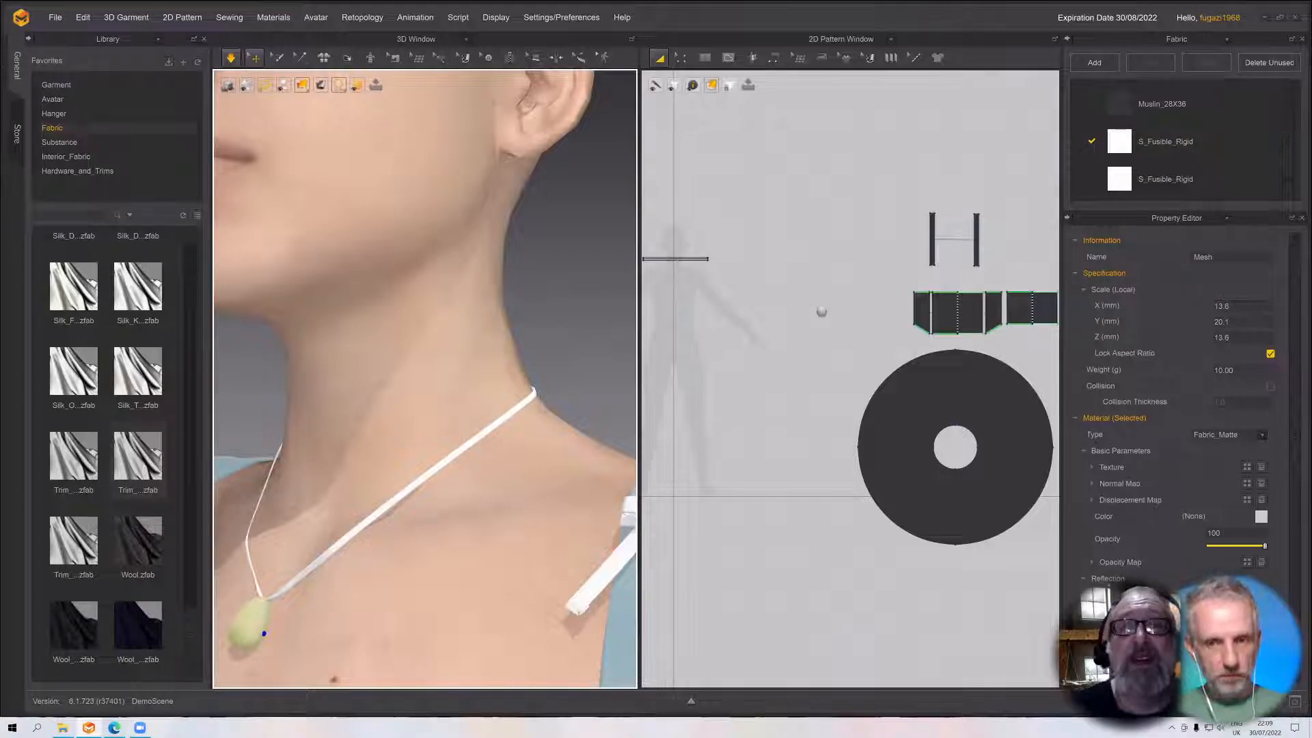
Frame the narrow neck ribbon pattern over the avatar silhouette in the 2D pattern view
scroll(802, 346, "up", 2)
scroll(803, 346, "down", 3)
scroll(802, 346, "up", 6)
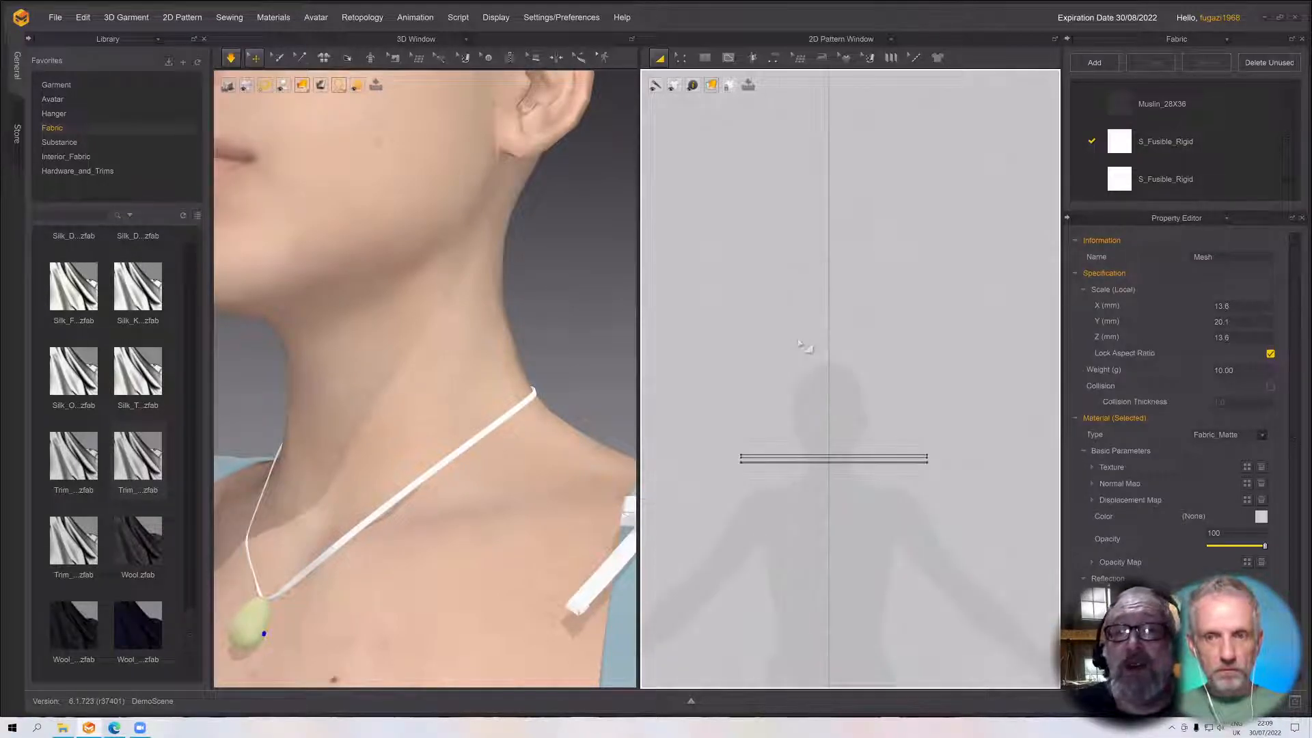
right_click_drag(804, 307, 761, 293)
scroll(808, 339, "up", 3)
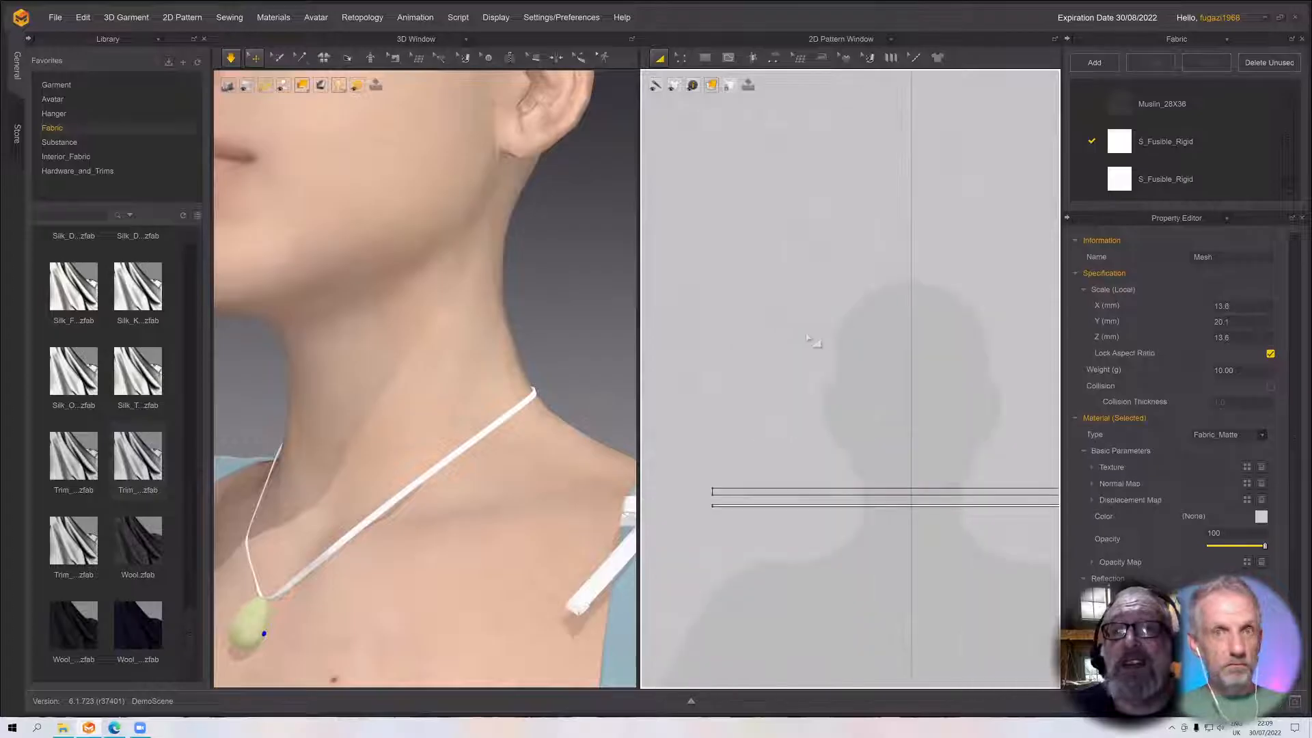
scroll(808, 338, "up", 2)
middle_click_drag(808, 338, 743, 164)
scroll(809, 206, "down", 2)
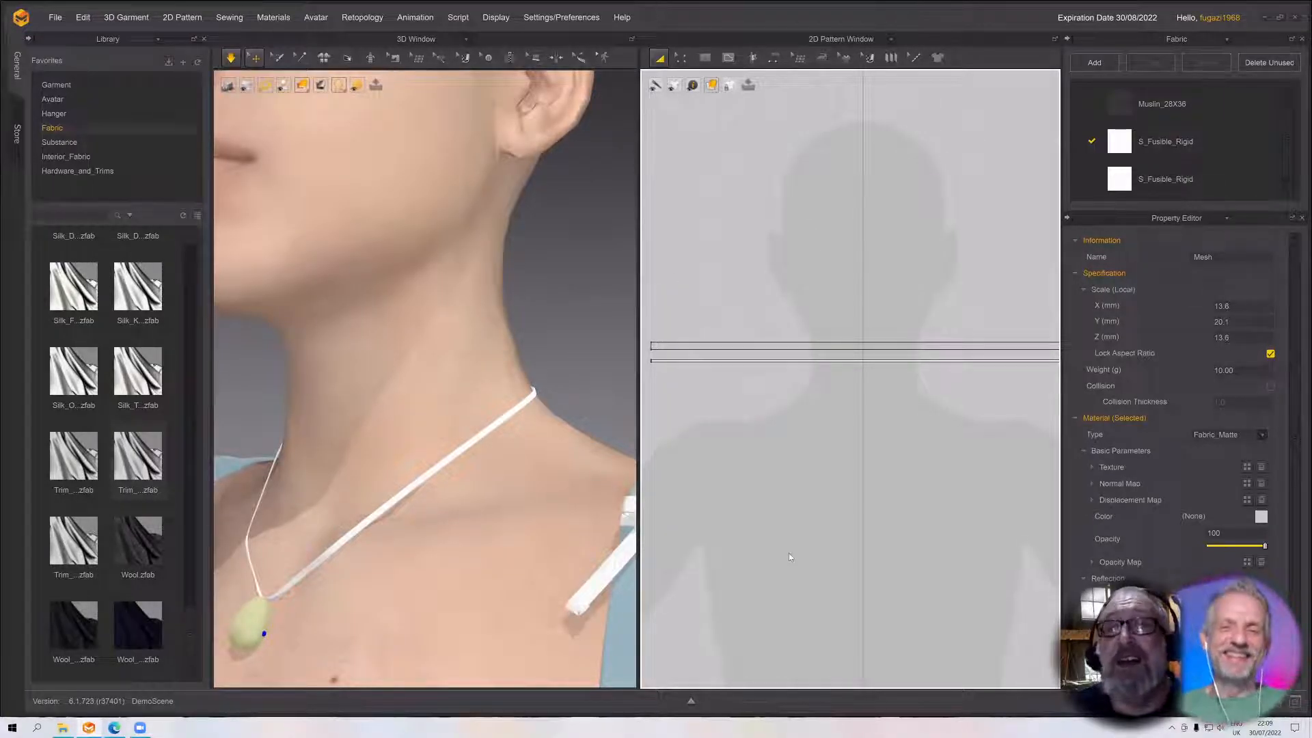
Switch the workspace to a single enlarged 2D Pattern Window showing the full length of the neck ribbon
left_click(843, 43)
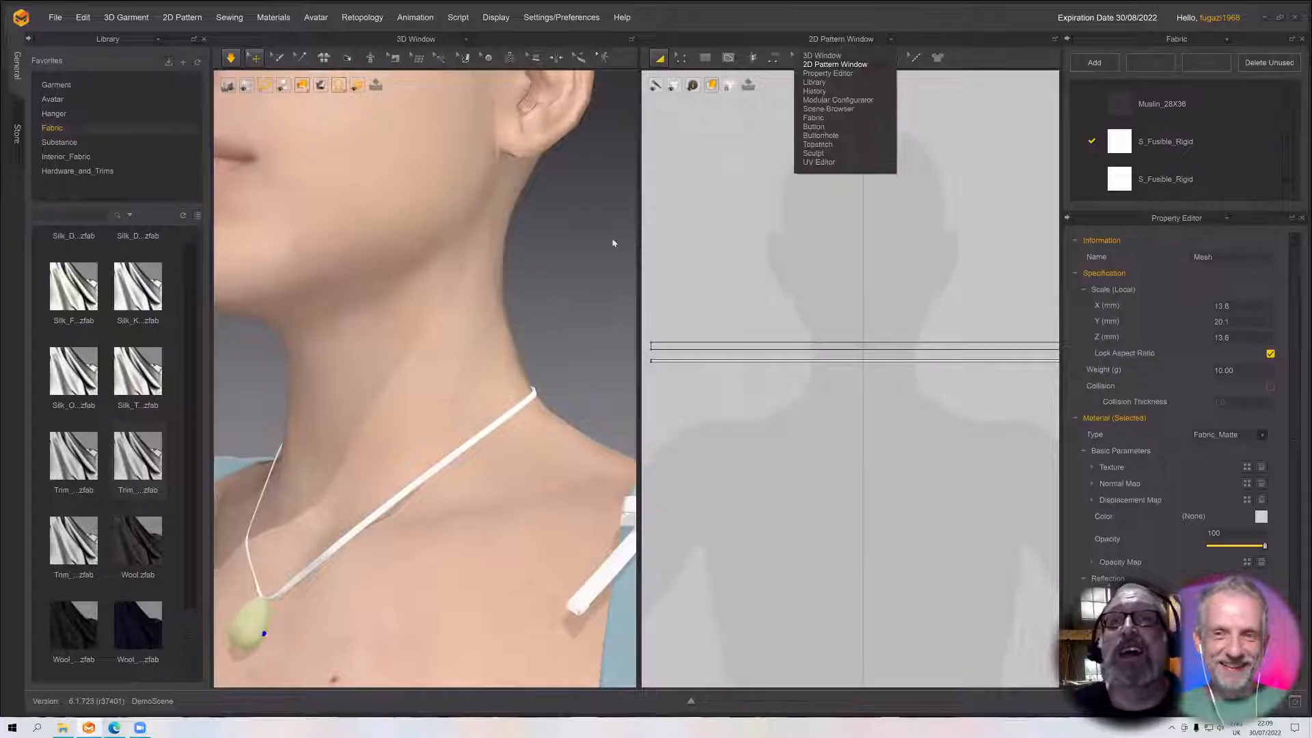
left_click(814, 82)
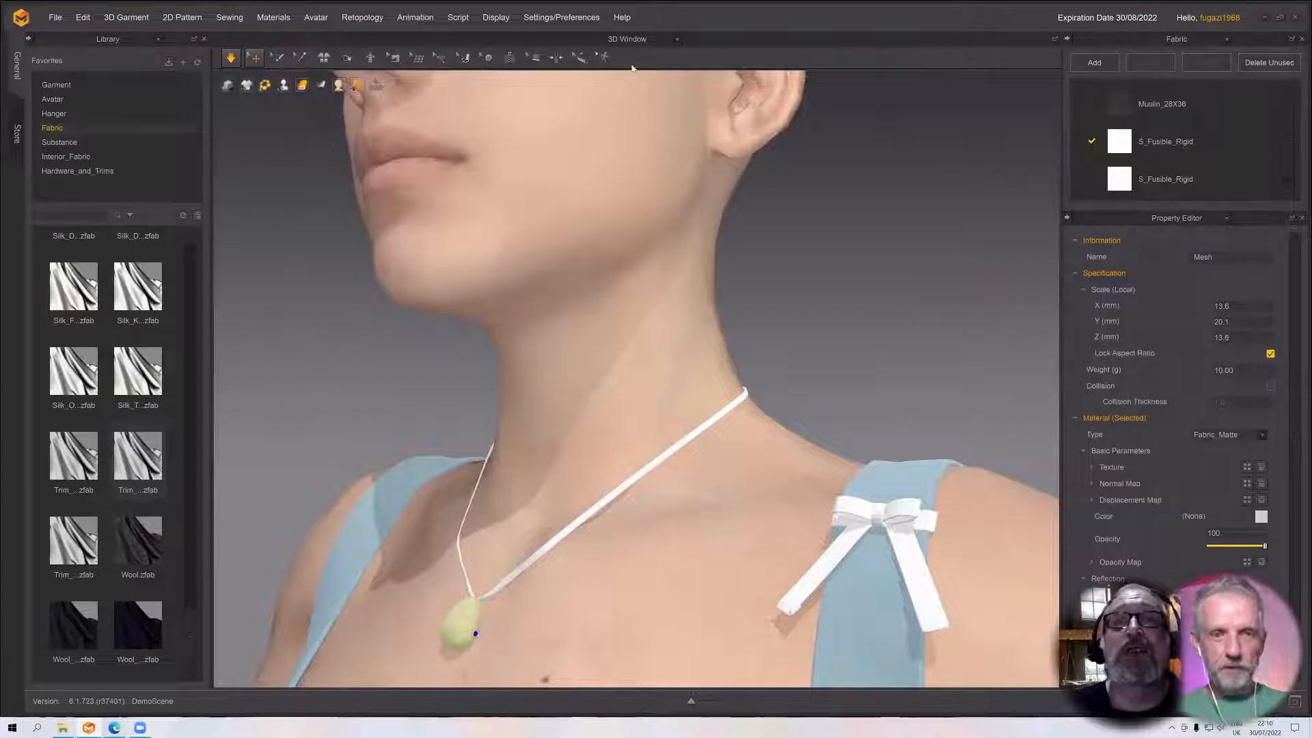
left_click(632, 40)
left_click(625, 64)
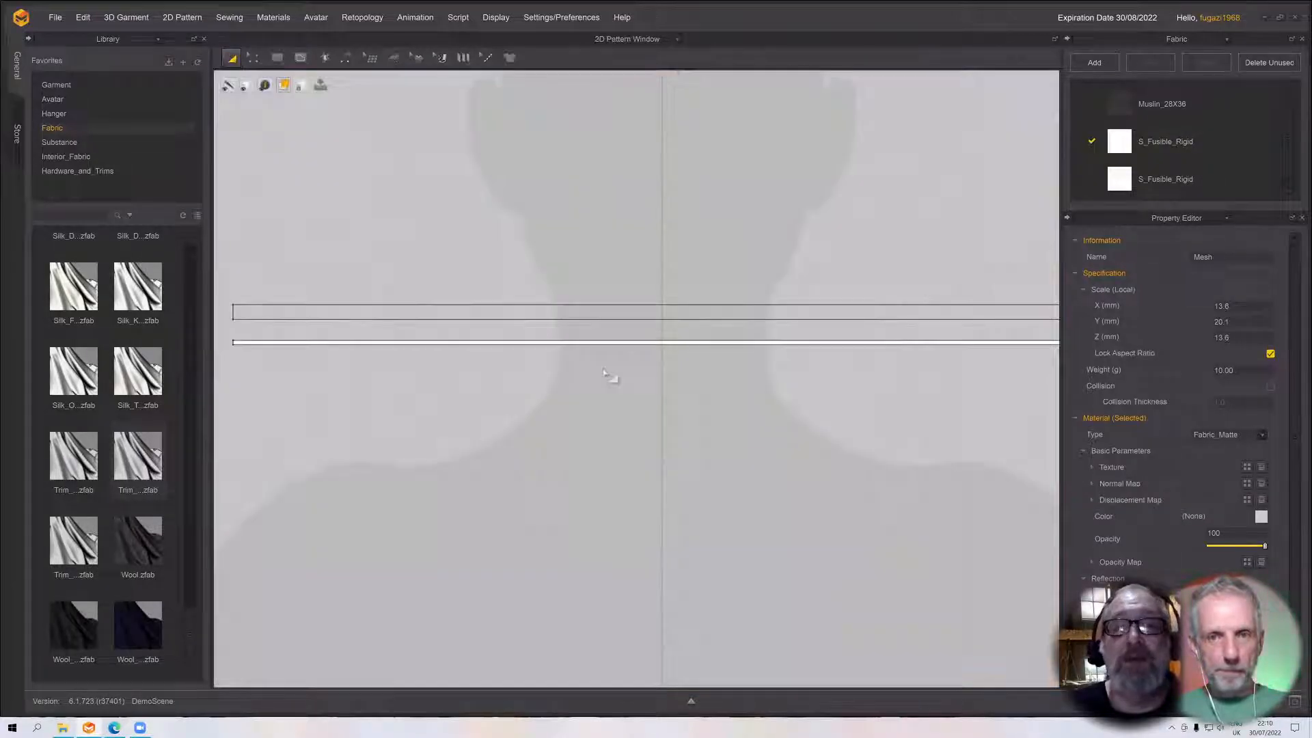
middle_click_drag(604, 369, 567, 341)
scroll(567, 340, "down", 2)
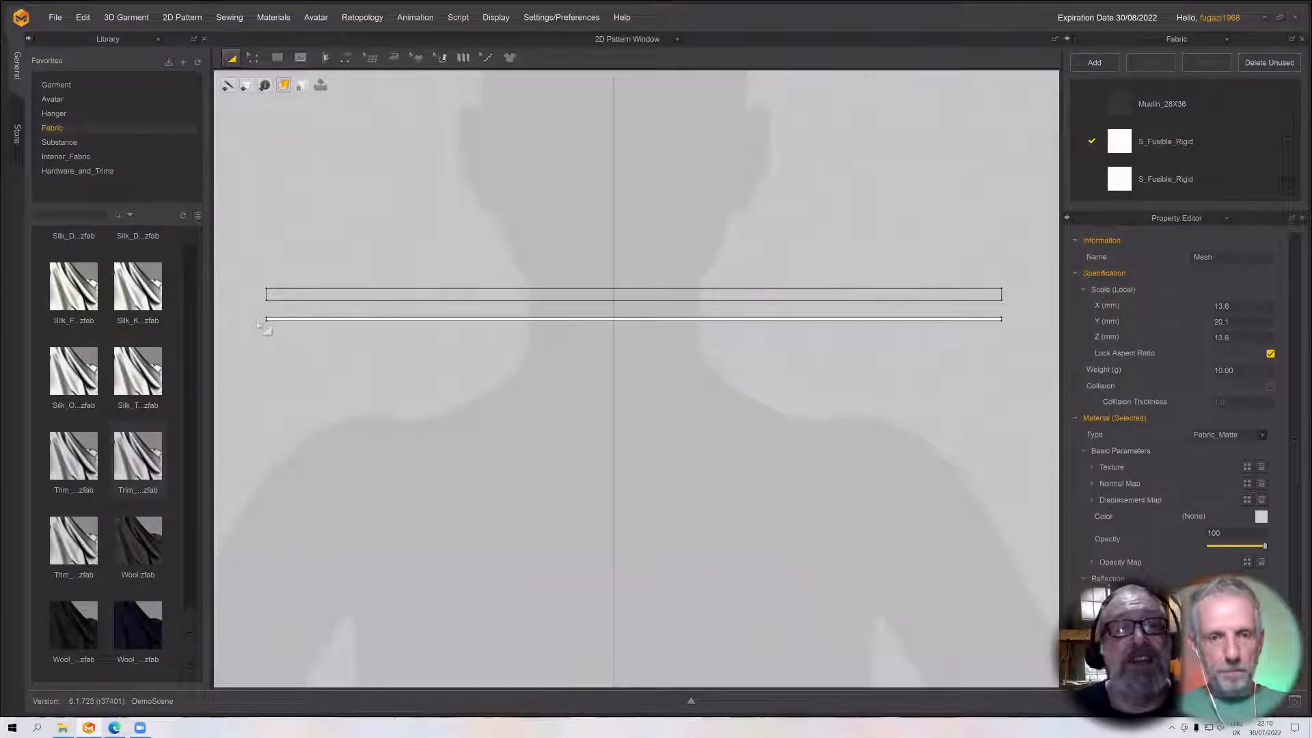
Activate the Edit Pattern tool and select the short left end edge of the narrow neck ribbon
left_click(252, 58)
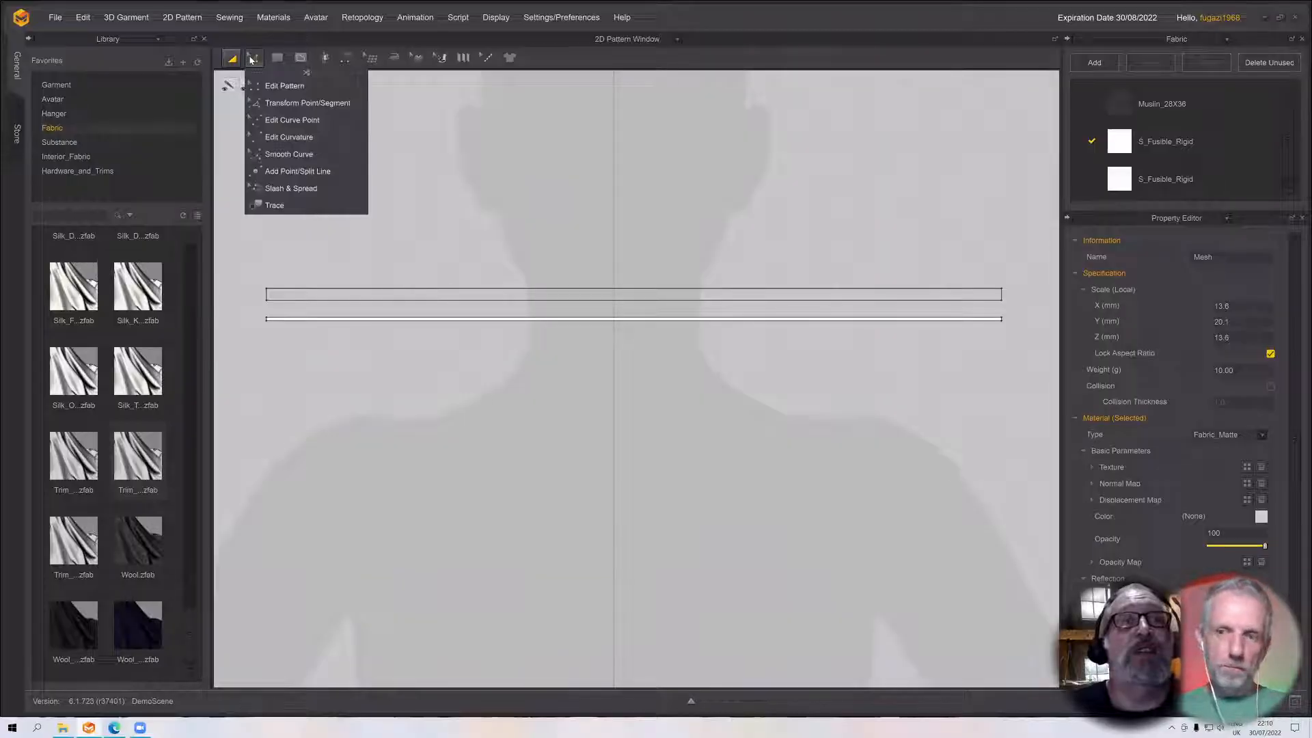
left_click(284, 86)
left_click_drag(248, 308, 276, 329)
right_click(266, 320)
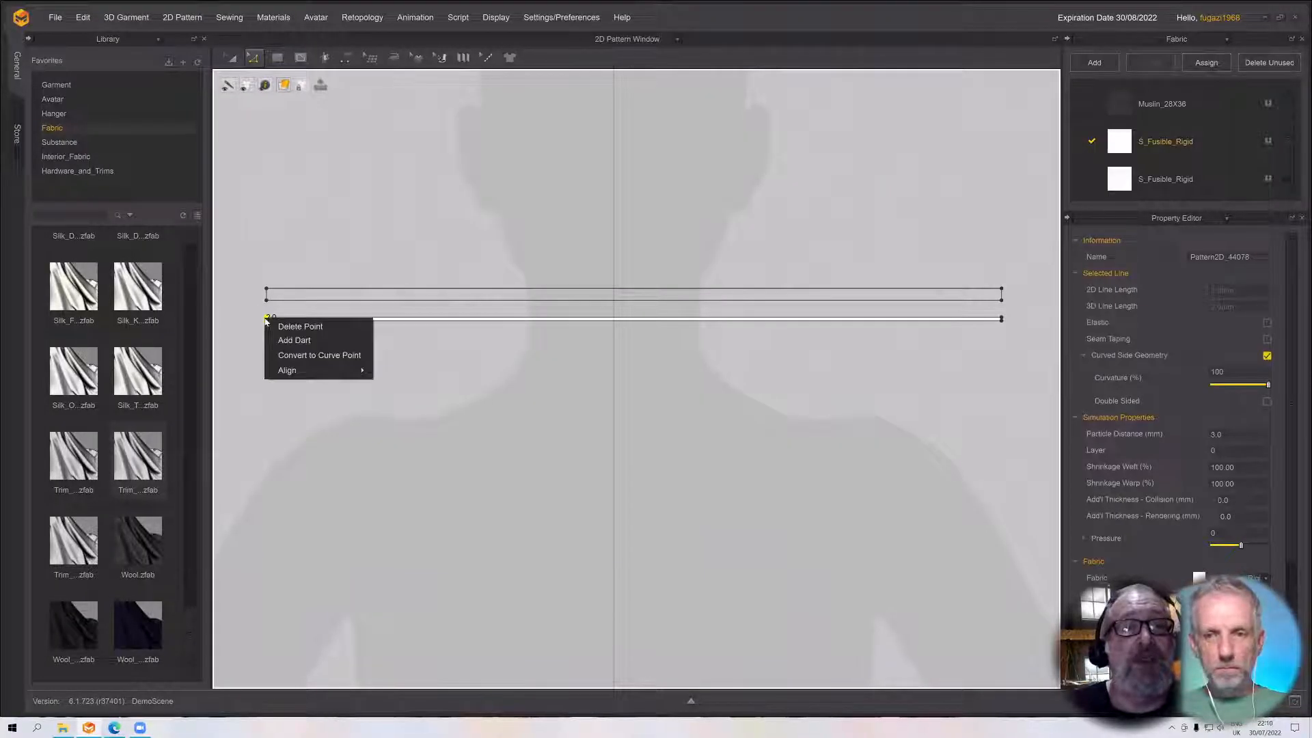
left_click(307, 340)
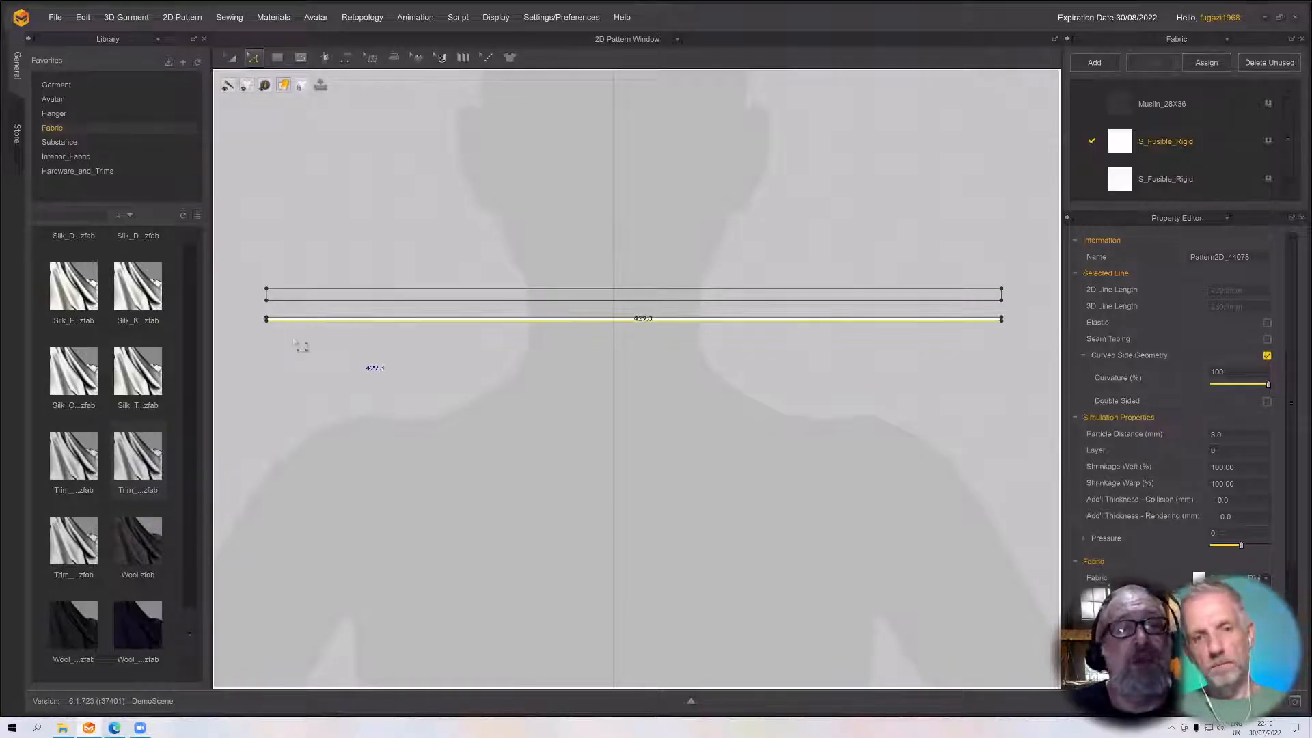
scroll(293, 342, "down", 3)
scroll(328, 338, "up", 8)
middle_click_drag(342, 334, 423, 224)
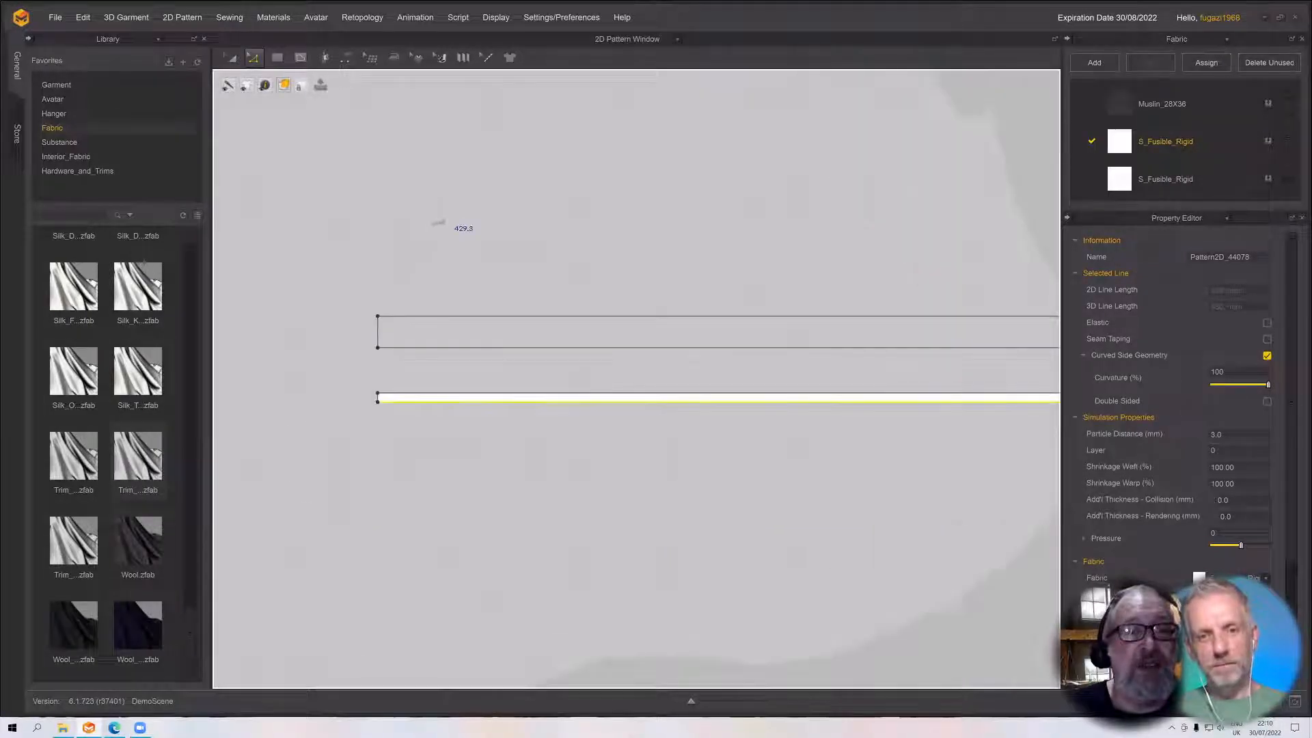
left_click(368, 403)
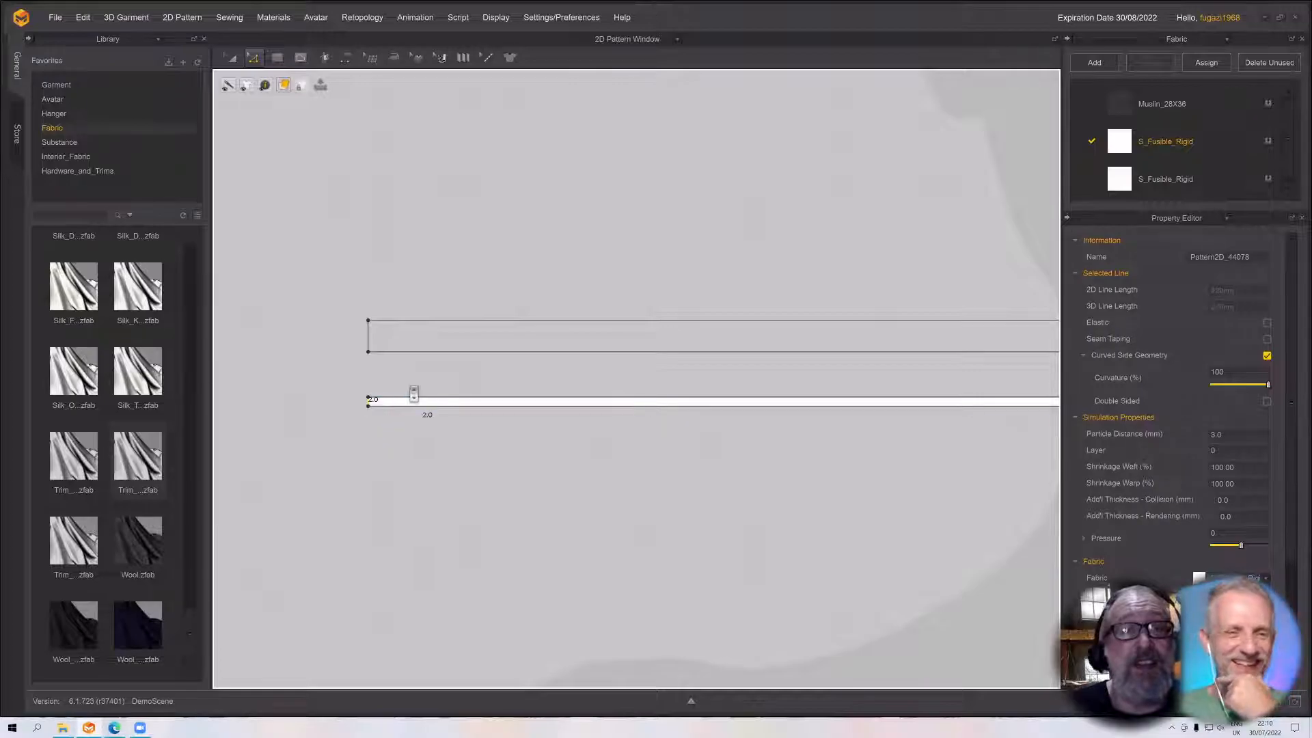
scroll(412, 393, "down", 4)
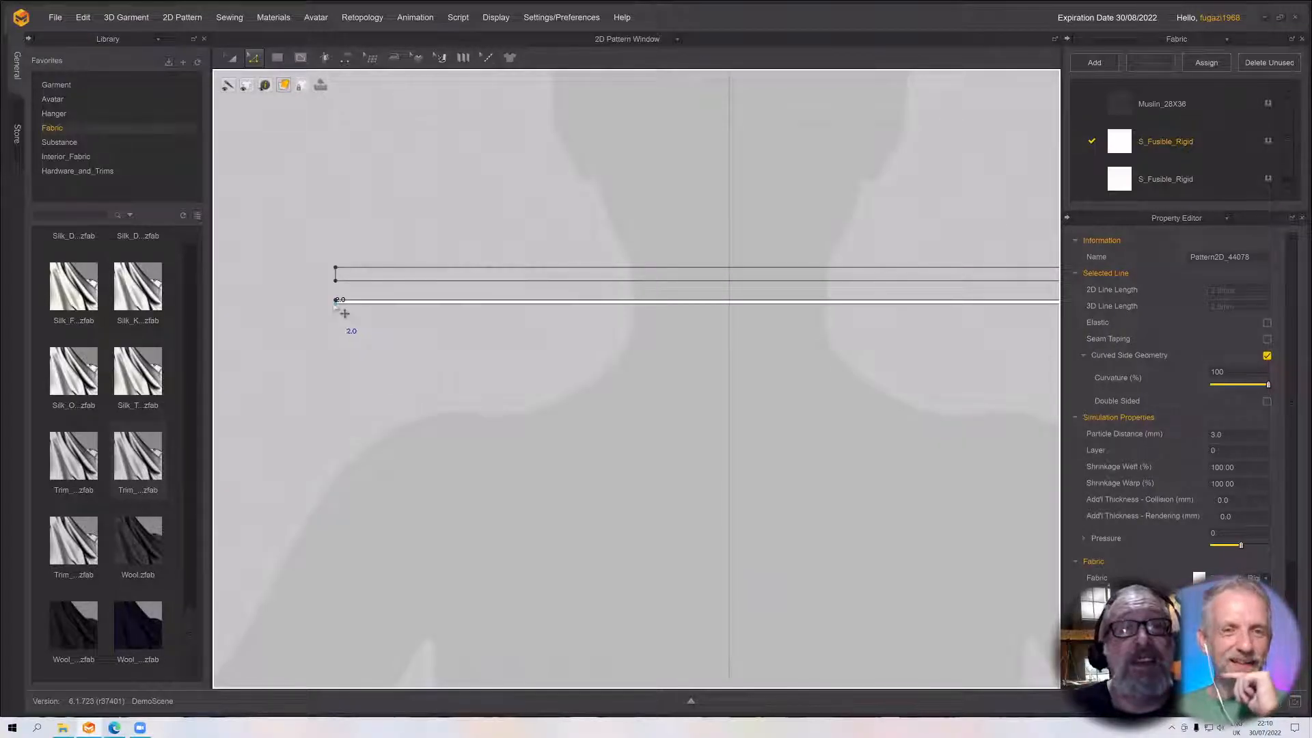
Offset the narrow neck ribbon's short left end edge as 100 internal lines spaced 2.0 mm apart, with Extend enabled
right_click(334, 302)
left_click(335, 302)
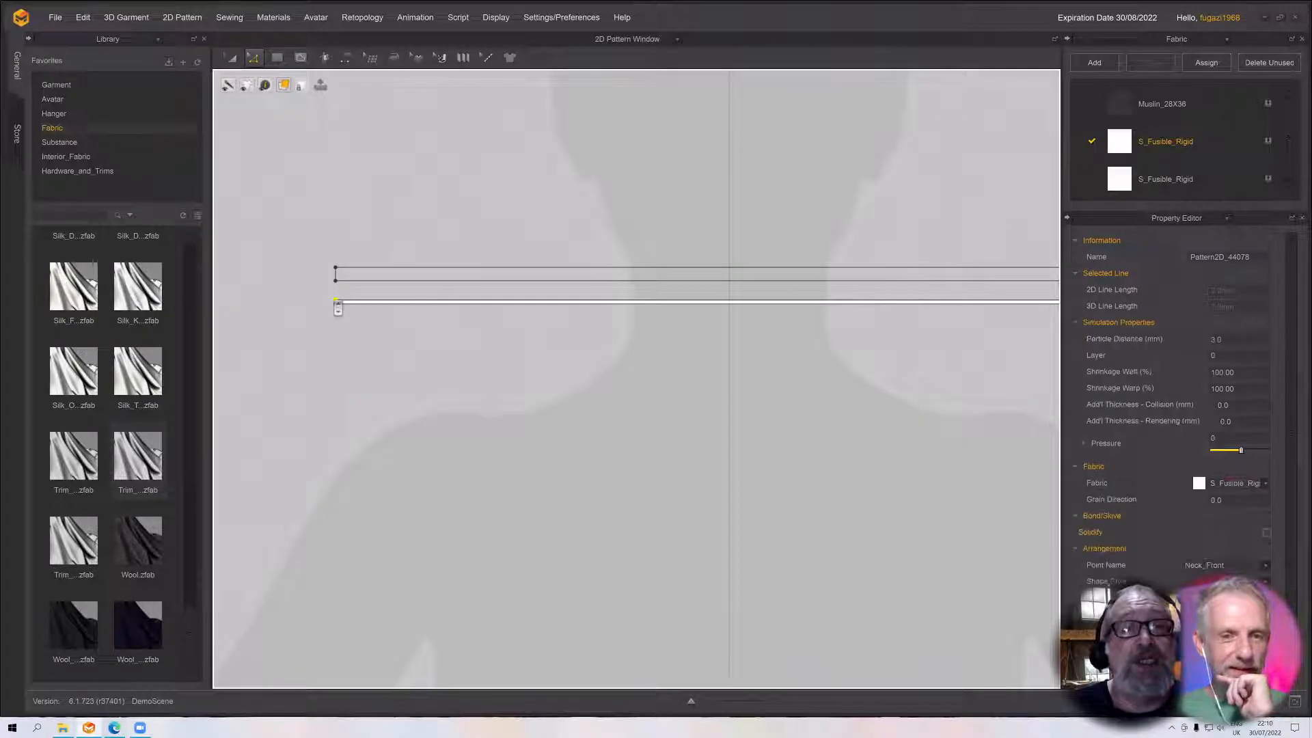
scroll(337, 310, "down", 2)
scroll(403, 415, "up", 4)
scroll(403, 418, "up", 2)
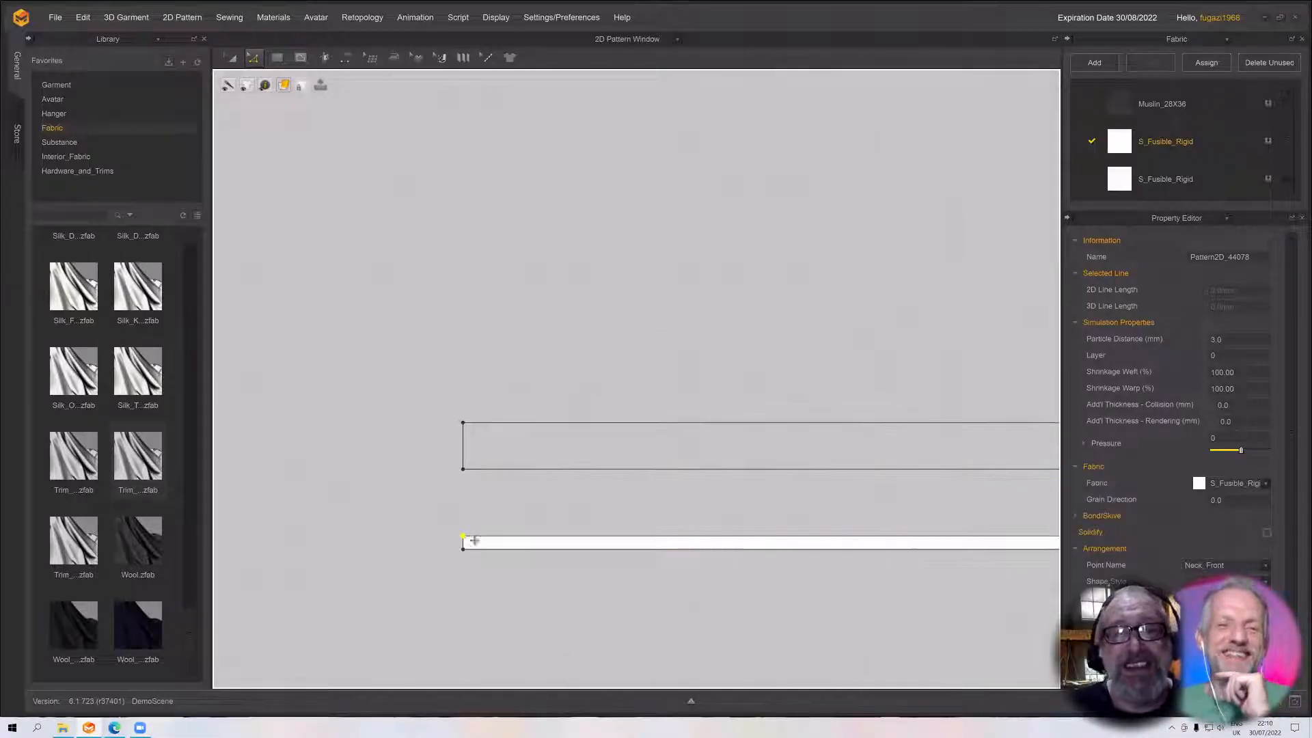
left_click(463, 549)
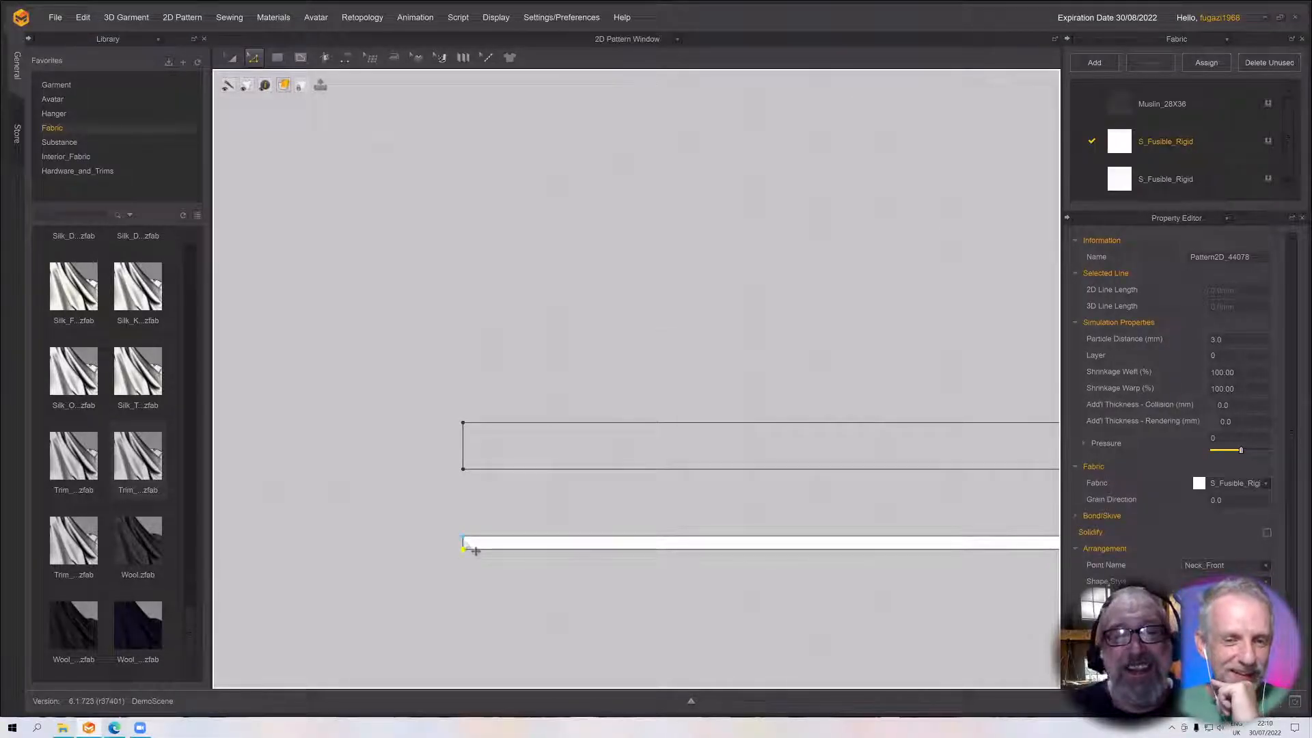
left_click(473, 554)
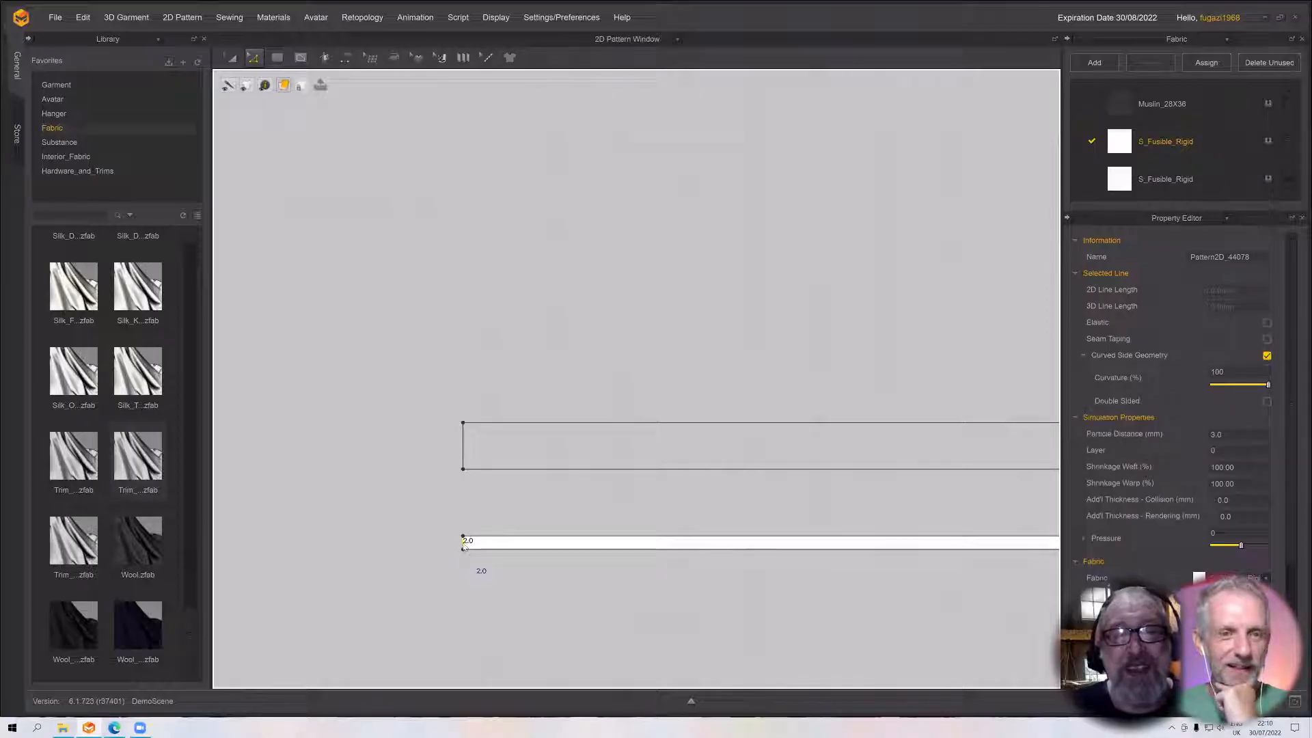
right_click(464, 544)
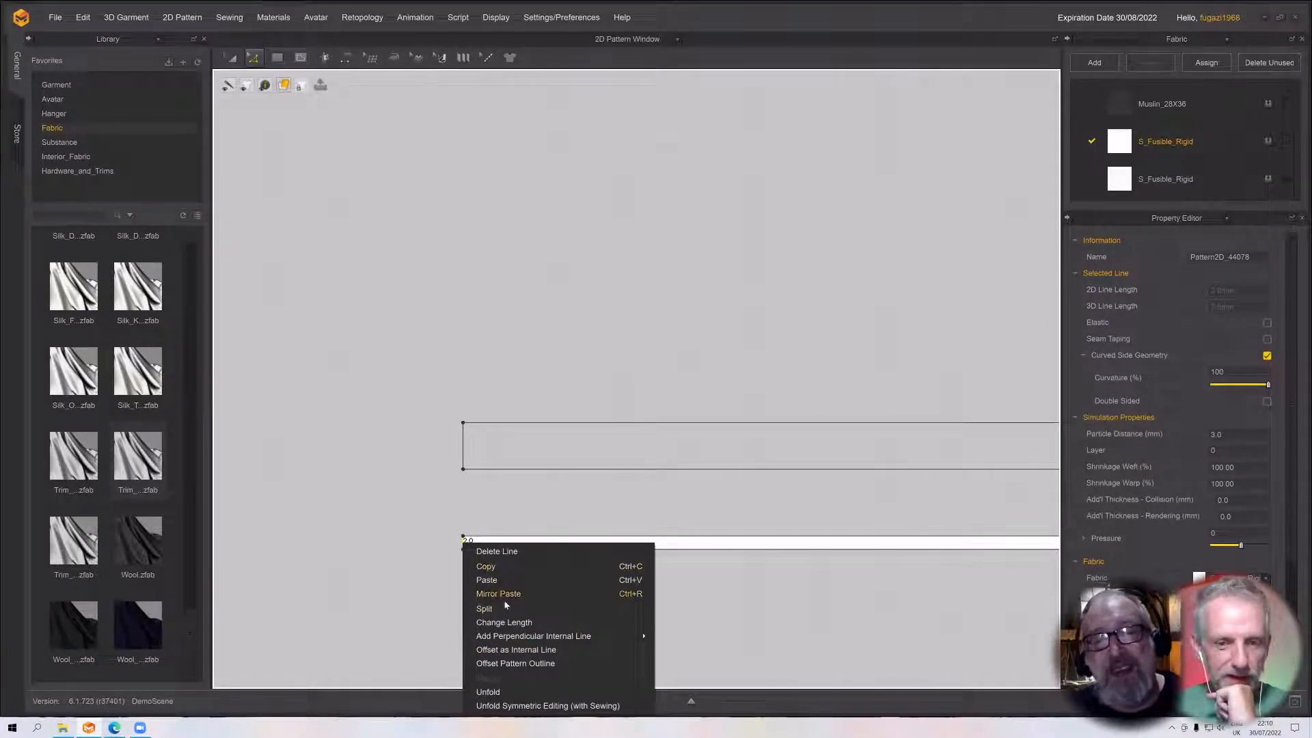
left_click(512, 650)
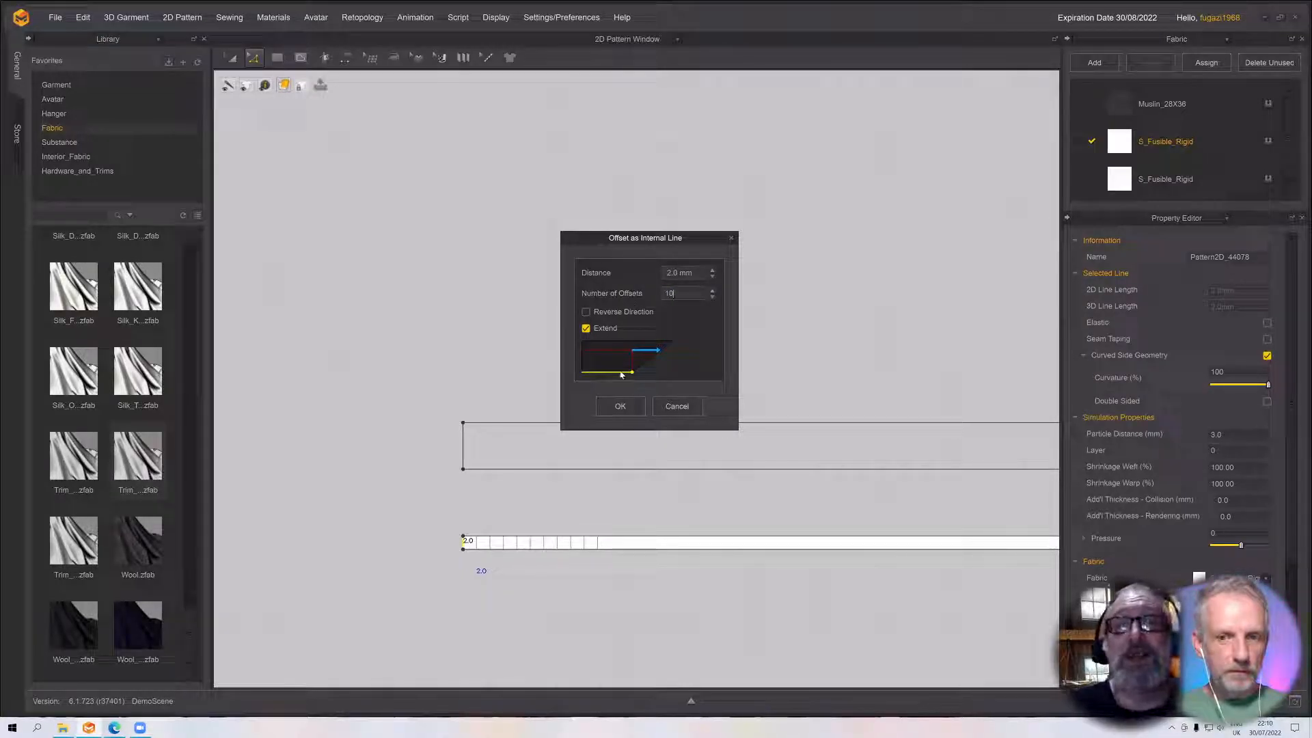
type("0")
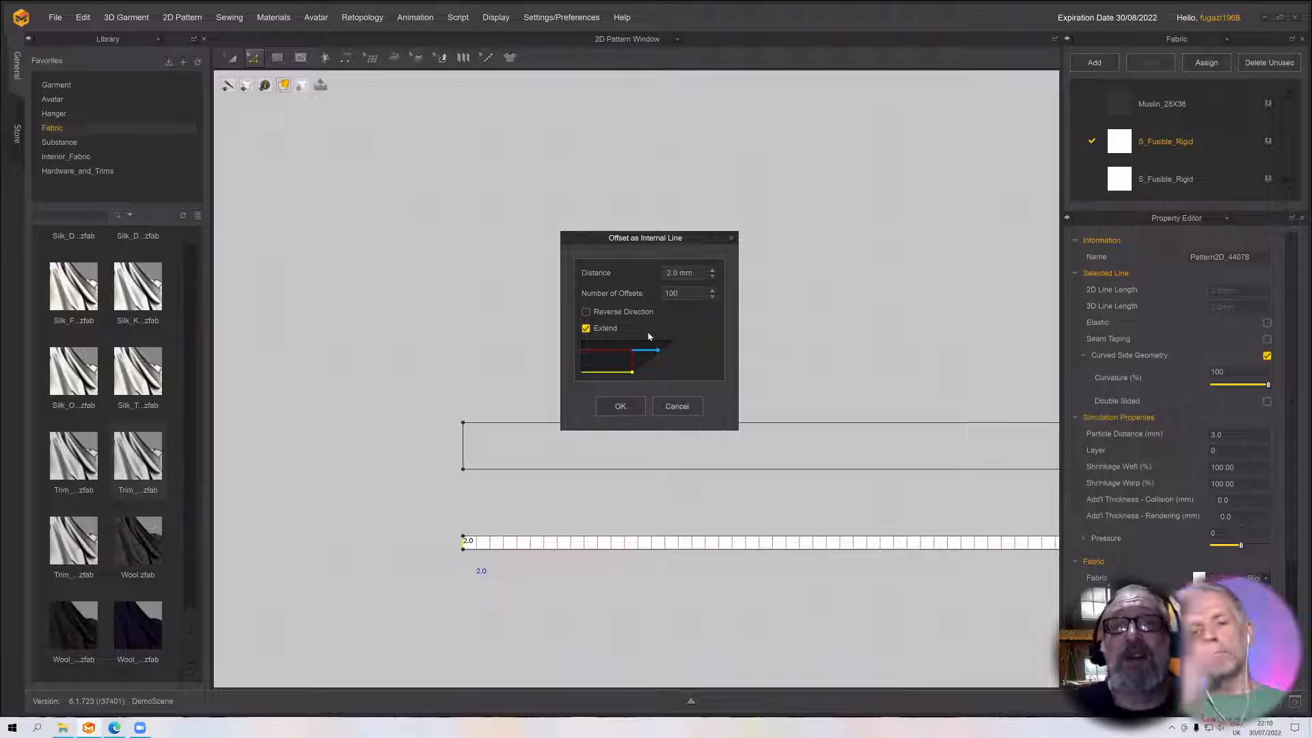
left_click(619, 406)
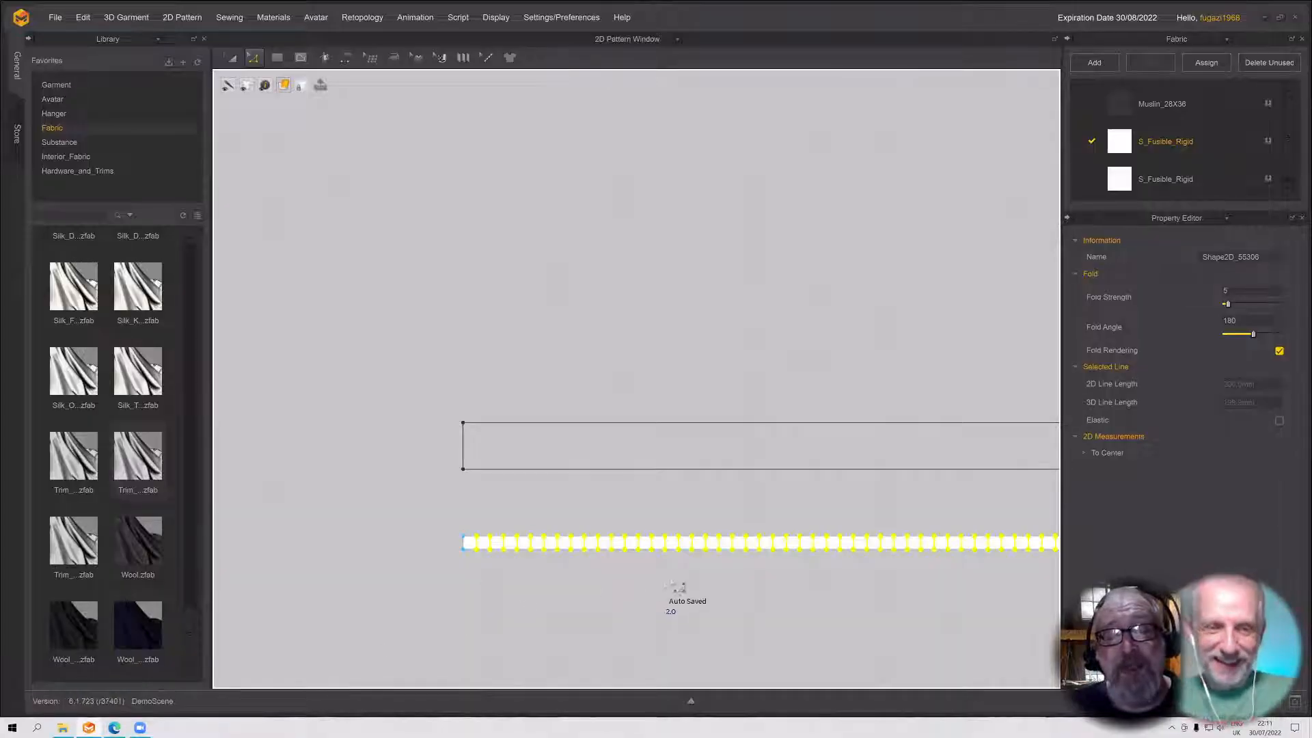
Examine how far the offset internal lines reach along the narrow neck ribbon and how closely they are spaced
scroll(685, 581, "up", 3)
scroll(689, 581, "down", 5)
scroll(694, 578, "down", 3)
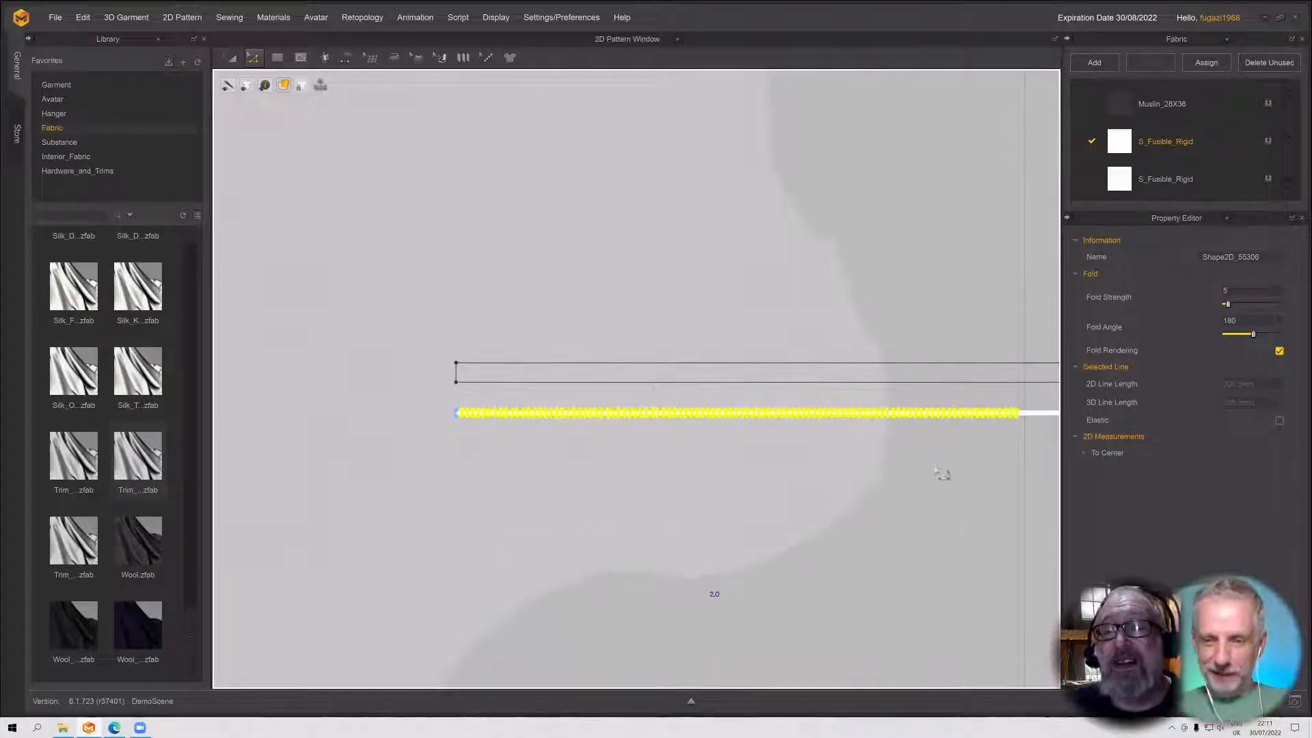
scroll(938, 472, "down", 4)
scroll(943, 453, "down", 1)
middle_click_drag(874, 467, 718, 519)
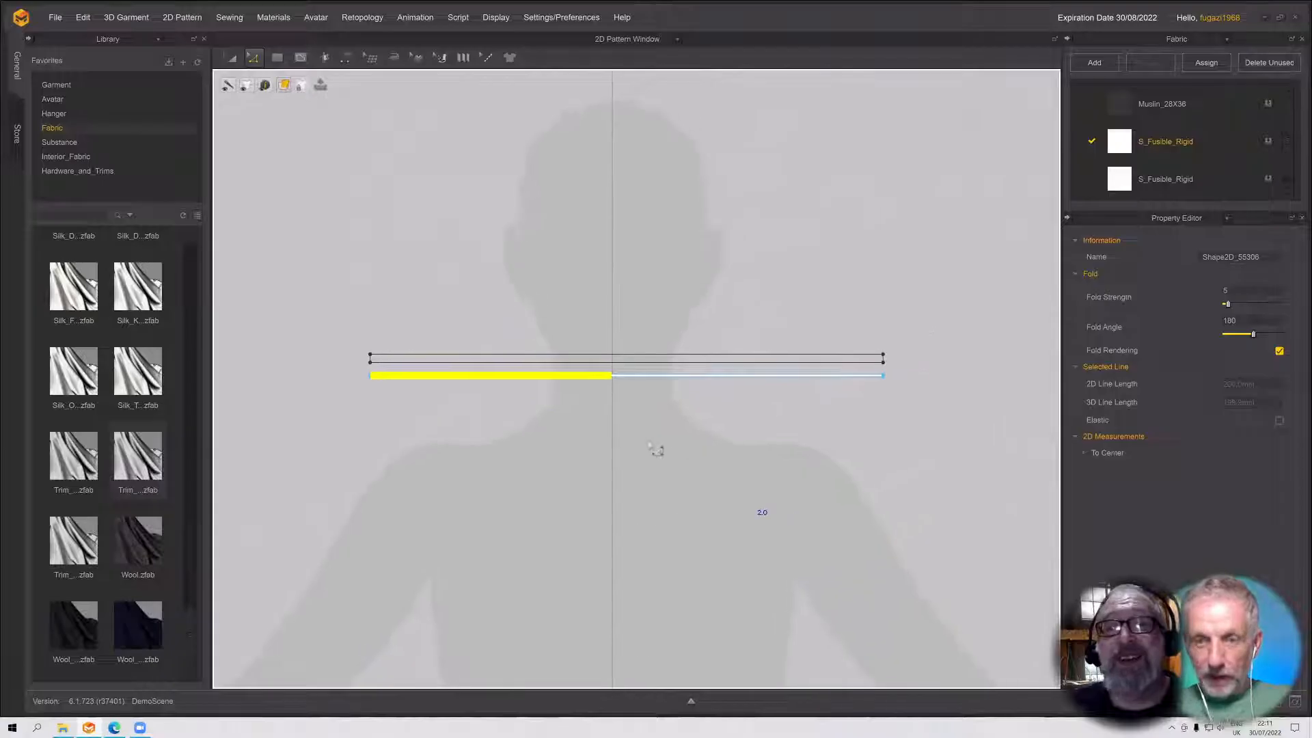
scroll(655, 452, "down", 1)
scroll(654, 456, "up", 5)
middle_click_drag(659, 365, 679, 267)
left_click_drag(679, 266, 679, 143)
scroll(554, 413, "up", 4)
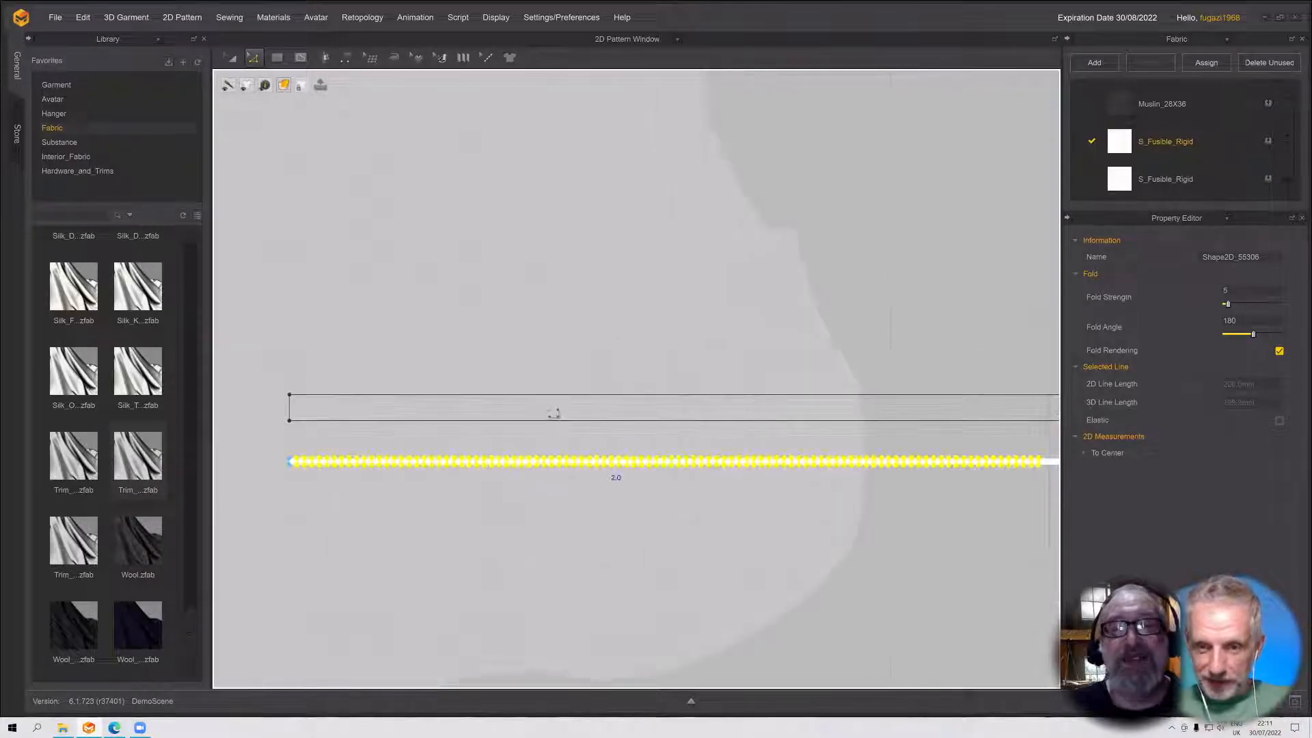
middle_click_drag(566, 426, 516, 20)
scroll(615, 254, "down", 1)
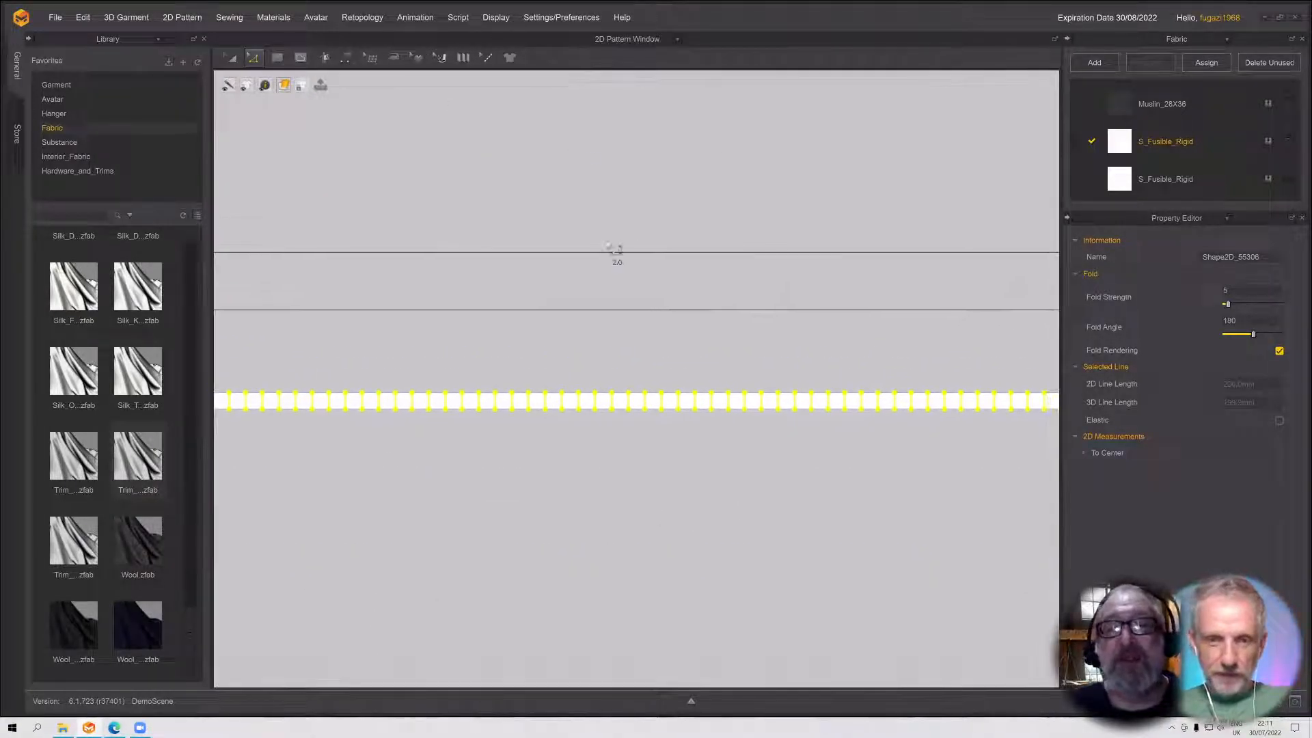
scroll(645, 235, "down", 1)
scroll(840, 335, "down", 4)
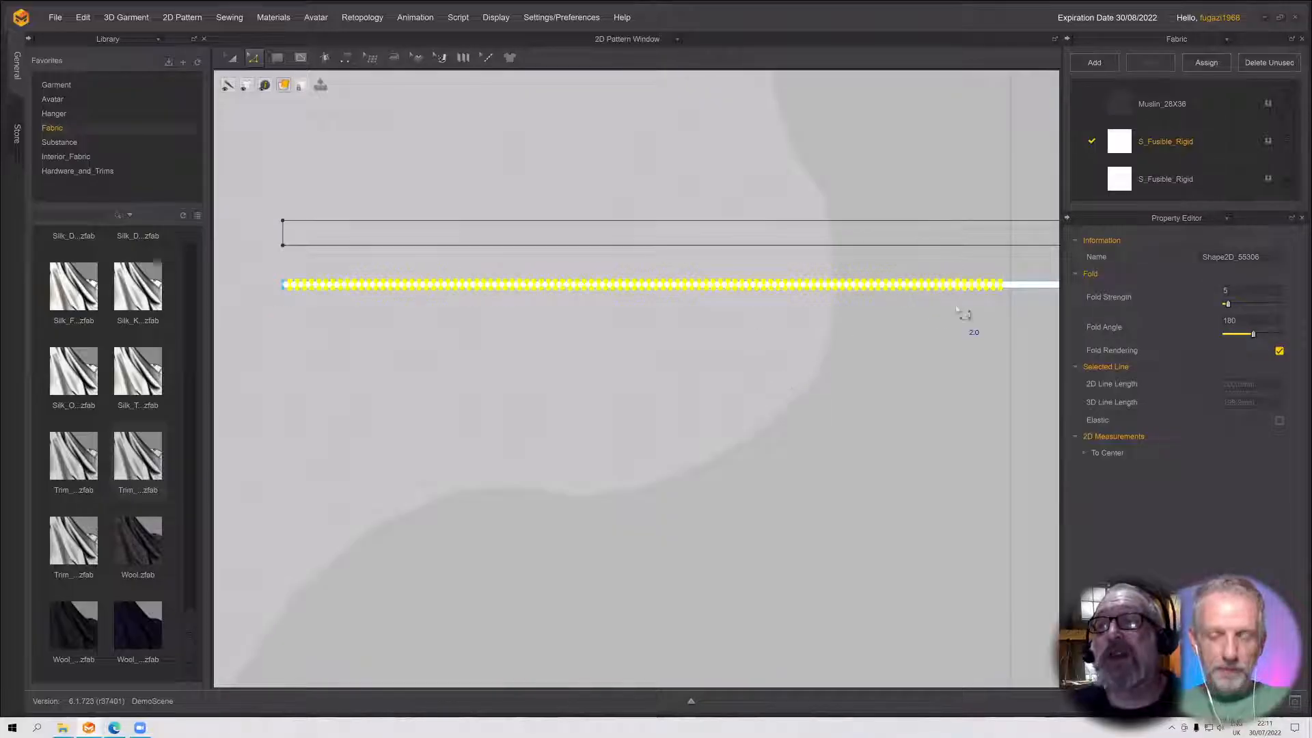
Cut and sew the left part of the neck ribbon along all the selected internal lines
scroll(738, 287, "up", 3)
scroll(635, 384, "up", 2)
scroll(636, 384, "up", 2)
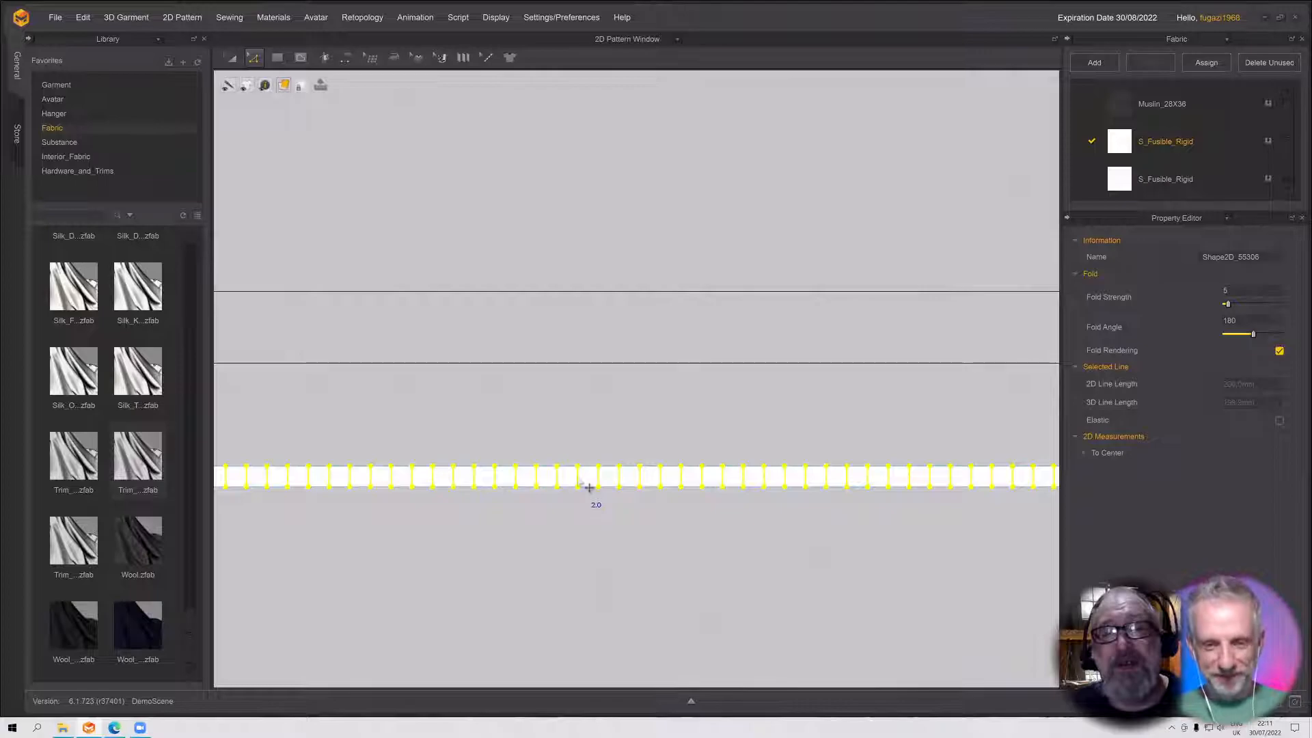
right_click(578, 479)
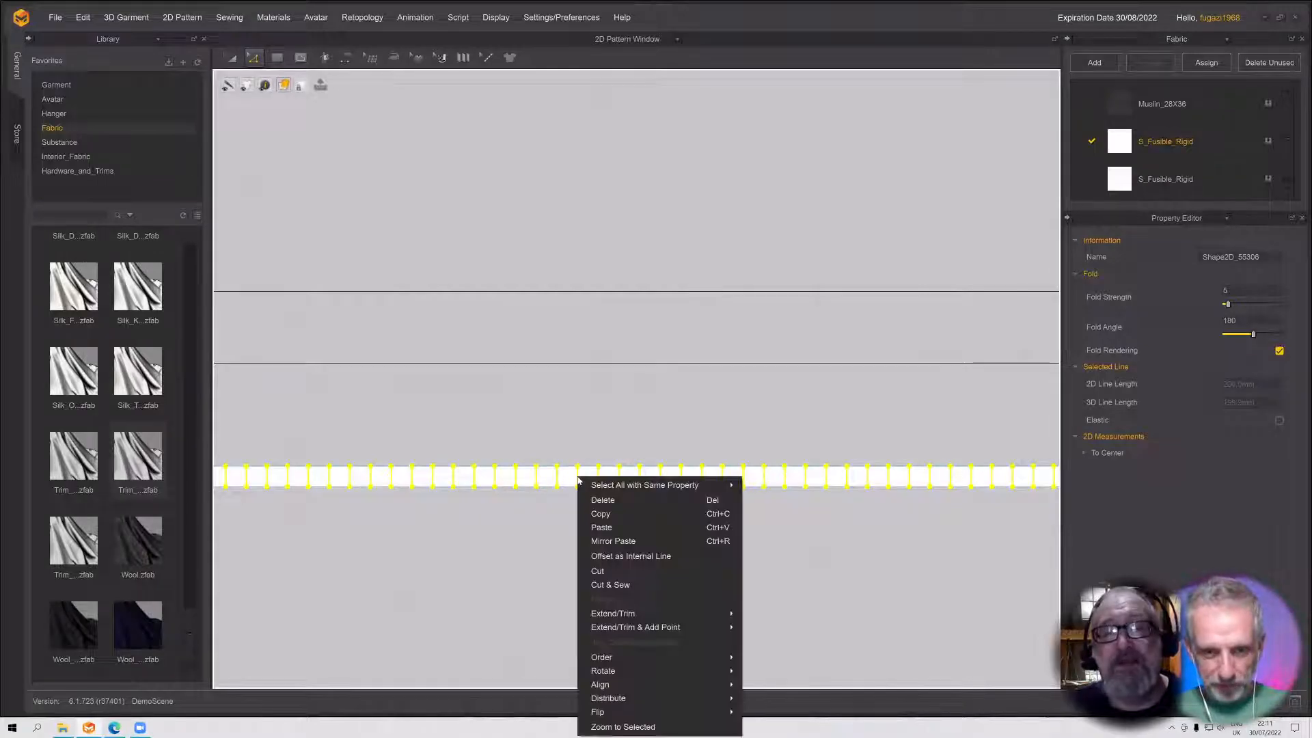
left_click(621, 584)
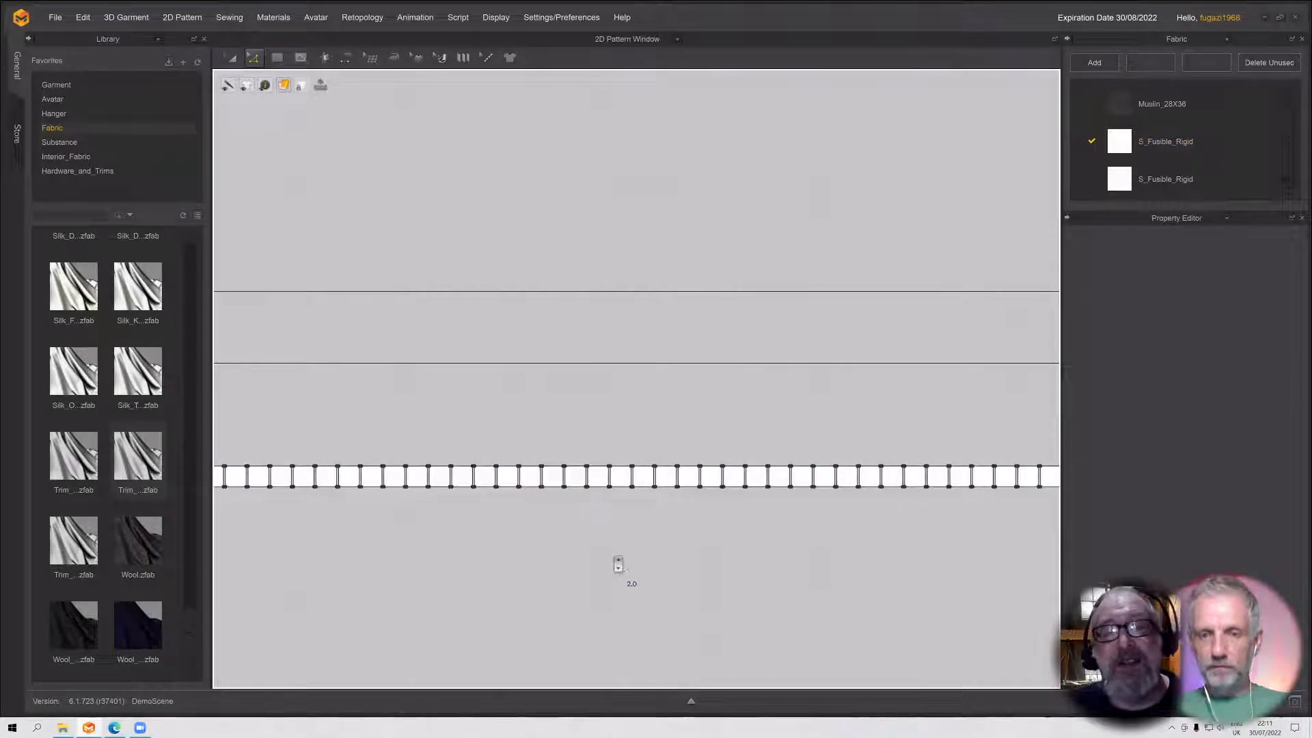
Offset the ribbon's short right end edge as 100 internal lines with a distance of 2.0 mm
scroll(618, 565, "down", 5)
middle_click_drag(618, 565, 521, 448)
middle_click_drag(746, 480, 513, 486)
middle_click_drag(990, 443, 489, 453)
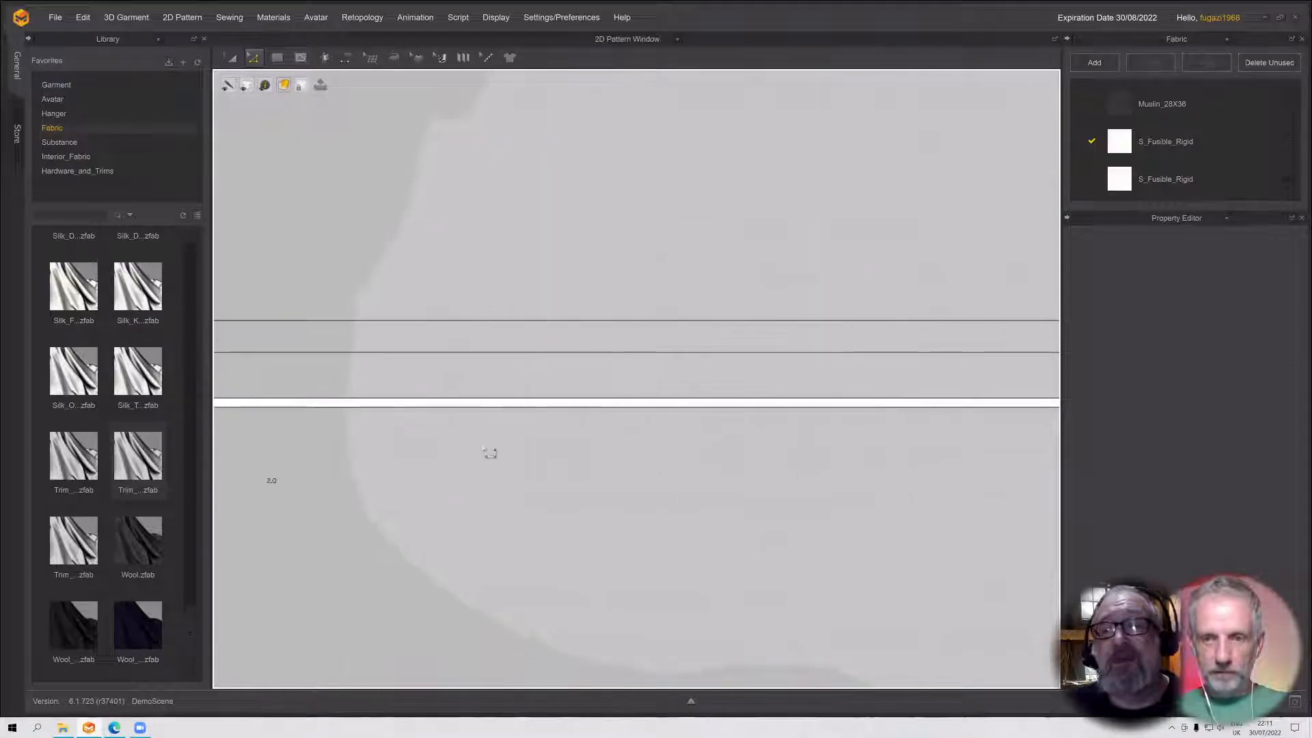
scroll(703, 454, "down", 2)
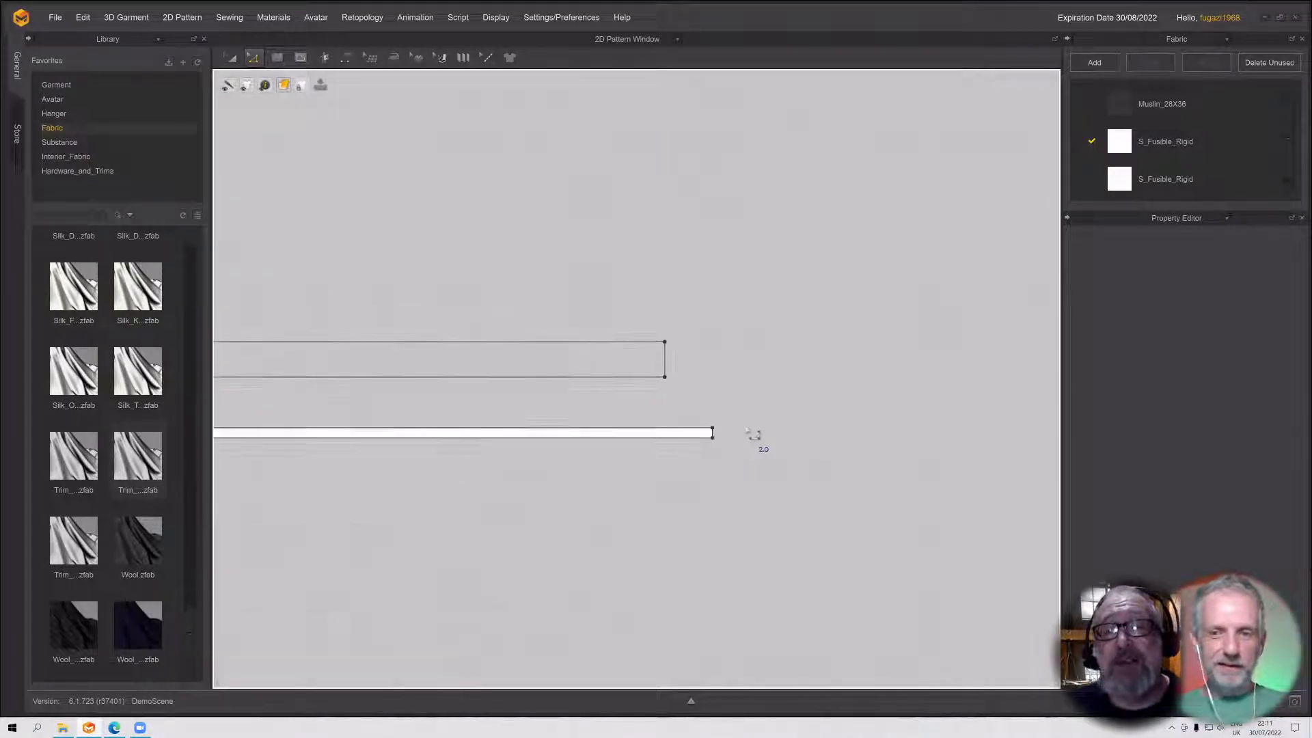
left_click(711, 433)
right_click(711, 433)
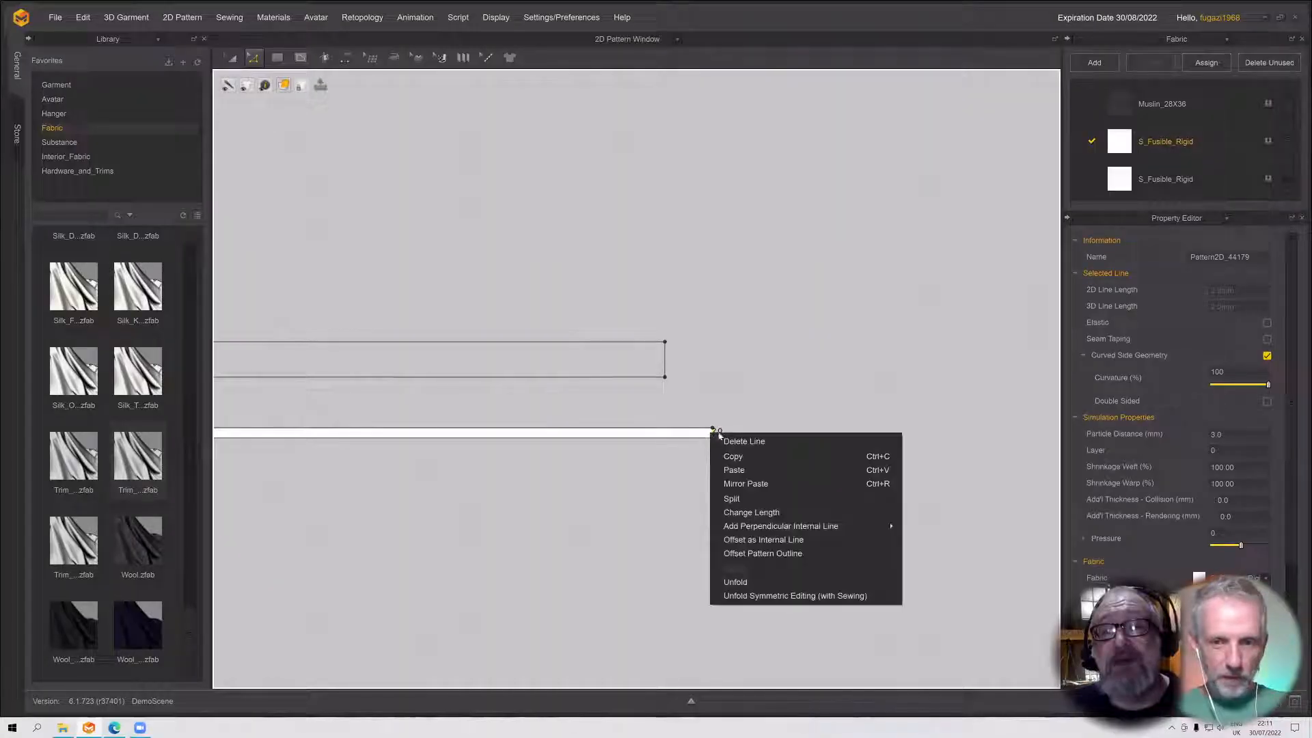
left_click(762, 539)
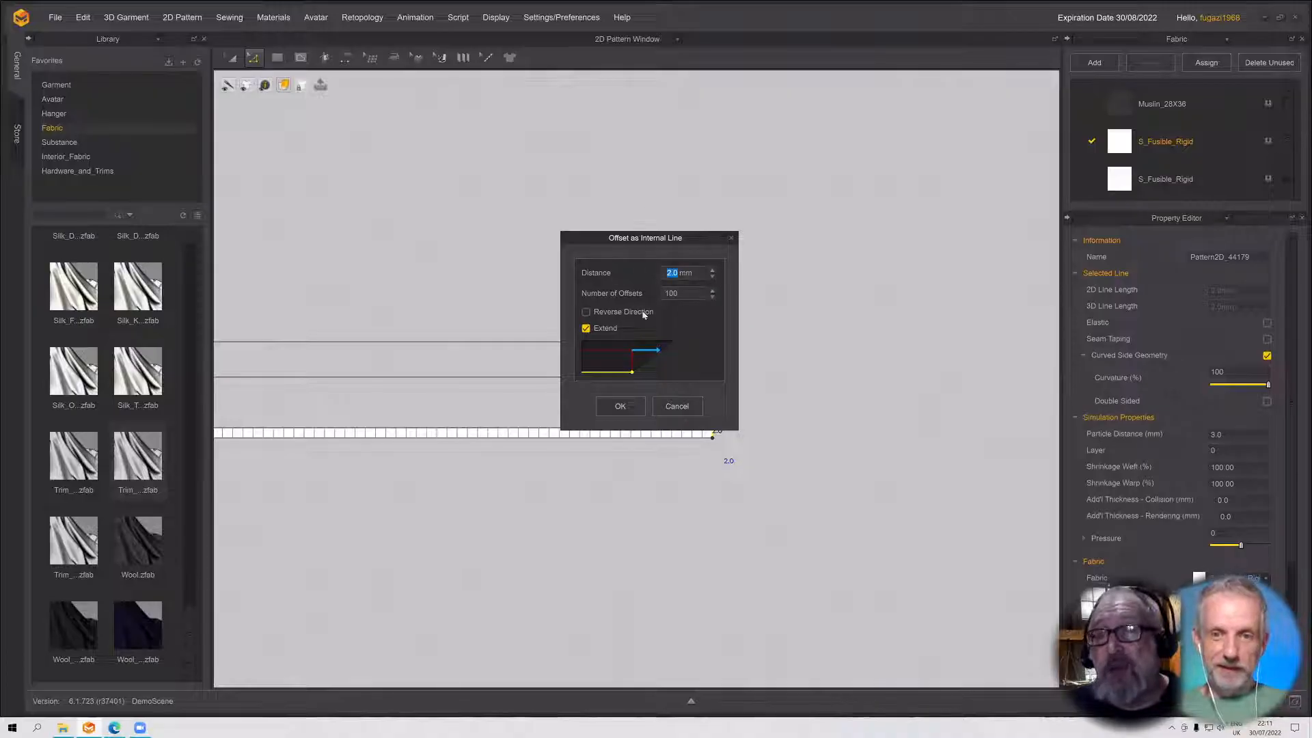
left_click(615, 404)
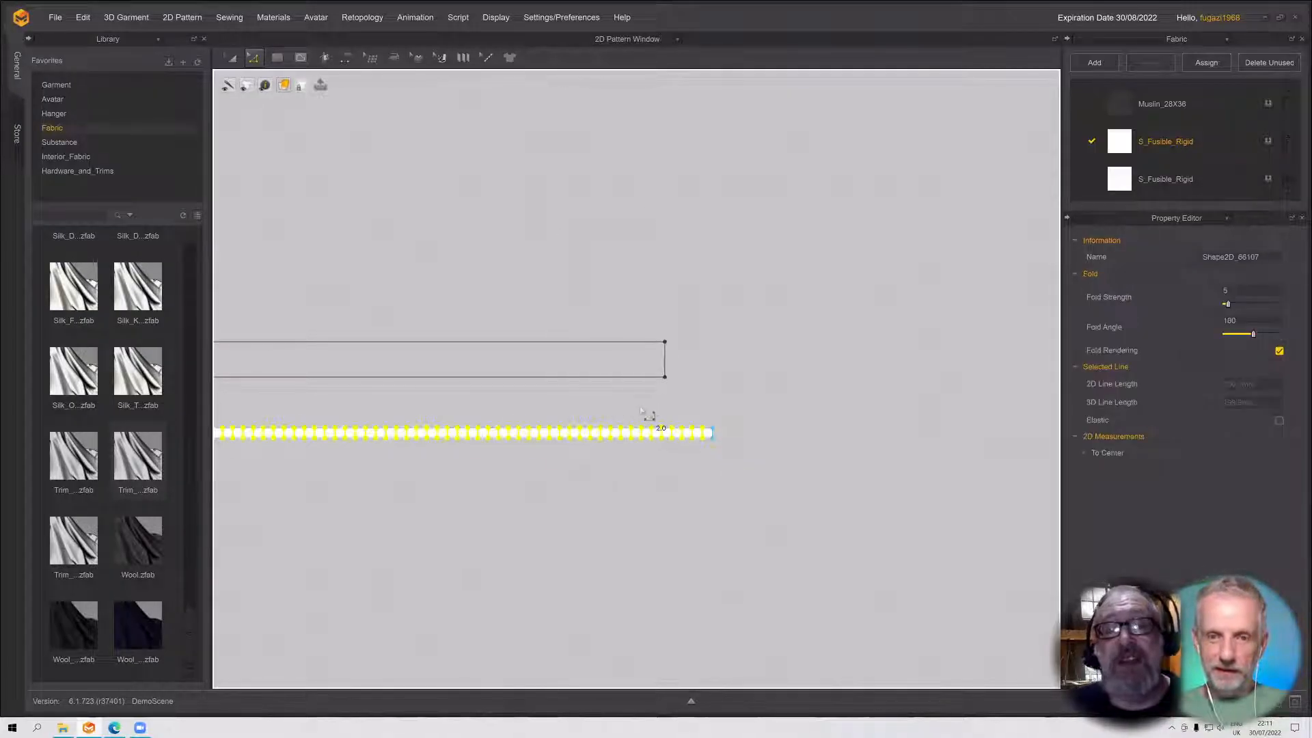
Cut and sew the right part of the neck ribbon along its selected internal lines
right_click(639, 433)
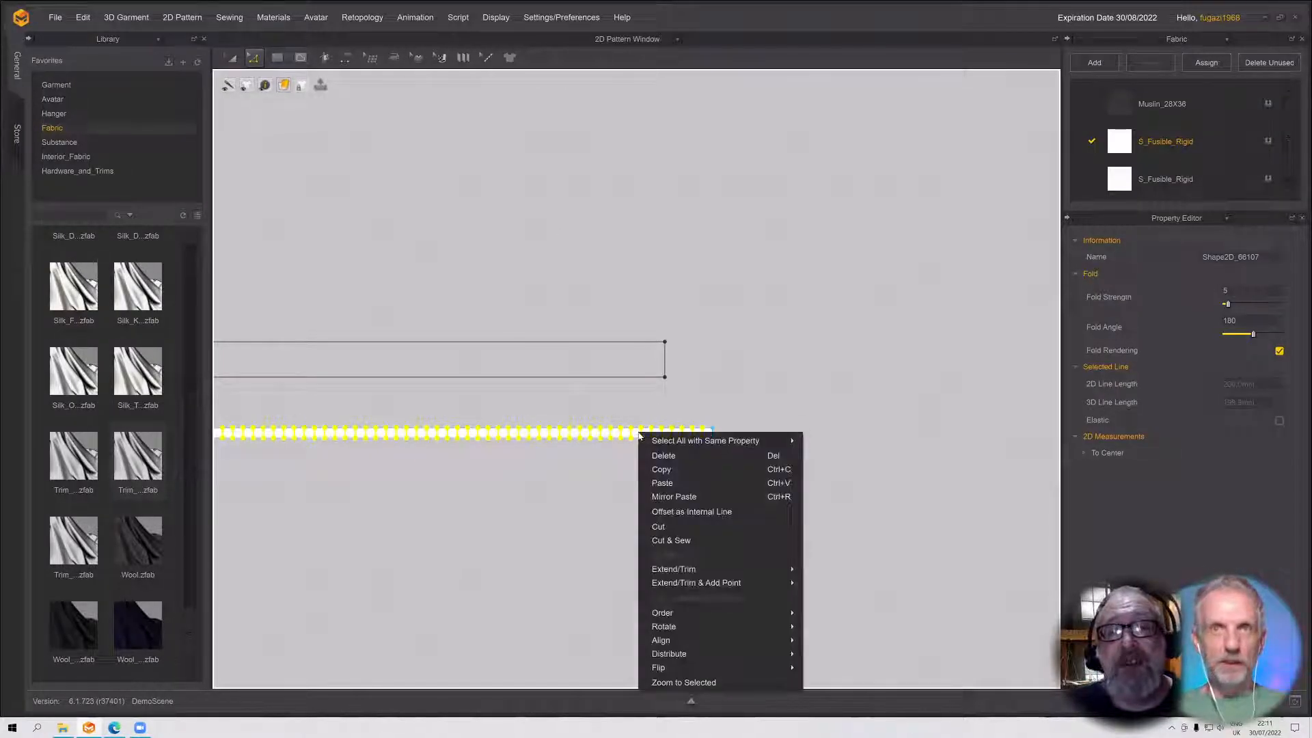
left_click(680, 541)
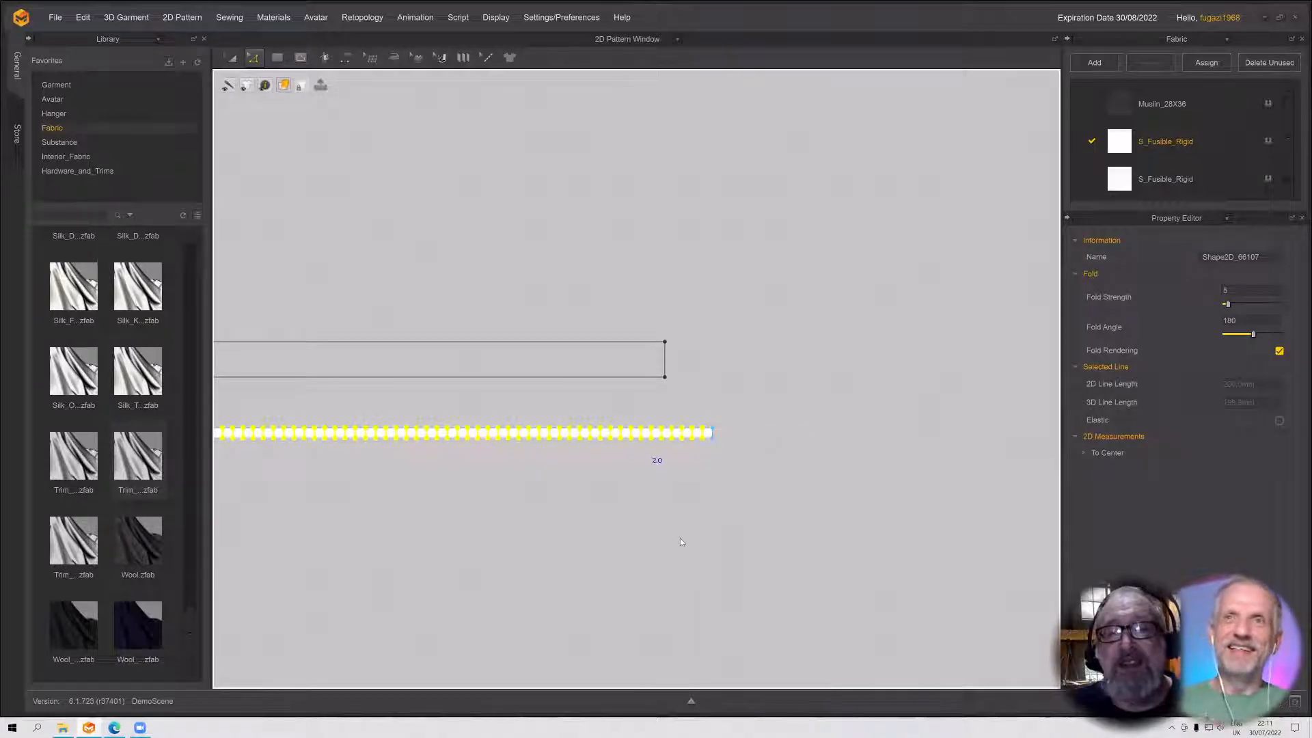
scroll(570, 504, "down", 2)
middle_click_drag(570, 504, 1212, 502)
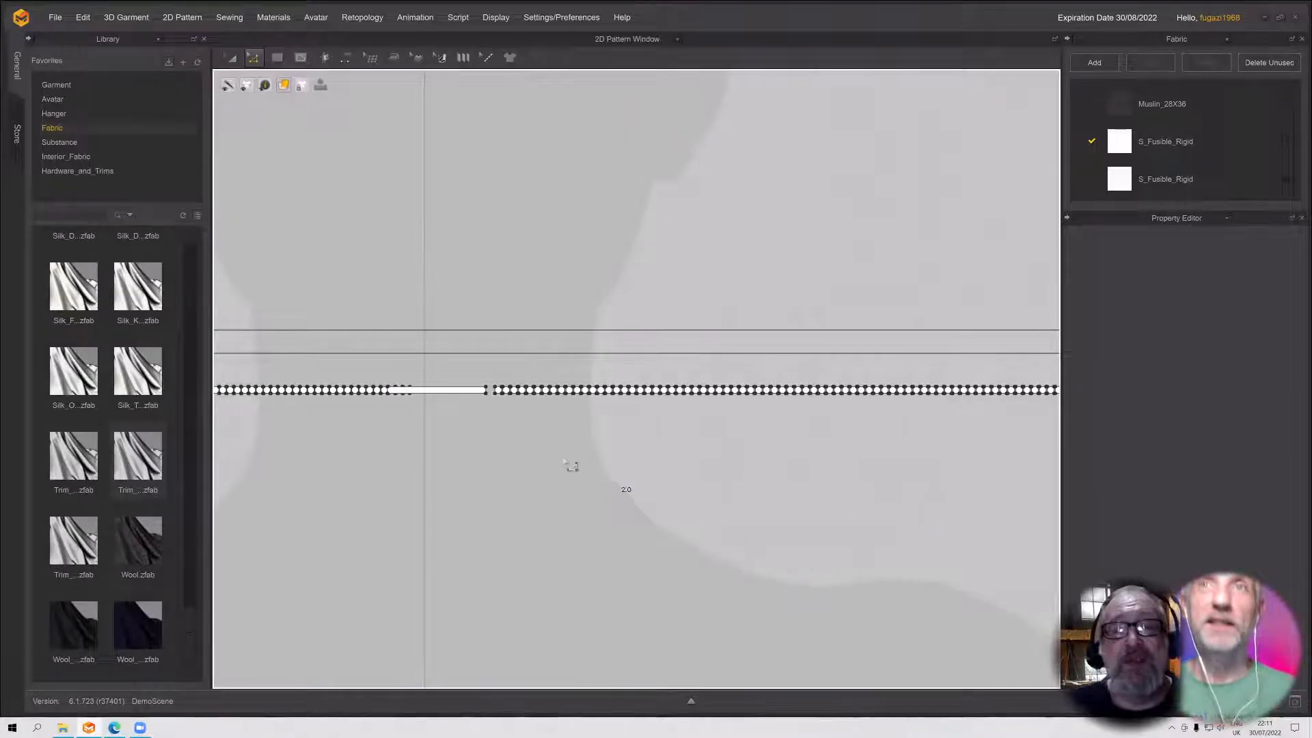
Move the undivided middle piece of the ribbon slightly above the row of small segments using Transform Pattern
scroll(468, 461, "up", 3)
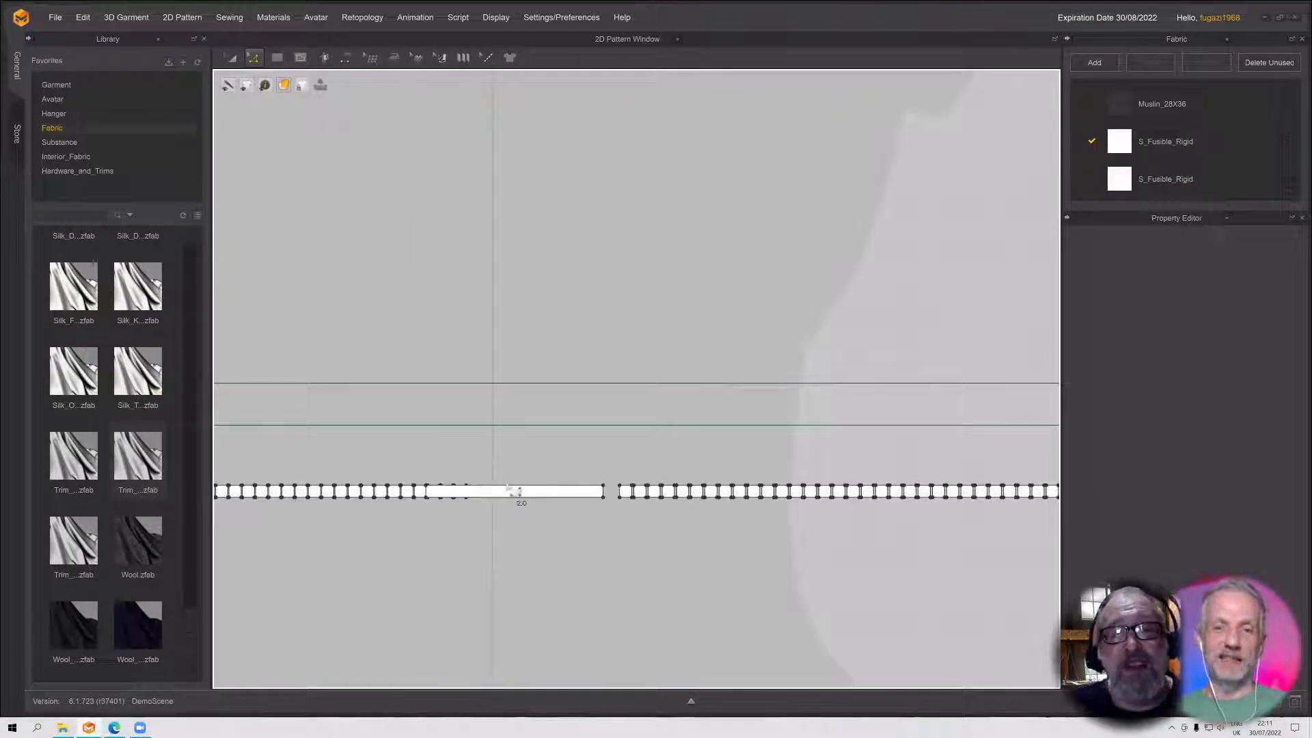
left_click(231, 57)
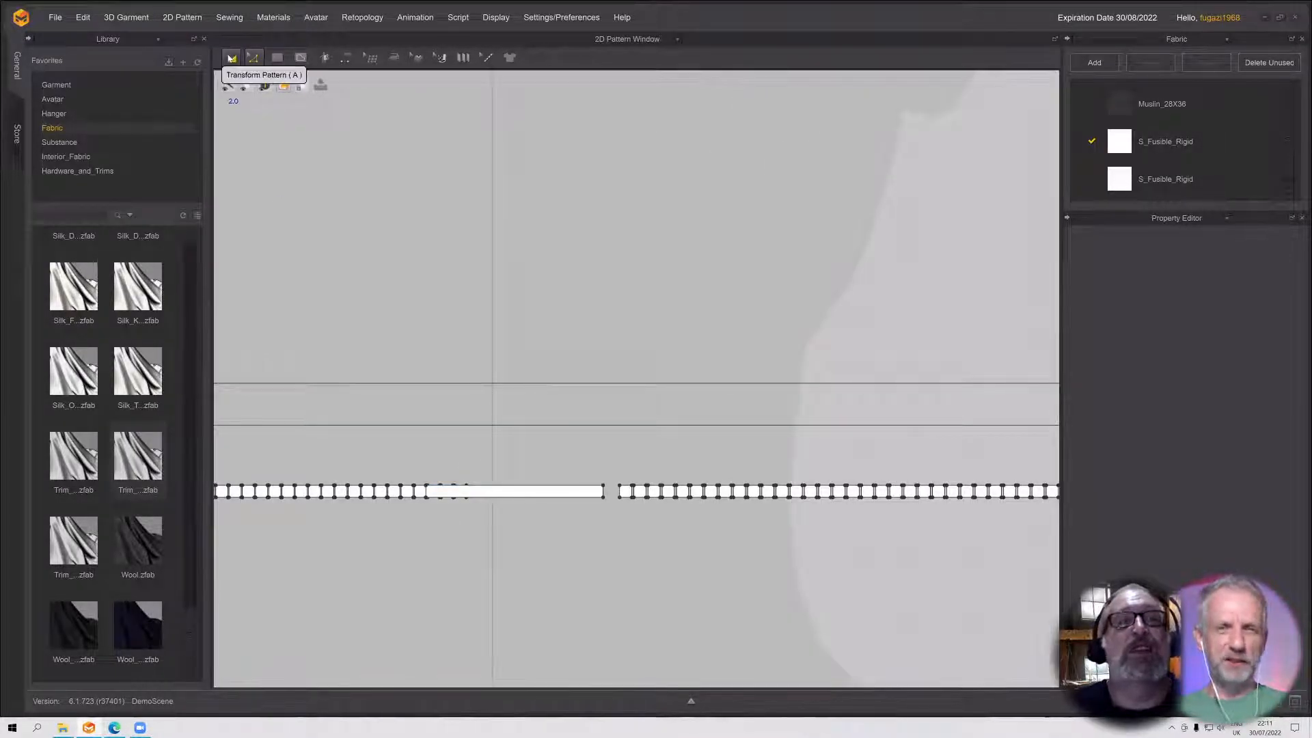
mouse_move(496, 482)
left_mouse_down()
mouse_move(521, 467)
mouse_move(506, 477)
left_mouse_up()
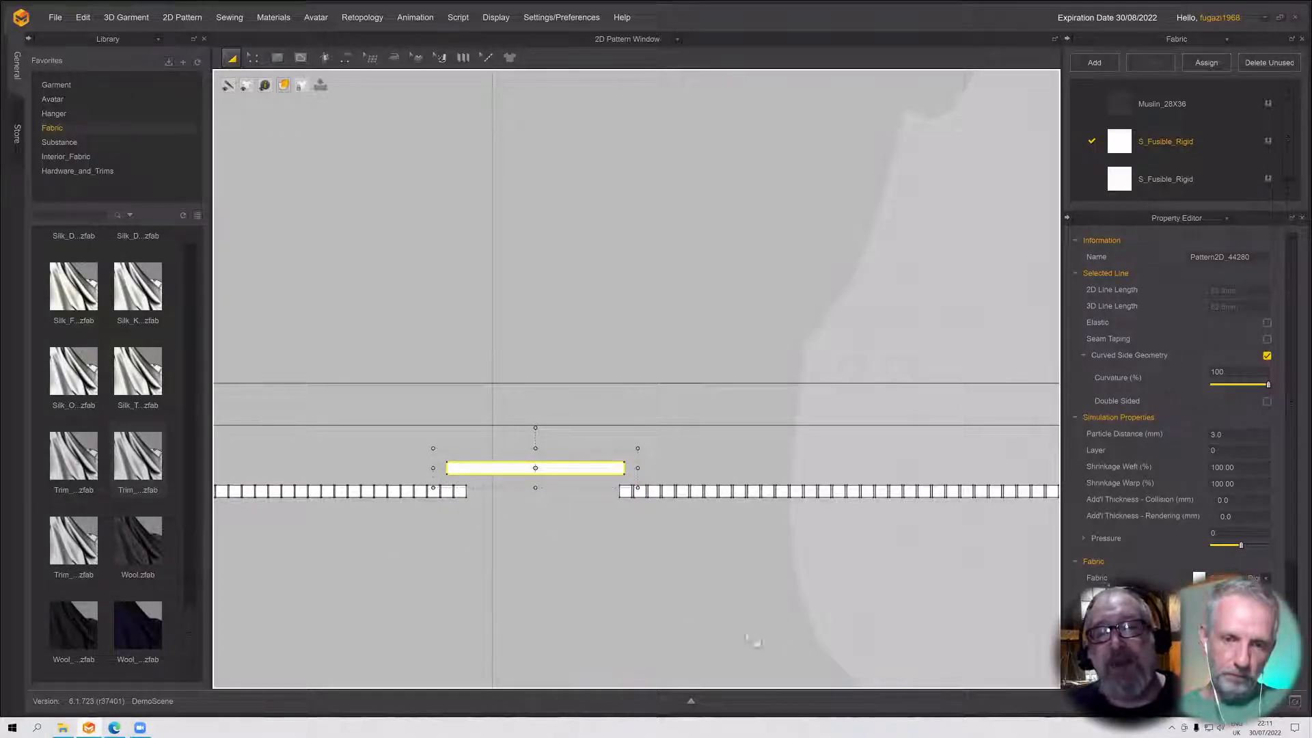
Switch the workspace to a single enlarged 3D Window and turn the dressed avatar to a three-quarter view
left_click(636, 45)
left_click(630, 63)
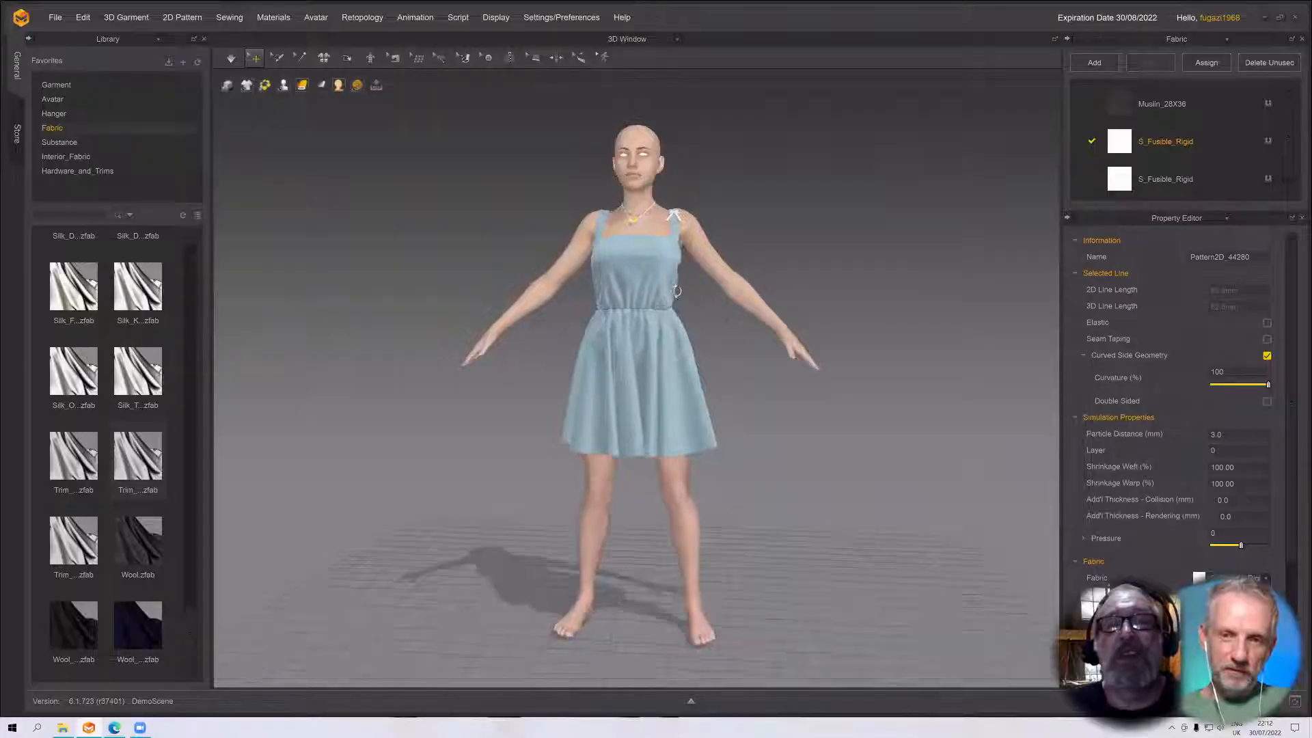
right_click_drag(630, 226, 671, 203)
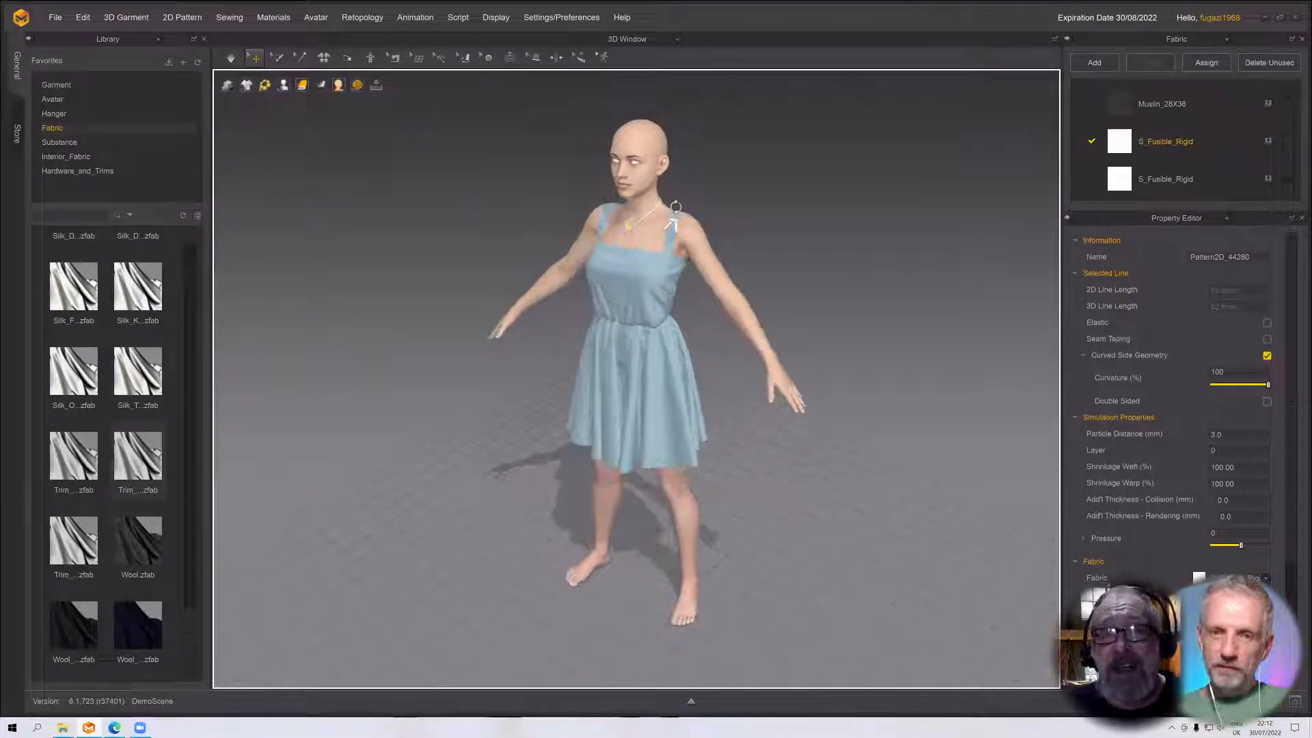
right_click_drag(635, 252, 638, 247)
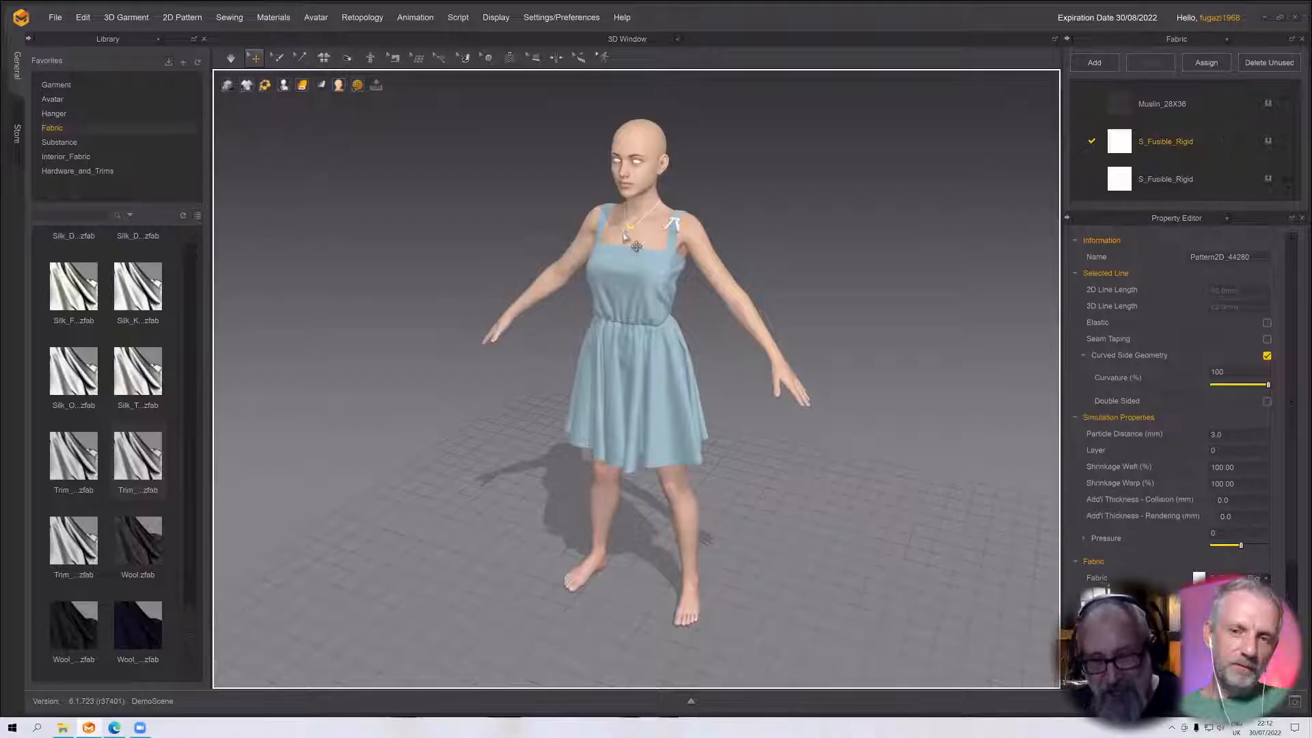
Examine the segmented ribbon, its undivided middle piece and the pendant up close around the avatar's neck and chest
scroll(635, 246, "up", 5)
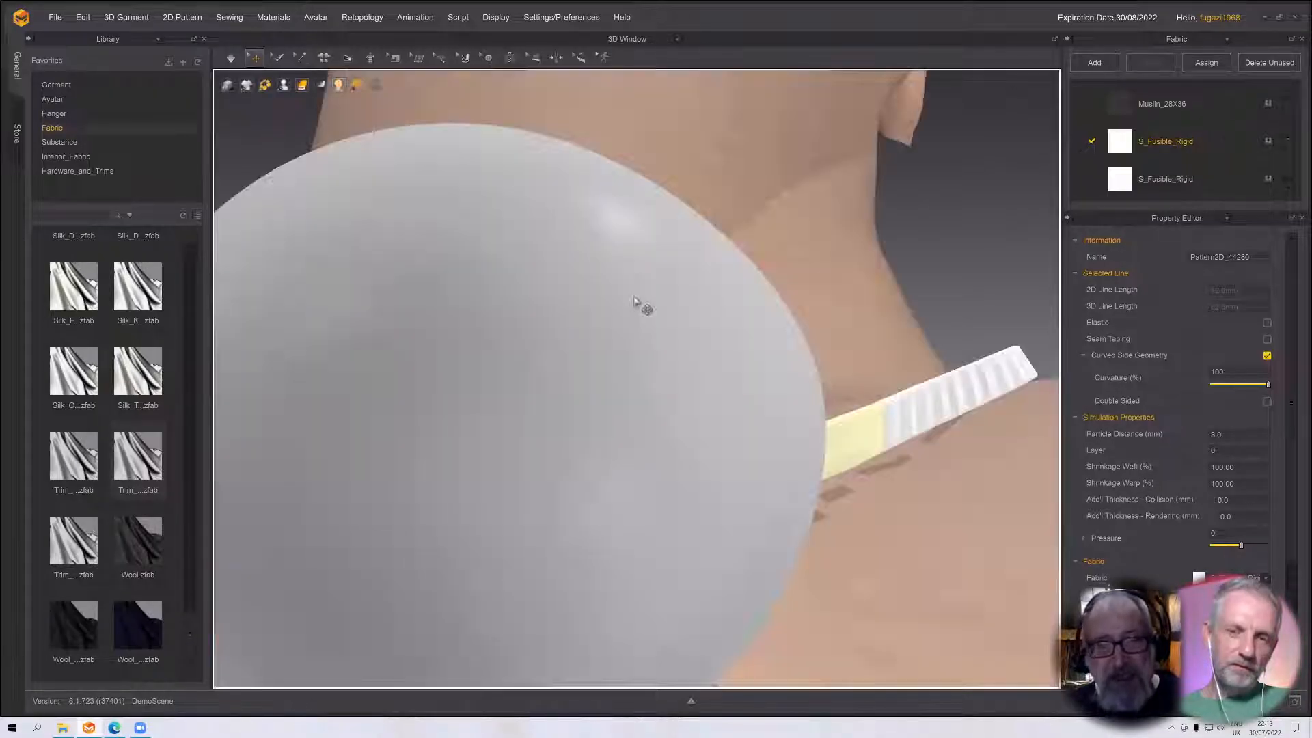
mouse_move(733, 304)
right_mouse_down()
mouse_move(673, 342)
mouse_move(719, 359)
mouse_move(867, 342)
mouse_move(726, 324)
right_mouse_up()
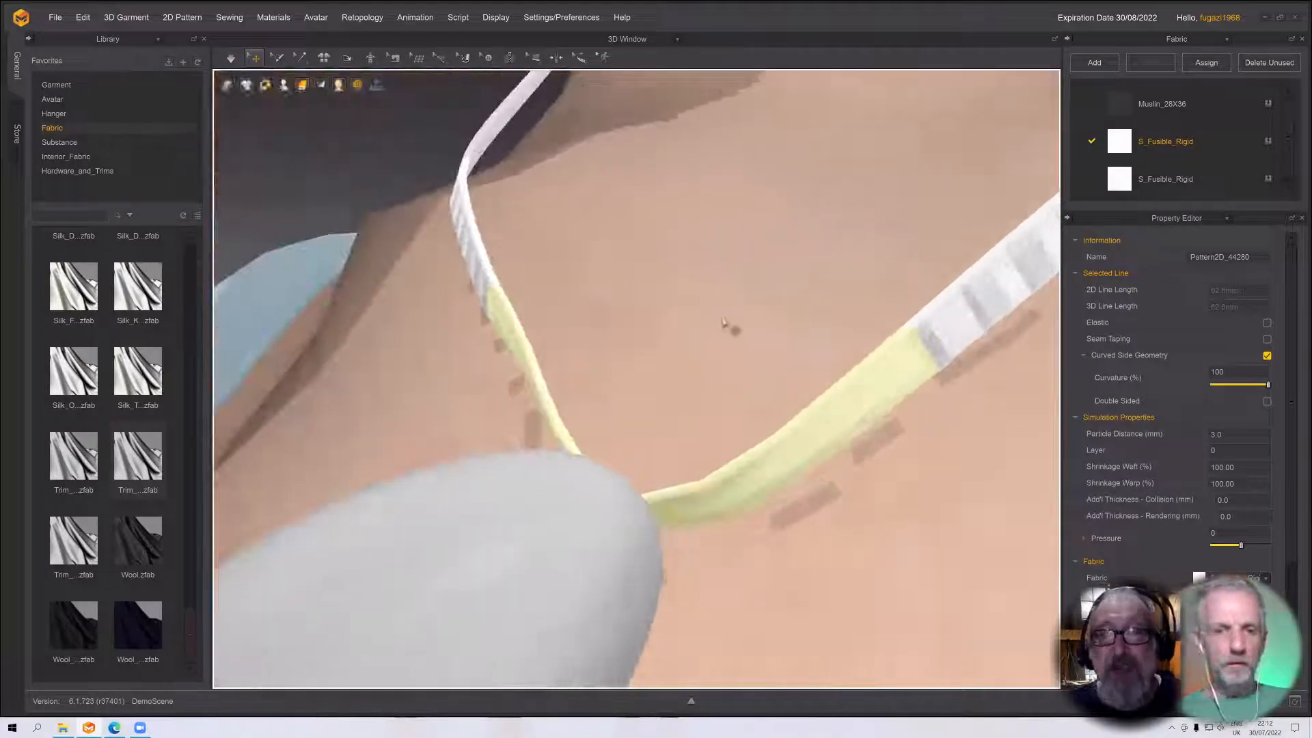
scroll(726, 321, "down", 2)
scroll(717, 281, "down", 1)
right_click_drag(605, 349, 894, 218)
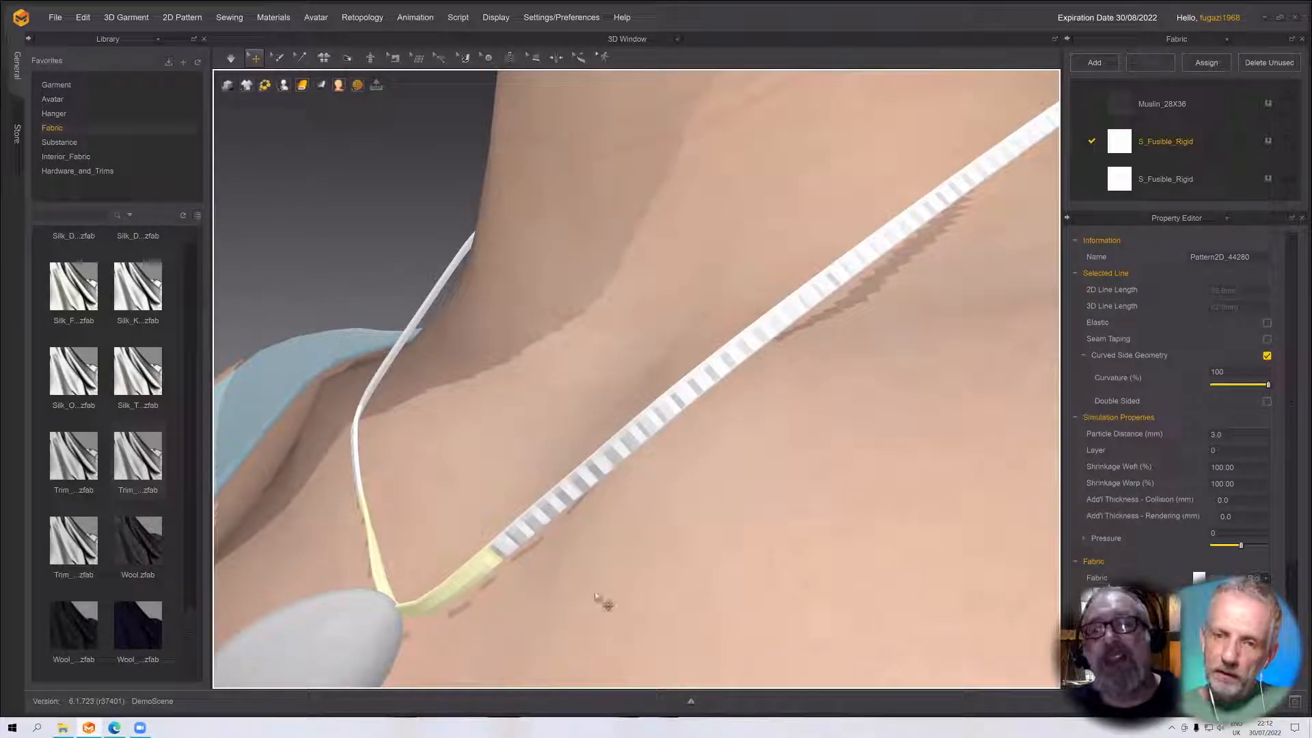
scroll(636, 470, "down", 5)
scroll(635, 471, "down", 10)
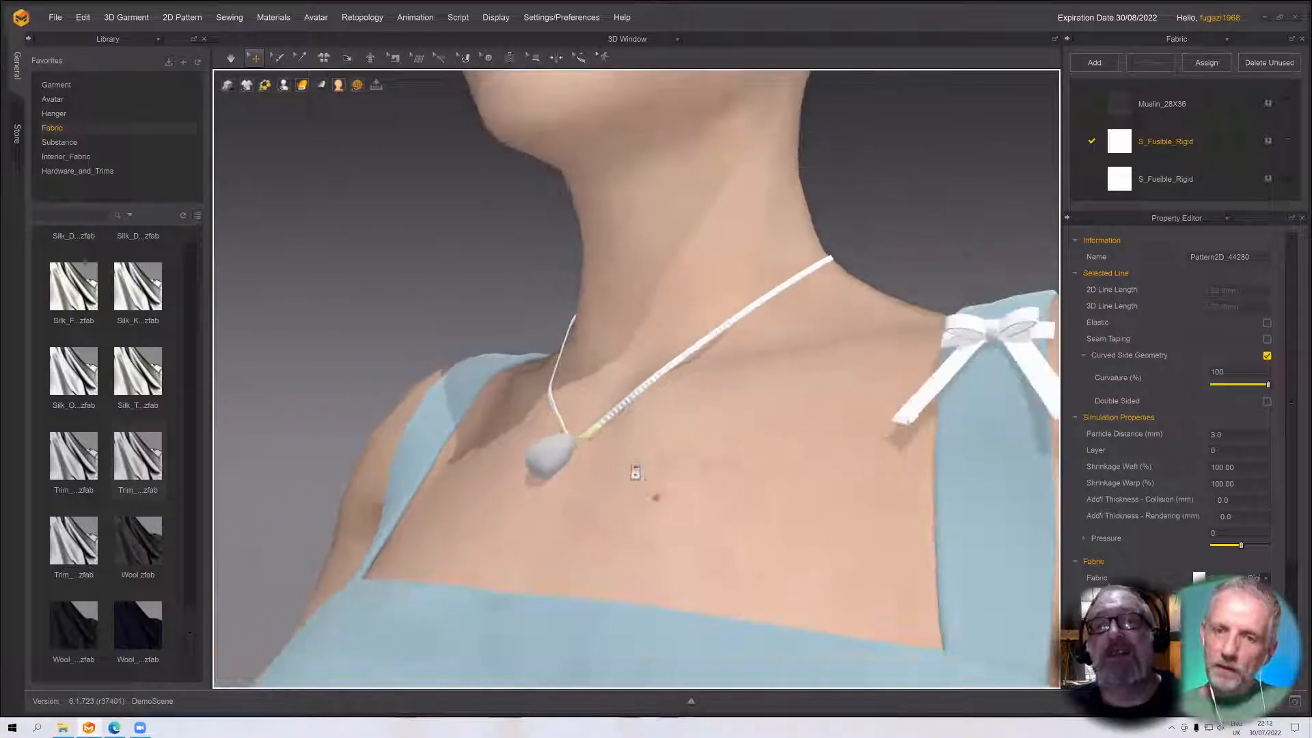
right_click_drag(683, 473, 595, 455)
scroll(594, 455, "up", 10)
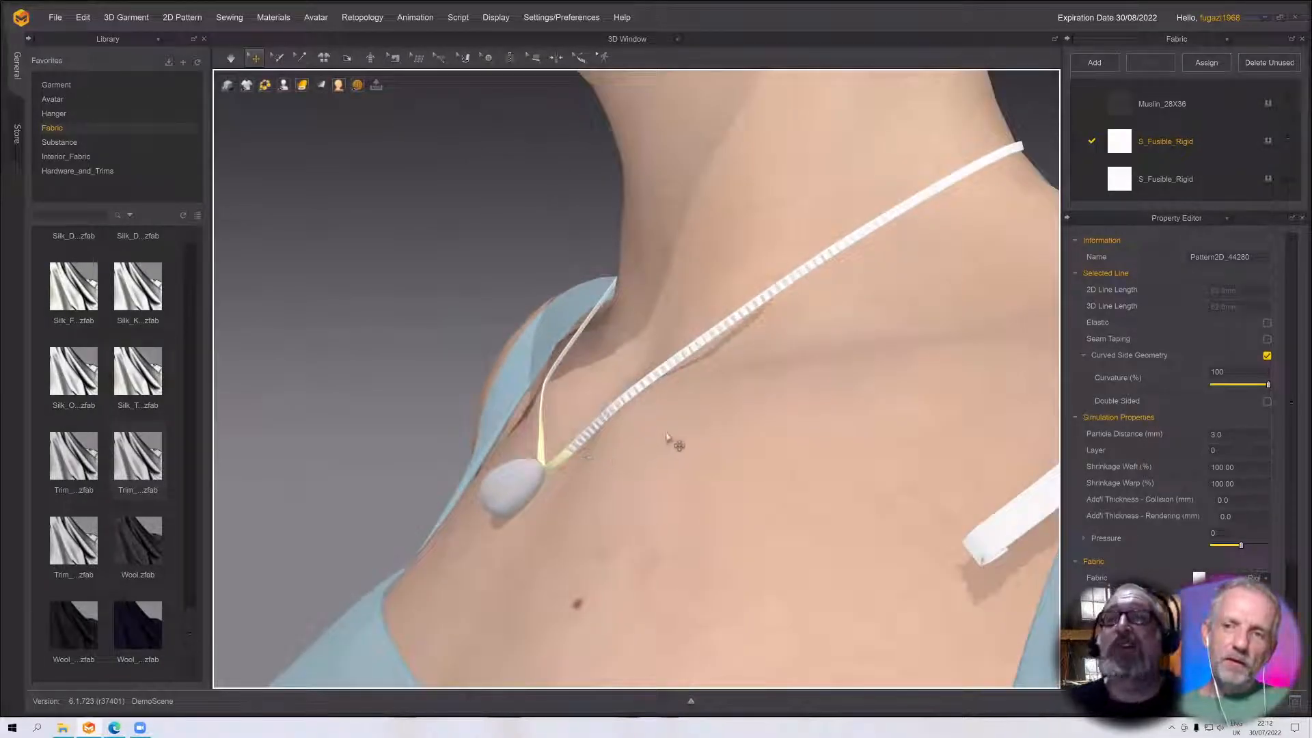
Switch the garment display to Textured Surface and turn to a side view of the ribbon and pendant
mouse_move(313, 90)
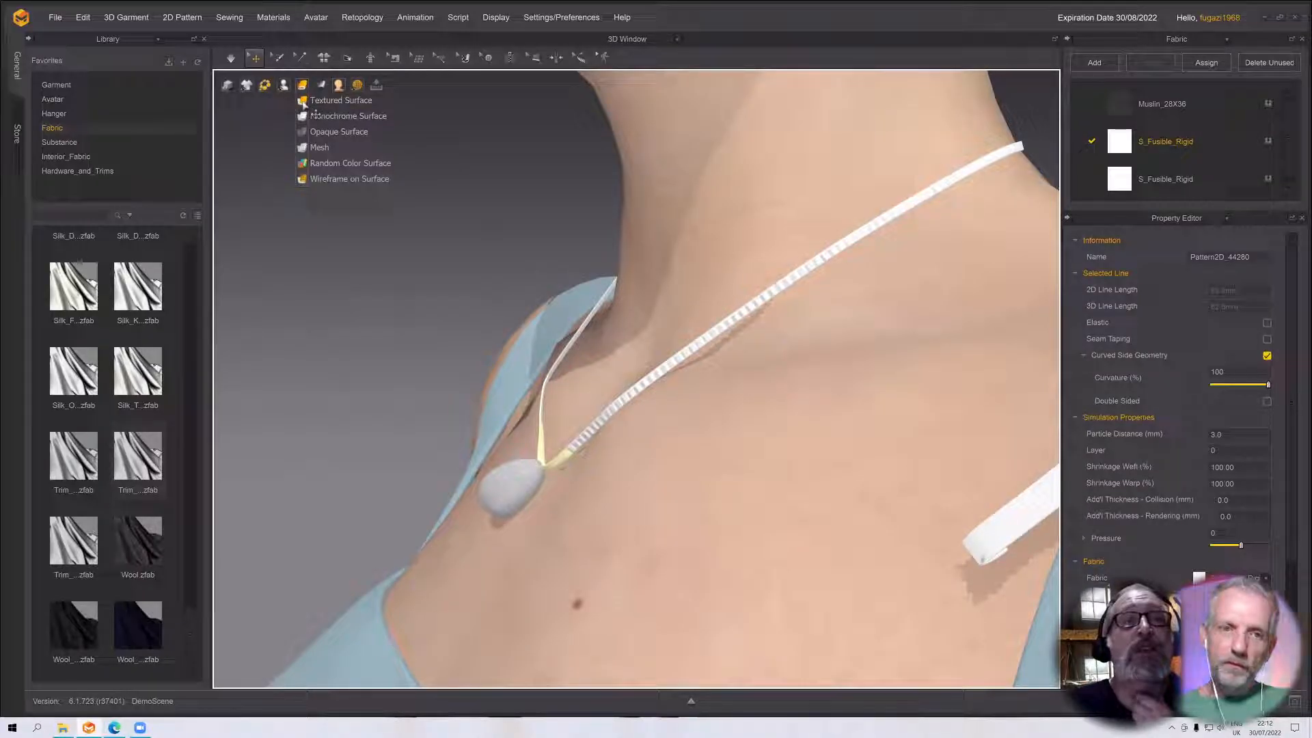
left_click(303, 102)
scroll(600, 478, "down", 4)
scroll(599, 479, "up", 5)
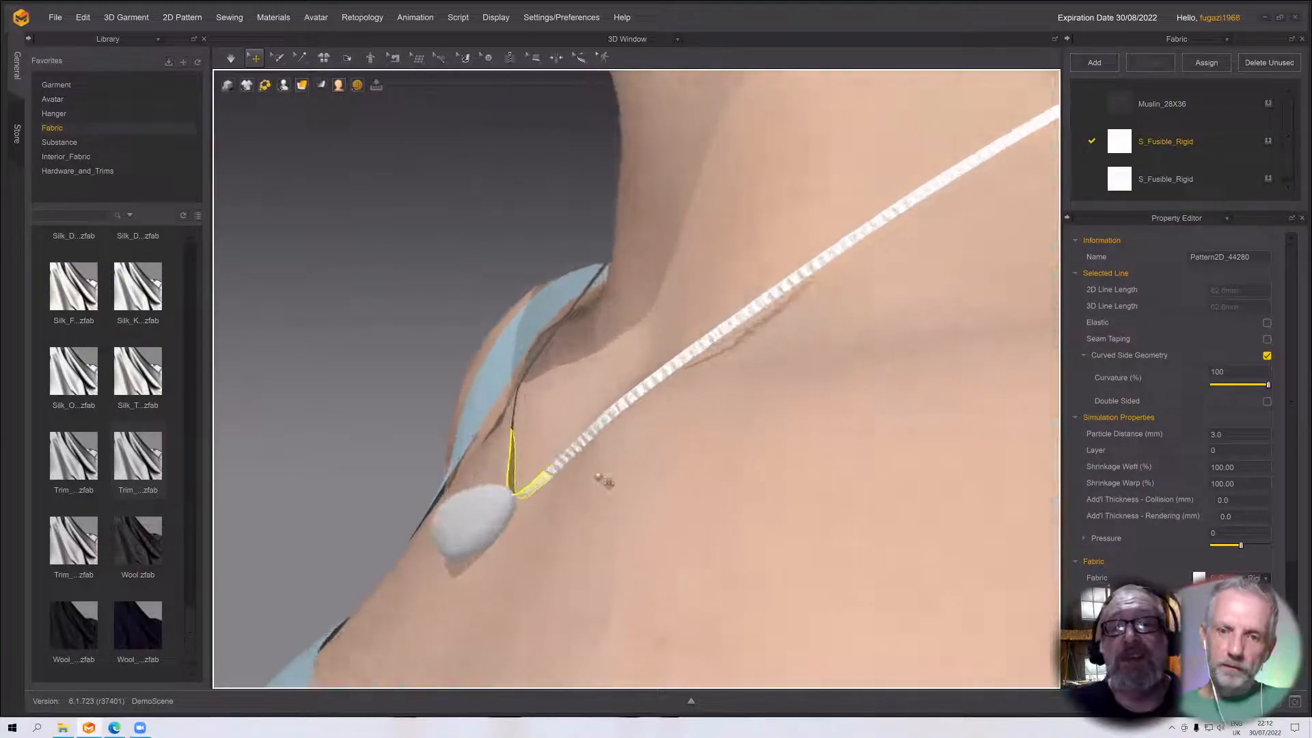
right_click_drag(605, 482, 551, 449)
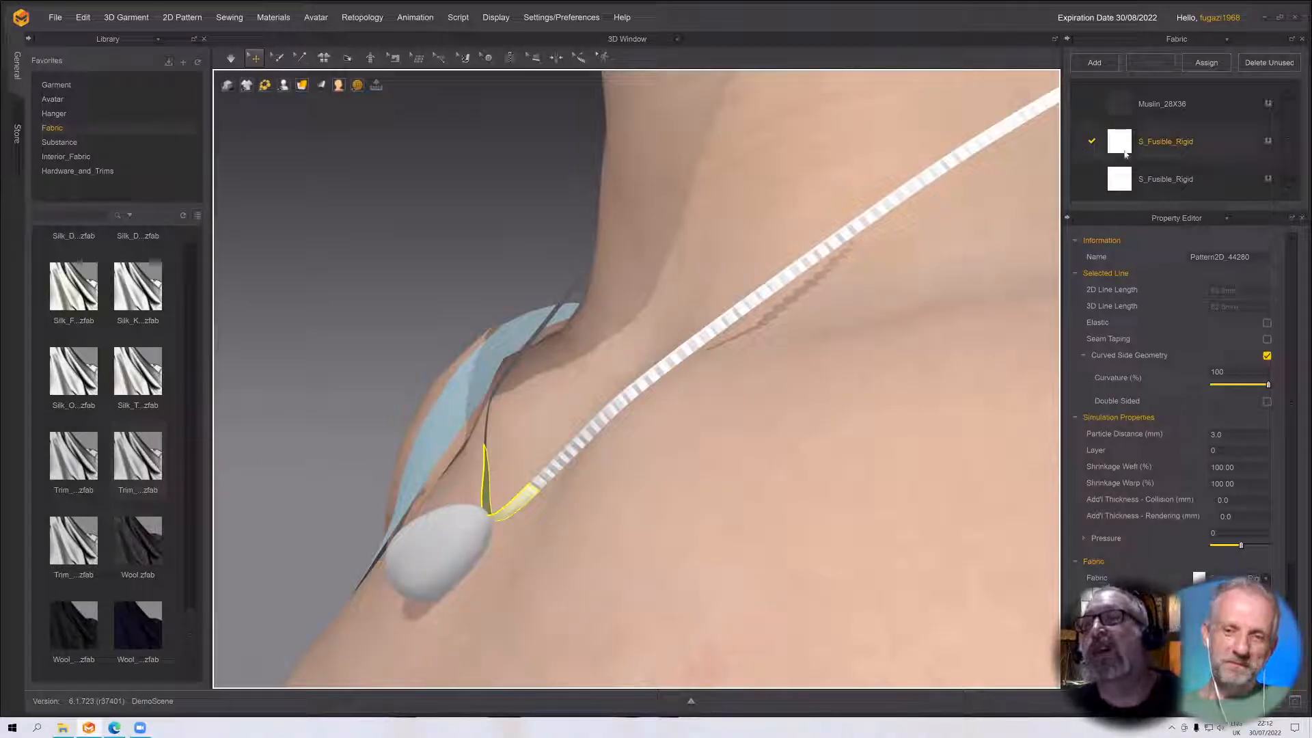
Set the material type of the neck ribbon's S_Fusible_Rigid fabric to Metal
left_click(1161, 144)
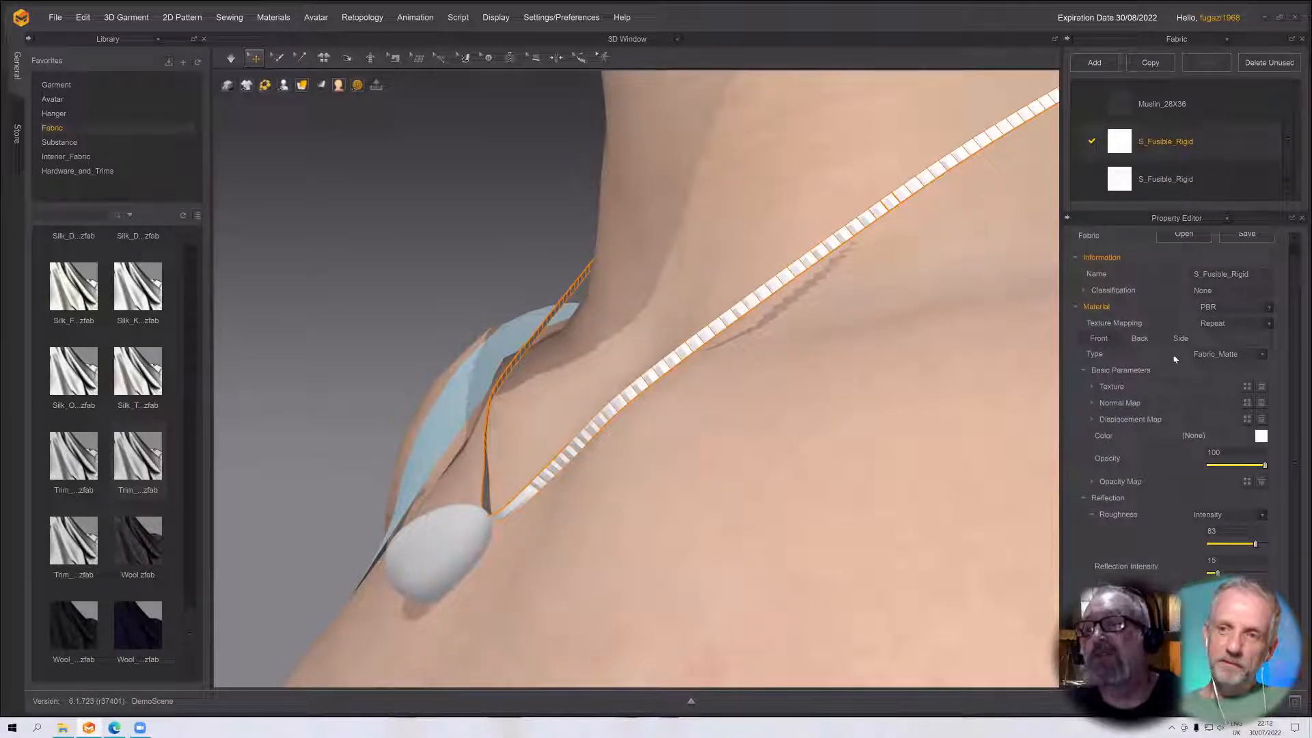
left_click(1213, 355)
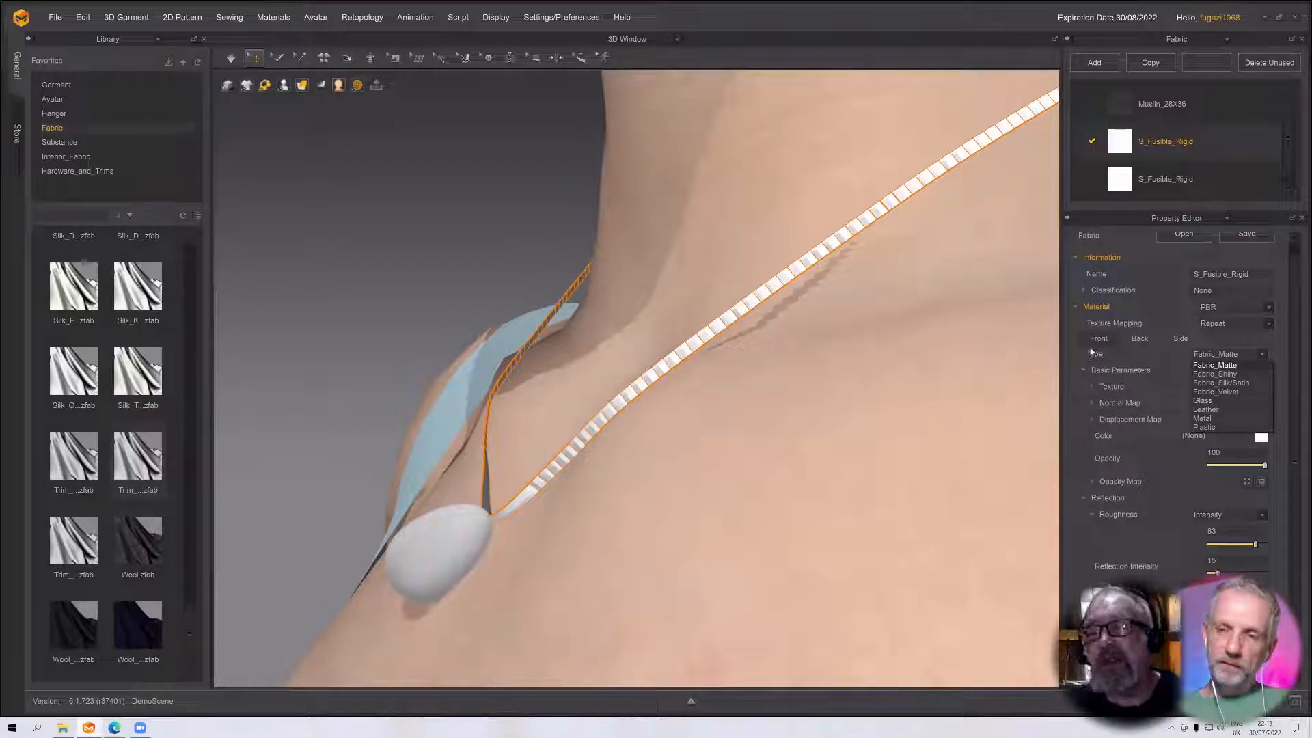
left_click(1197, 418)
right_click_drag(751, 383, 861, 420)
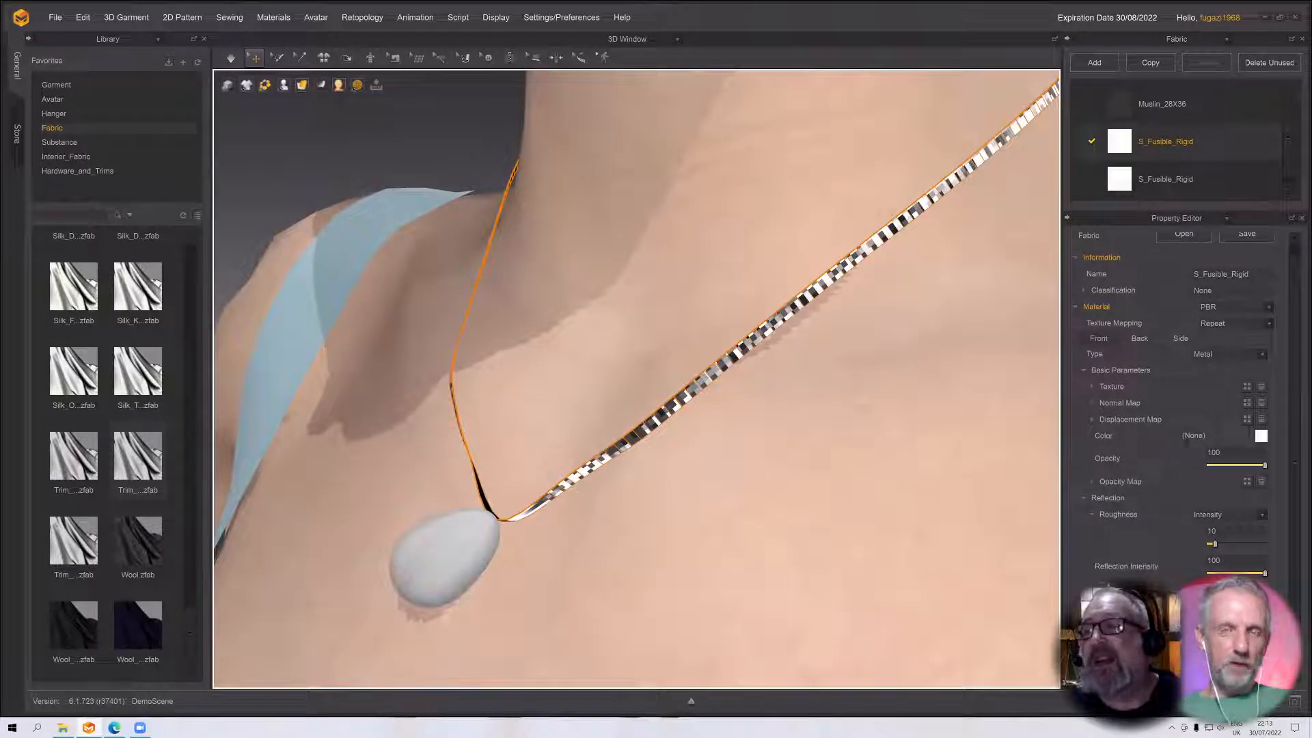
Set the neck ribbon fabric's color to the light gray swatch Gray 1 (D1D1D1)
left_click(1260, 436)
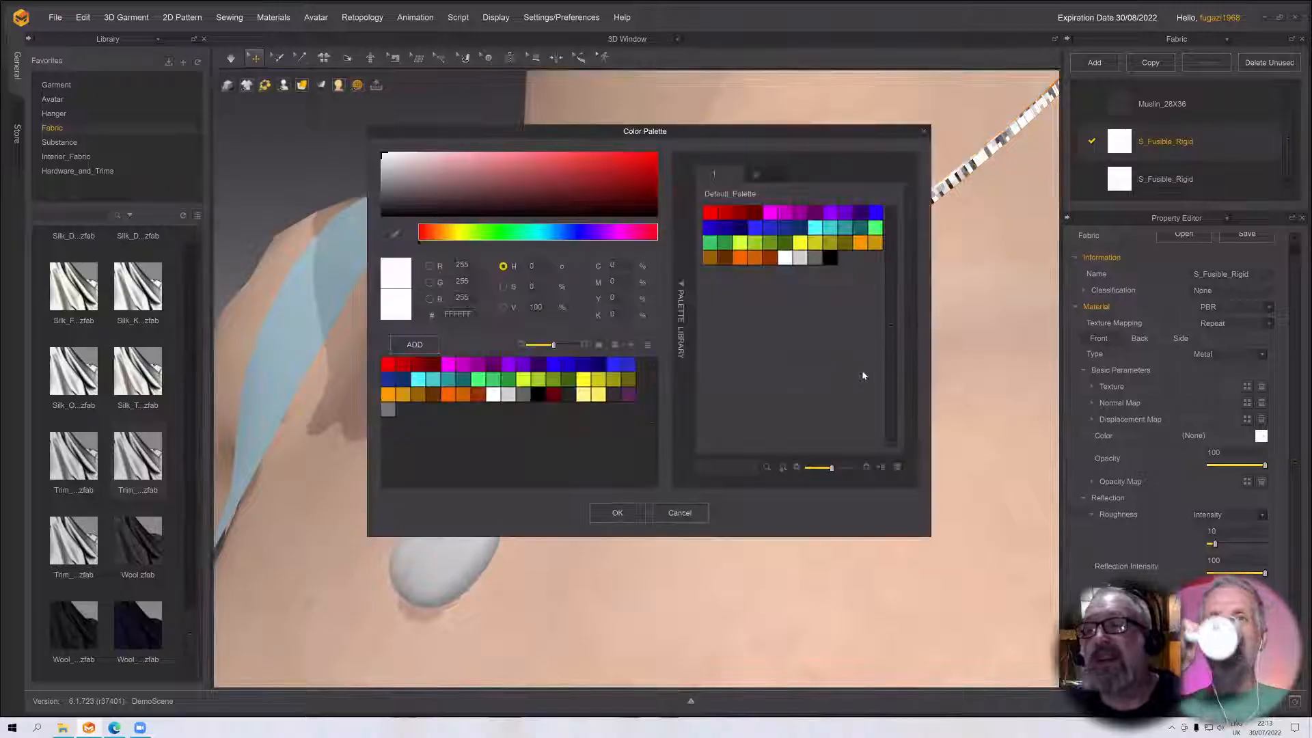
left_click(799, 259)
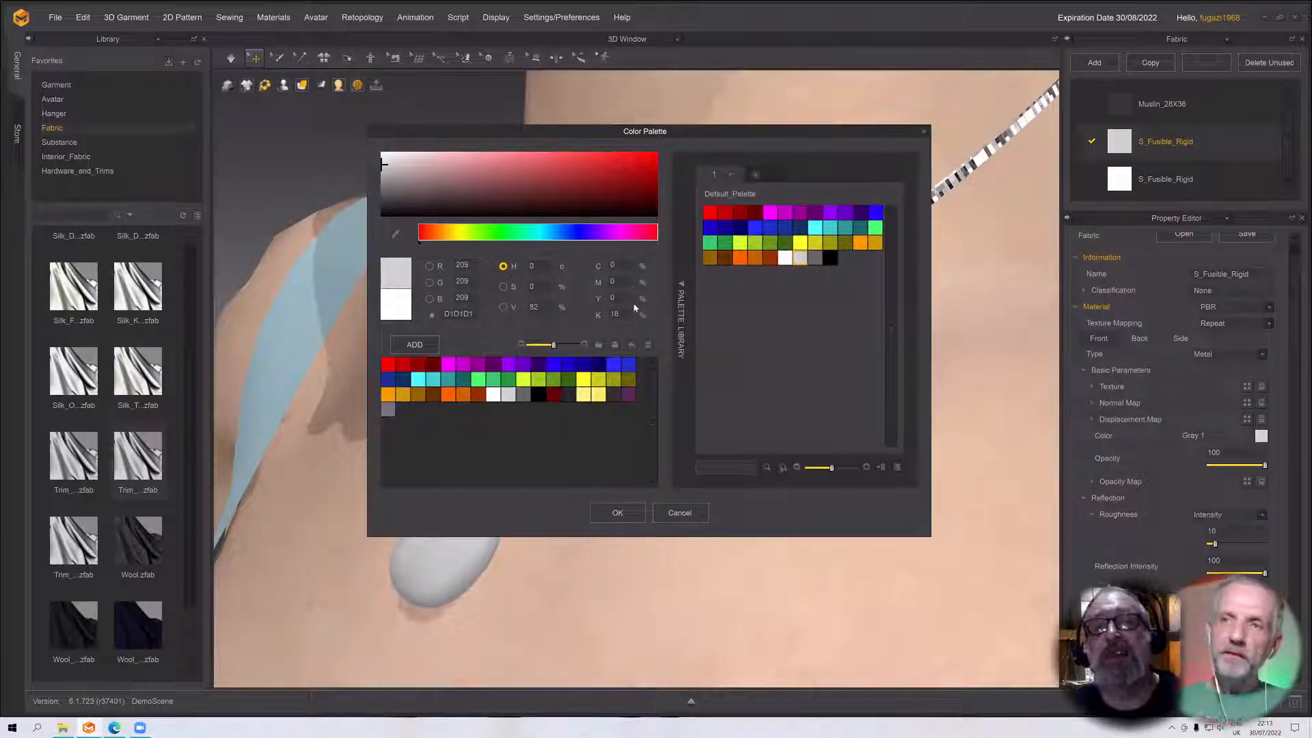
left_click(617, 512)
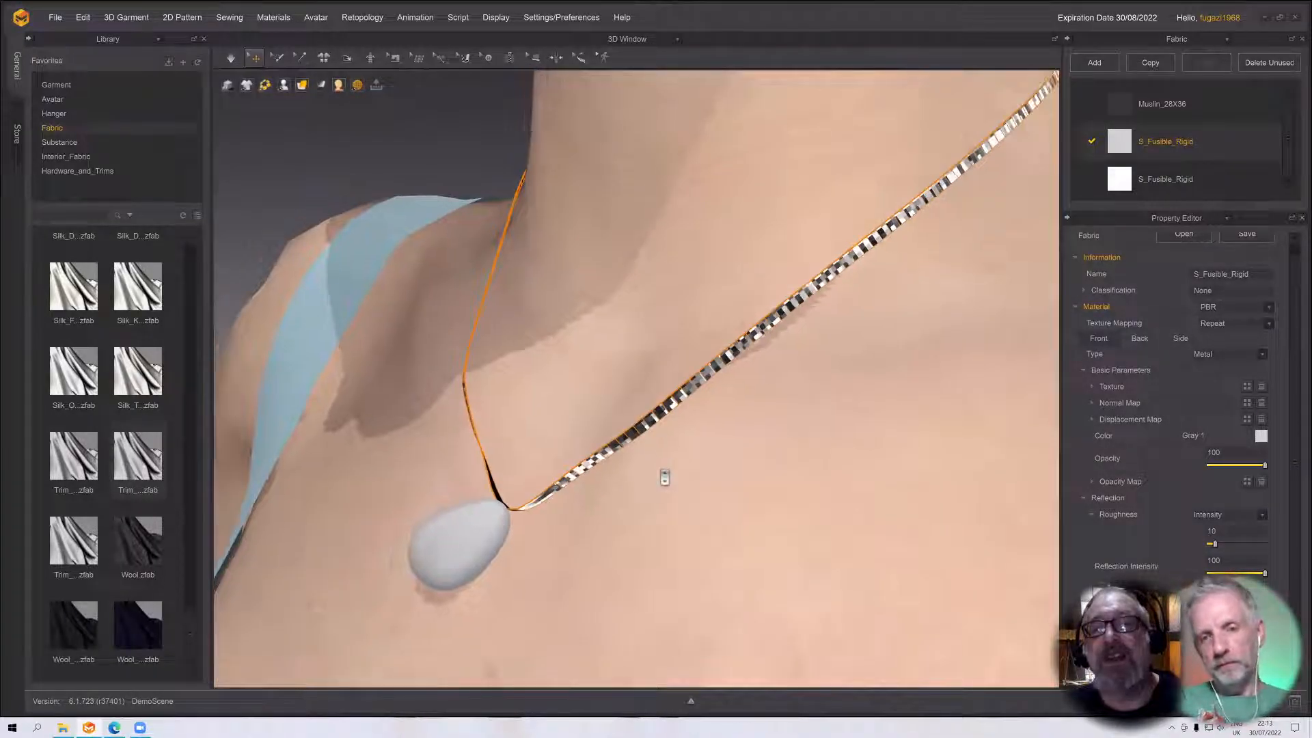
Switch the garment display to Thick Textured Surface for a close view of the metallic chain segments
scroll(664, 477, "down", 8)
right_click_drag(666, 474, 615, 454)
scroll(615, 456, "up", 6)
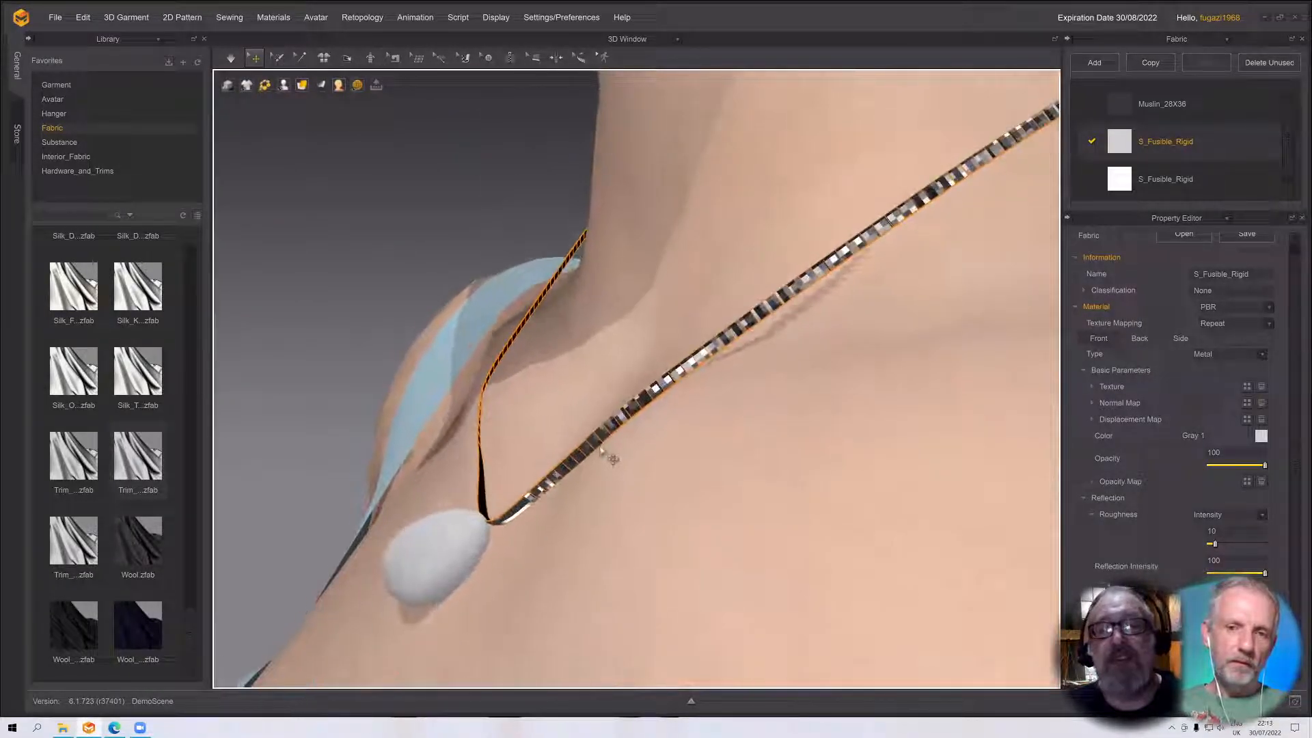
scroll(599, 447, "up", 4)
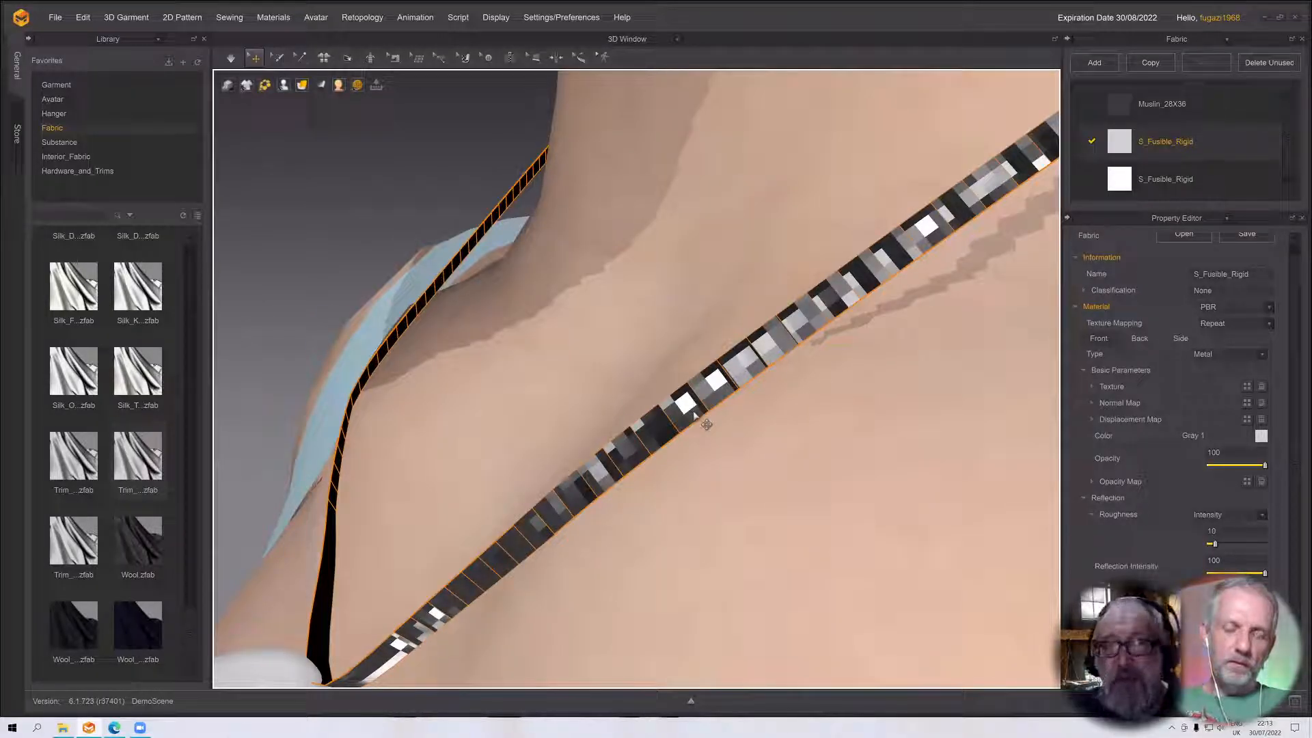
left_click(304, 88)
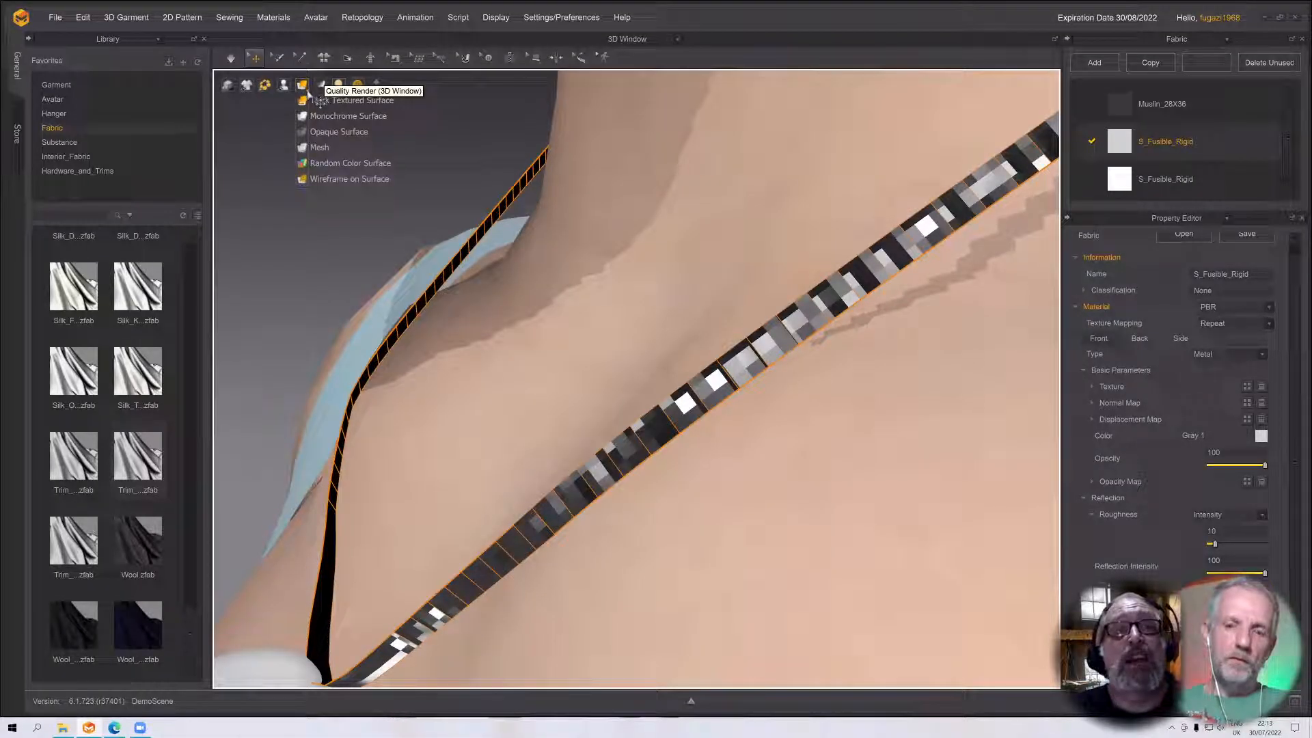
left_click(312, 102)
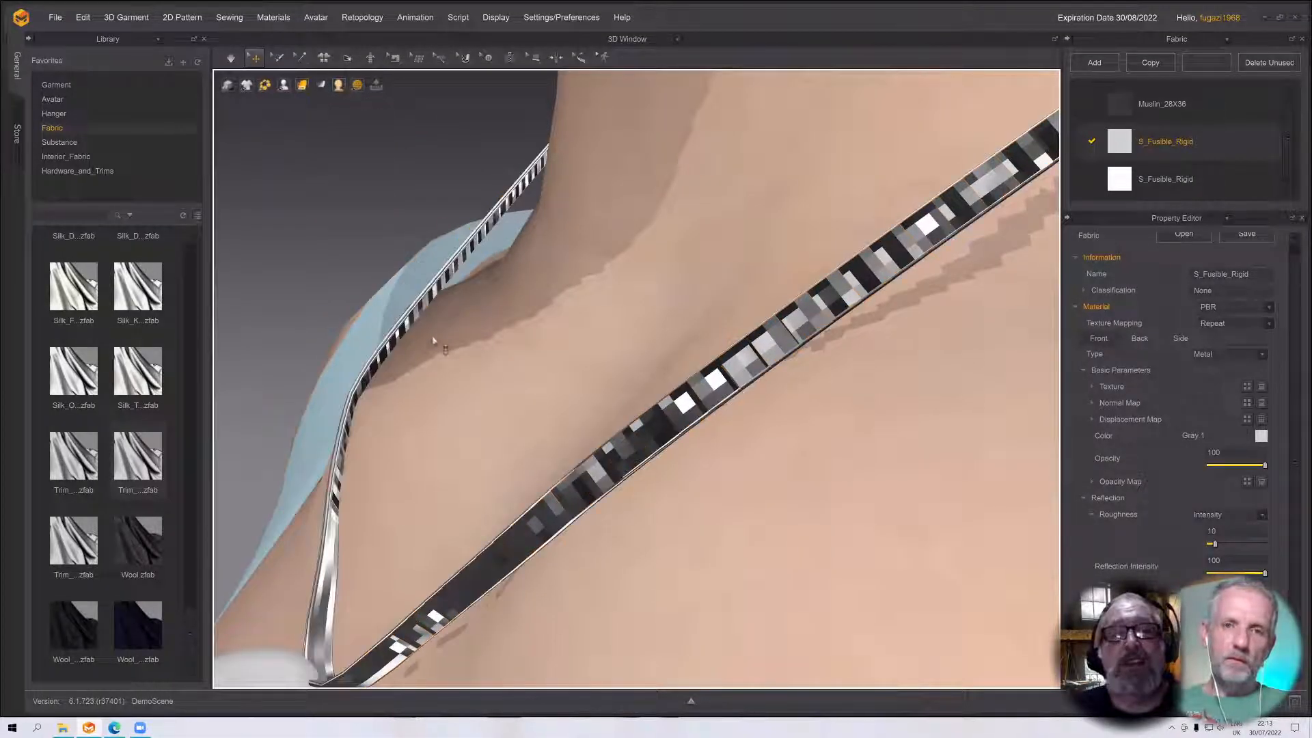
right_click_drag(444, 335, 527, 360)
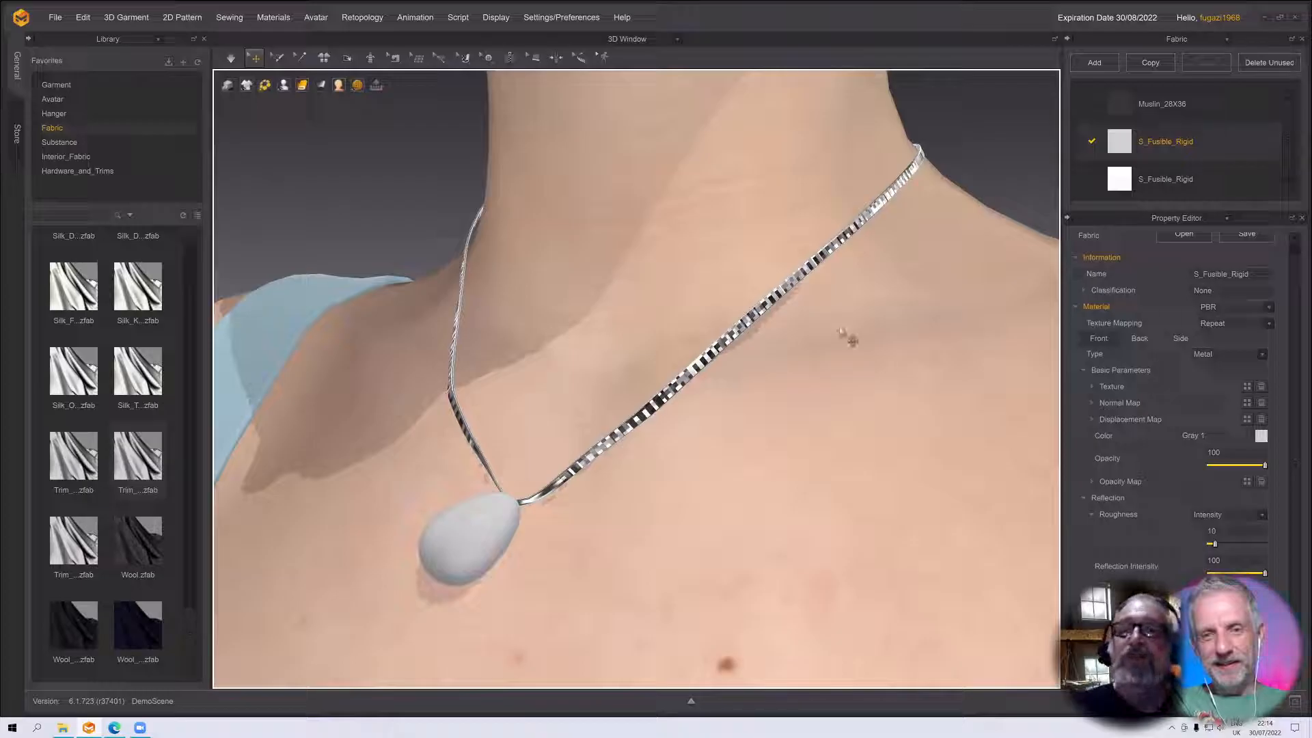
Recolor the metallic chain fabric with a pale yellow palette swatch to make it gold
scroll(668, 442, "down", 2)
scroll(668, 442, "up", 5)
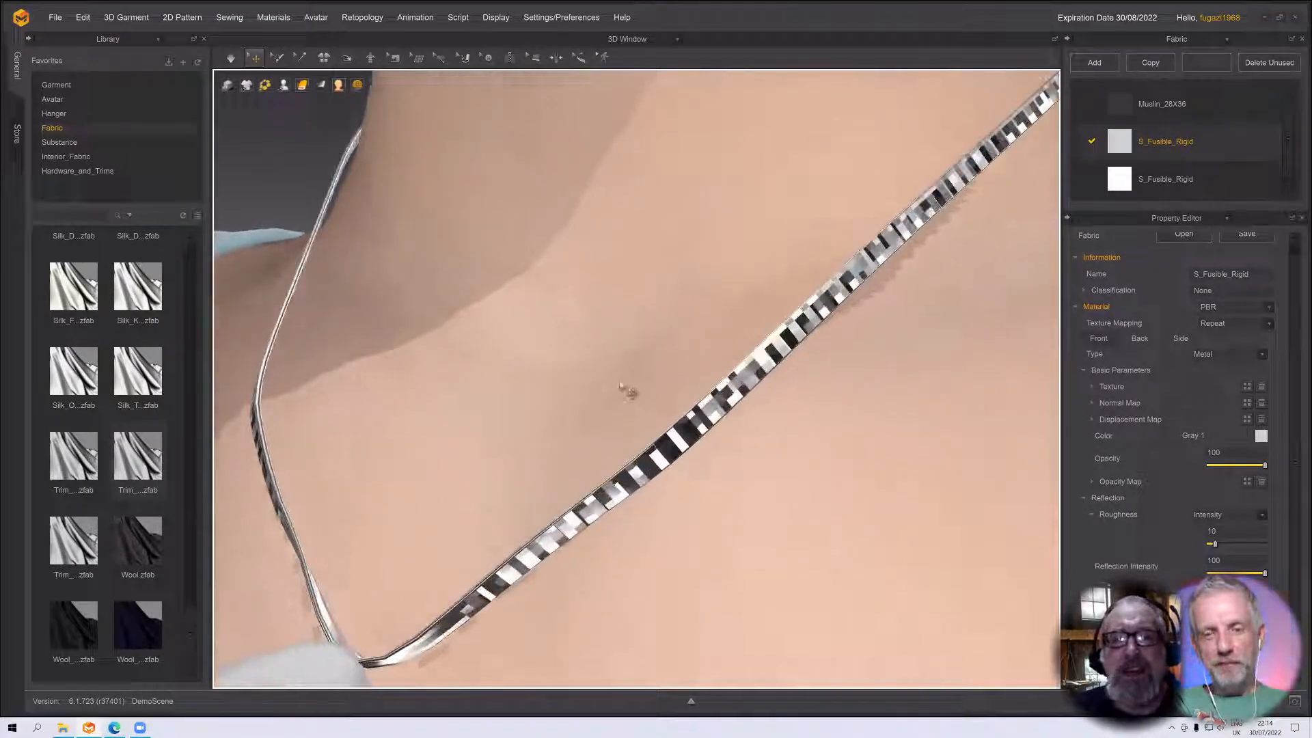
right_click_drag(579, 366, 621, 383)
scroll(621, 383, "down", 5)
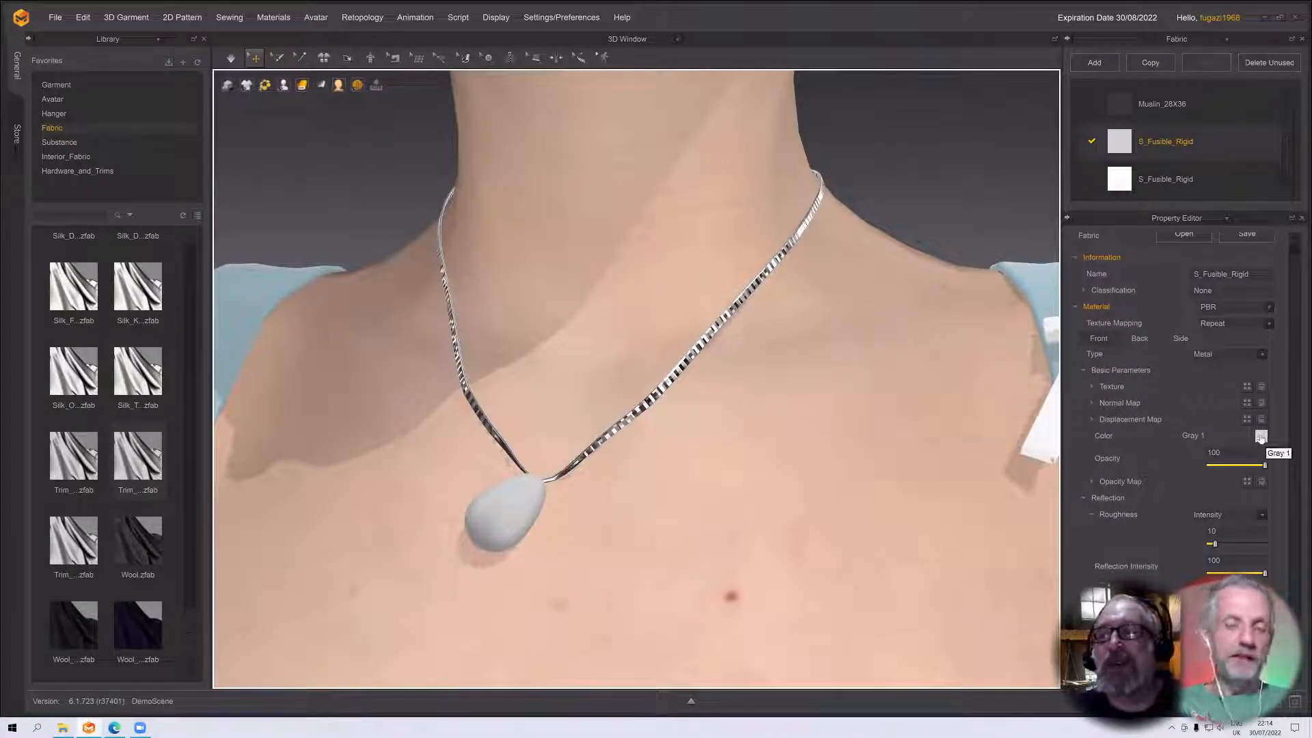
left_click(1260, 436)
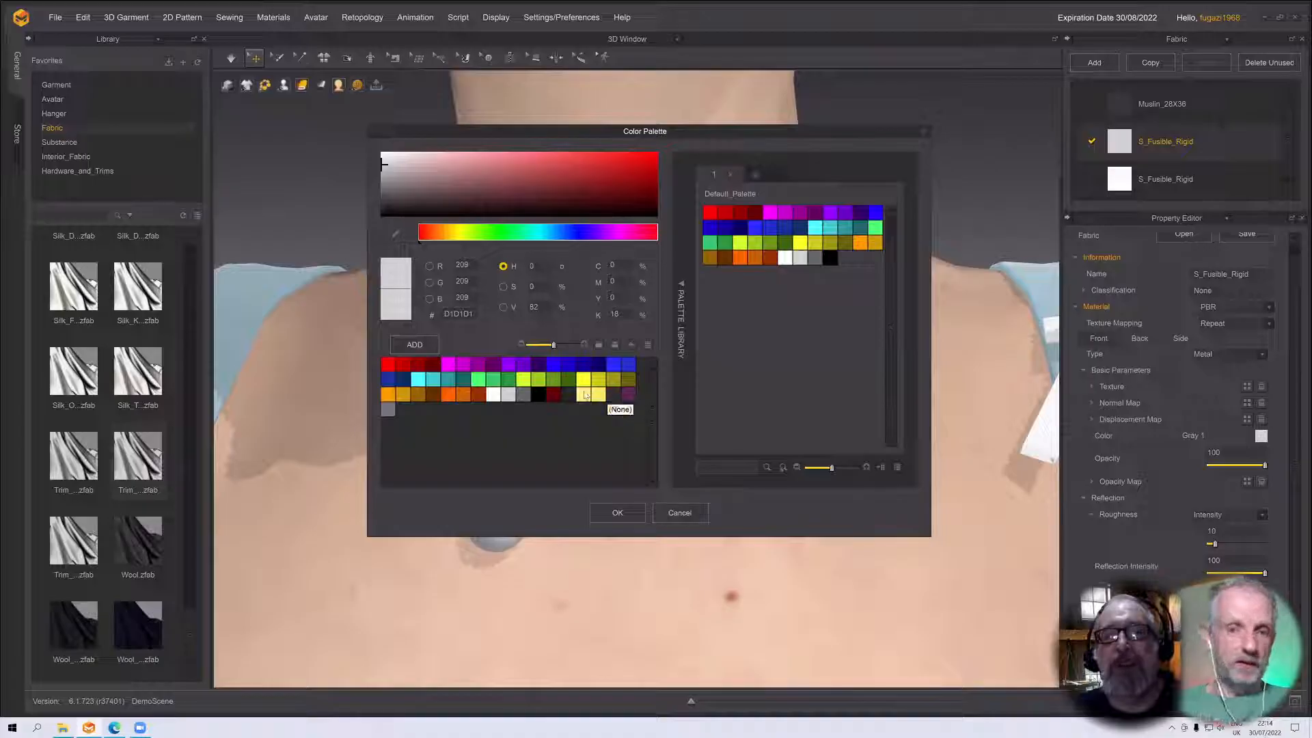
left_click(584, 394)
left_click(617, 512)
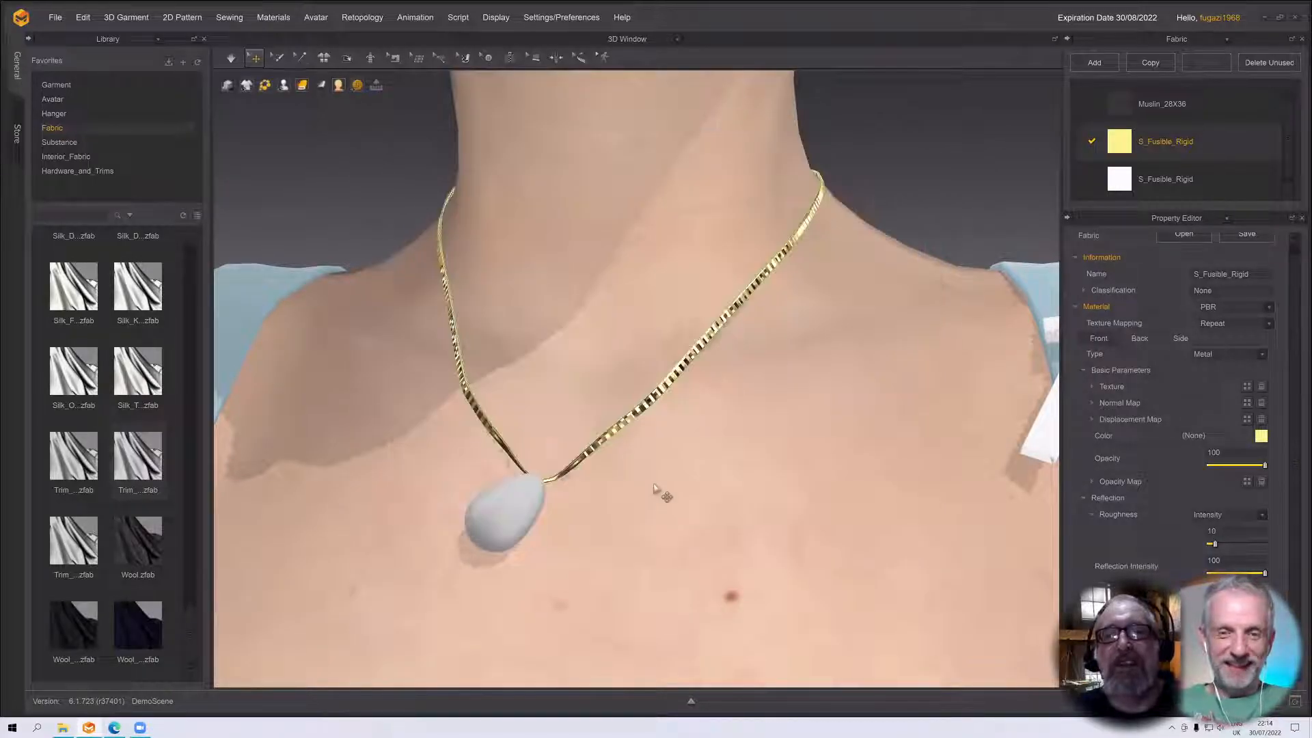
Select the egg-shaped pendant and move it sideways to center it beneath the chain's lowest point
mouse_move(619, 512)
right_mouse_down()
mouse_move(609, 474)
mouse_move(613, 526)
right_mouse_up()
scroll(609, 474, "up", 3)
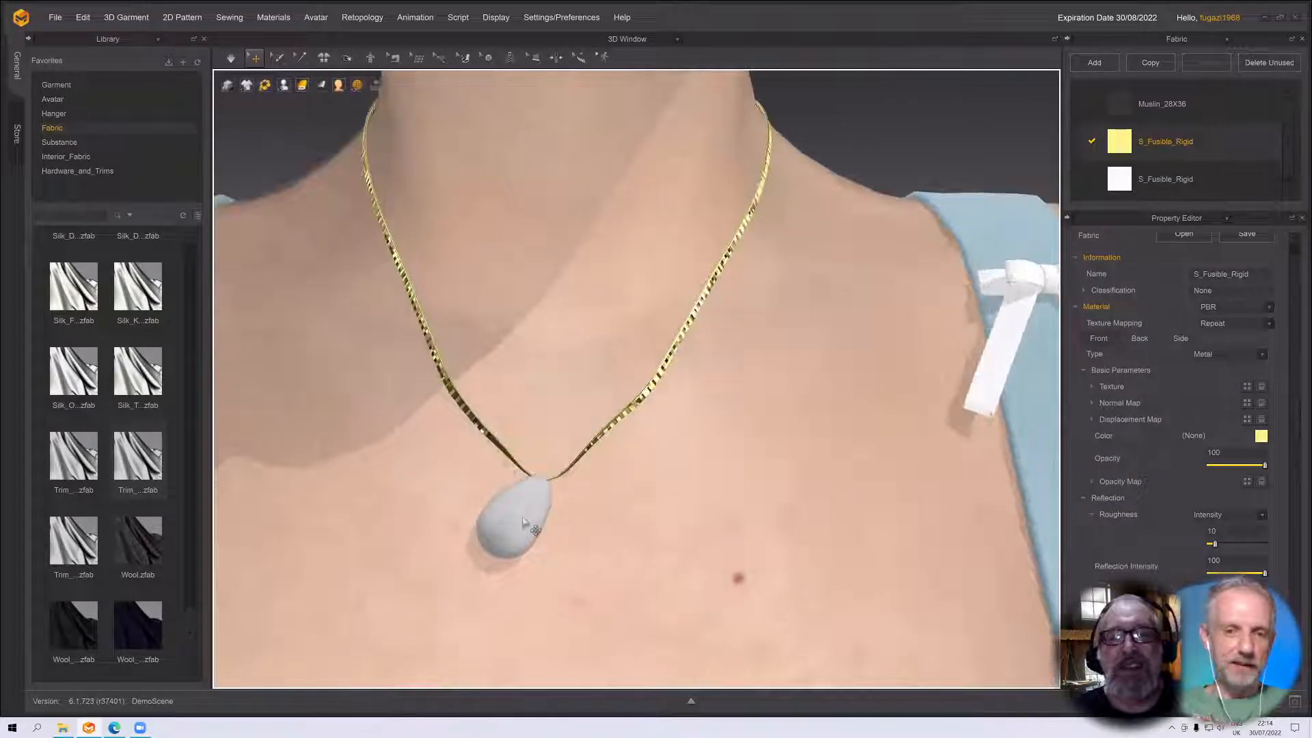
left_click(523, 523)
scroll(526, 519, "up", 2)
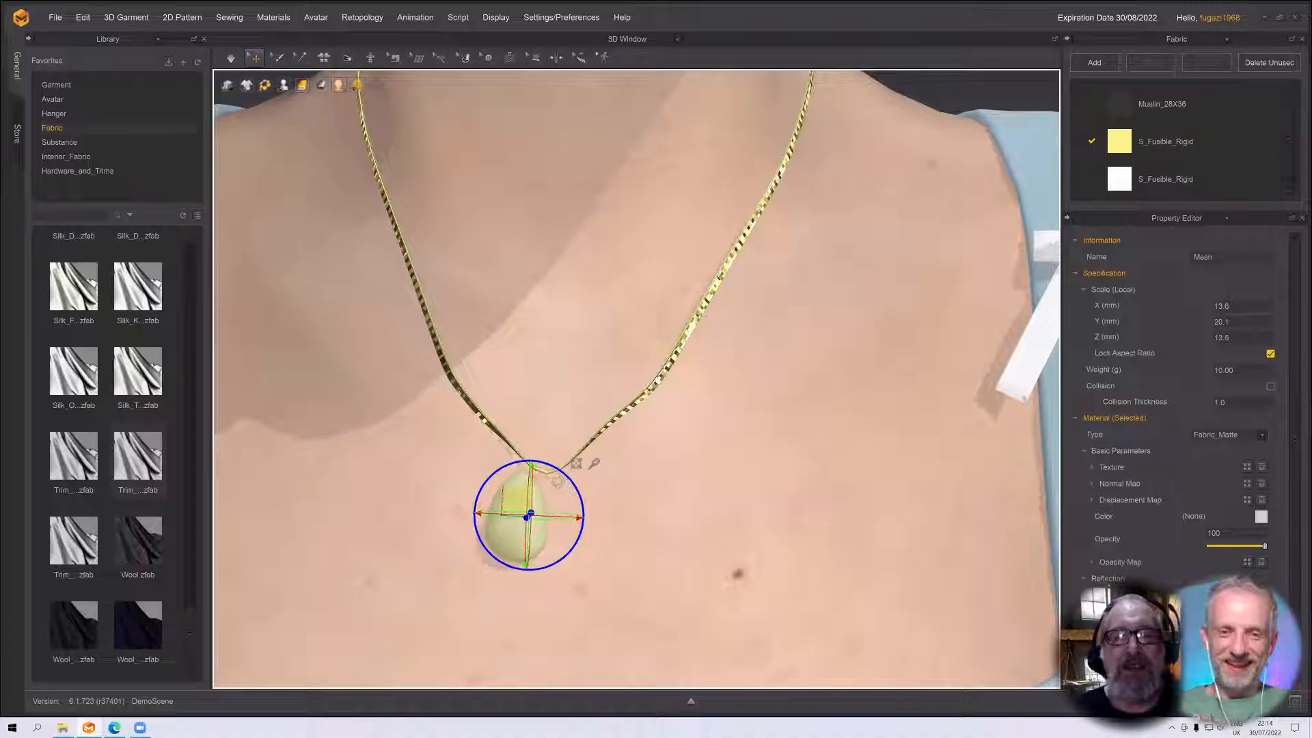
left_click_drag(523, 498, 551, 497)
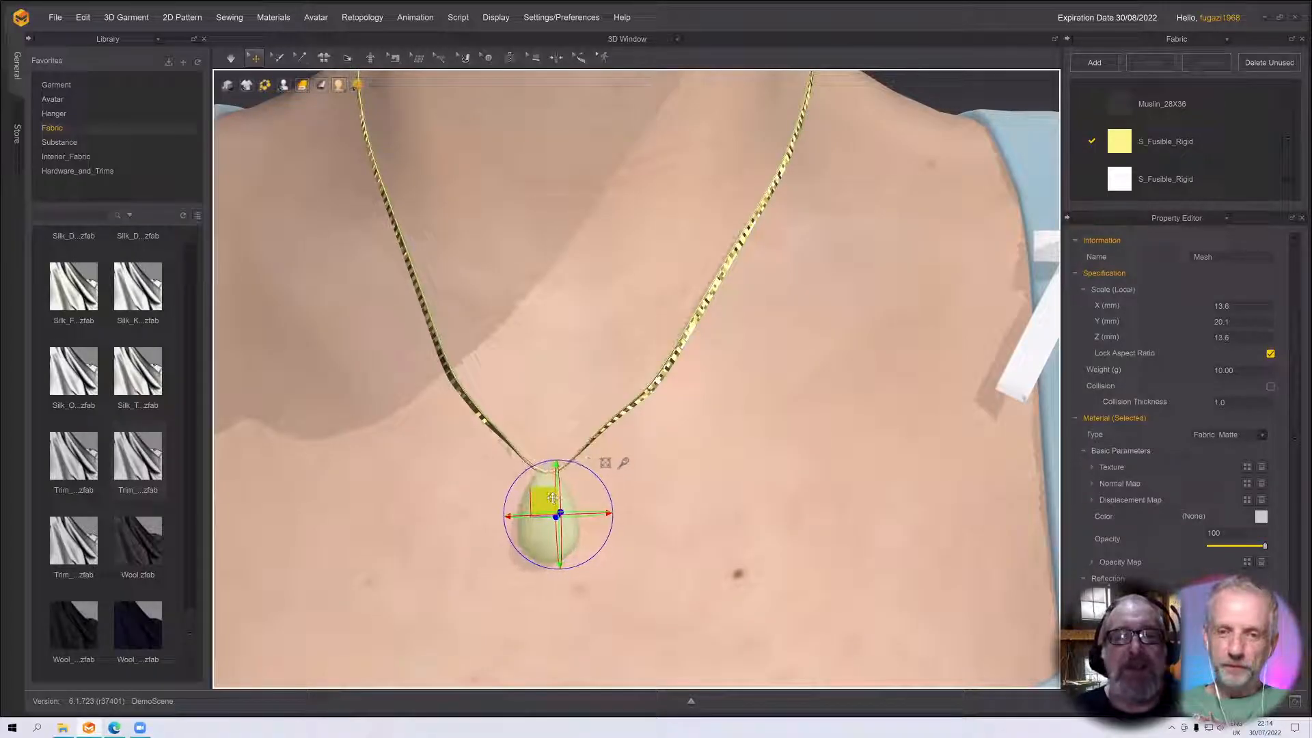
Flatten the pendant along its local Z axis to a depth of about 7 mm
right_click_drag(601, 488, 617, 423)
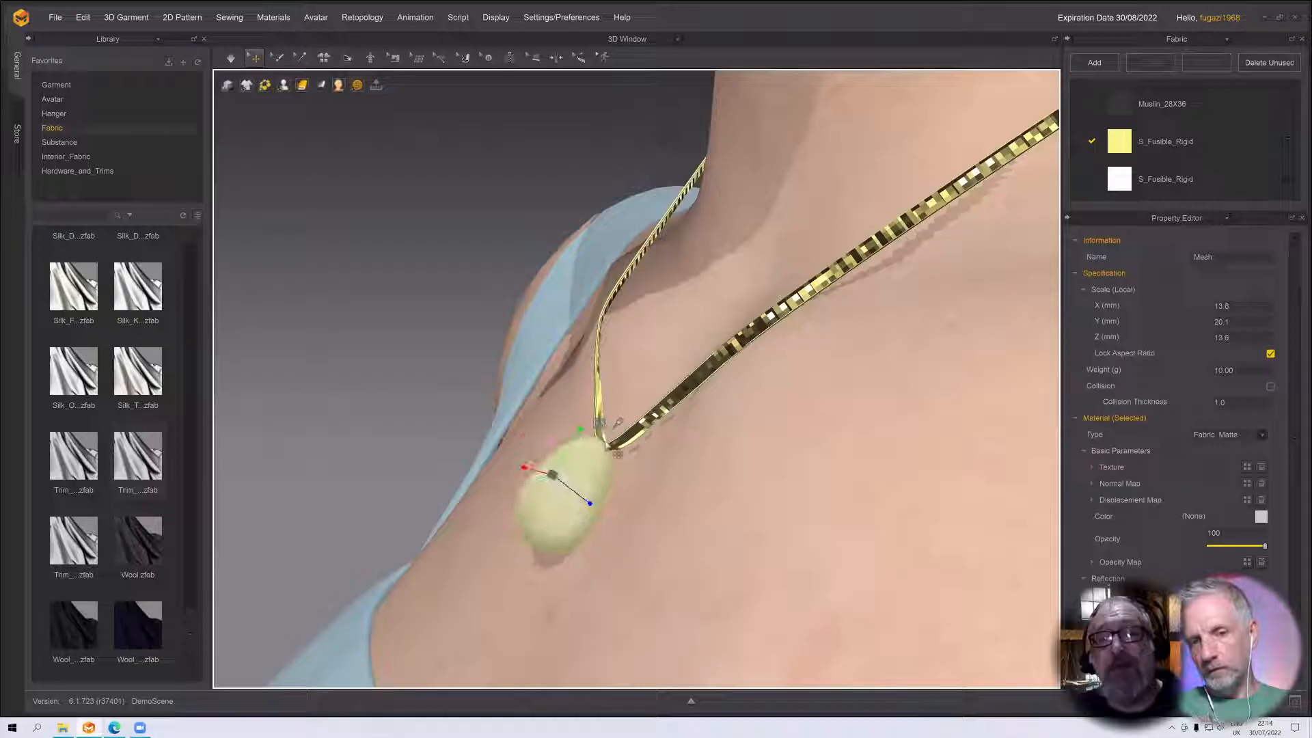
right_click_drag(606, 423, 594, 516)
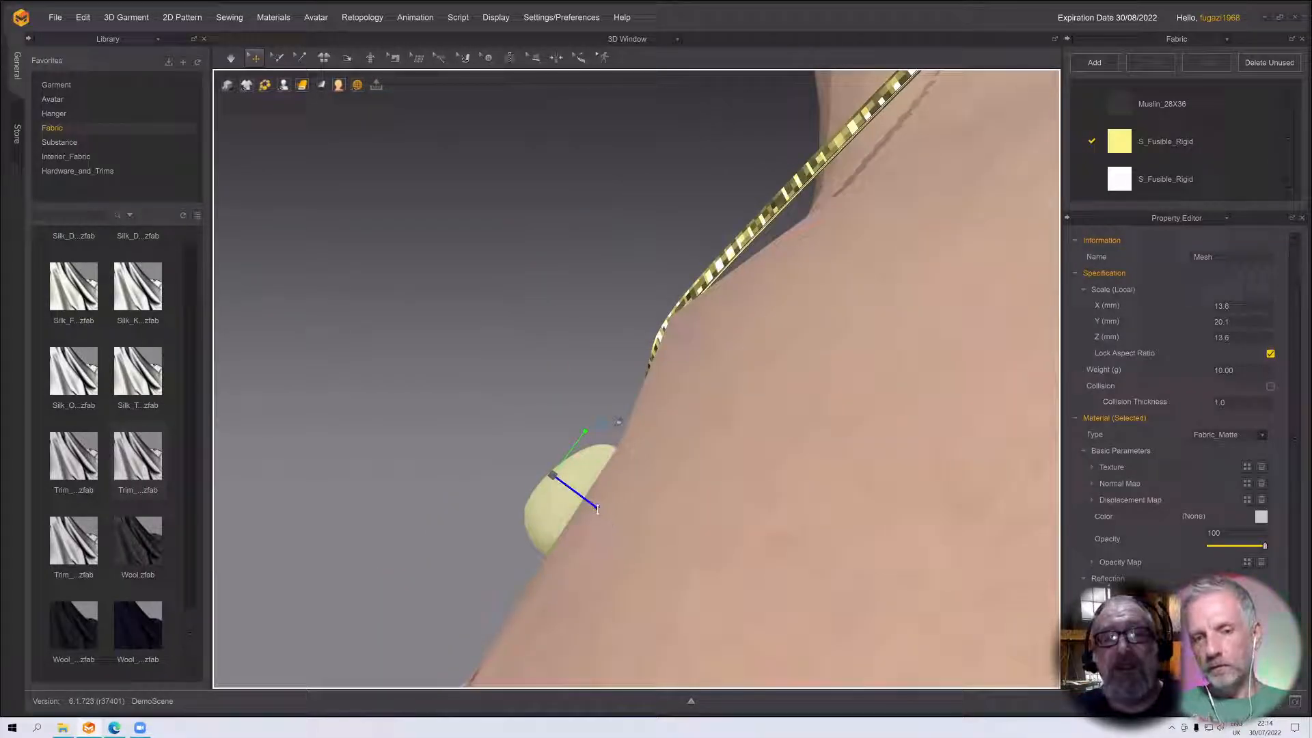
left_click_drag(596, 507, 576, 492)
mouse_move(576, 493)
right_mouse_down()
mouse_move(594, 517)
mouse_move(581, 516)
right_mouse_up()
Move the flattened pendant toward the skin and nudge it sideways to meet the end of the chain
left_click(599, 431)
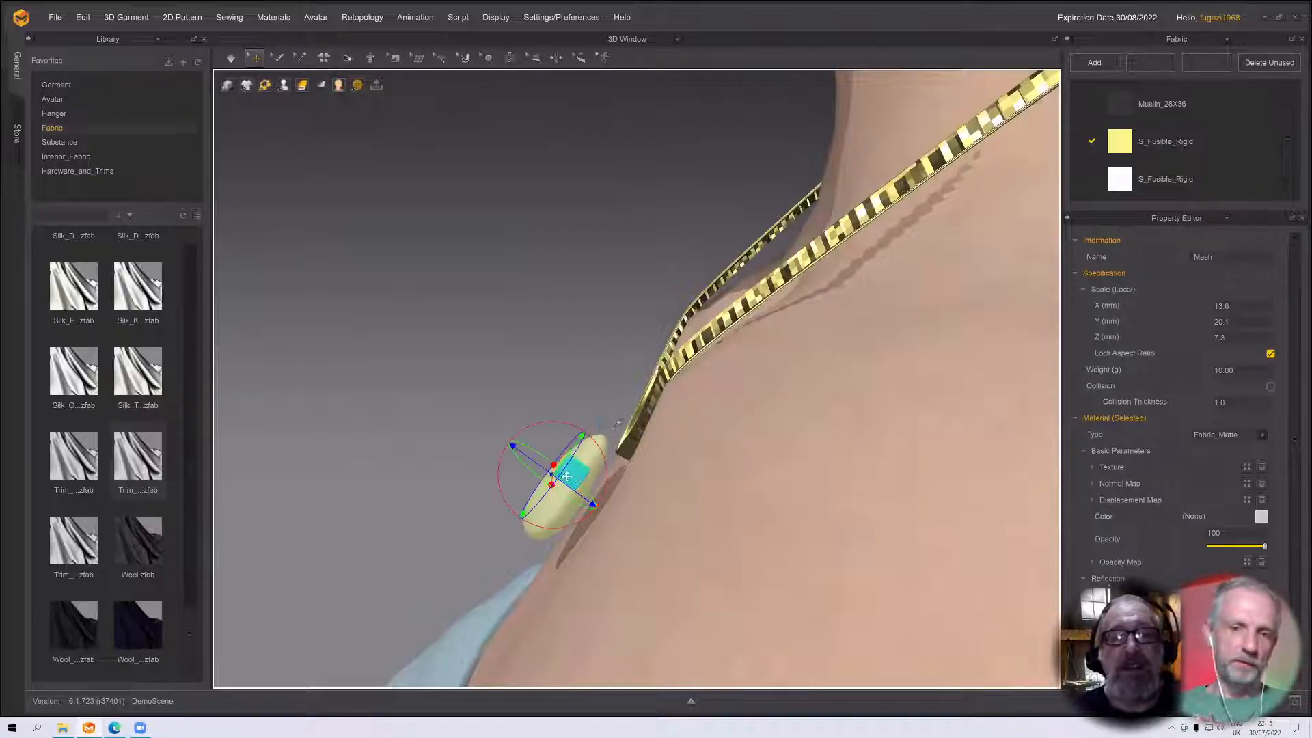
left_click_drag(581, 498, 663, 517)
right_click_drag(664, 517, 706, 532)
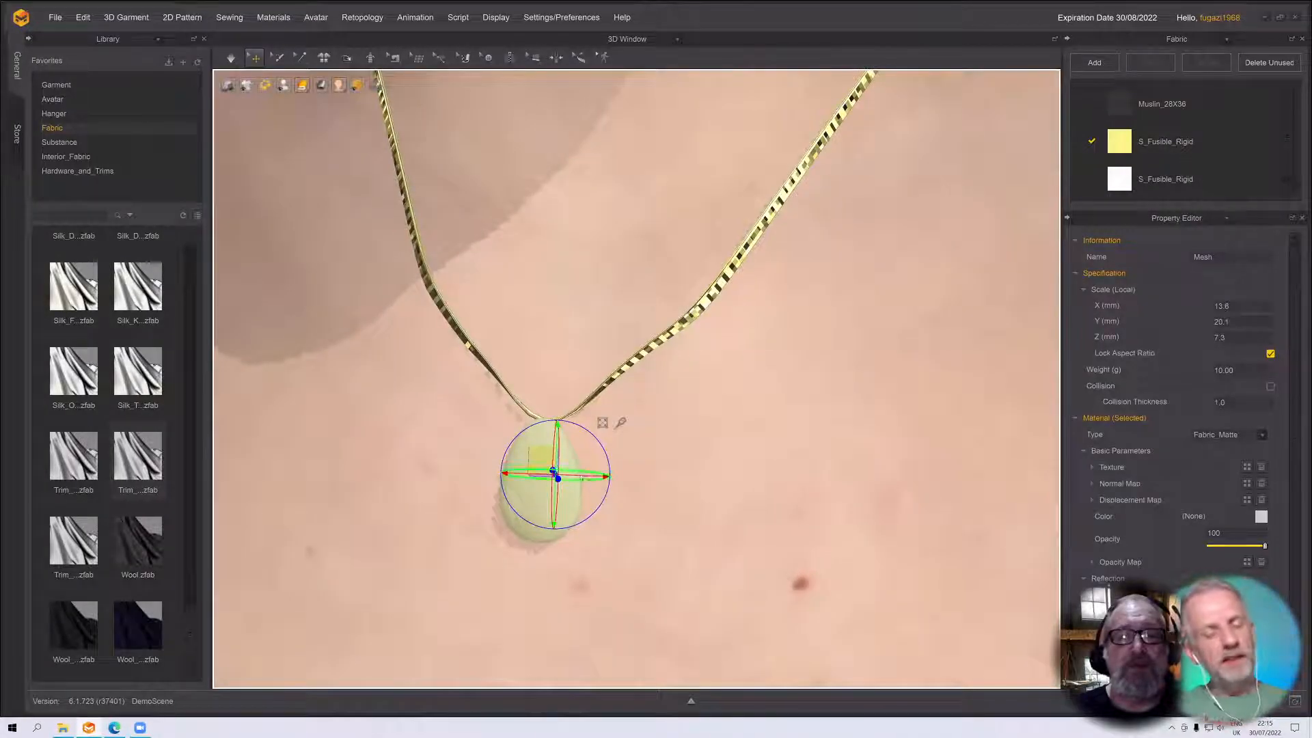
left_click_drag(605, 476, 610, 476)
Examine from the side and from above how the flattened pendant sits against the chest and the chain end
right_click_drag(676, 474, 642, 464)
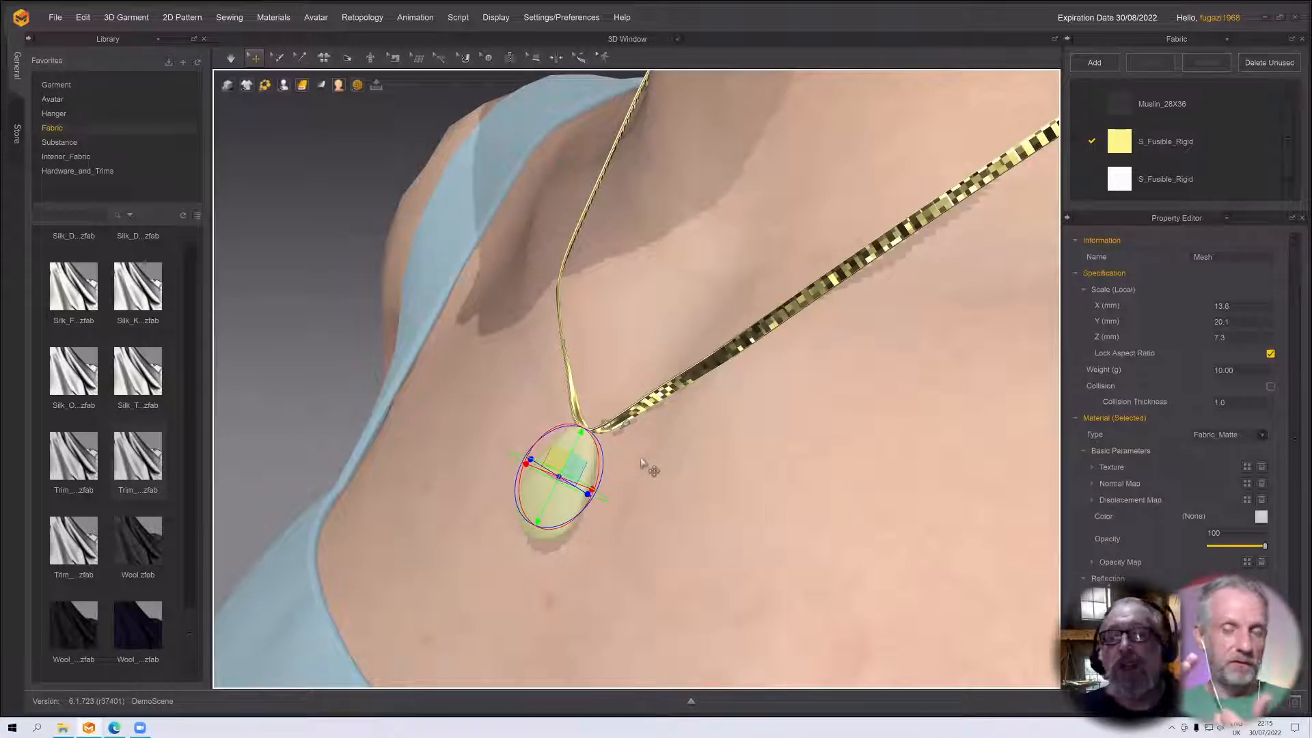
right_click_drag(642, 465, 607, 462)
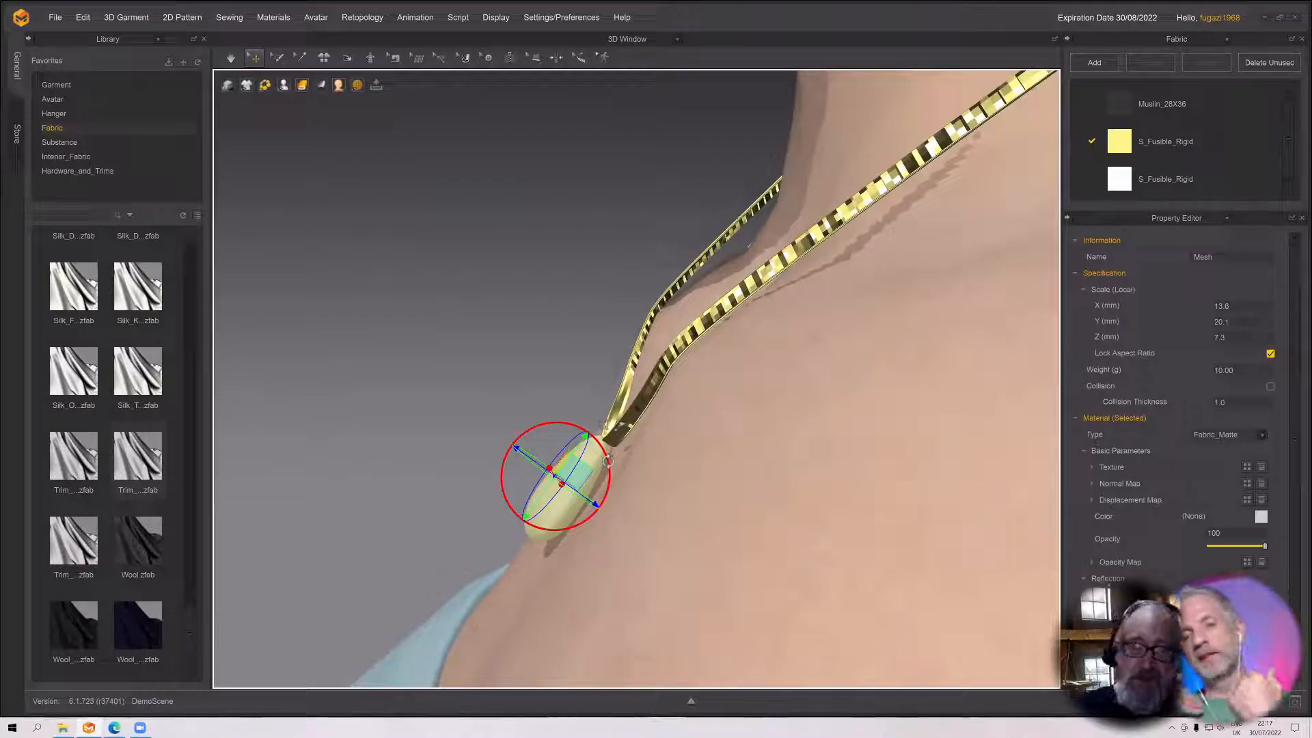
scroll(651, 462, "down", 1)
scroll(651, 462, "down", 2)
mouse_move(651, 461)
right_mouse_down()
mouse_move(747, 453)
mouse_move(632, 445)
right_mouse_up()
right_click_drag(629, 391, 838, 158)
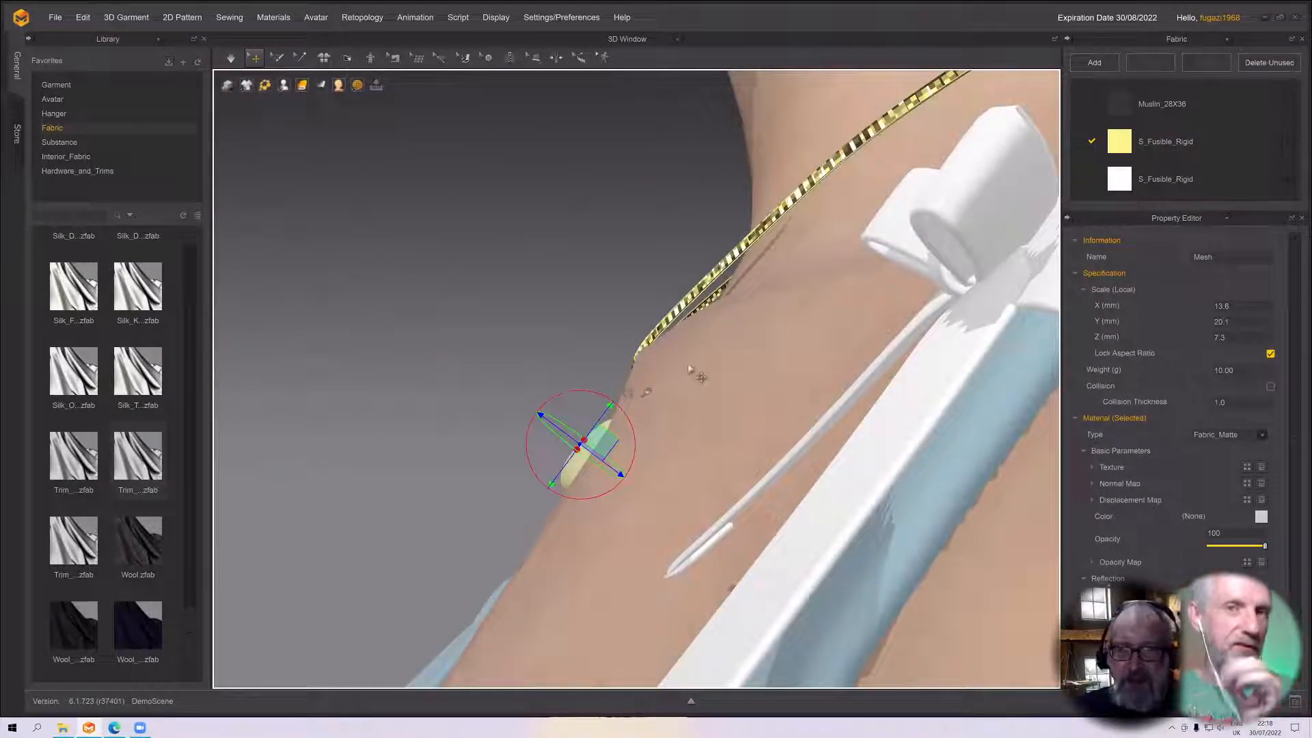
right_click_drag(696, 375, 646, 393)
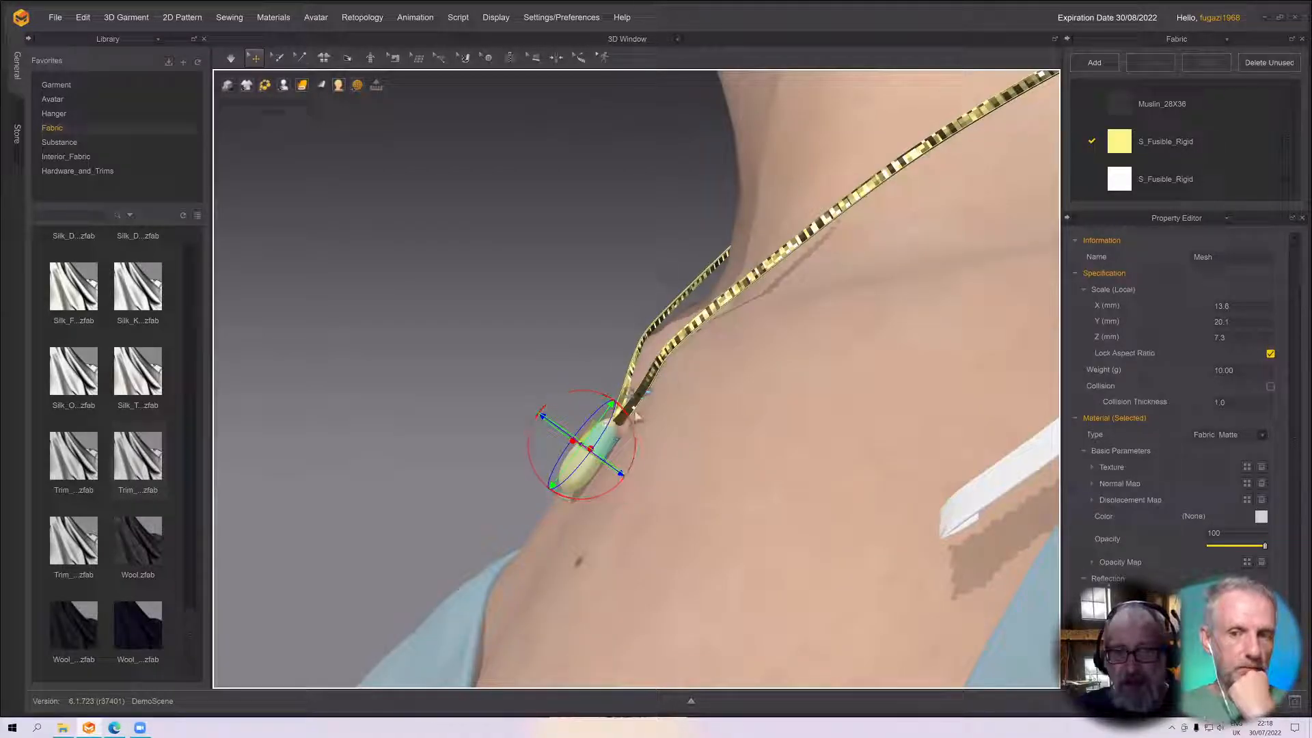
right_click_drag(757, 398, 943, 200)
scroll(749, 378, "down", 3)
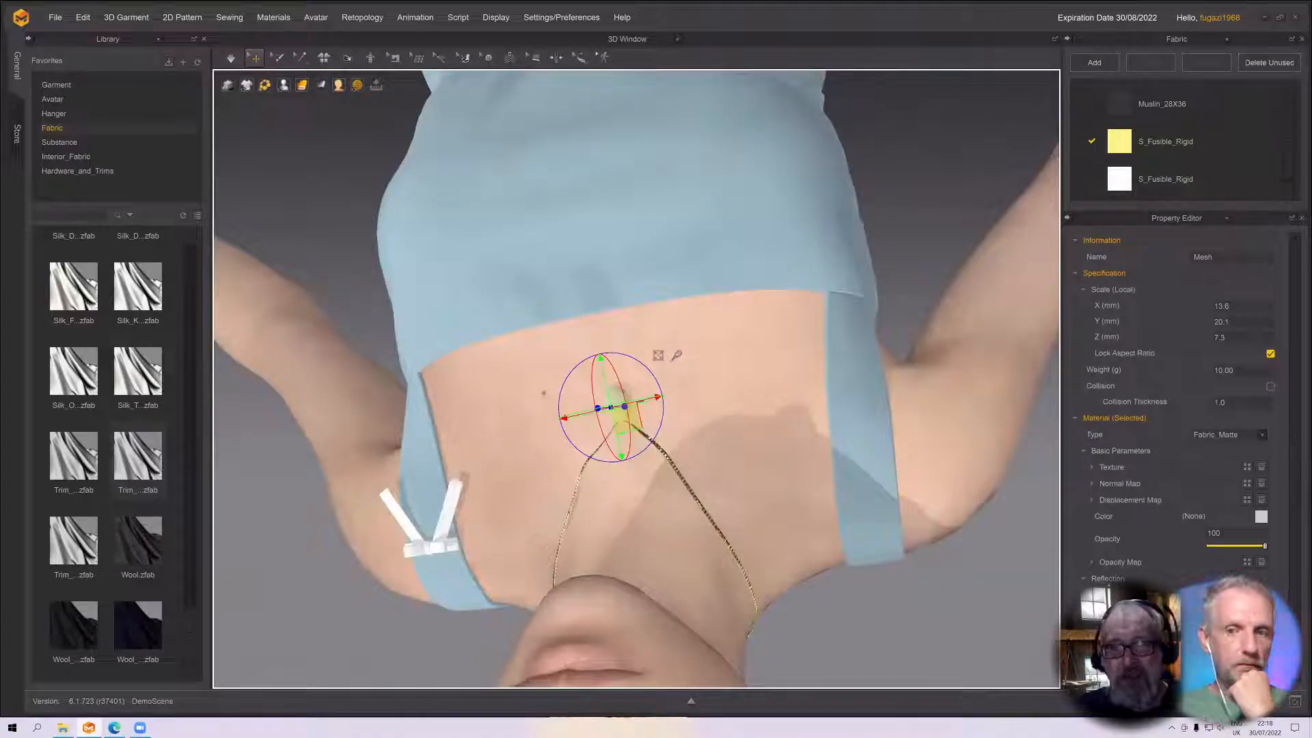
Examine the gold chain around the front, side and nape of the neck, and its joint with the pendant
right_click_drag(673, 362, 685, 92)
right_click_drag(646, 217, 709, 228)
mouse_move(806, 276)
right_mouse_down()
mouse_move(836, 287)
mouse_move(822, 292)
right_mouse_up()
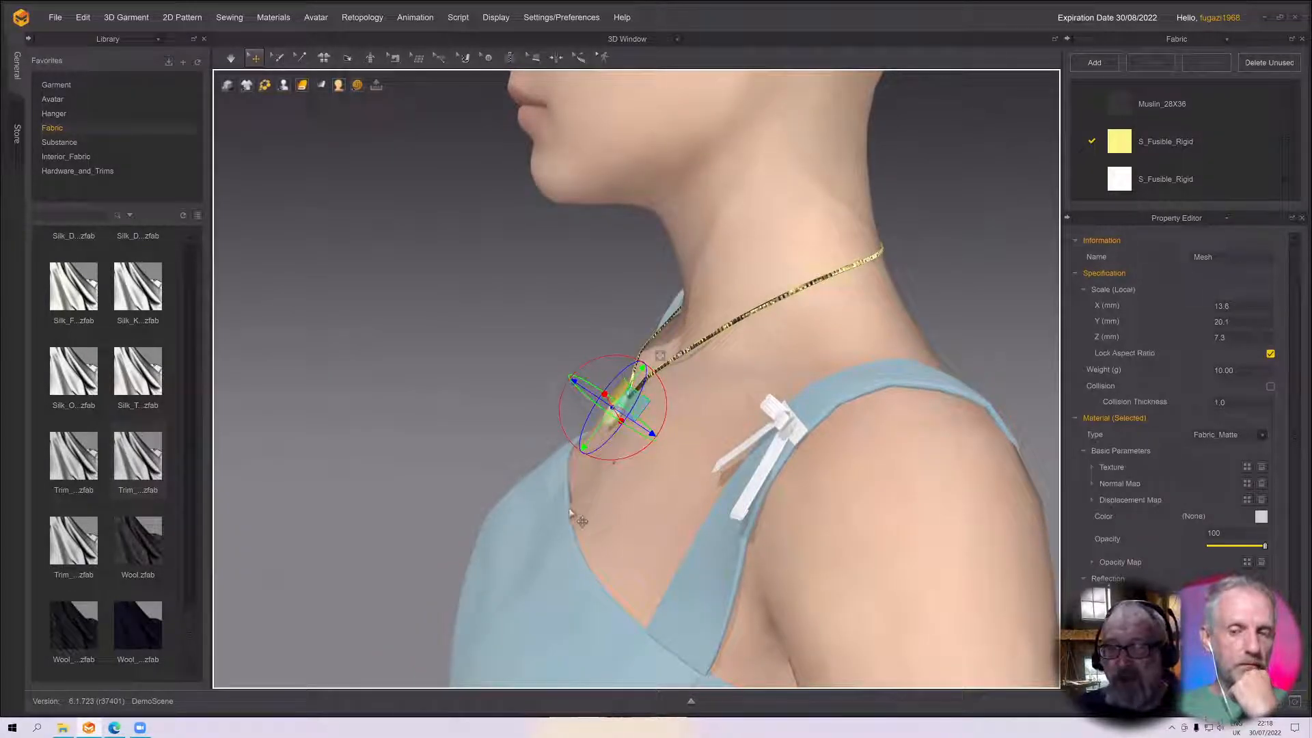
right_click_drag(825, 335, 741, 325)
scroll(737, 377, "up", 3)
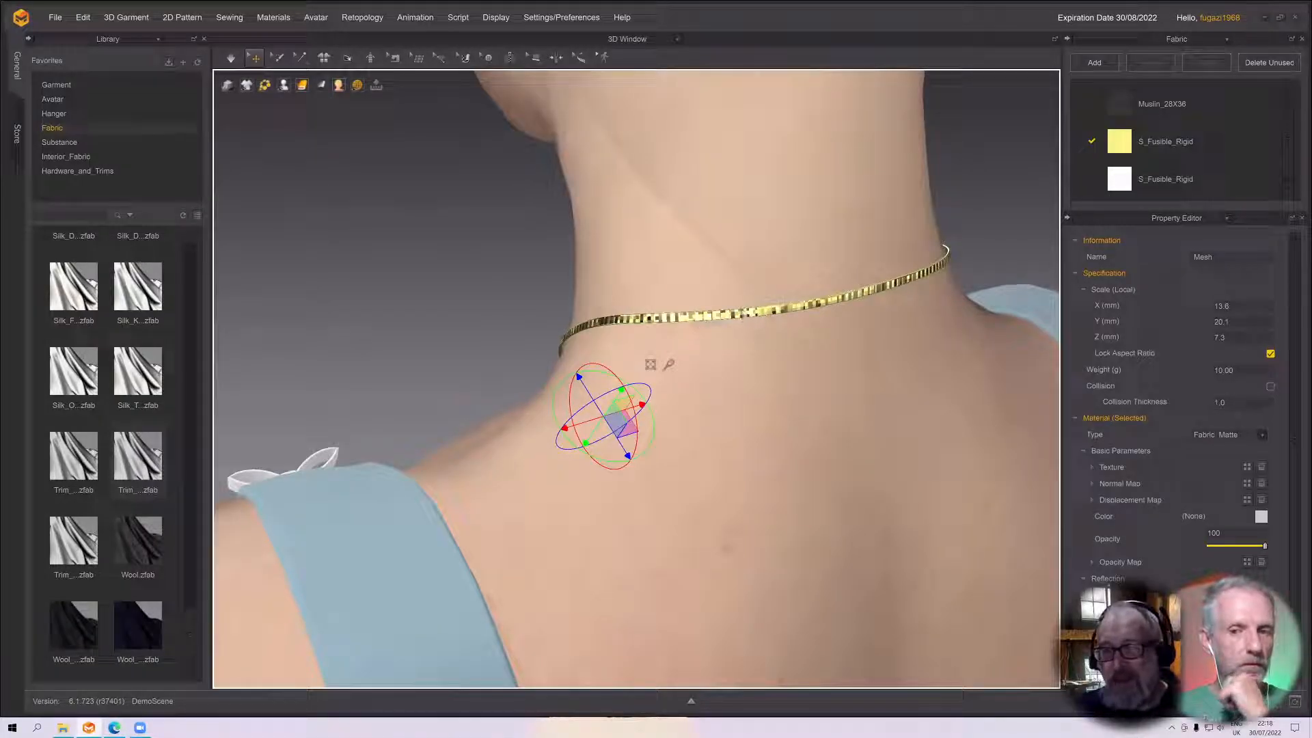
right_click_drag(778, 321, 741, 347)
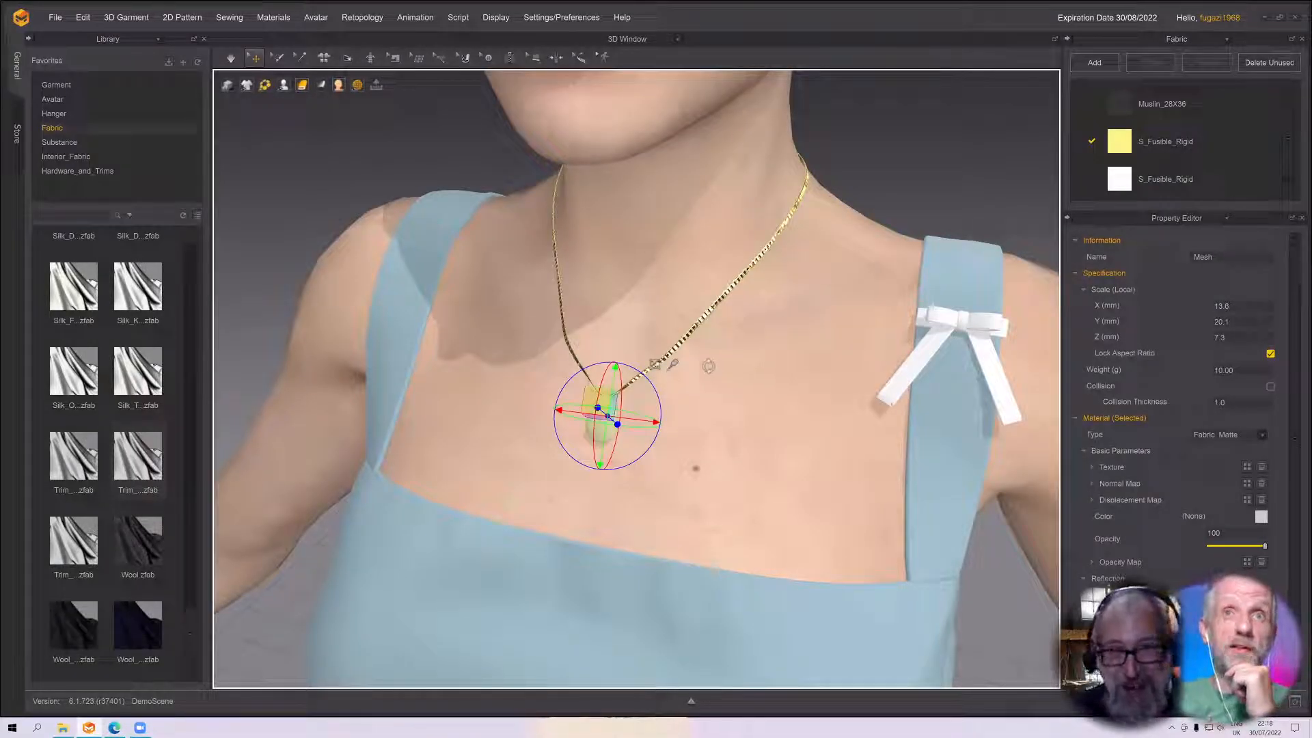
right_click_drag(708, 366, 730, 407)
scroll(704, 381, "down", 1)
scroll(704, 381, "up", 4)
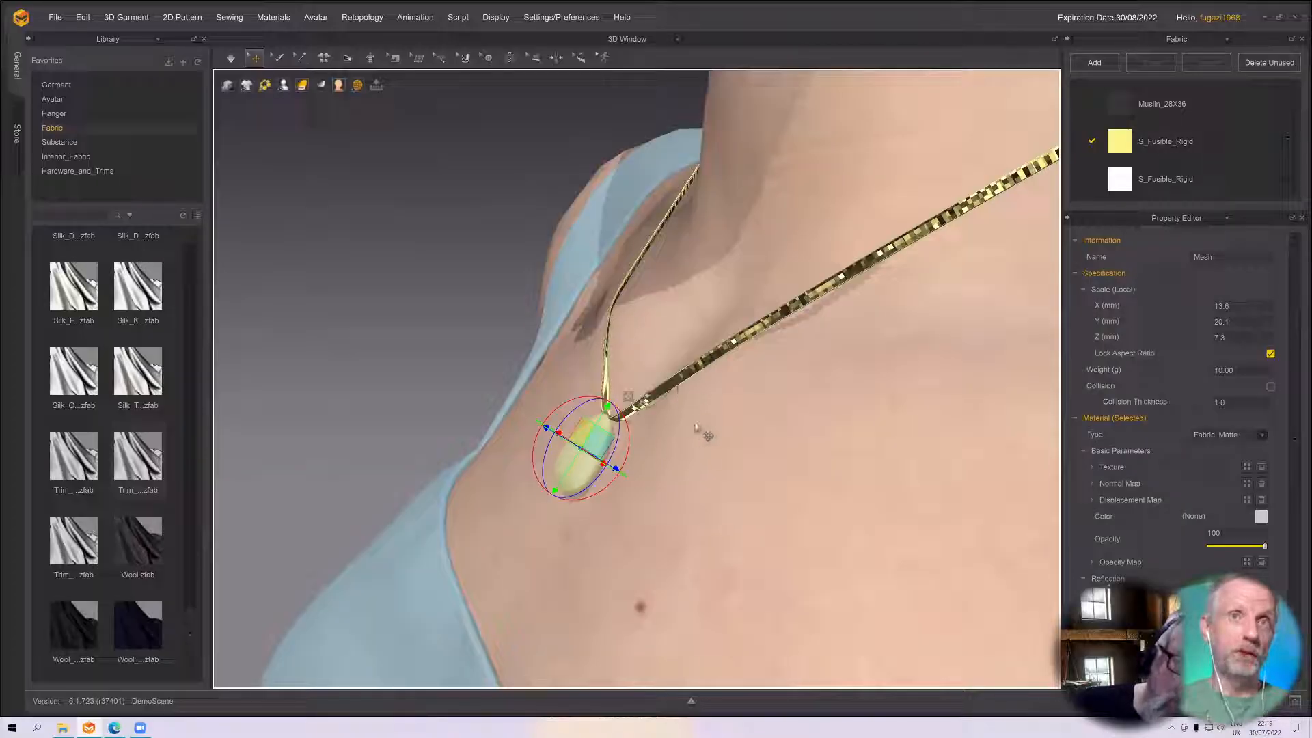
right_click_drag(704, 434, 691, 400)
scroll(679, 425, "up", 5)
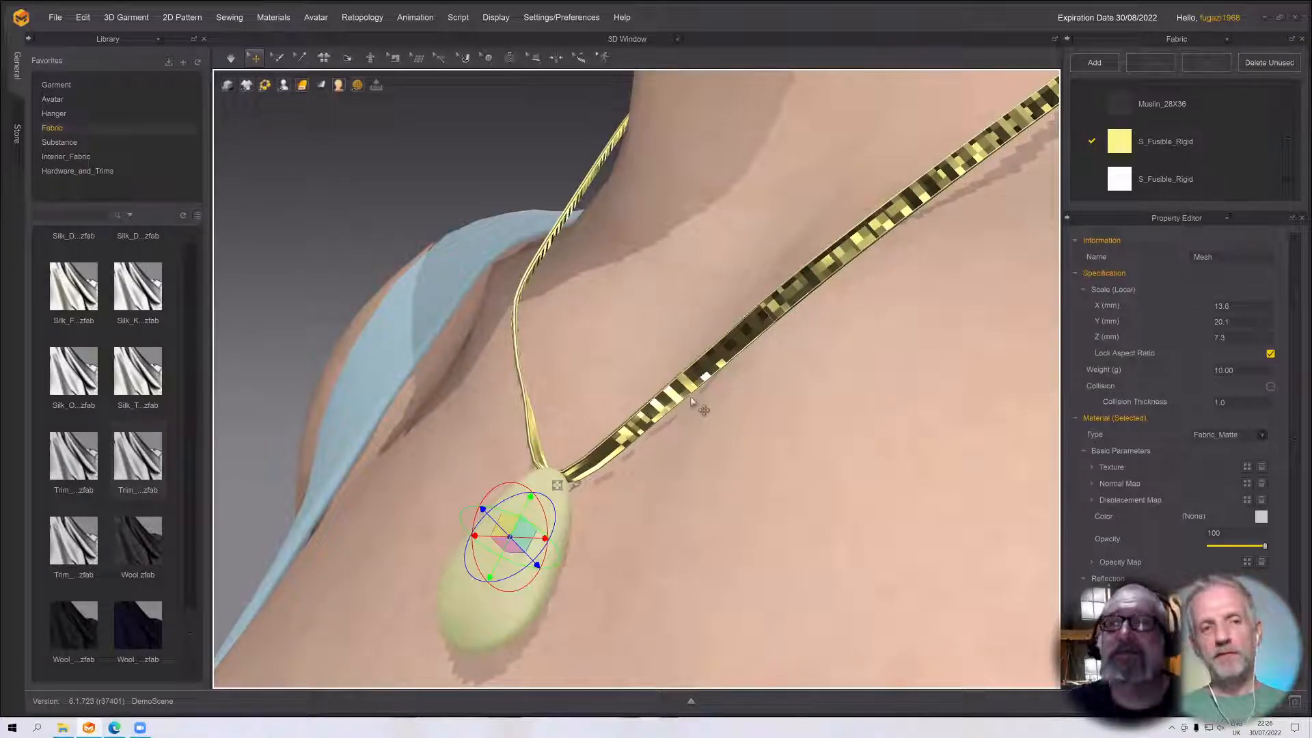
Try to change the white S_Fusible_Rigid fabric's material type to Metal
left_click(1164, 176)
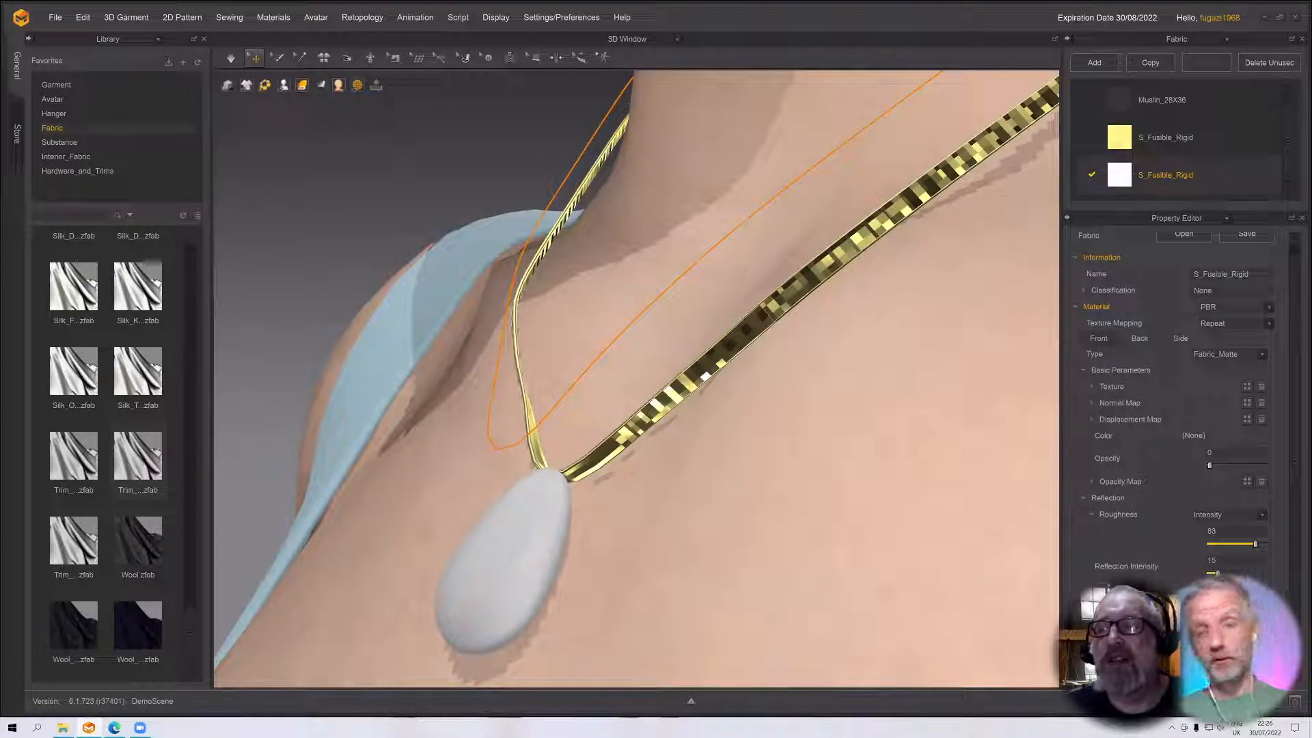
left_click(1230, 355)
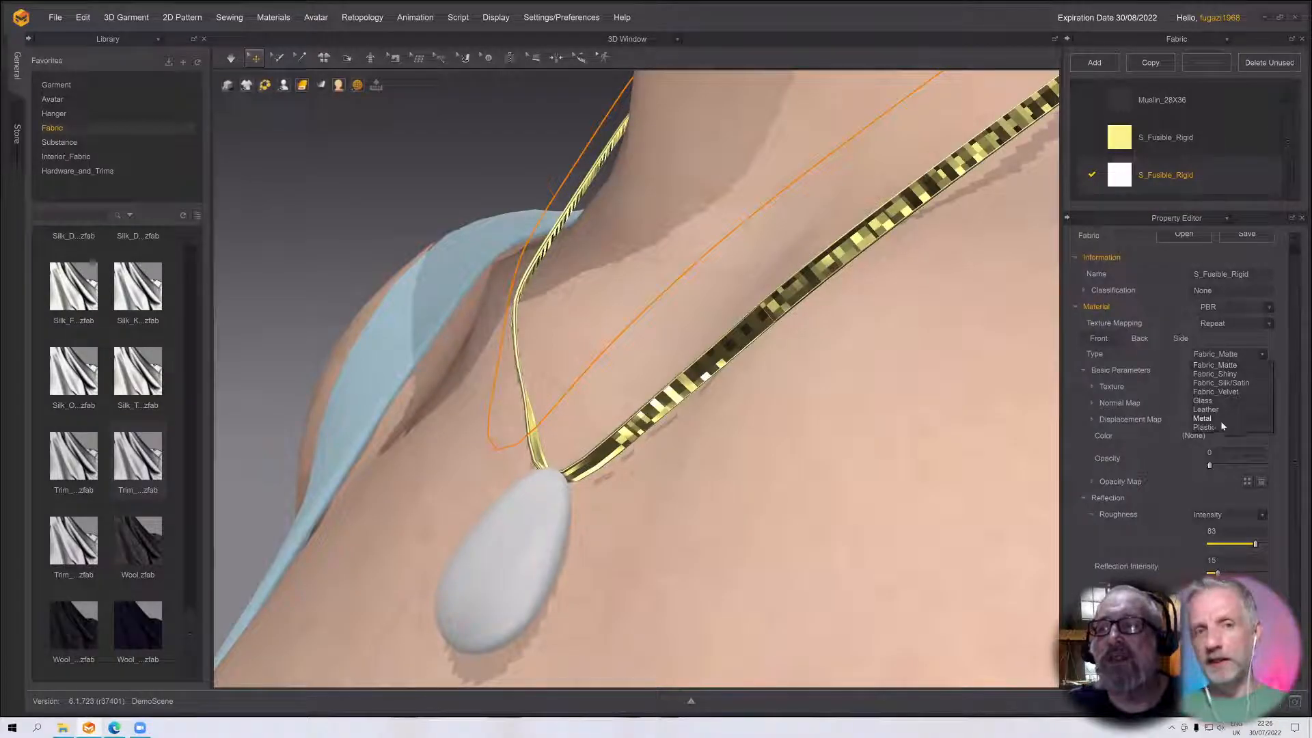
left_click(1201, 418)
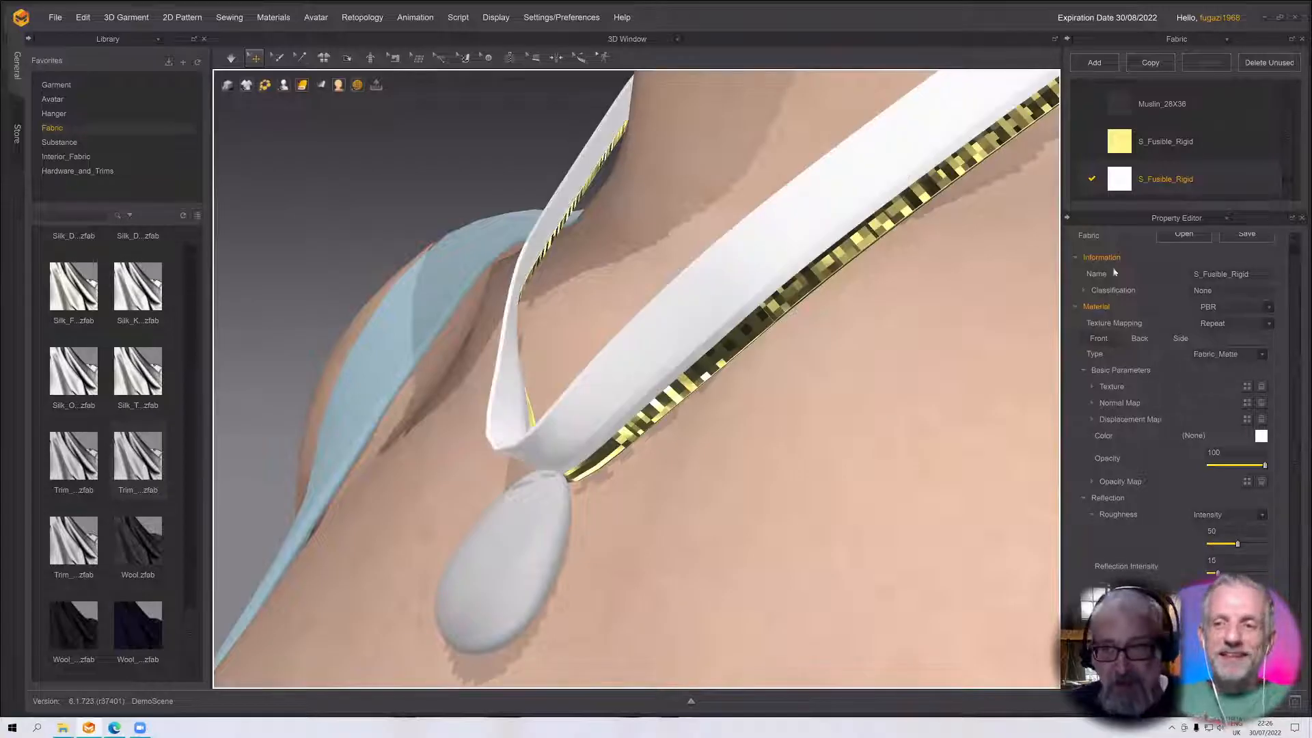
Lower the opacity of the white S_Fusible_Rigid fabric so the wide neck ribbon is invisible
left_click(782, 261)
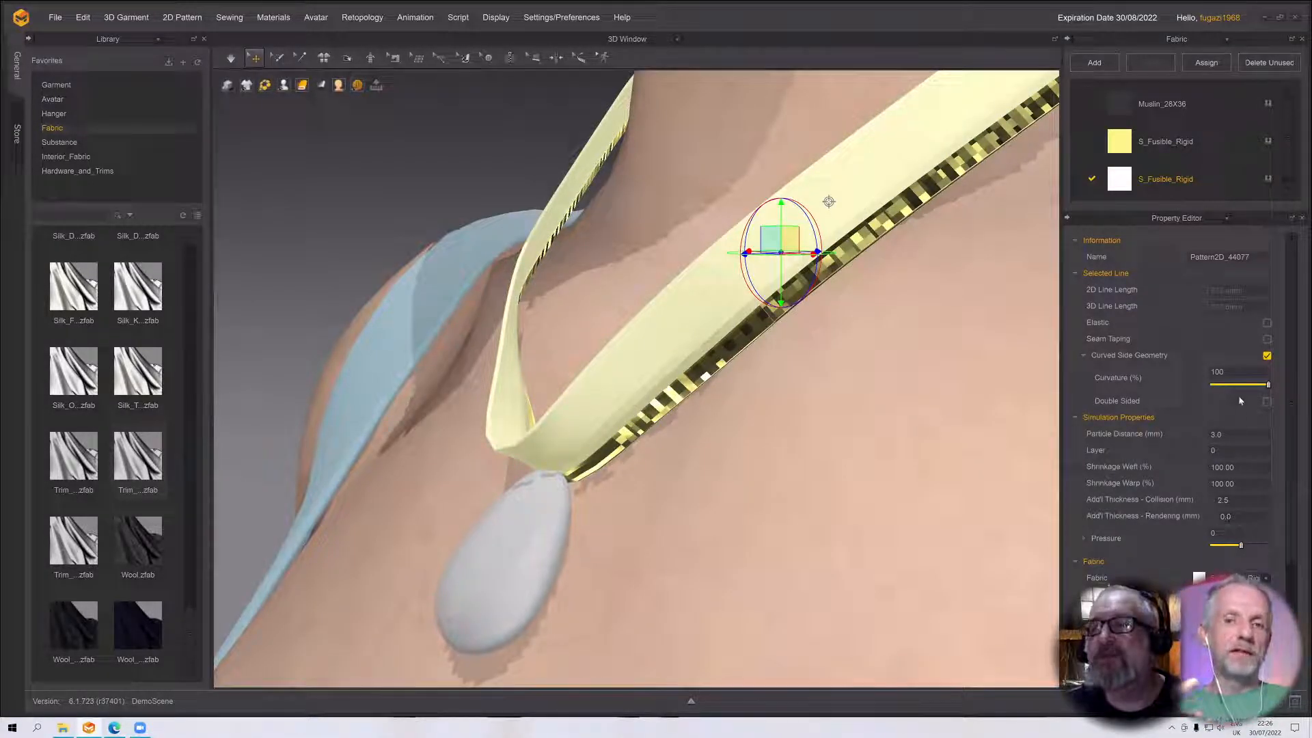
left_click(1160, 181)
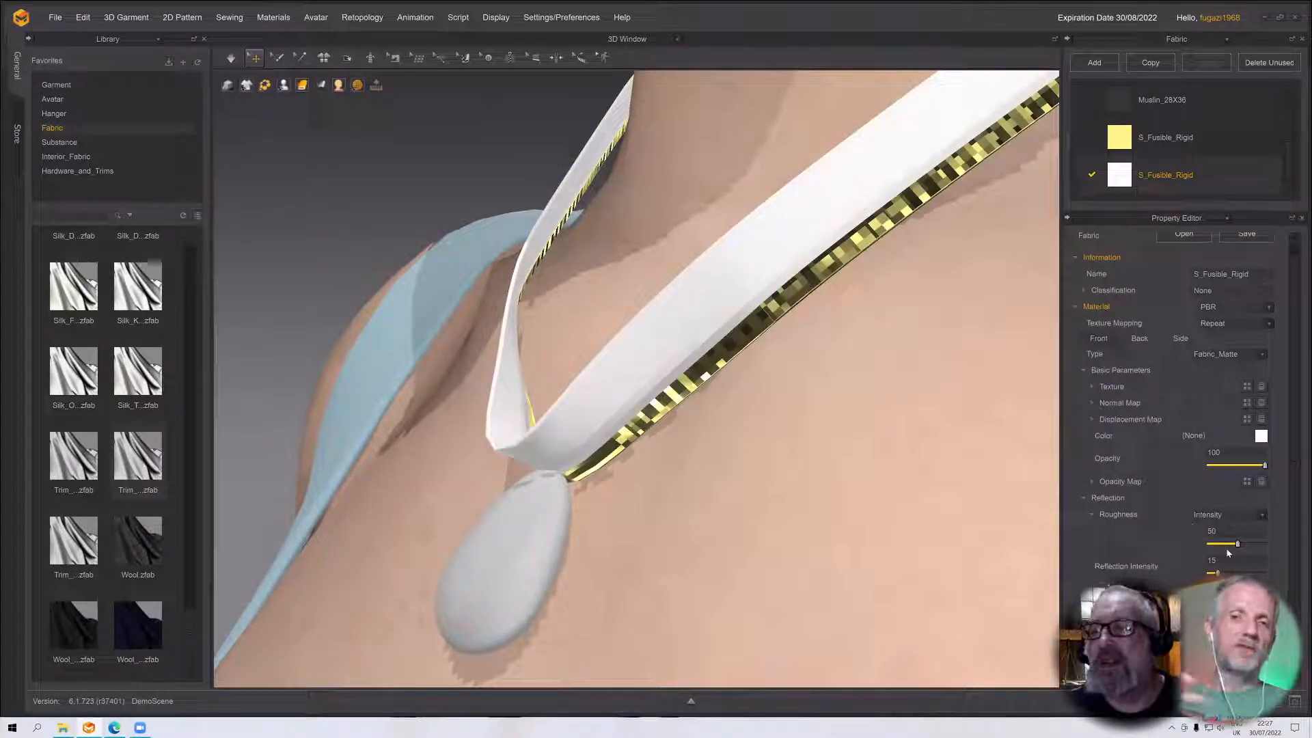
left_click_drag(1265, 466, 1243, 465)
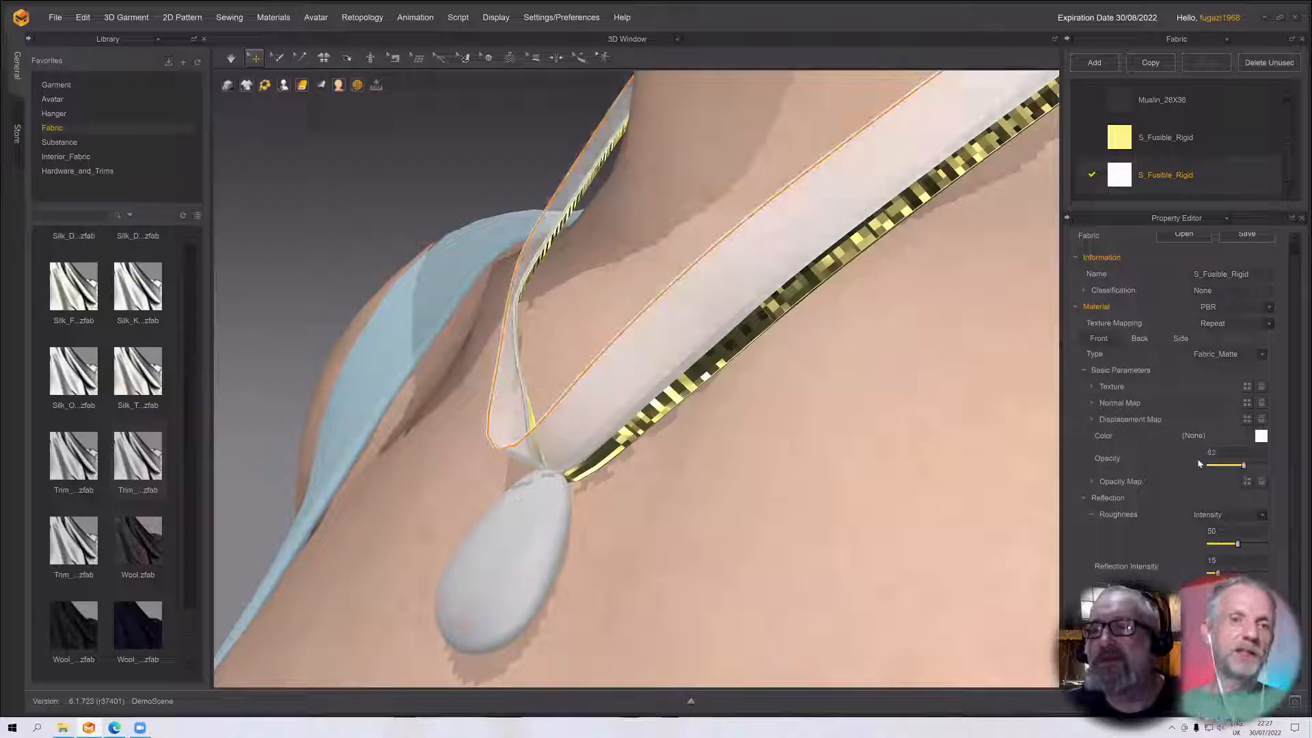
Set the material type of the pendant mesh to Metal
left_click(505, 541)
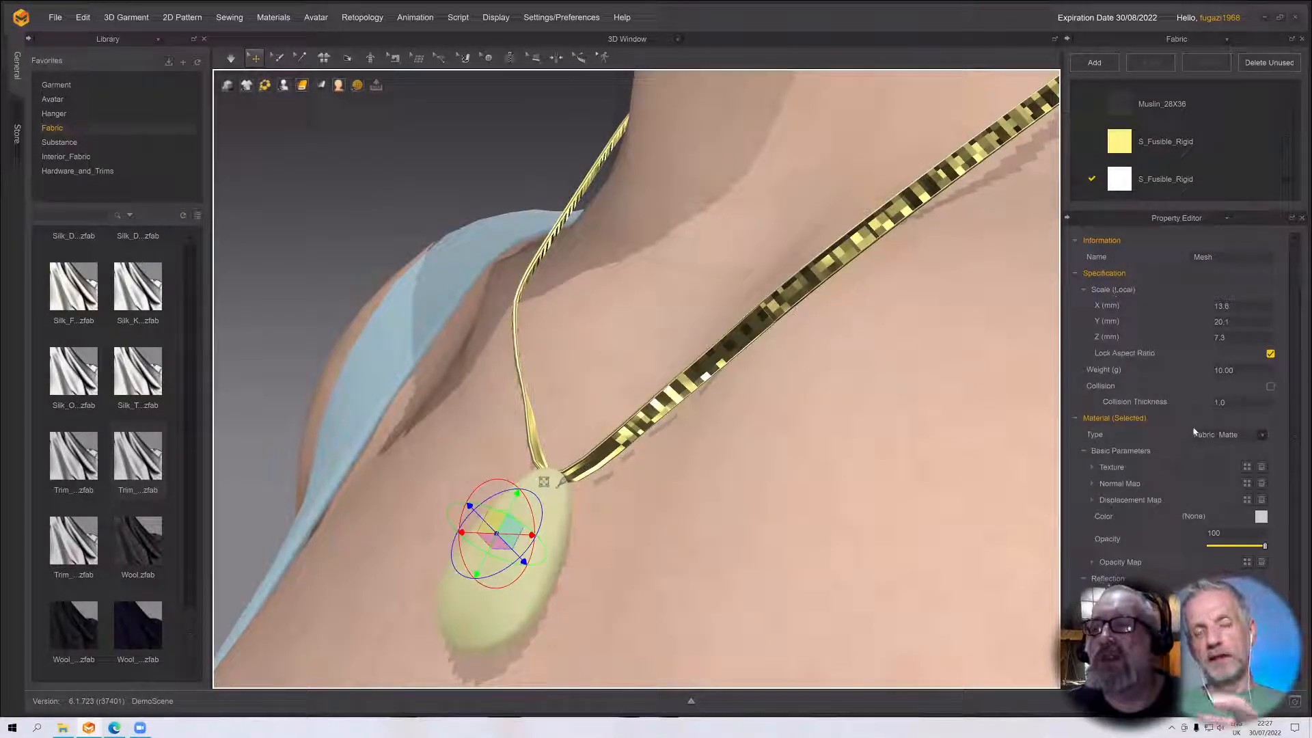
left_click(1194, 432)
left_click(1208, 499)
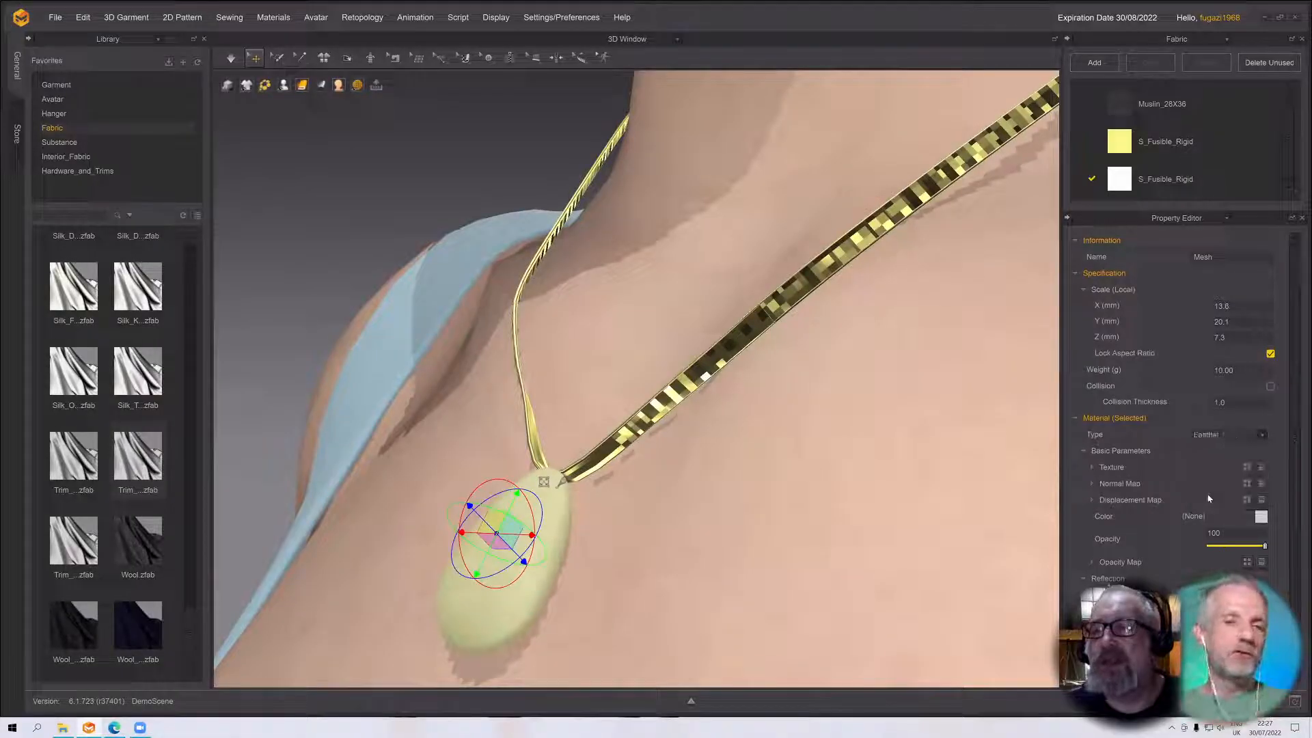
left_click(1128, 105)
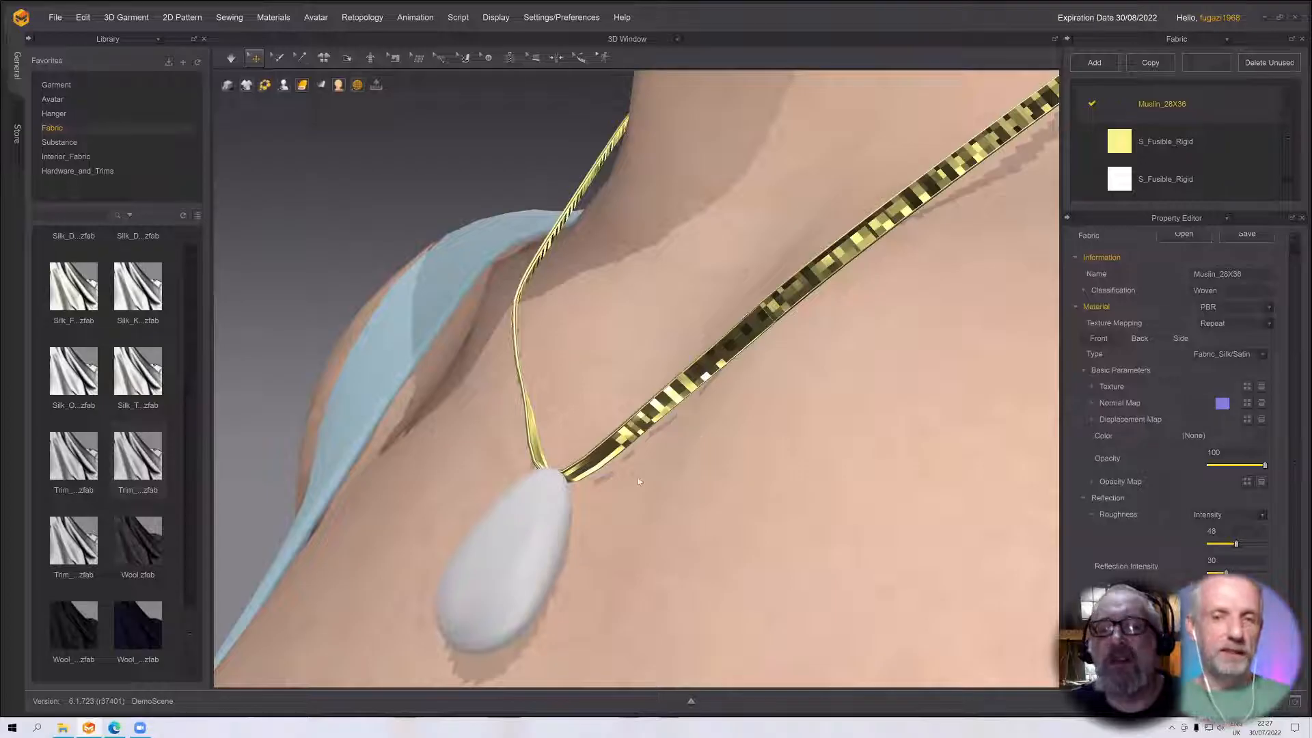
left_click(502, 521)
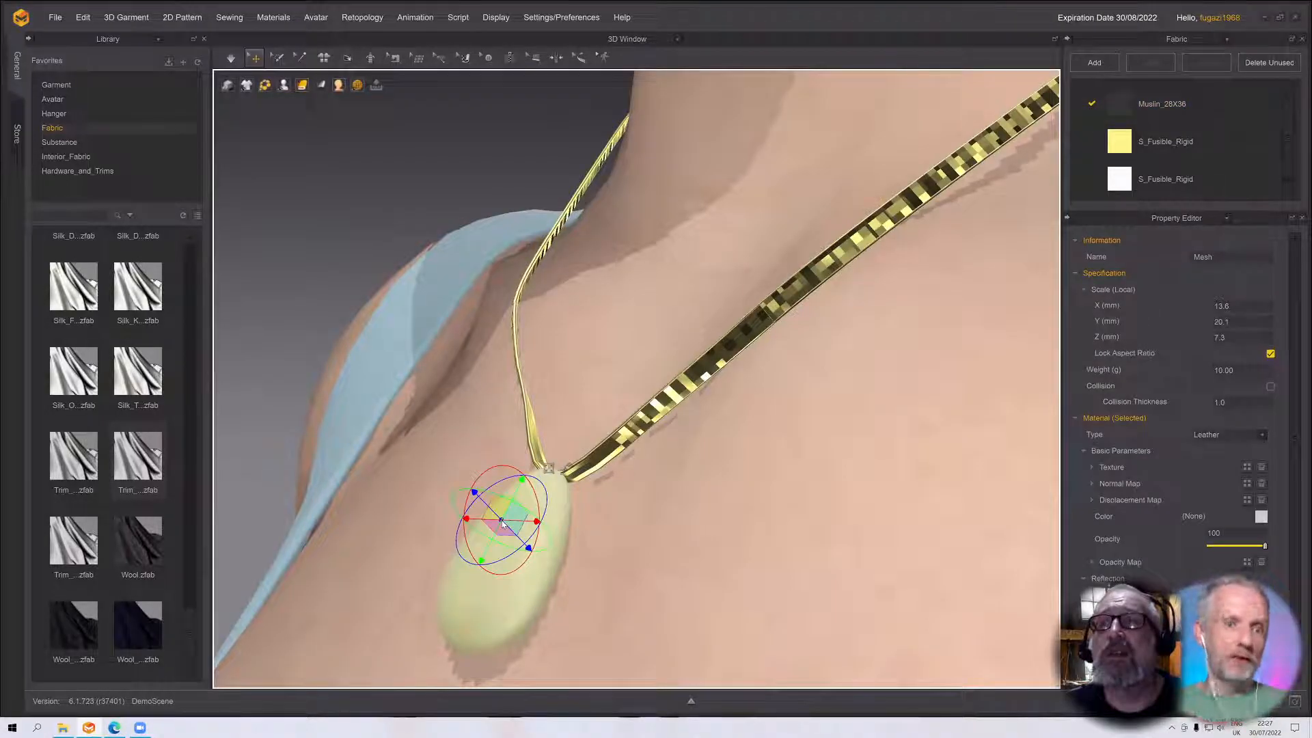
left_click(1209, 436)
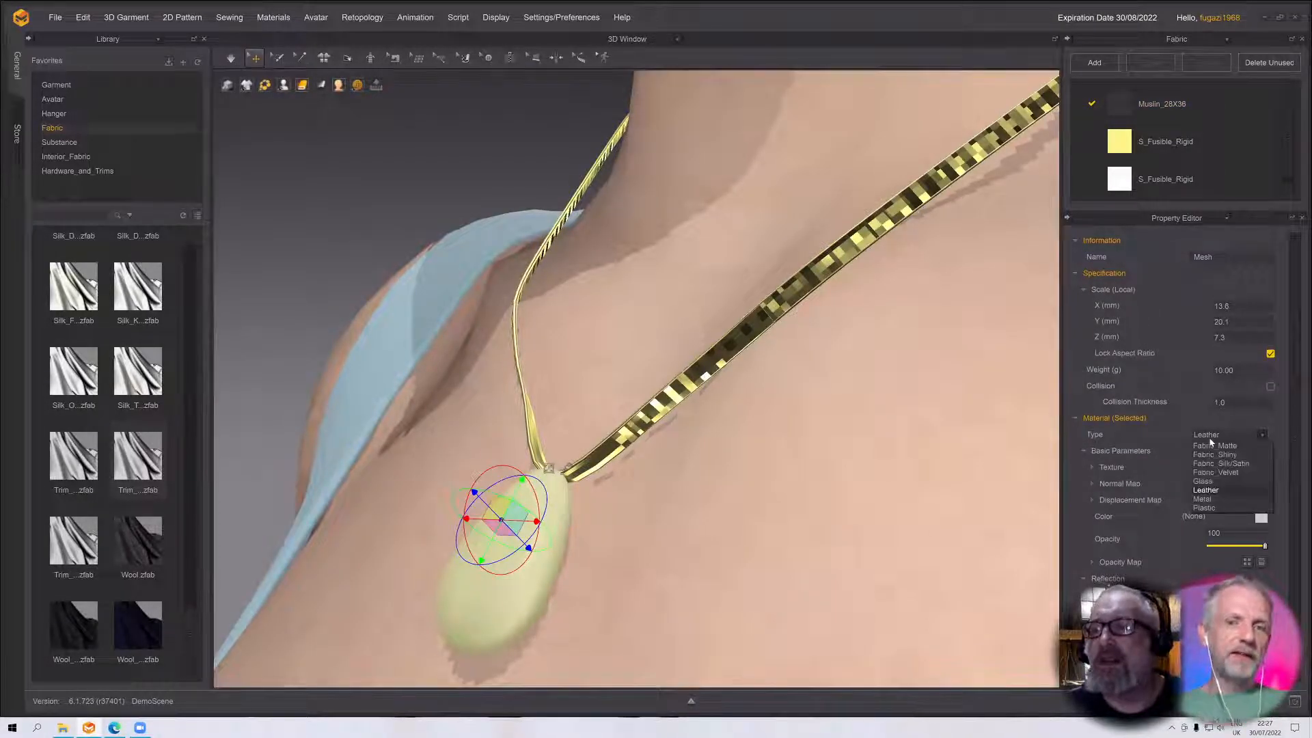
left_click(1206, 499)
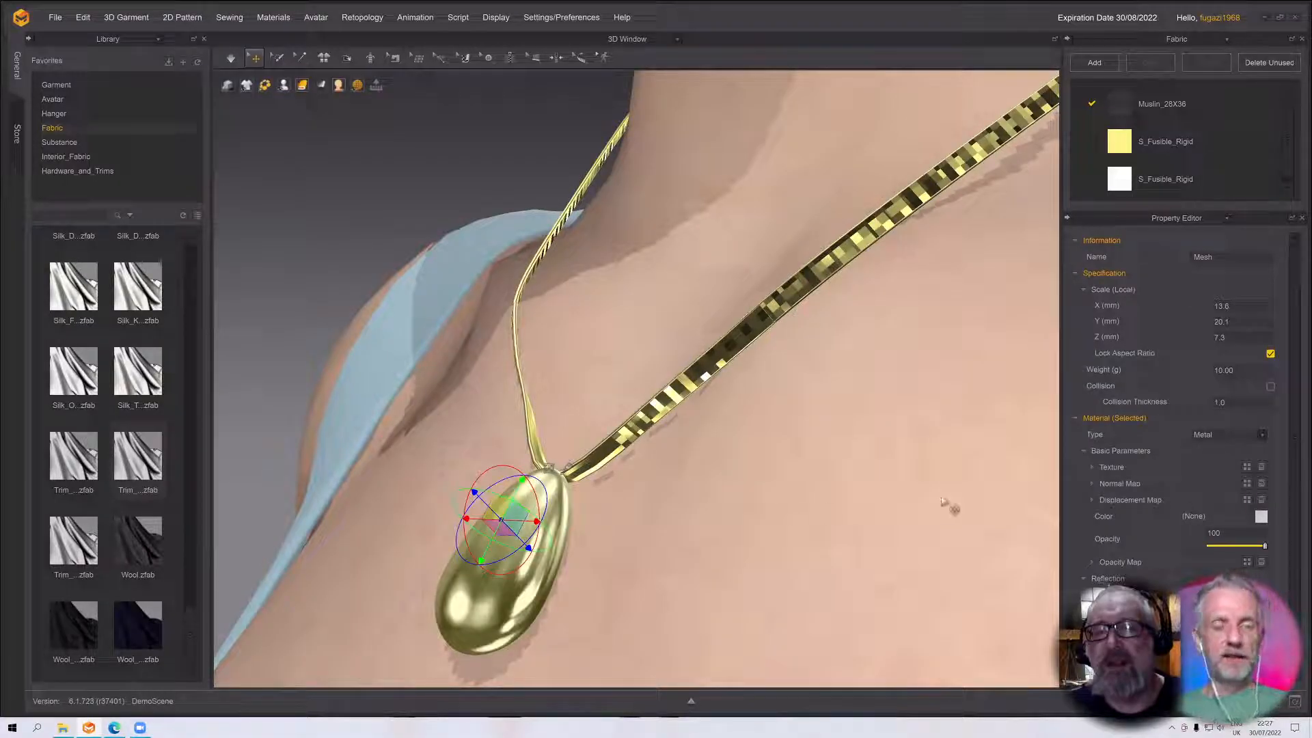
Colour the metal pendant with the light yellow gold swatch from the saved colours
left_click(1260, 516)
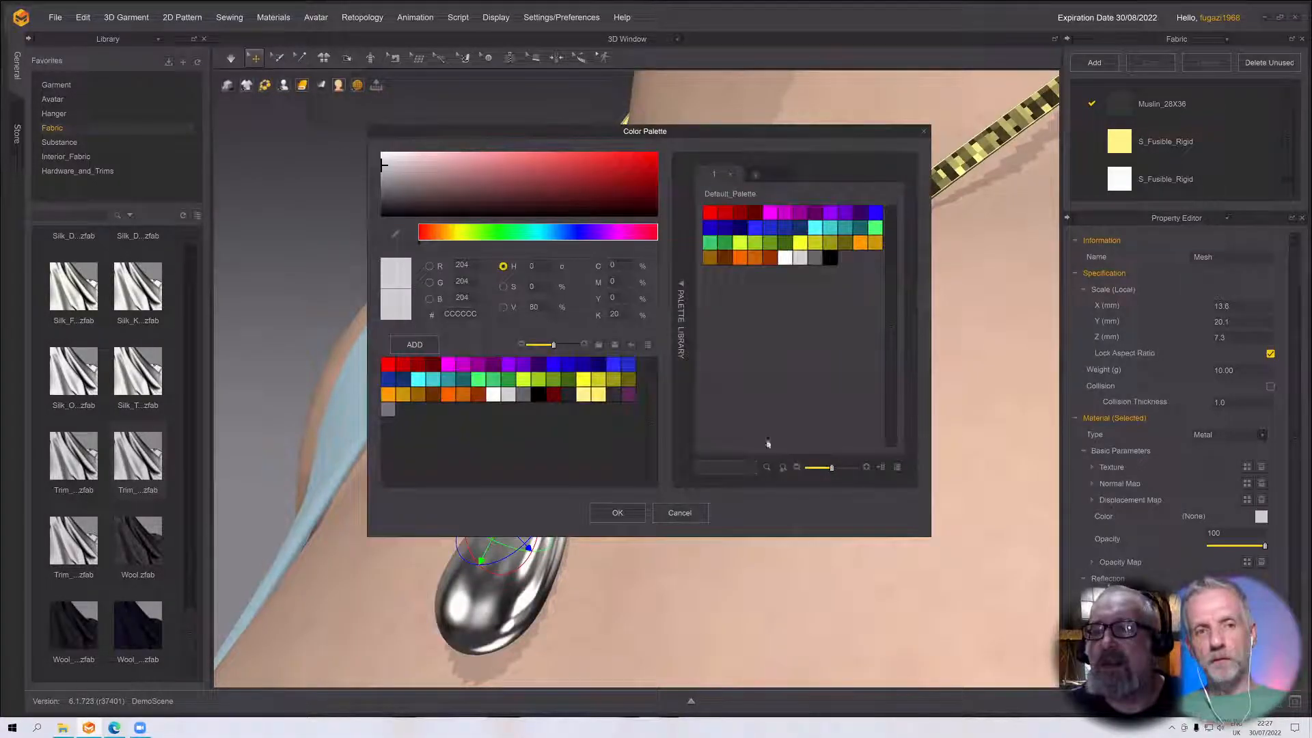
left_click(582, 396)
left_click(616, 512)
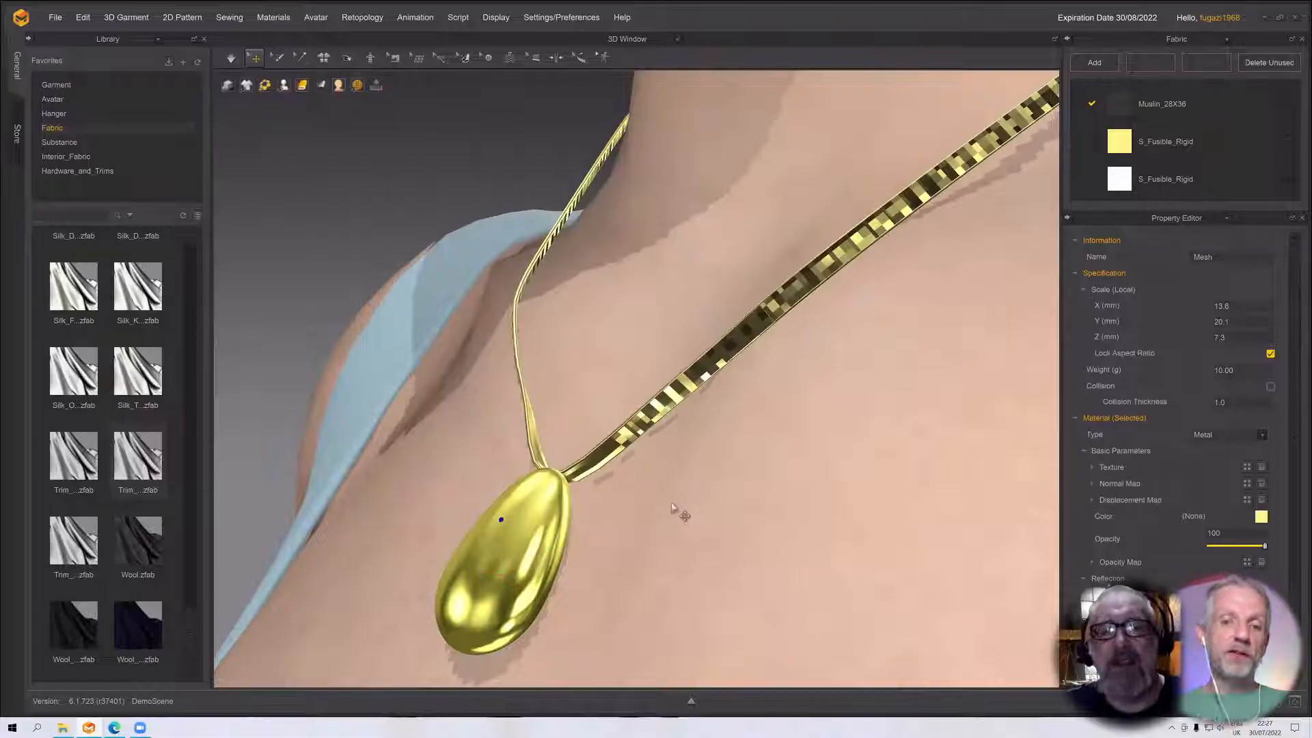
left_click(673, 509)
Examine the gold necklace and shoulder bow on the dressed avatar from the front and three-quarter views, at a distance and close up
scroll(674, 498, "down", 5)
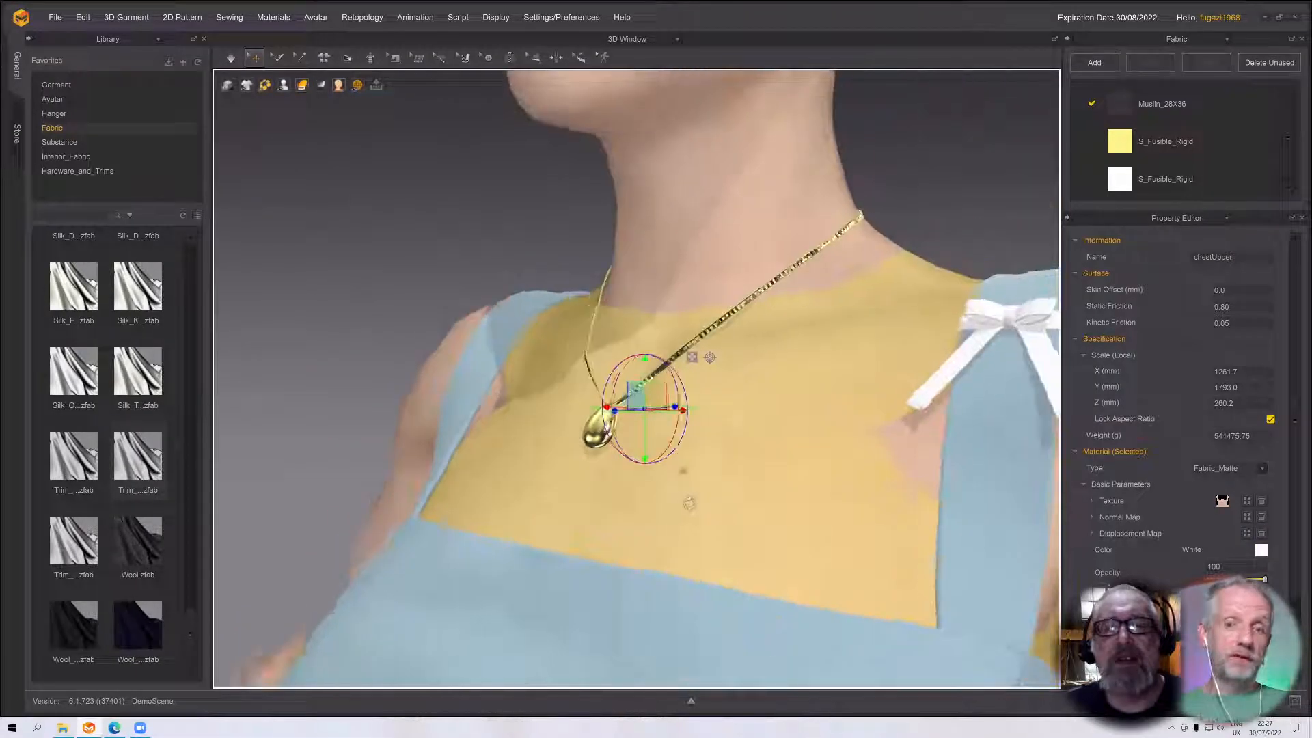
right_click_drag(689, 503, 728, 500)
left_click(858, 231)
scroll(861, 235, "down", 2)
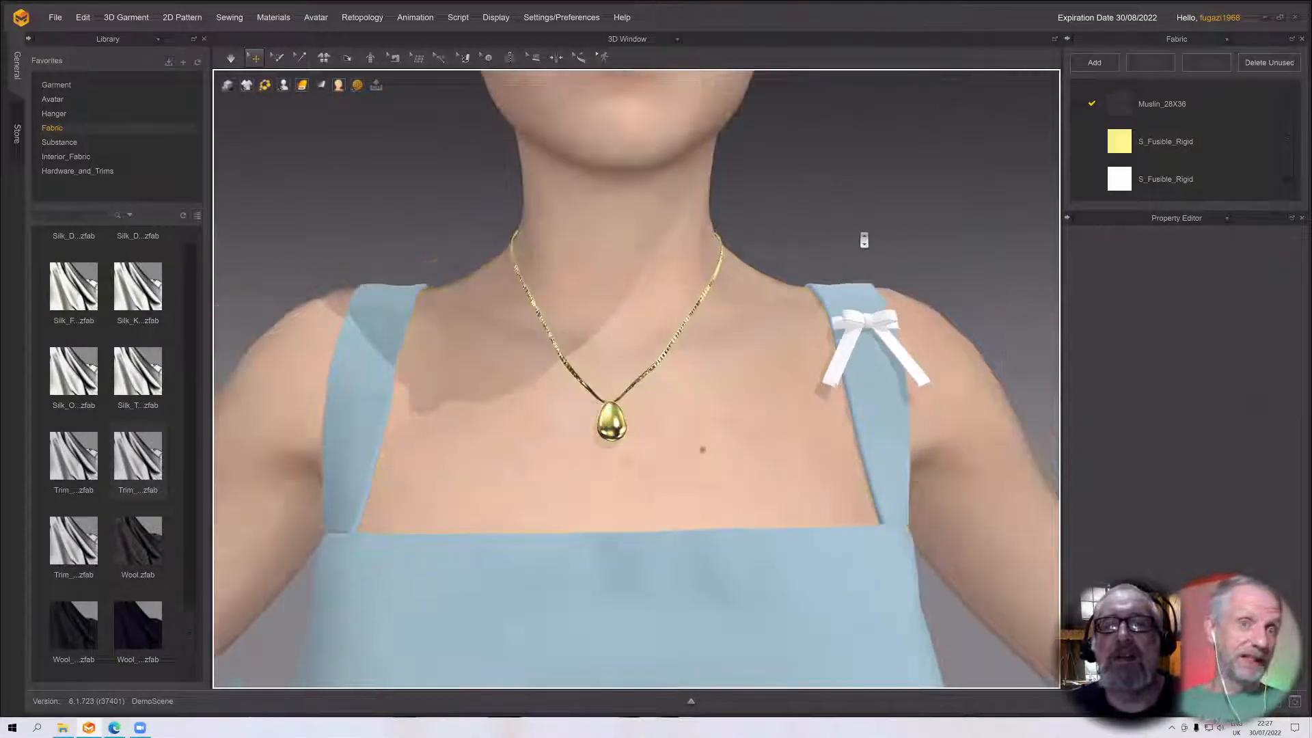
scroll(858, 234, "down", 3)
right_click_drag(858, 234, 851, 182)
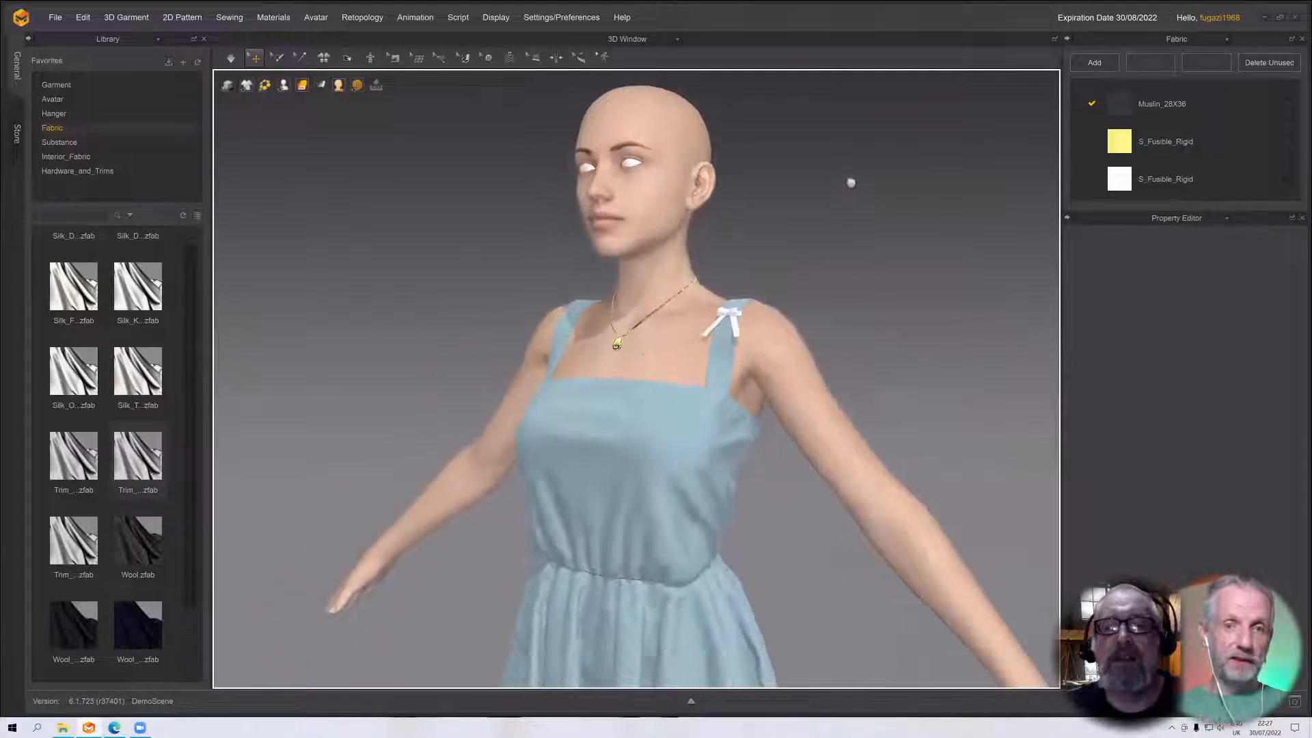
middle_click_drag(850, 182, 871, 128)
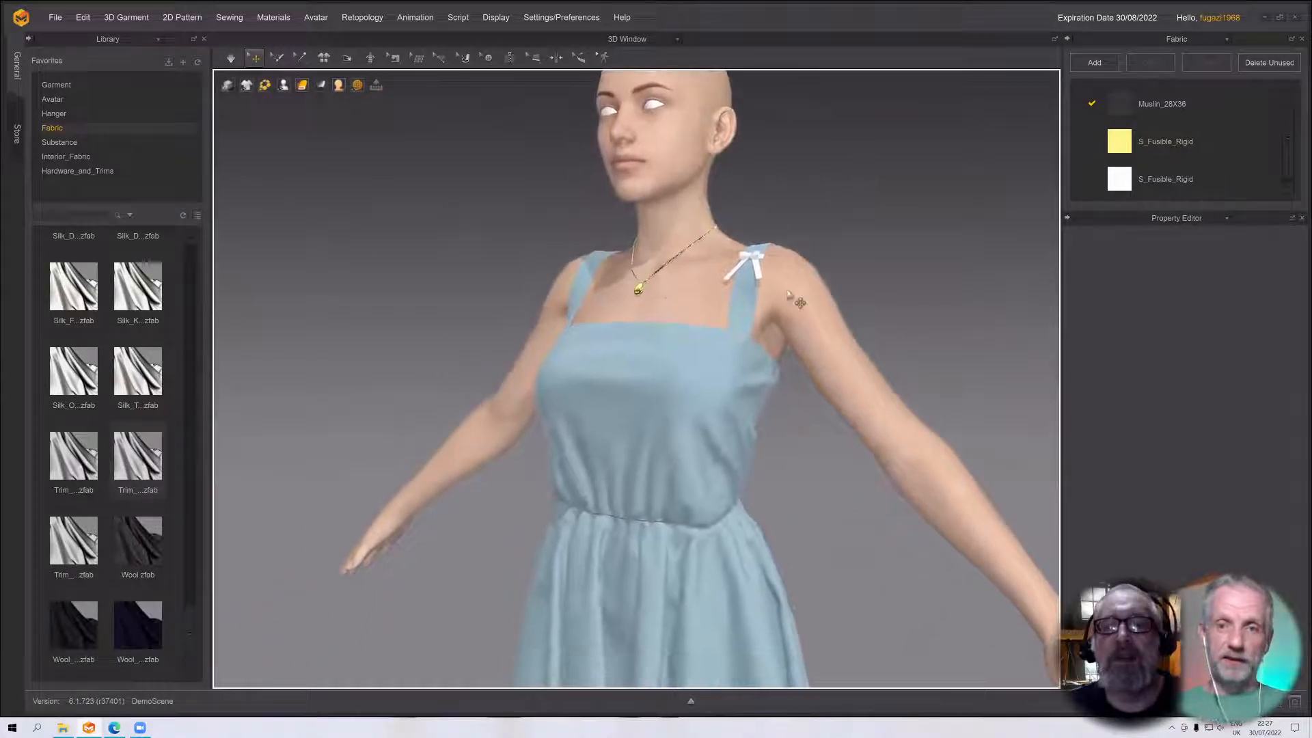
left_click(699, 376)
left_click(896, 337)
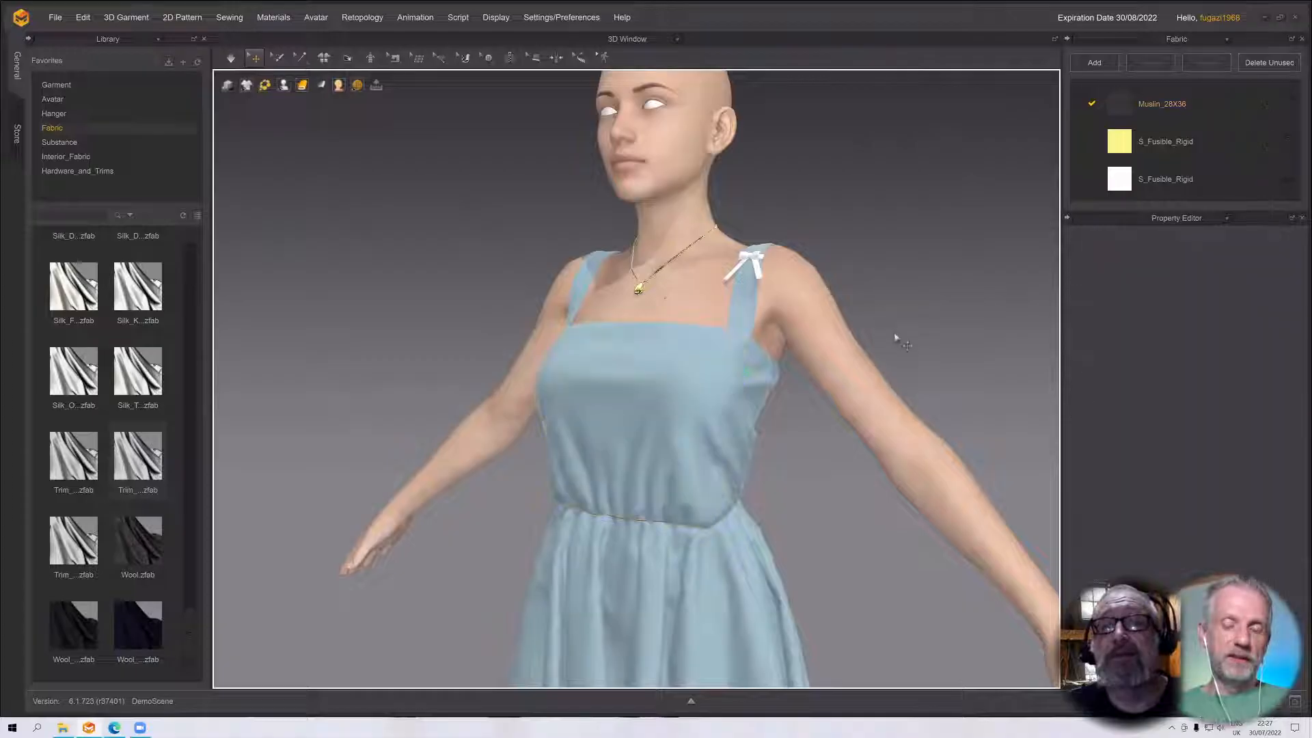
right_click_drag(896, 337, 965, 360)
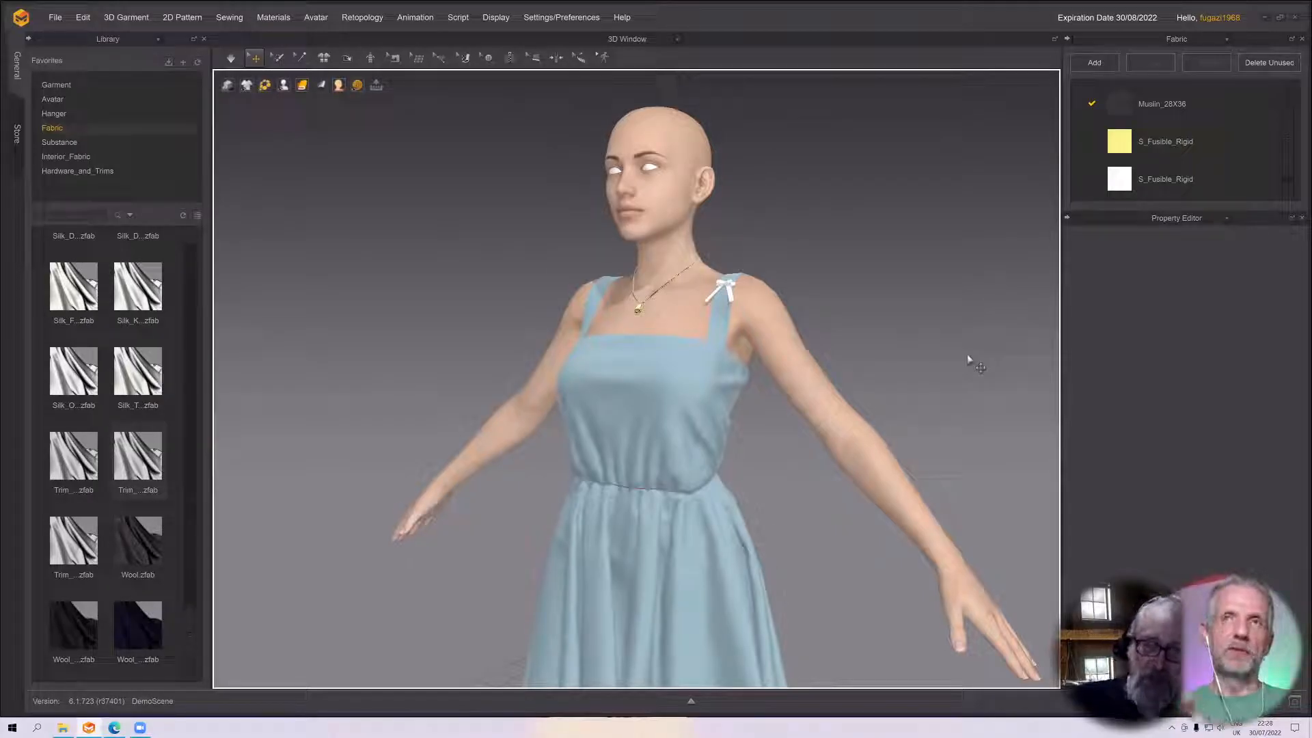
scroll(724, 396, "down", 2)
scroll(722, 398, "up", 5)
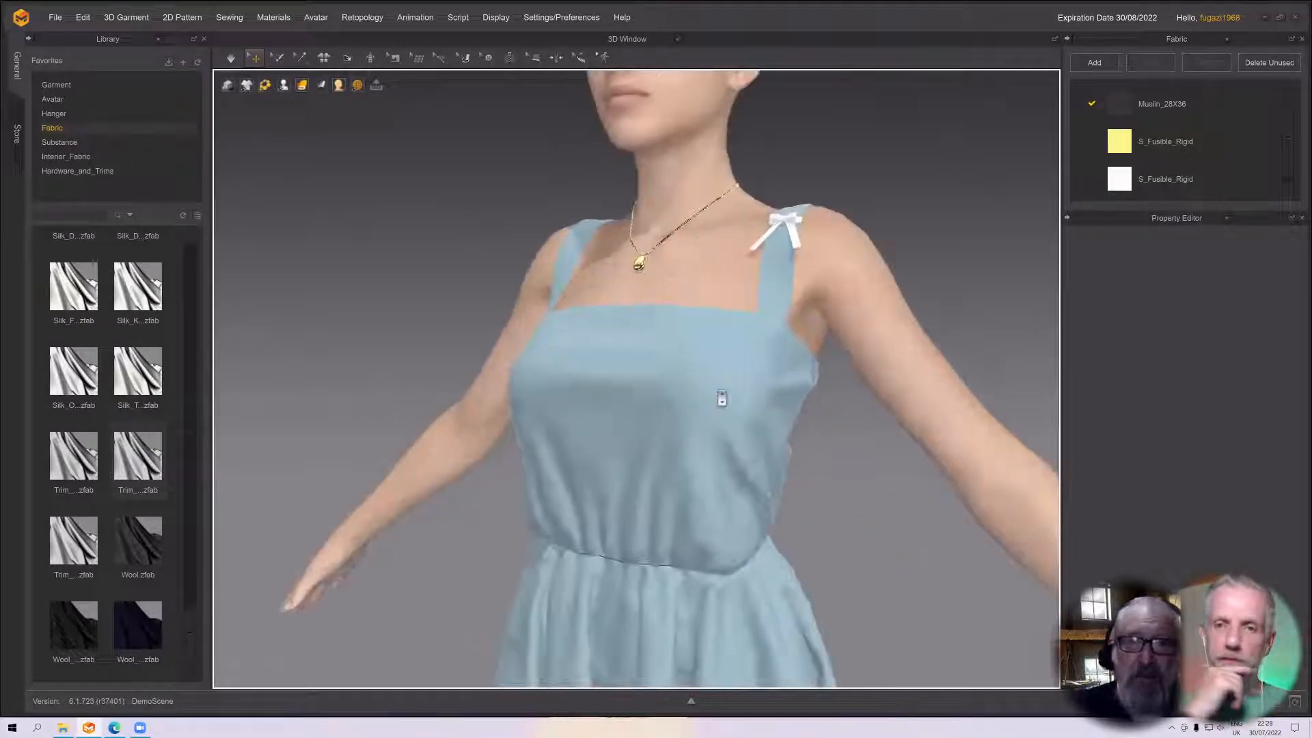
scroll(722, 398, "up", 3)
middle_click_drag(773, 287, 793, 601)
scroll(776, 574, "up", 3)
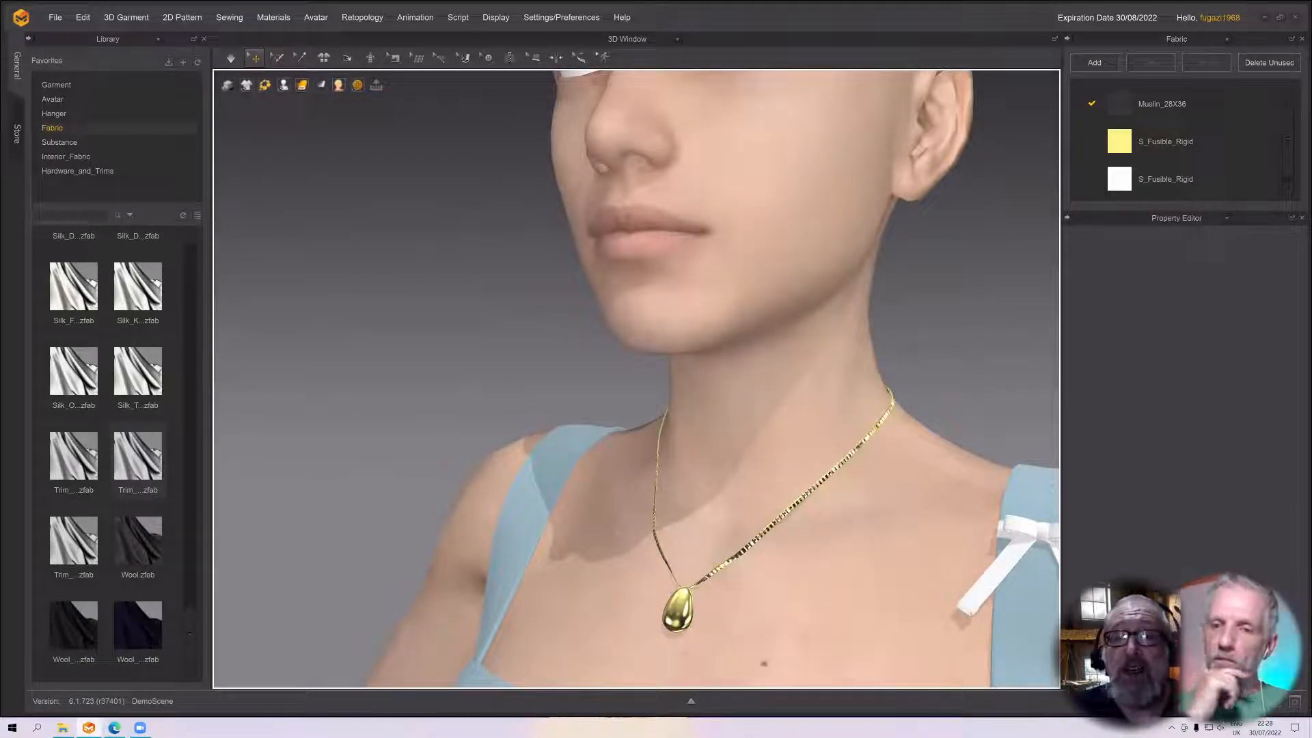
Split the workspace into two views and show the 2D Pattern Window beside the 3D view
left_click(1257, 701)
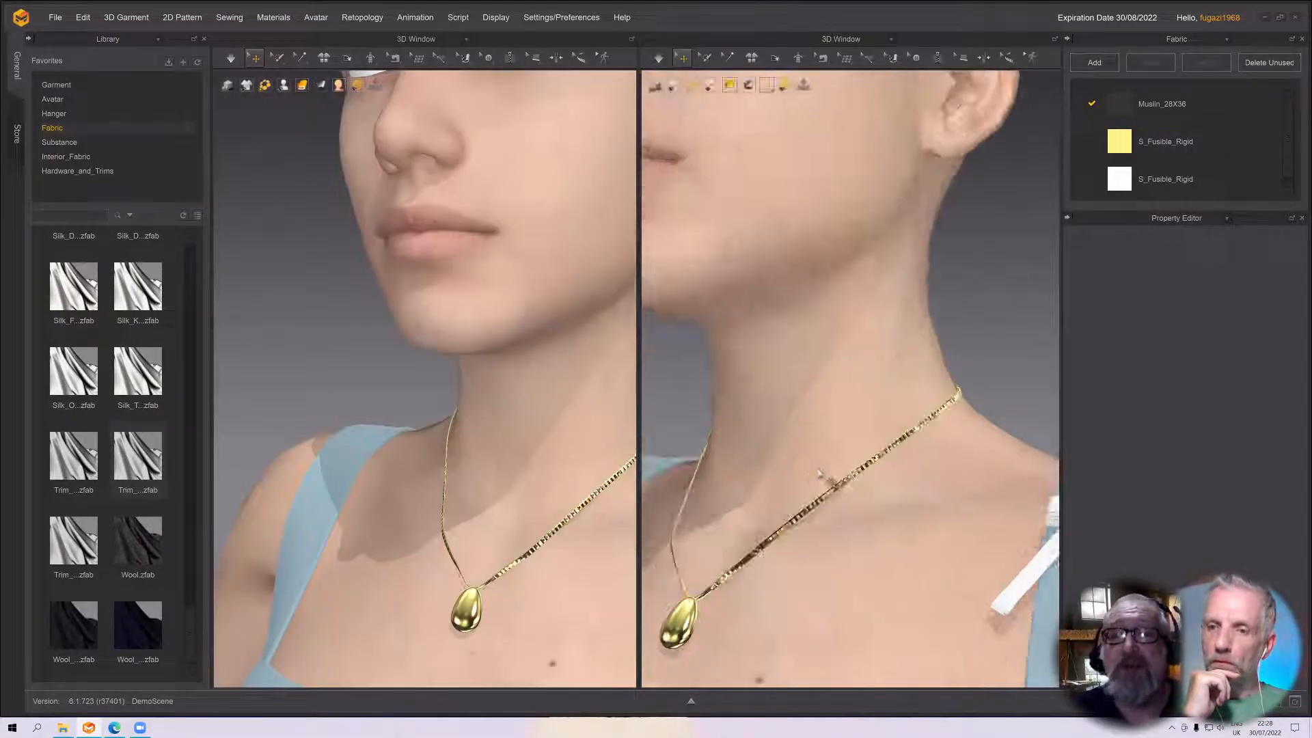
left_click(888, 40)
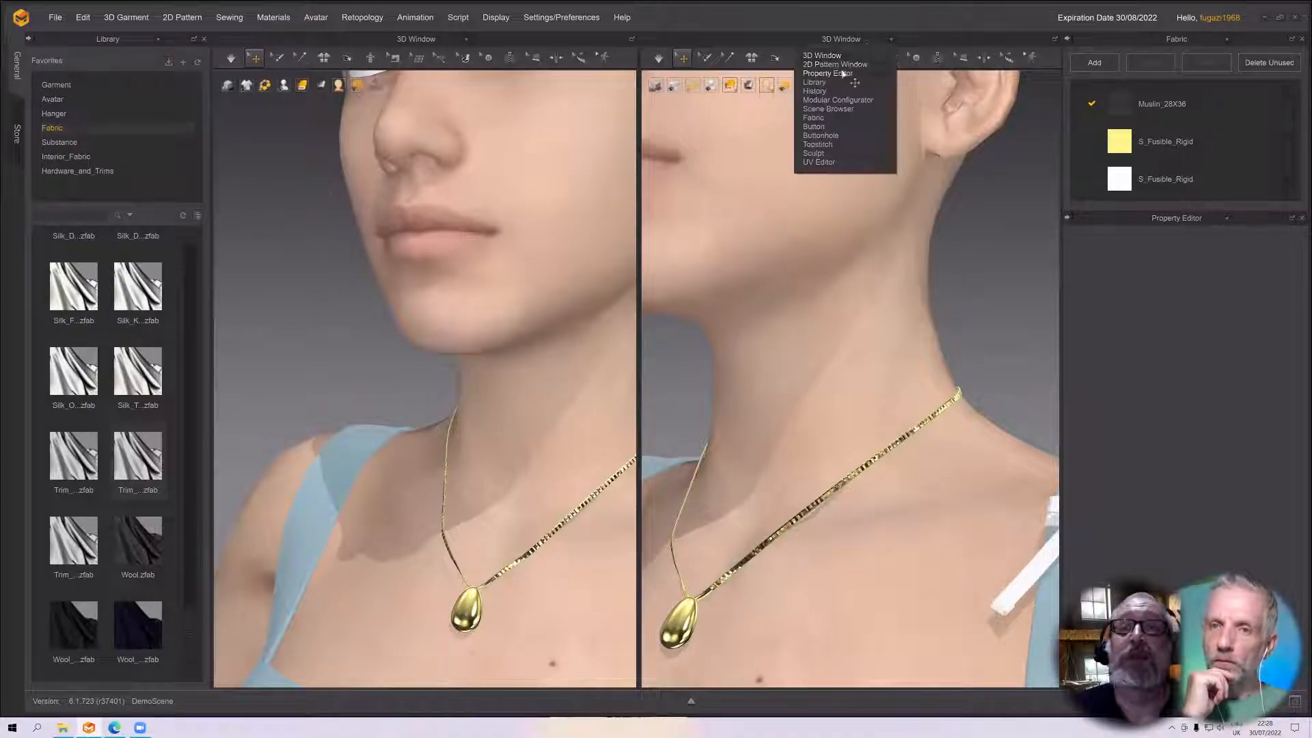
left_click(843, 74)
left_click(841, 39)
left_click(830, 72)
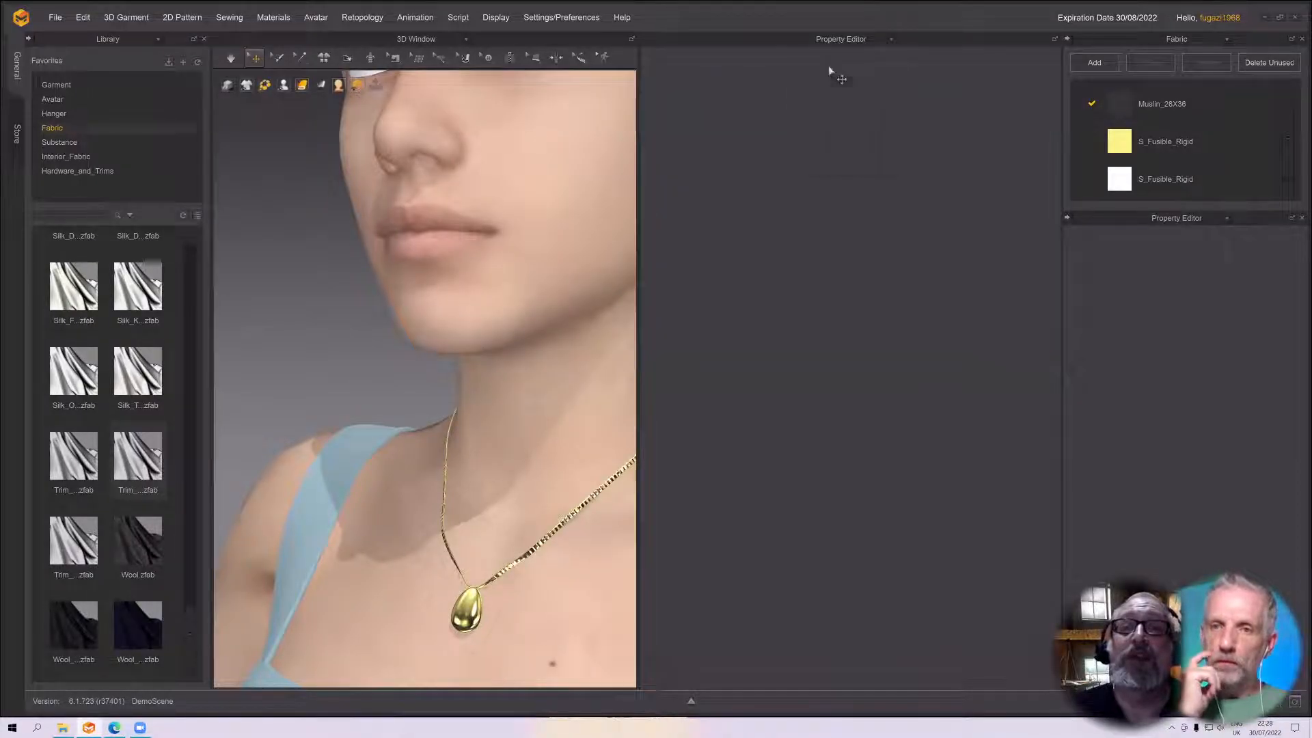
Select all the necklace pieces, including the chain strips and neck ribbons, in the 2D pattern layout
scroll(826, 442, "down", 4)
middle_click_drag(869, 423, 942, 416)
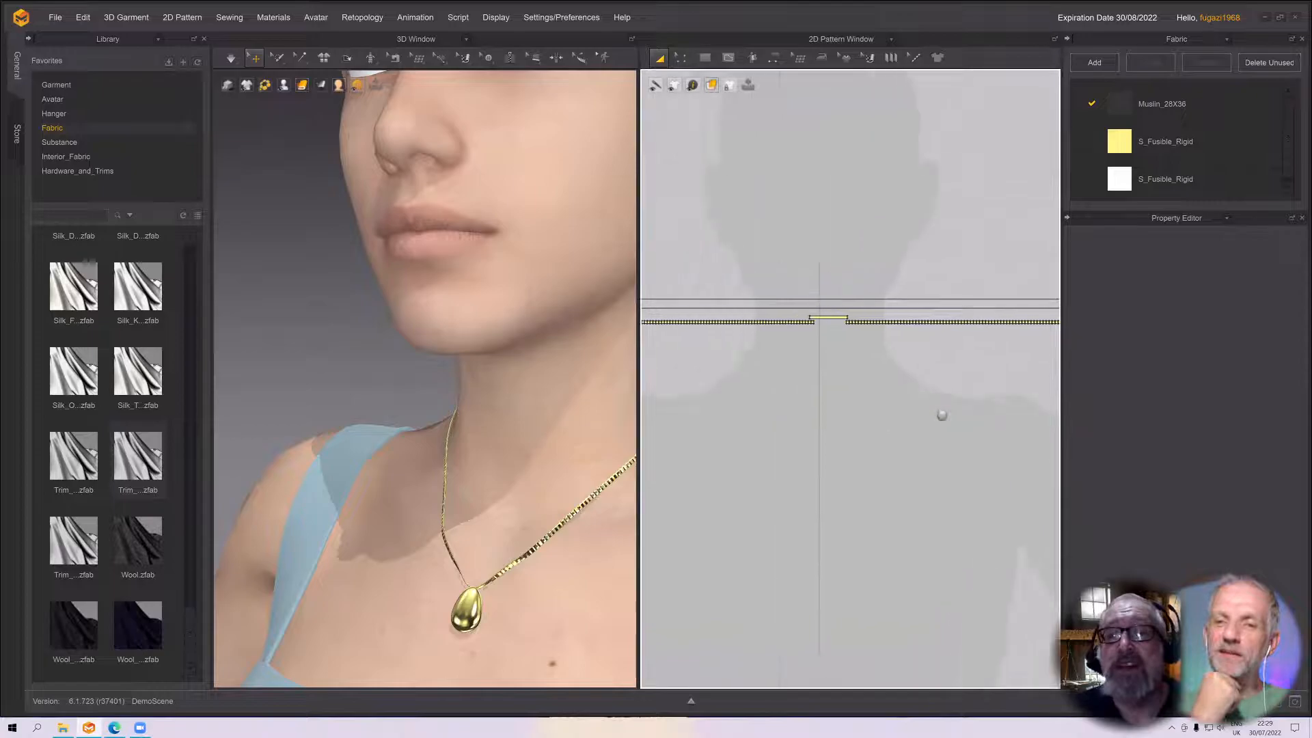
scroll(942, 413, "down", 4)
left_click_drag(1006, 302, 644, 281)
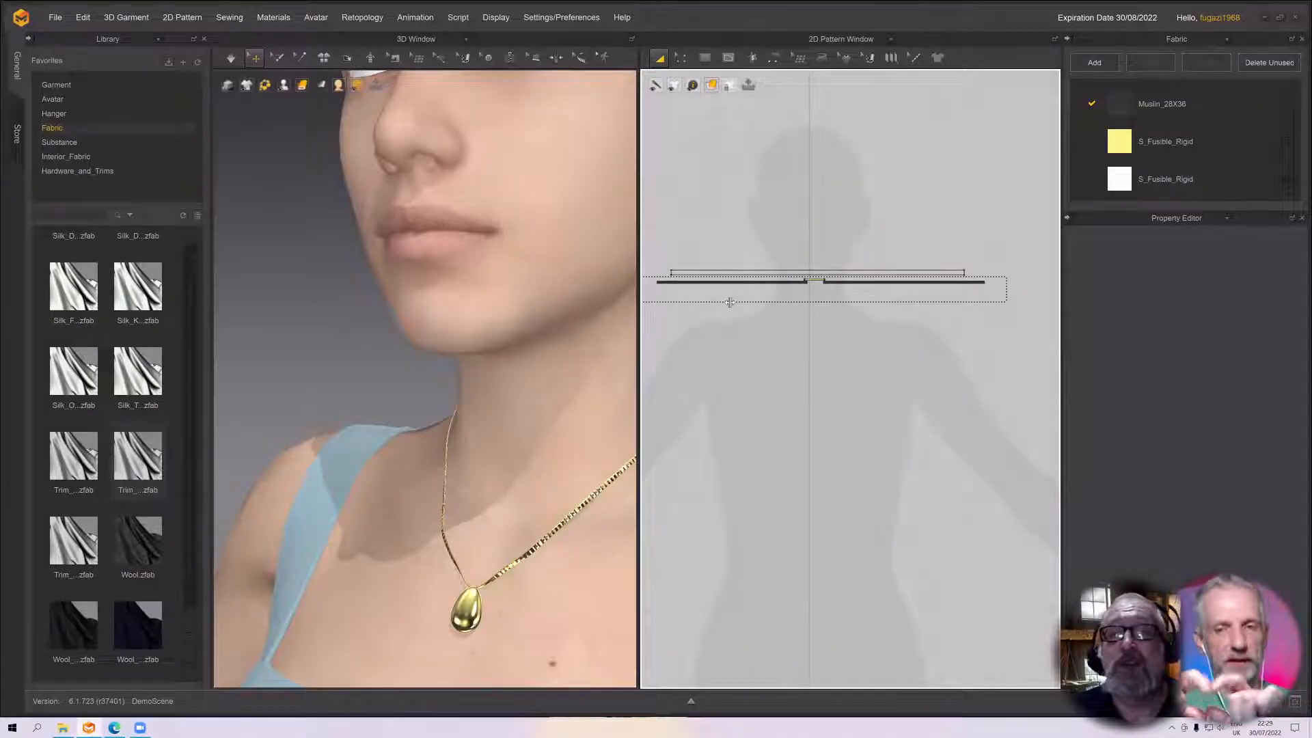
left_click_drag(730, 302, 731, 303)
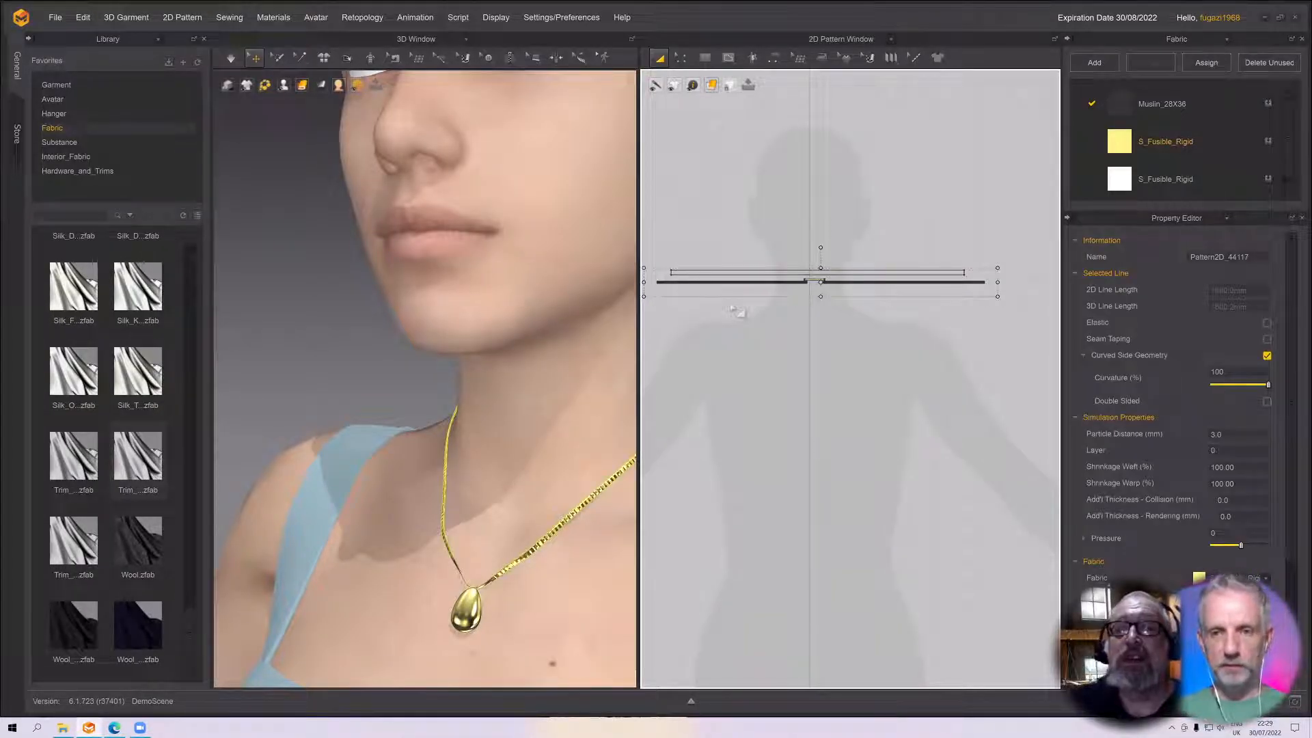
Start exporting the selected necklace pieces as an OBJ file
scroll(781, 287, "up", 5)
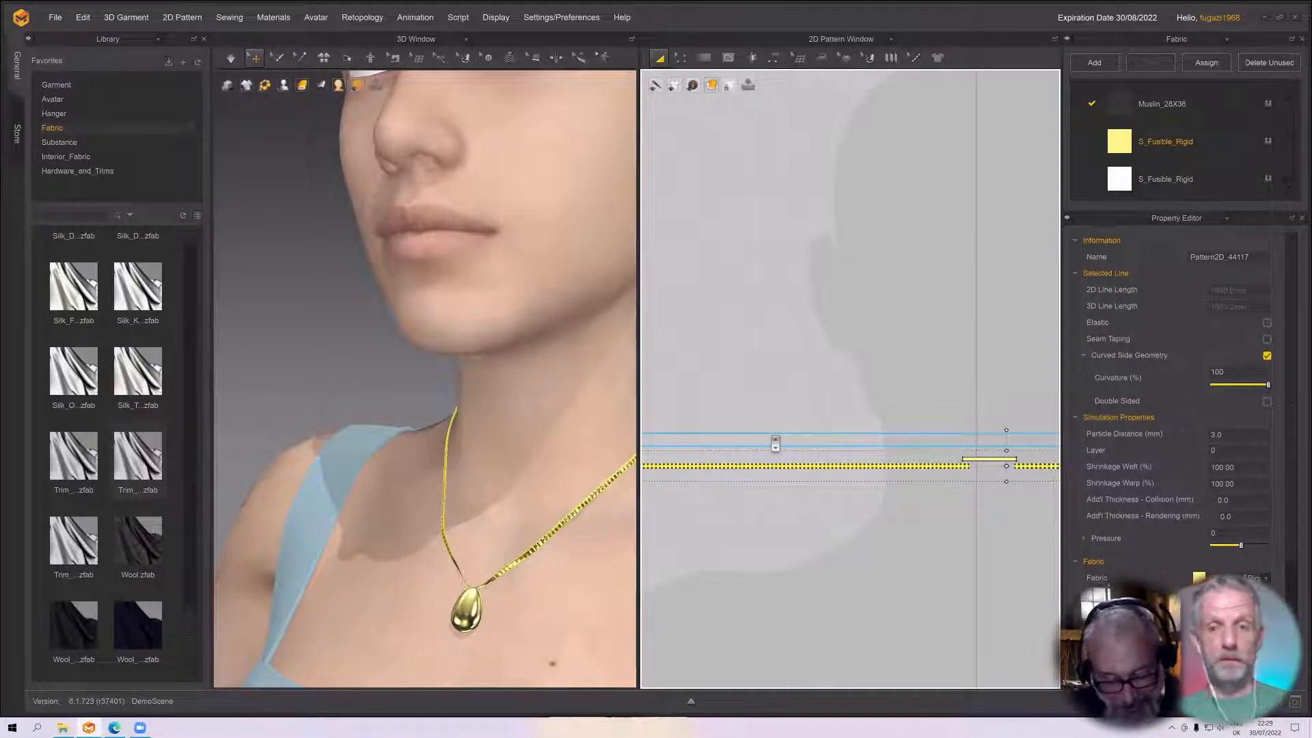
scroll(933, 446, "down", 3)
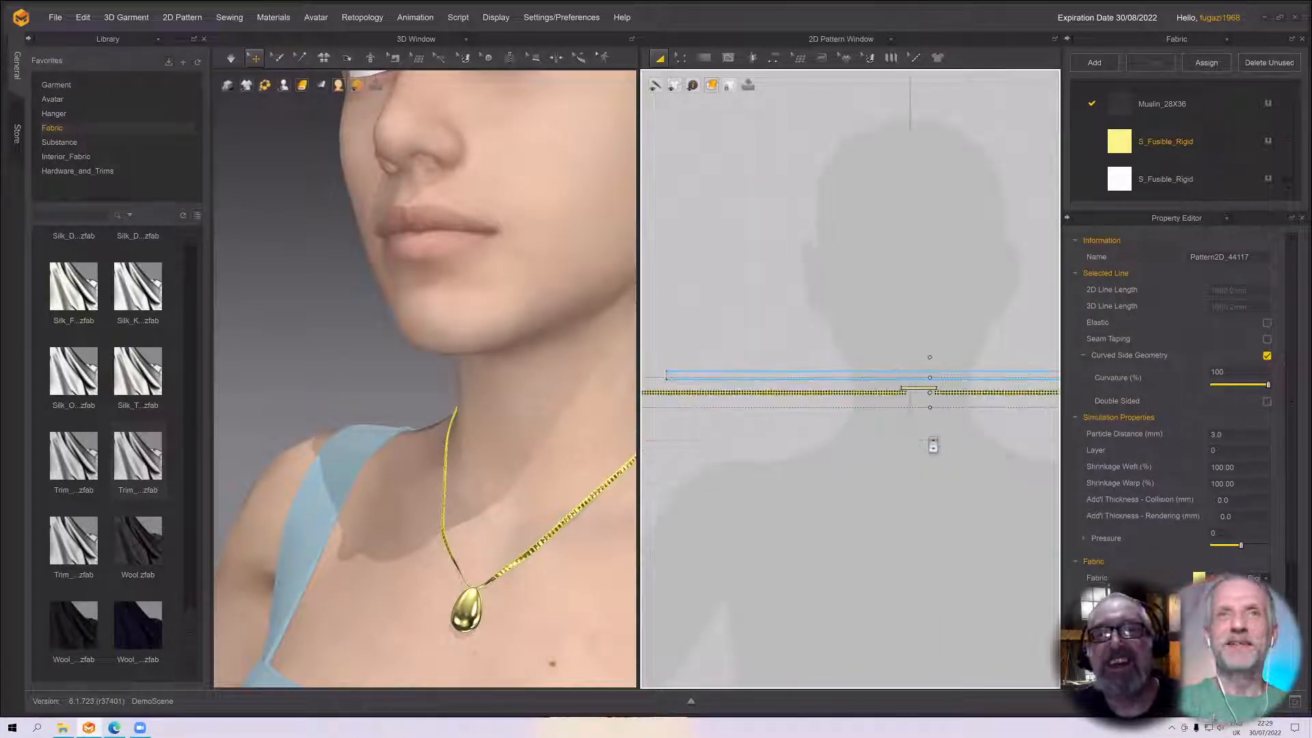
scroll(933, 446, "down", 2)
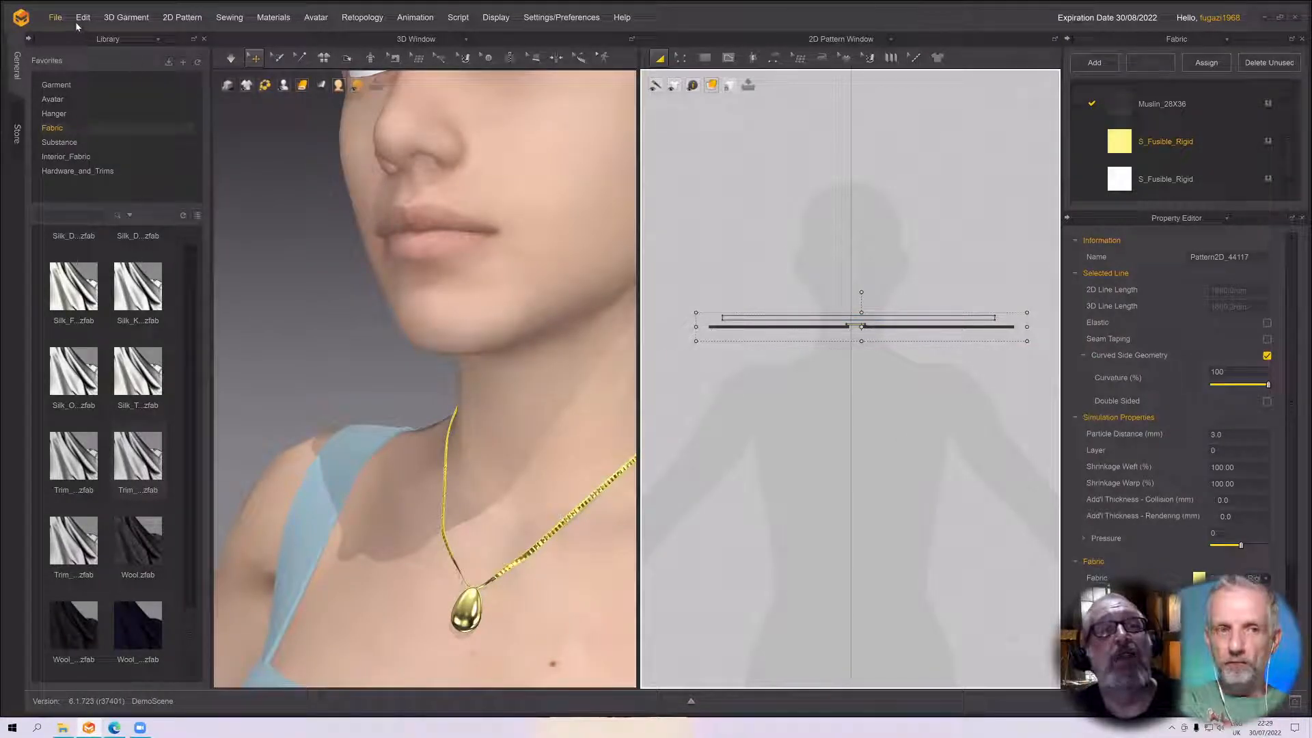
left_click(55, 18)
mouse_move(94, 152)
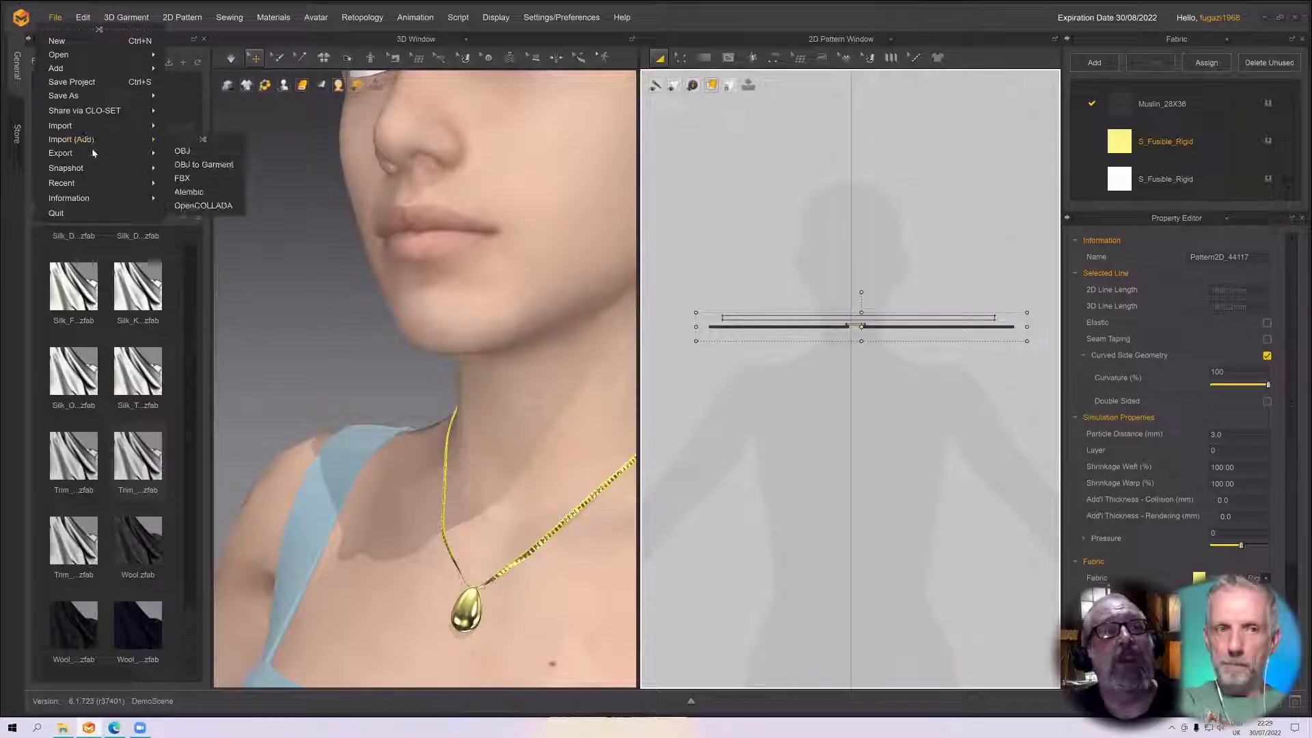
left_click(209, 178)
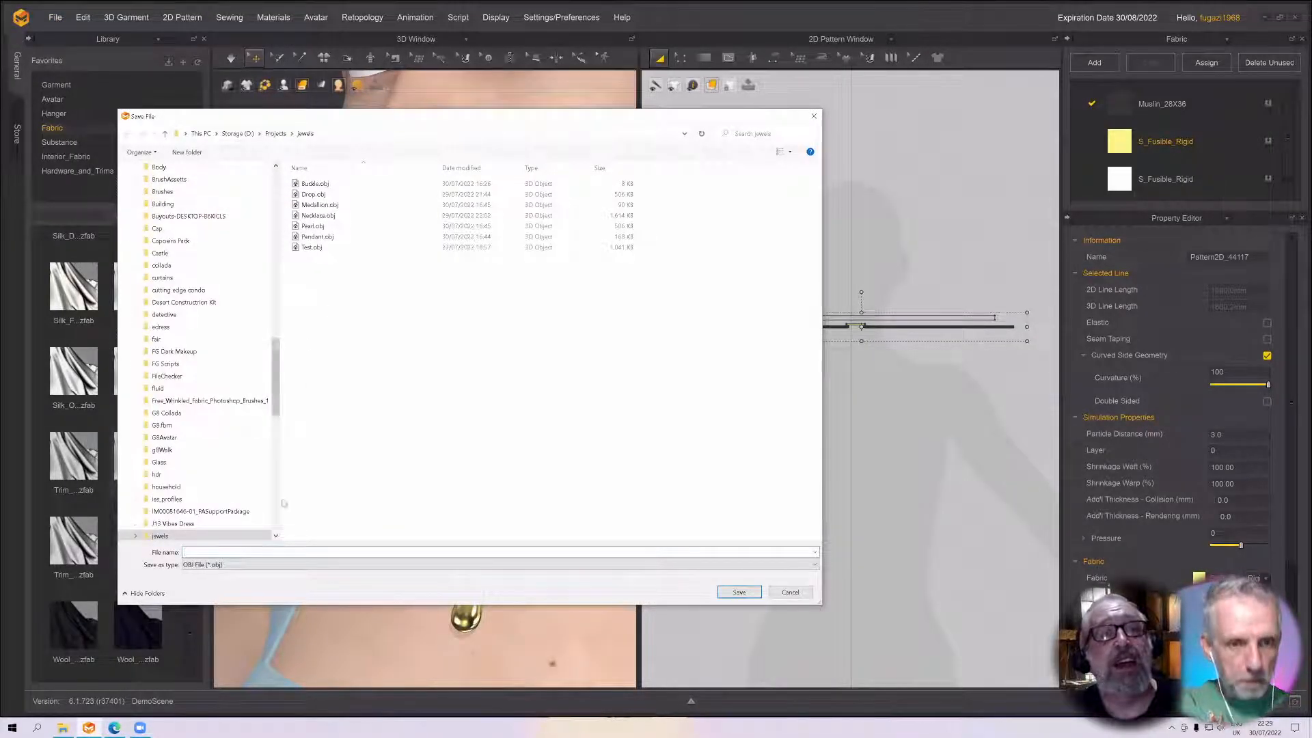
left_click(275, 552)
type("Neckla")
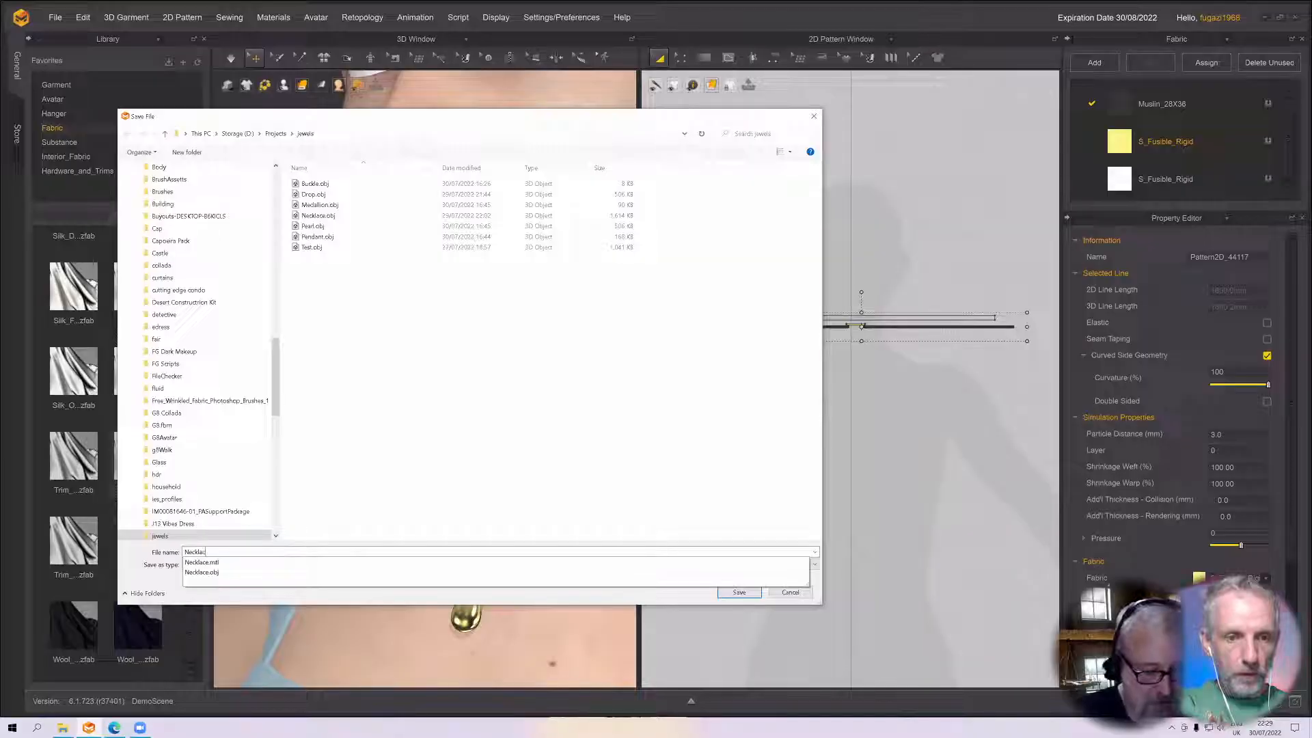
type("ceDemo")
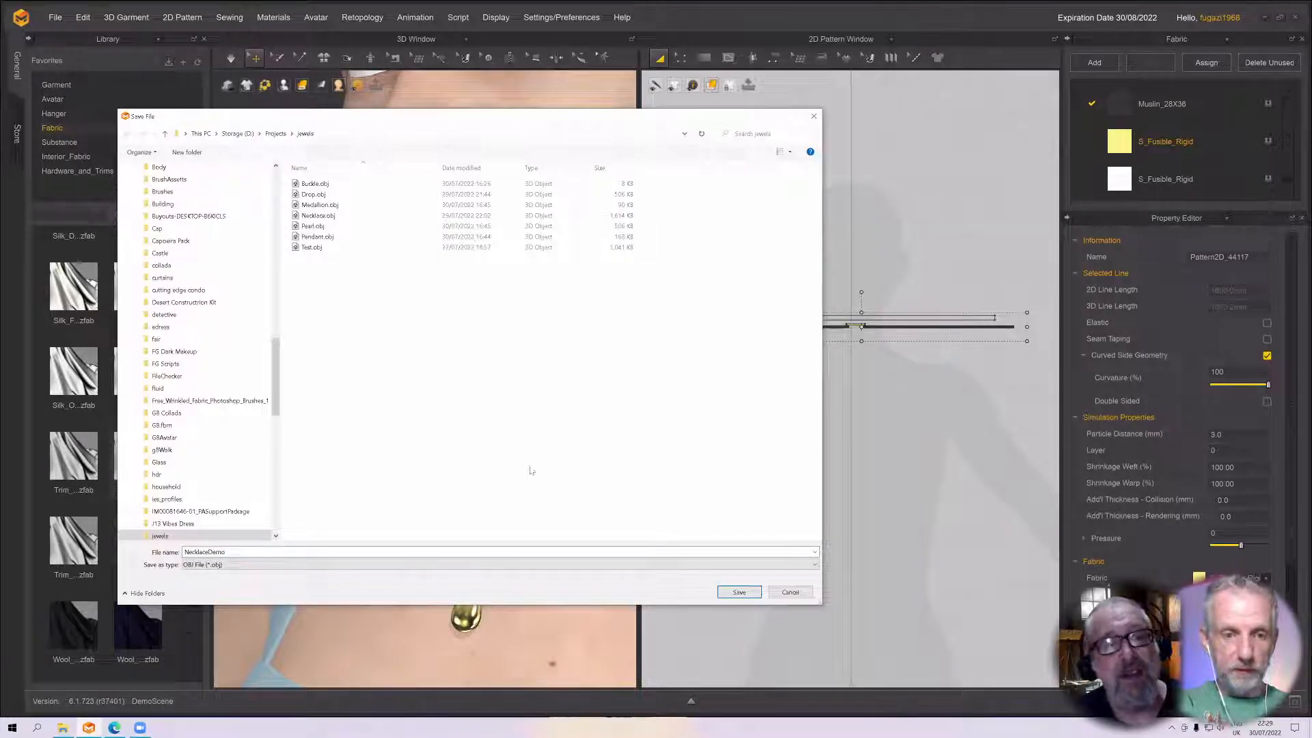
left_click(738, 592)
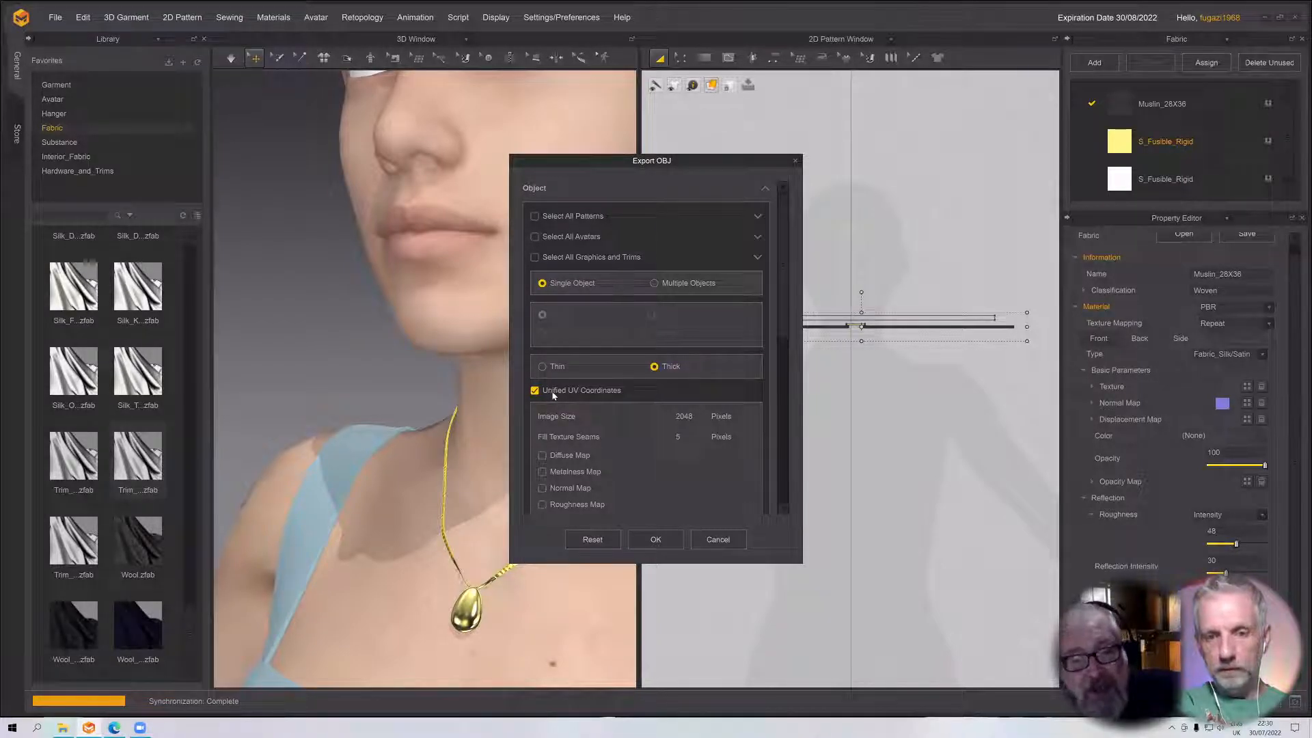
scroll(575, 406, "down", 1)
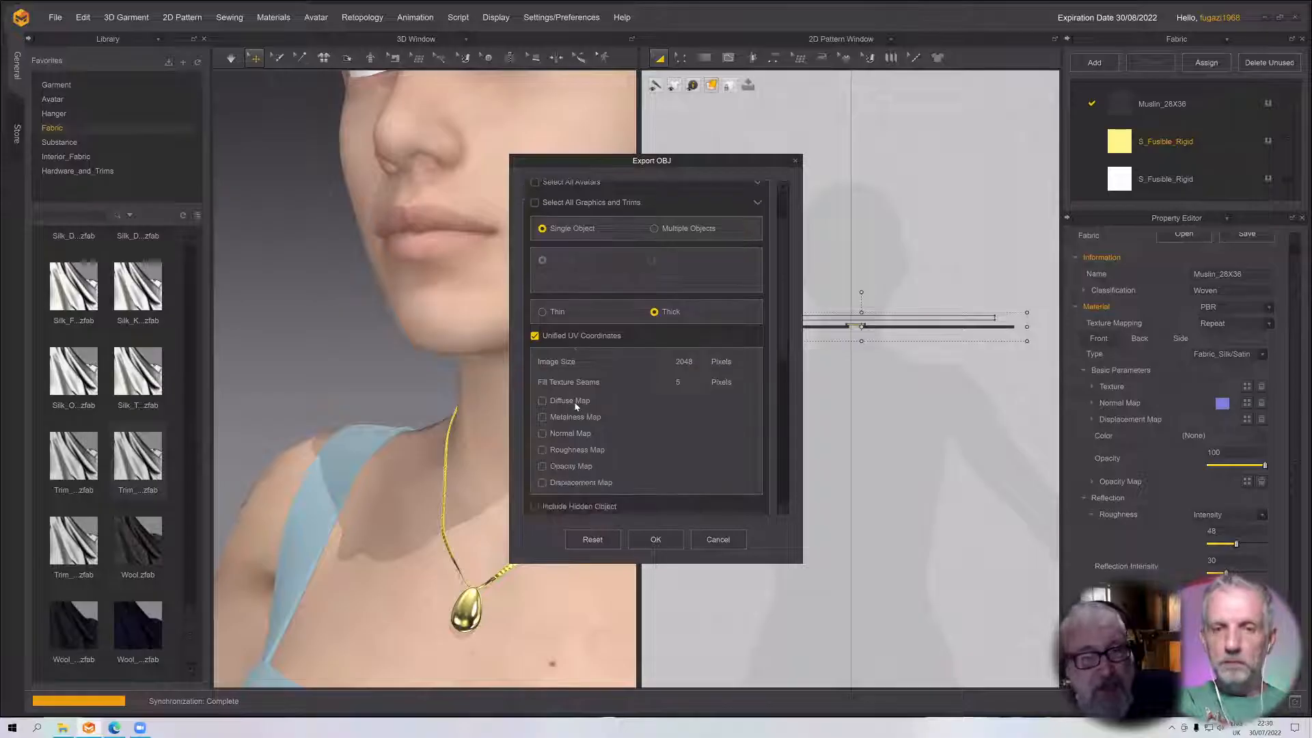
scroll(576, 406, "down", 4)
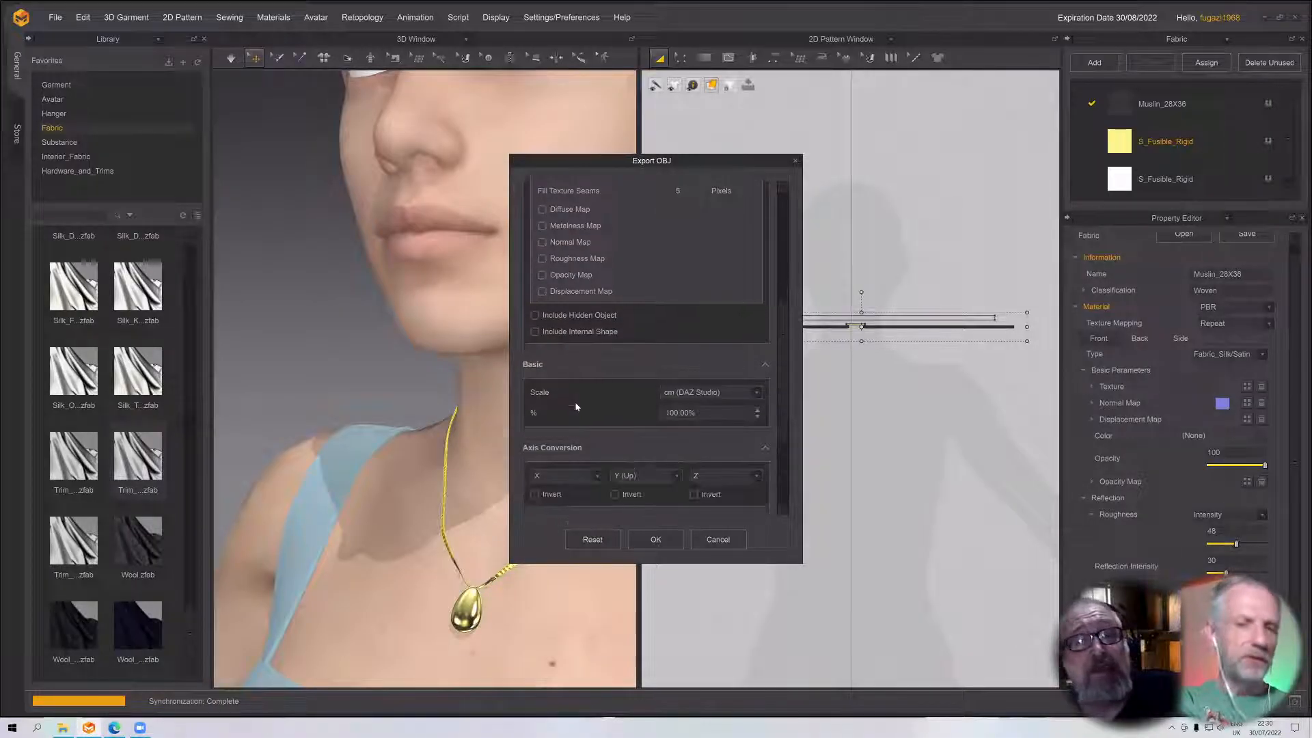
left_click(714, 538)
Open the UV Editor, move the thin chain pattern's UV strip into the 0-1 tile and enlarge it to span nearly the full width
left_click(830, 41)
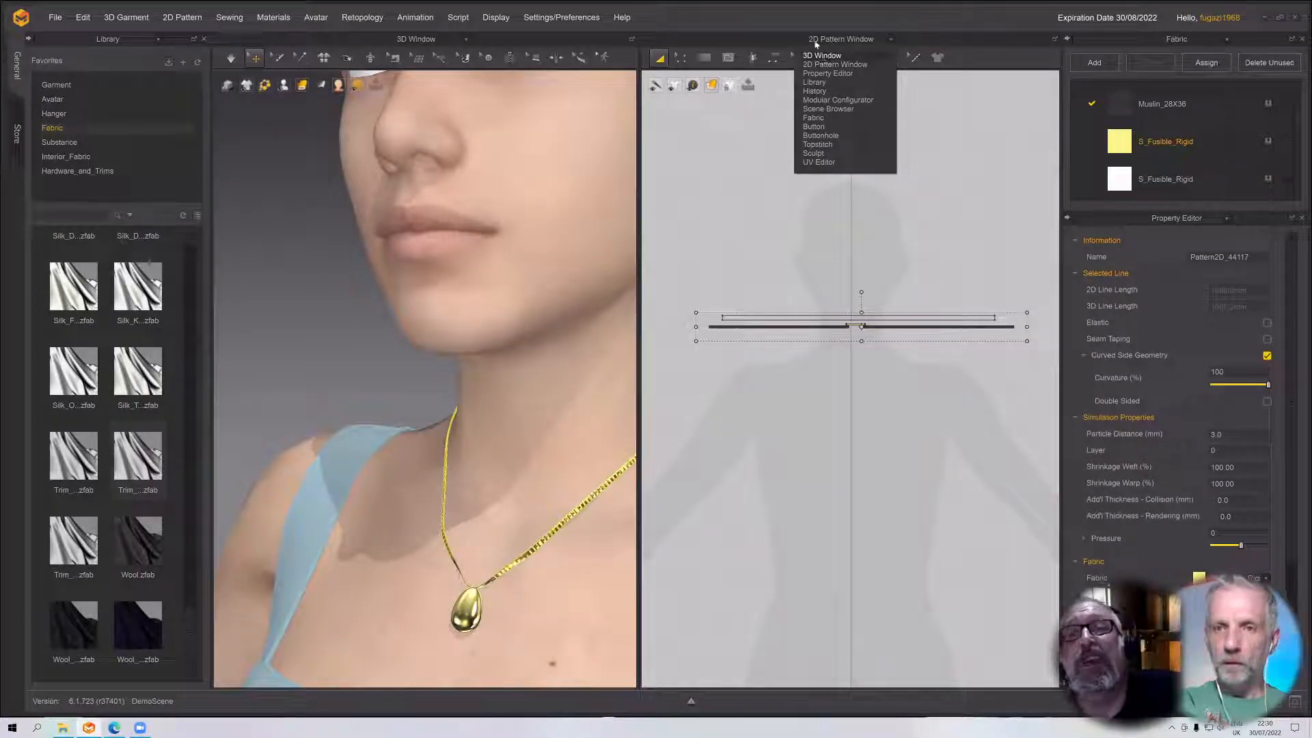
left_click(819, 163)
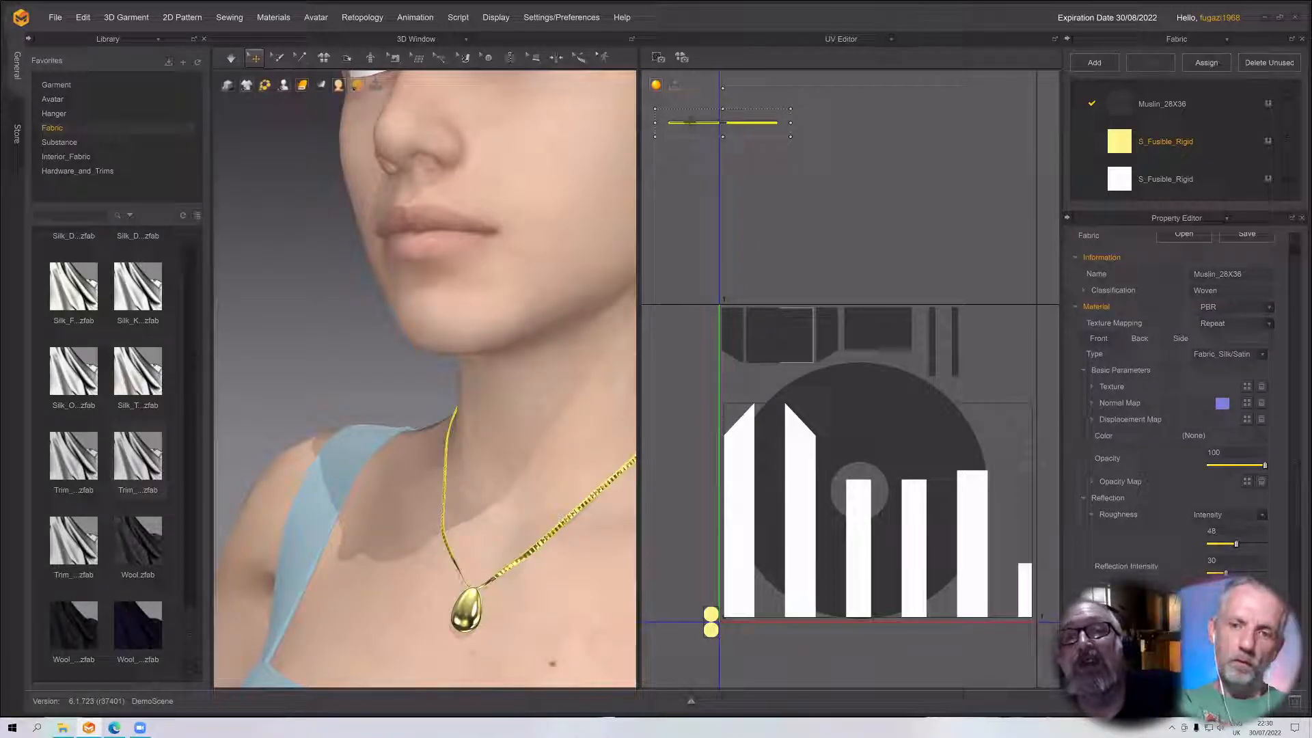
left_click_drag(692, 122, 748, 380)
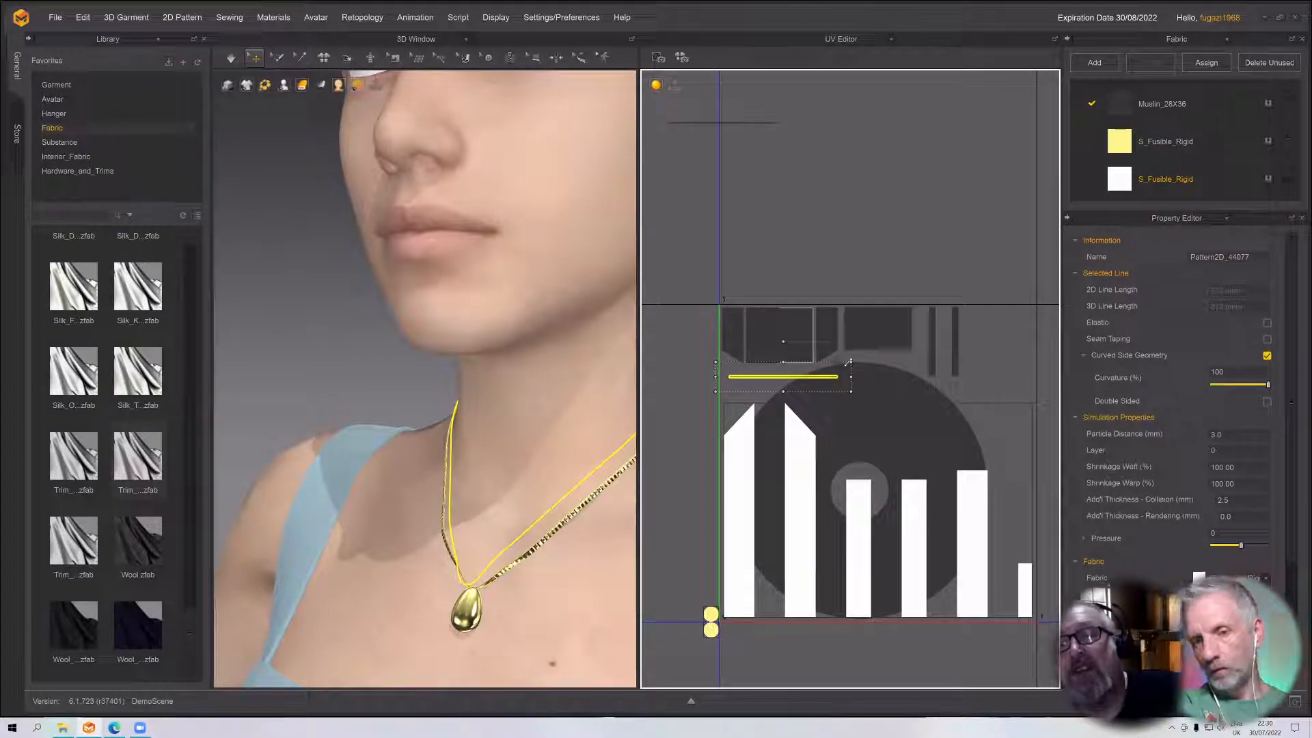
left_click_drag(848, 362, 1041, 329)
scroll(919, 393, "down", 3)
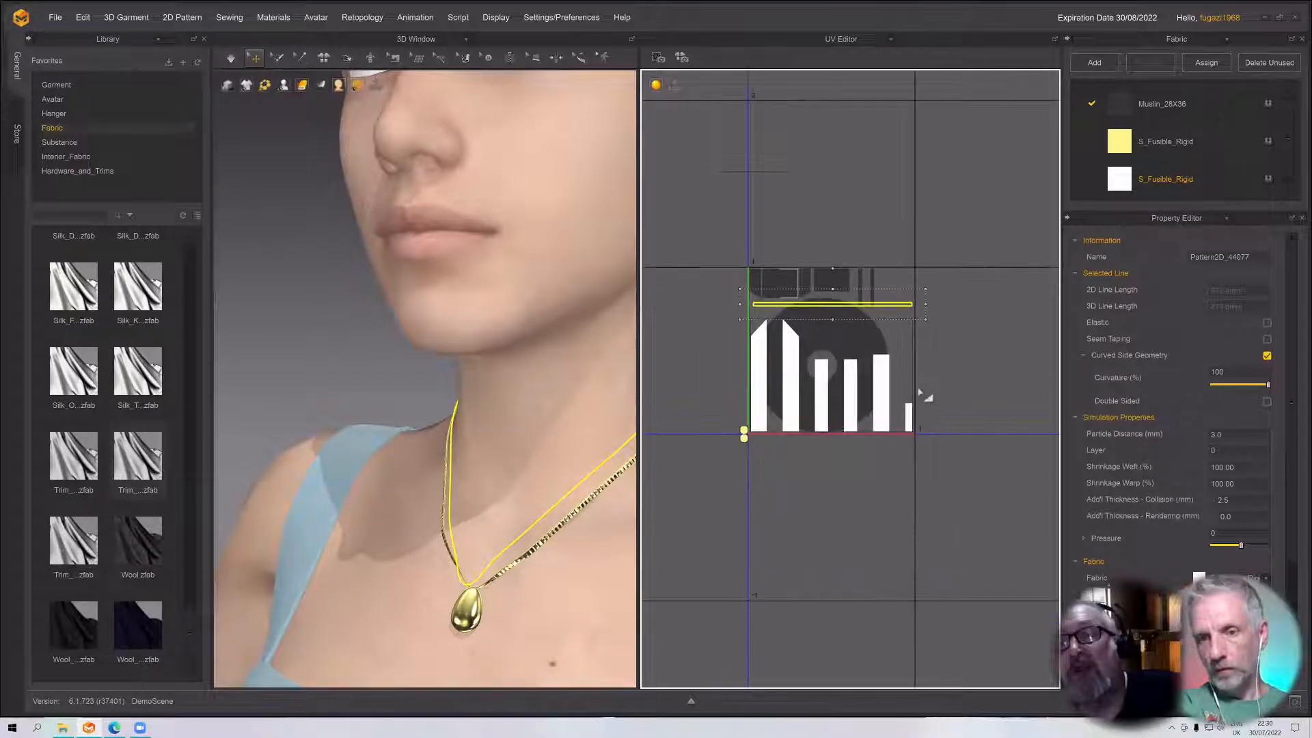
scroll(922, 395, "up", 3)
scroll(864, 257, "down", 2)
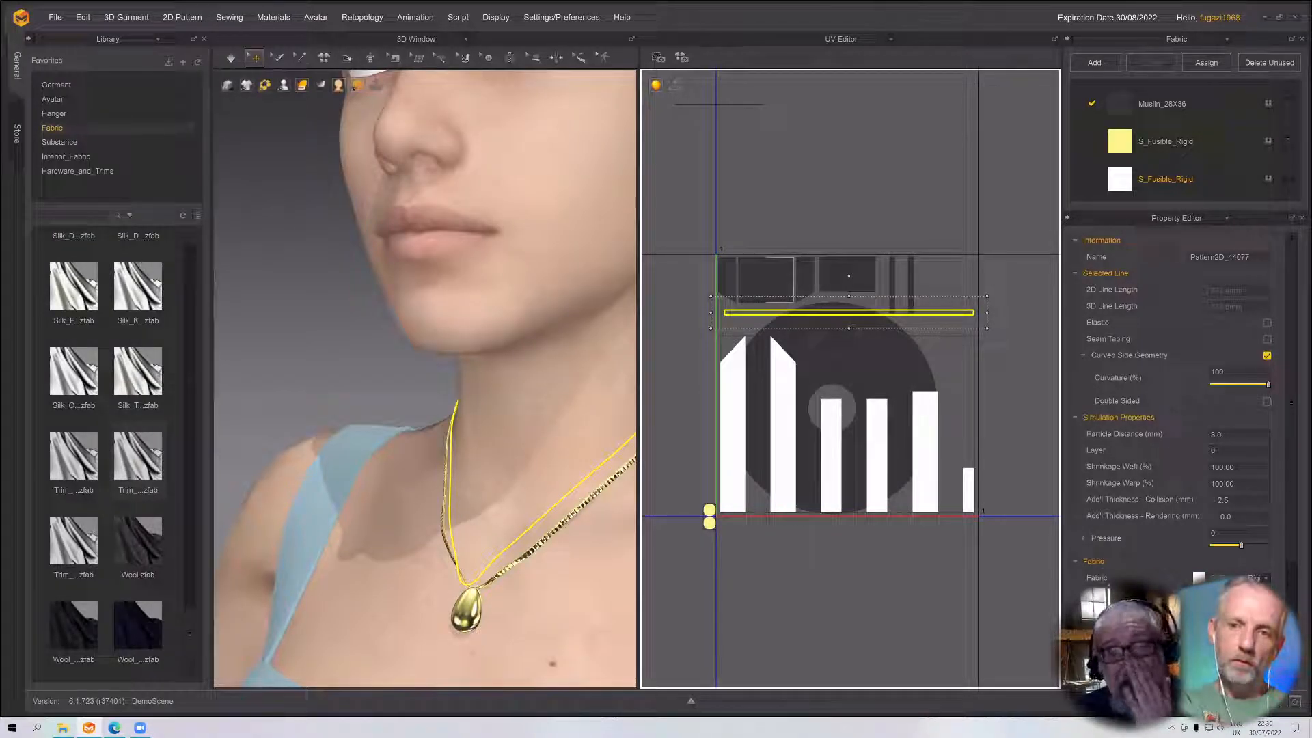
Fit the chain pattern's UV strip to the 0-1 tile with an absolute length setting of 20 mm
right_click(883, 314)
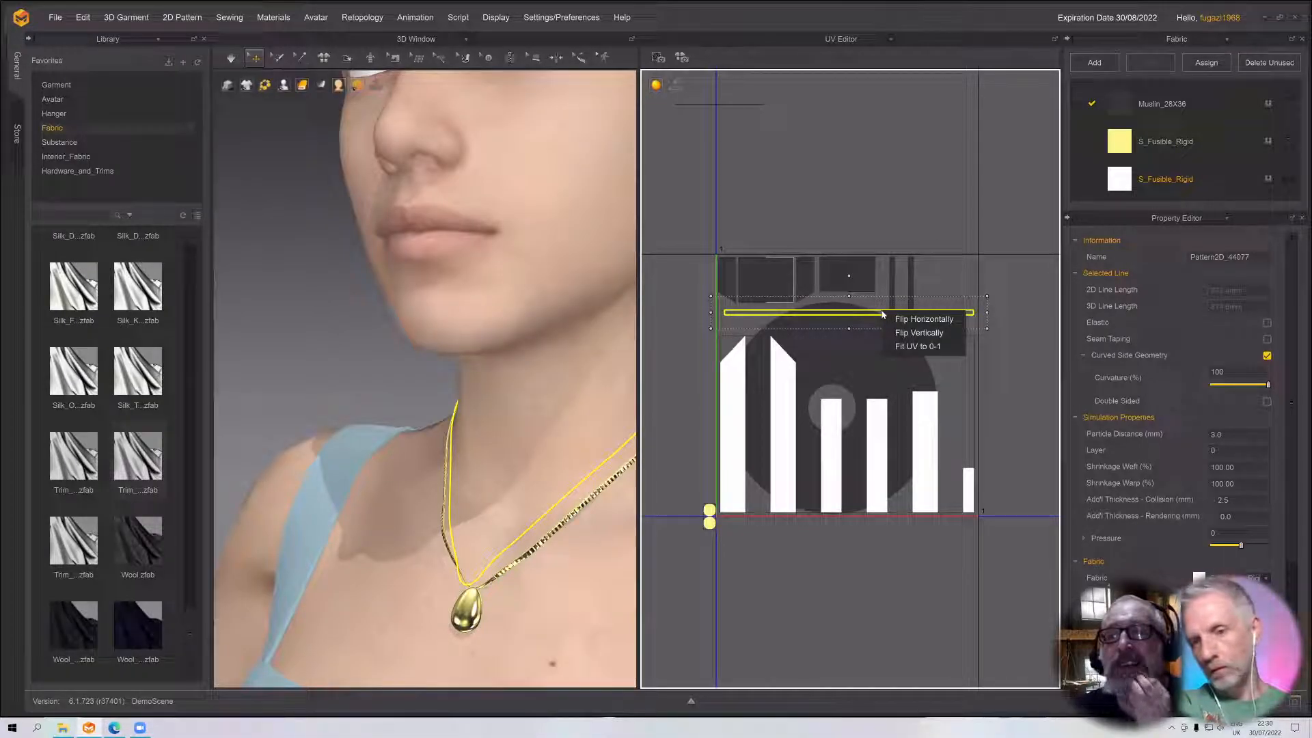
left_click(913, 346)
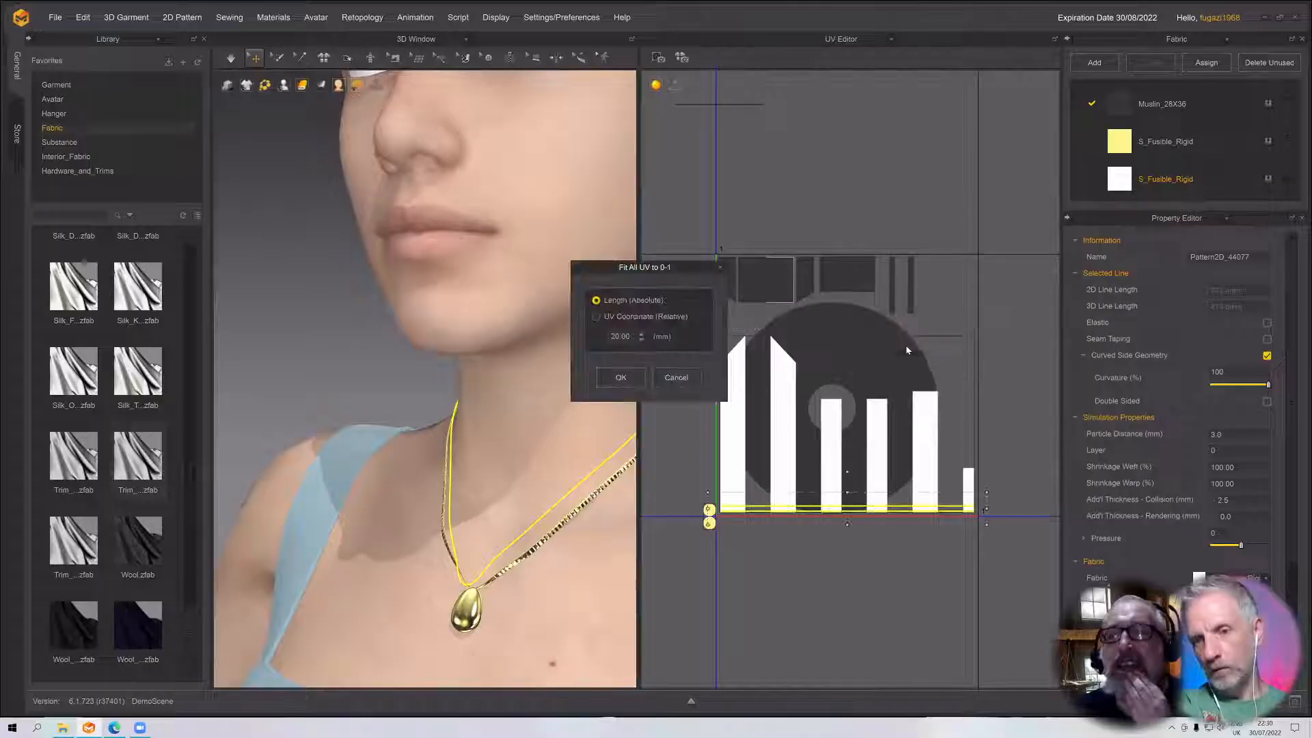
left_click(630, 377)
Move the pendant mesh's two round UV islands inside the 0-1 tile and enlarge them to fill most of its height
scroll(722, 521, "down", 3)
scroll(747, 459, "up", 5)
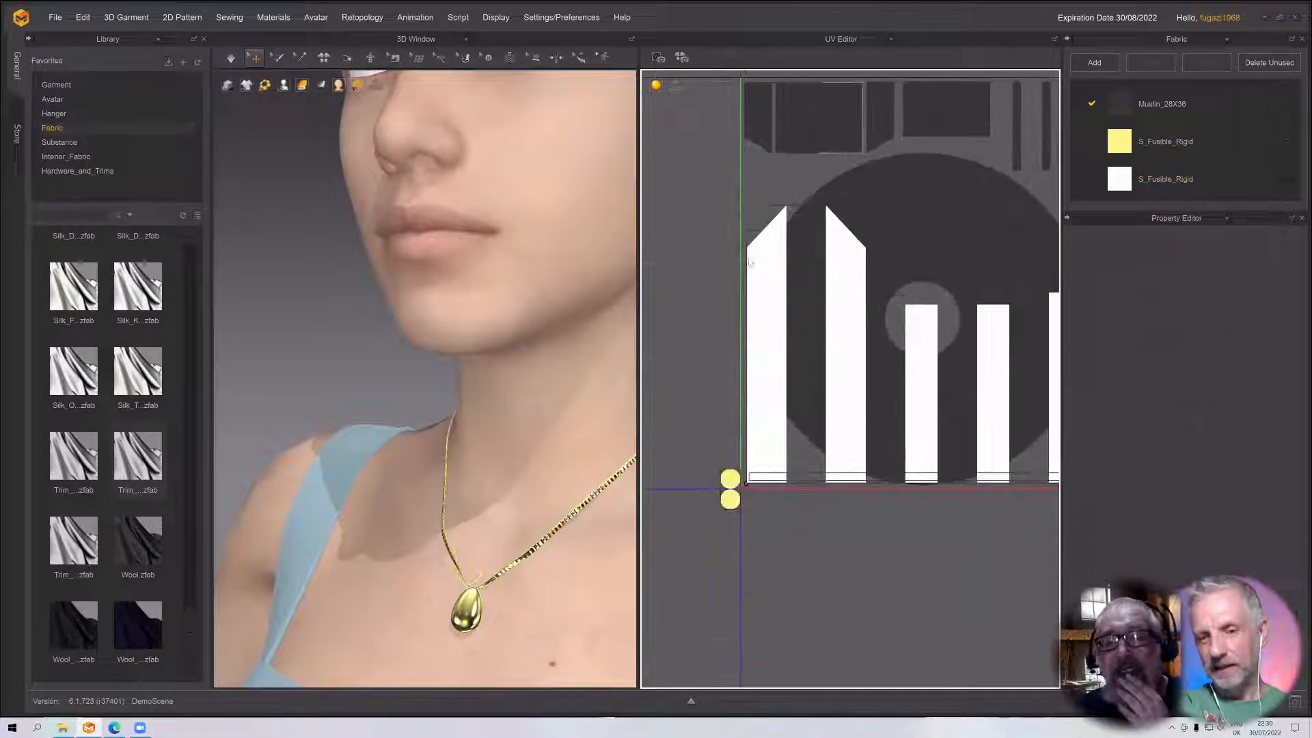
scroll(731, 438, "up", 3)
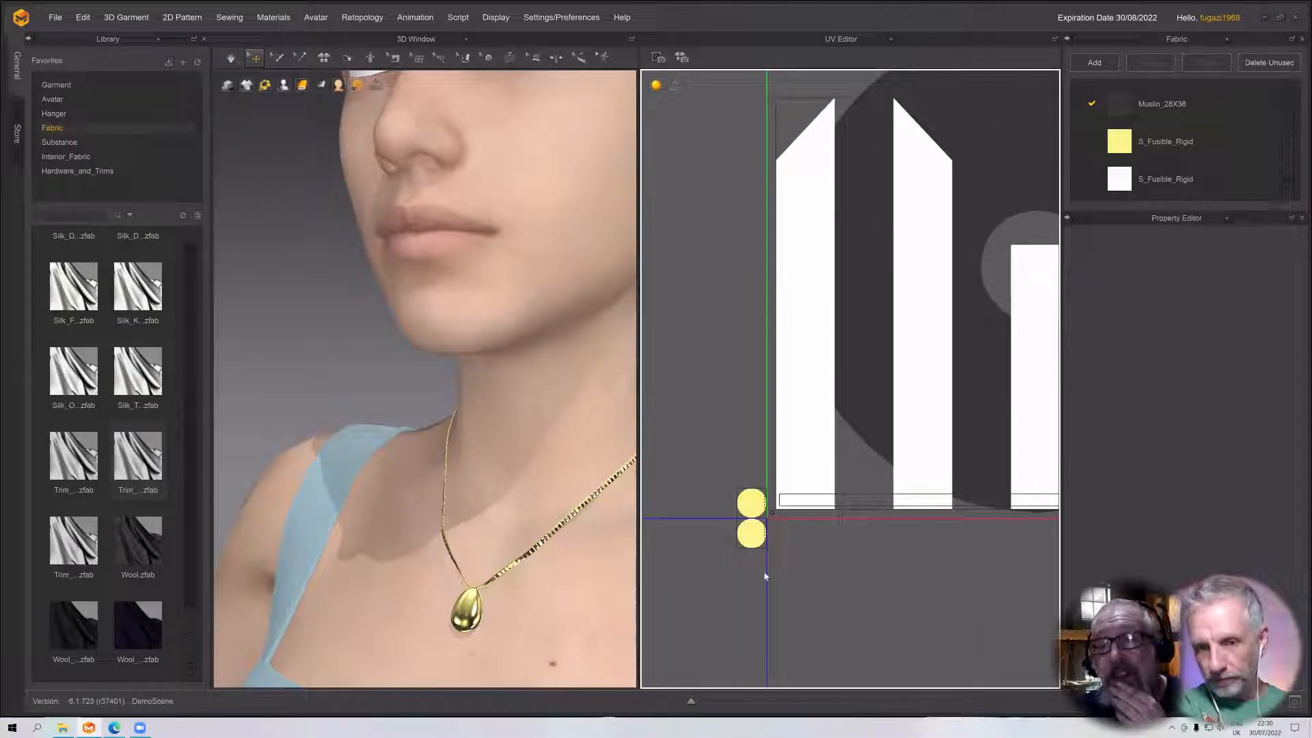
left_click(755, 536)
scroll(771, 555, "down", 4)
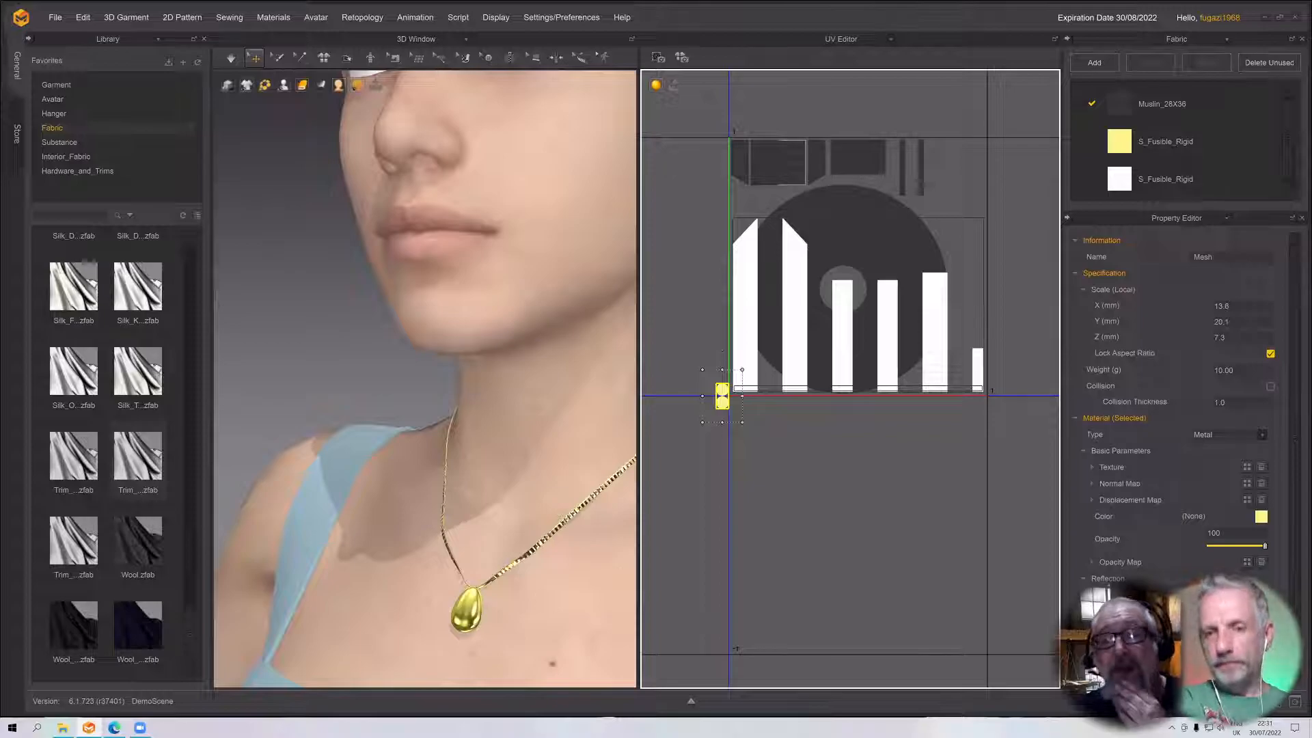
left_click_drag(726, 406, 760, 355)
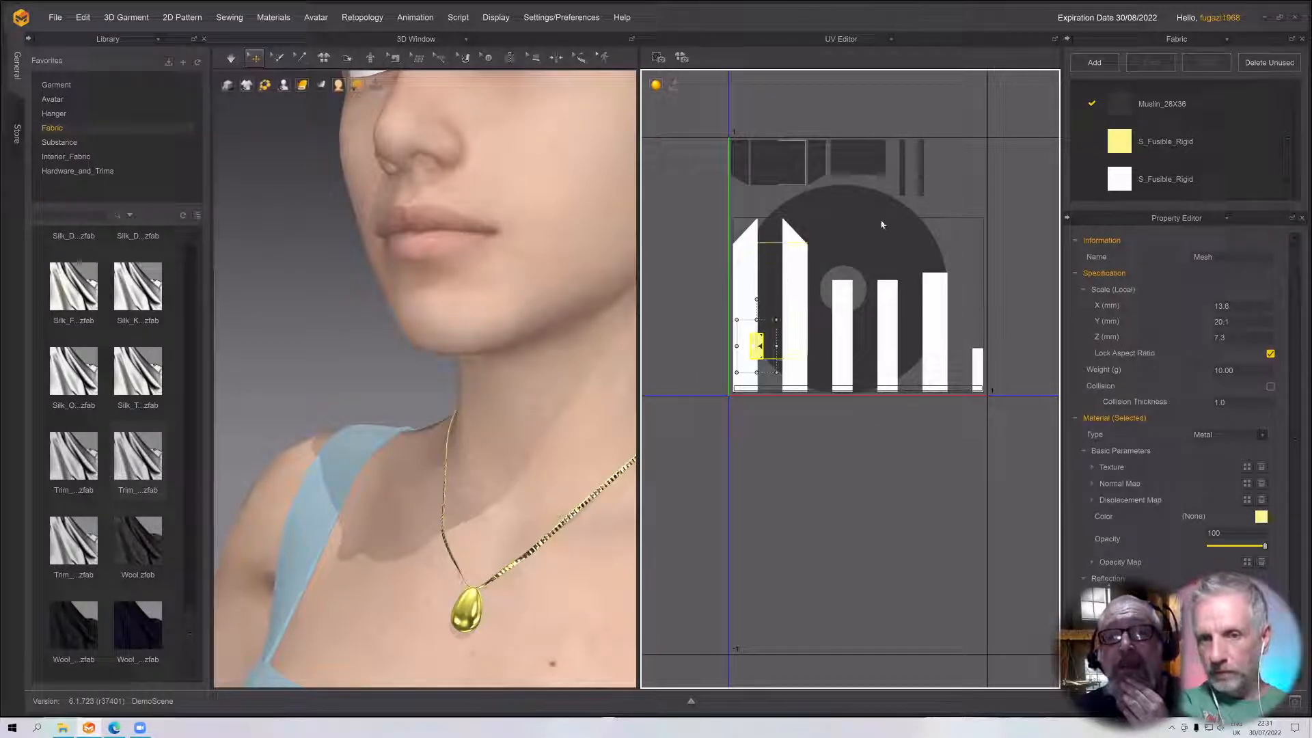
left_click_drag(881, 224, 1038, 145)
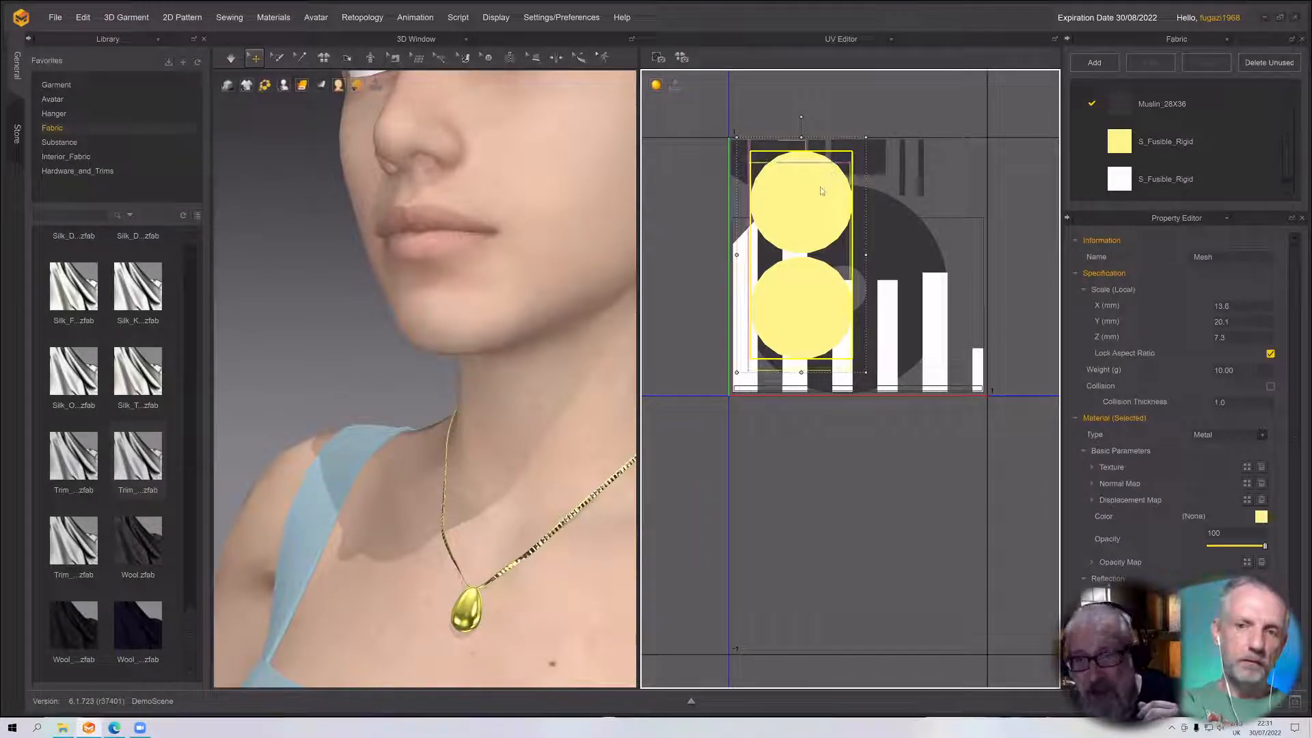
left_click_drag(821, 190, 821, 202)
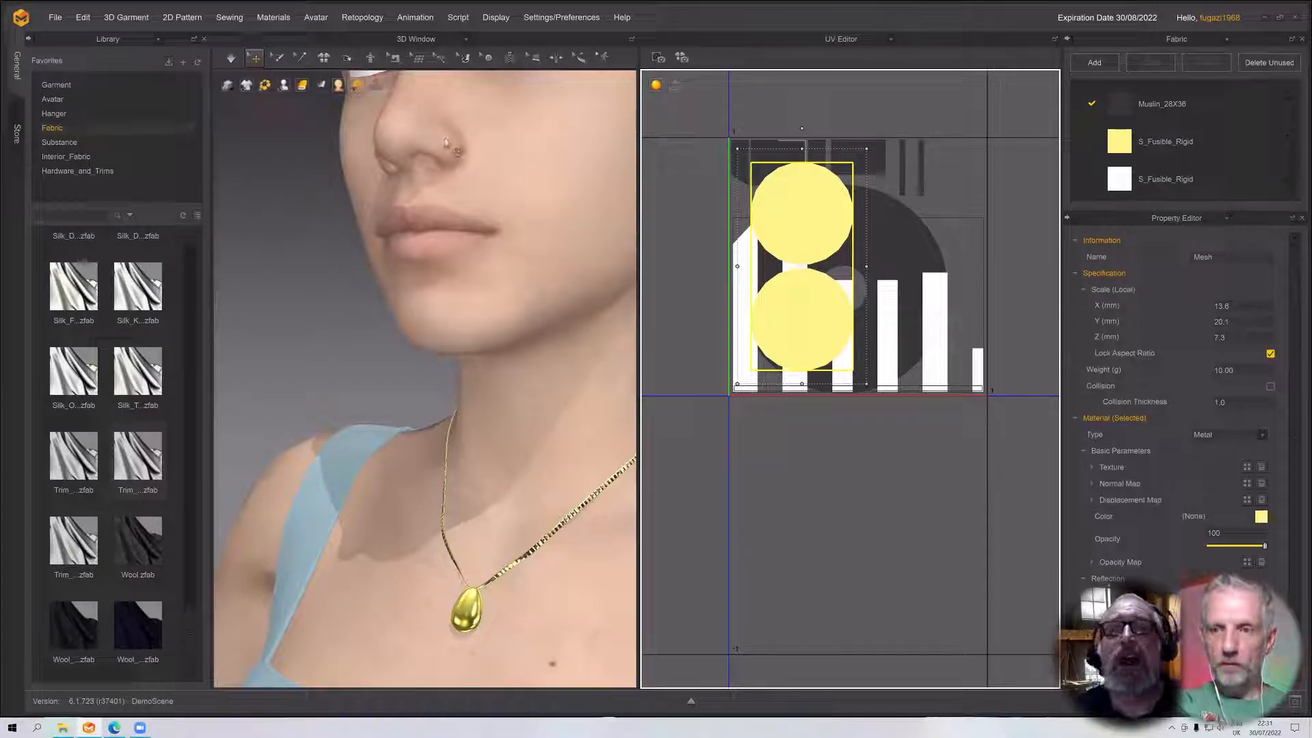
Return to the 2D pattern view and select the lower thin necklace chain pattern
left_click(842, 40)
left_click(840, 64)
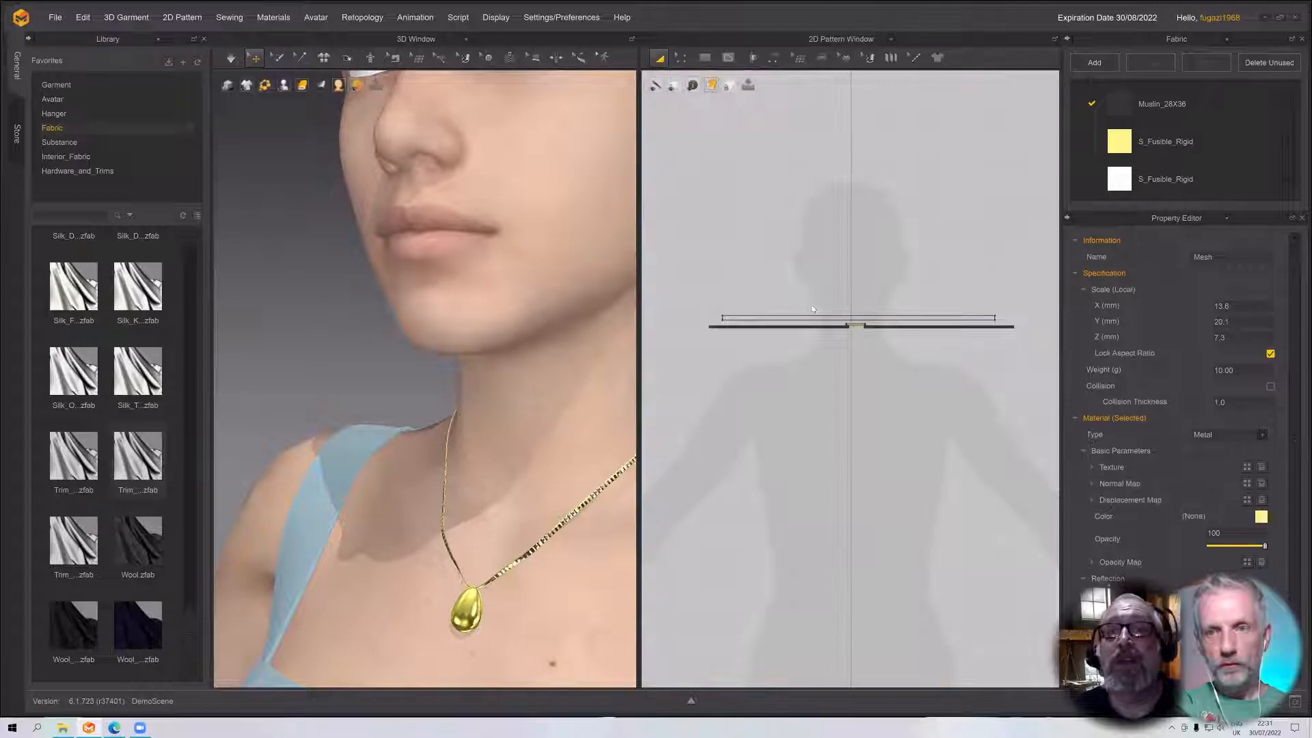
left_click_drag(1040, 342, 676, 324)
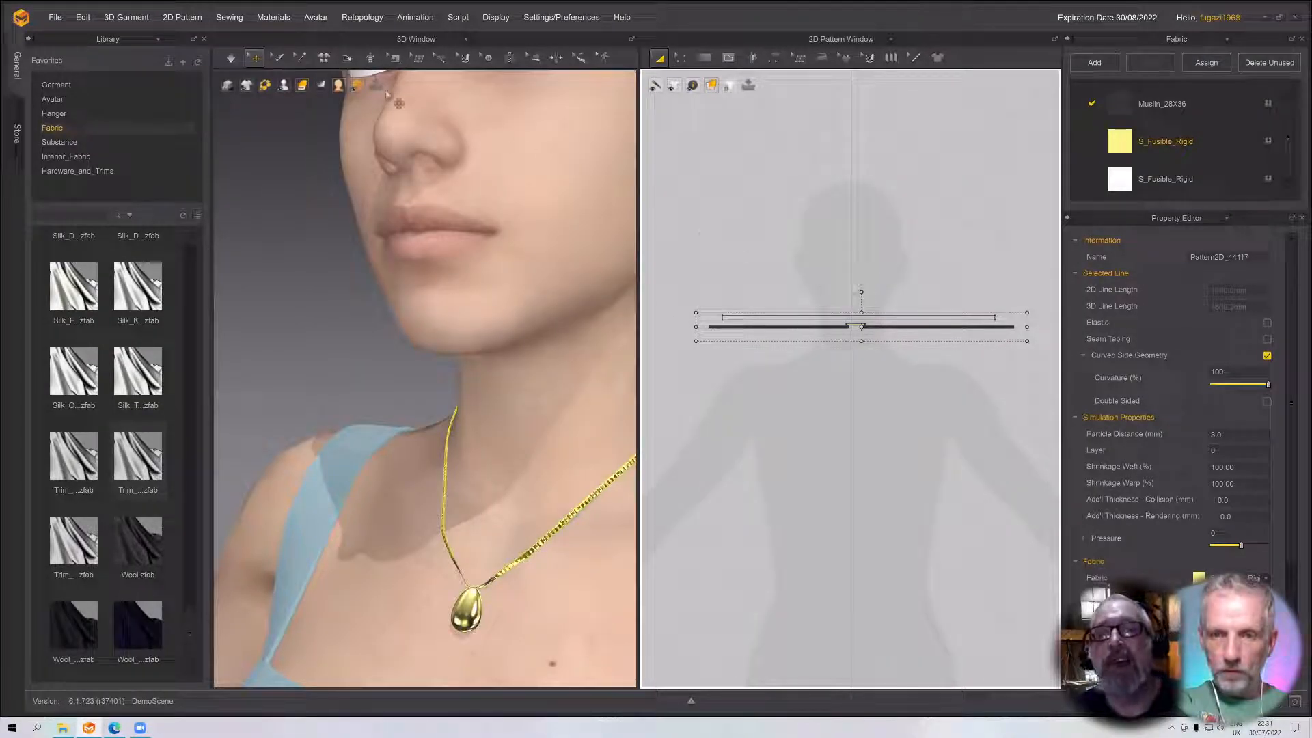
Export the selected chain pattern as an OBJ file named NecklaceDemoThick.obj in the jewels folder
left_click(55, 17)
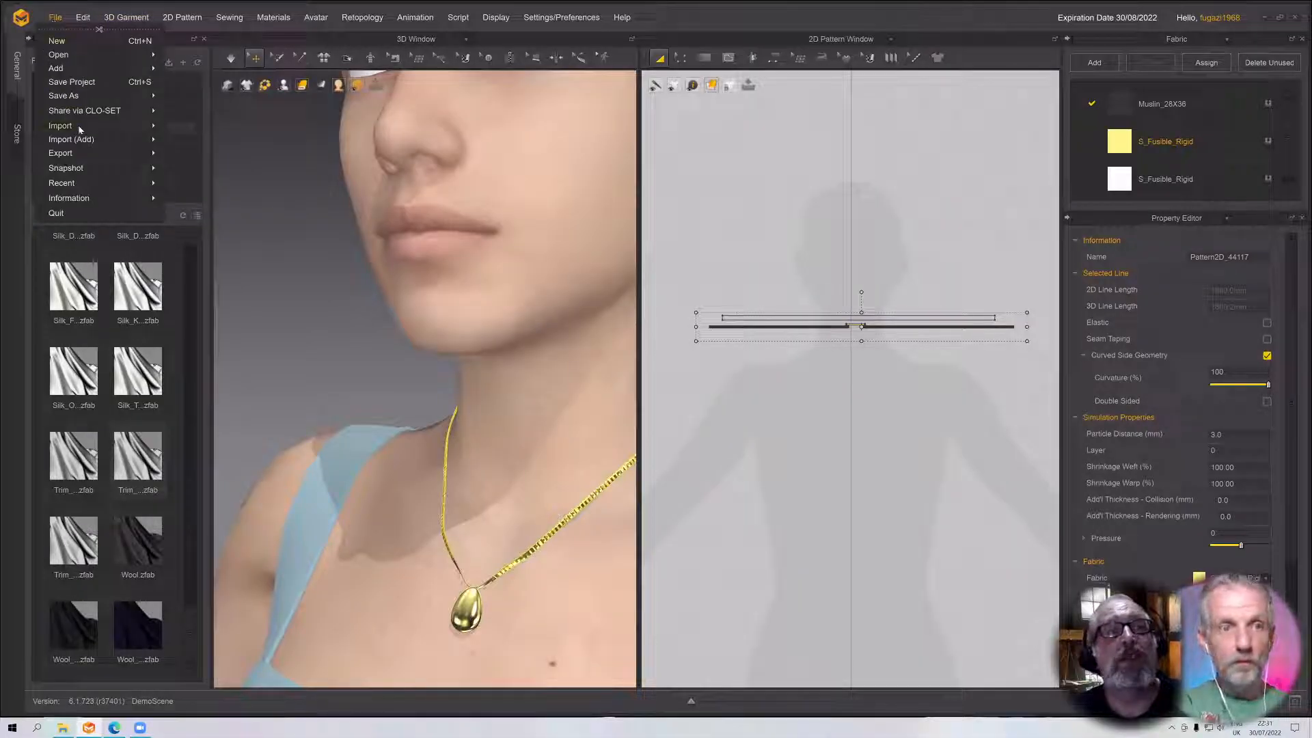
mouse_move(88, 154)
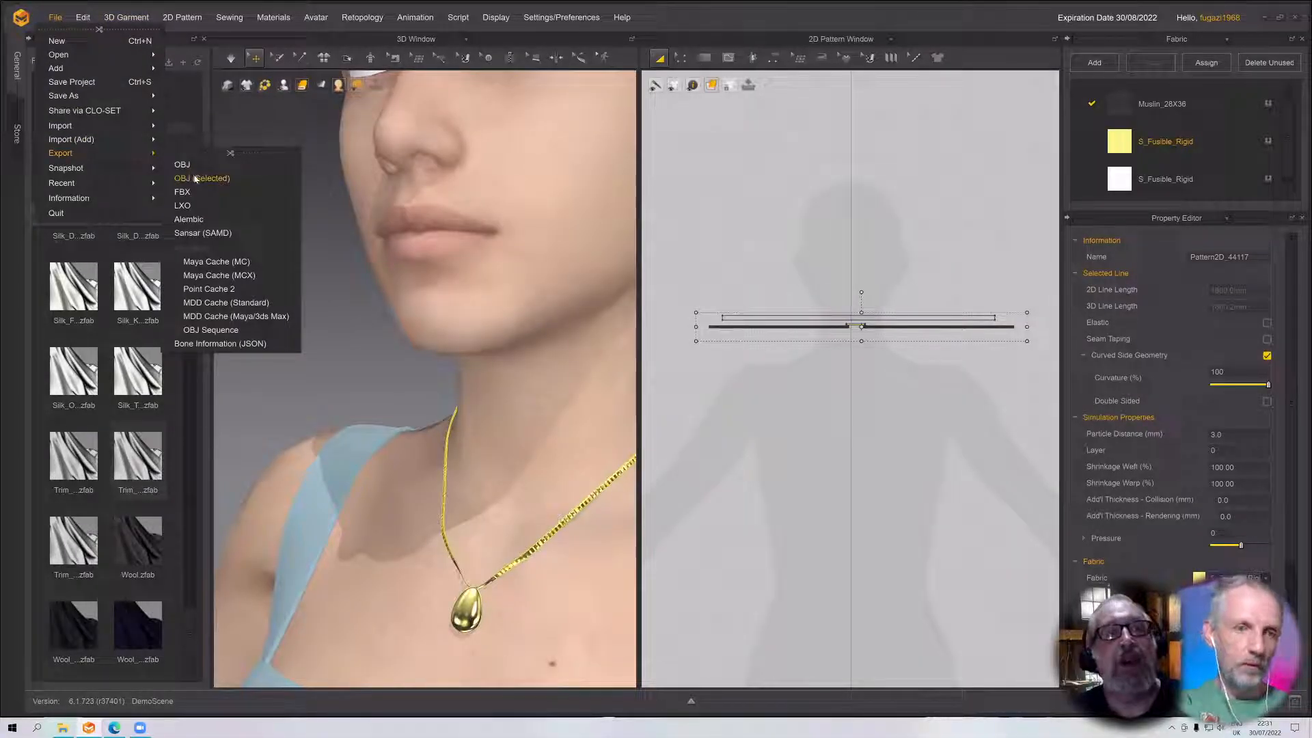
left_click(196, 178)
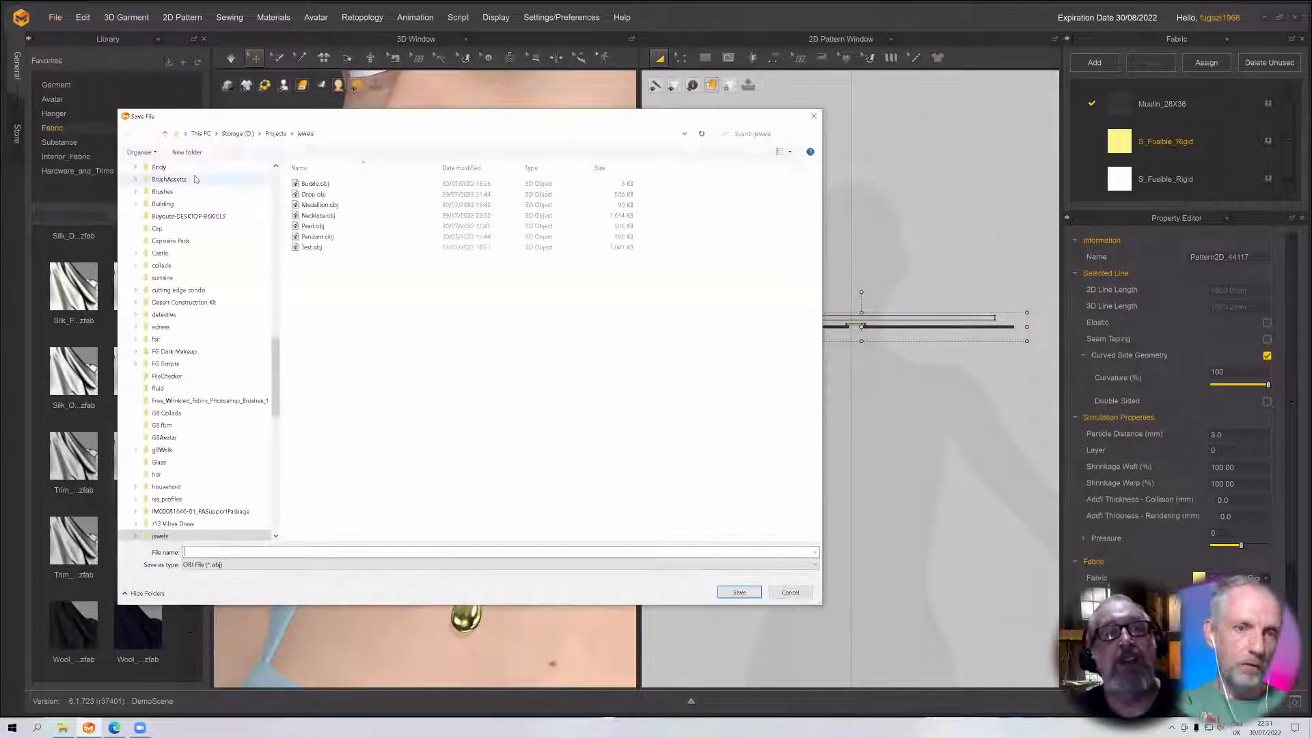
left_click(311, 216)
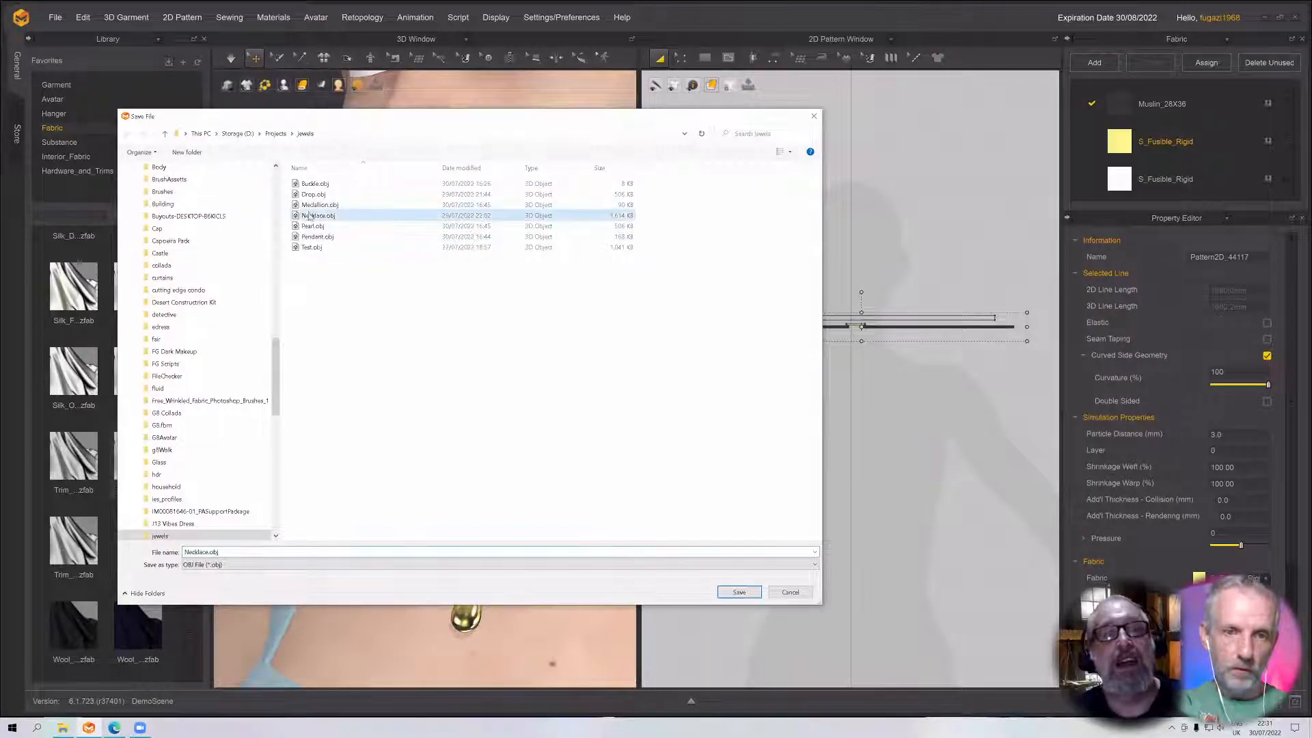
left_click(209, 553)
left_click(209, 553)
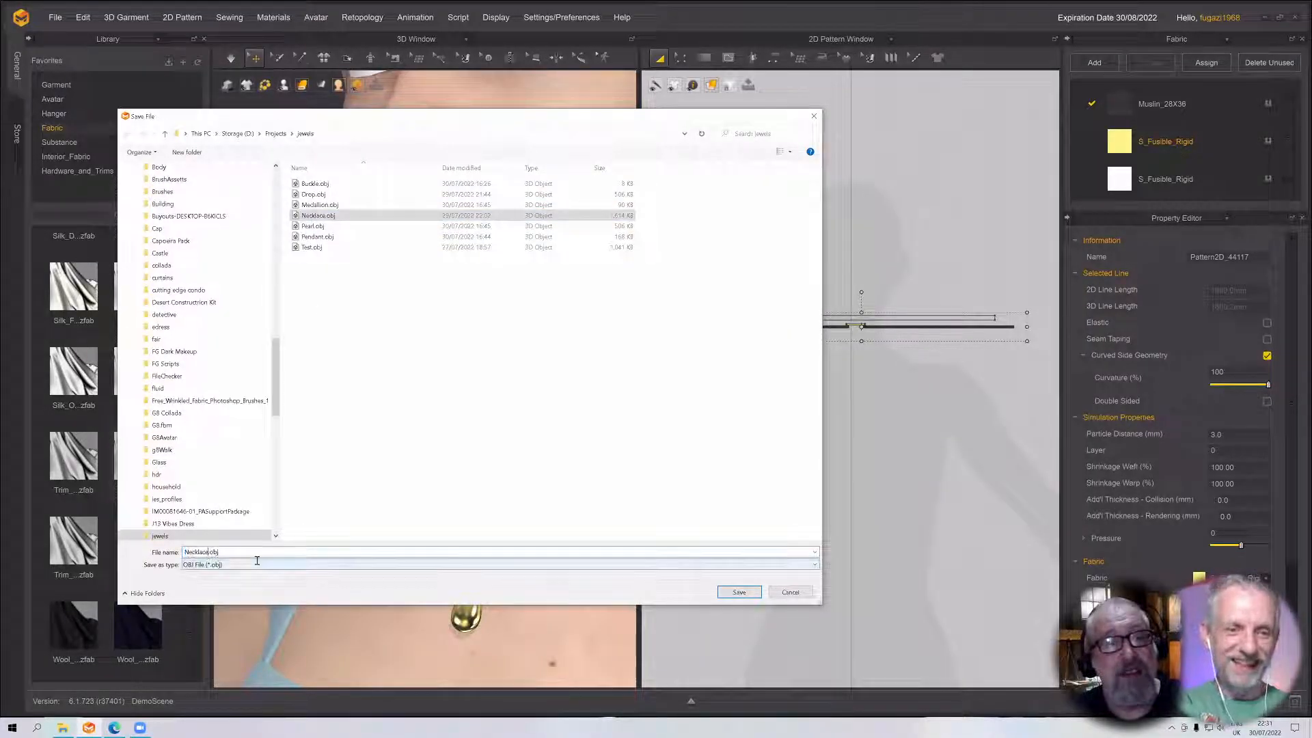
type("Demo")
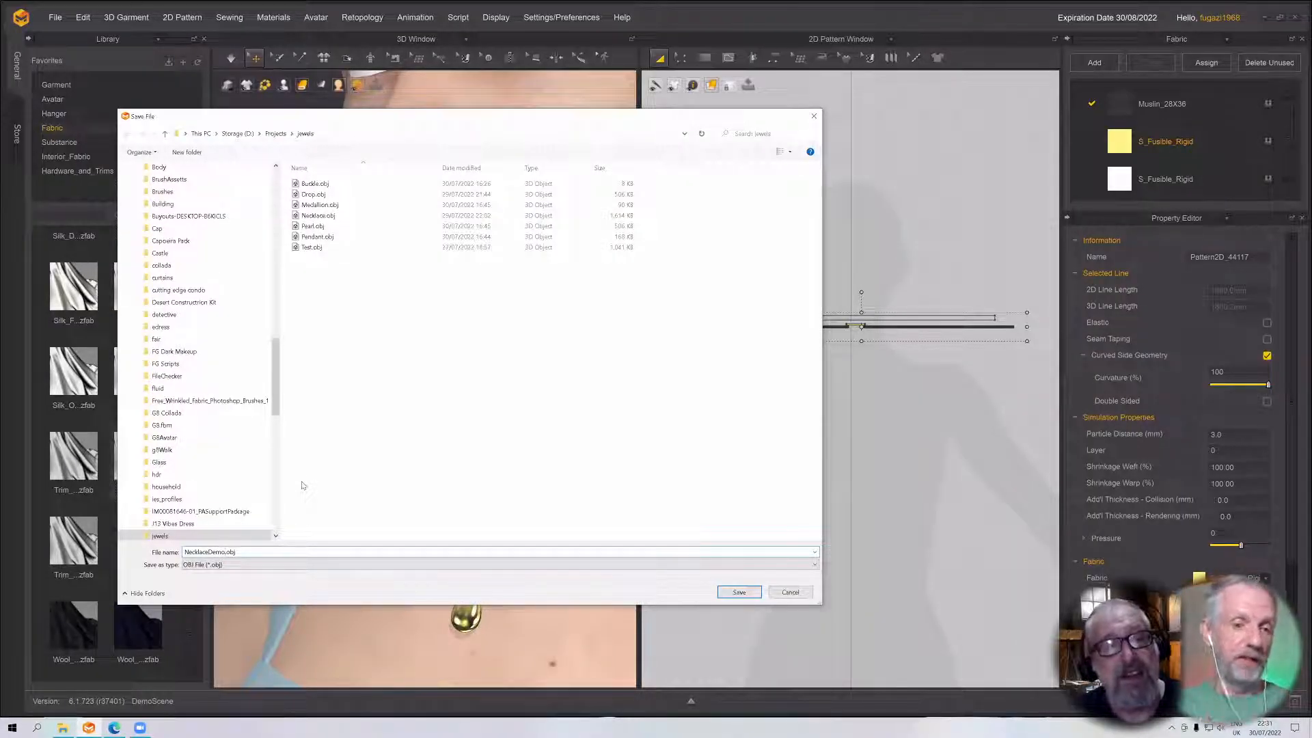
type("Thick")
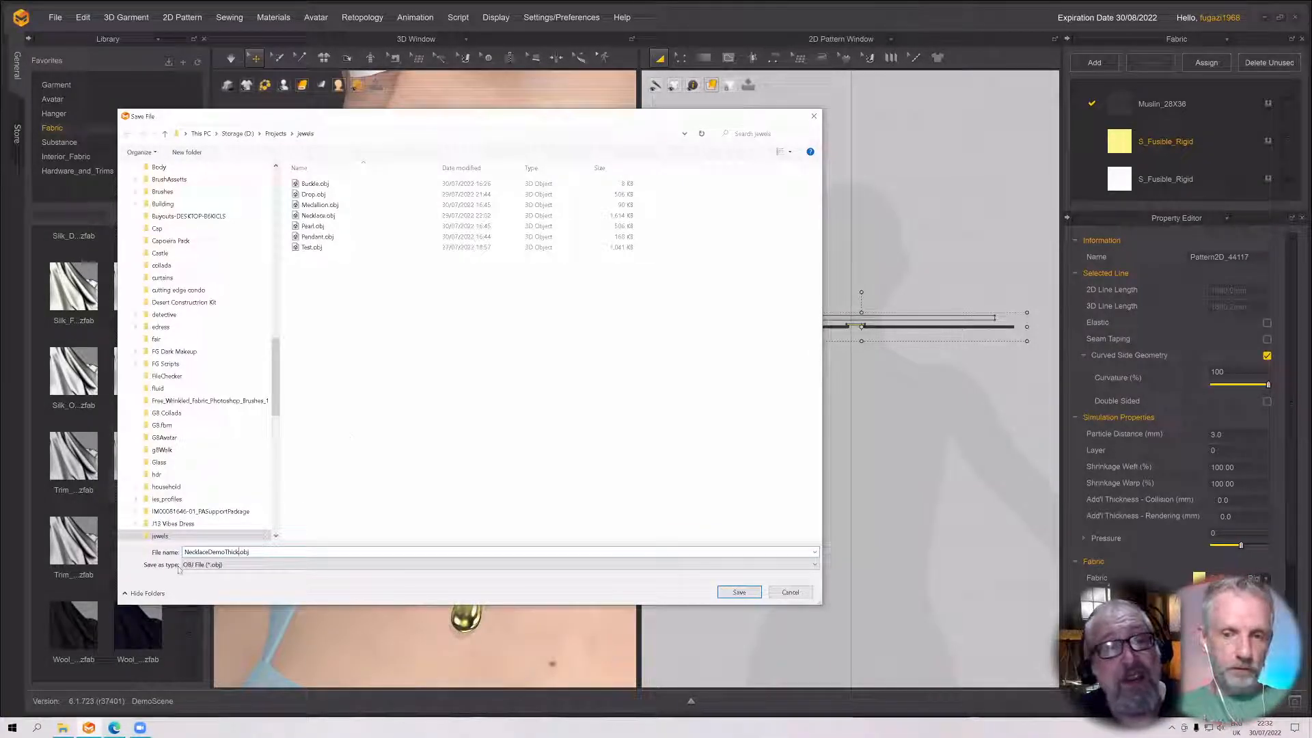
left_click(739, 593)
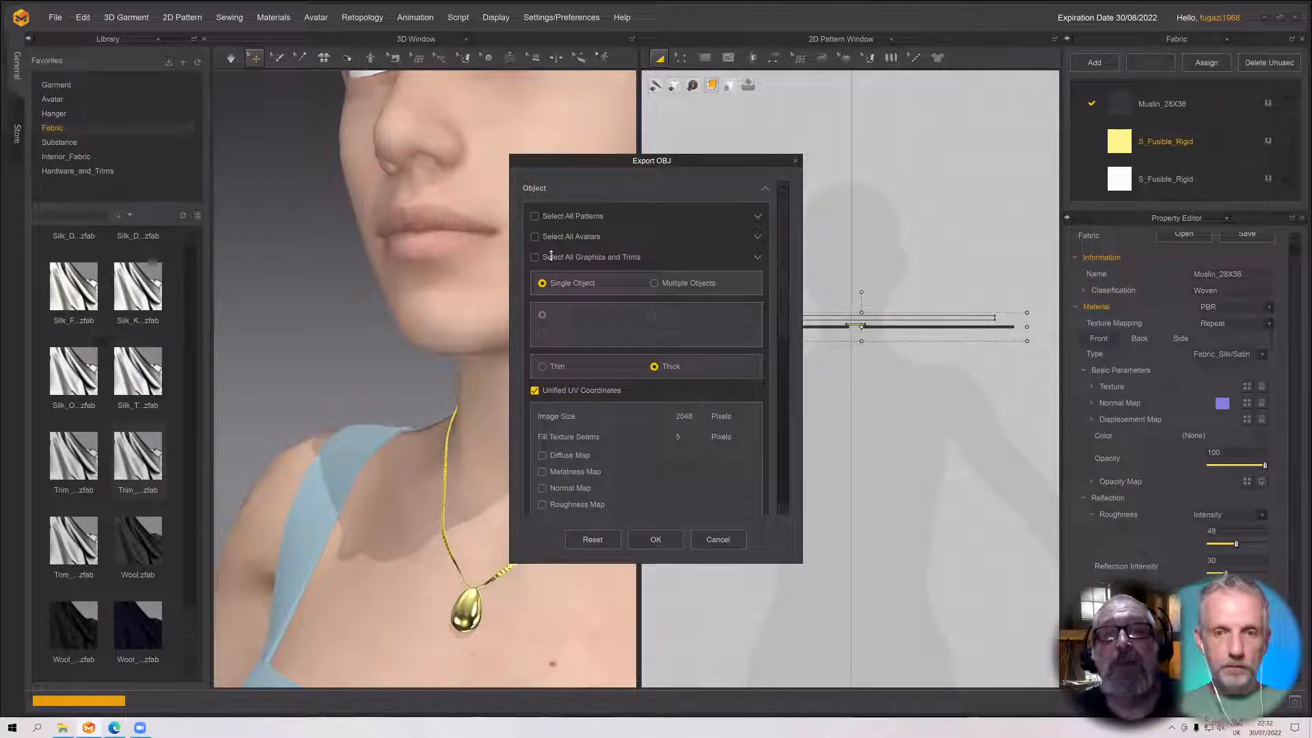
Include all graphics and trims in the OBJ export while leaving the Select All Patterns and Select All Avatars options off
left_click(550, 256)
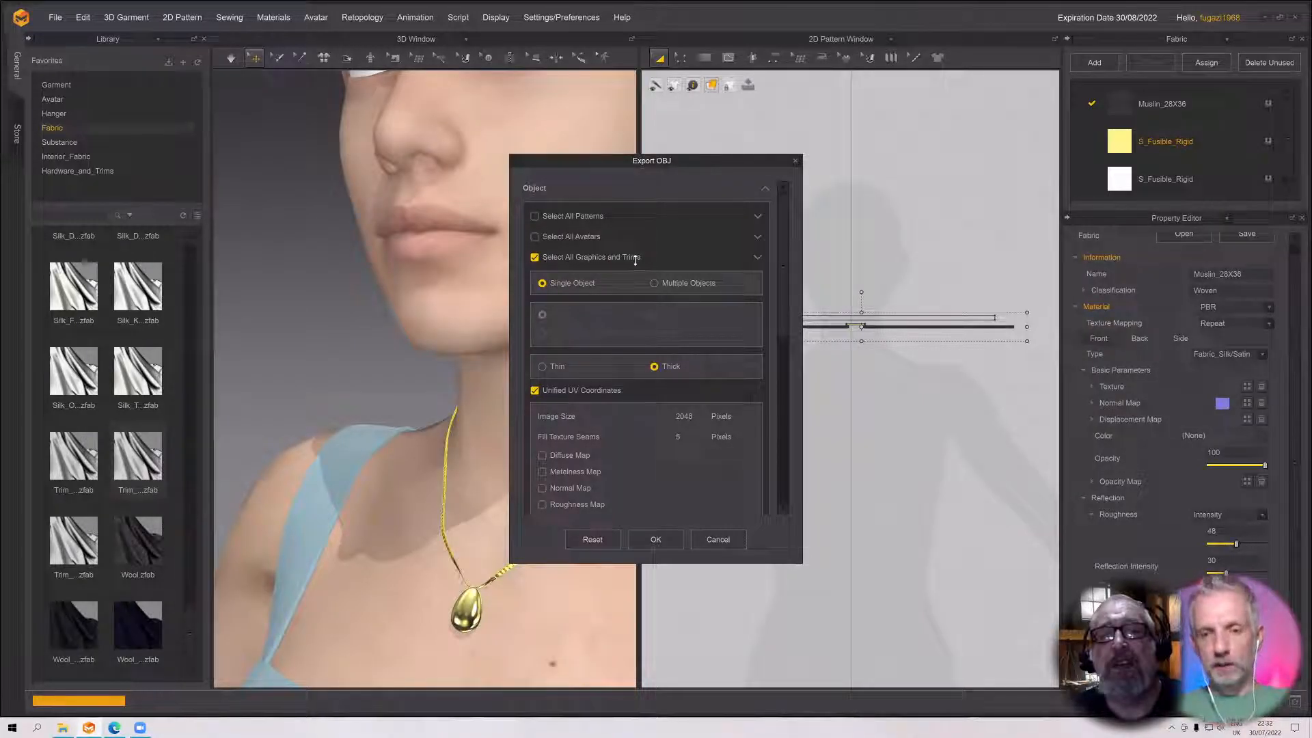
left_click(534, 217)
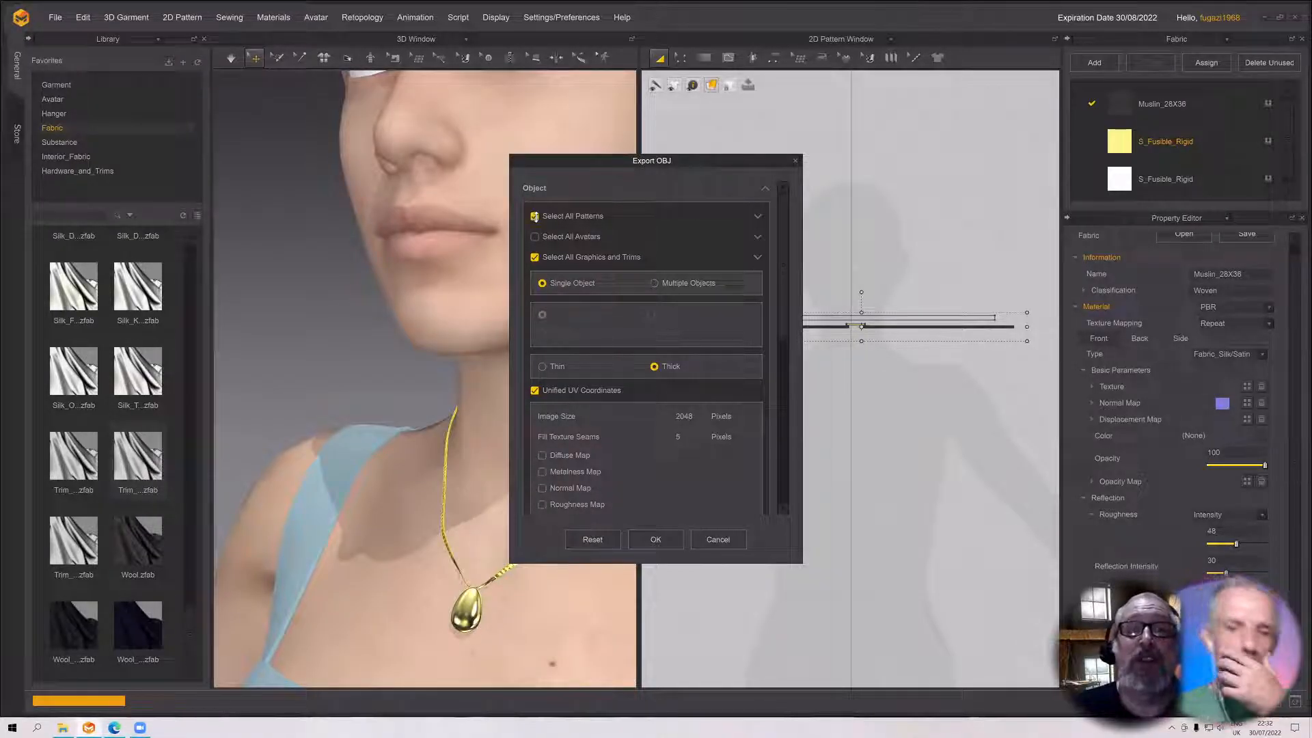
left_click(535, 216)
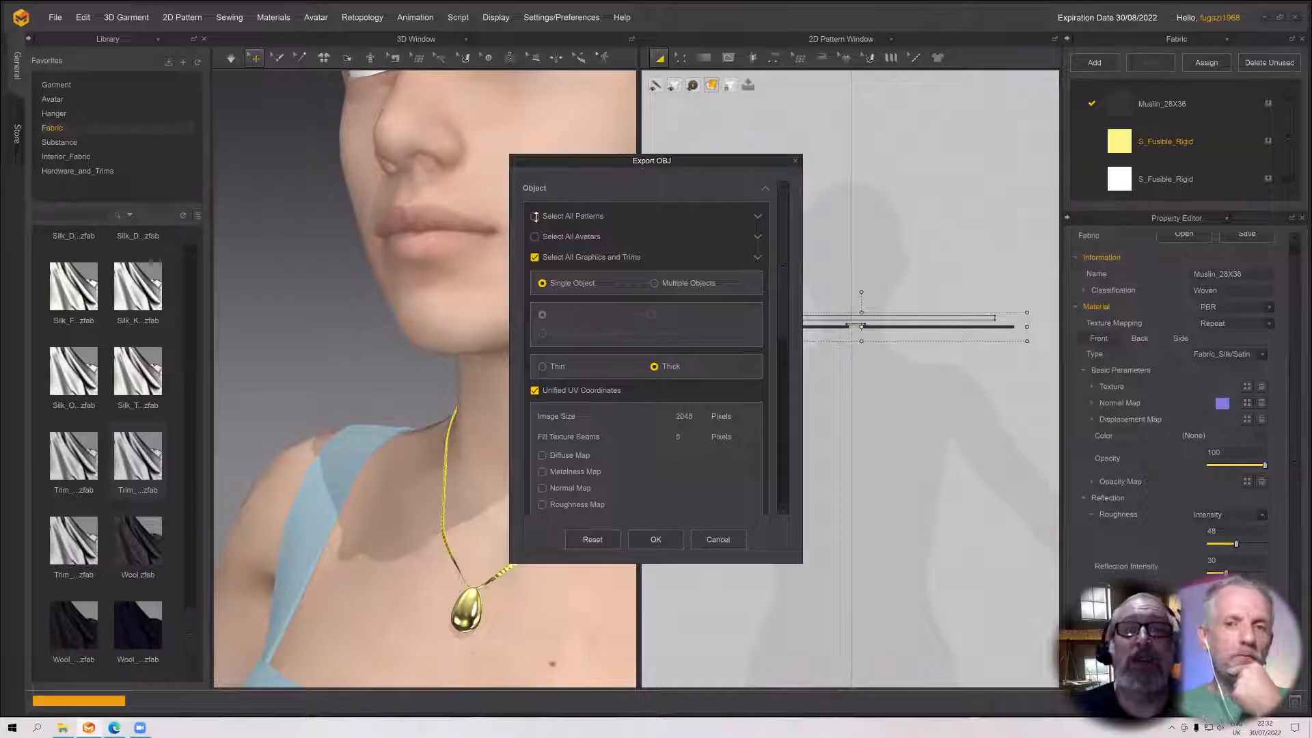
left_click(534, 216)
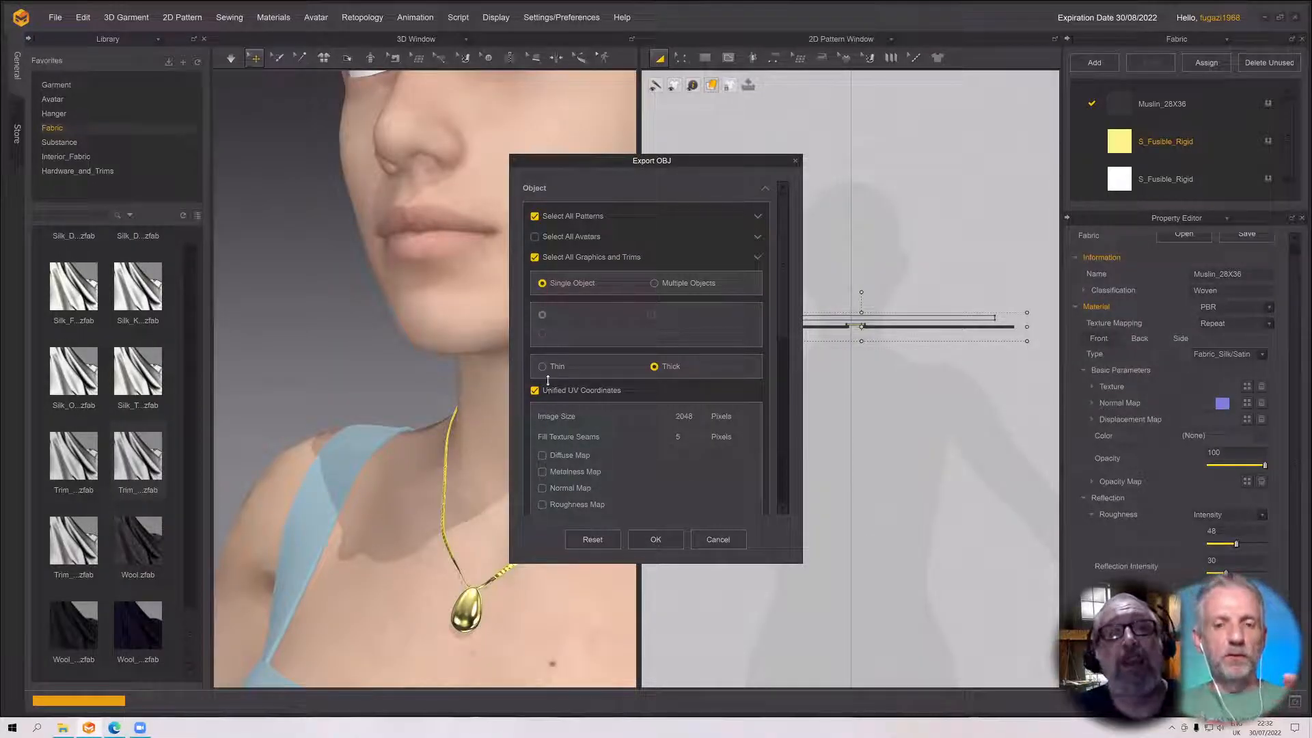
left_click(551, 216)
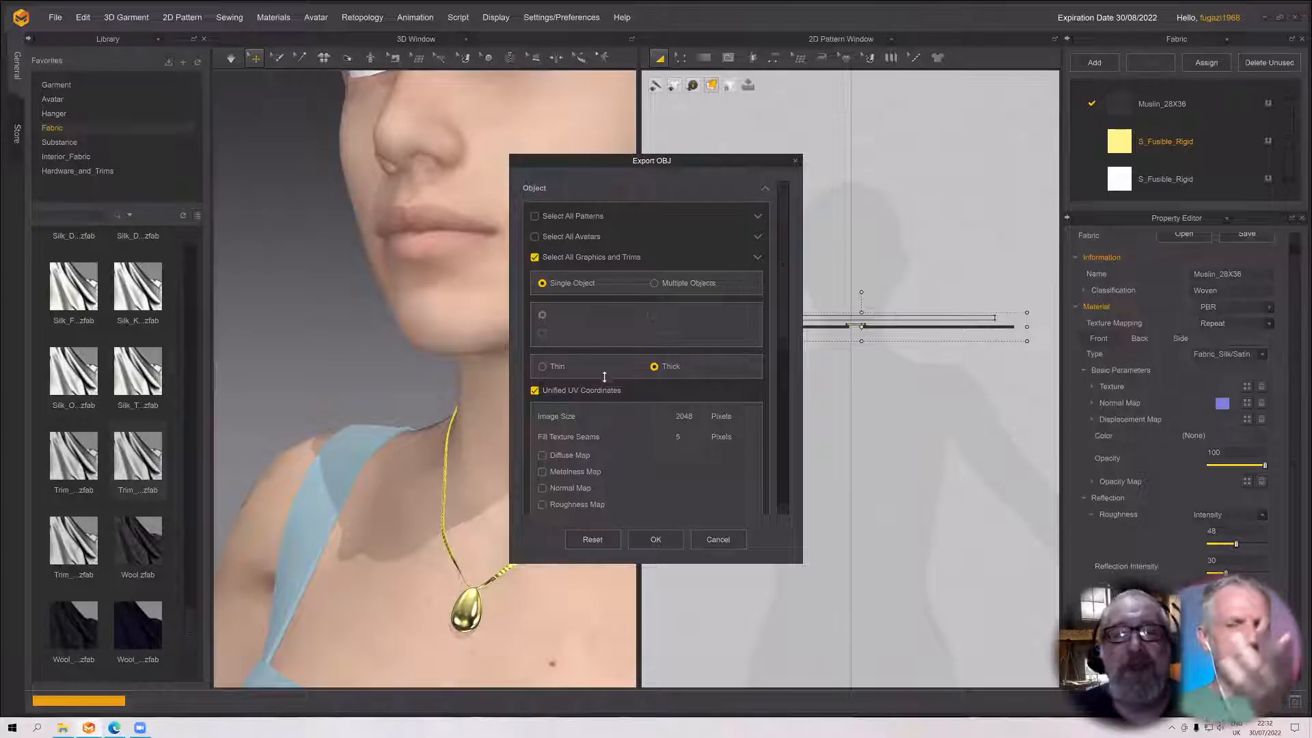
Check the remaining OBJ options and export as a single thick object with unified UV coordinates at cm (DAZ Studio) scale
scroll(602, 436, "down", 9)
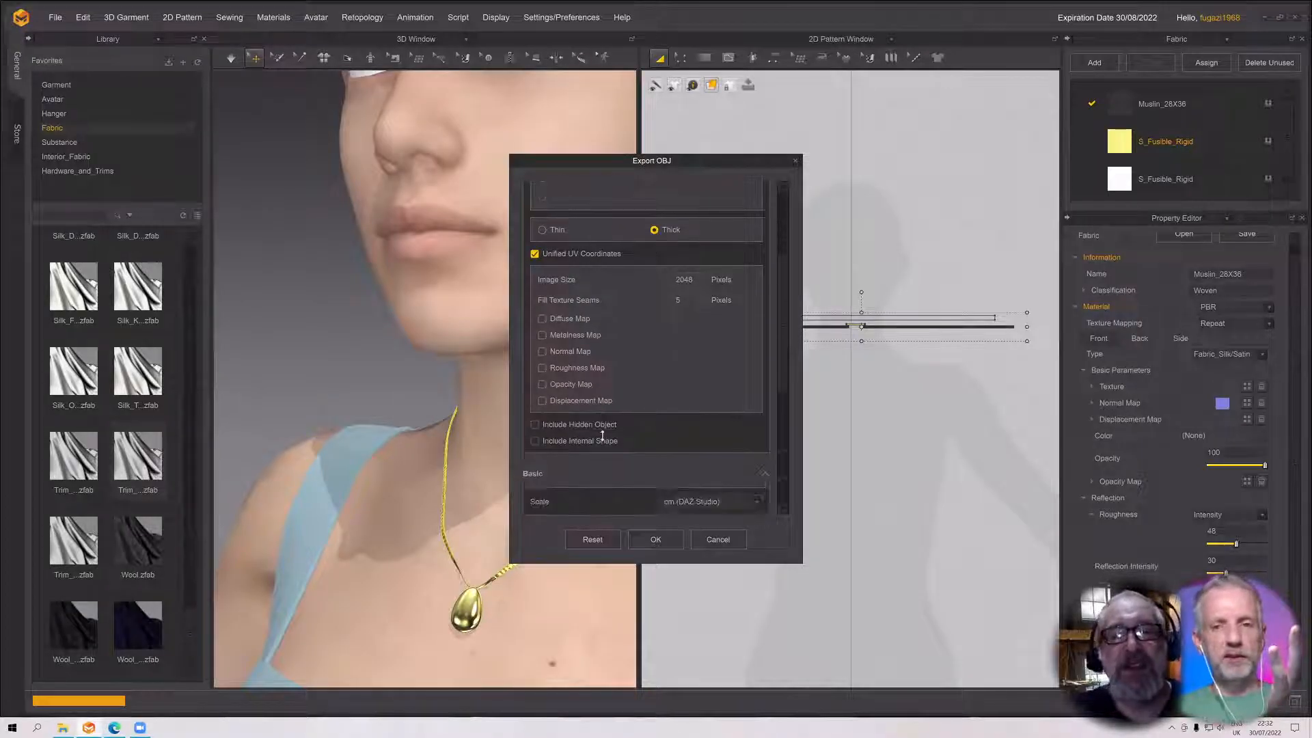
scroll(602, 435, "up", 5)
scroll(602, 435, "up", 3)
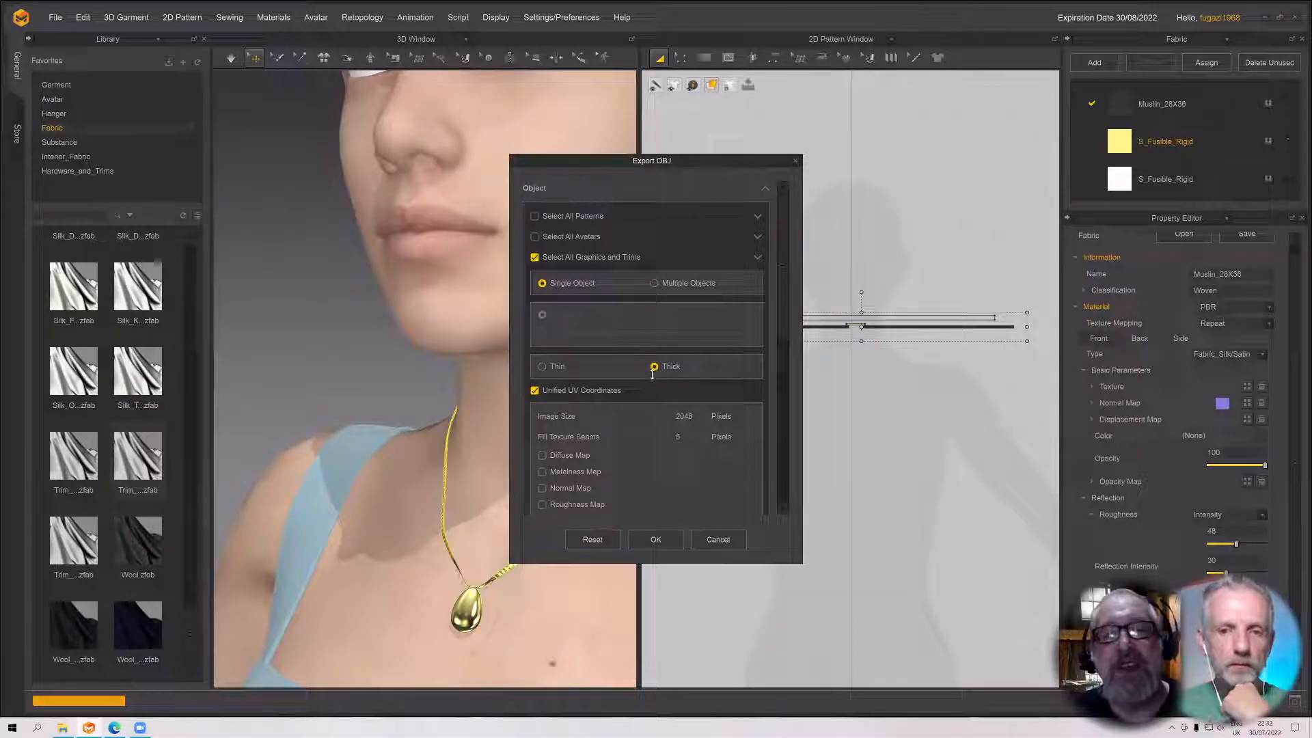
scroll(650, 371, "down", 2)
scroll(650, 371, "down", 1)
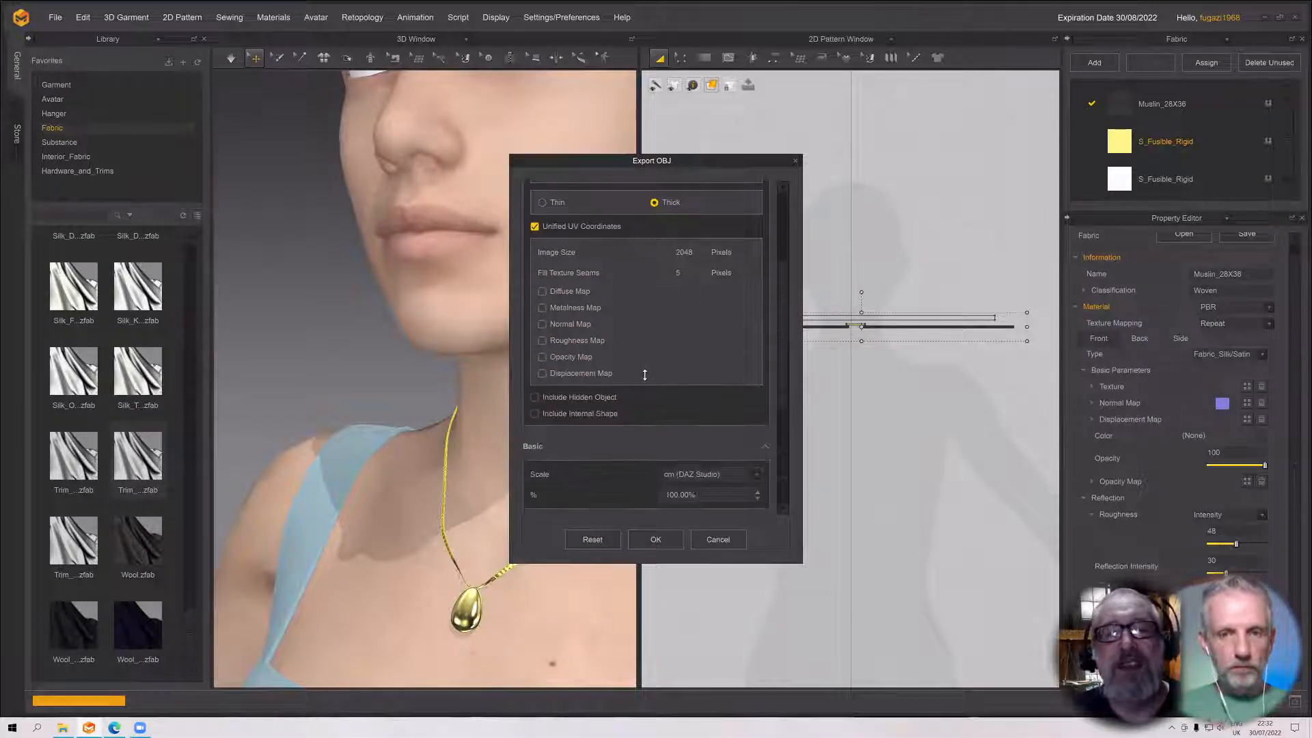
scroll(576, 260, "down", 1)
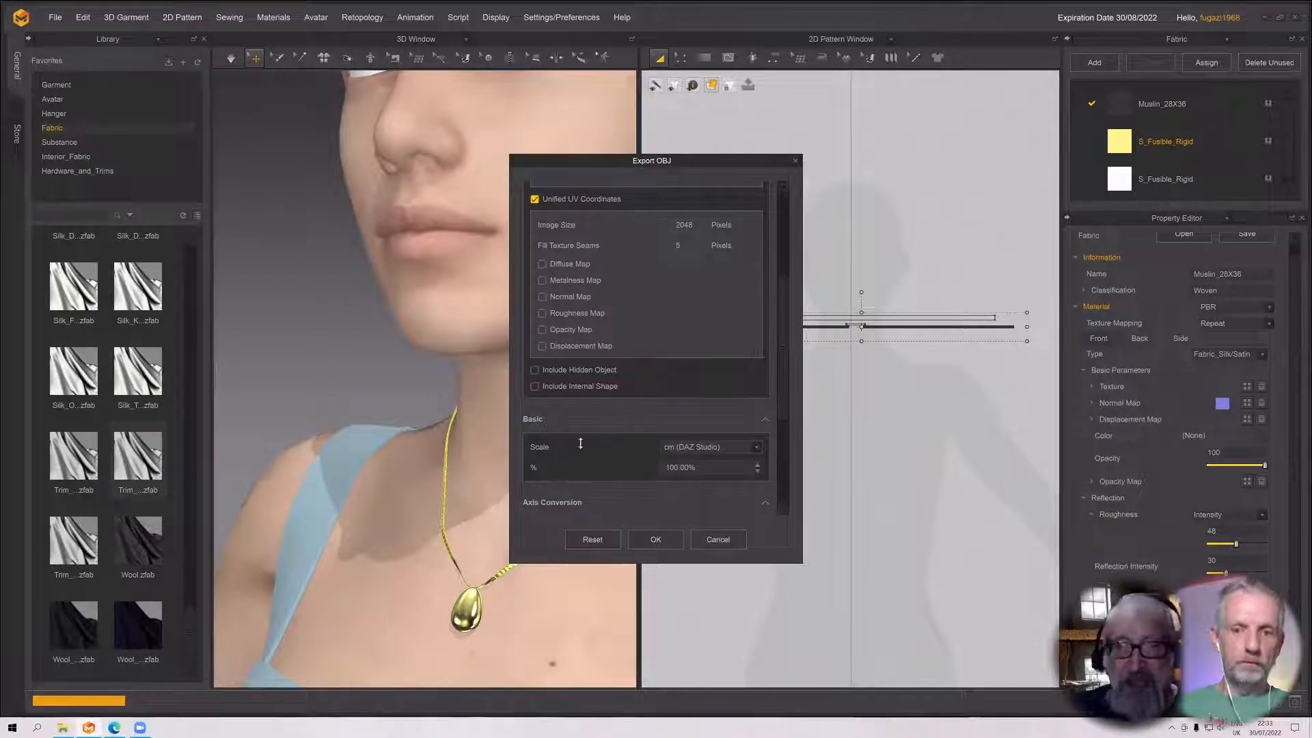
scroll(608, 502, "down", 5)
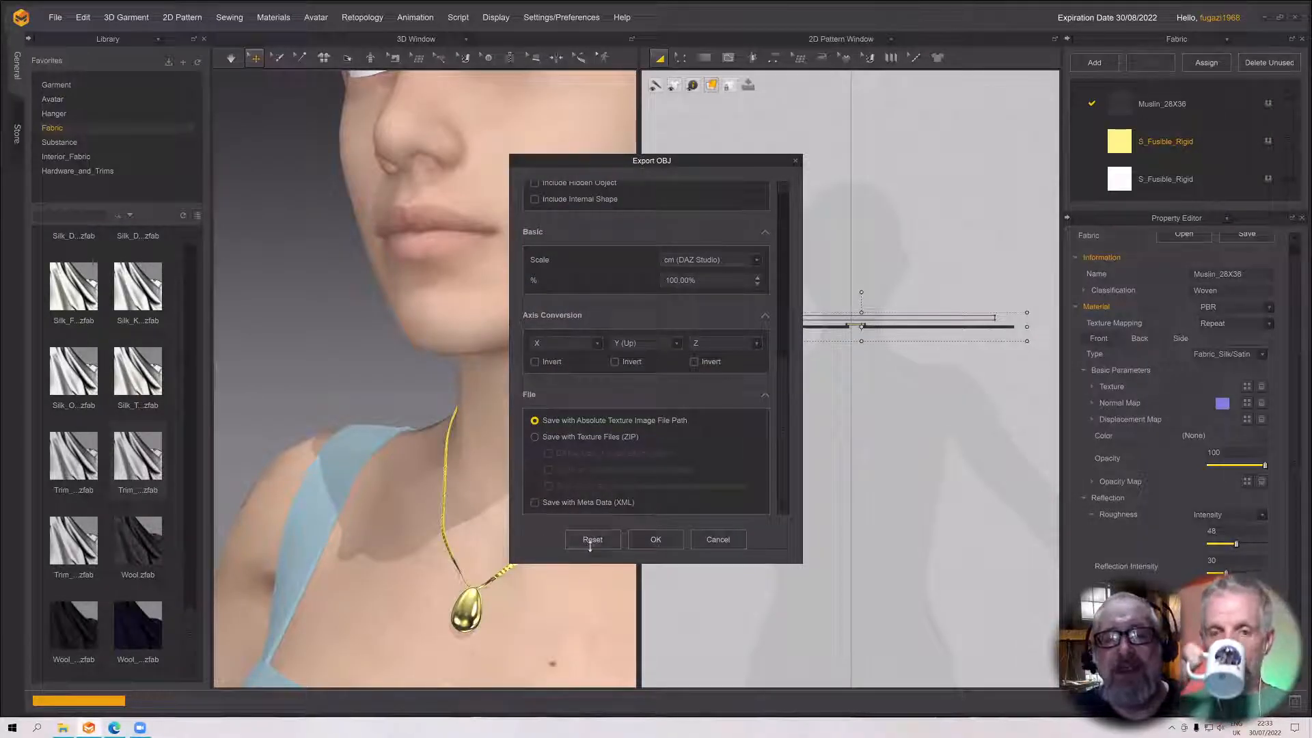
scroll(651, 386, "up", 5)
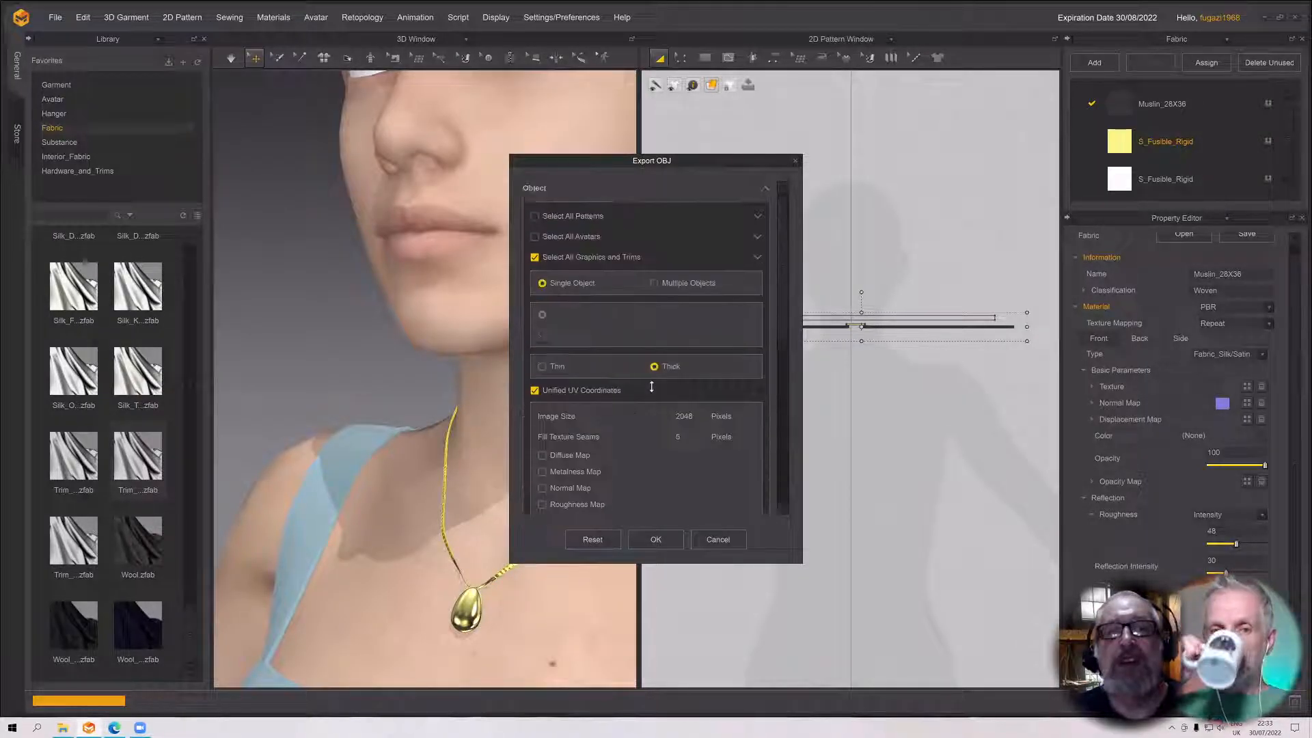
left_click(656, 539)
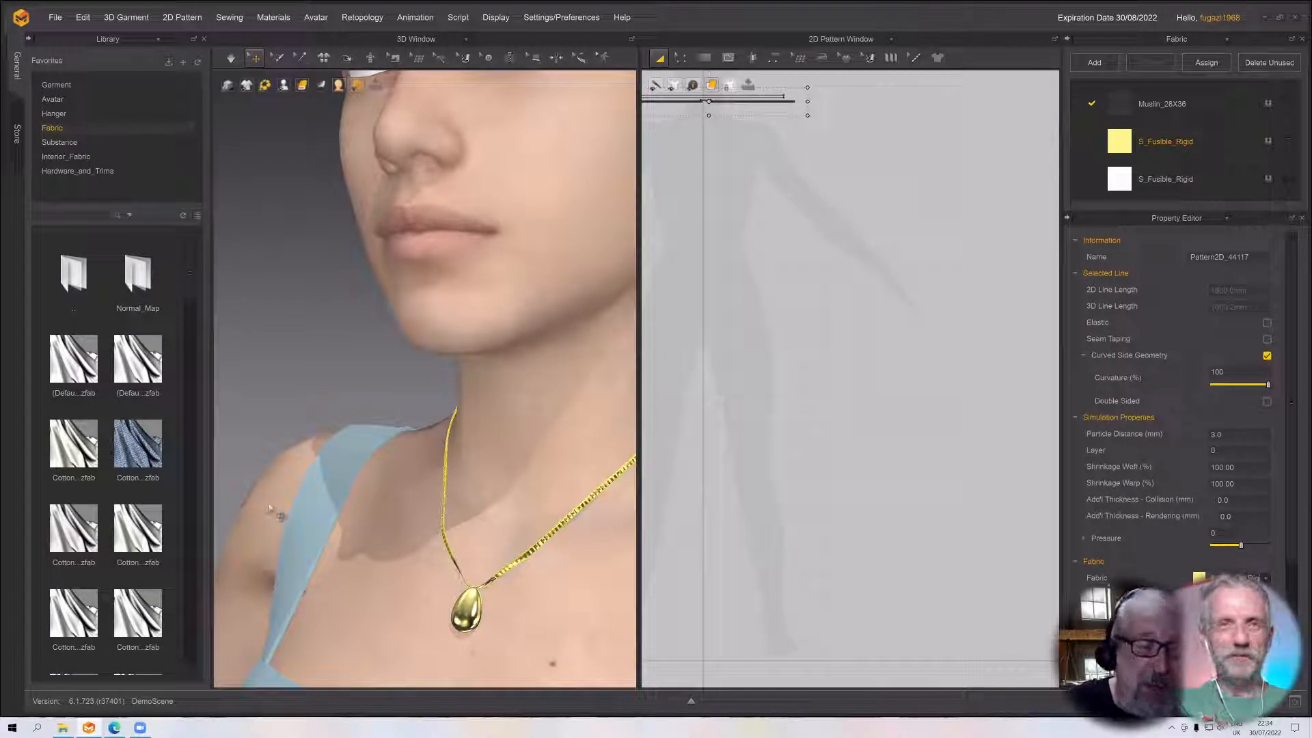
Launch DAZ Studio 4.20 and switch its viewport to a shaded draw style
left_click(12, 726)
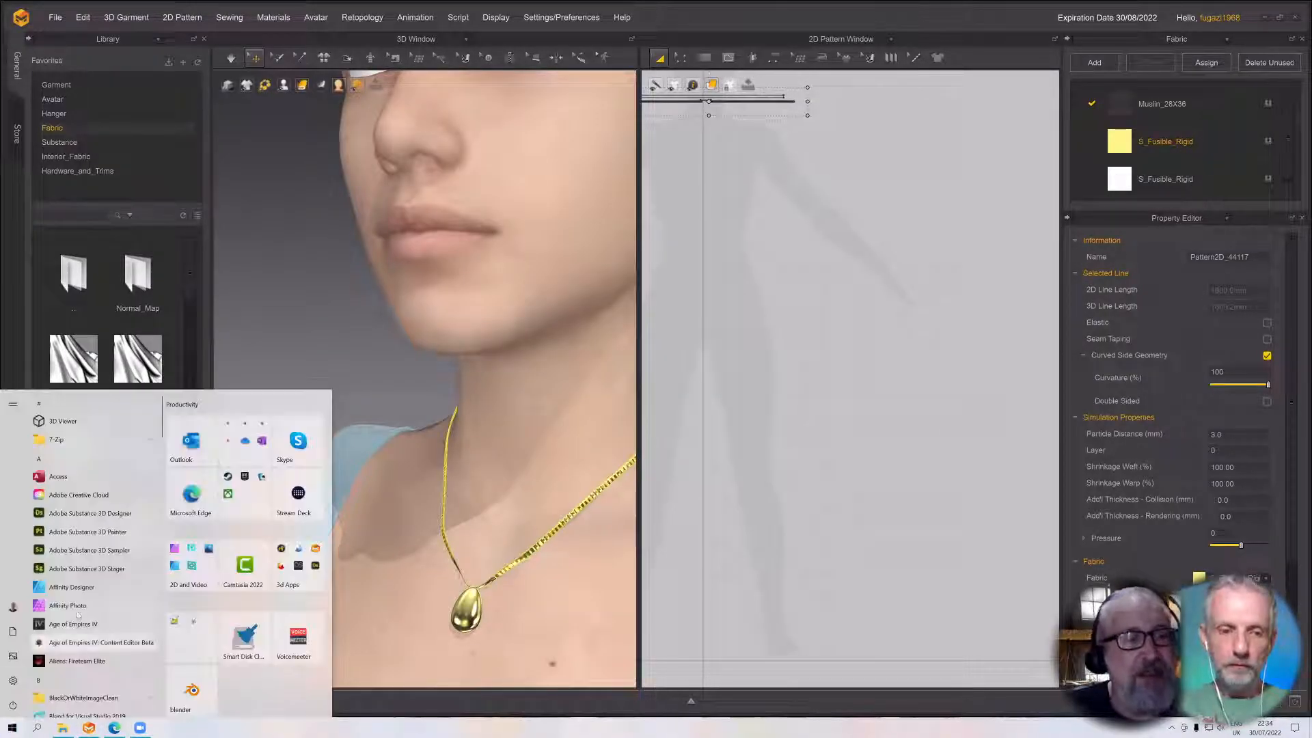
left_click(295, 566)
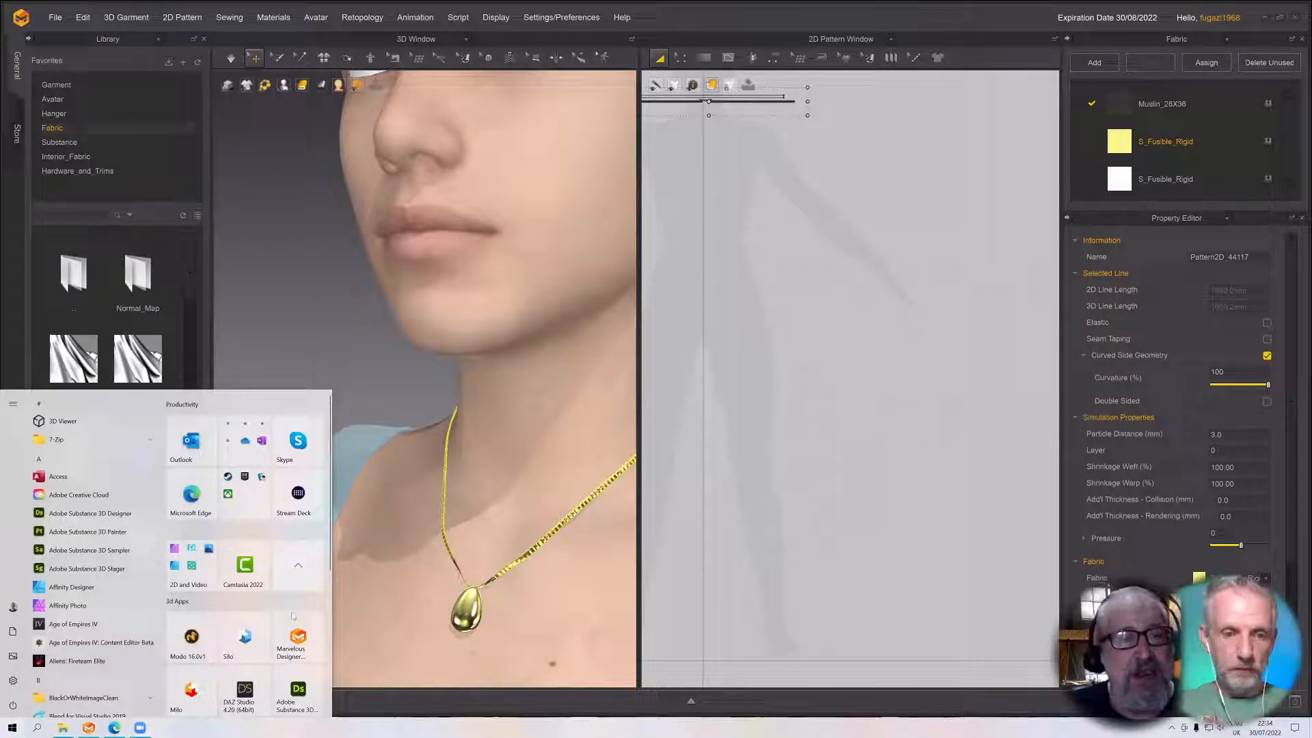
scroll(292, 617, "down", 2)
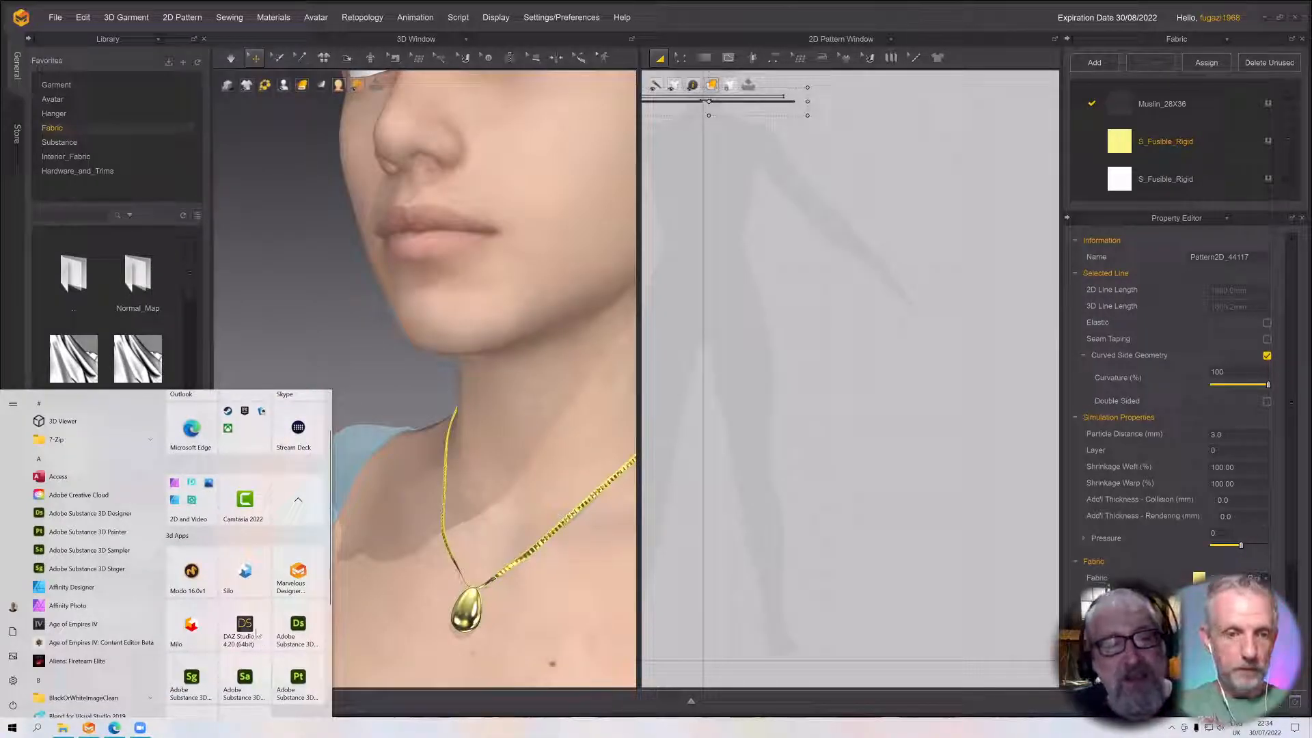
left_click(257, 636)
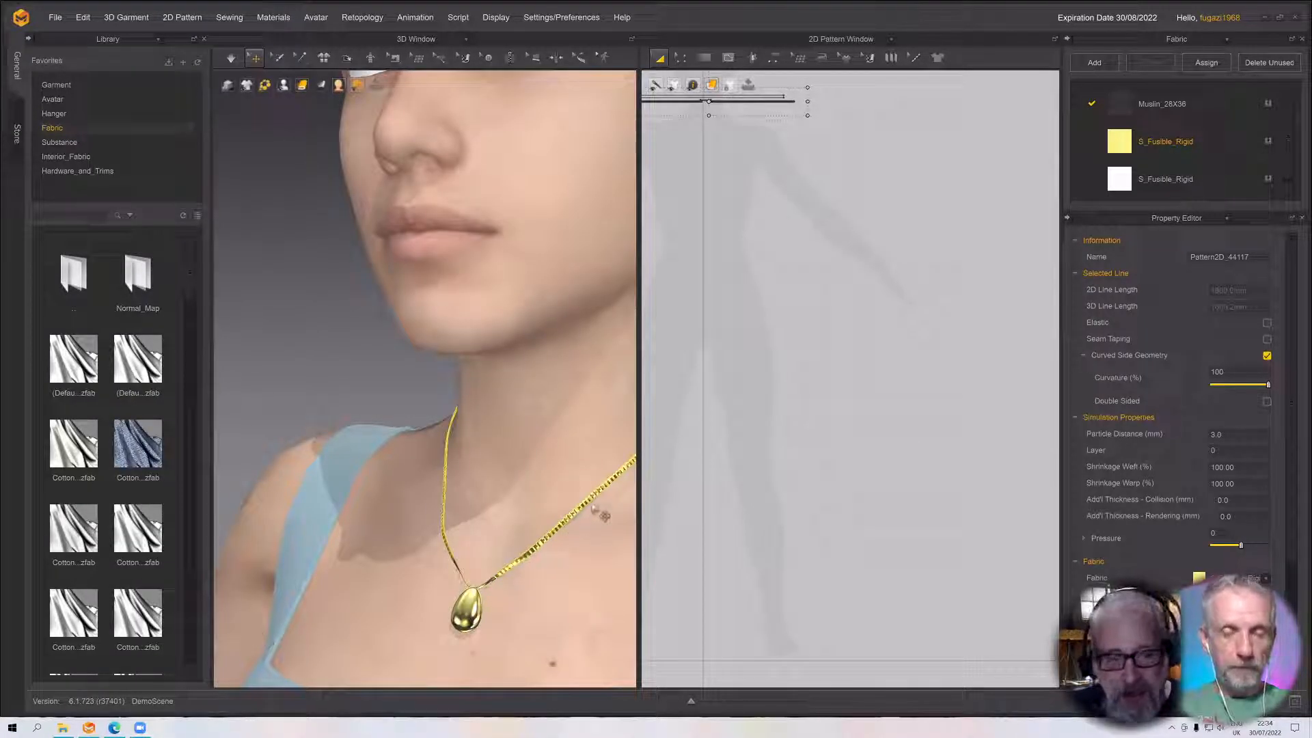
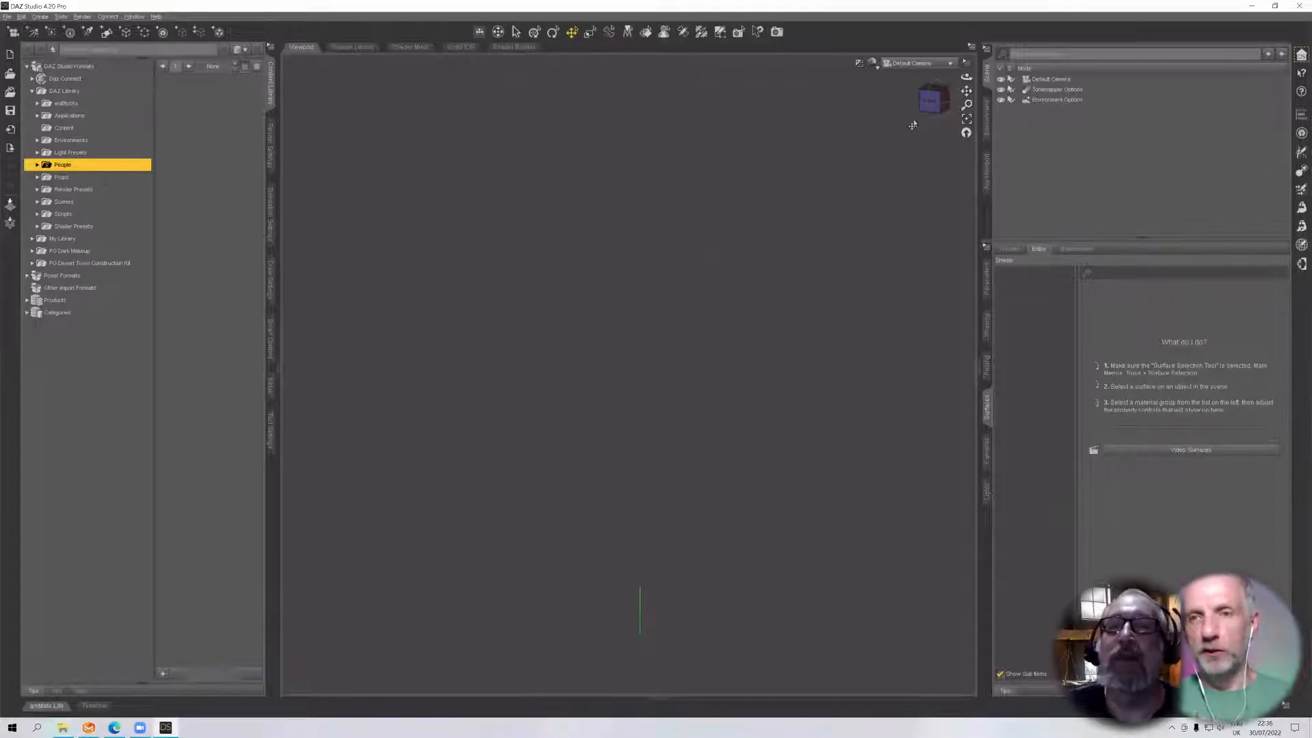
left_click(872, 63)
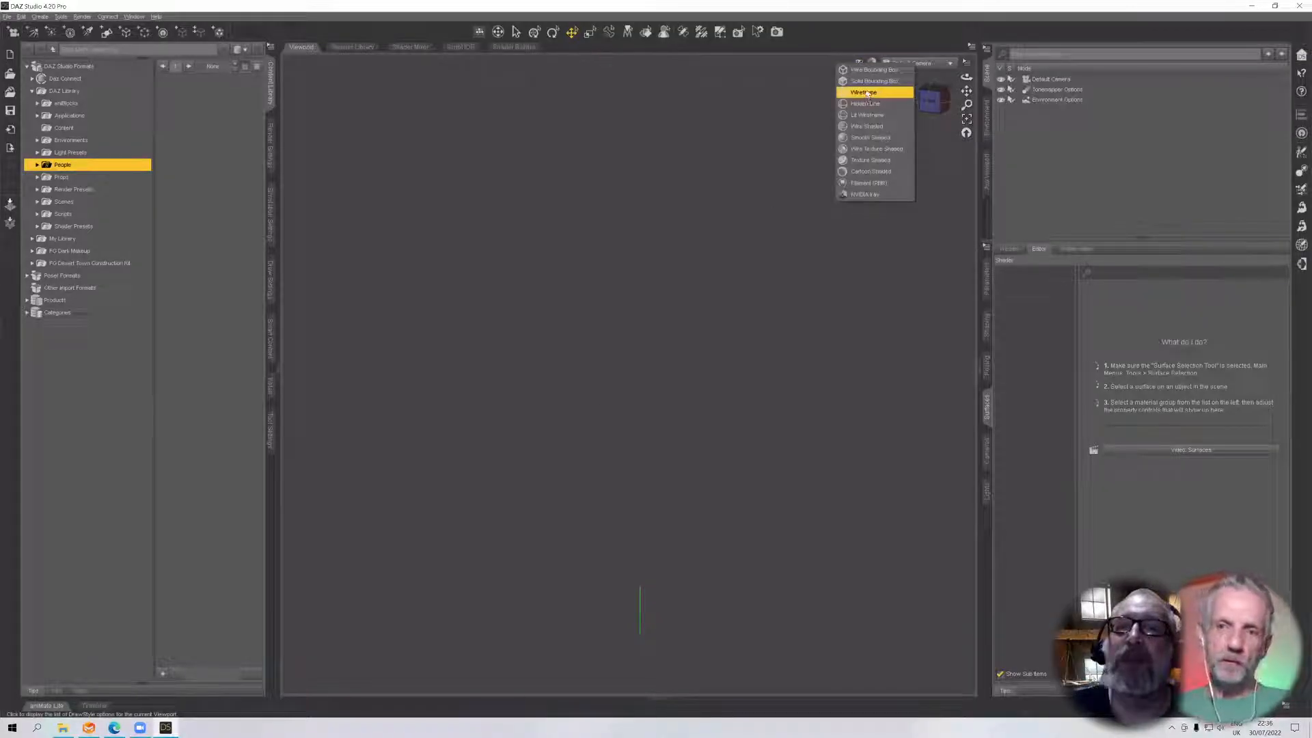
left_click(863, 170)
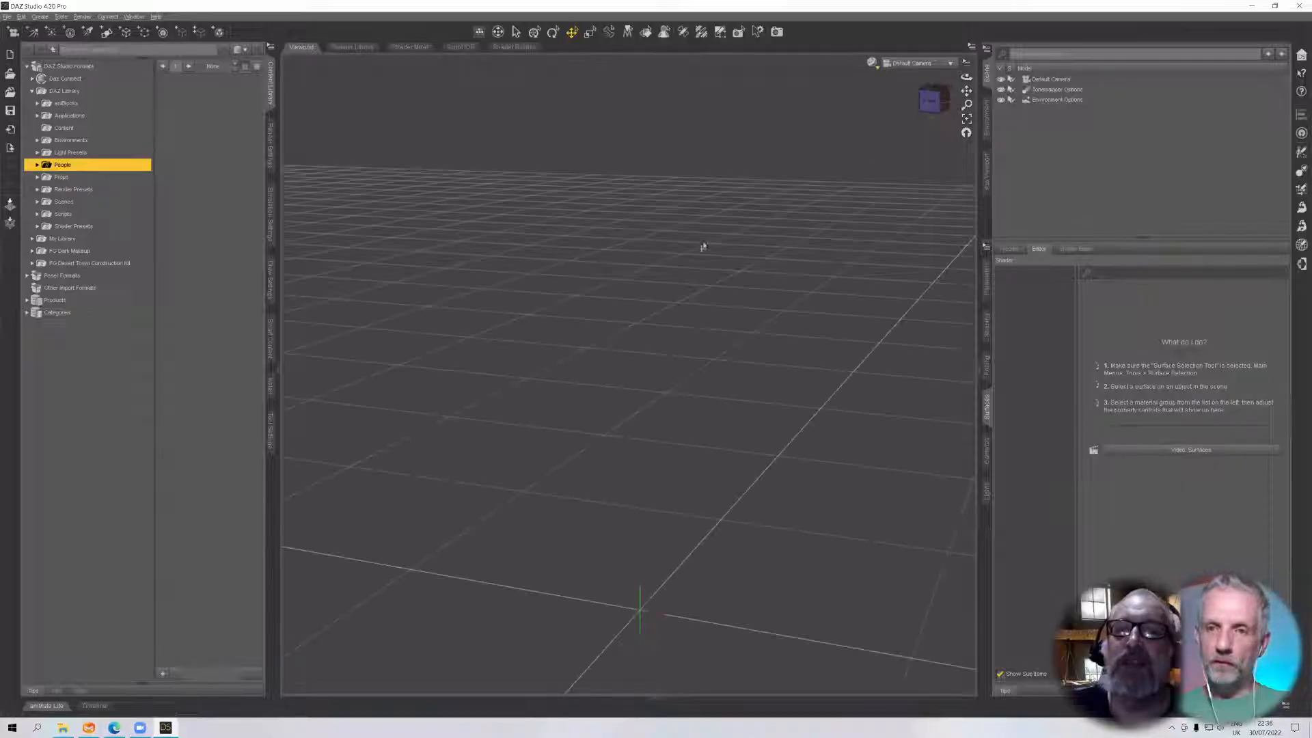
Import NecklaceDemoThick.obj from the jewels folder using the DAZ Studio (1 unit = 1cm) preset
left_click(7, 16)
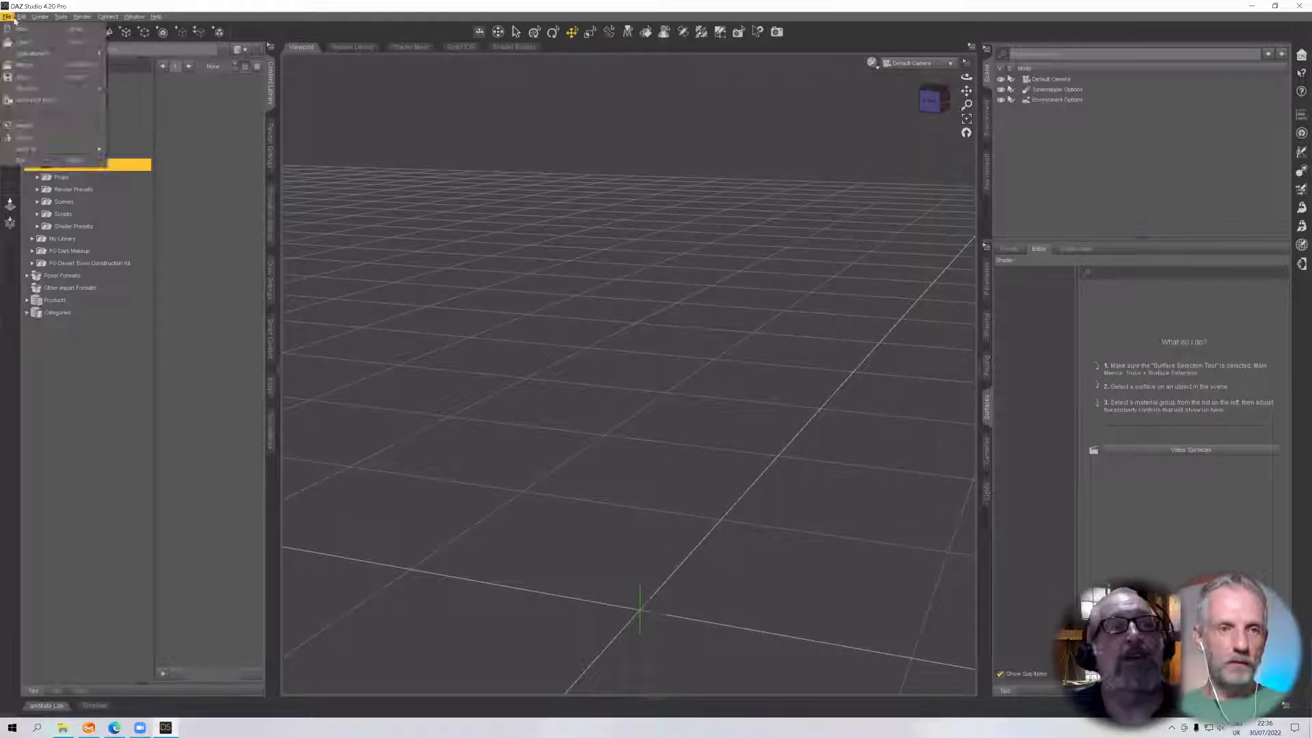
left_click(28, 125)
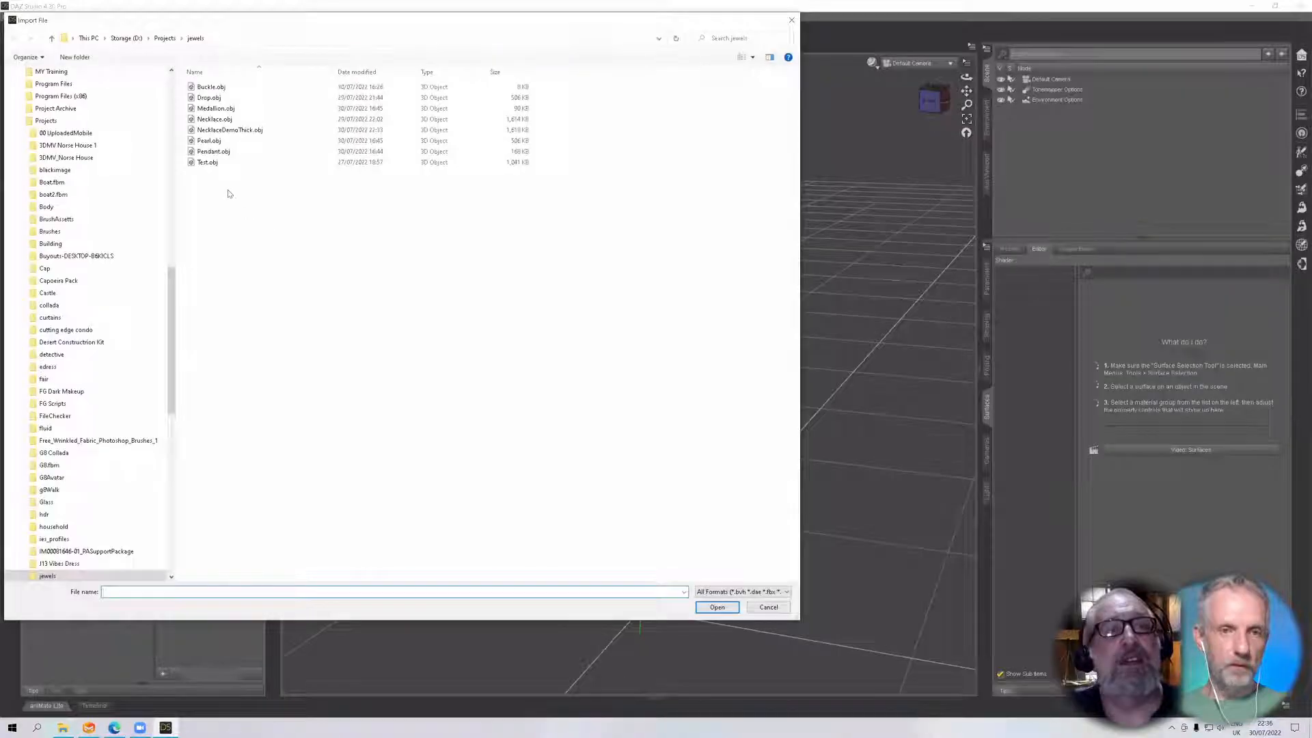
double_click(228, 131)
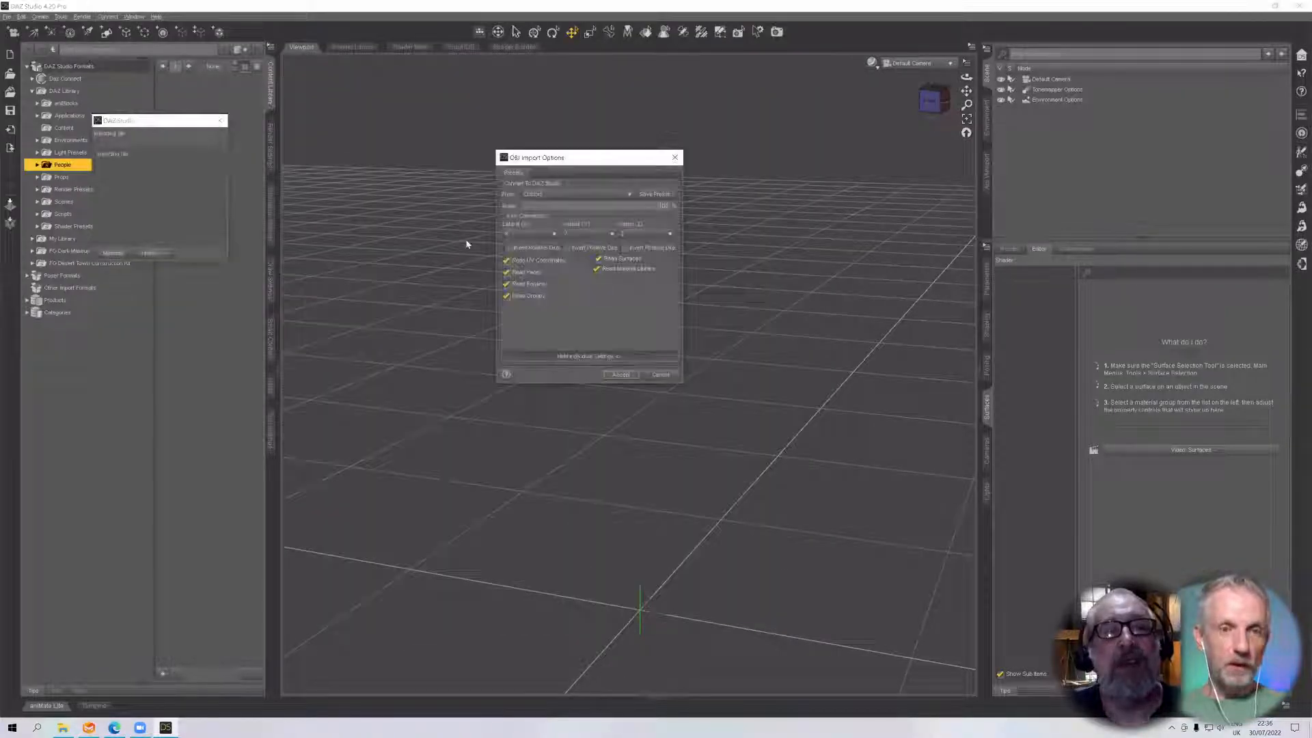
left_click(550, 194)
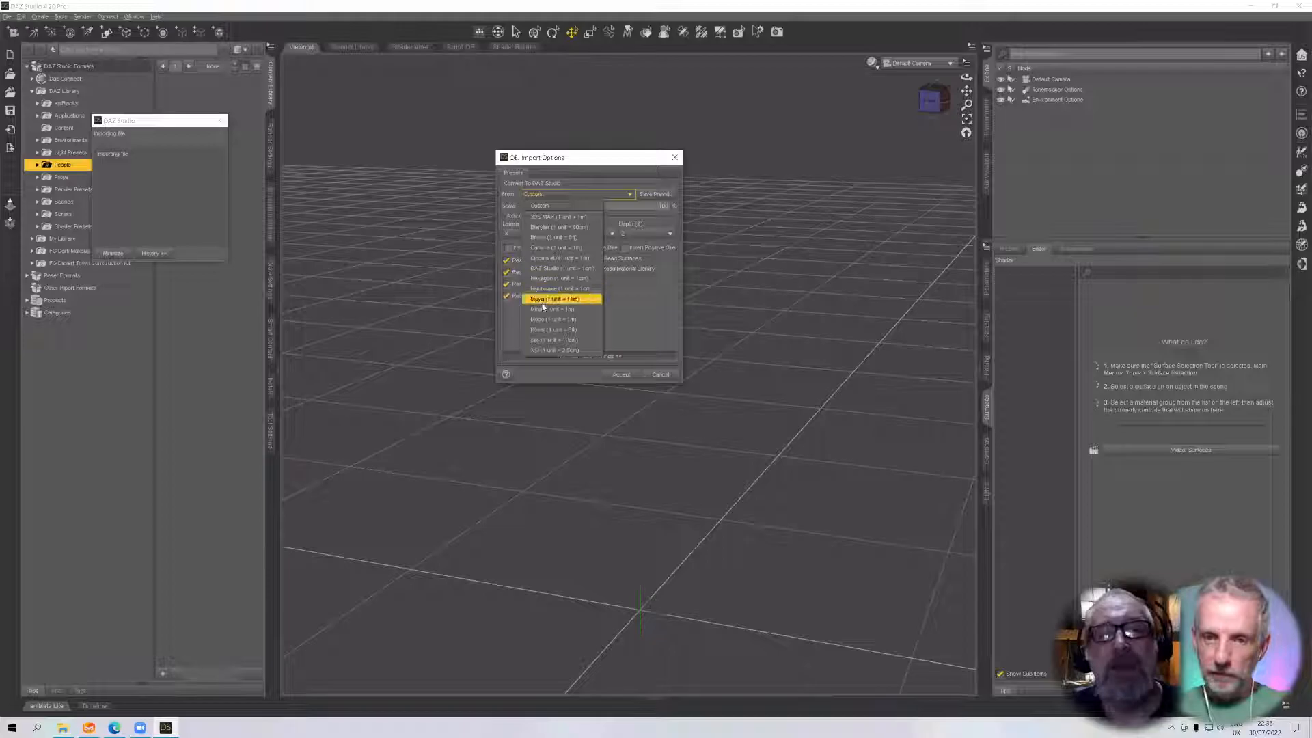
left_click(546, 271)
left_click(506, 273)
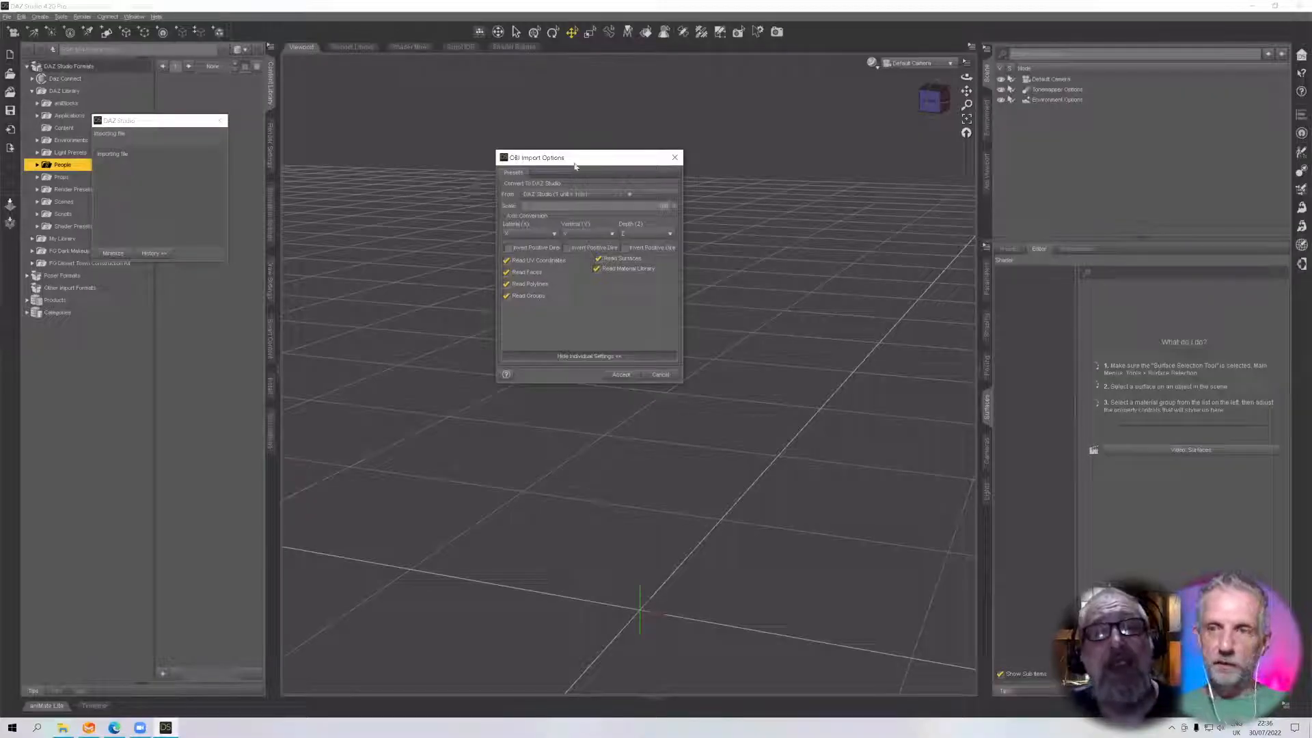
left_click_drag(574, 165, 571, 139)
left_click(607, 346)
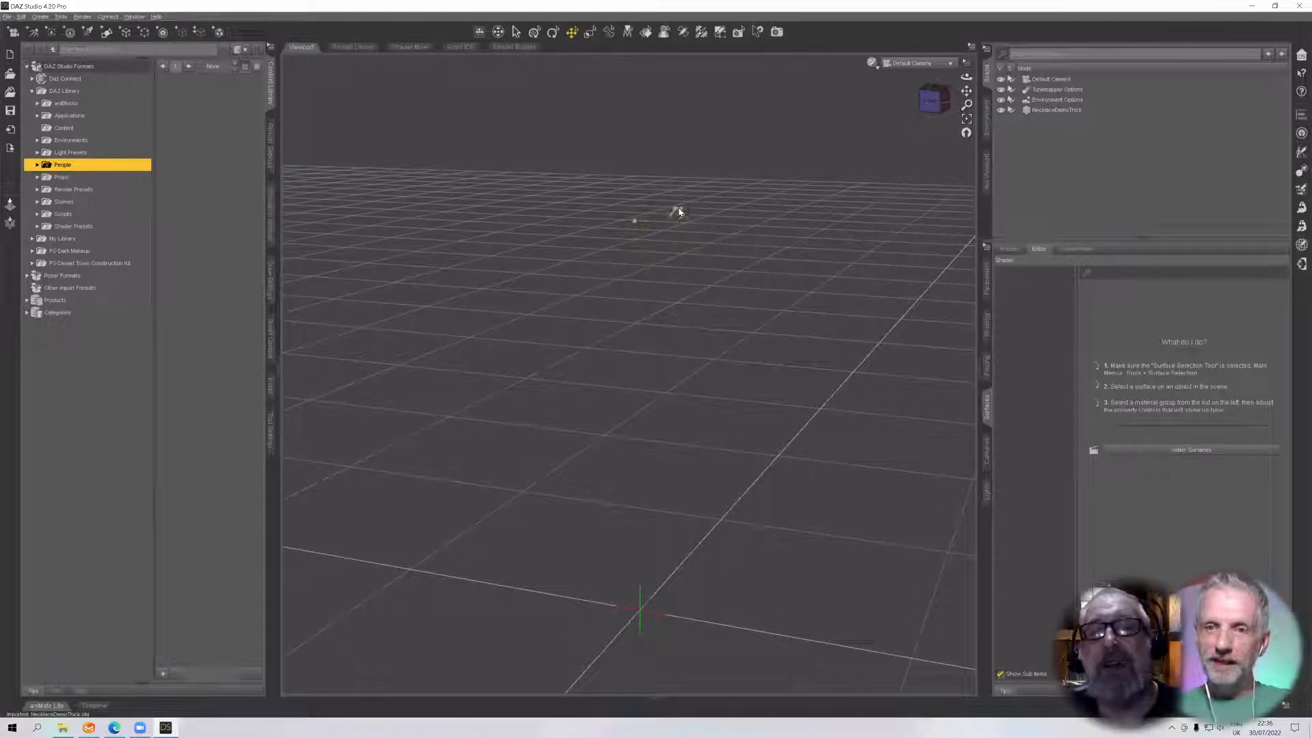
Select the imported NecklaceDemoThick object, frame it in the viewport and inspect it from the side
left_click(678, 212)
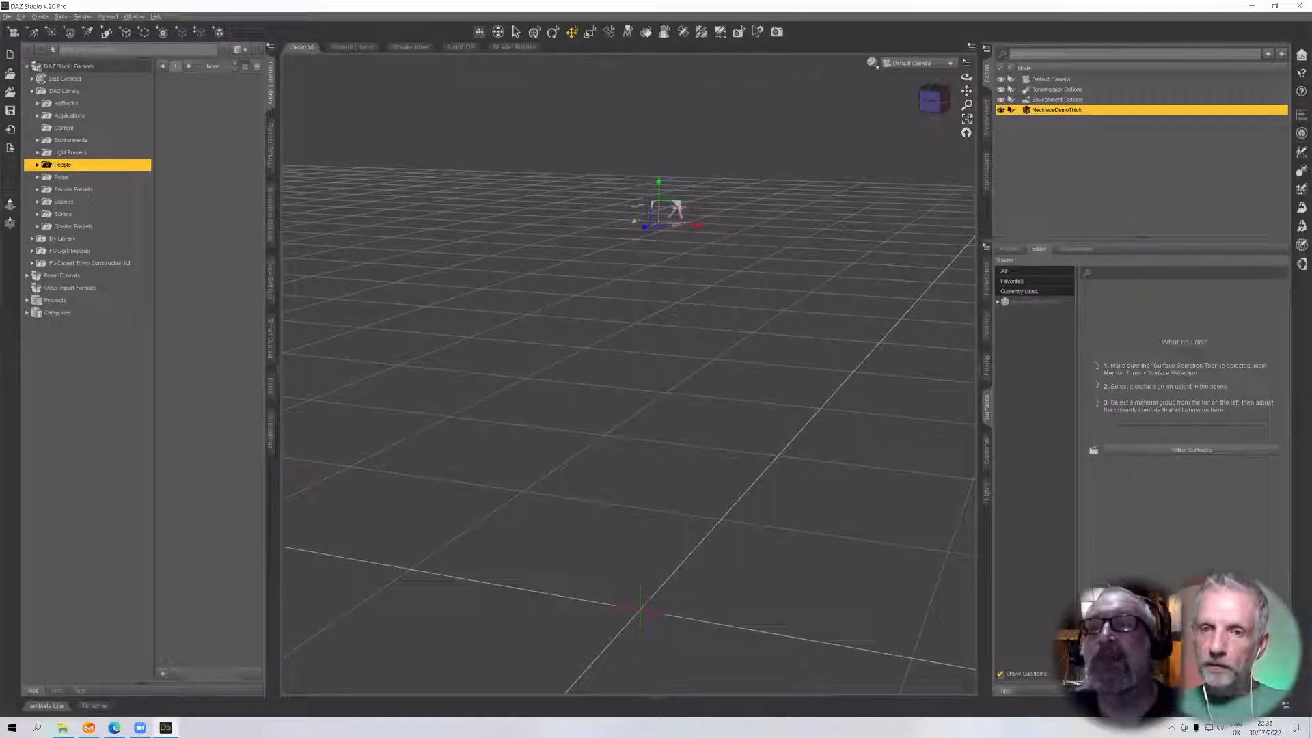
left_click(966, 118)
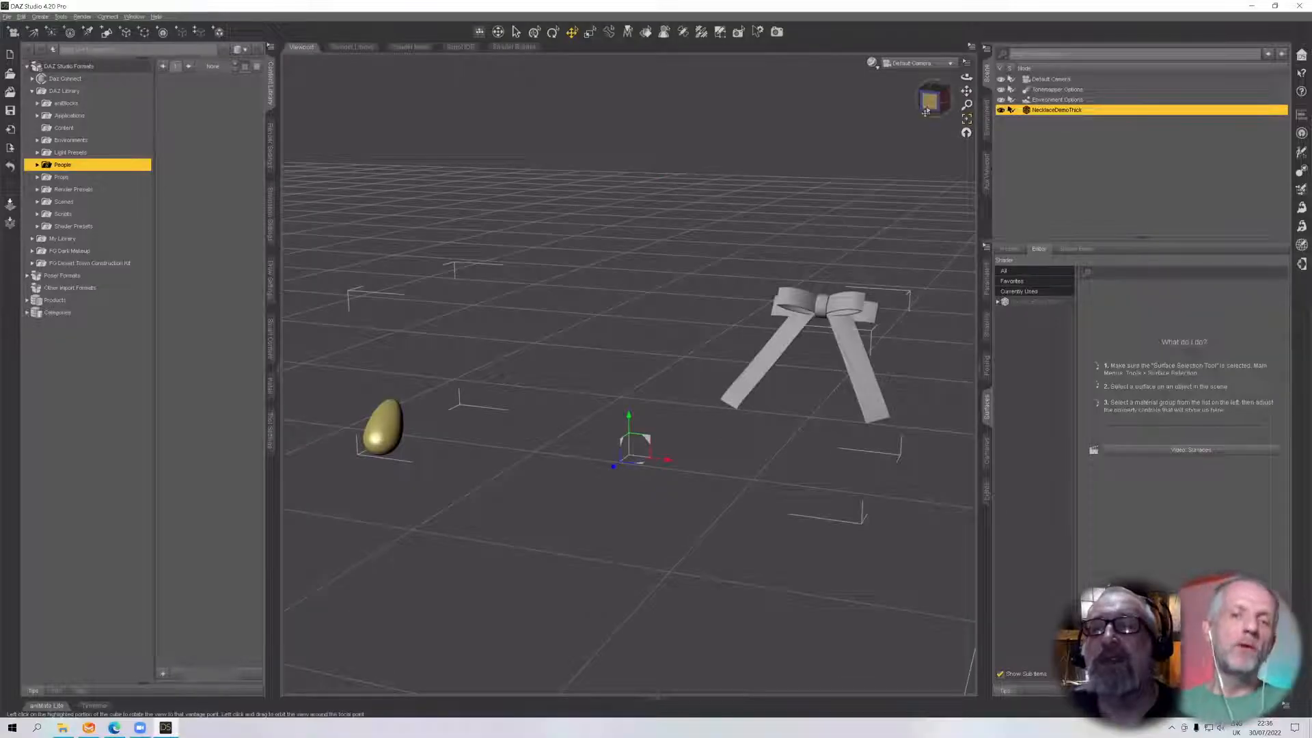
left_click_drag(925, 111, 939, 103)
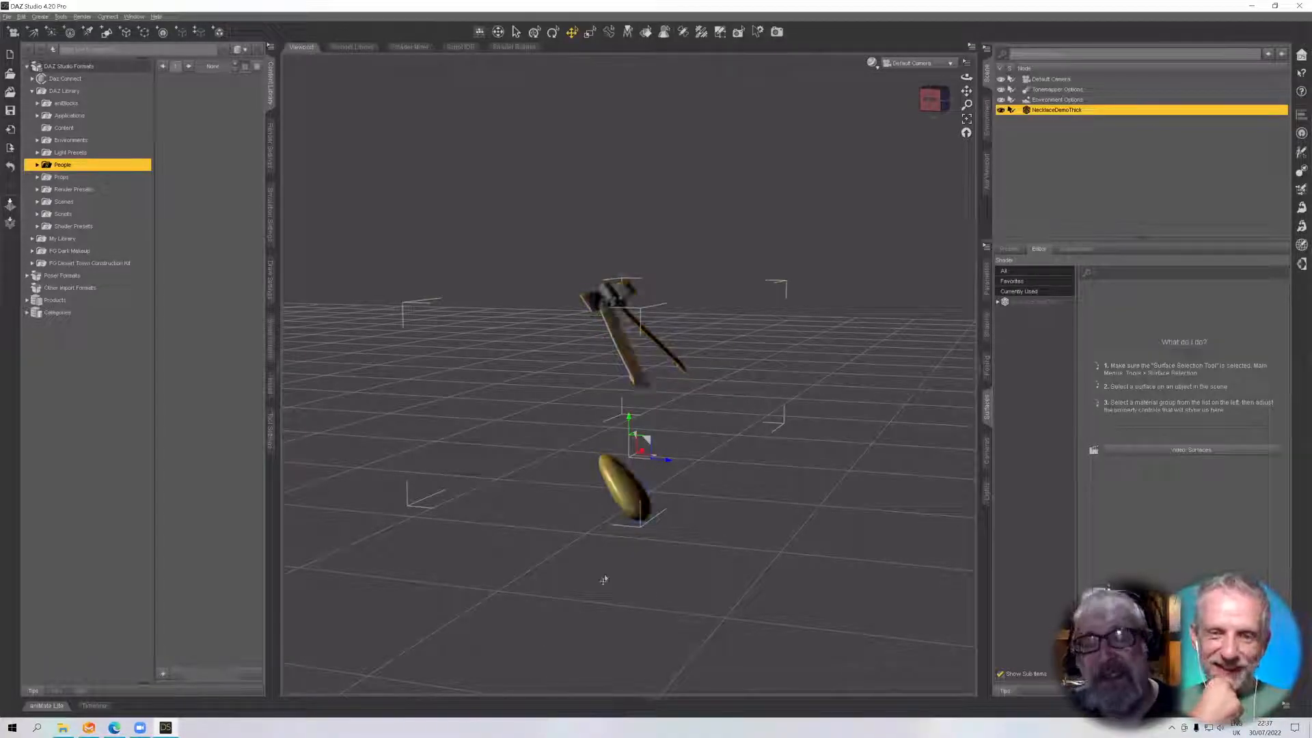
Compare the import with the necklace and shoulder bow on the avatar in Marvelous Designer, and return to DAZ Studio
left_click(88, 728)
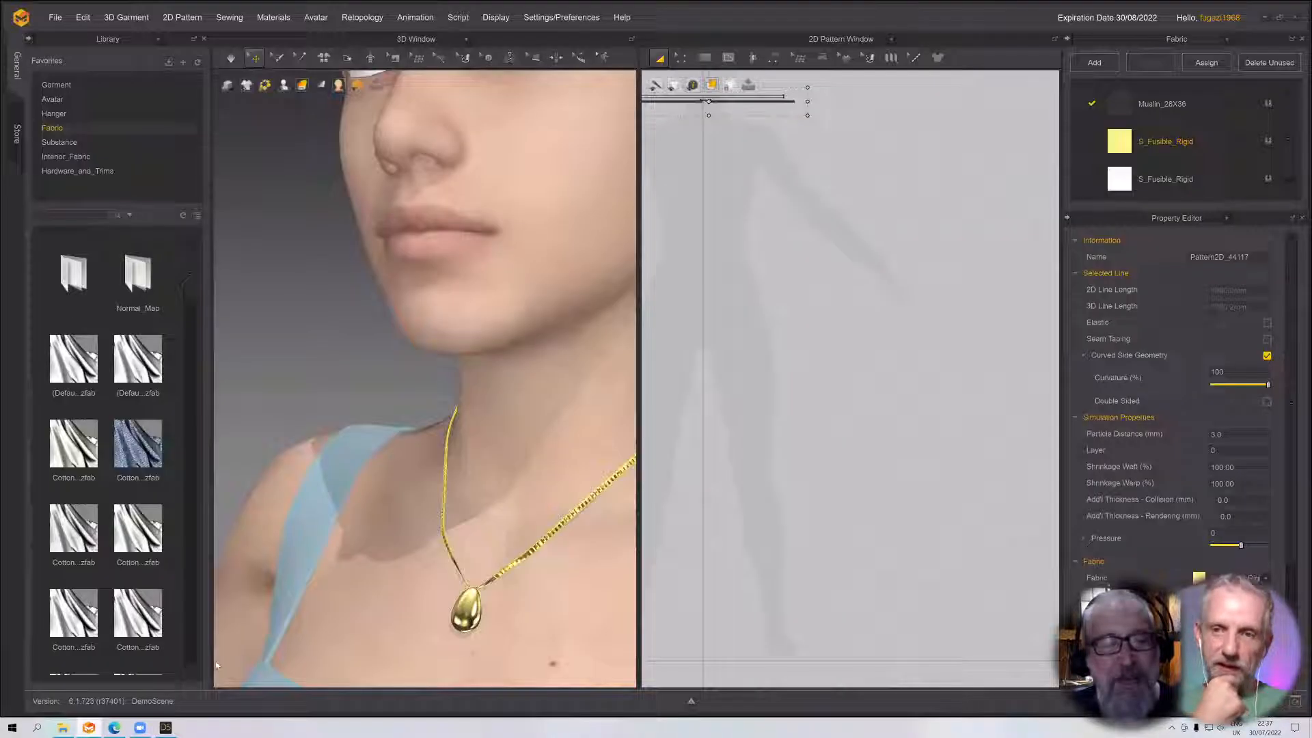
scroll(847, 461, "down", 4)
scroll(445, 470, "down", 3)
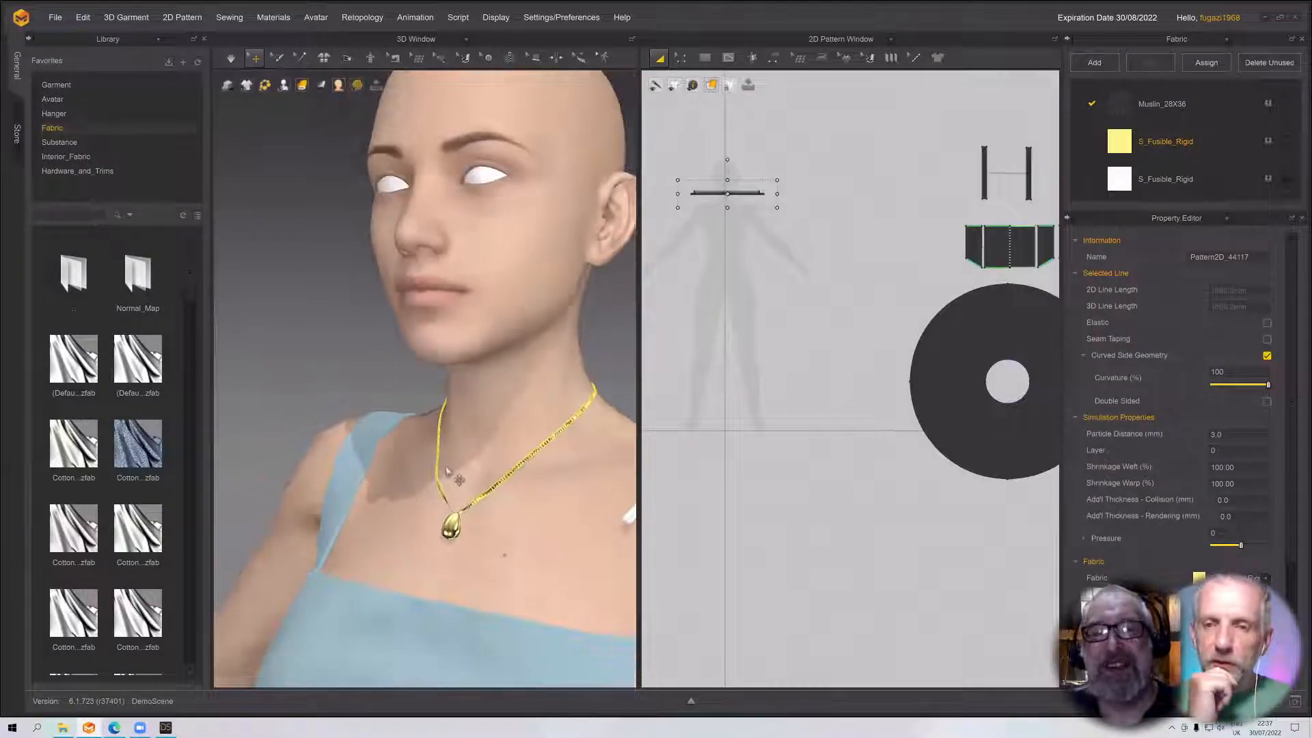
scroll(446, 470, "down", 3)
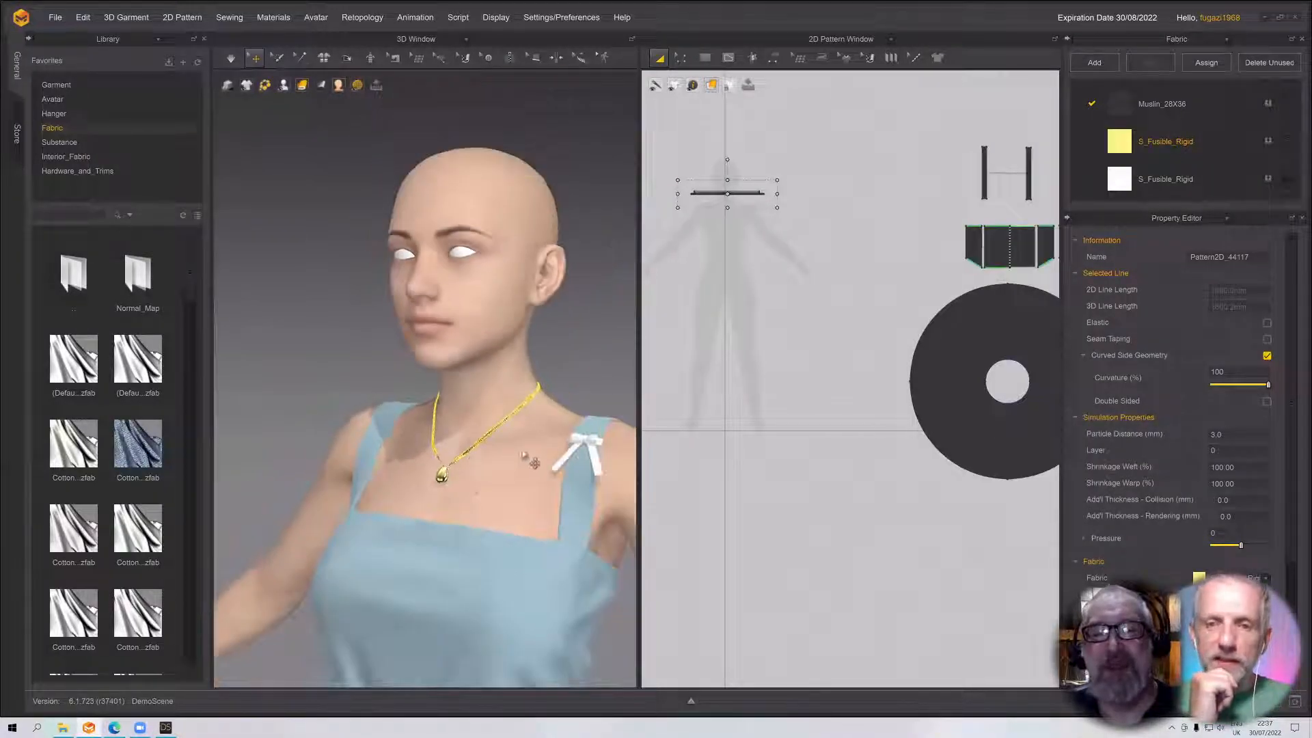
left_click(174, 732)
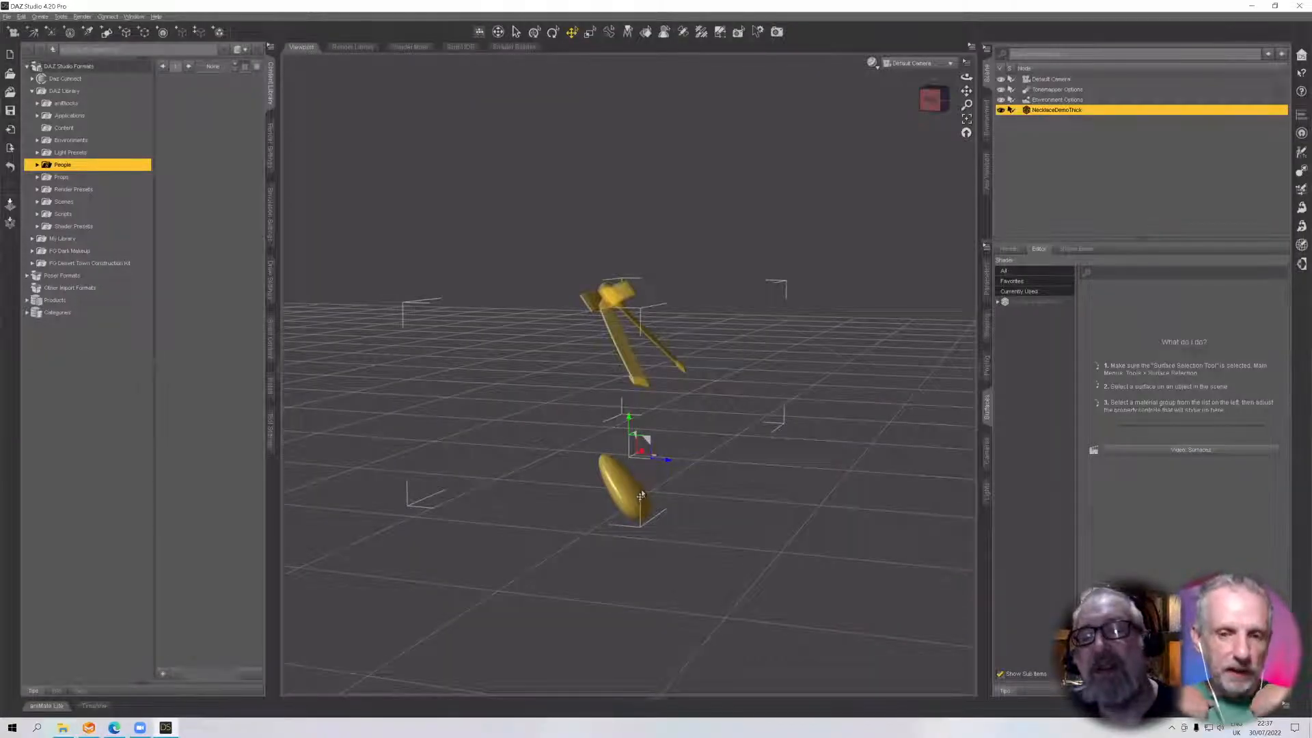
scroll(637, 465, "up", 3)
scroll(637, 465, "down", 3)
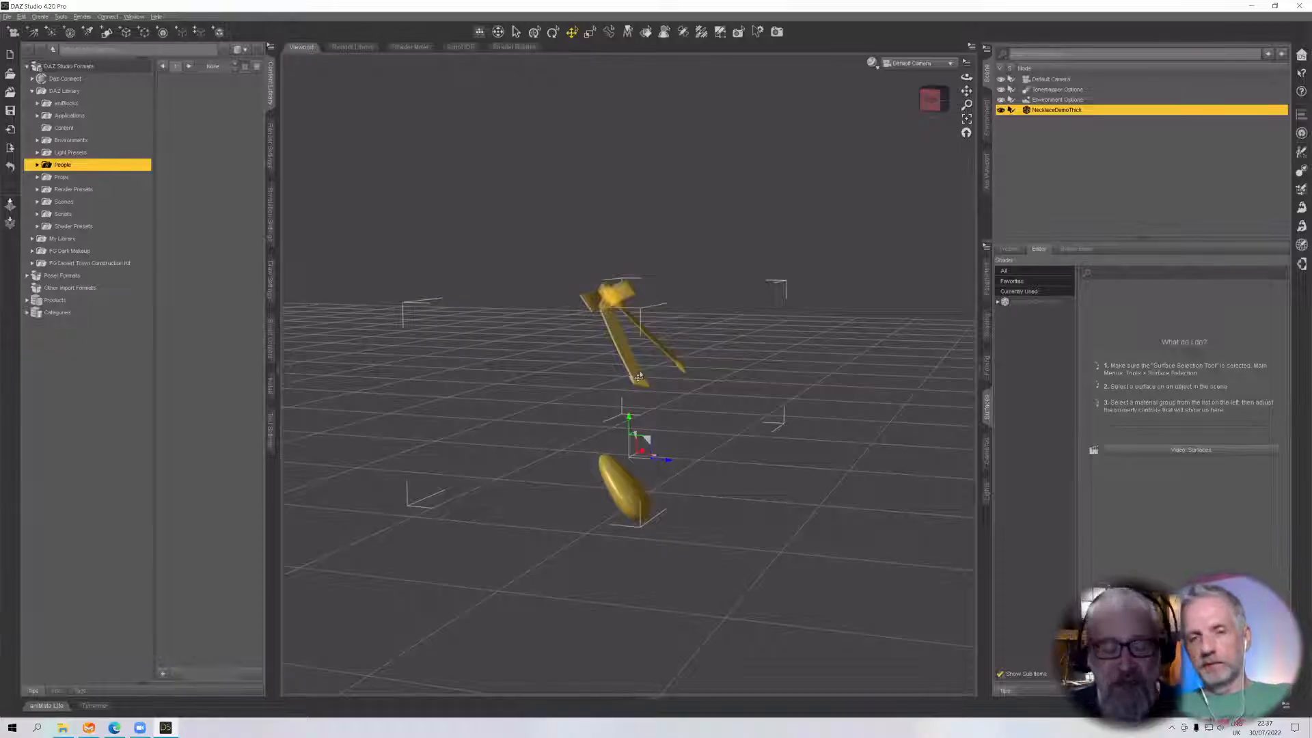
Delete the imported NecklaceDemoThick object from the scene and switch back to Marvelous Designer
key("Delete")
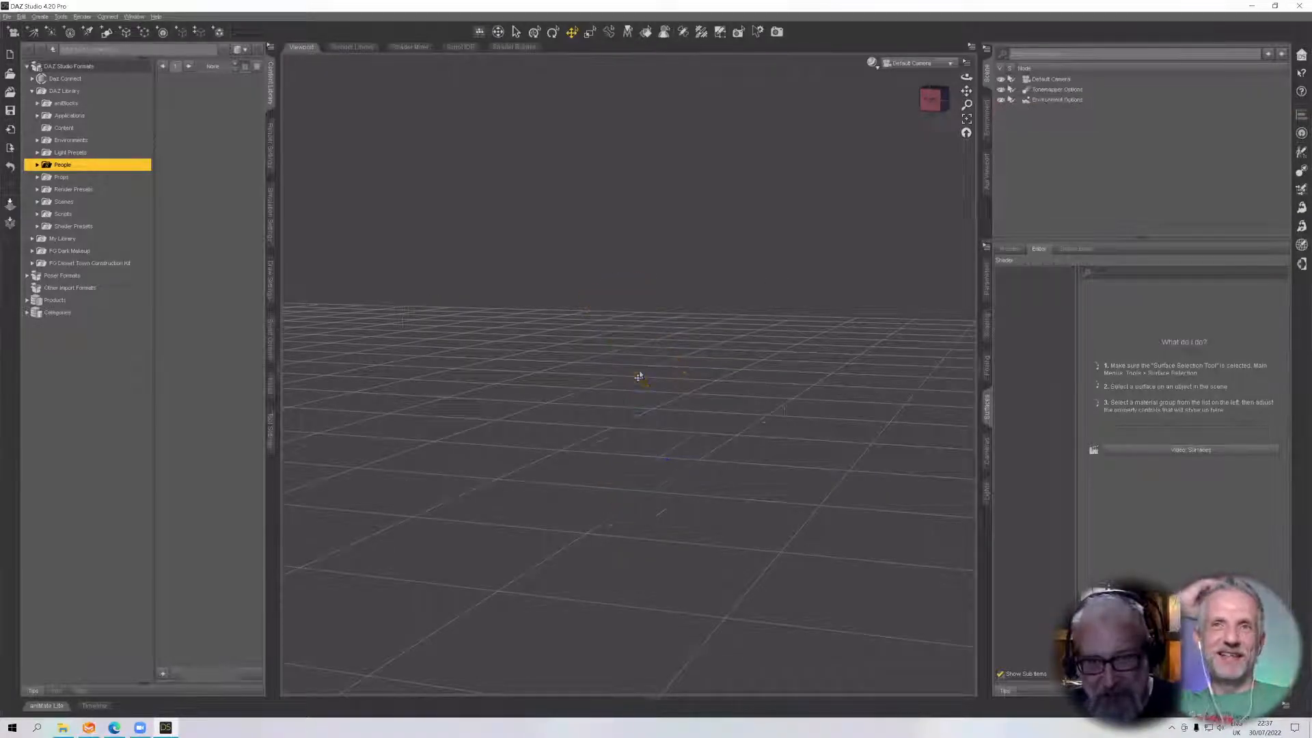
left_click(89, 727)
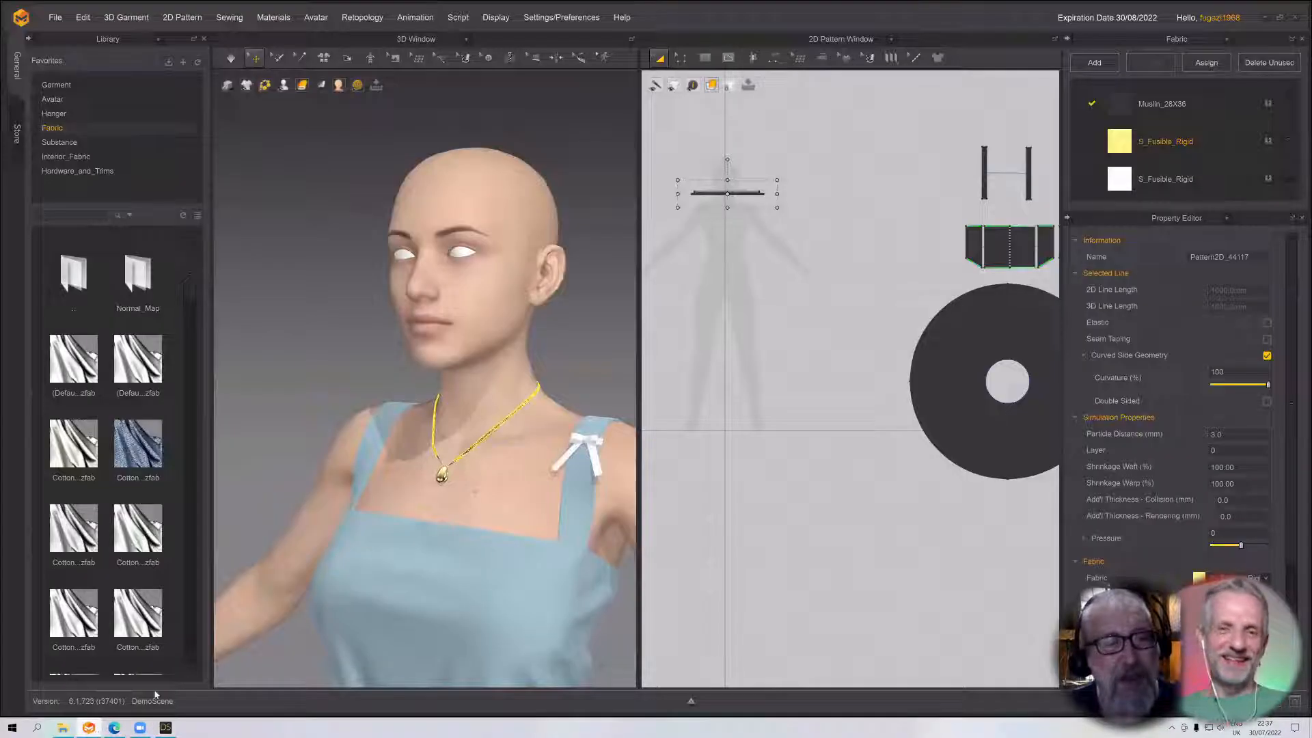
Delete the white bow from the dress's shoulder strap on the avatar
scroll(783, 286, "down", 2)
scroll(782, 286, "up", 4)
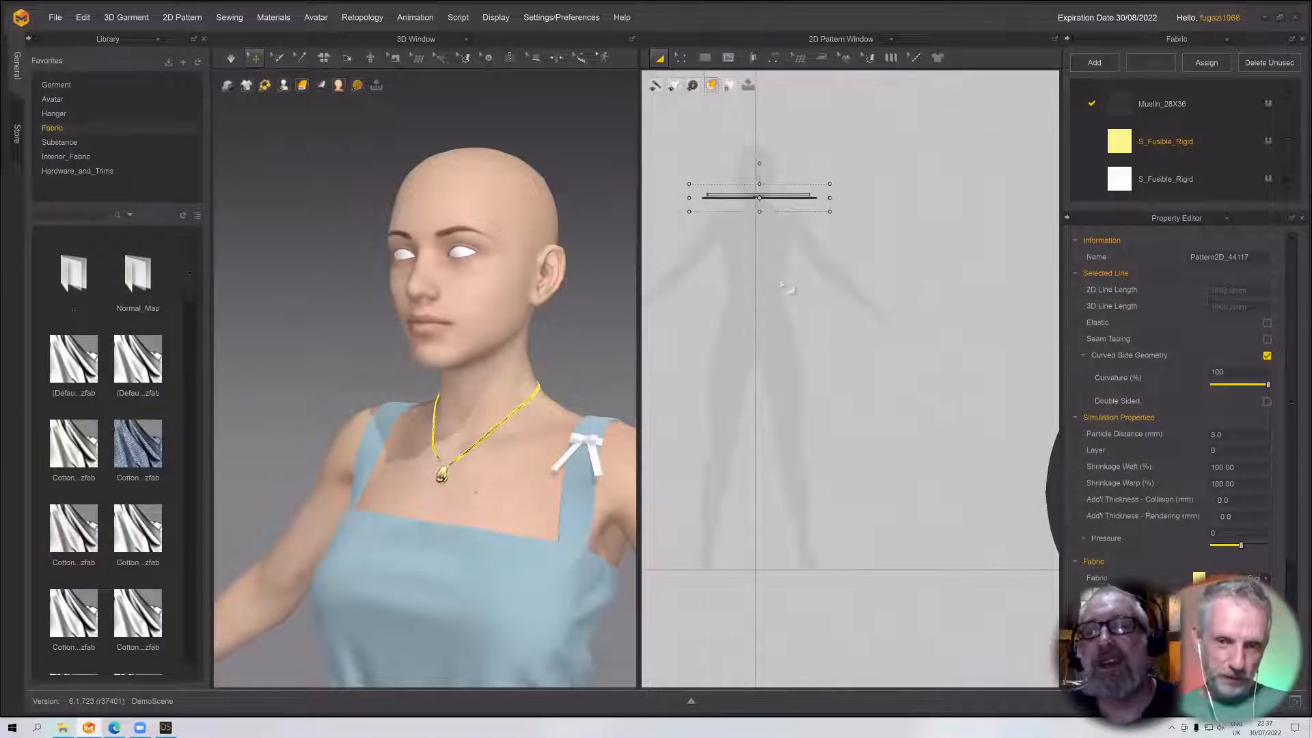
left_click(601, 449)
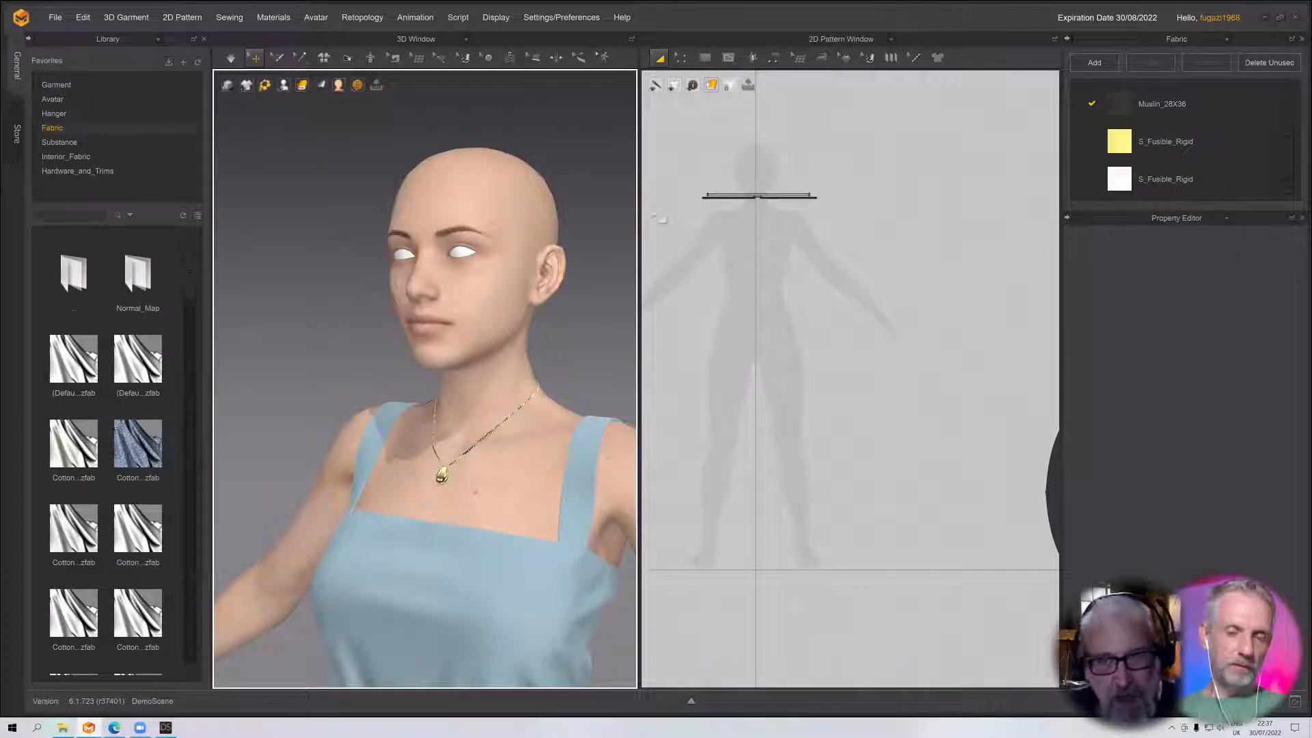
Select the necklace chain patterns and start exporting the selection as OBJ, replacing NecklaceDemoThick.obj in the jewels folder
scroll(709, 195, "down", 2)
scroll(867, 332, "up", 6)
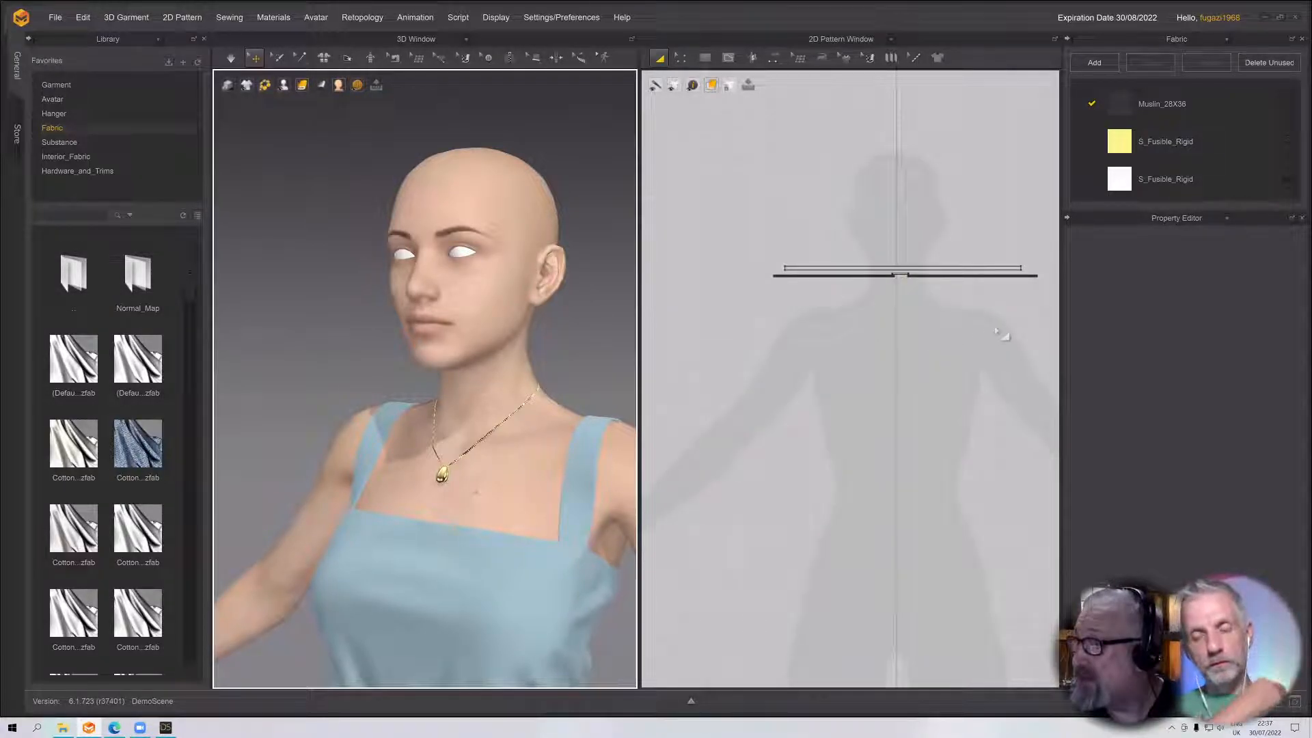
left_click_drag(1046, 287, 736, 277)
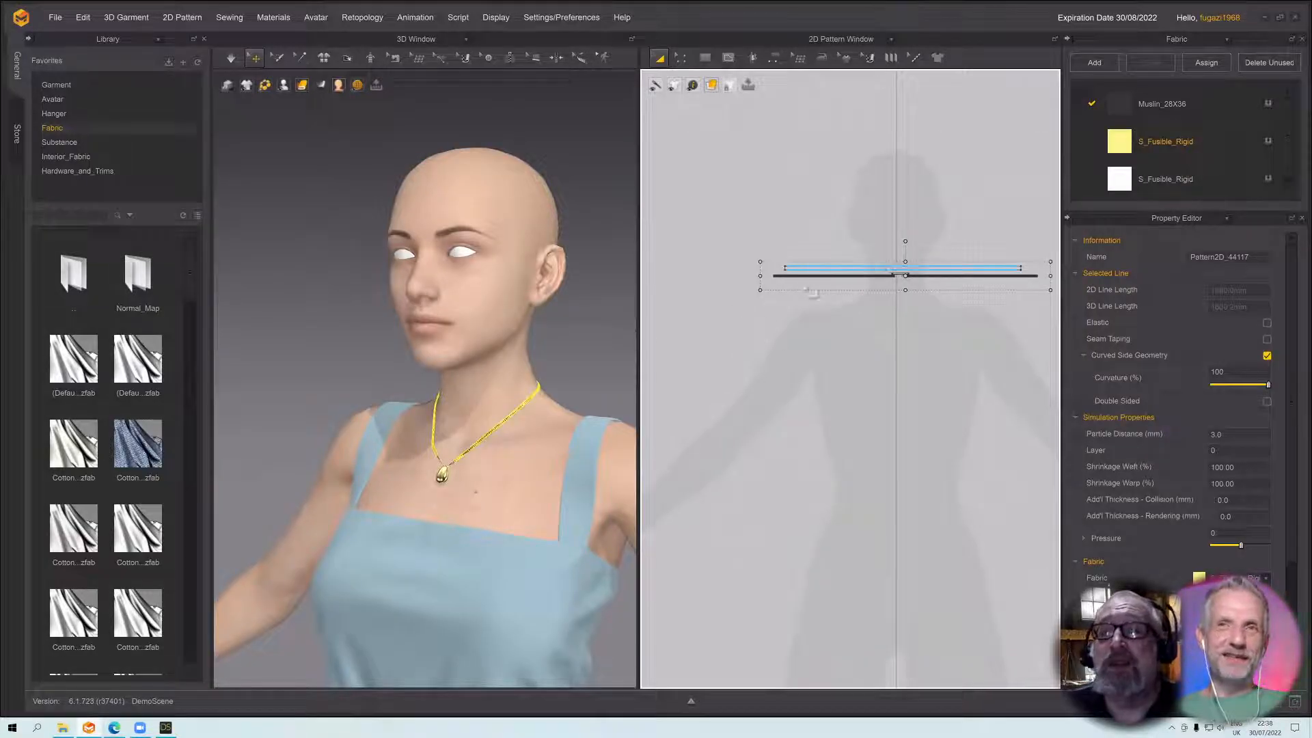
left_click(57, 16)
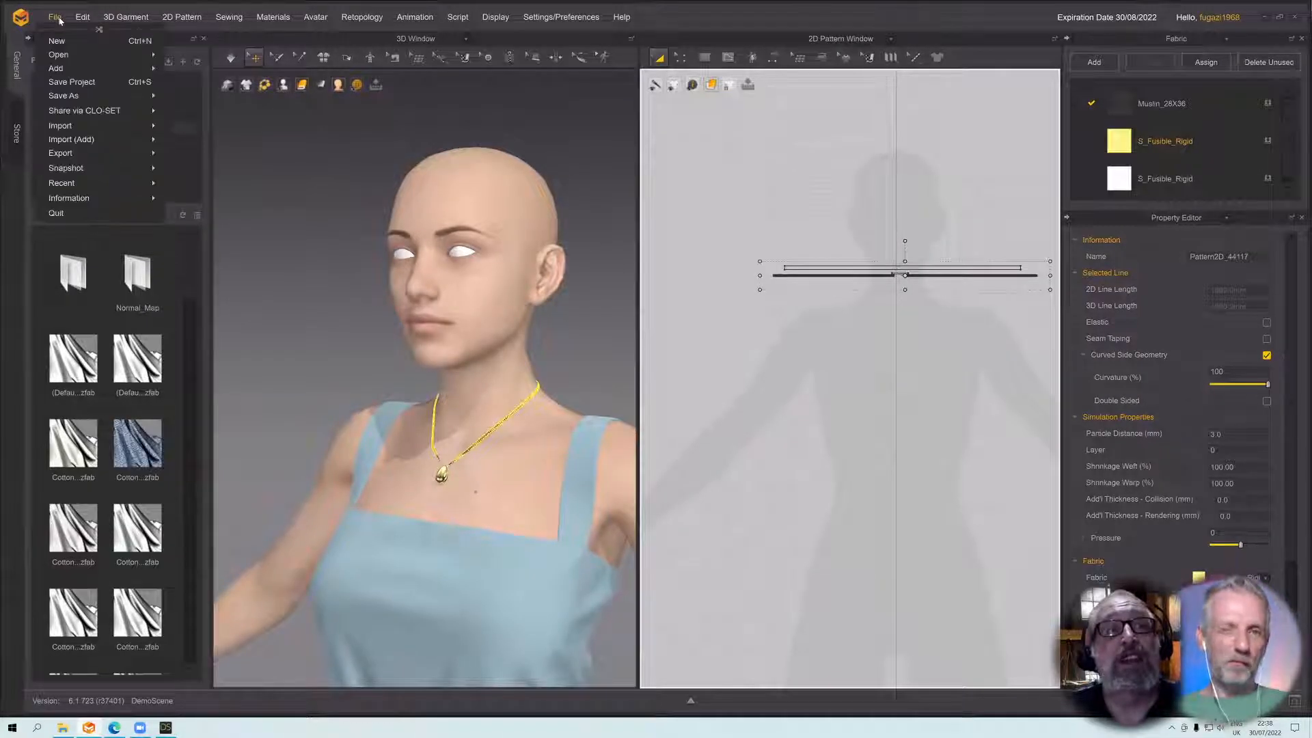
mouse_move(80, 154)
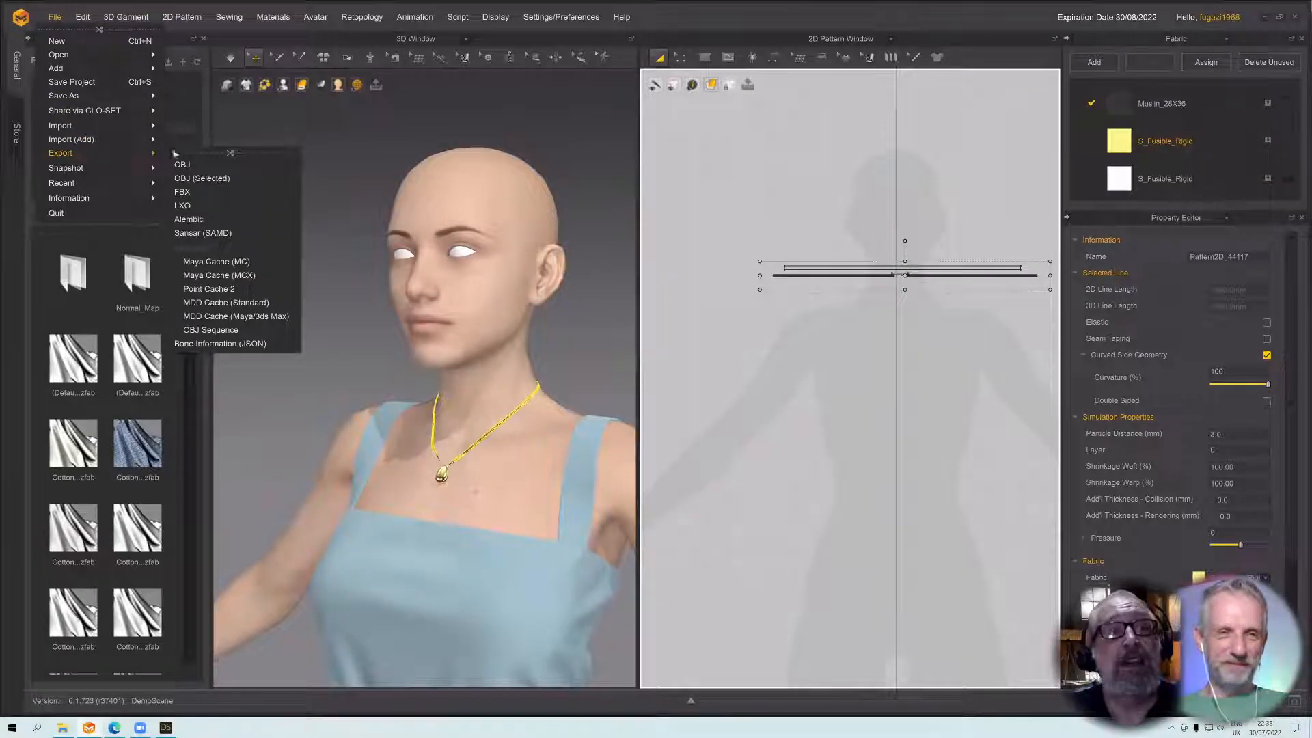
left_click(209, 178)
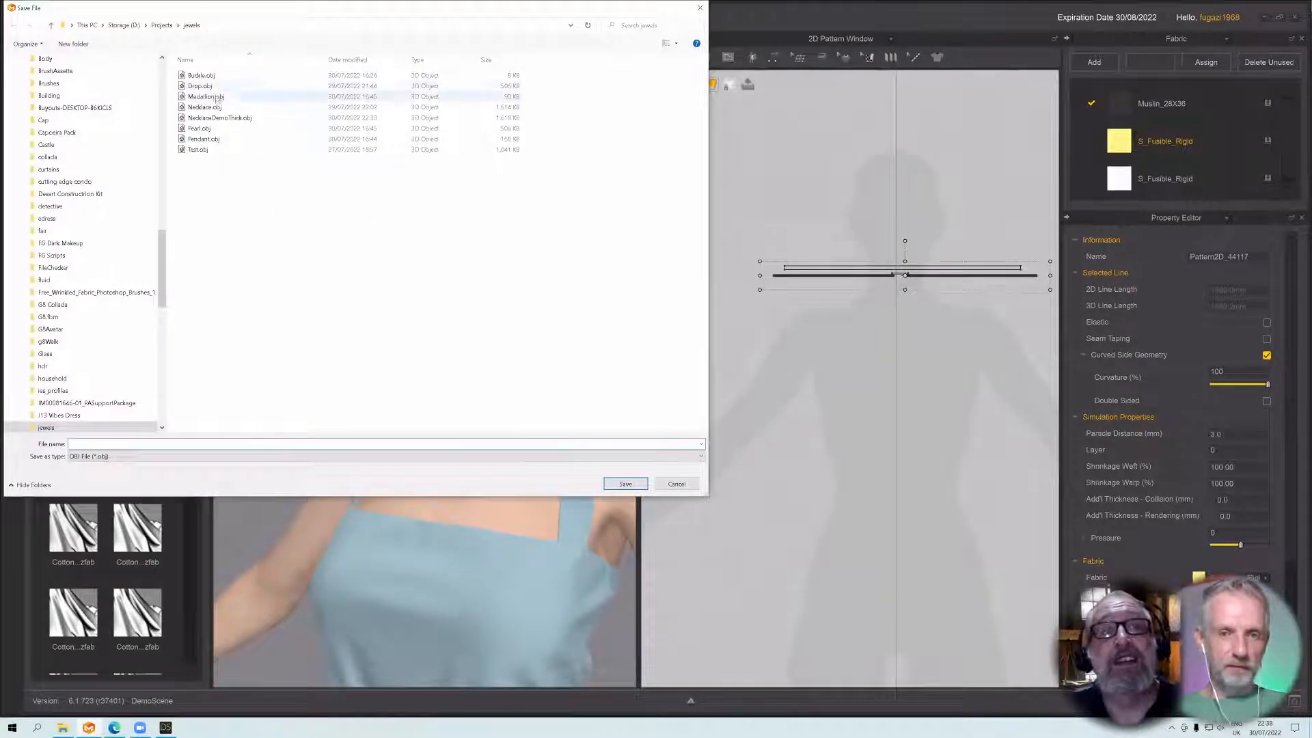
double_click(228, 117)
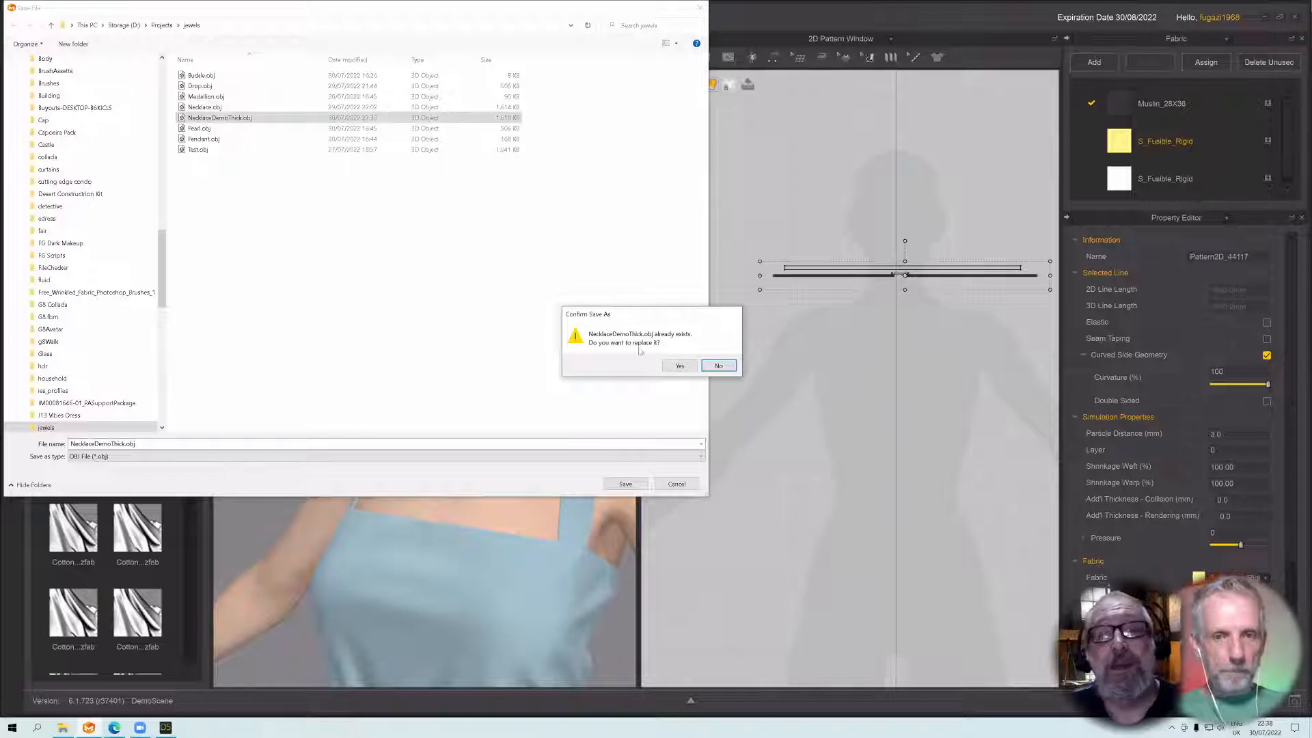
left_click(679, 365)
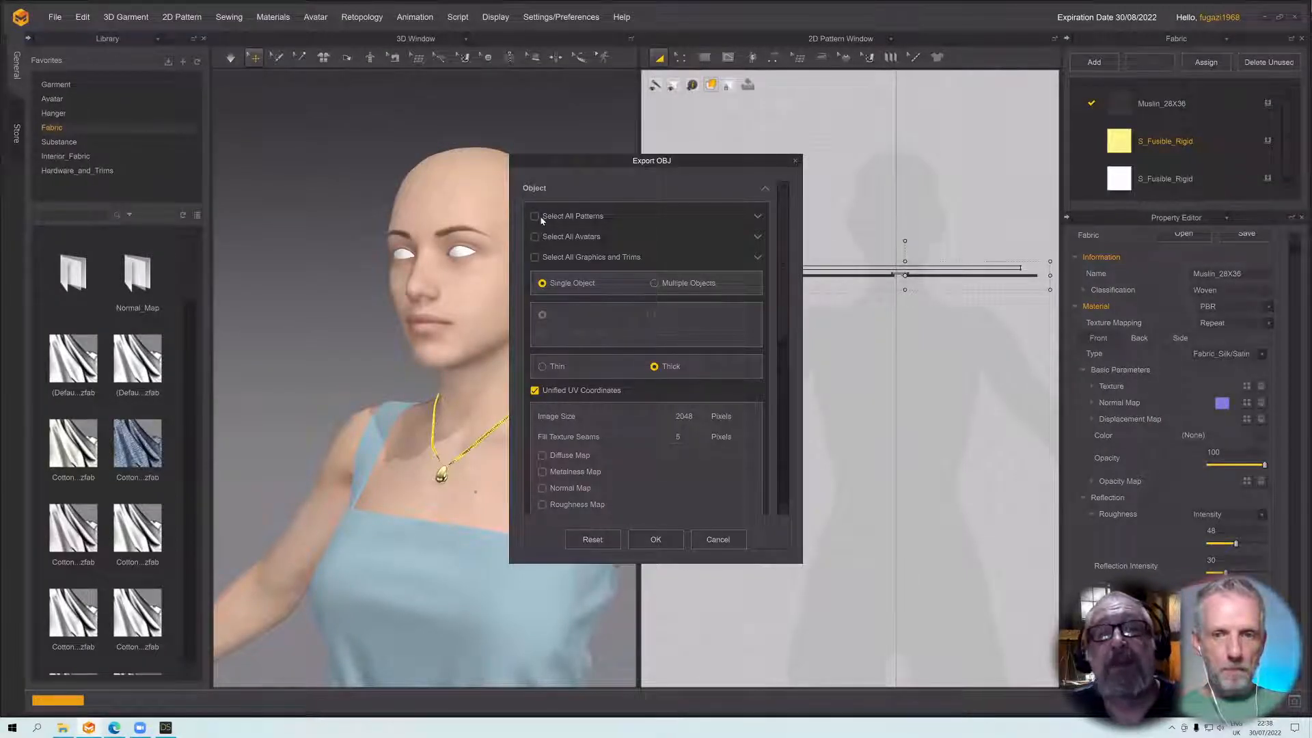
Include all patterns and all graphics and trims in the OBJ export, check the remaining settings, and run the export
left_click(540, 218)
left_click(535, 259)
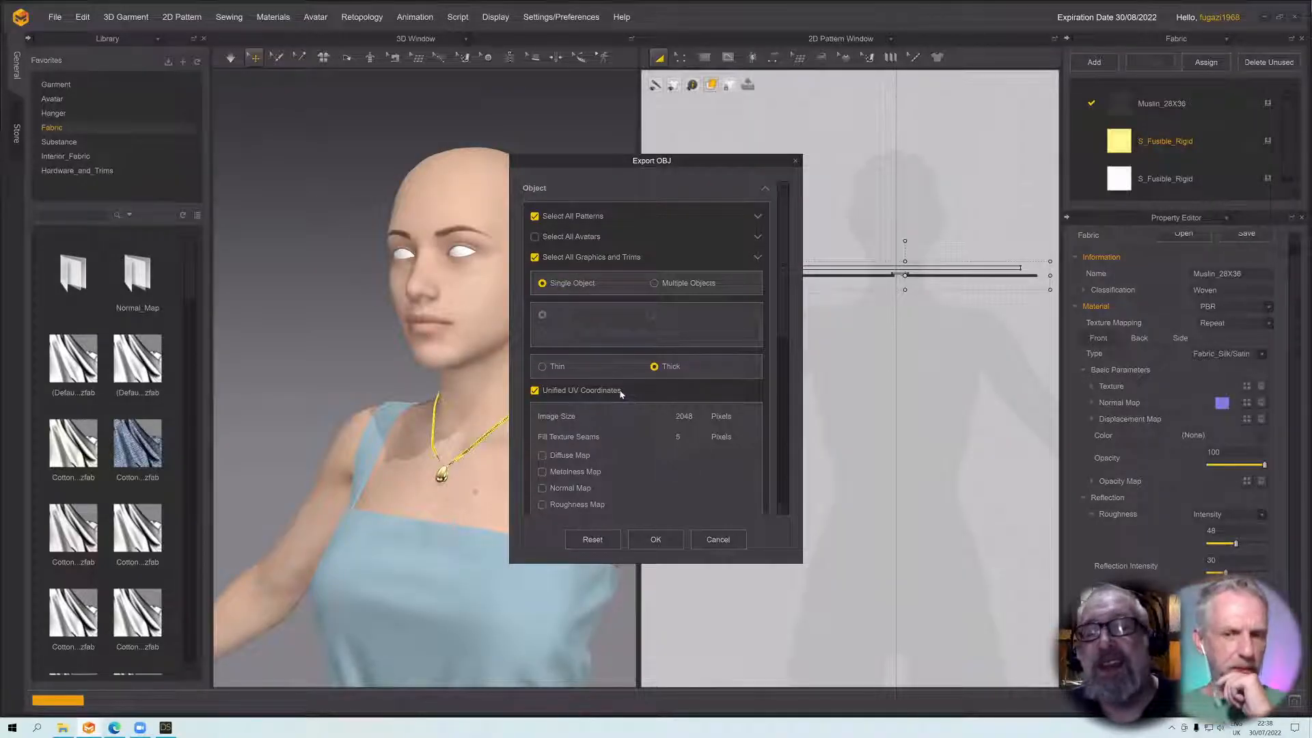
scroll(591, 397, "down", 10)
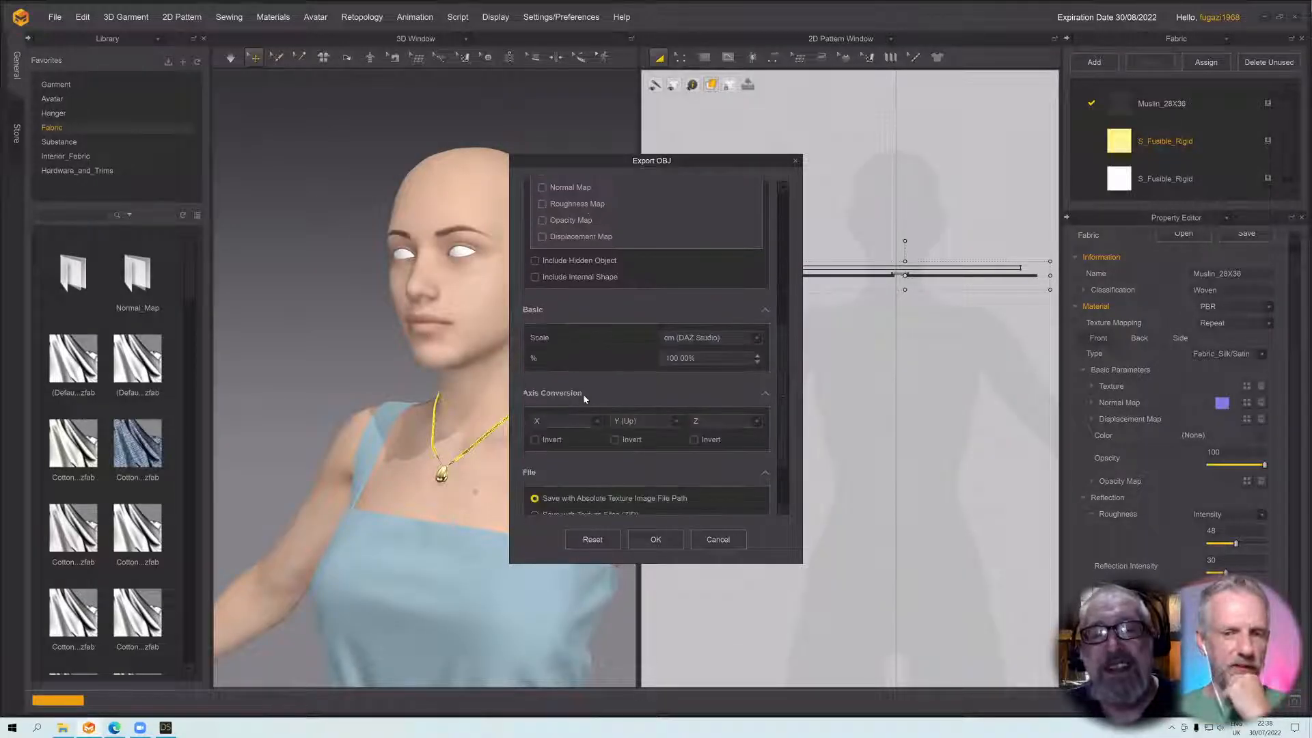
scroll(632, 367, "down", 3)
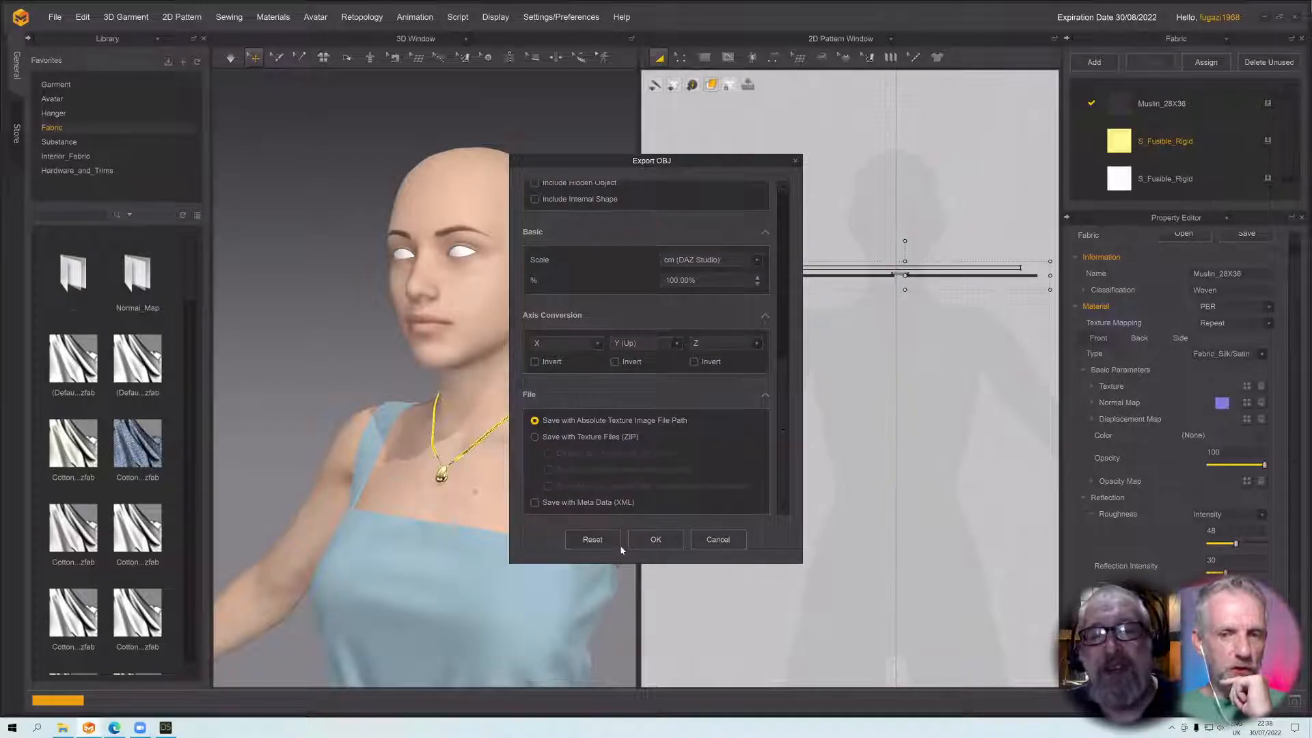
left_click(645, 539)
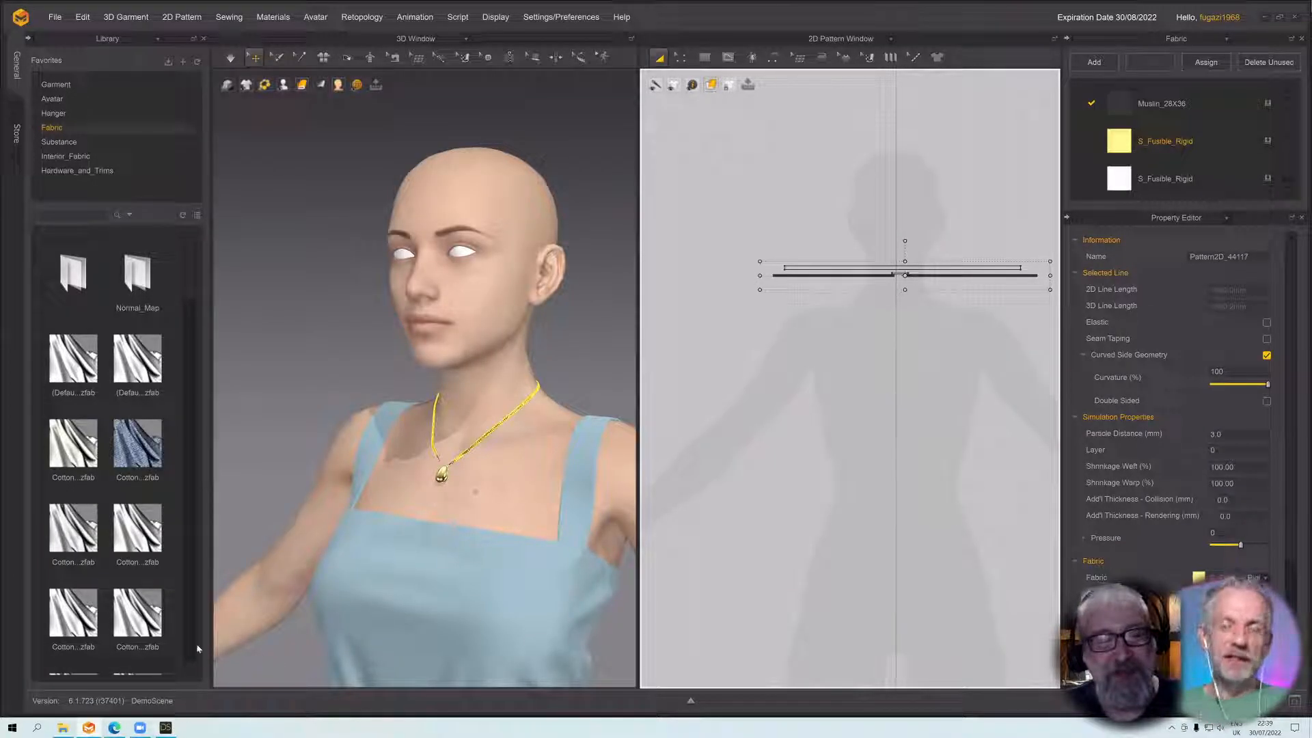
Switch to DAZ Studio and import NecklaceDemoThick.obj from the jewels folder with the DAZ Studio (1 unit = 1cm) preset
left_click(166, 727)
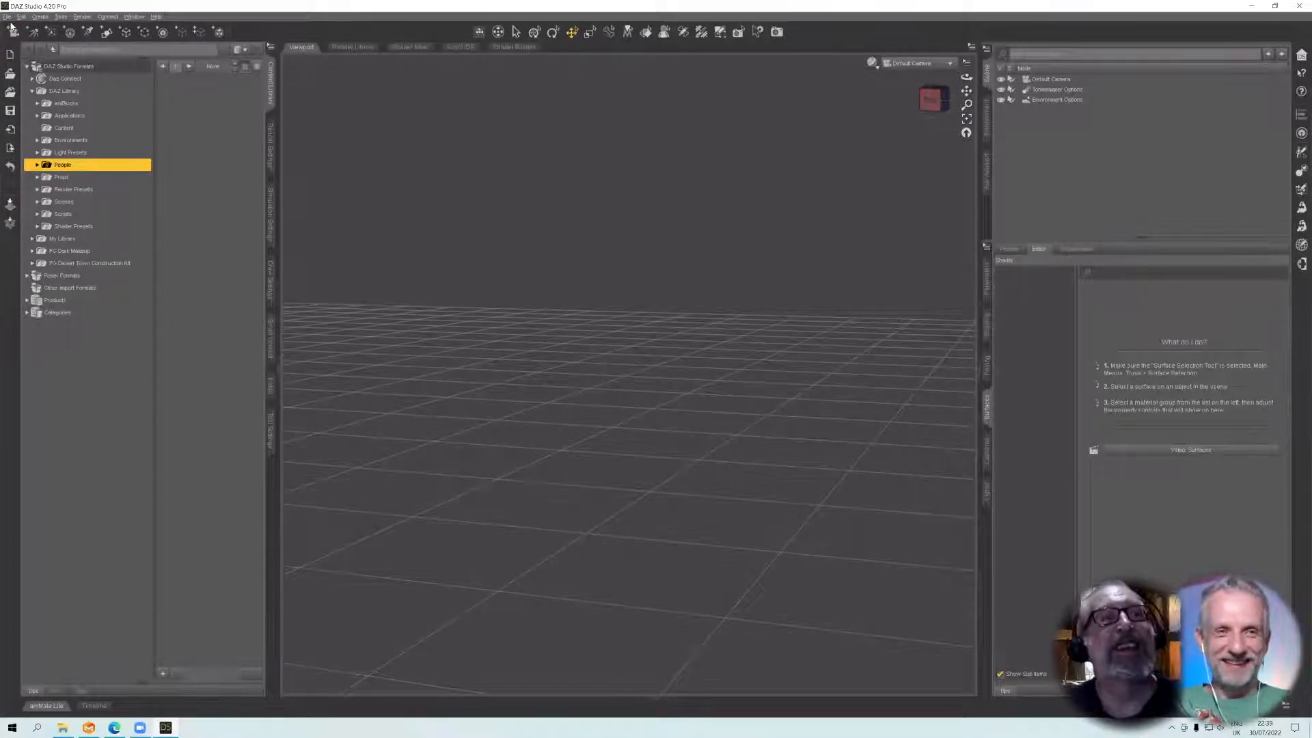
left_click(8, 17)
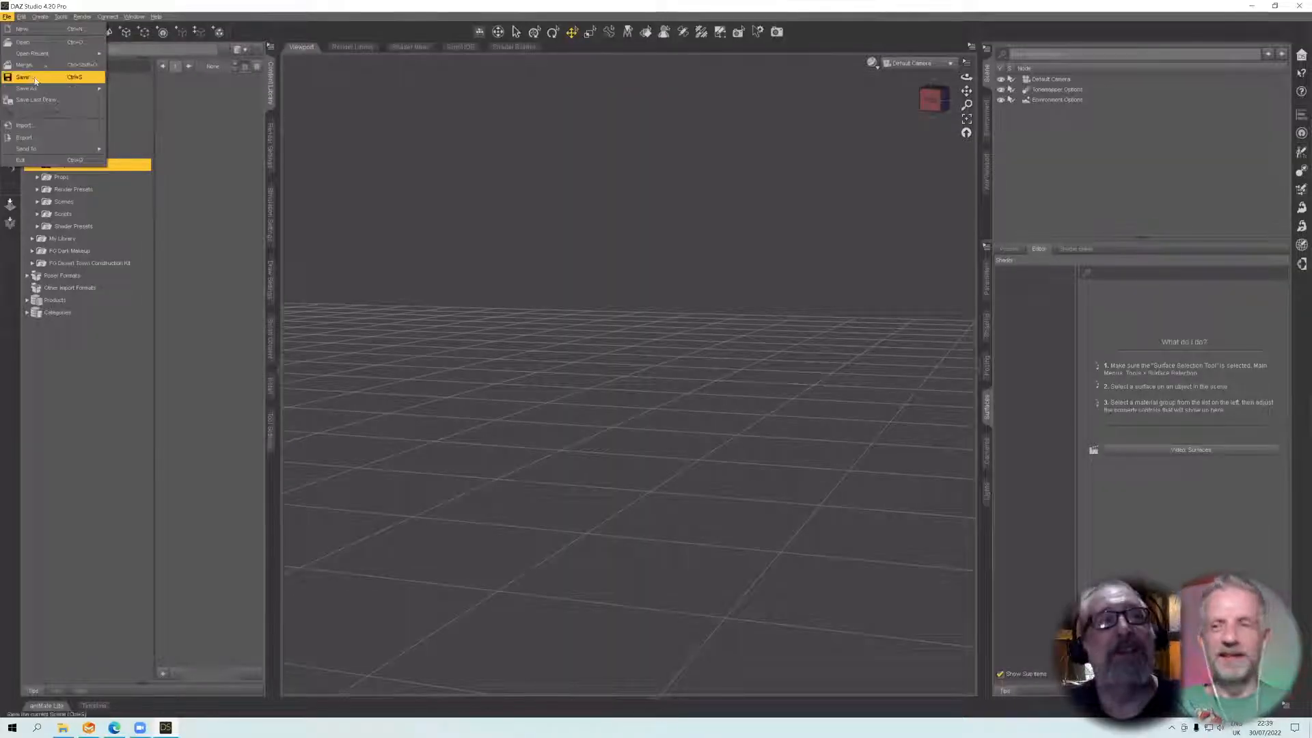
mouse_move(40, 93)
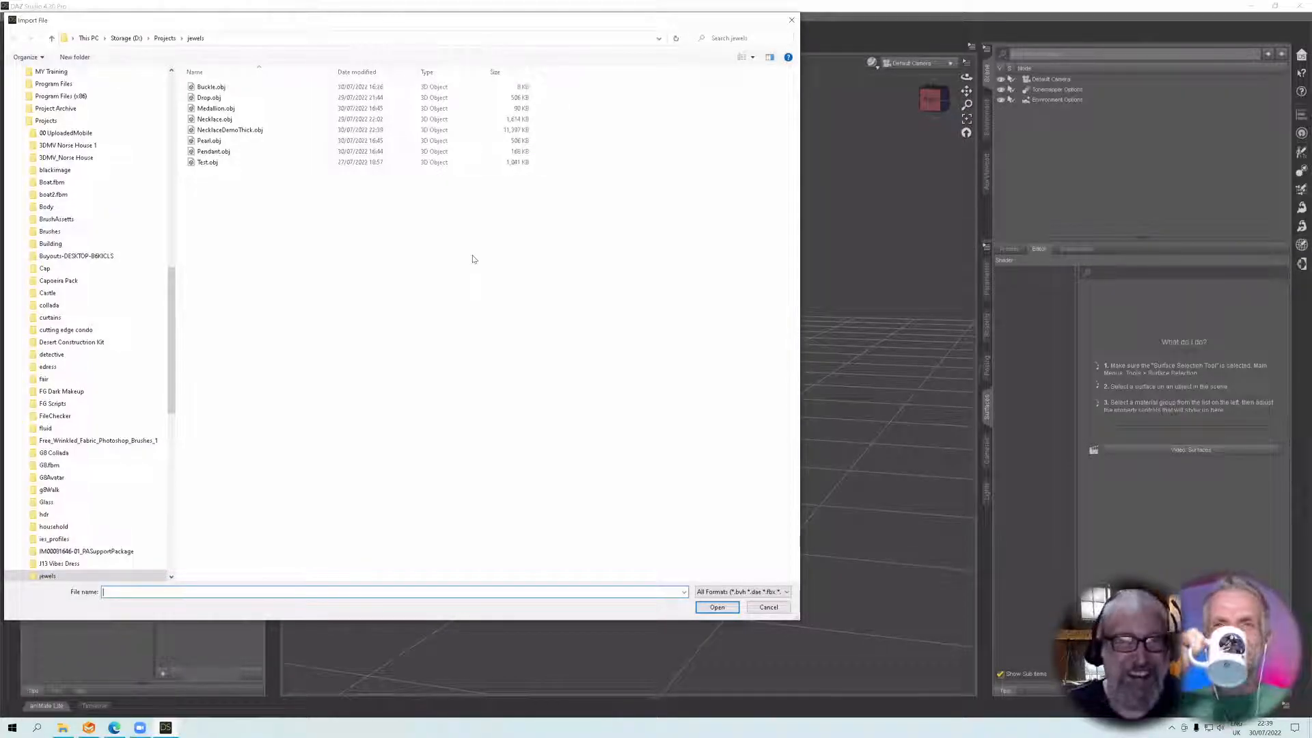
left_click(214, 131)
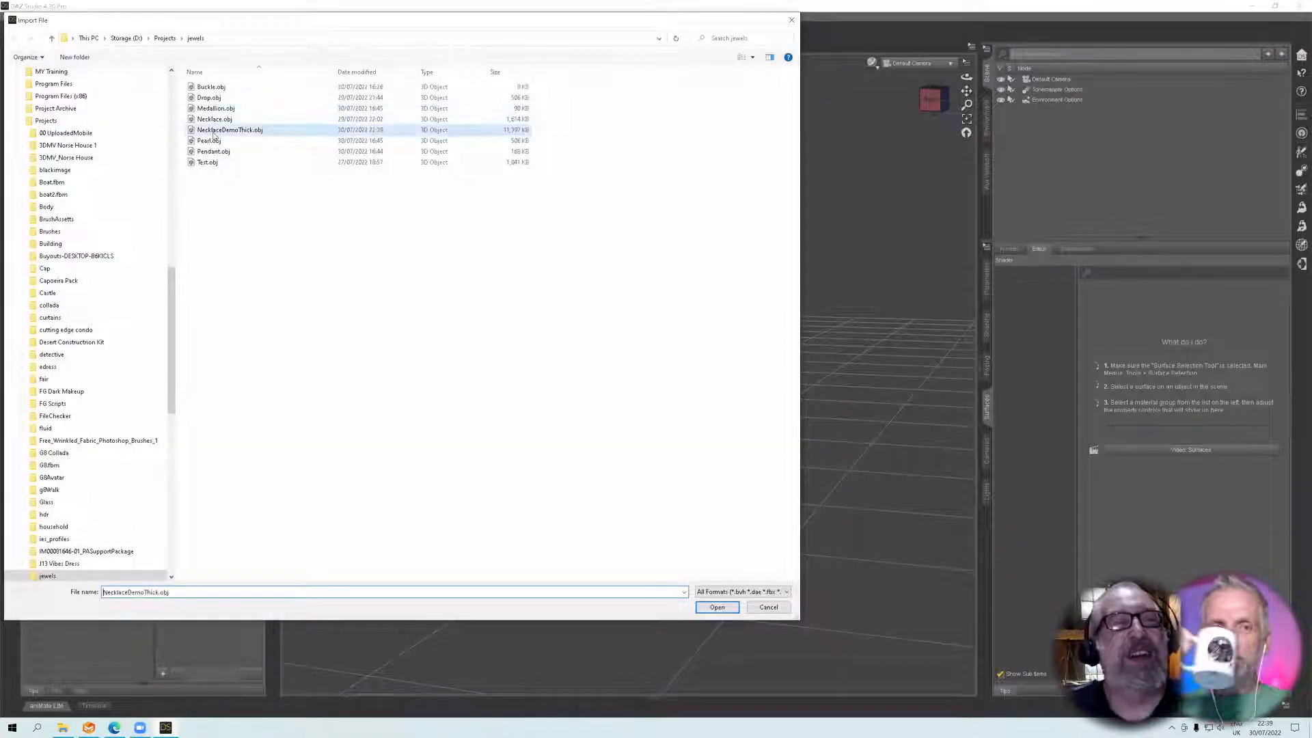
double_click(214, 136)
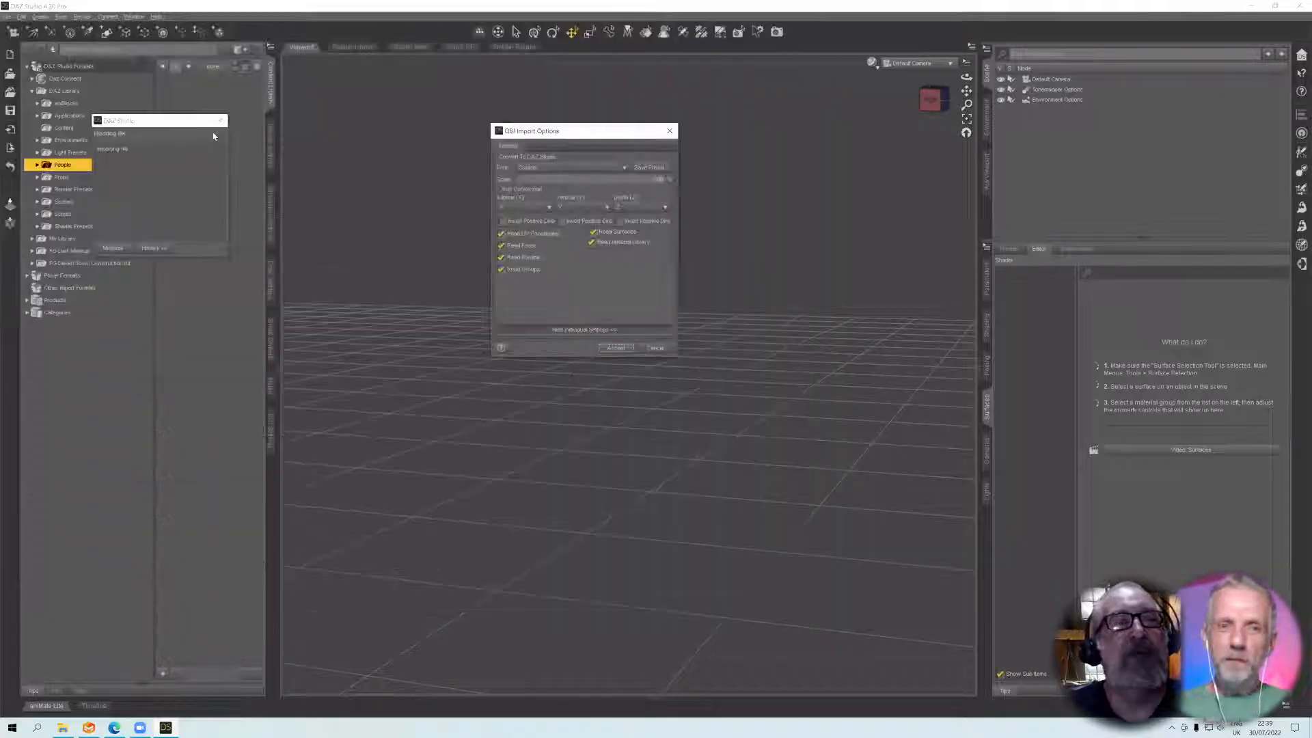
left_click(545, 168)
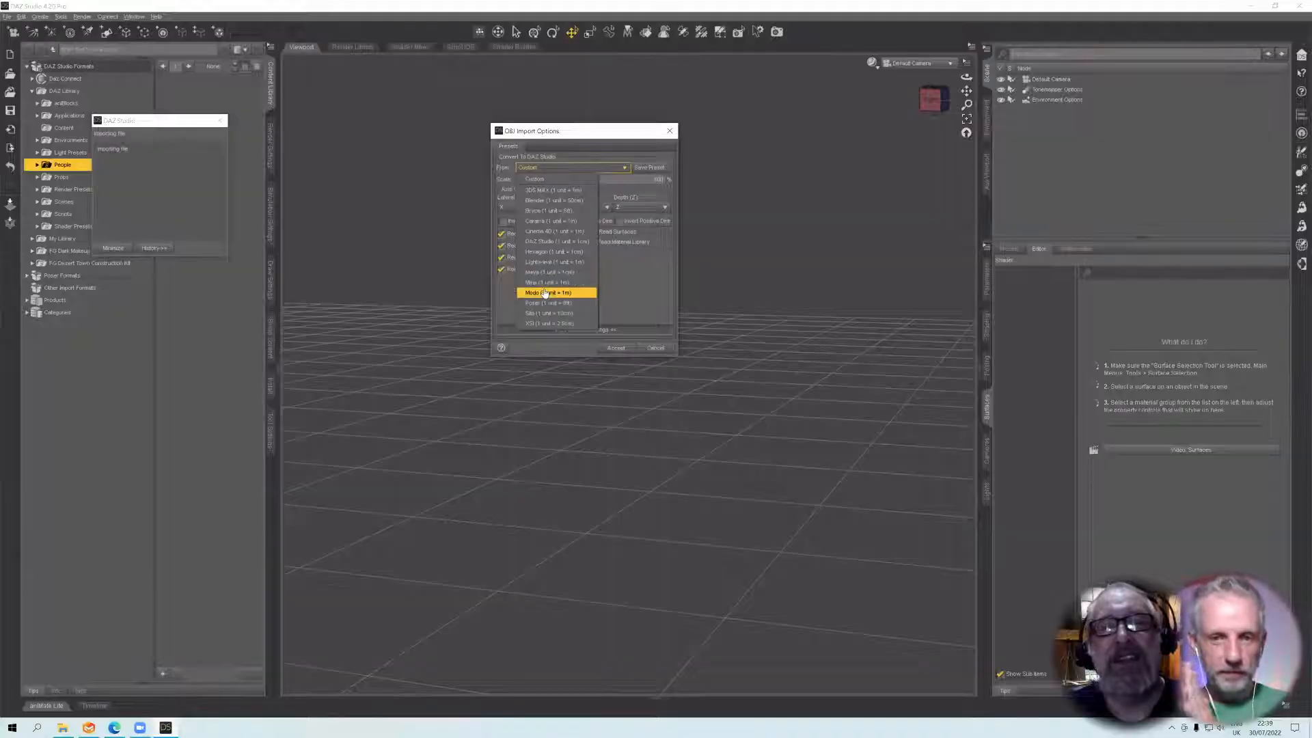
left_click(543, 241)
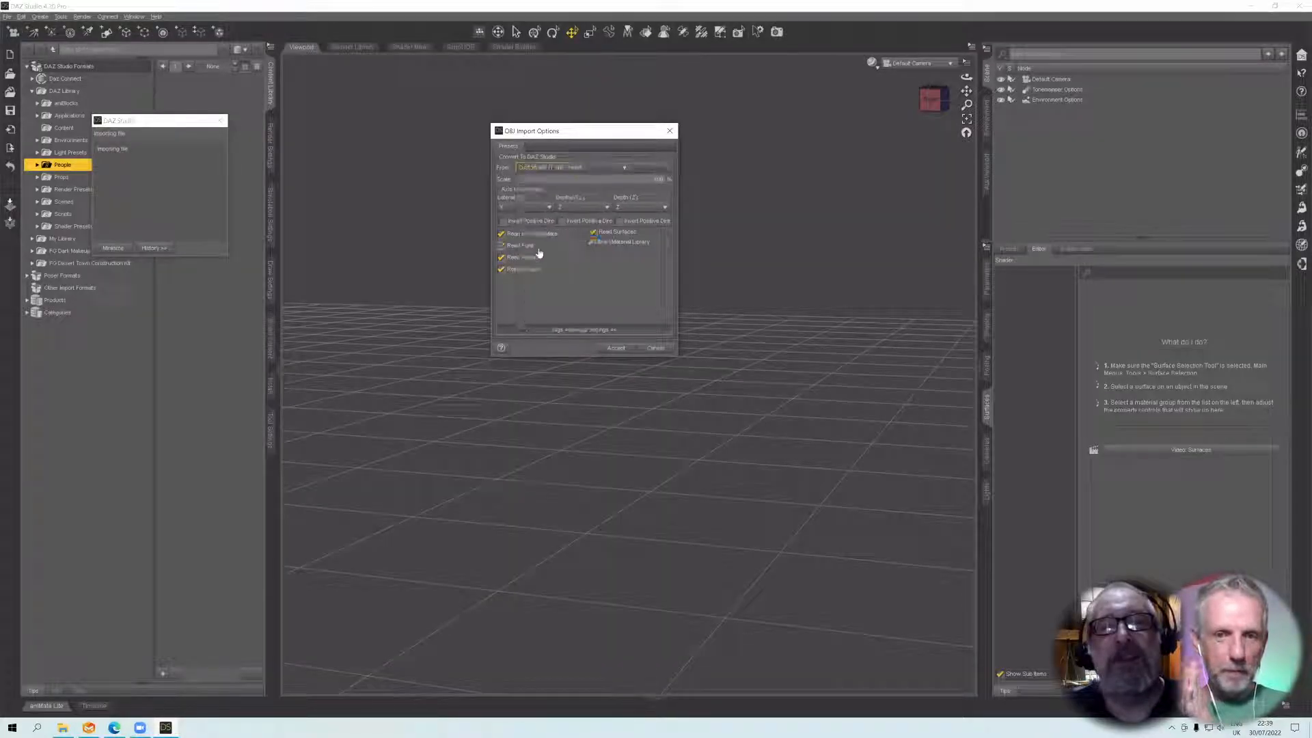
left_click(609, 348)
Inspect the imported NecklaceDemoThick object, delete it from the scene, and switch back to Marvelous Designer
scroll(609, 357, "down", 10)
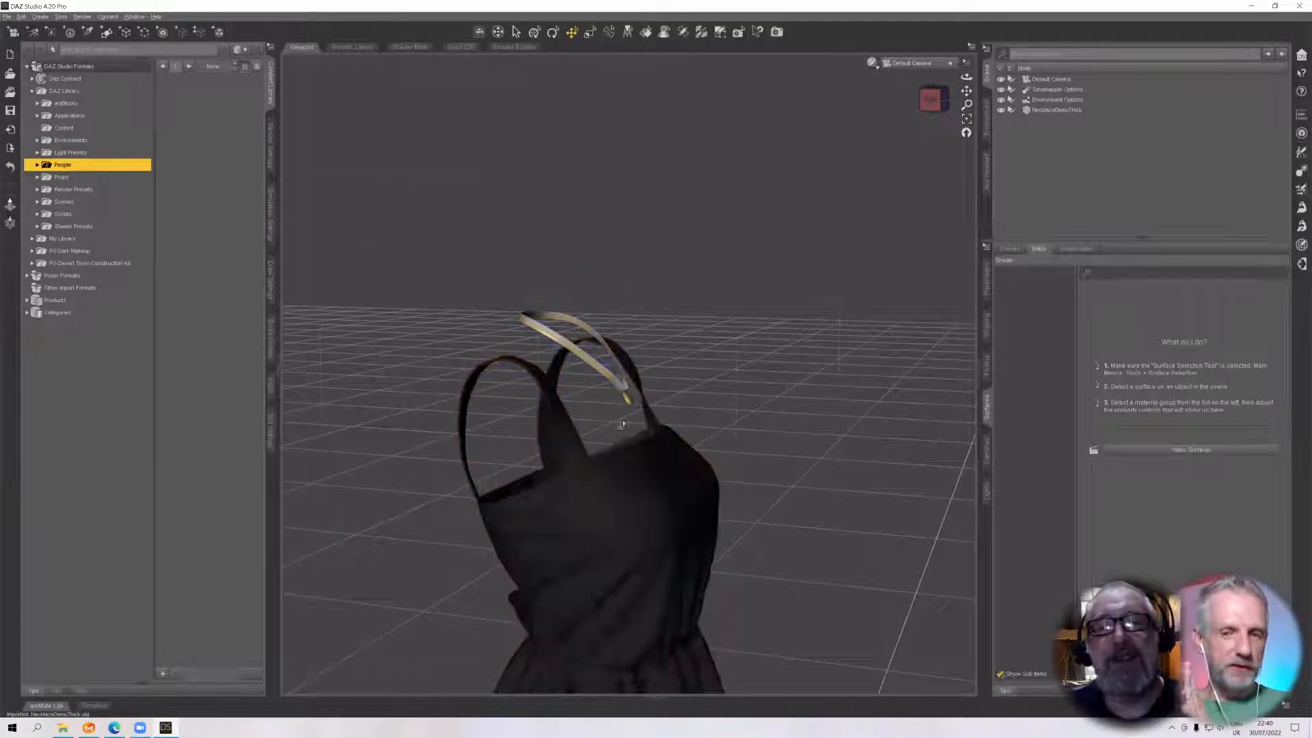
left_click(617, 462)
right_click(710, 467)
left_click(740, 346)
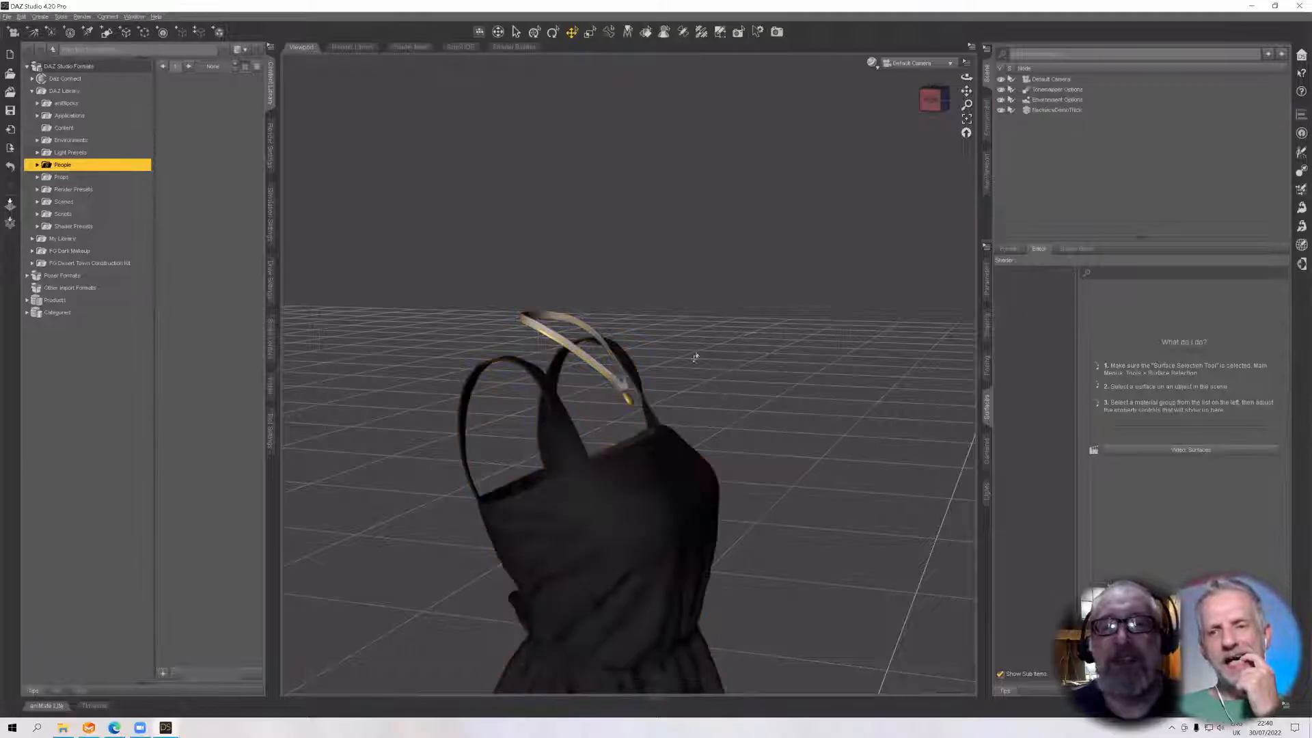
left_click(611, 388)
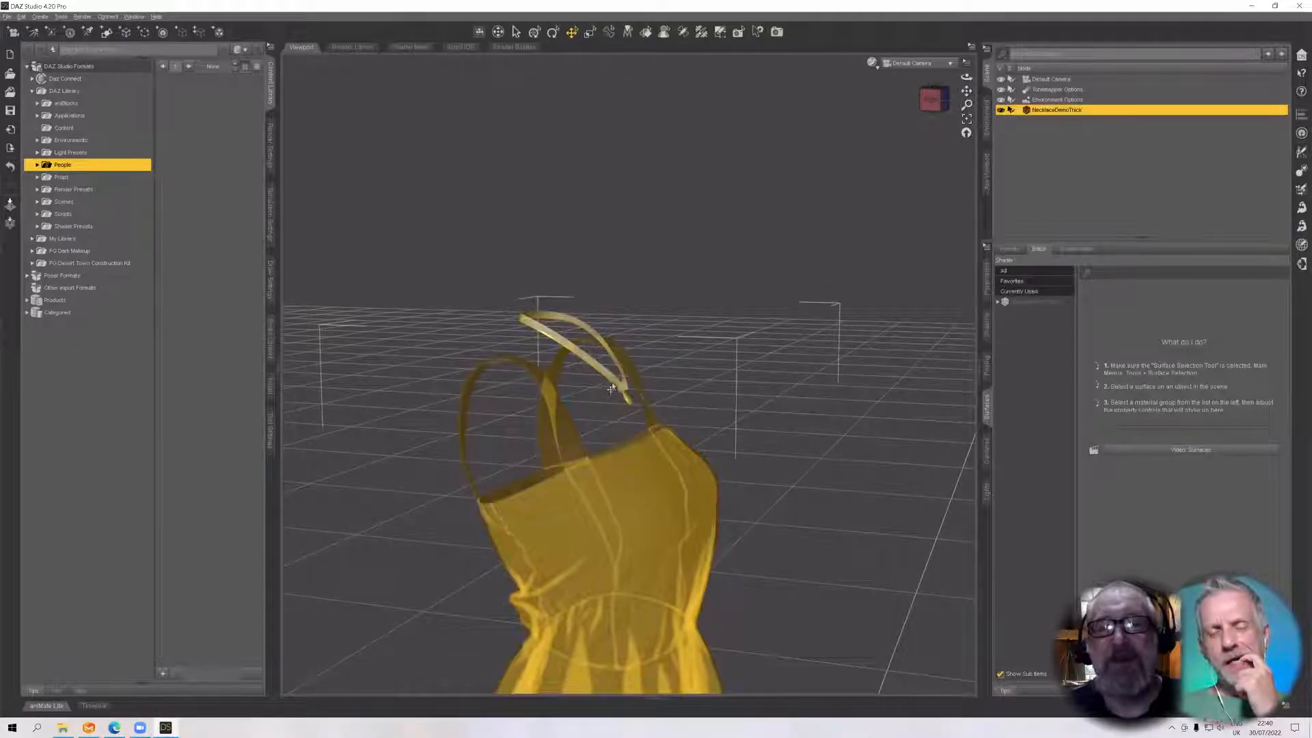
key("Delete")
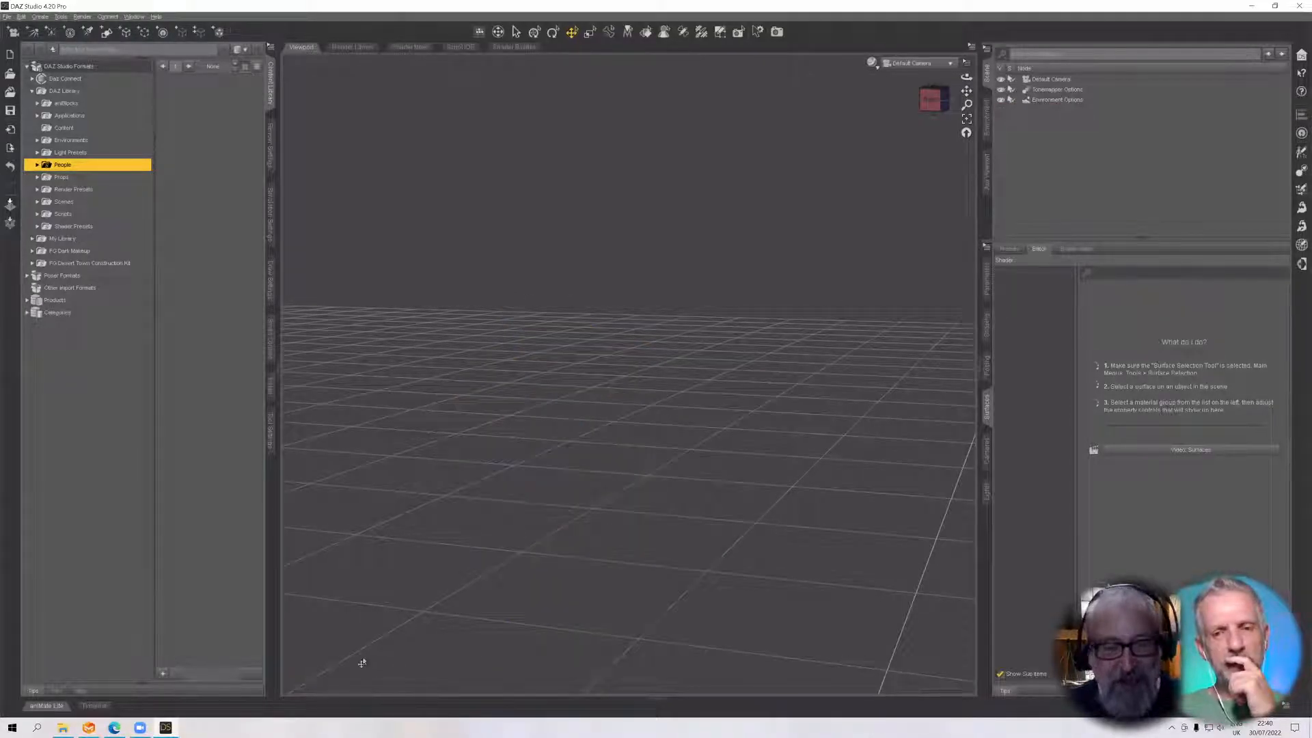
left_click(87, 729)
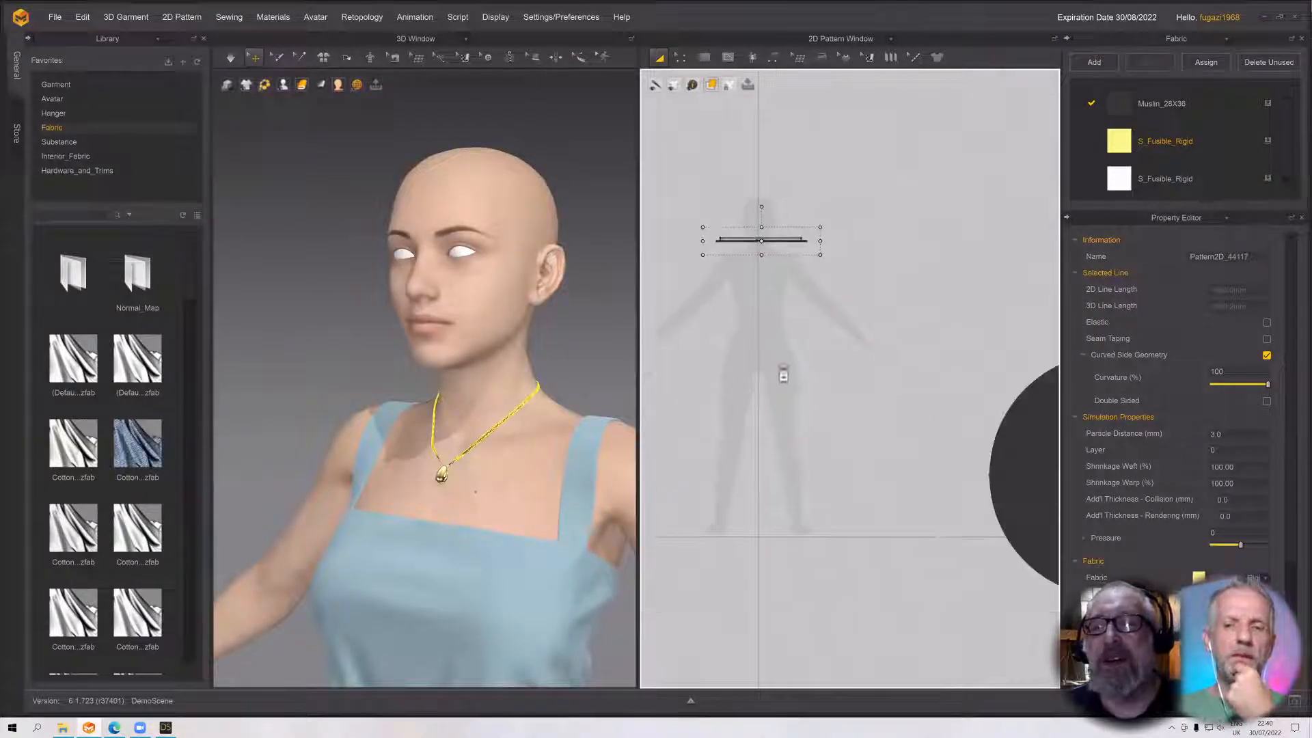
Select all the dress patterns in the 2D pattern area and display the avatar as a monochrome surface
scroll(758, 352, "down", 5)
middle_click_drag(752, 337, 667, 401)
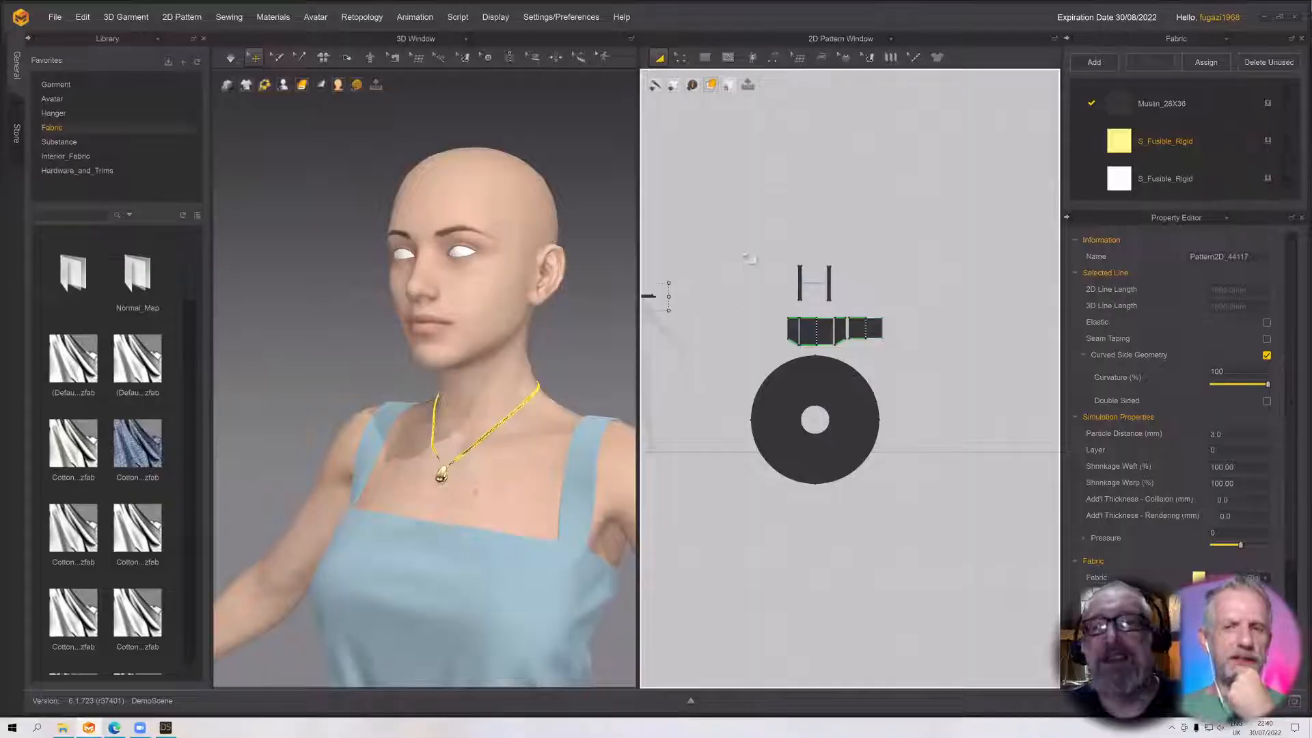
left_click(746, 245)
left_click_drag(730, 215, 921, 507)
left_click(337, 84)
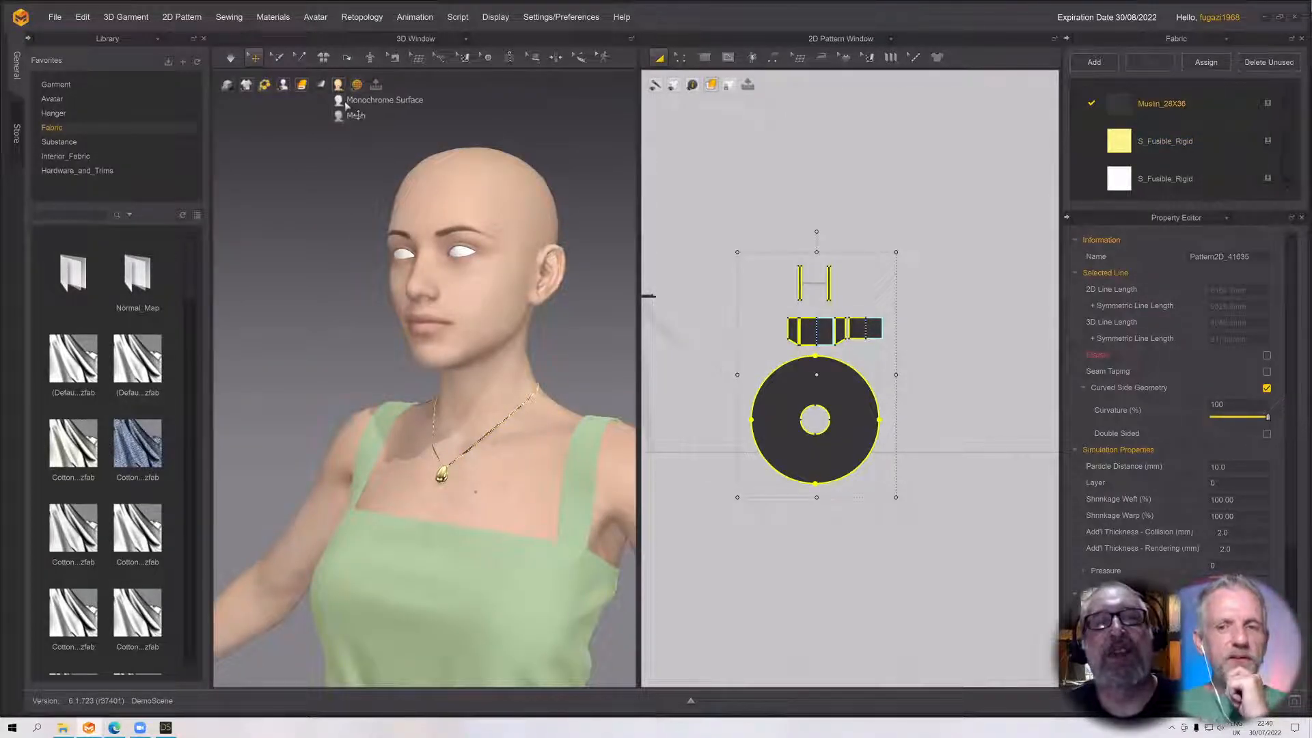
left_click(347, 103)
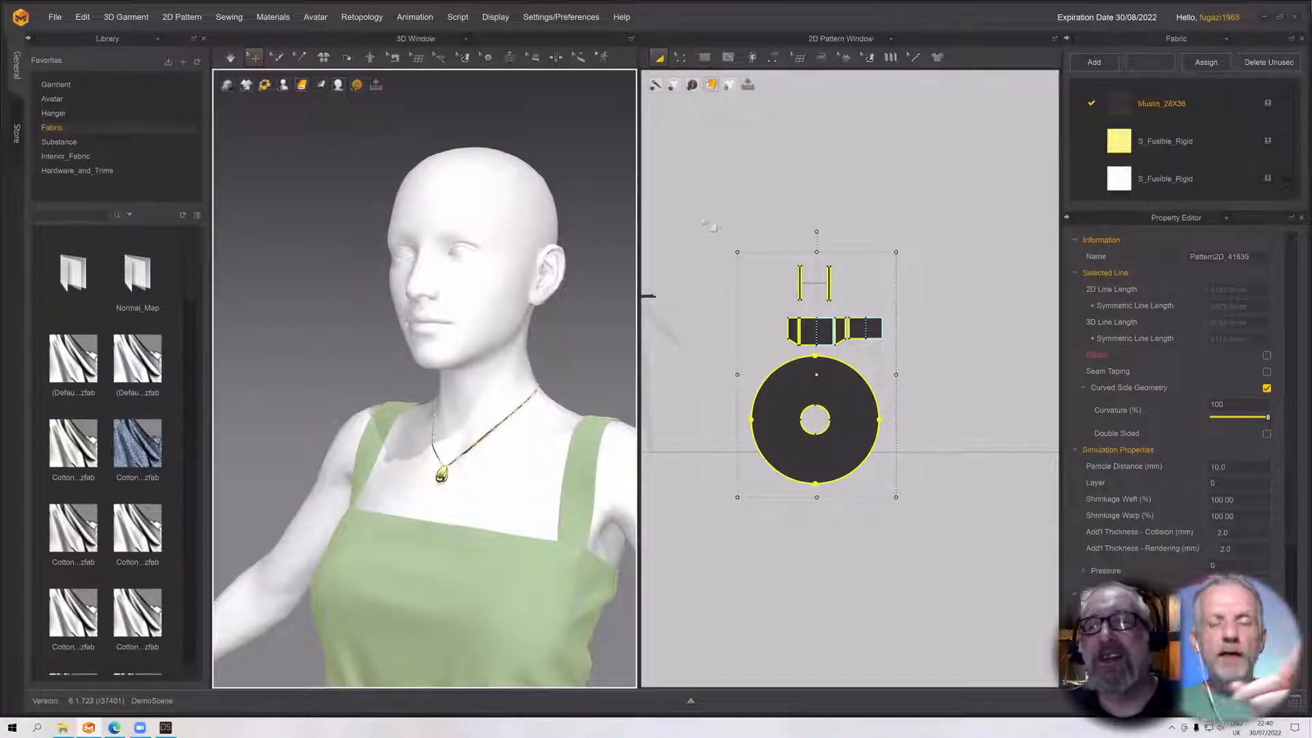
left_click(720, 219)
left_click_drag(715, 214, 970, 529)
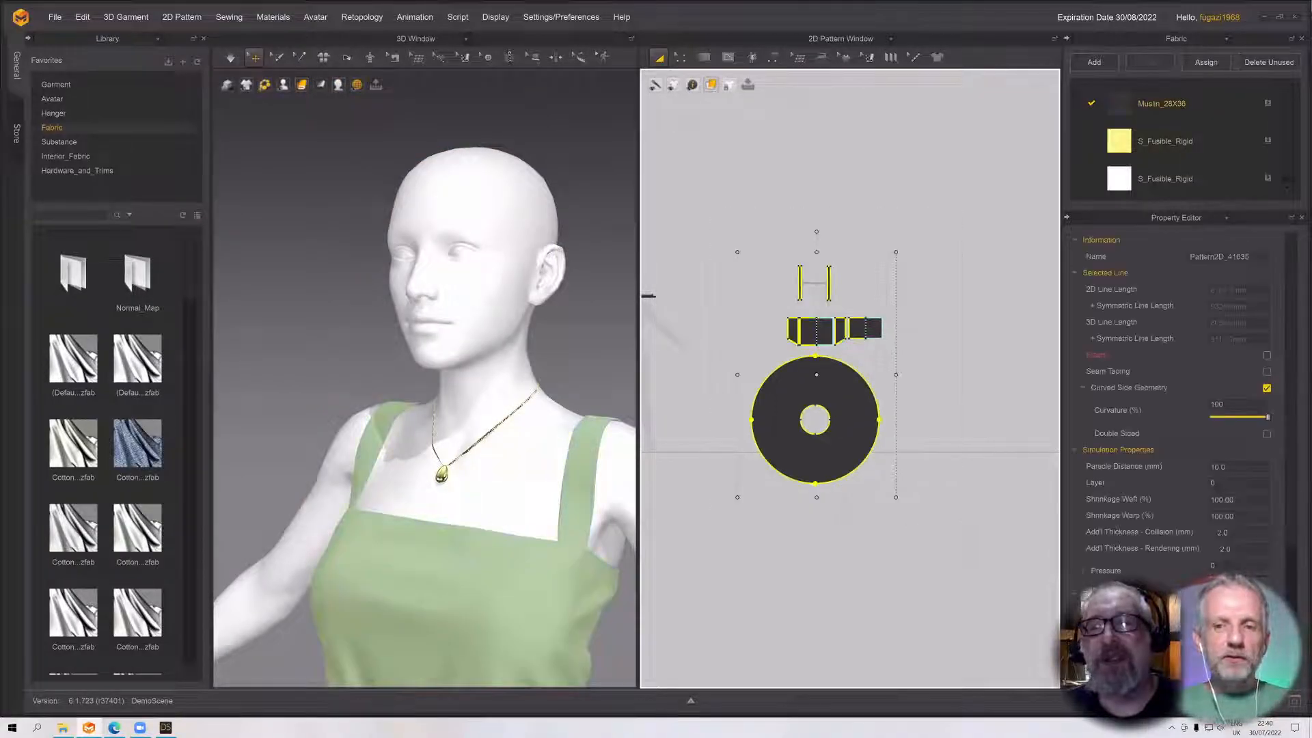
Examine the necklace patterns on the avatar silhouette and their placement relative to the selected dress patterns
scroll(751, 408, "down", 2)
scroll(750, 407, "up", 8)
middle_click_drag(721, 405, 933, 364)
scroll(792, 257, "up", 6)
middle_click_drag(792, 257, 863, 357)
middle_click_drag(828, 295, 657, 57)
scroll(849, 270, "down", 2)
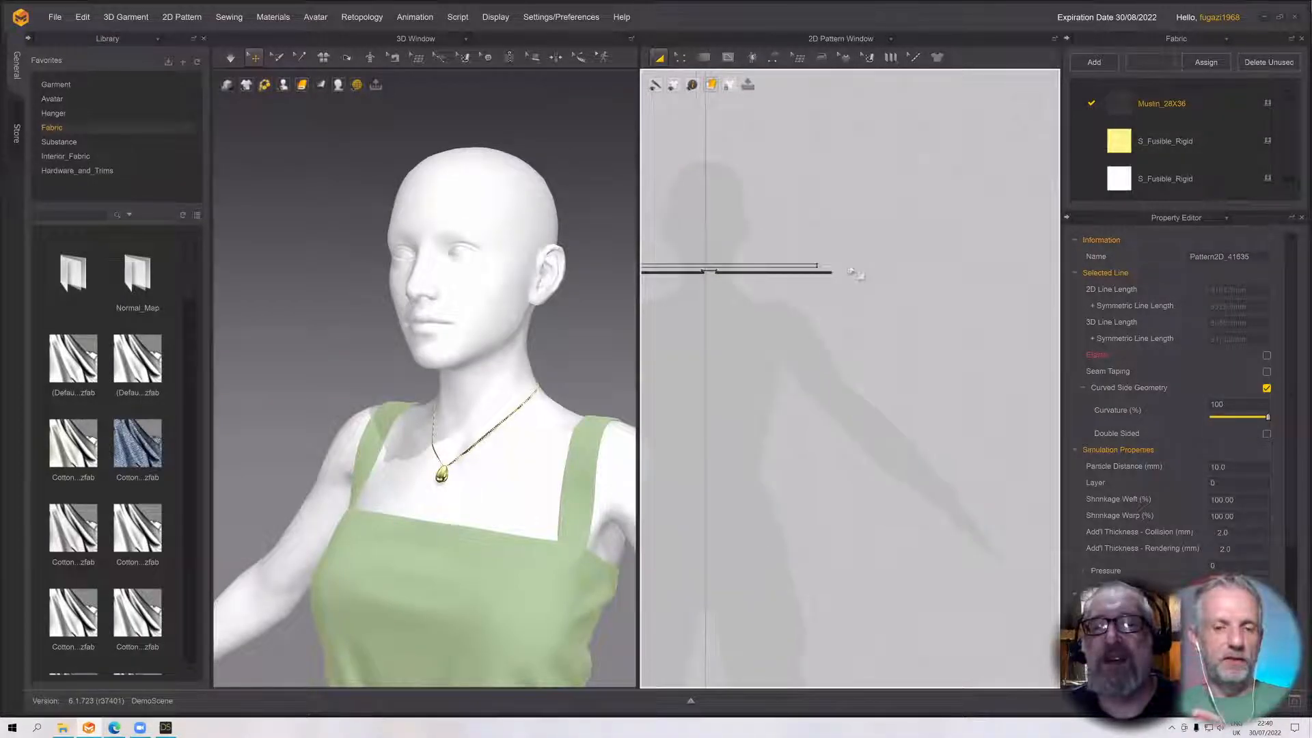
scroll(895, 319, "down", 2)
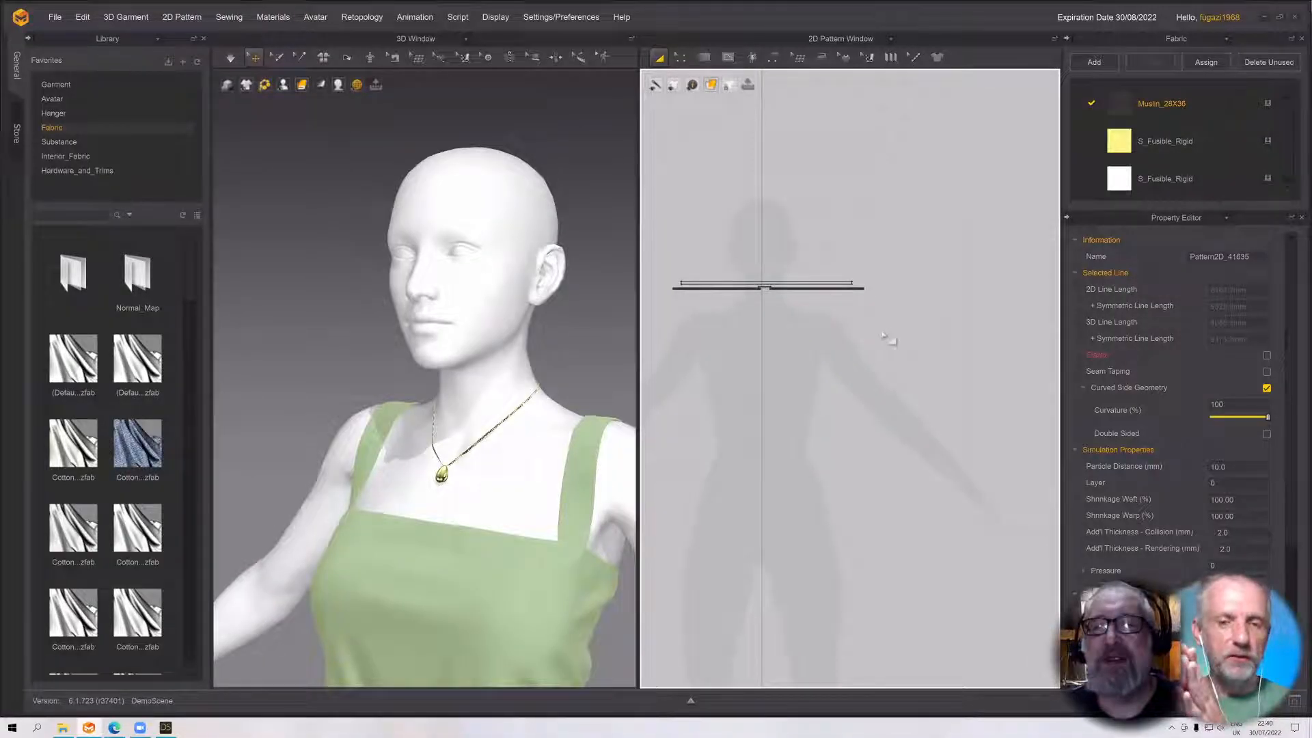
scroll(886, 337, "down", 3)
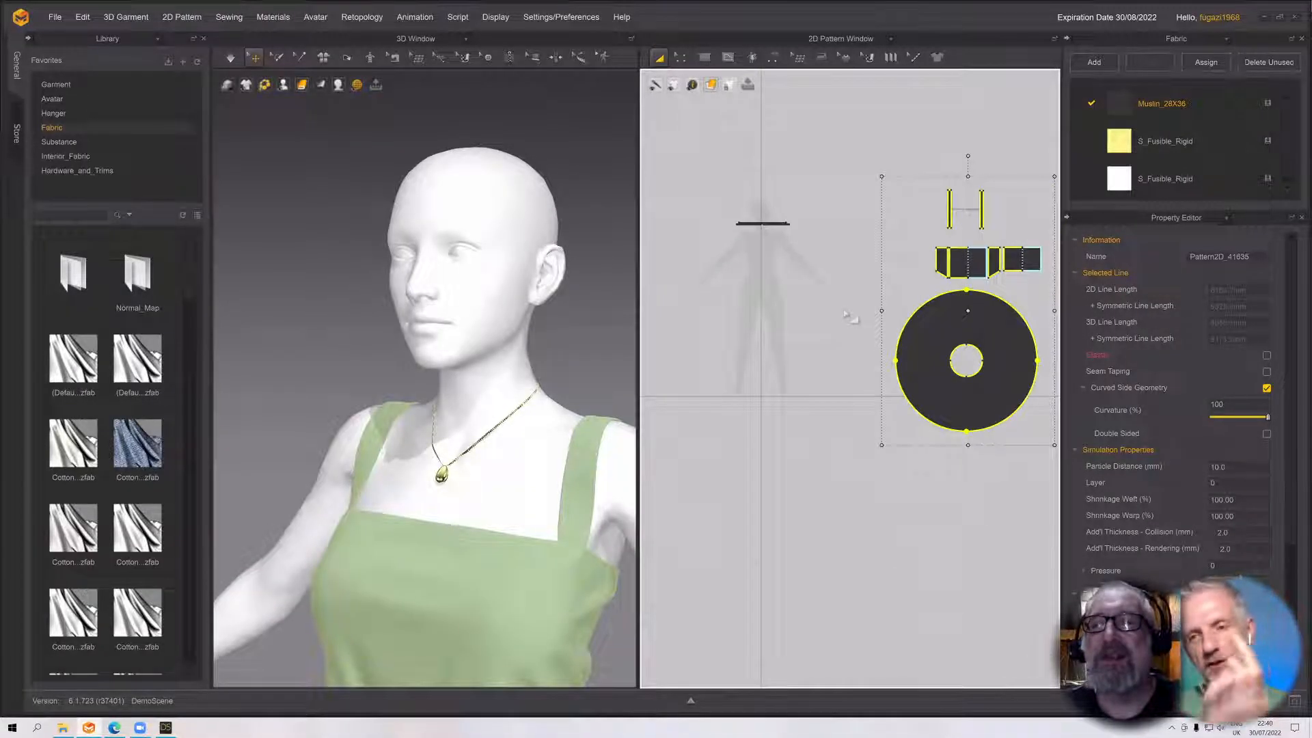
Export the selected dress patterns as Dress.obj in the jewels folder, as a single thick object with unified UV coordinates
left_click(53, 17)
mouse_move(102, 153)
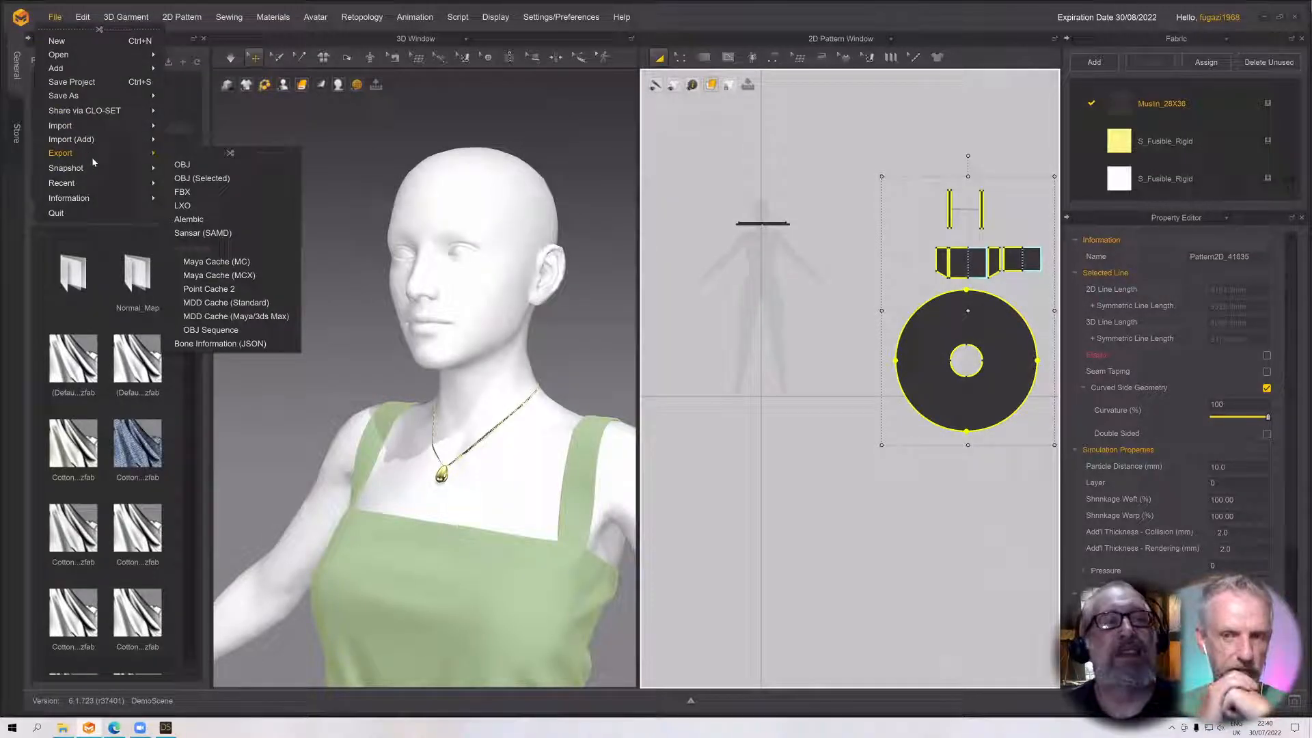
left_click(205, 179)
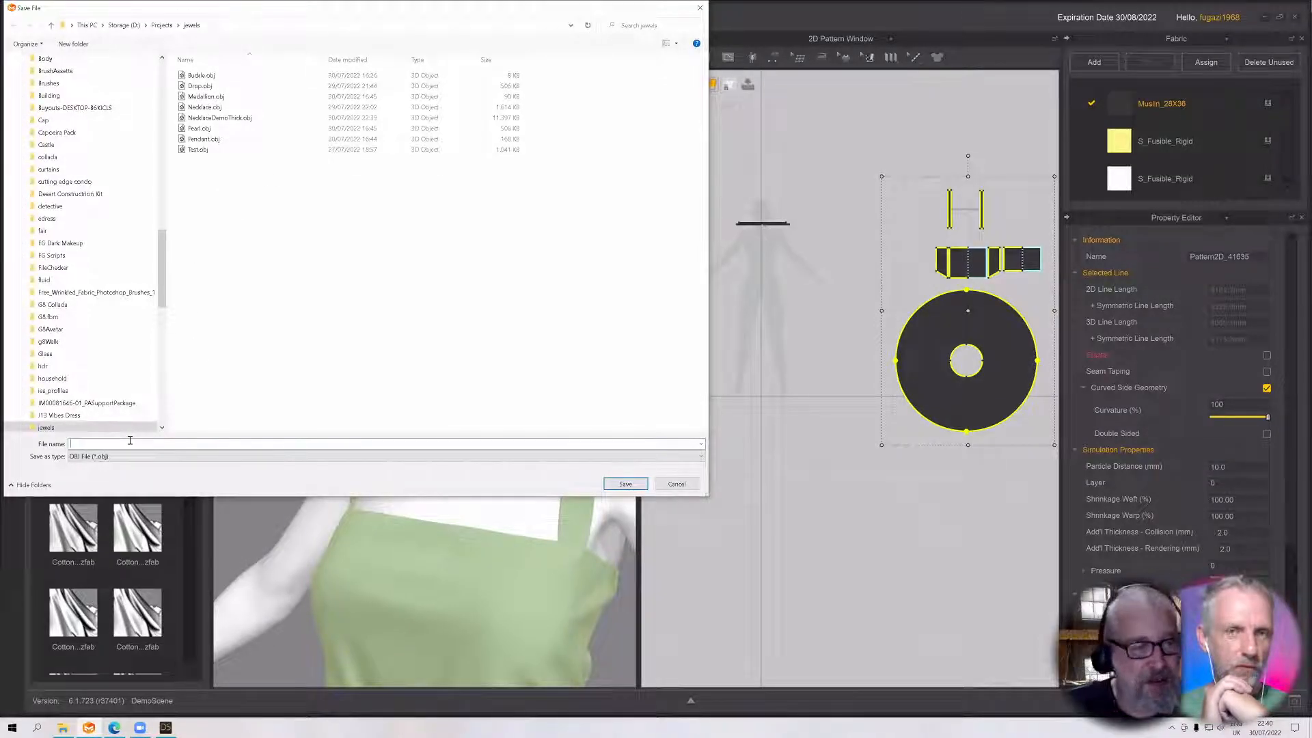
type("Dres")
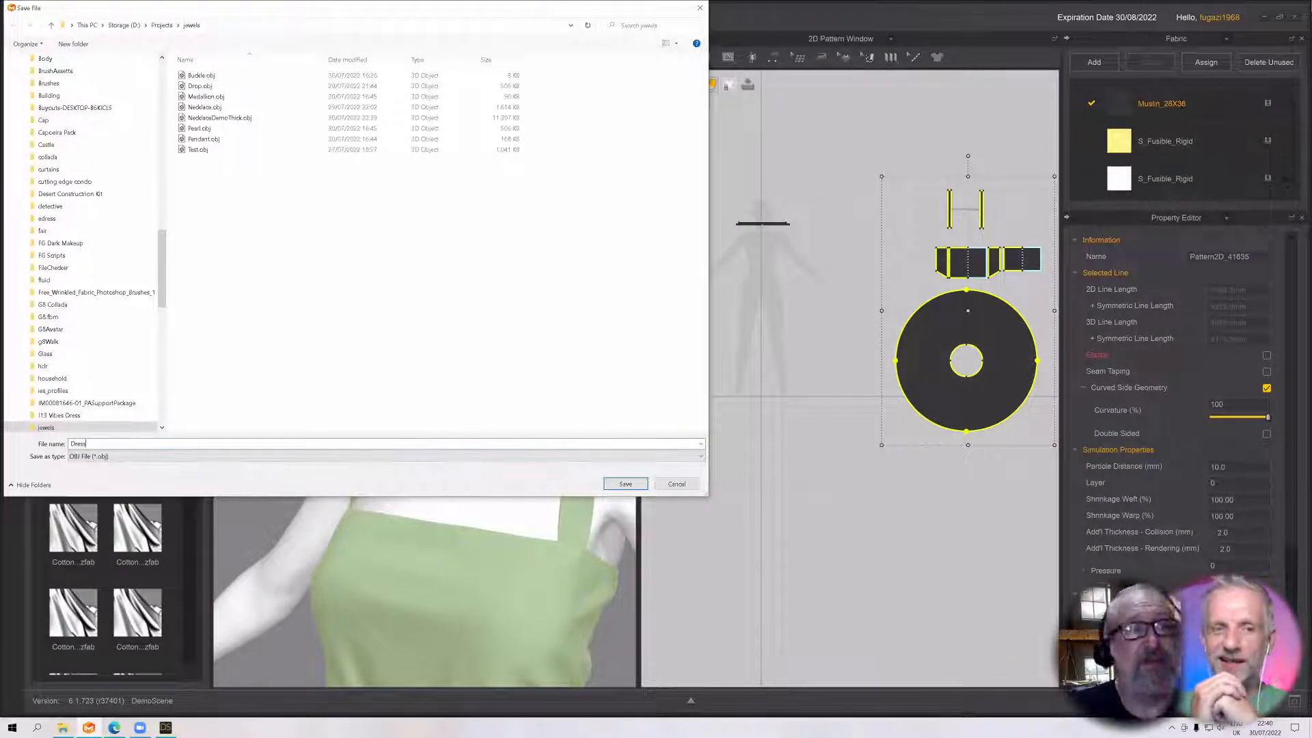
type("s")
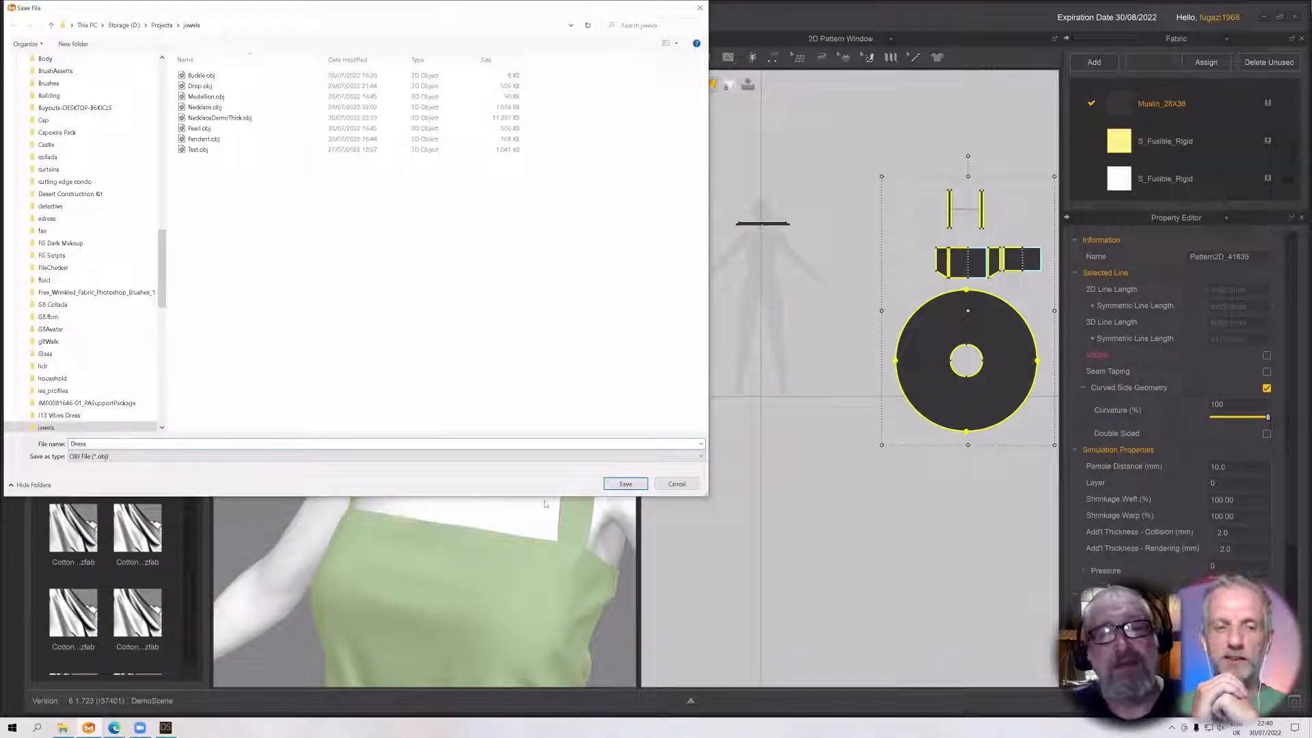
left_click(618, 484)
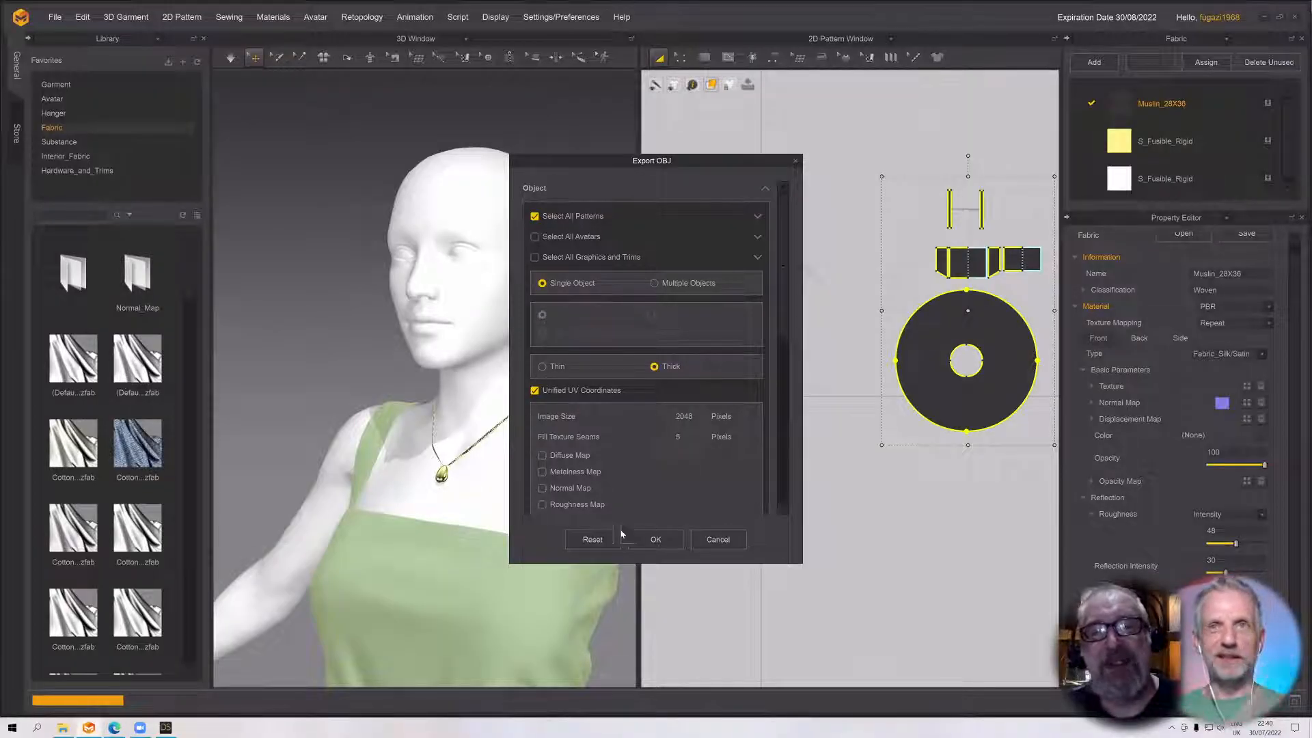
left_click(652, 541)
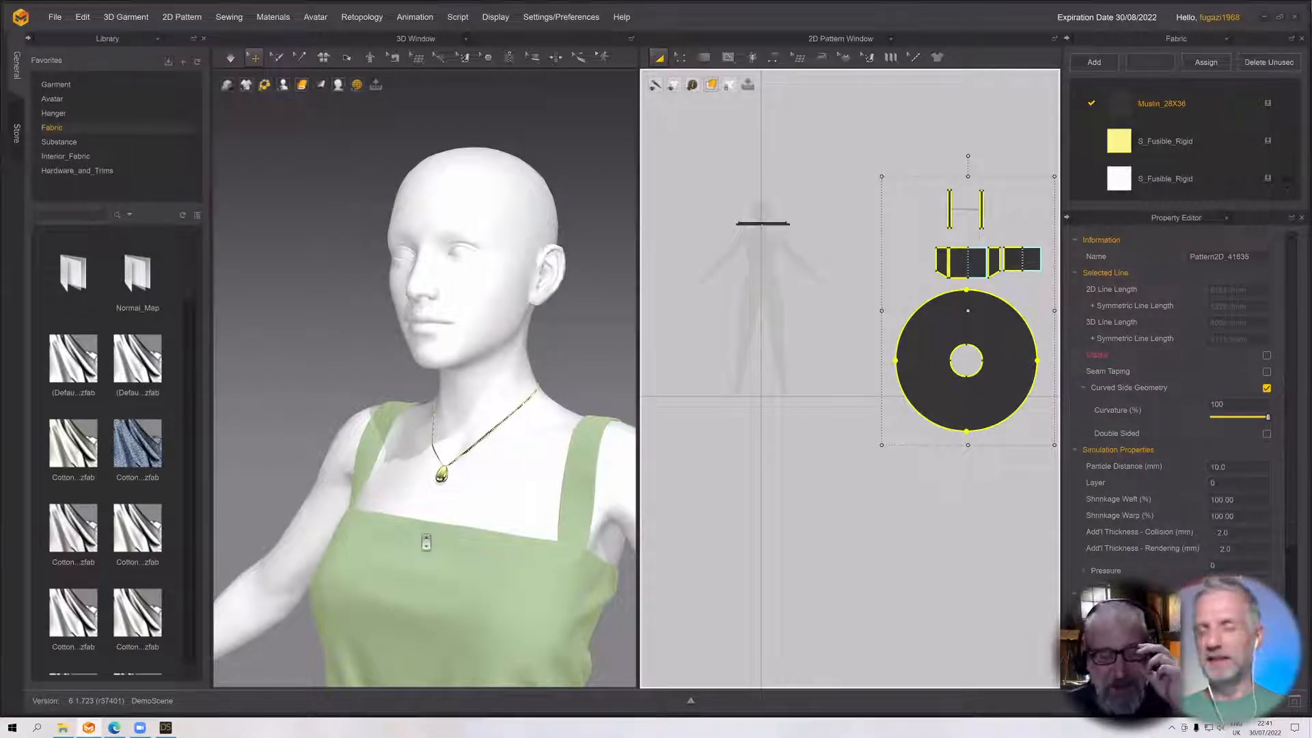
Switch to DAZ Studio and import Dress.obj from the jewels folder with the current OBJ import options
right_click_drag(421, 534, 469, 507)
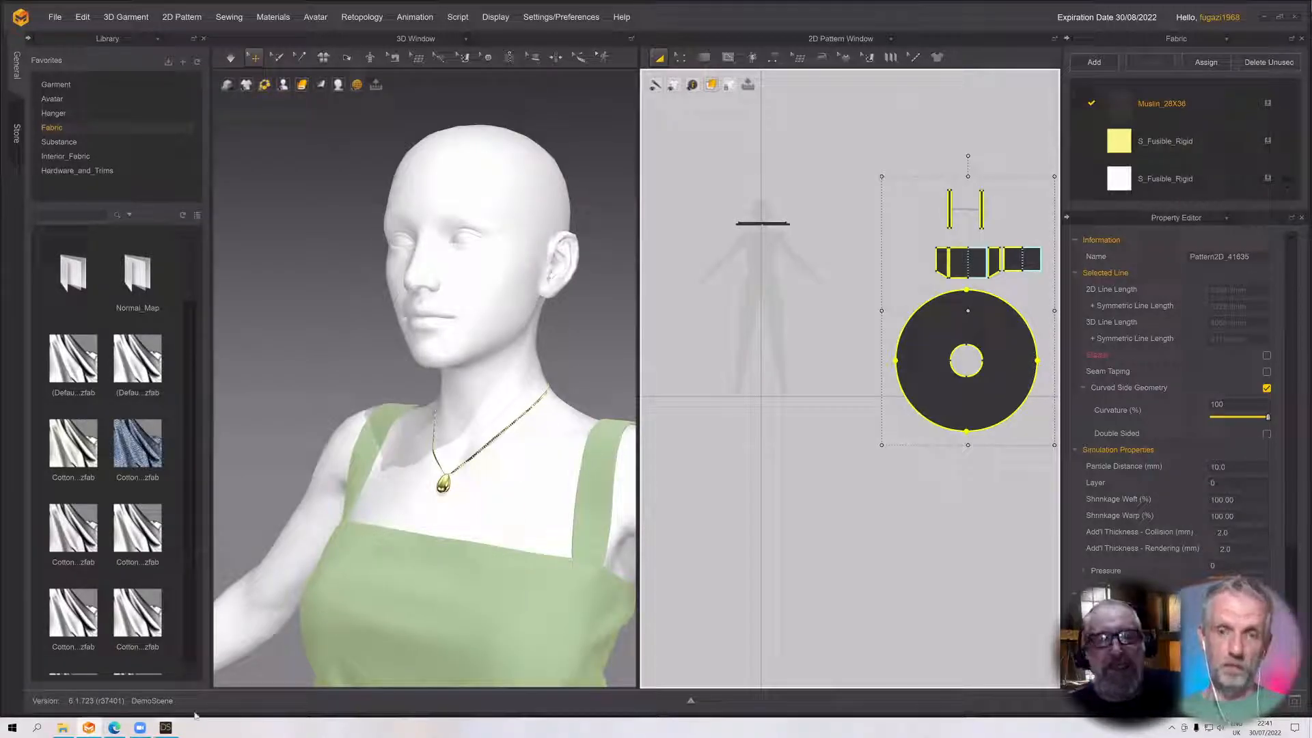
left_click(168, 728)
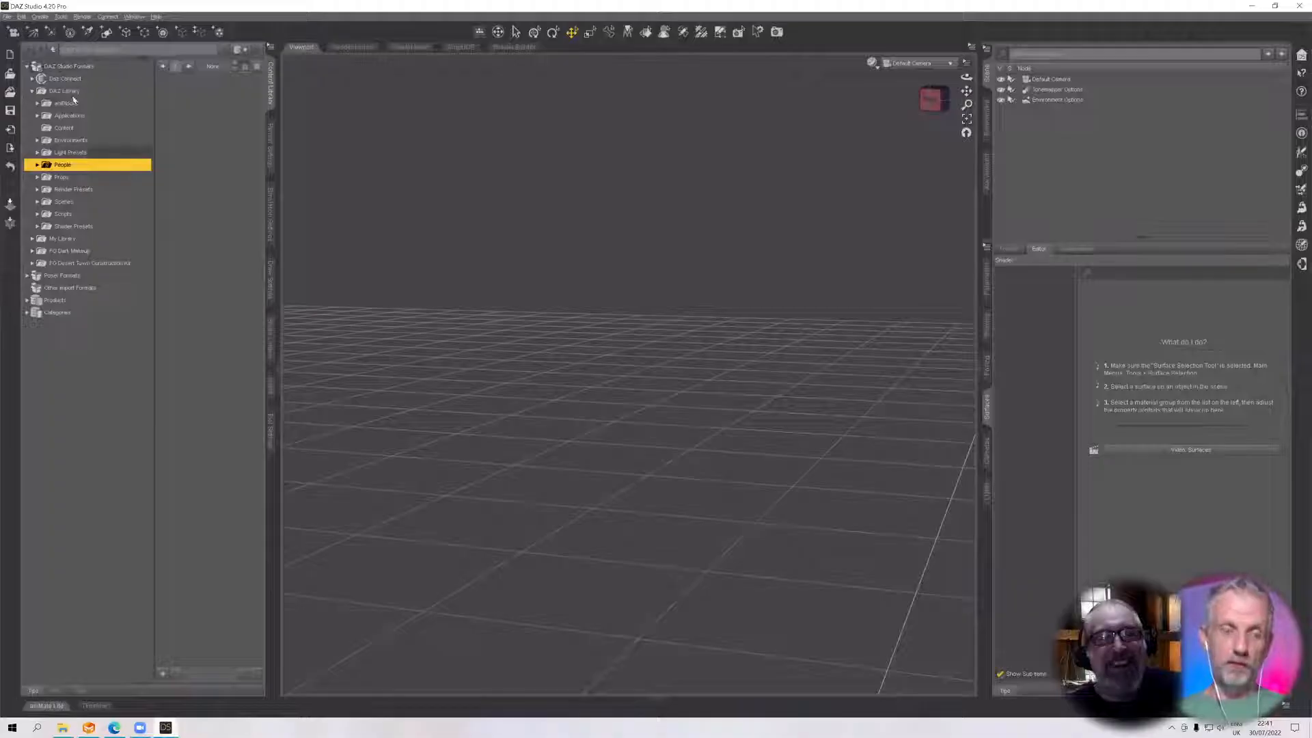
left_click(7, 16)
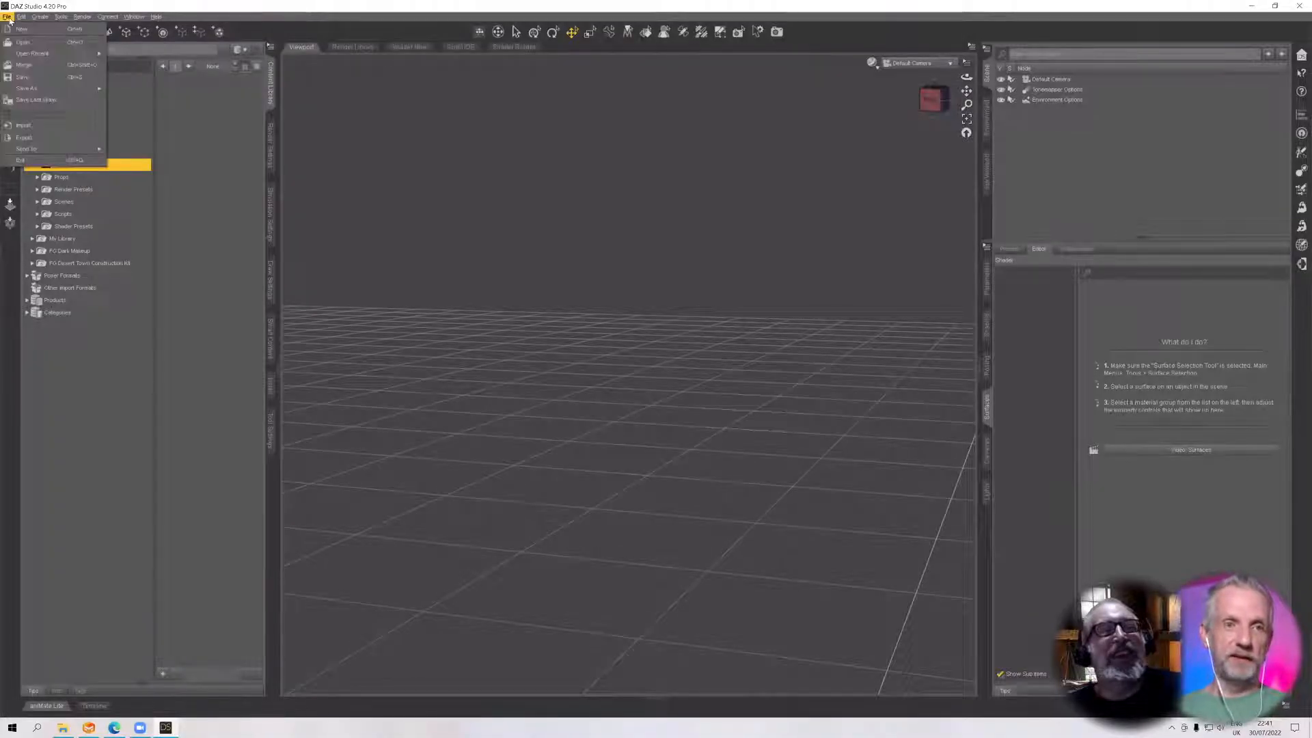
left_click(52, 125)
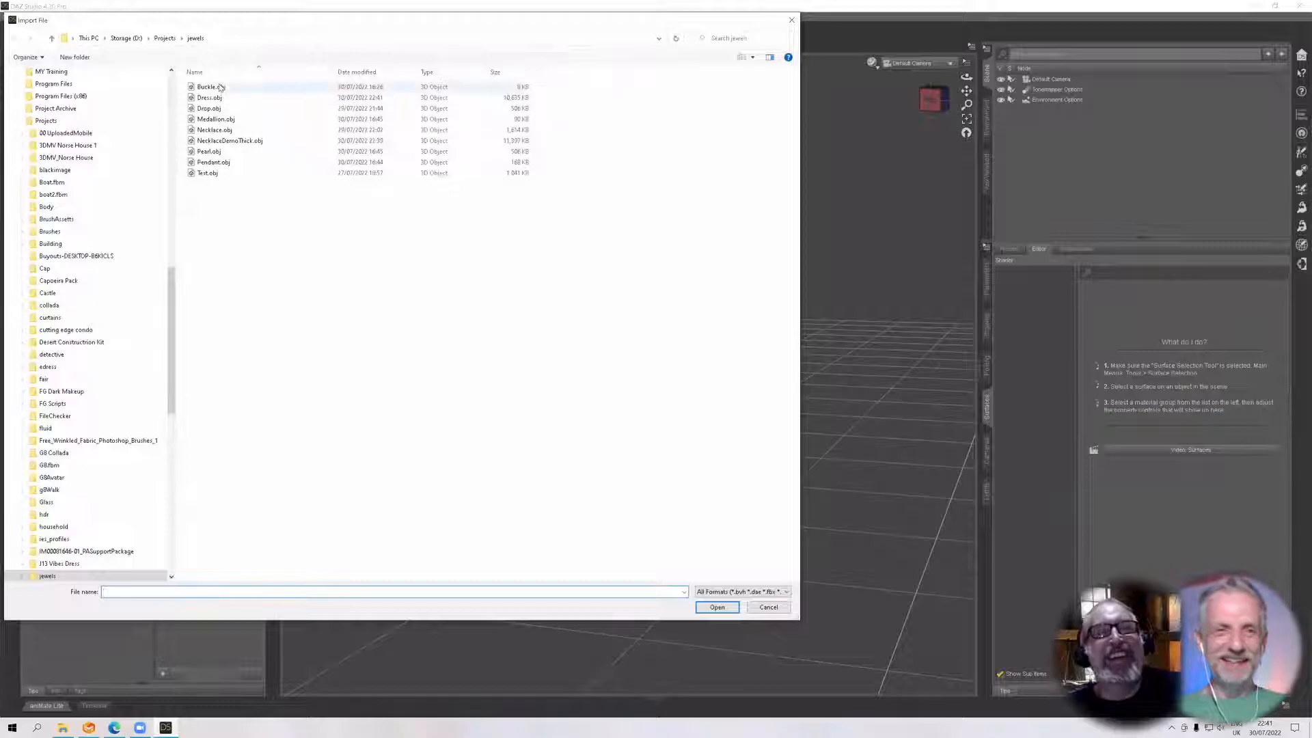
double_click(208, 97)
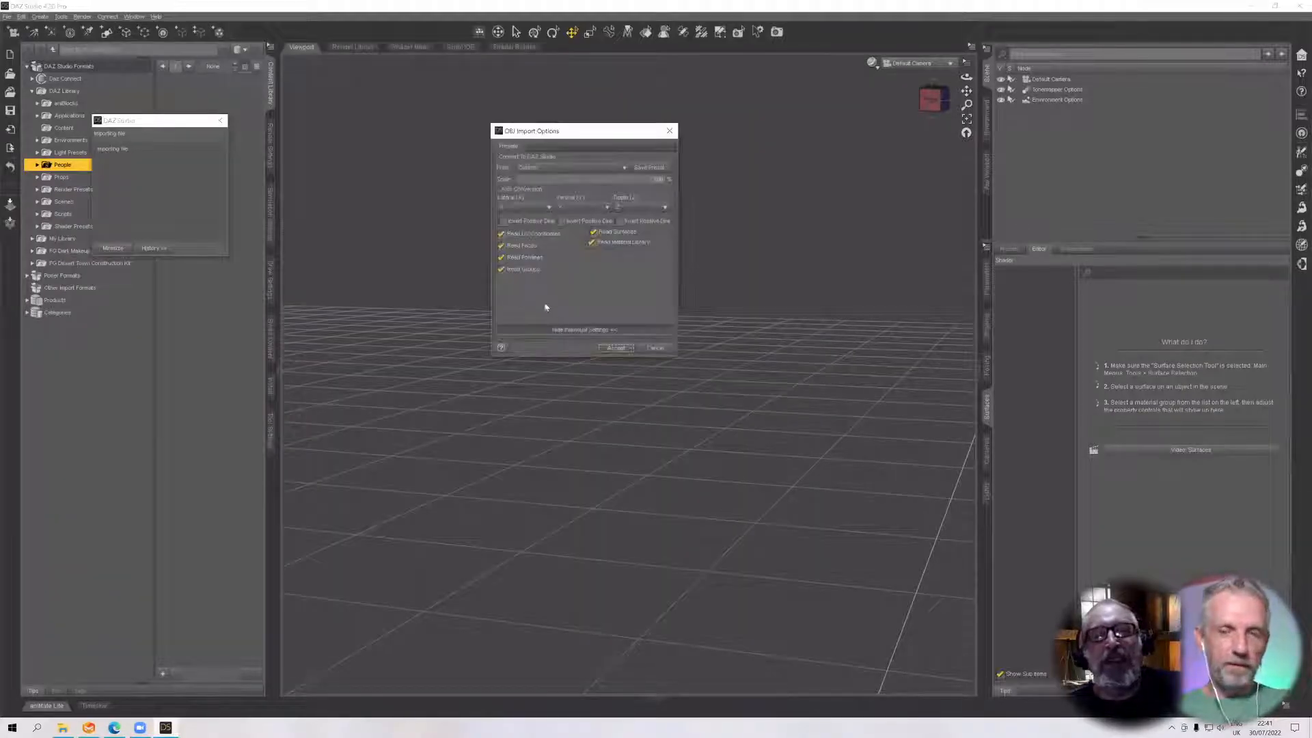
left_click(615, 350)
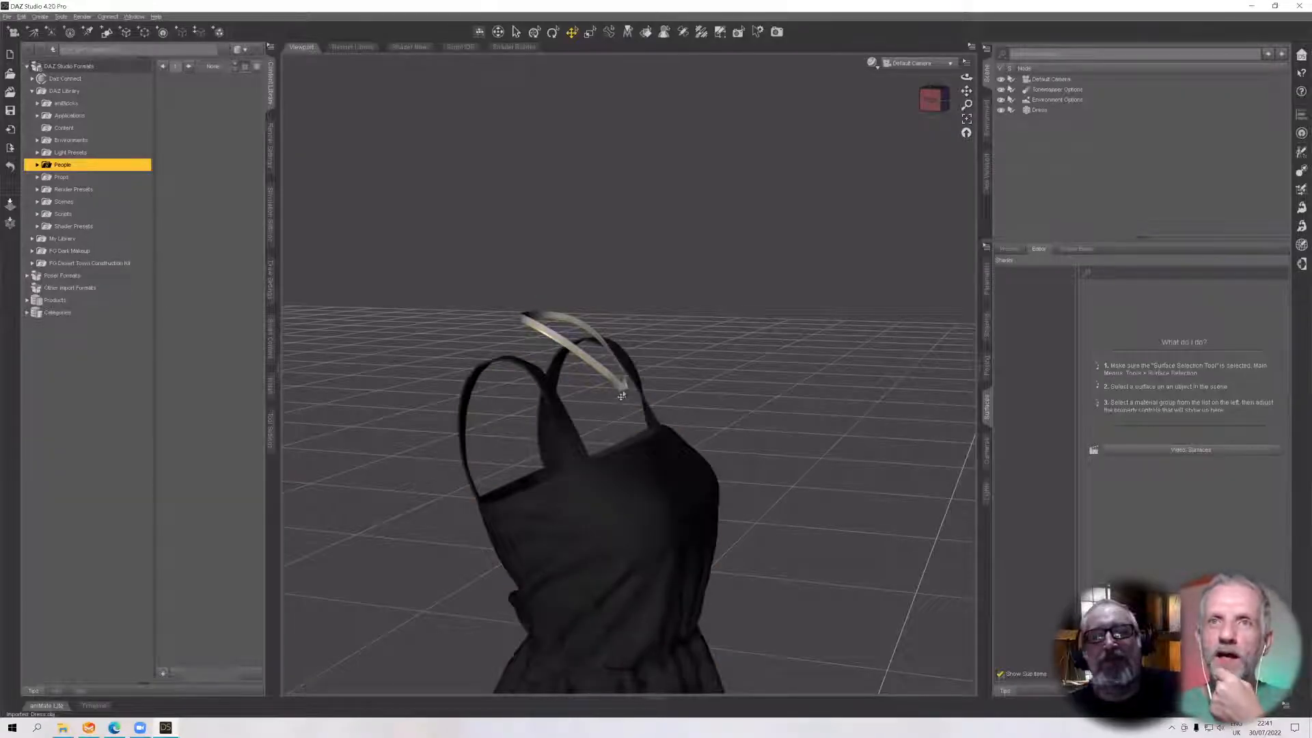
Delete the imported Dress object from the scene and switch back to Marvelous Designer
left_click(621, 396)
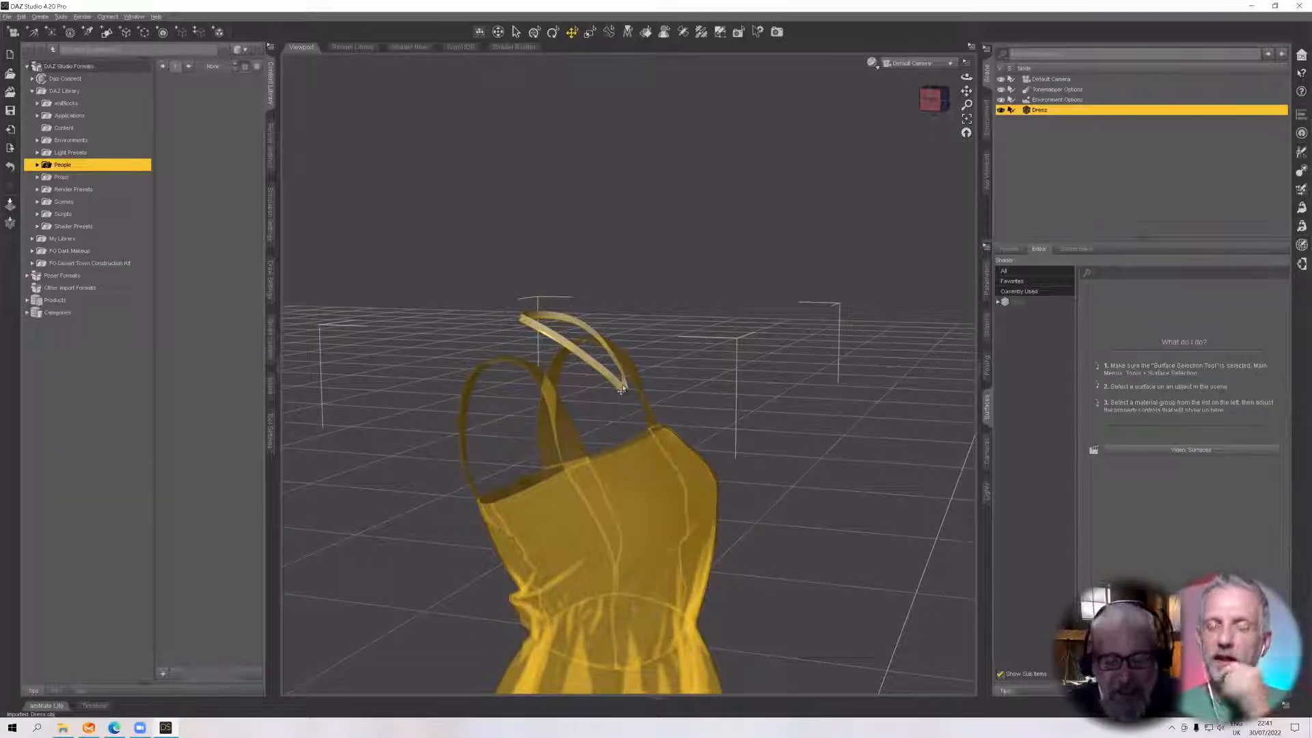
key("Delete")
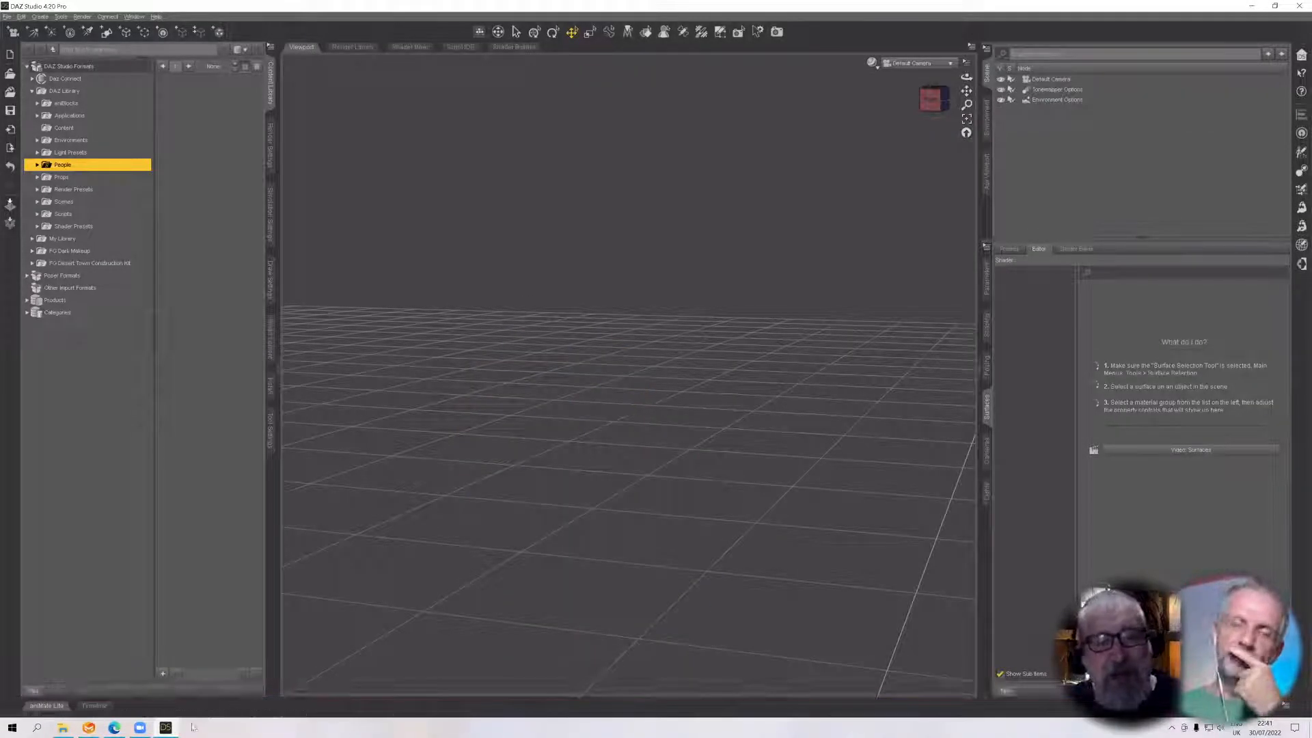
left_click(88, 728)
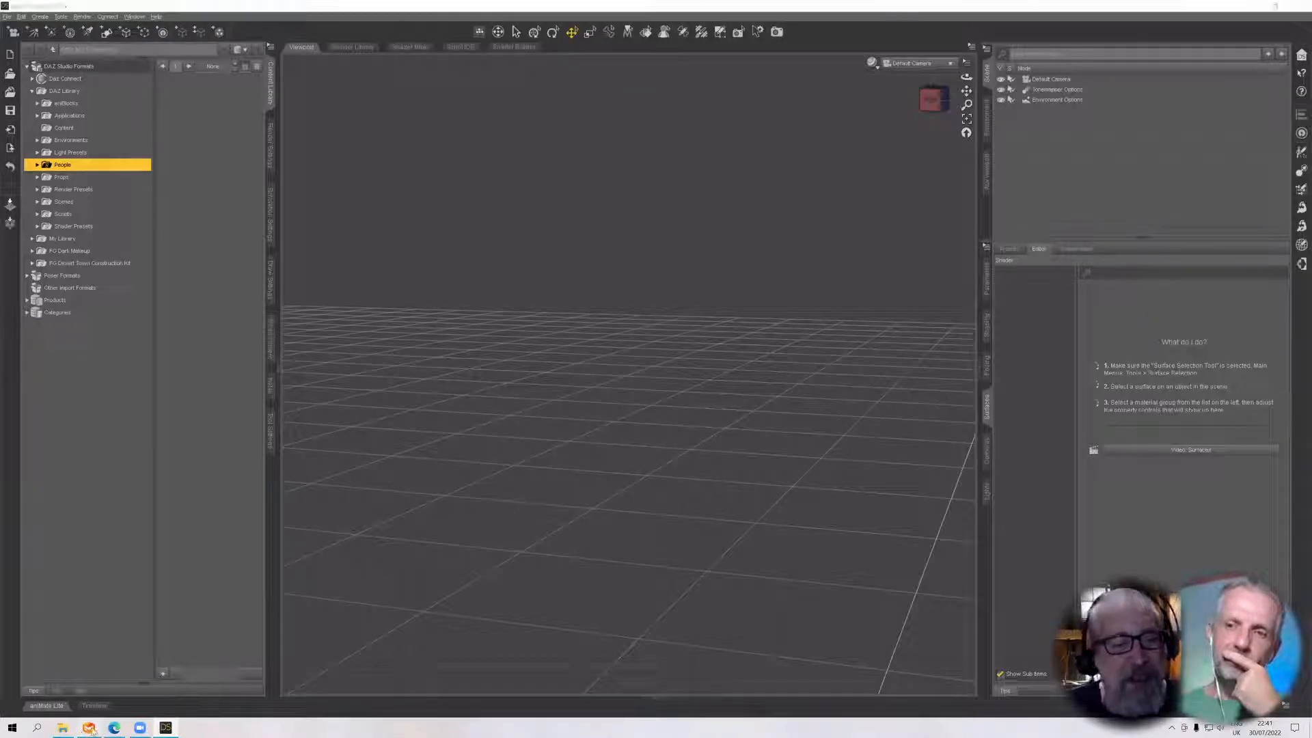
Delete all the dress patterns beside the avatar silhouette in the 2D pattern area
middle_click_drag(793, 402, 729, 401)
scroll(567, 413, "down", 2)
left_click_drag(785, 140, 1024, 487)
key("Delete")
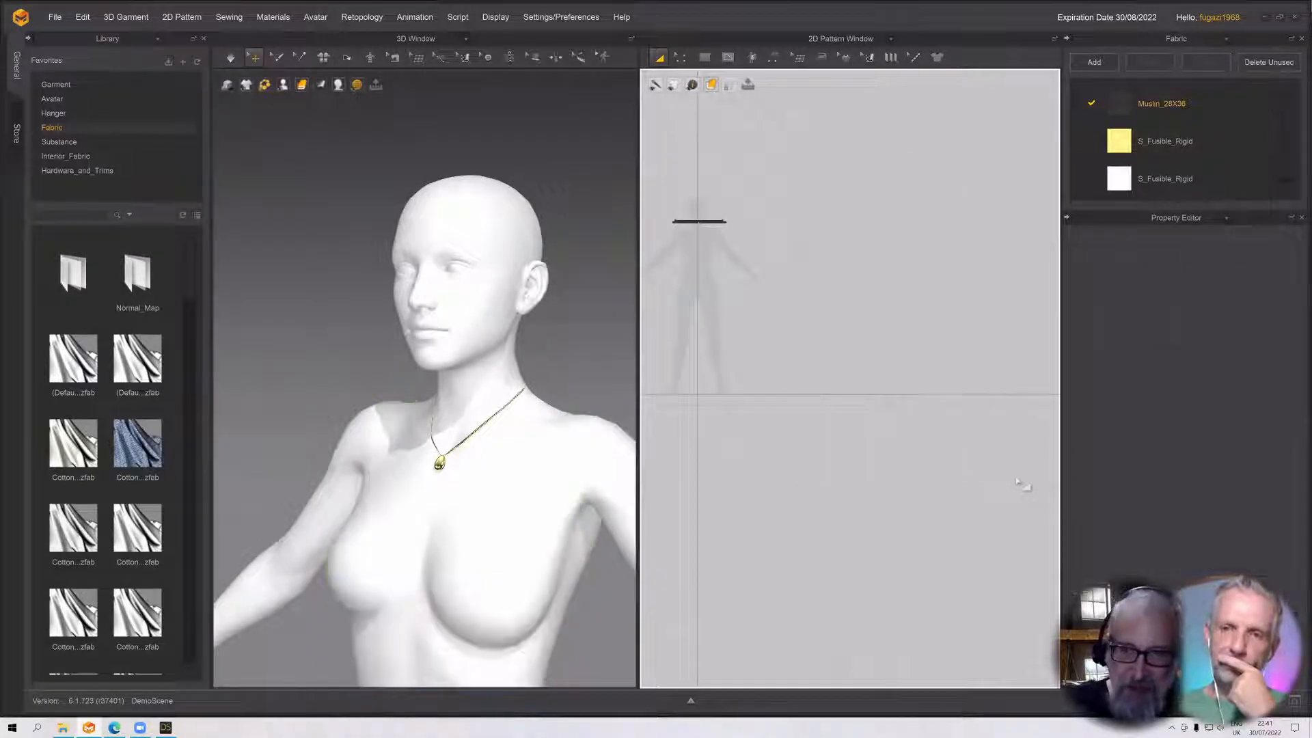
Delete the long white strip pattern lying just above the dark necklace strips at the avatar's neck
scroll(726, 302, "up", 5)
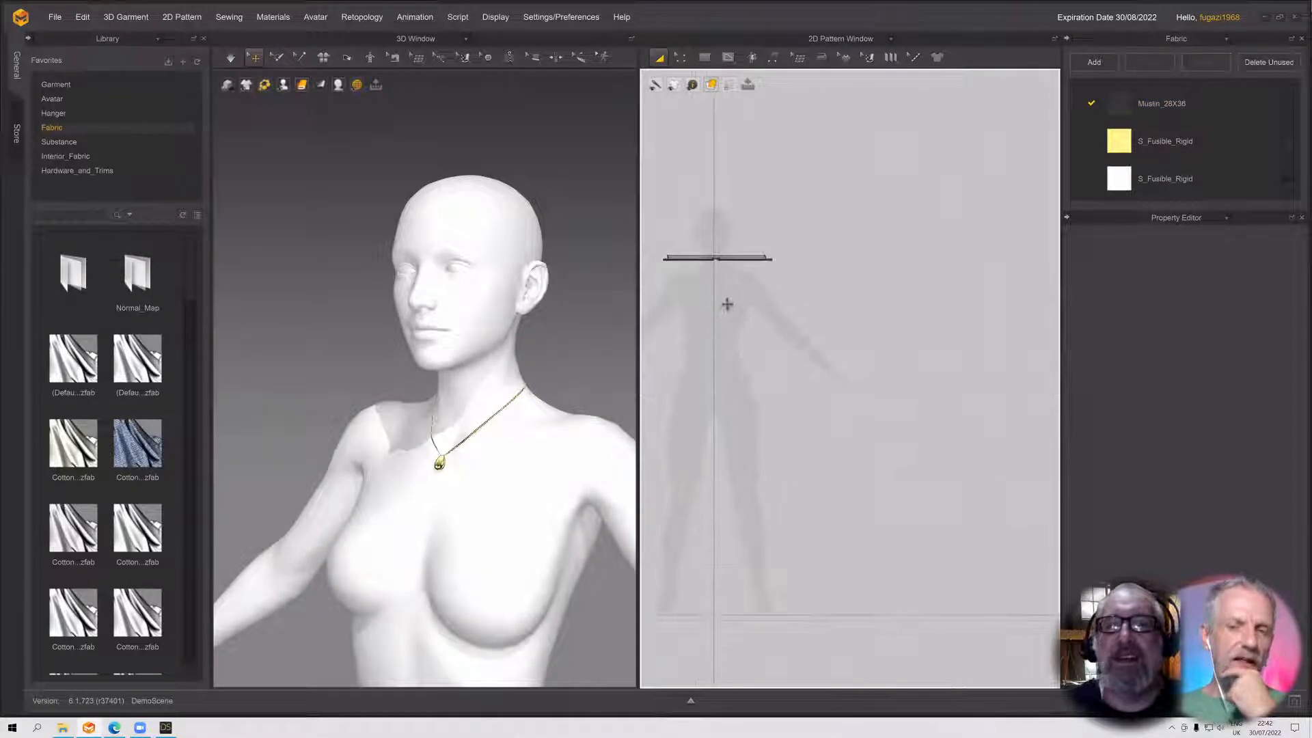
middle_click_drag(810, 318, 894, 254)
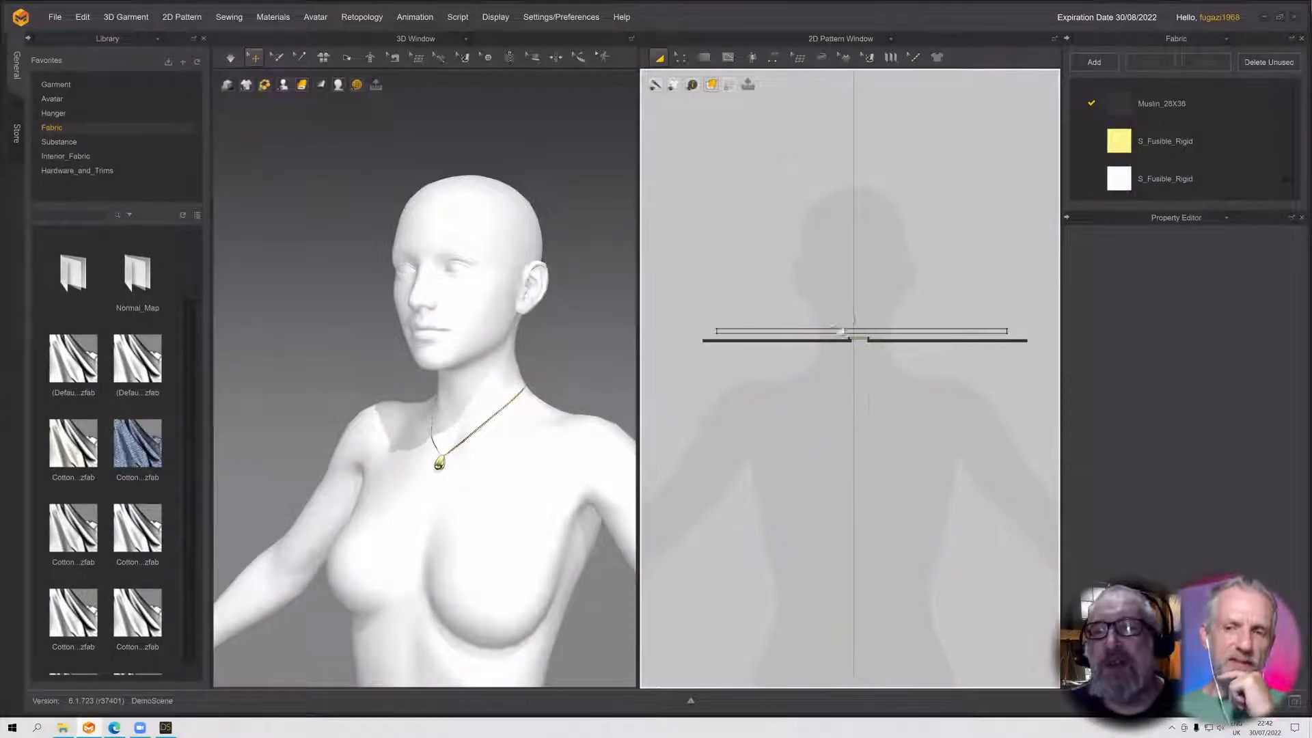
left_click(820, 333)
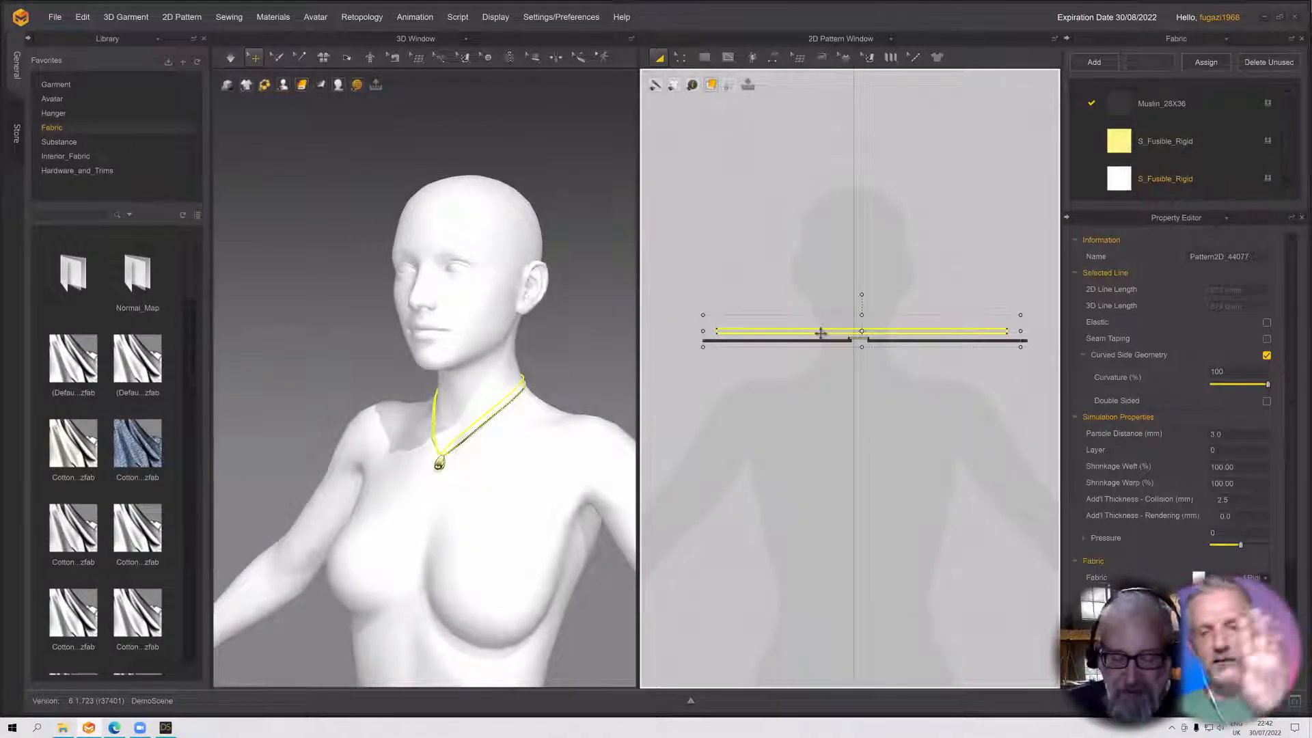
key("Delete")
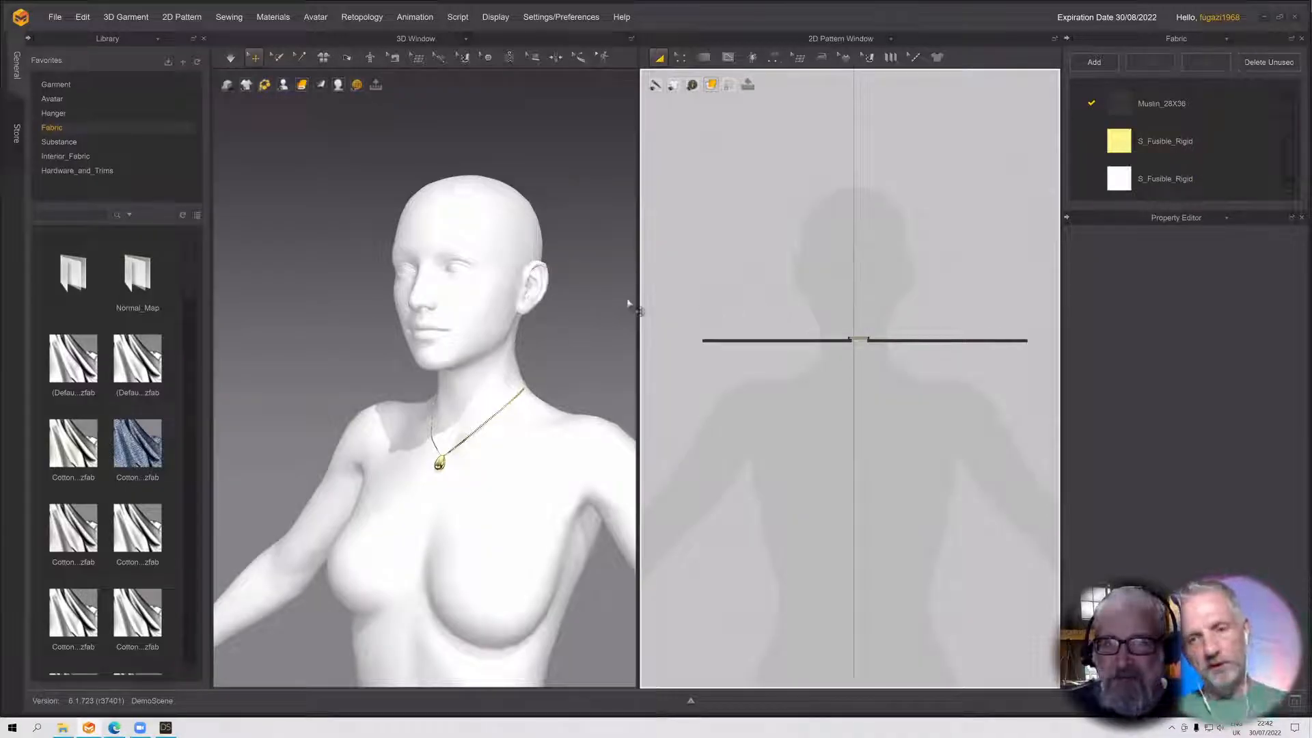
Select the remaining necklace patterns and start a selected-OBJ export that overwrites NecklaceDemoThick.obj in the jewels folder
left_click_drag(662, 298, 1028, 374)
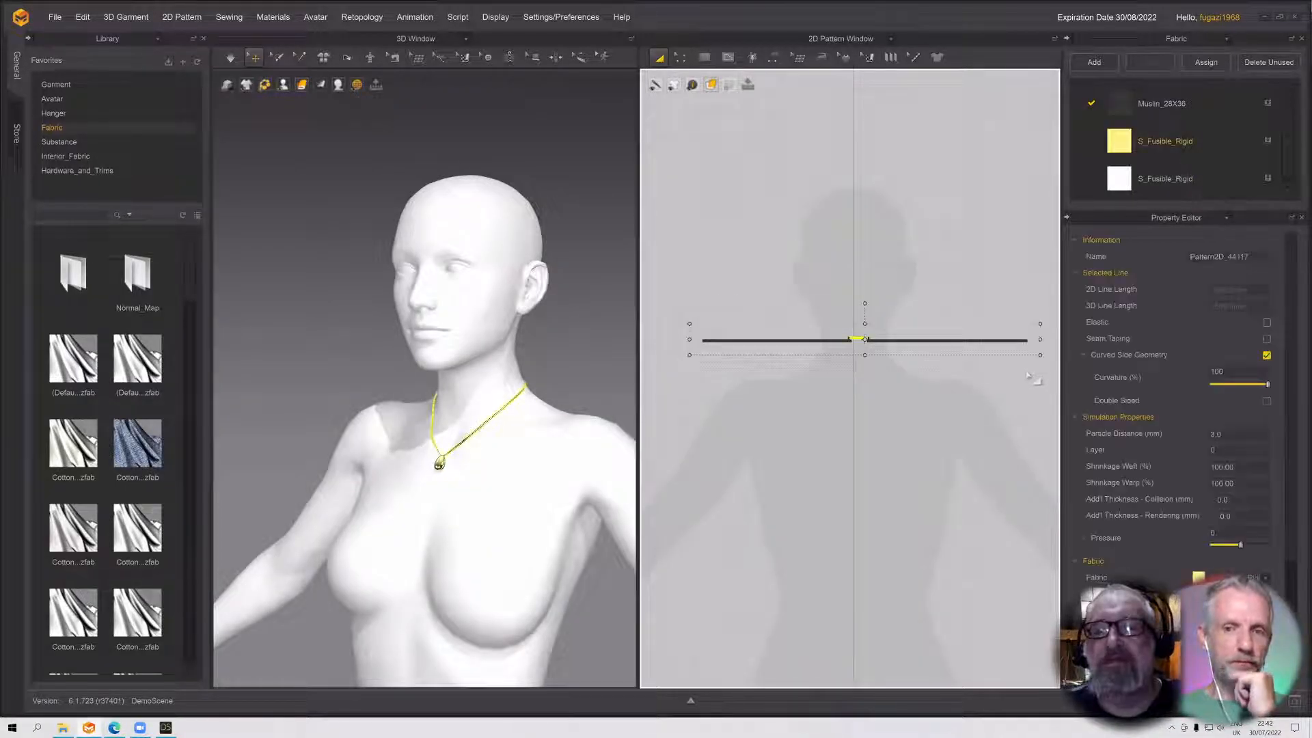
left_click(56, 17)
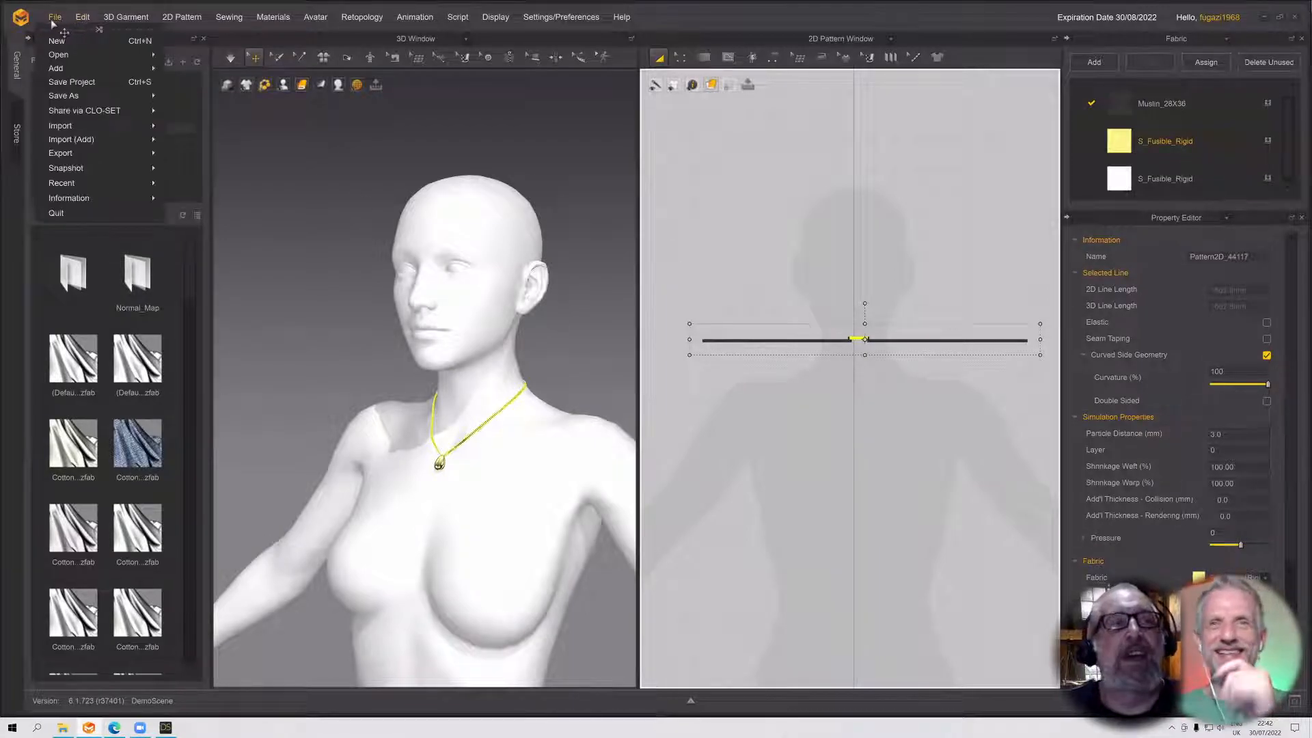
mouse_move(100, 151)
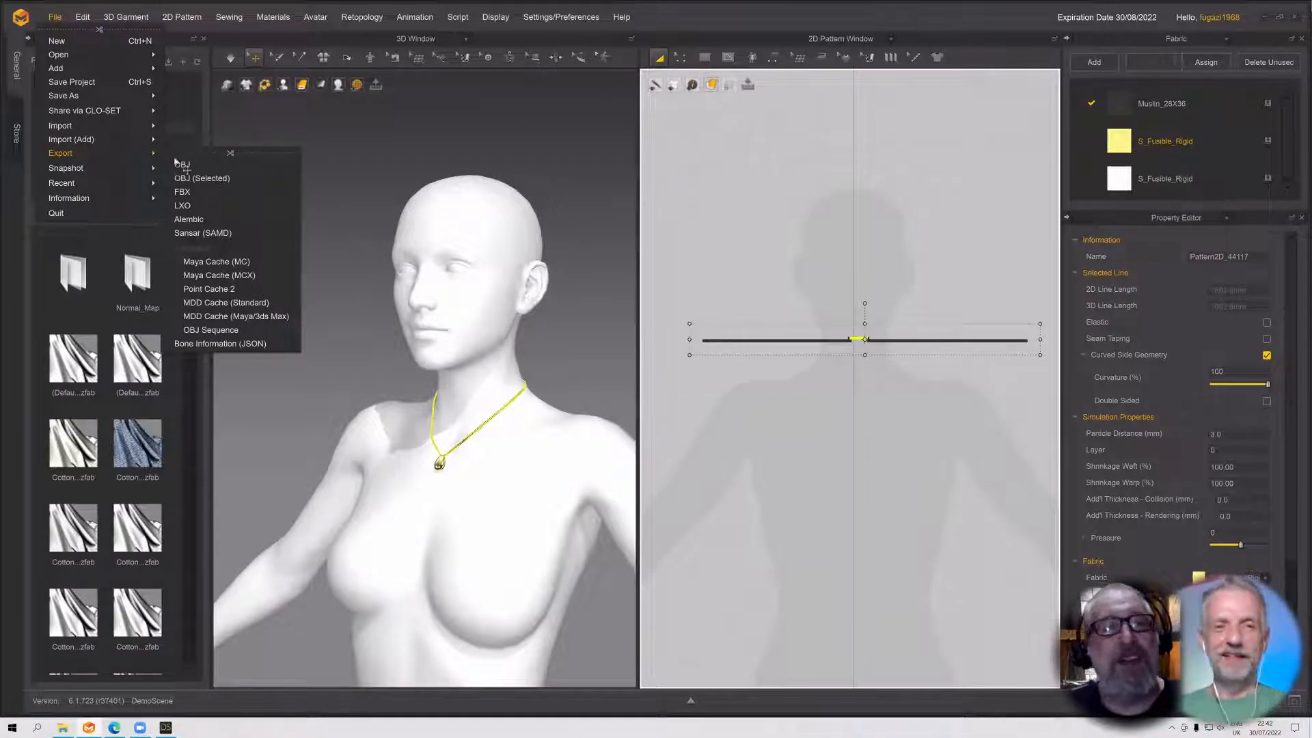
left_click(203, 180)
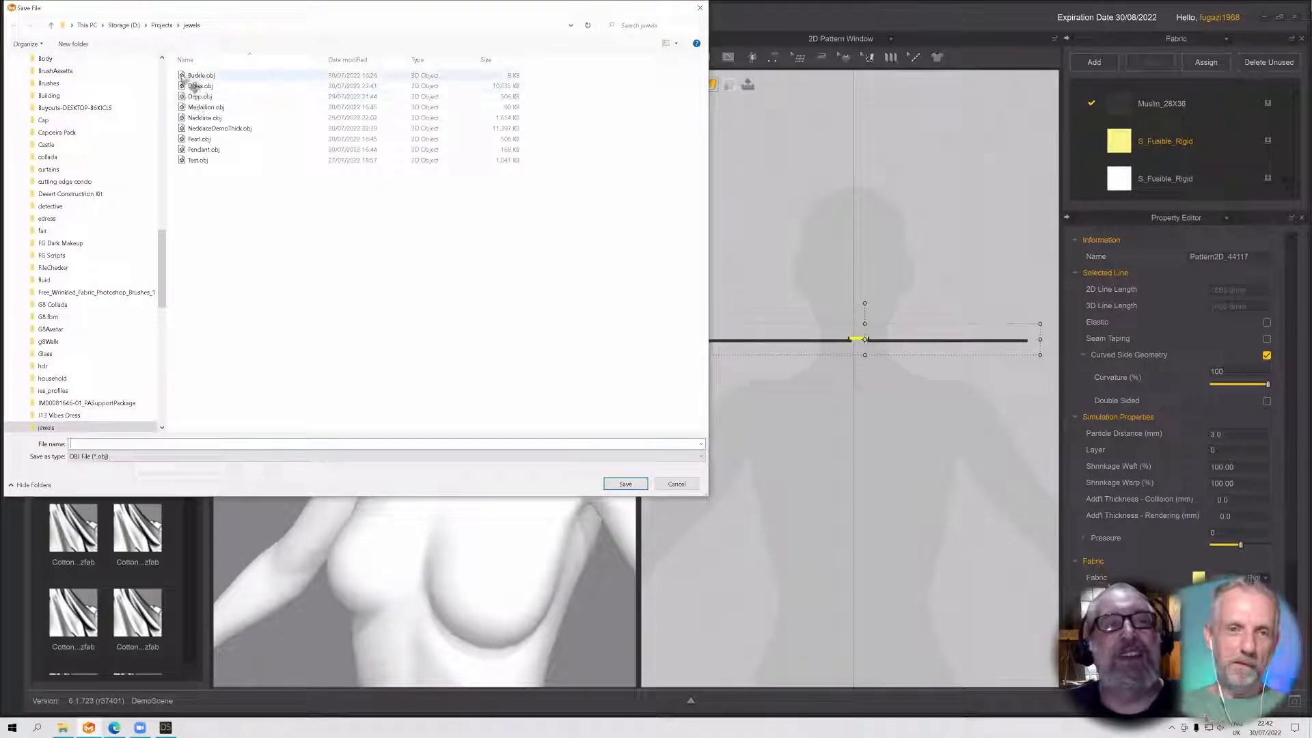
double_click(208, 129)
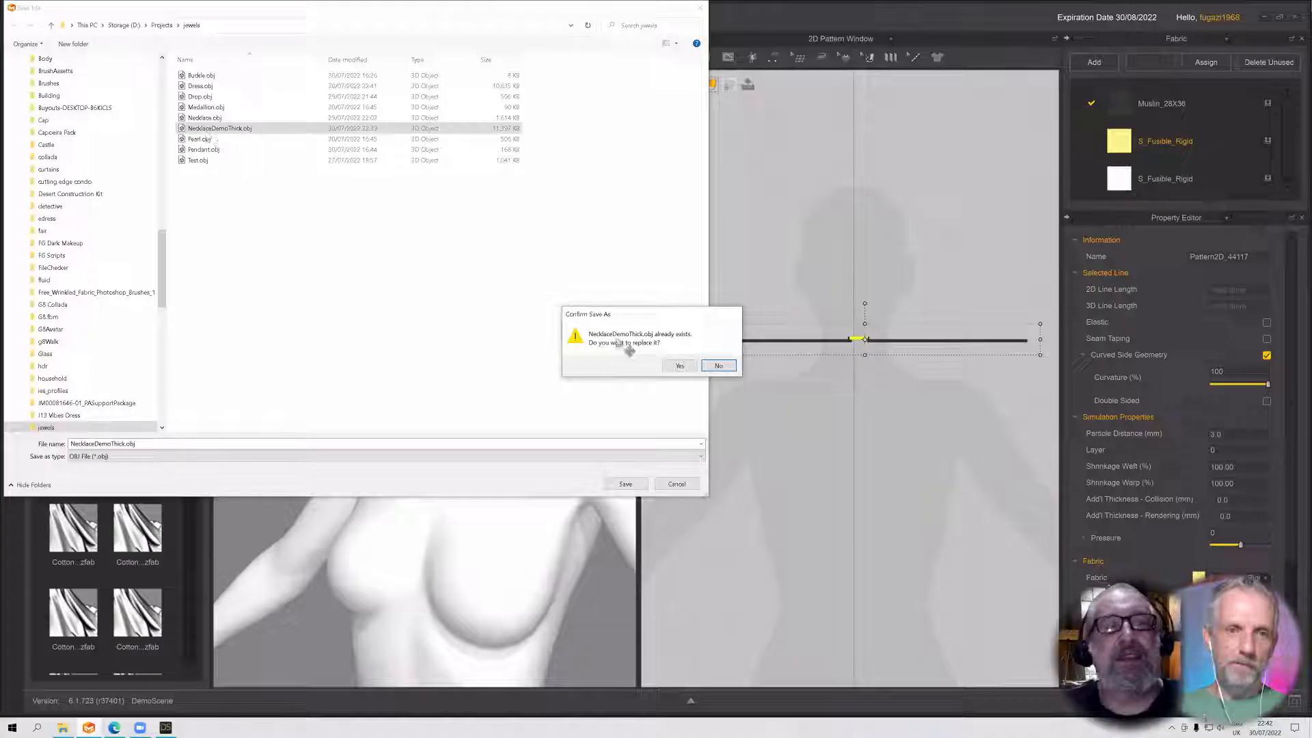
left_click(678, 367)
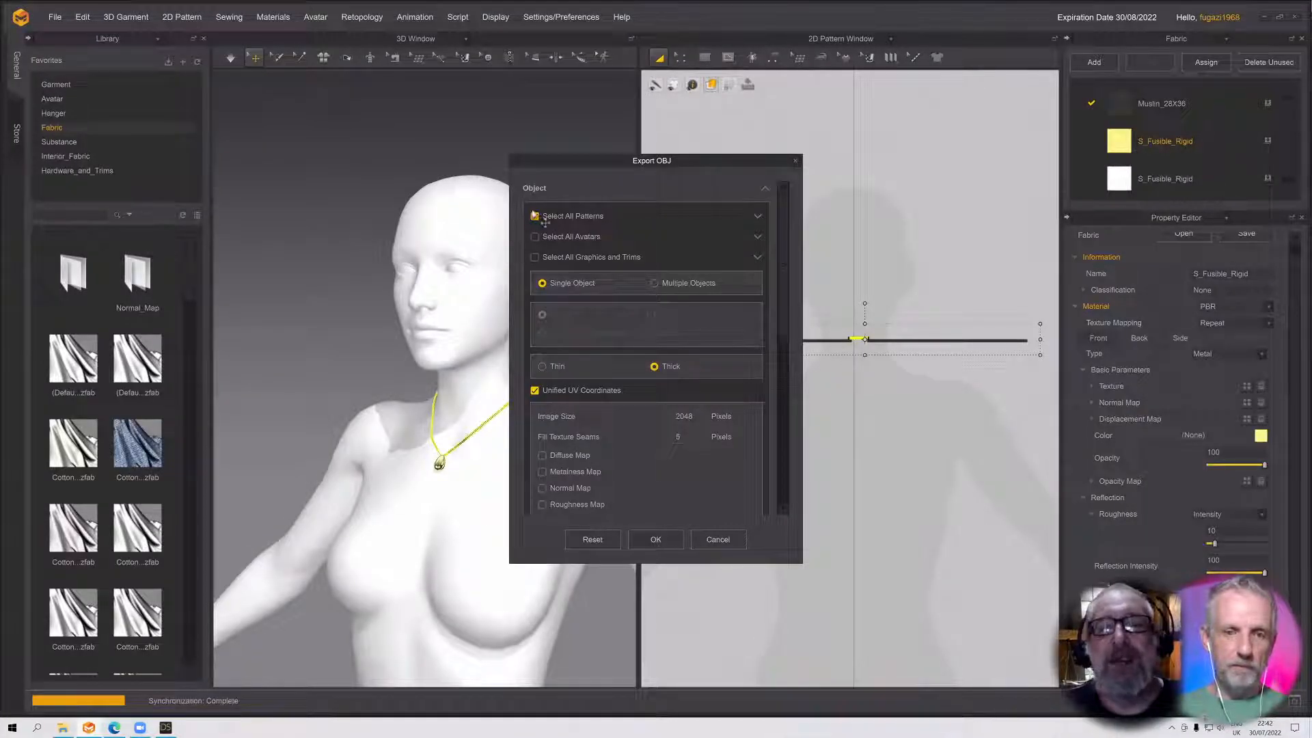
Include all graphics and trims in the thick OBJ export, check the scale and axis settings, and complete the export
left_click(536, 257)
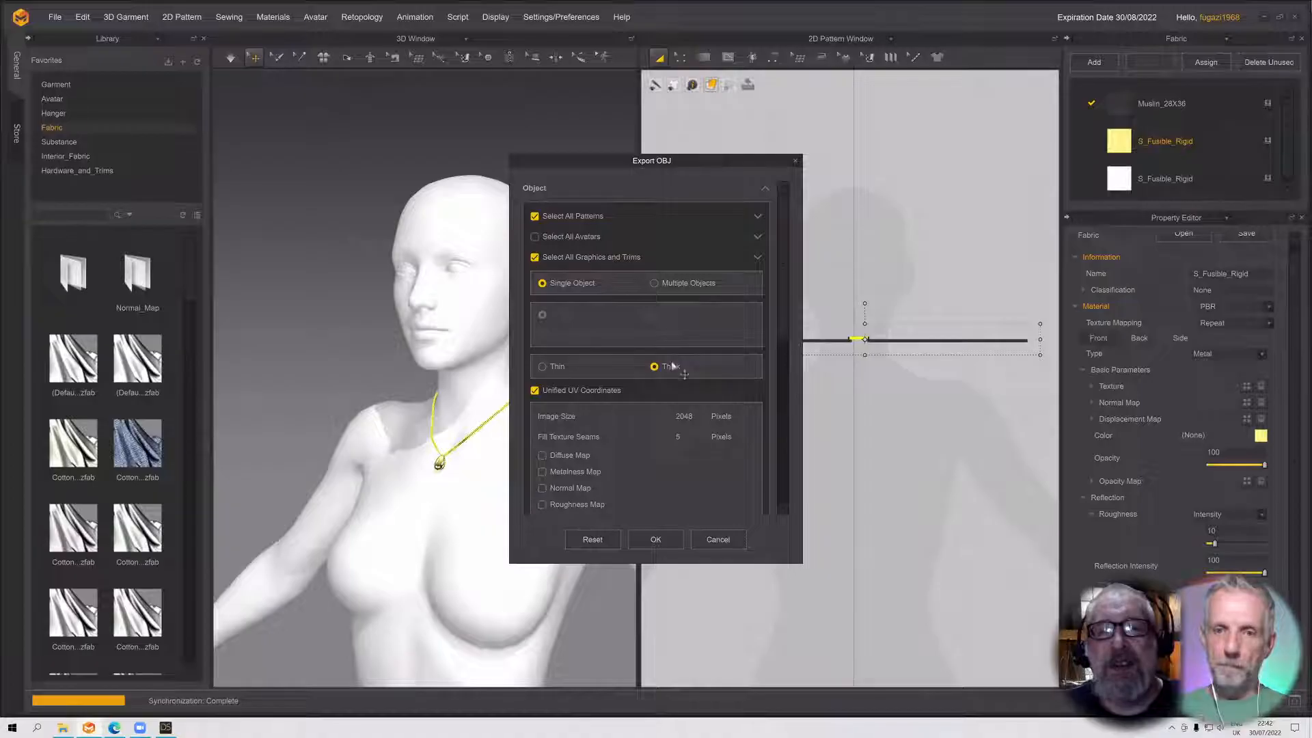
scroll(563, 414, "down", 4)
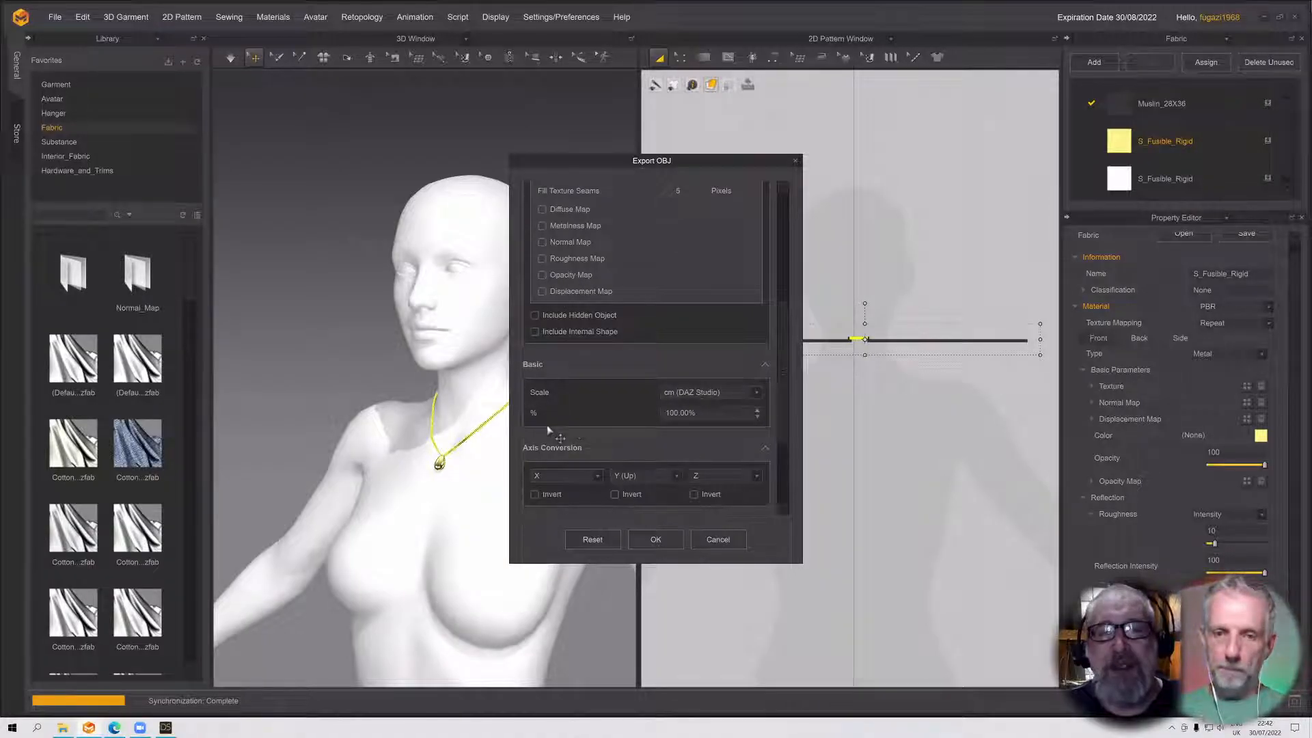
scroll(601, 478, "down", 1)
left_click(654, 539)
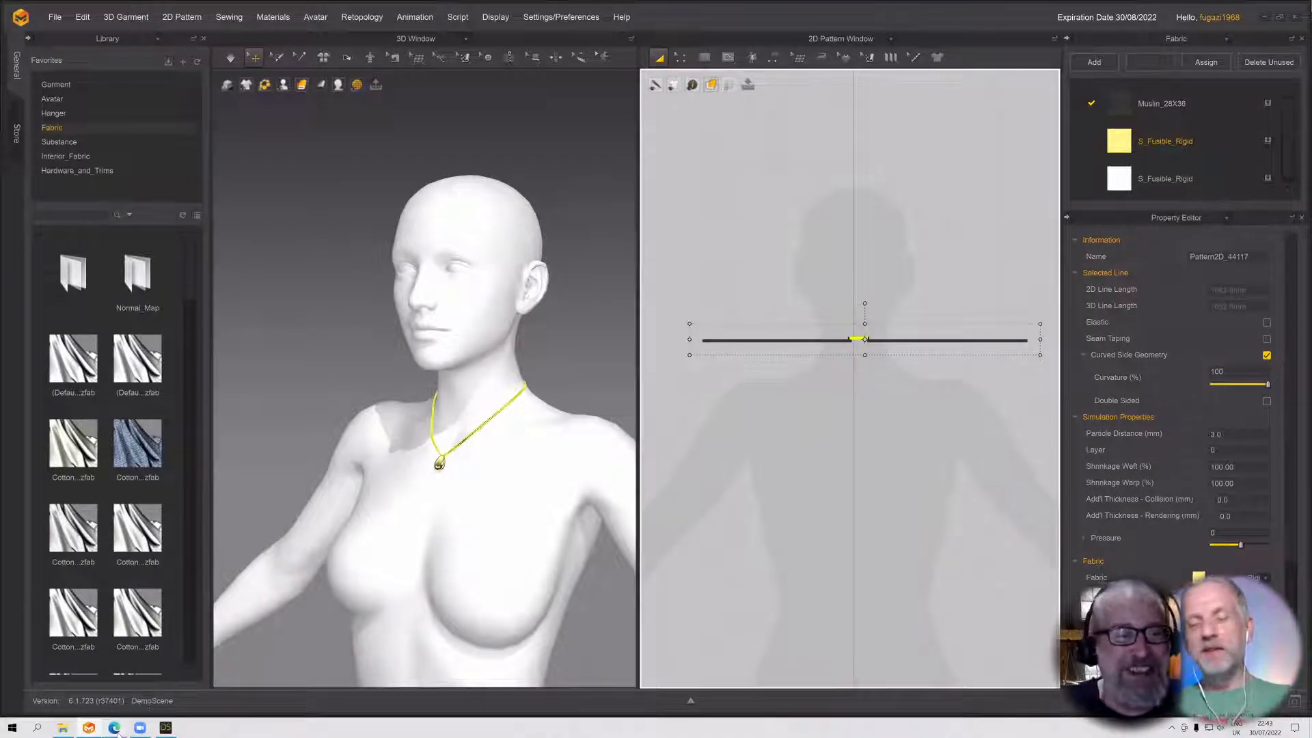
Switch to DAZ Studio, import the re-exported NecklaceDemoThick.obj from the jewels folder, and view it from another side
left_click(166, 728)
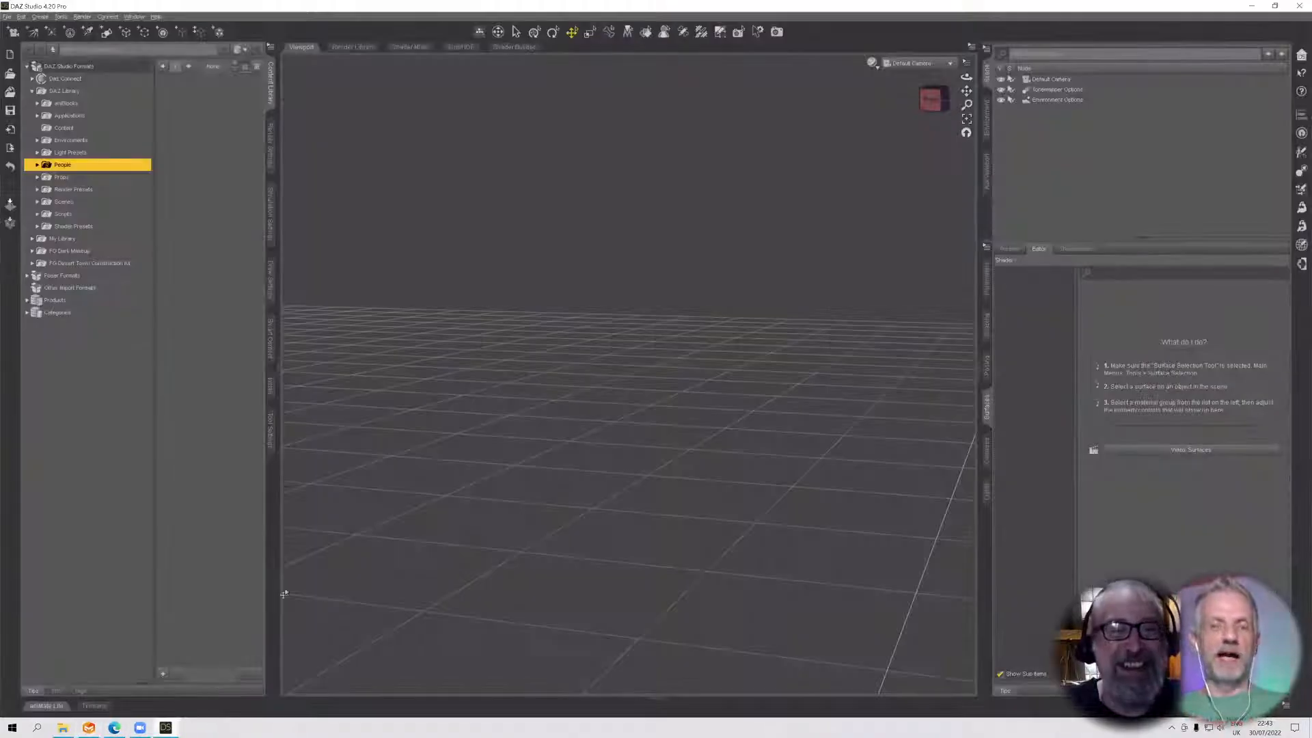
left_click(7, 17)
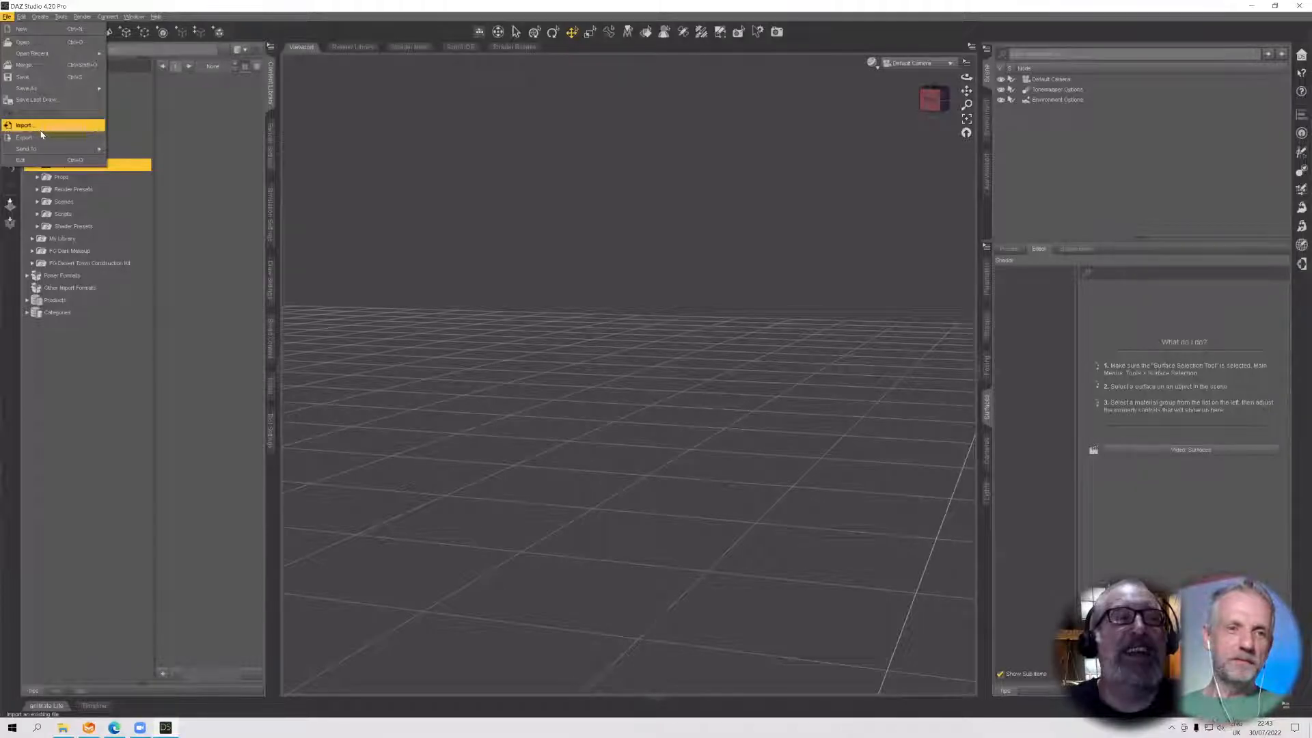
left_click(40, 130)
left_click(249, 141)
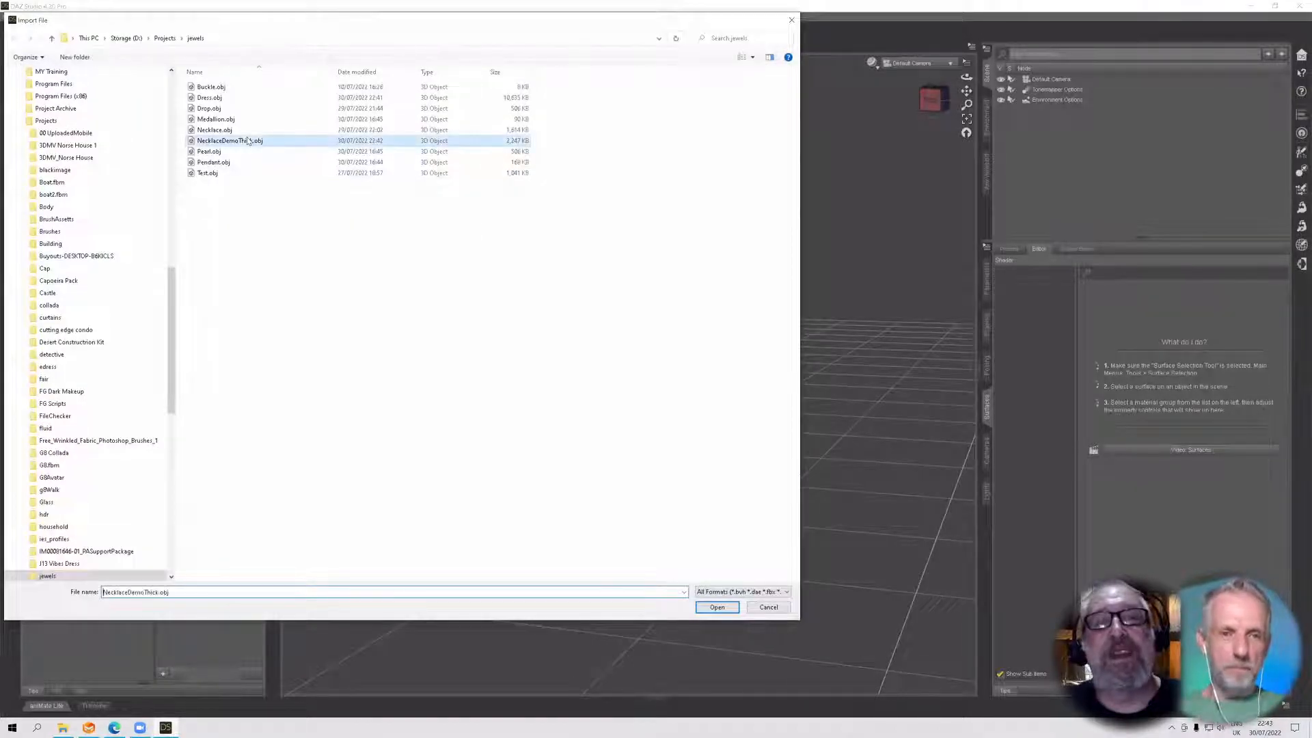
double_click(249, 141)
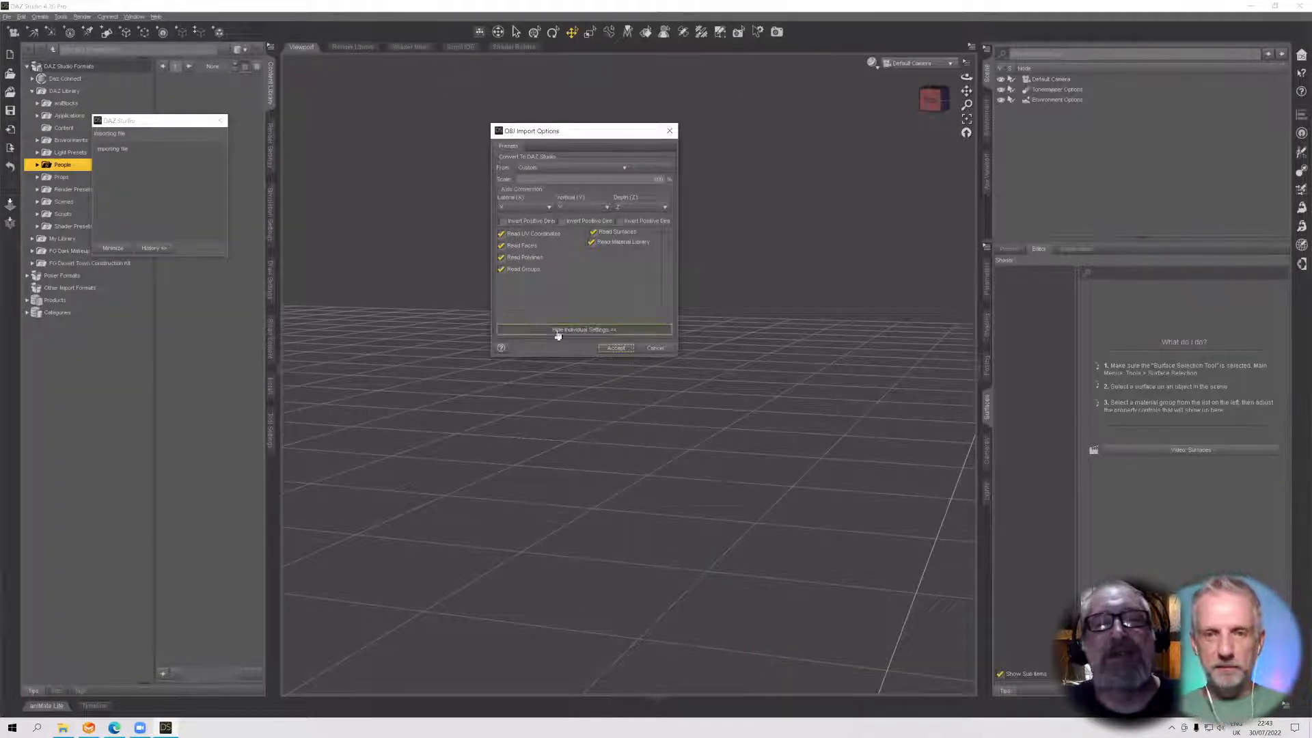
left_click(617, 347)
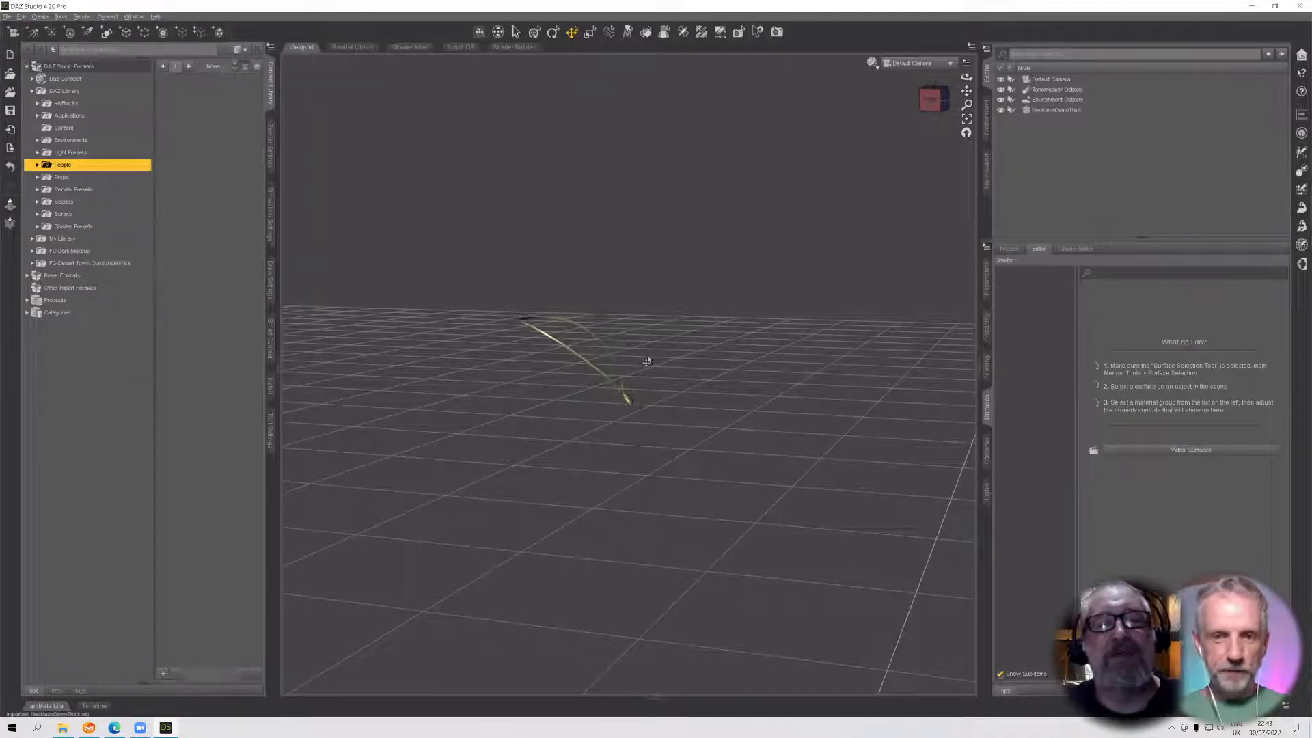
left_click(934, 99)
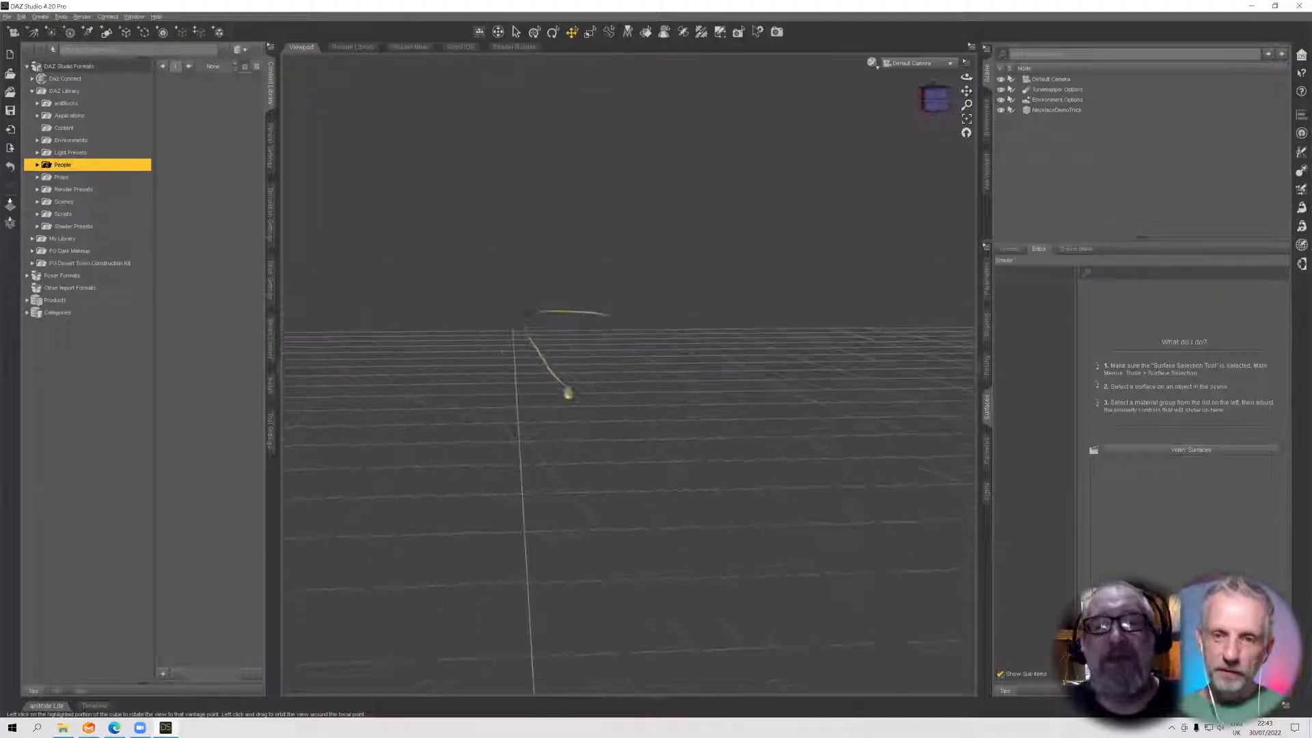
Display the imported necklace in the Wire Shaded style so its mesh can be checked
mouse_move(935, 99)
left_mouse_down()
mouse_move(847, 102)
mouse_move(923, 103)
left_mouse_up()
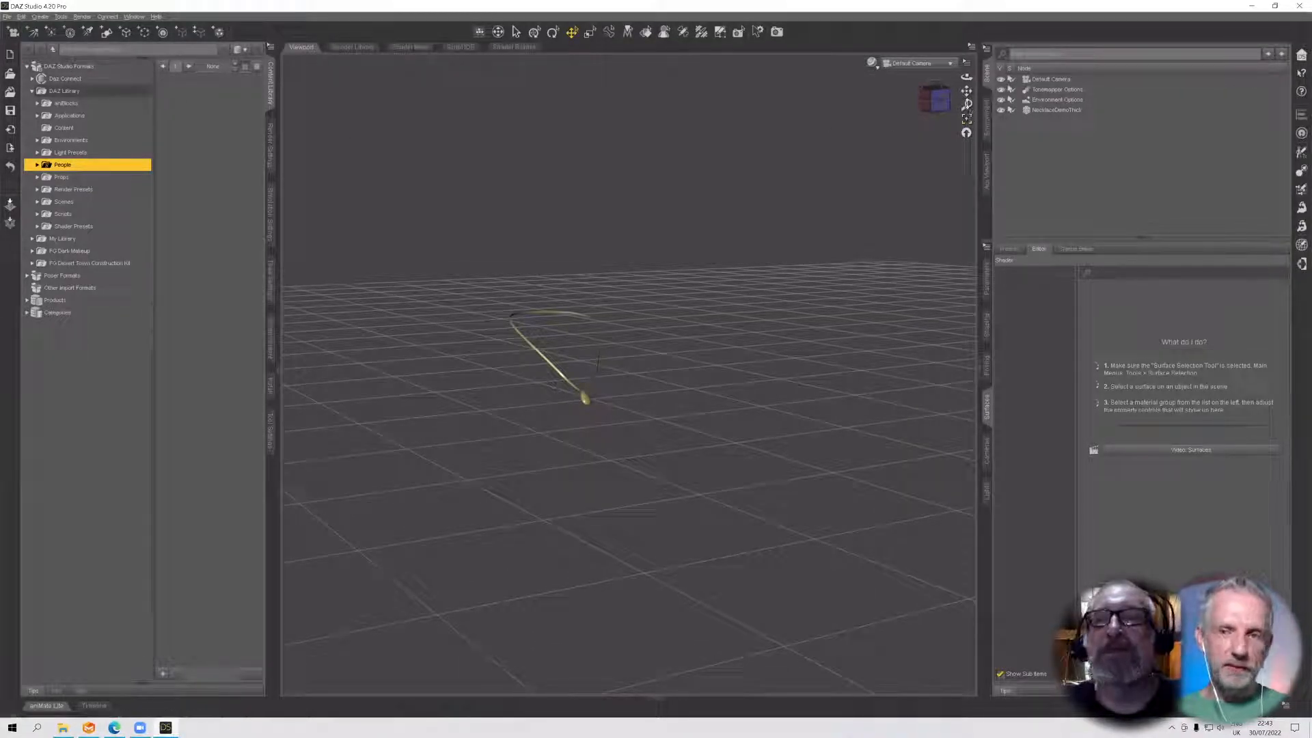
left_click_drag(967, 104, 938, 109)
scroll(483, 399, "down", 2)
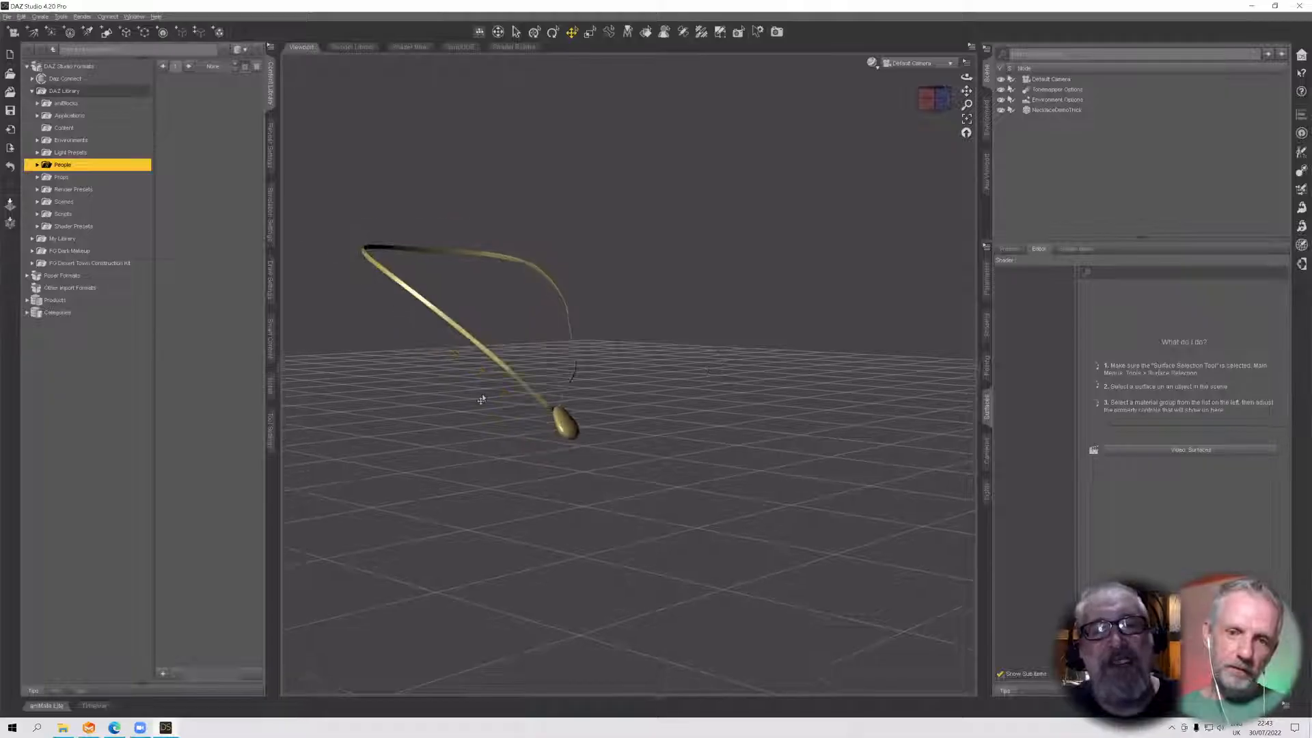
scroll(482, 399, "up", 5)
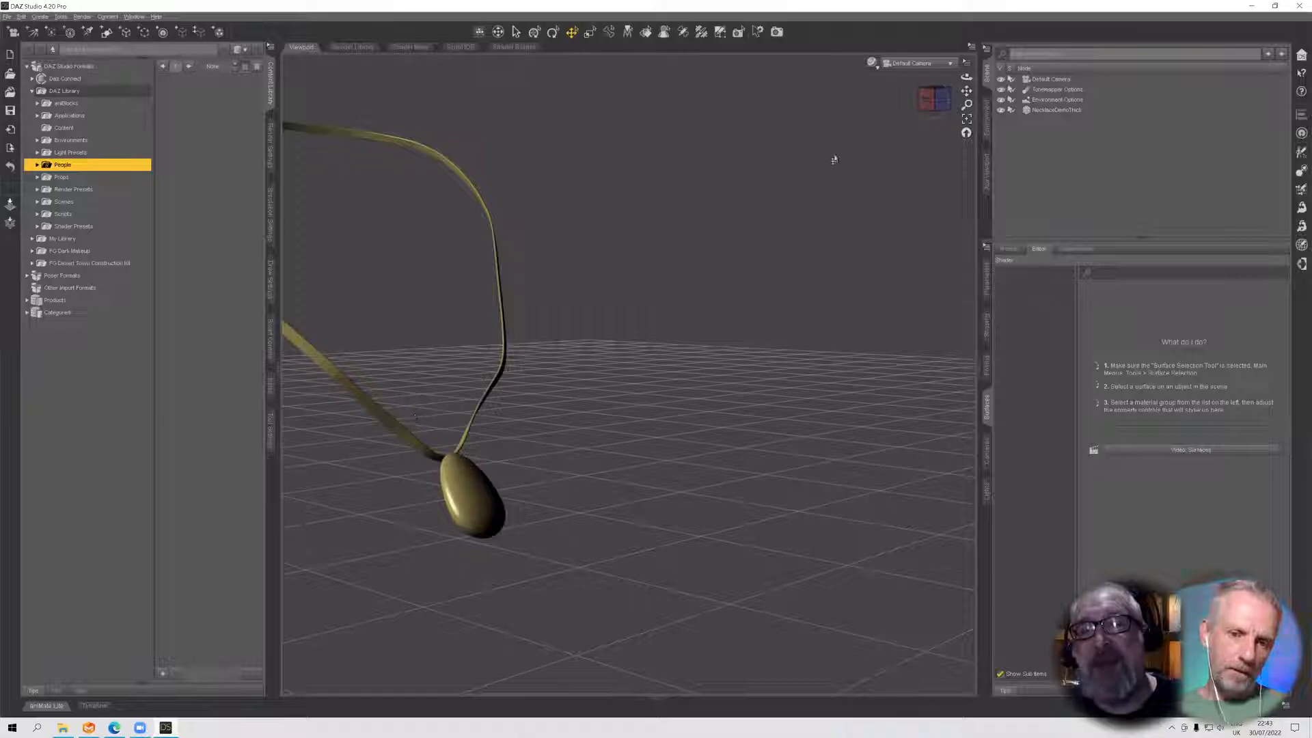
mouse_move(934, 99)
left_mouse_down()
mouse_move(922, 108)
mouse_move(948, 113)
mouse_move(925, 106)
left_mouse_up()
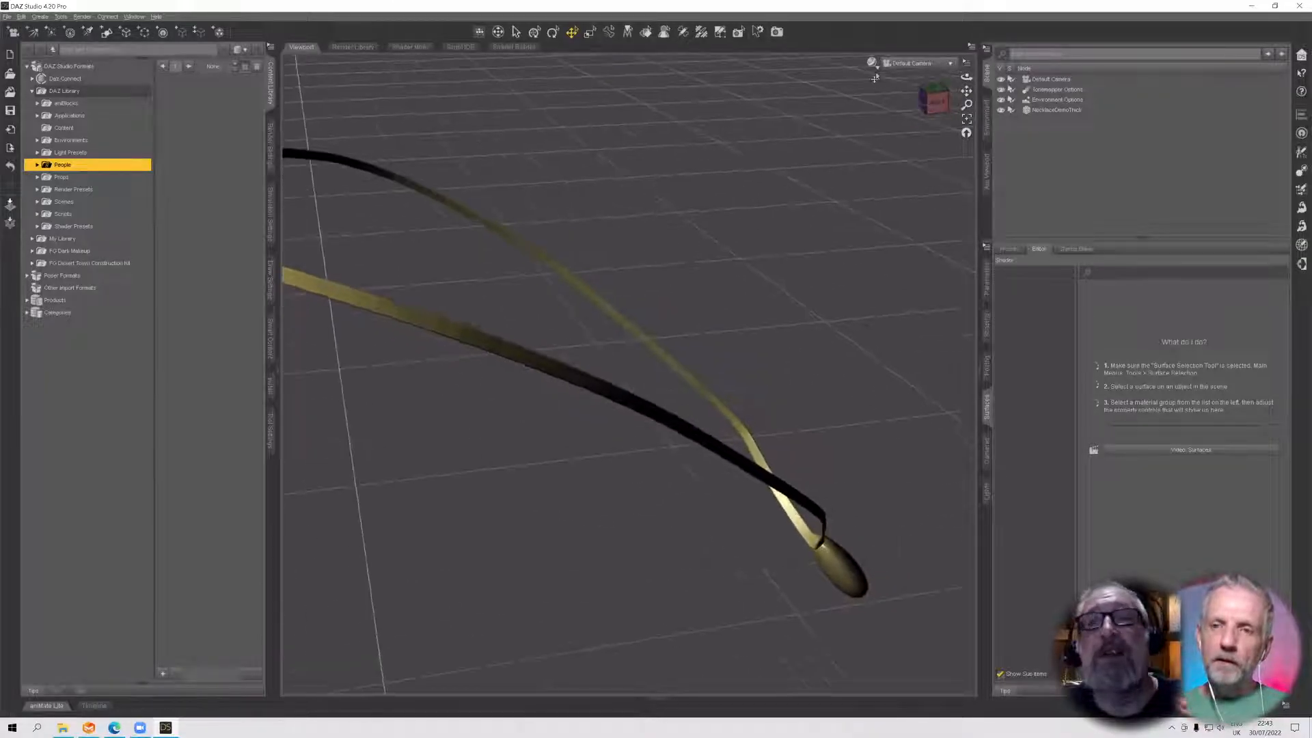
left_click(872, 62)
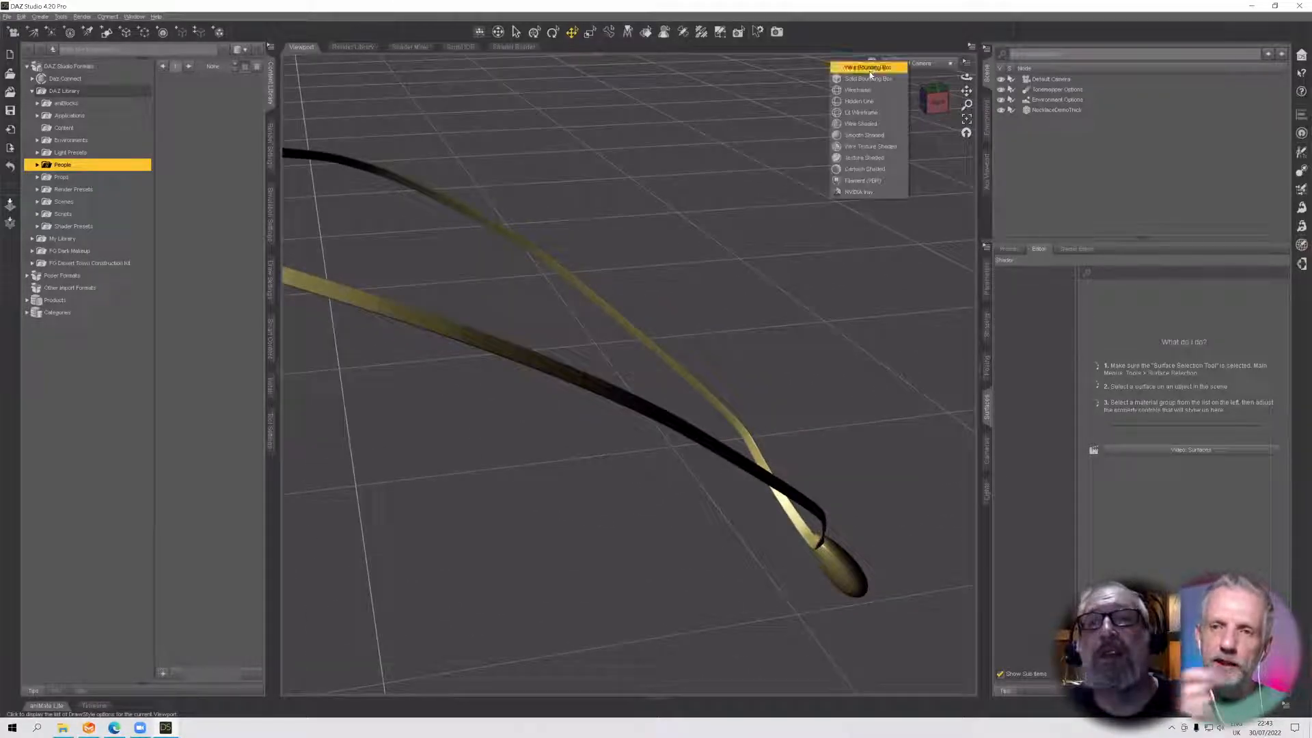
left_click(862, 123)
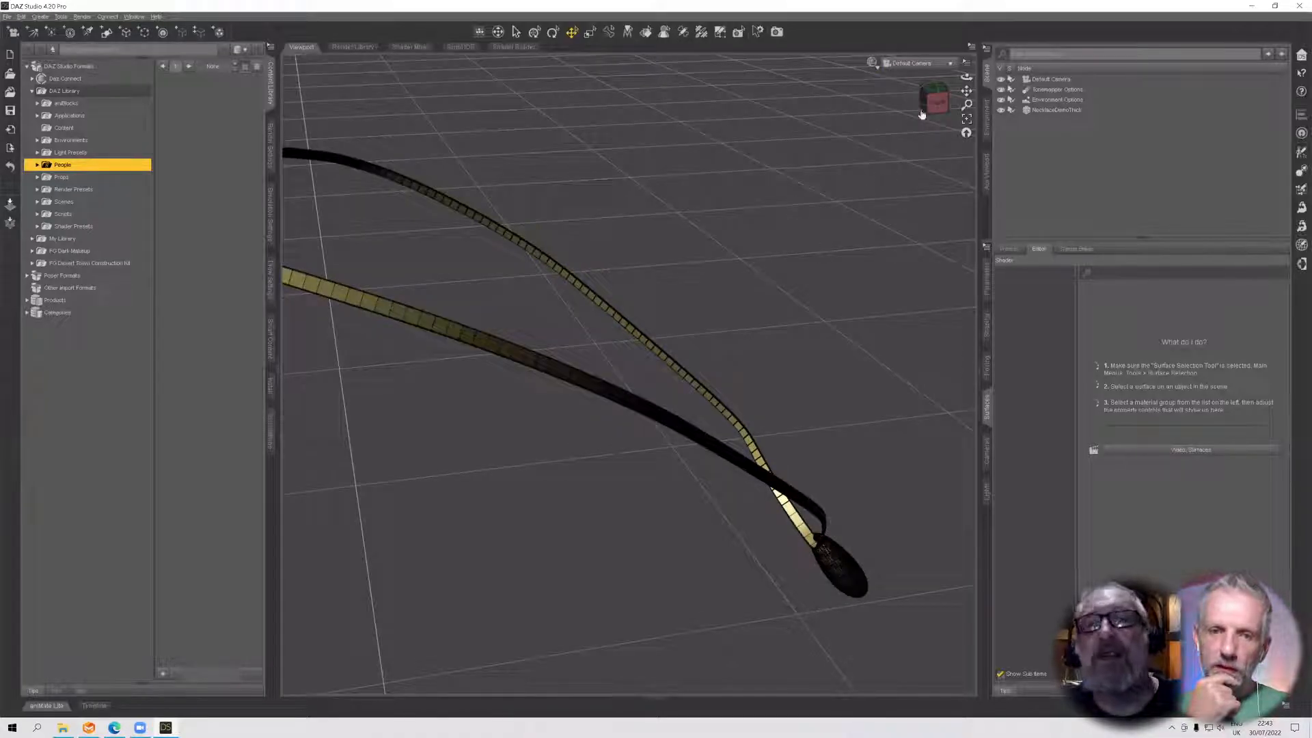
Select the necklace, frame the whole piece in the viewport, and clear the selection
left_click_drag(935, 102, 1057, 240)
scroll(733, 429, "up", 5)
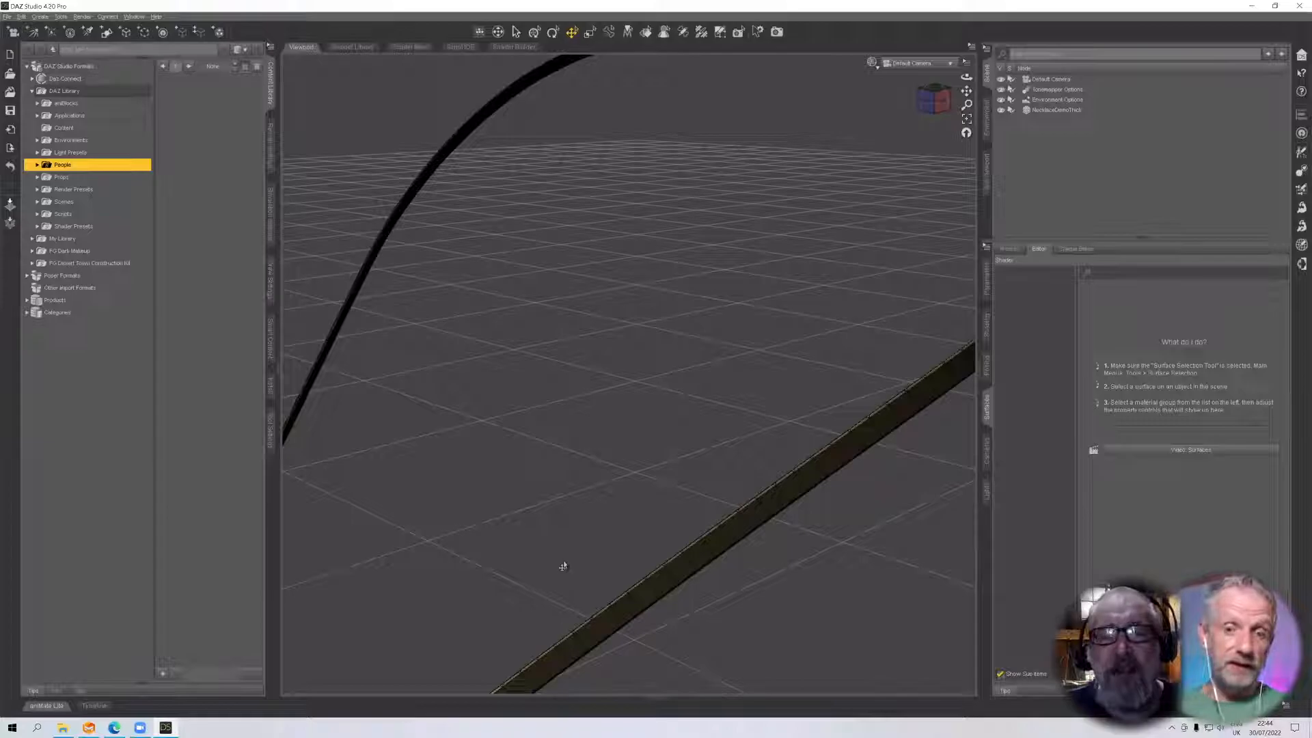
left_click(634, 608)
key("ctrl+f")
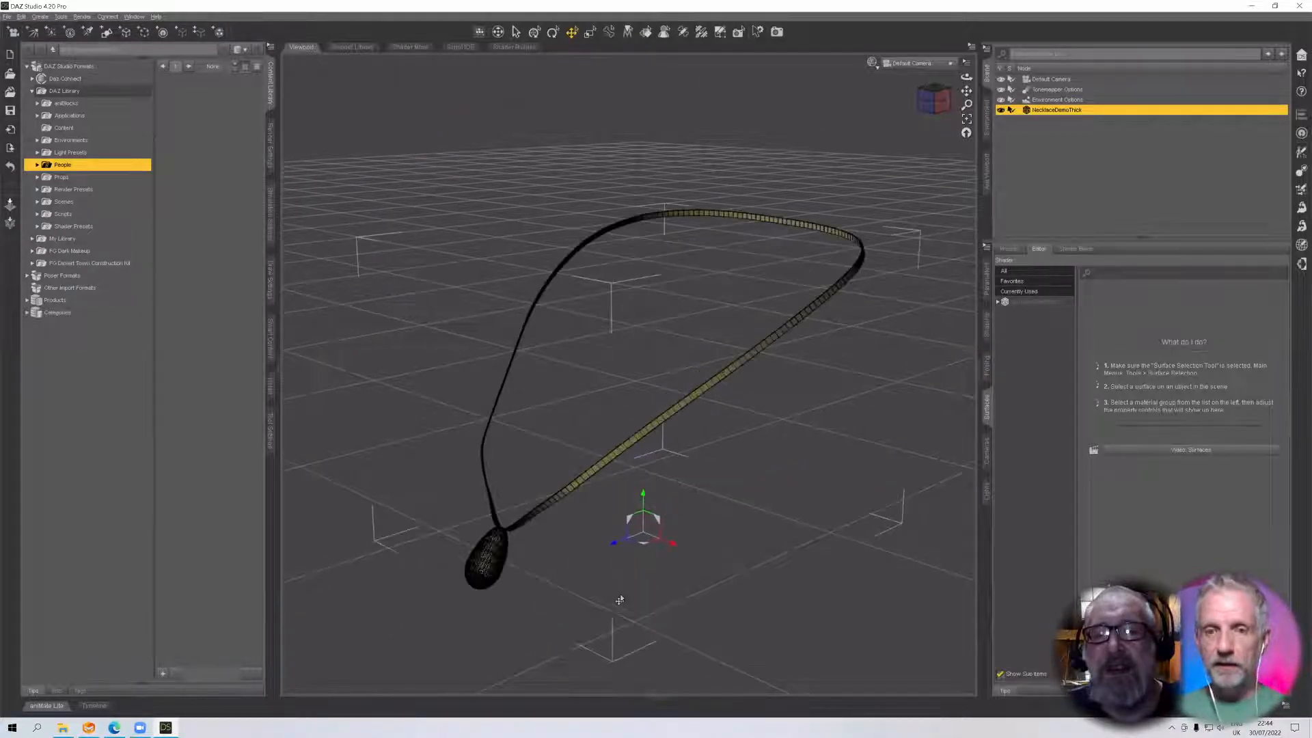
scroll(619, 600, "up", 2)
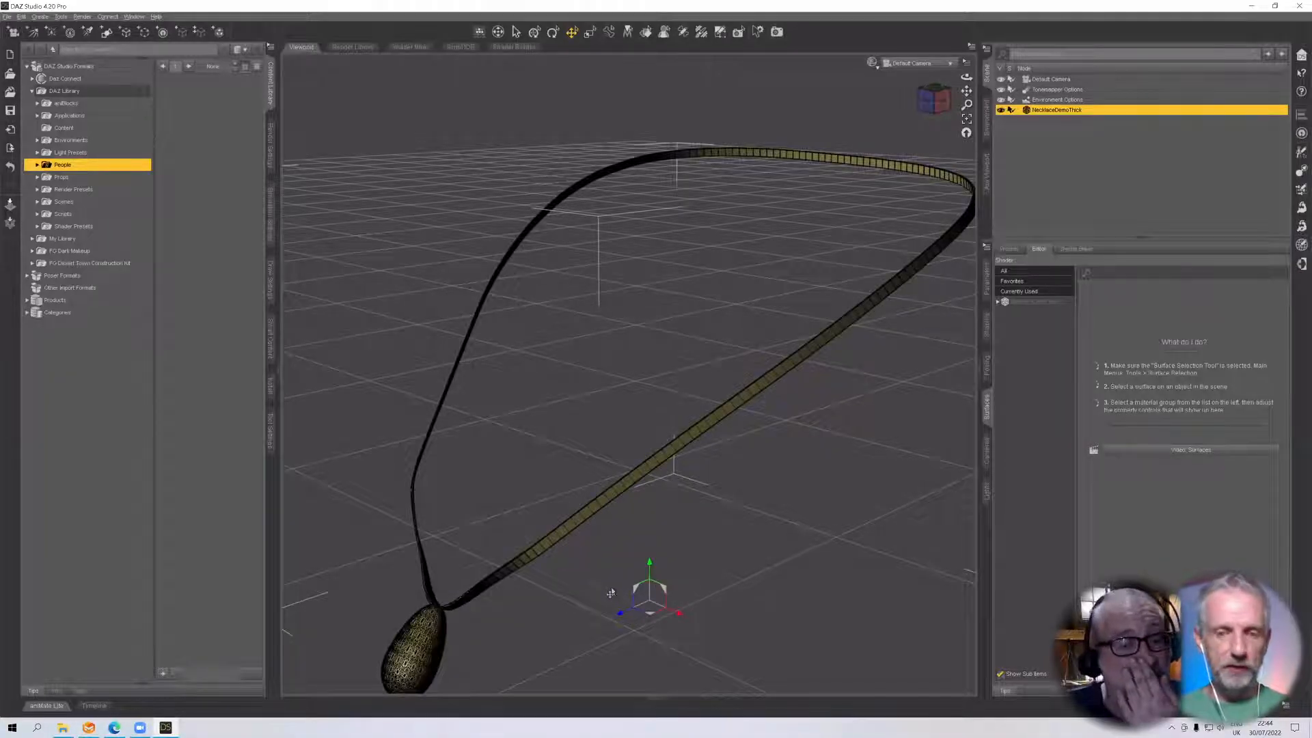
scroll(589, 557, "down", 2)
right_click(617, 547)
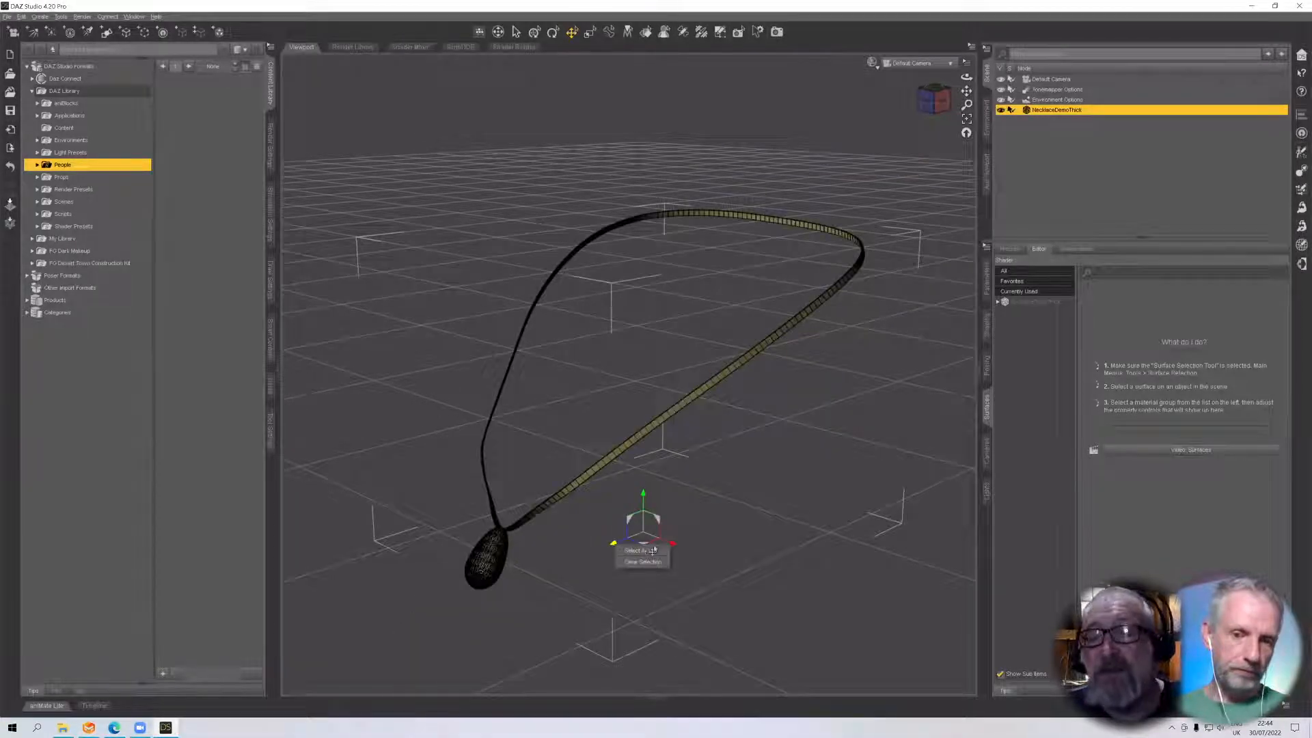
left_click(595, 552)
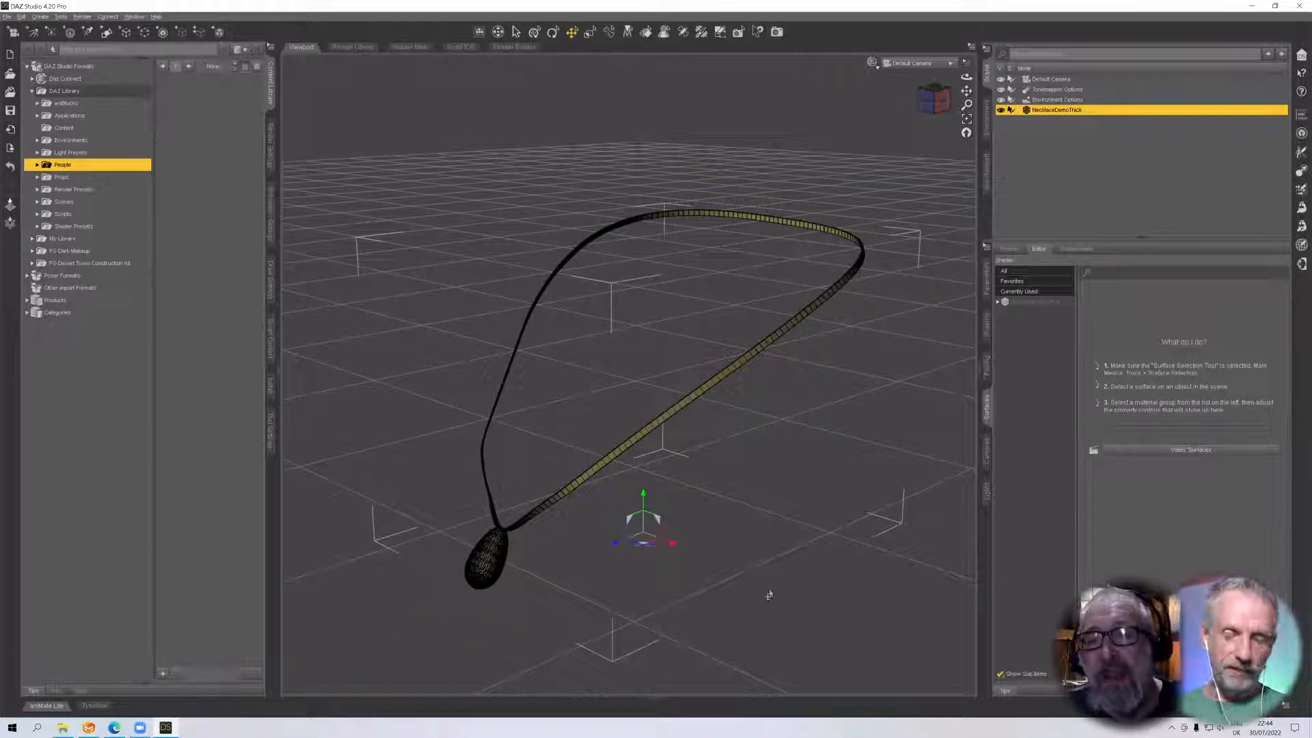
left_click(769, 597)
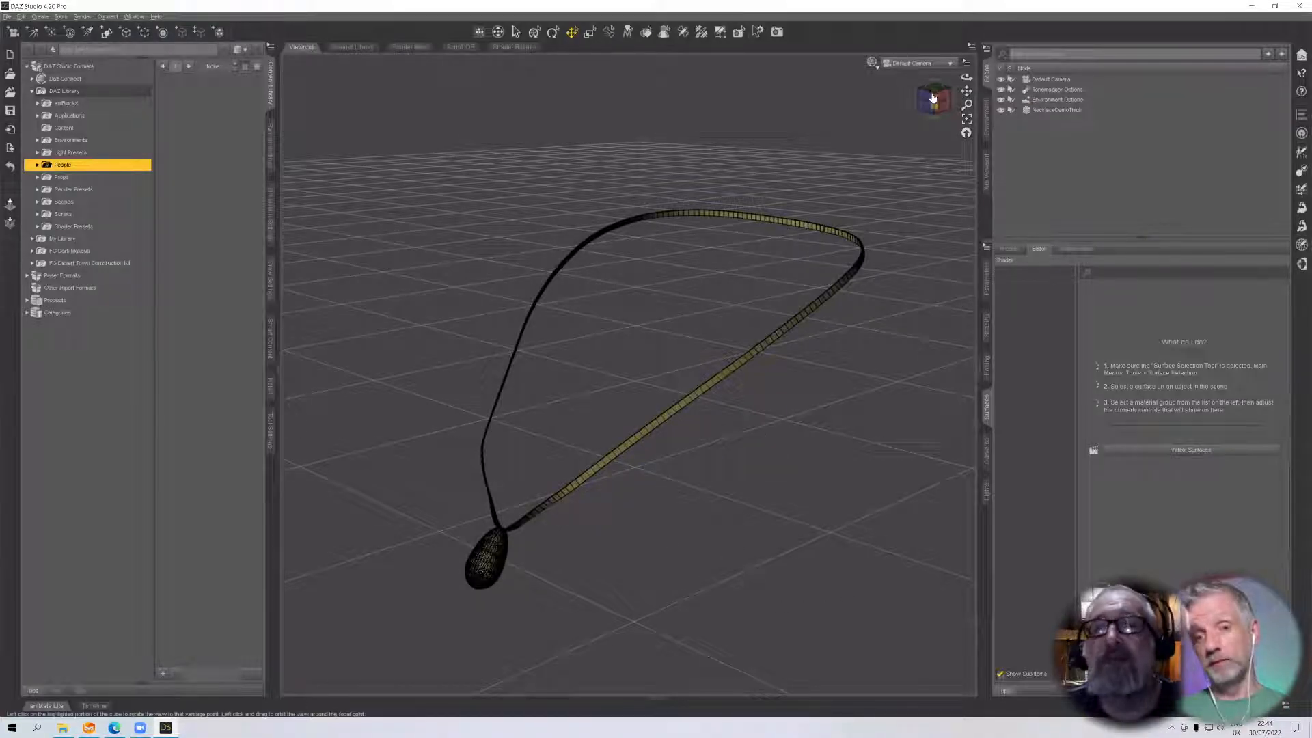
Examine the mesh of the necklace's chain and pendant up close and from different angles
mouse_move(933, 107)
left_mouse_down()
mouse_move(965, 91)
mouse_move(966, 49)
mouse_move(933, 118)
left_mouse_up()
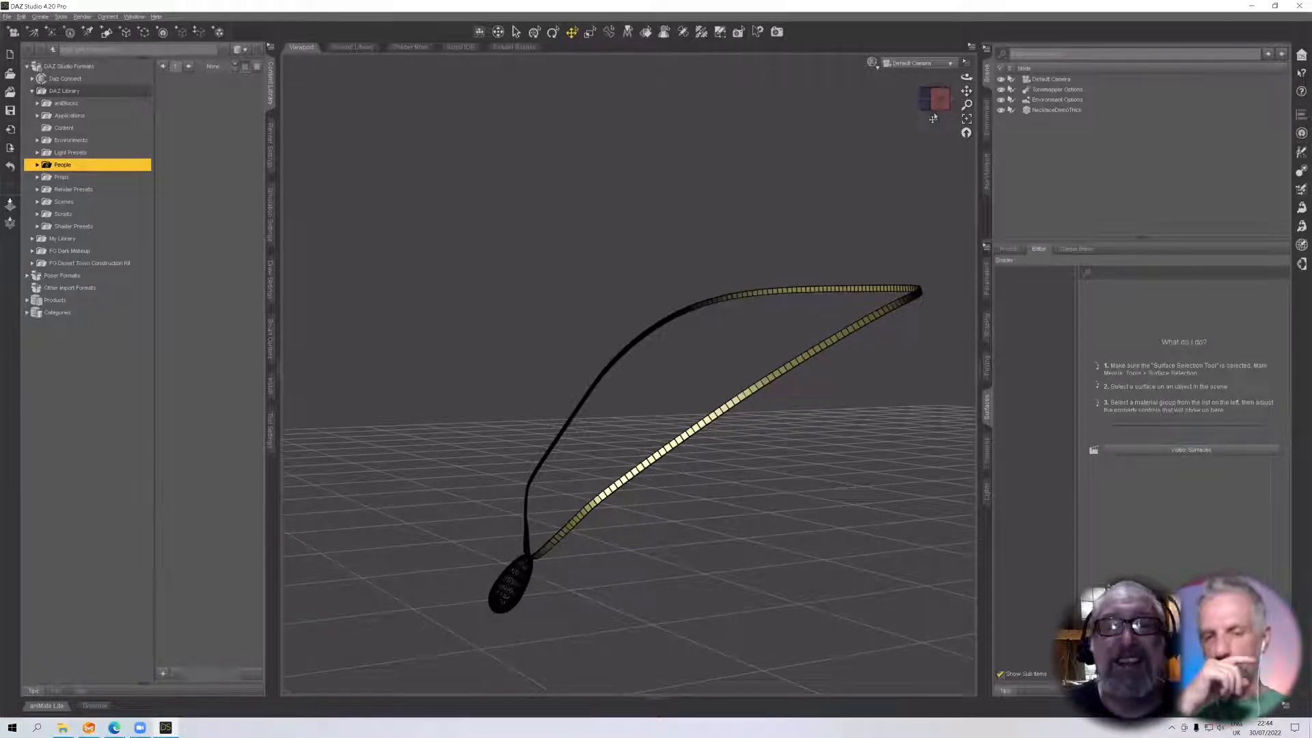
left_click_drag(933, 100, 951, 106)
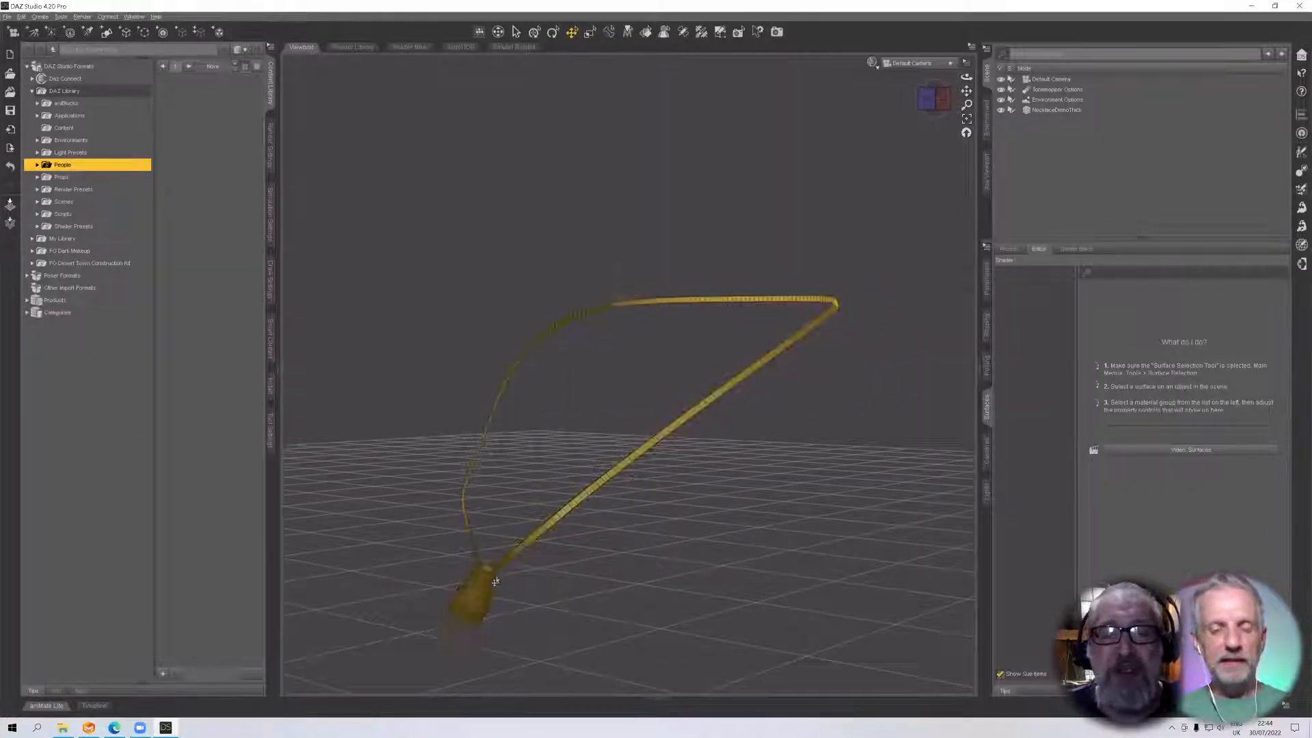
scroll(469, 629, "down", 3)
scroll(469, 629, "up", 7)
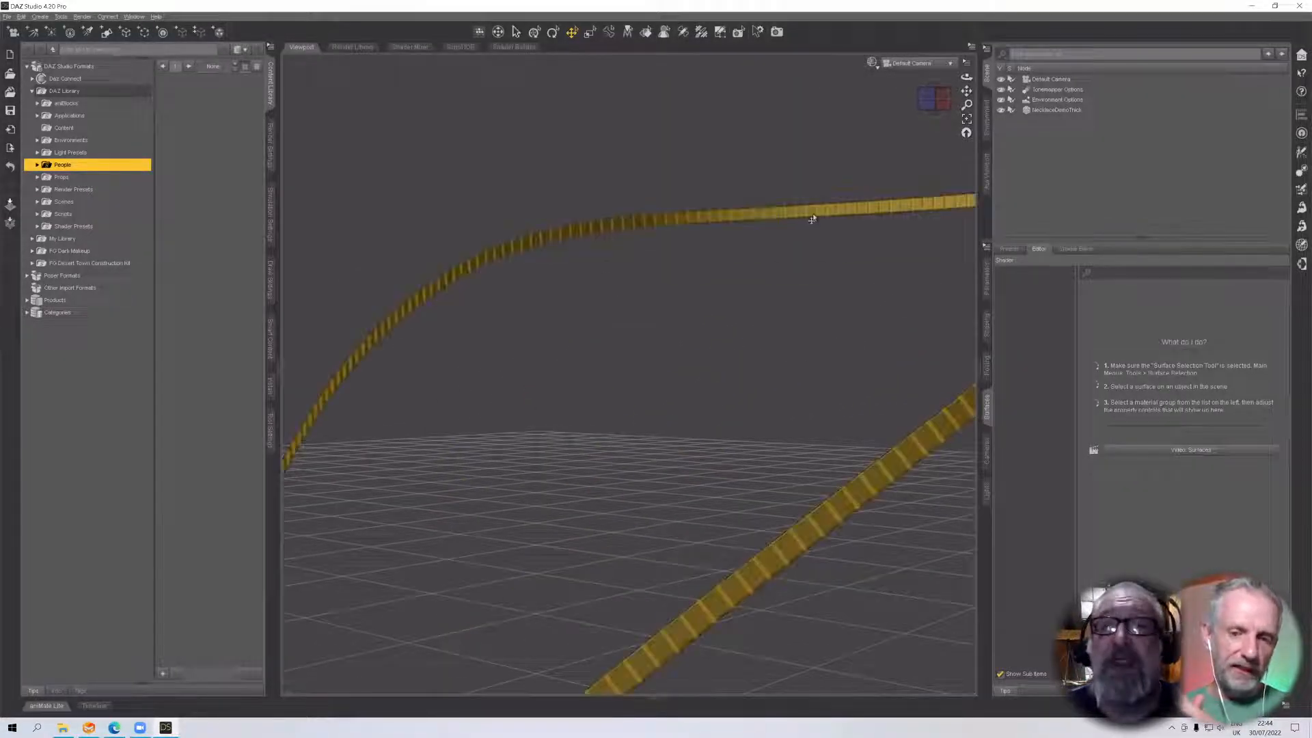
mouse_move(966, 91)
left_mouse_down()
mouse_move(980, 74)
mouse_move(962, 90)
left_mouse_up()
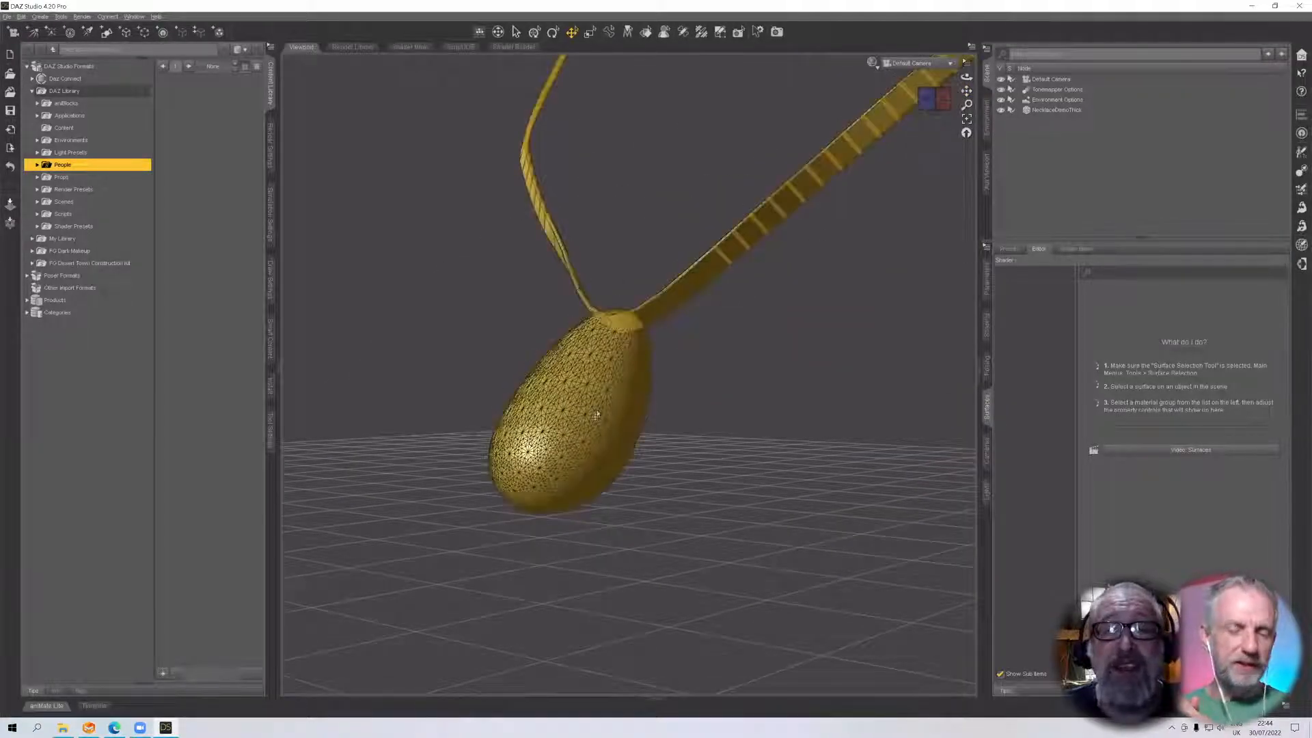
scroll(596, 415, "down", 1)
scroll(596, 415, "up", 1)
scroll(595, 415, "up", 1)
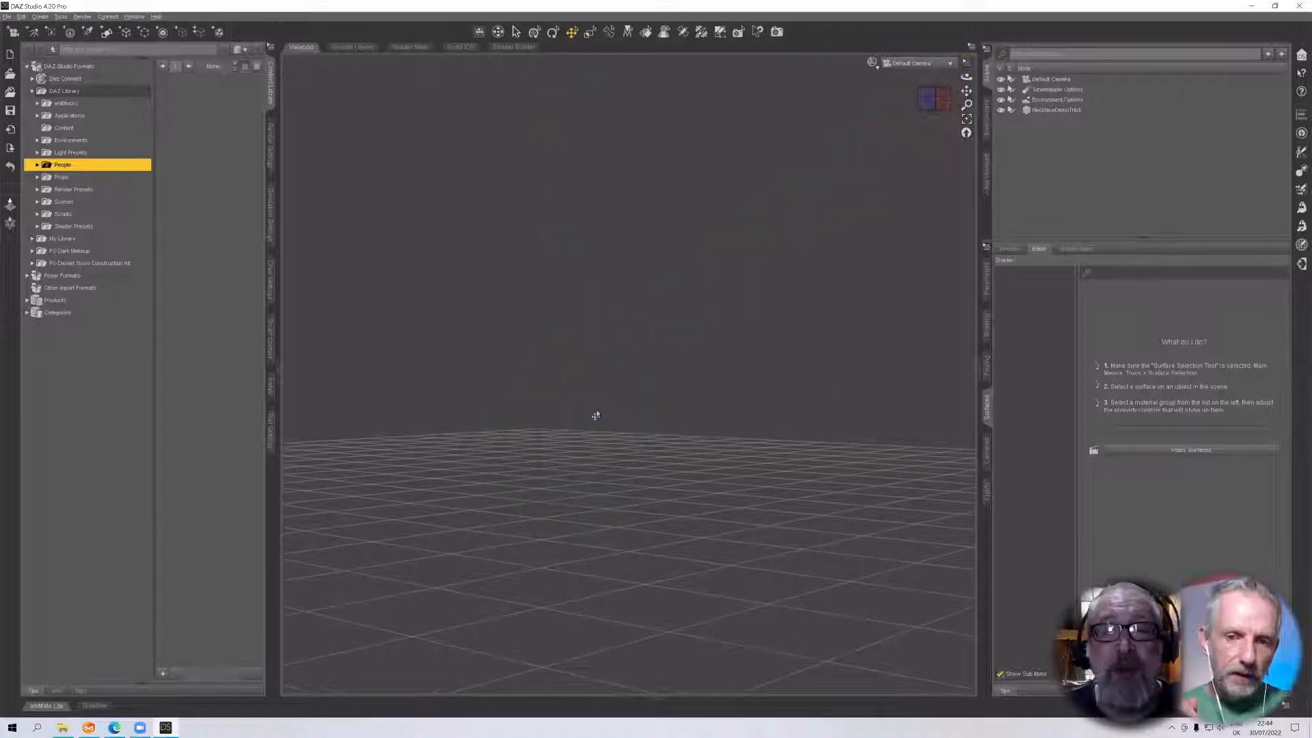
scroll(596, 415, "down", 1)
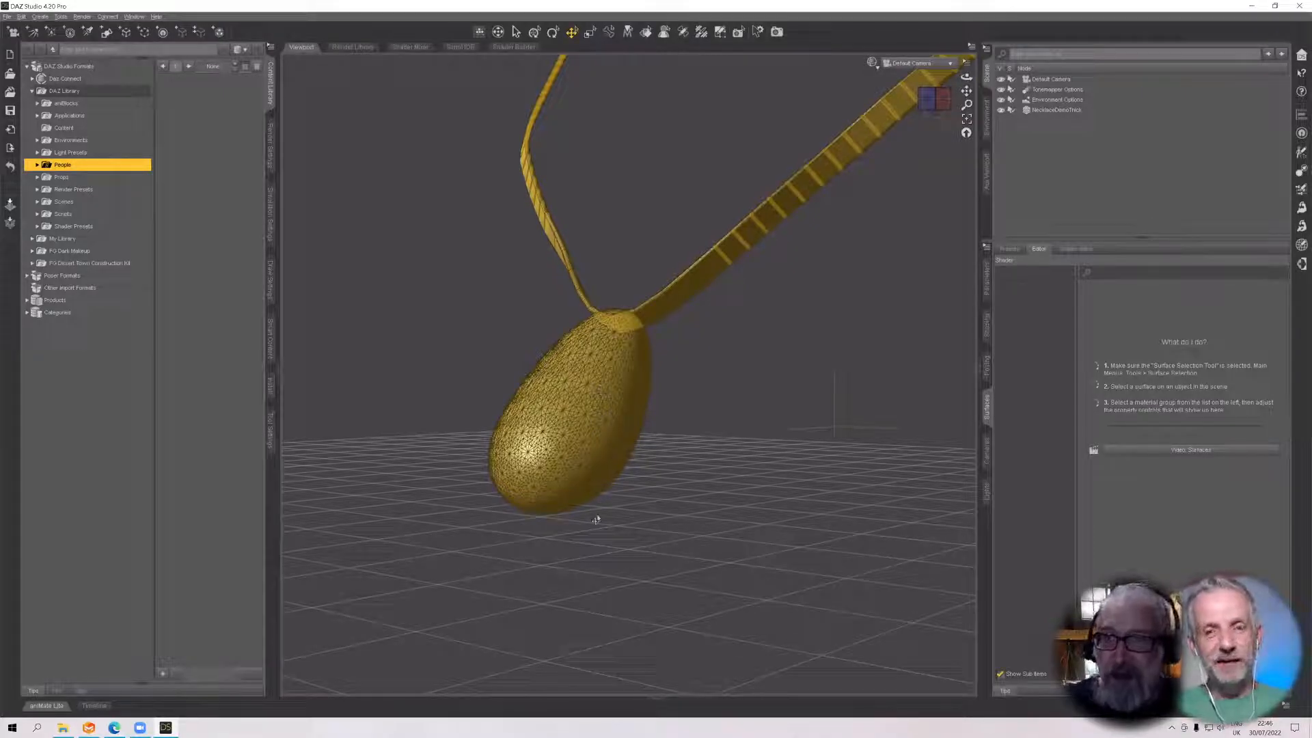
left_click(615, 573)
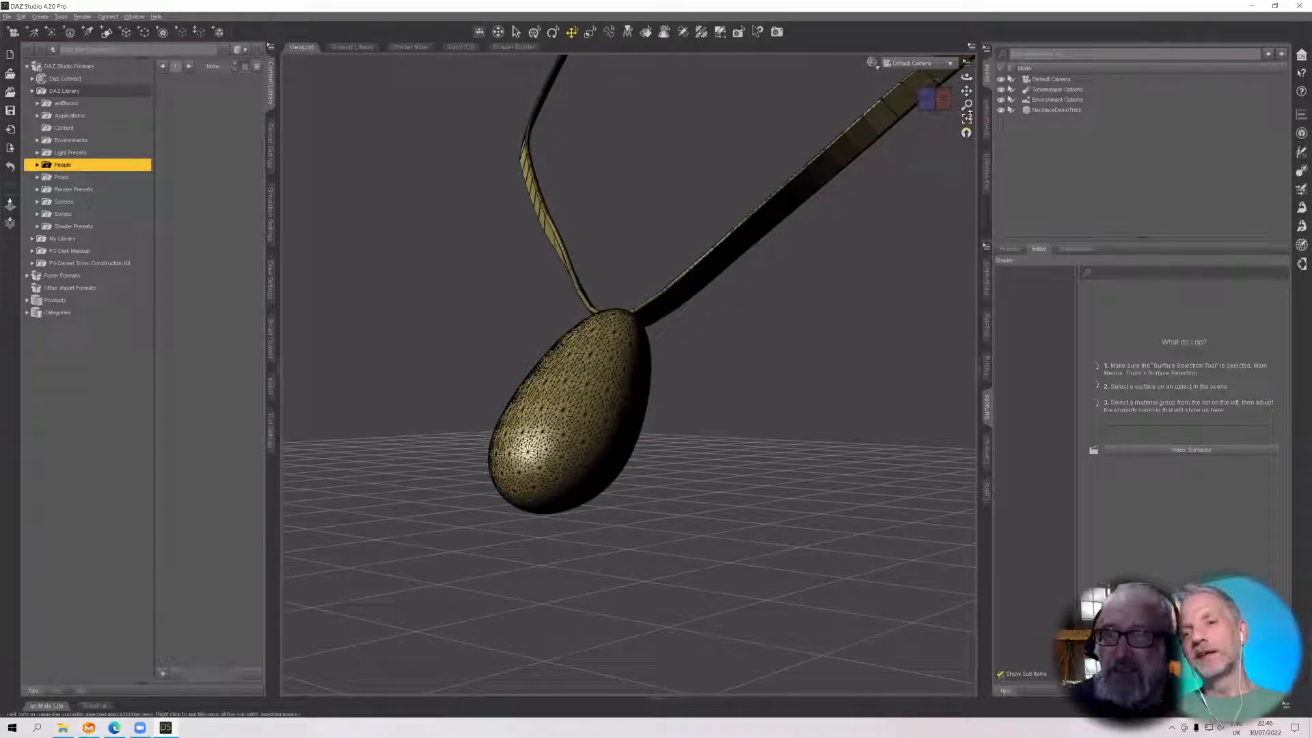
left_click_drag(967, 94, 966, 104)
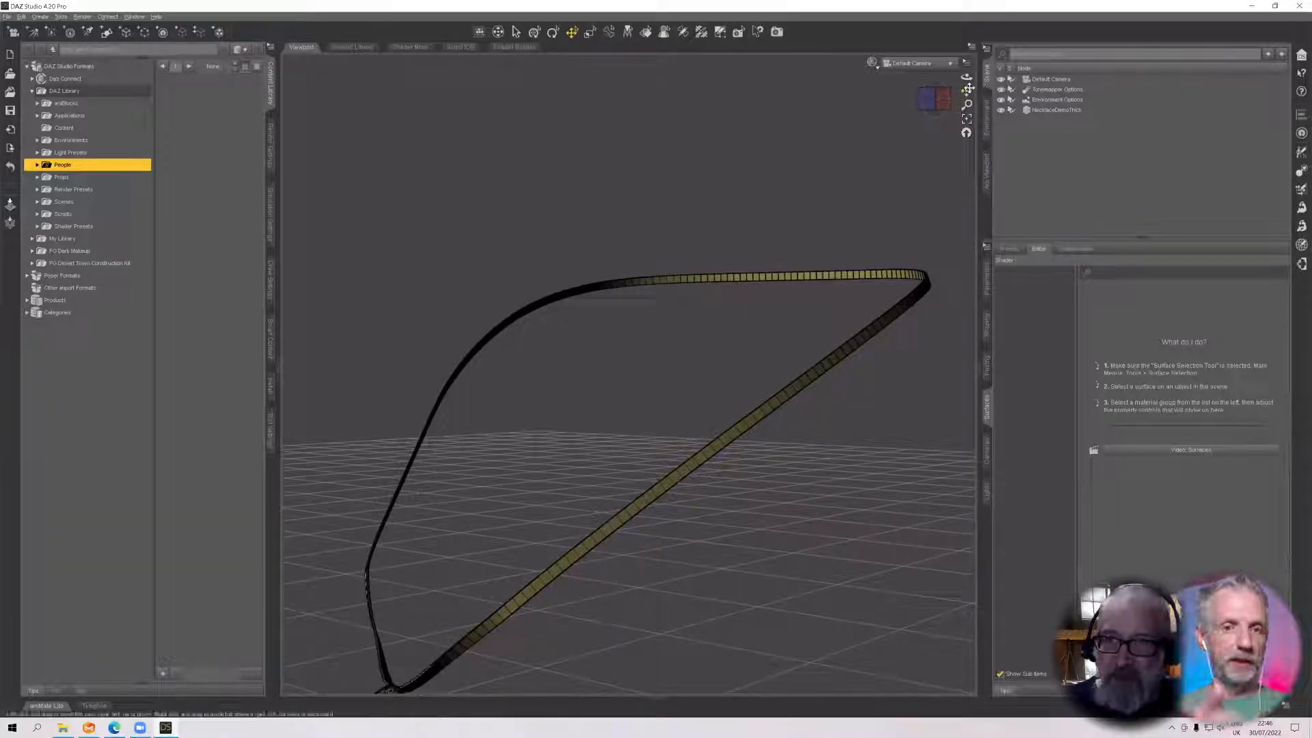
left_click_drag(967, 91, 967, 92)
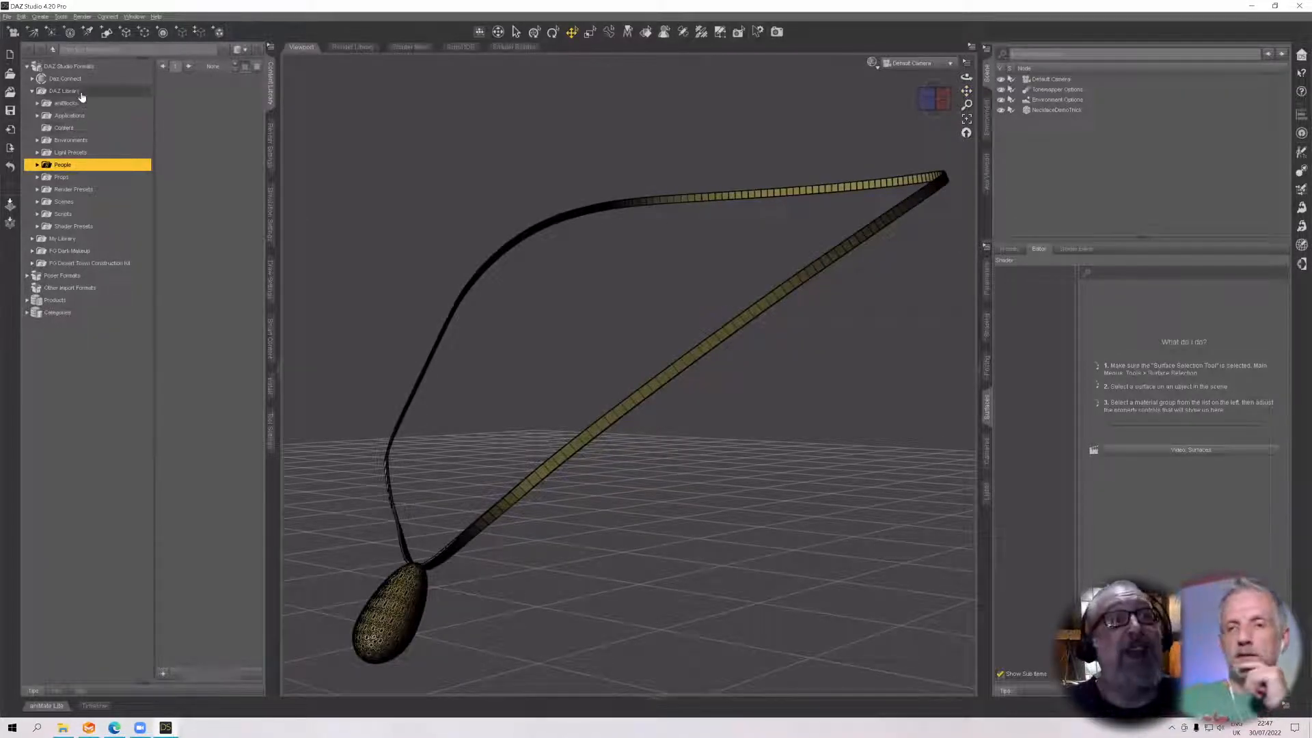
Load the Genesis 8.1 Basic Female figure from the Genesis 8 Female folder under People
left_click(37, 165)
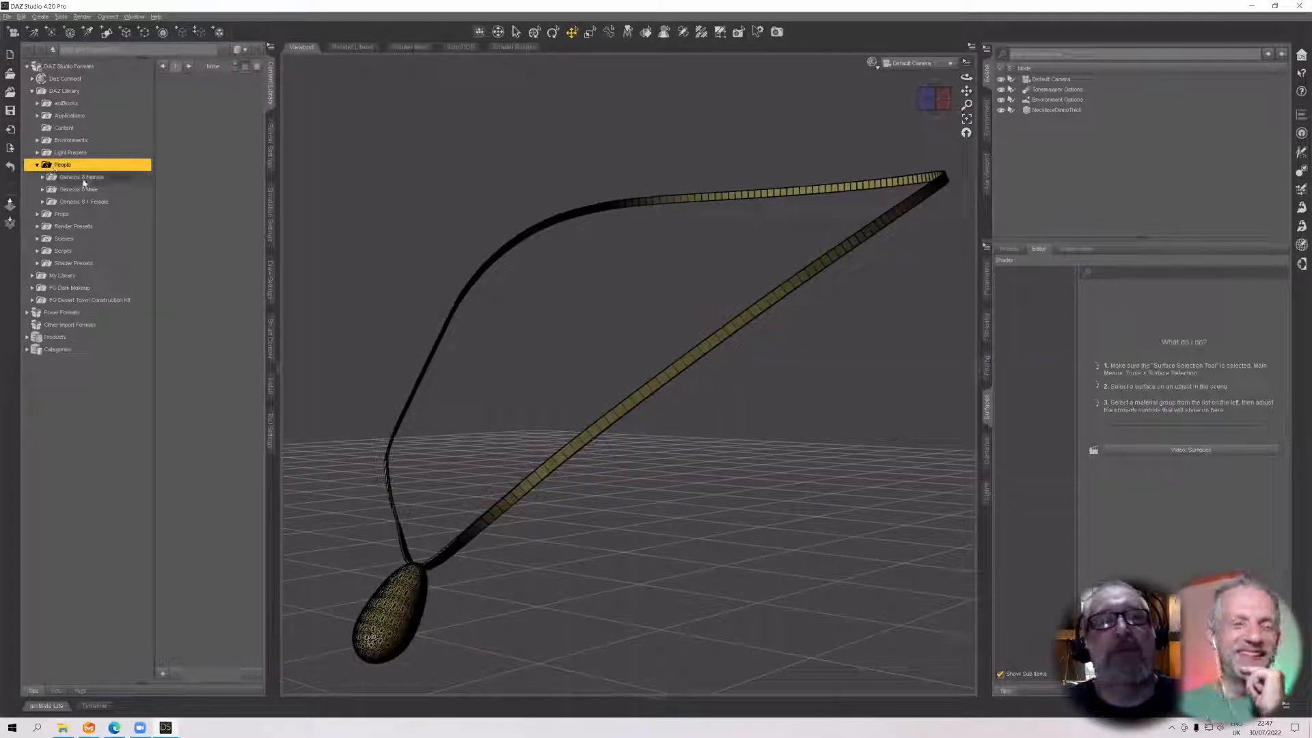
left_click(81, 177)
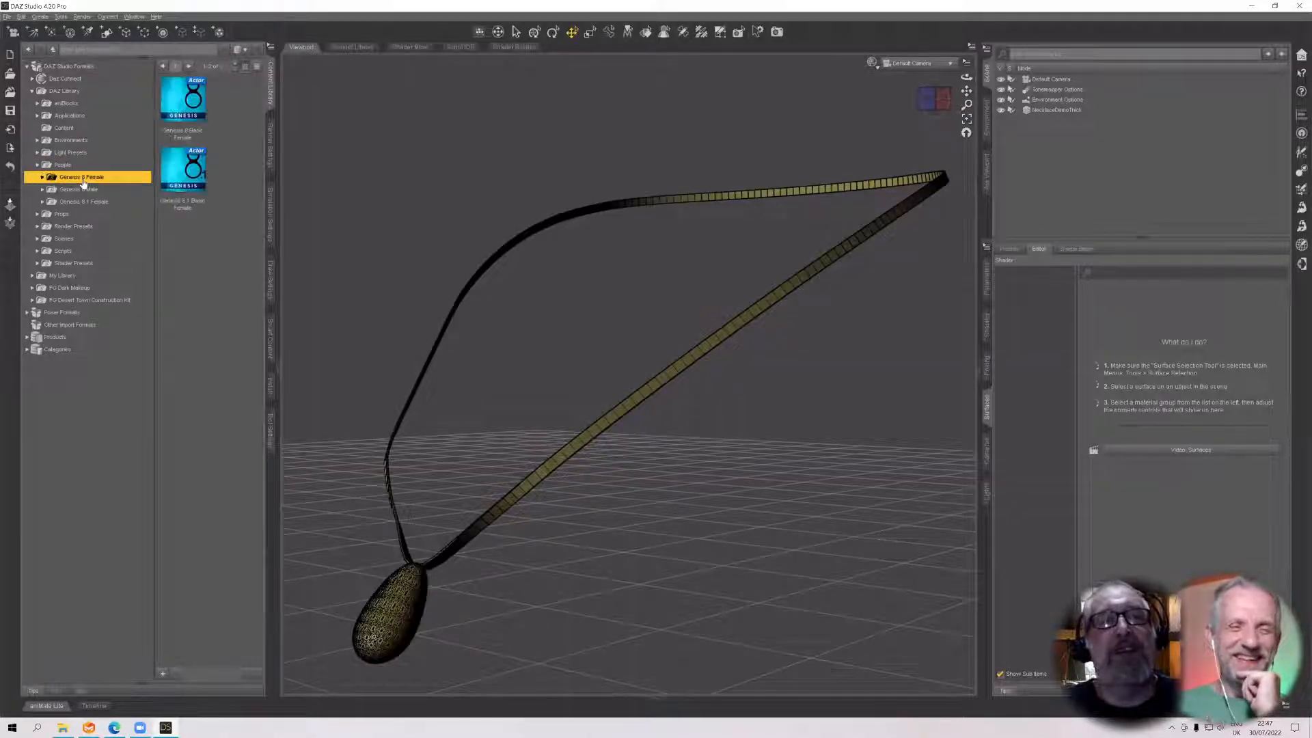
double_click(182, 183)
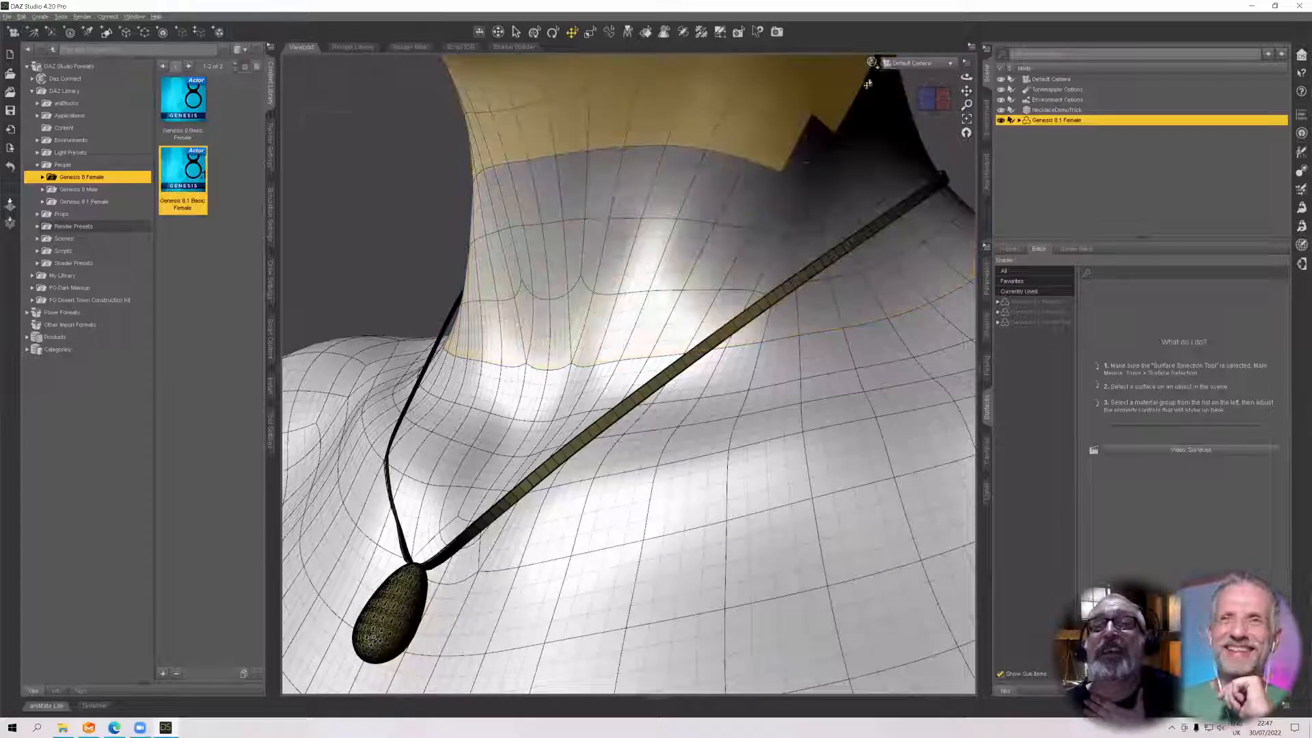
Preview the necklace on the figure in NVIDIA Iray and select the necklace
left_click(886, 64)
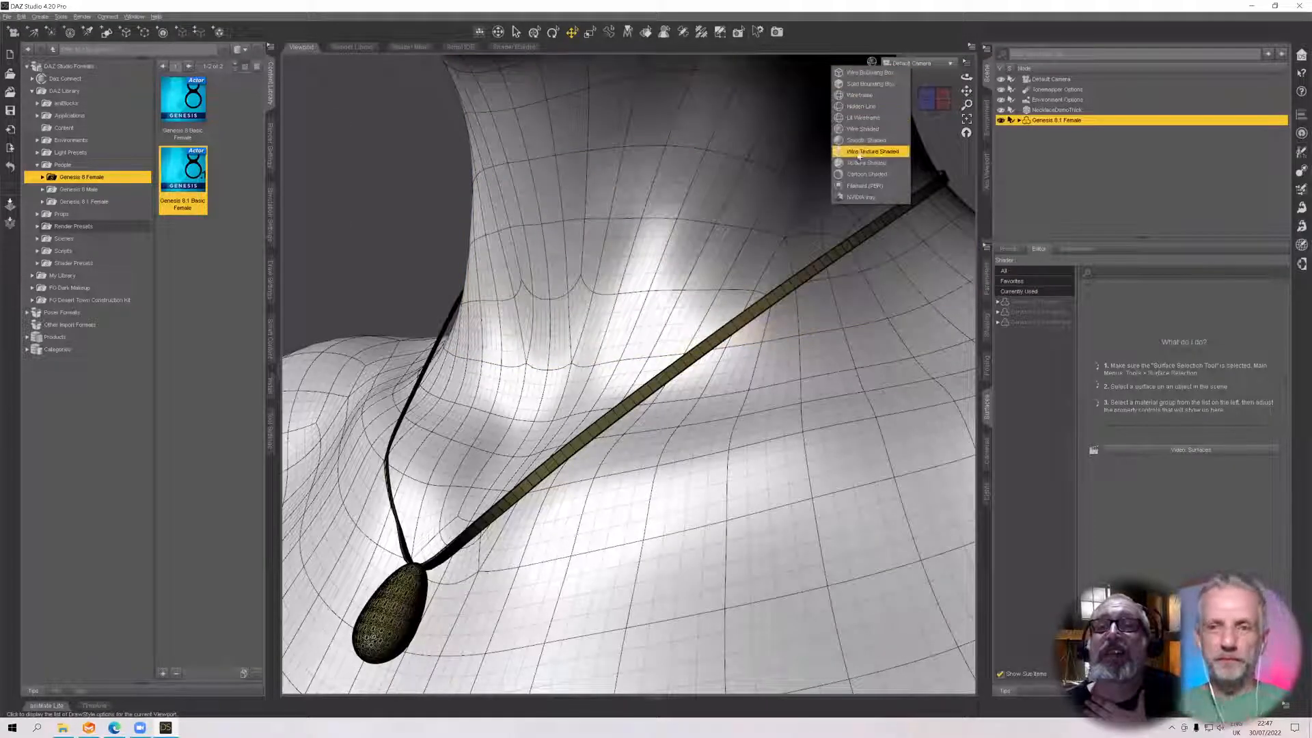
left_click(859, 196)
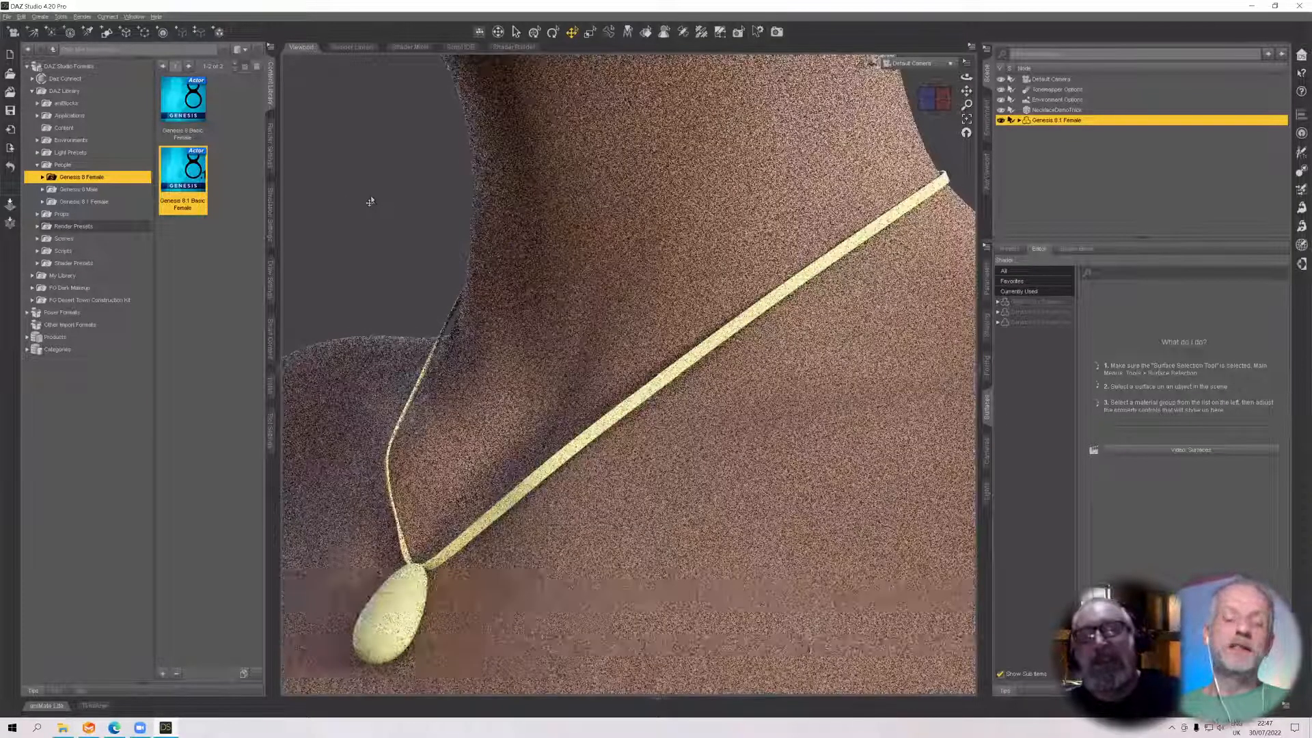
left_click(391, 605)
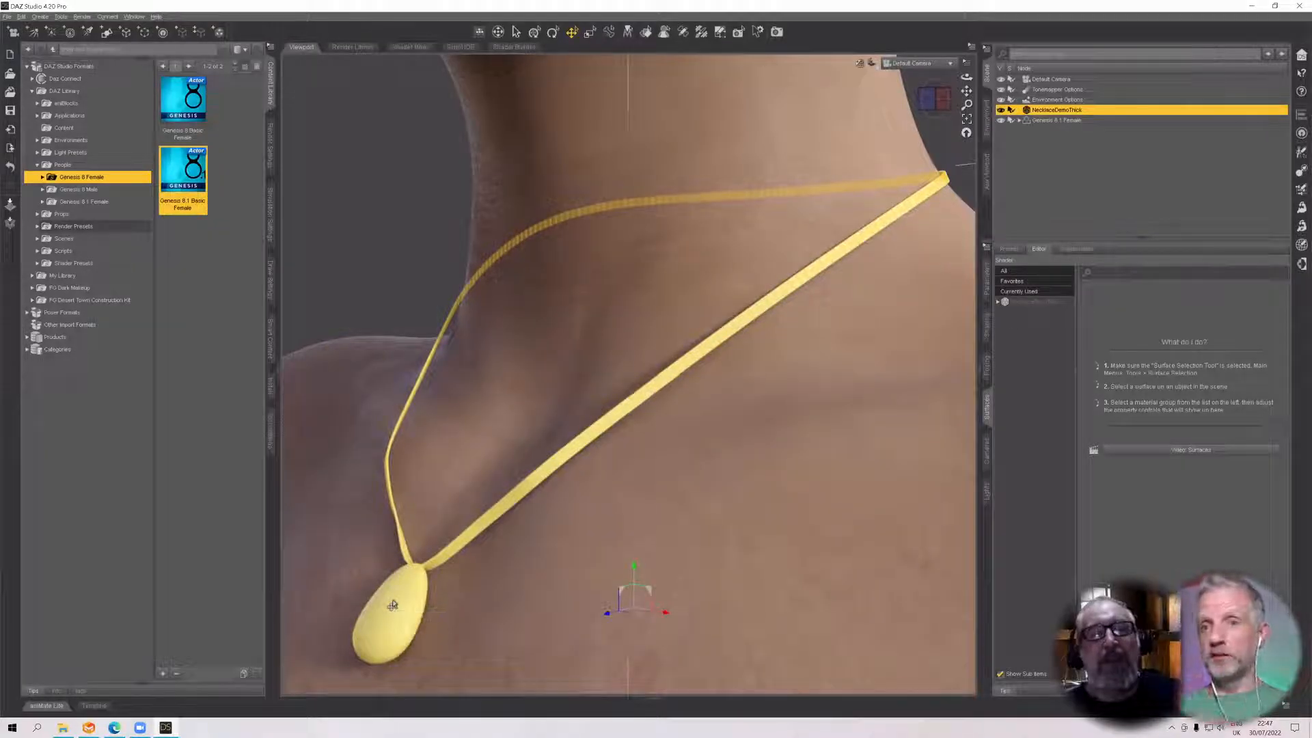
left_click(8, 17)
mouse_move(21, 16)
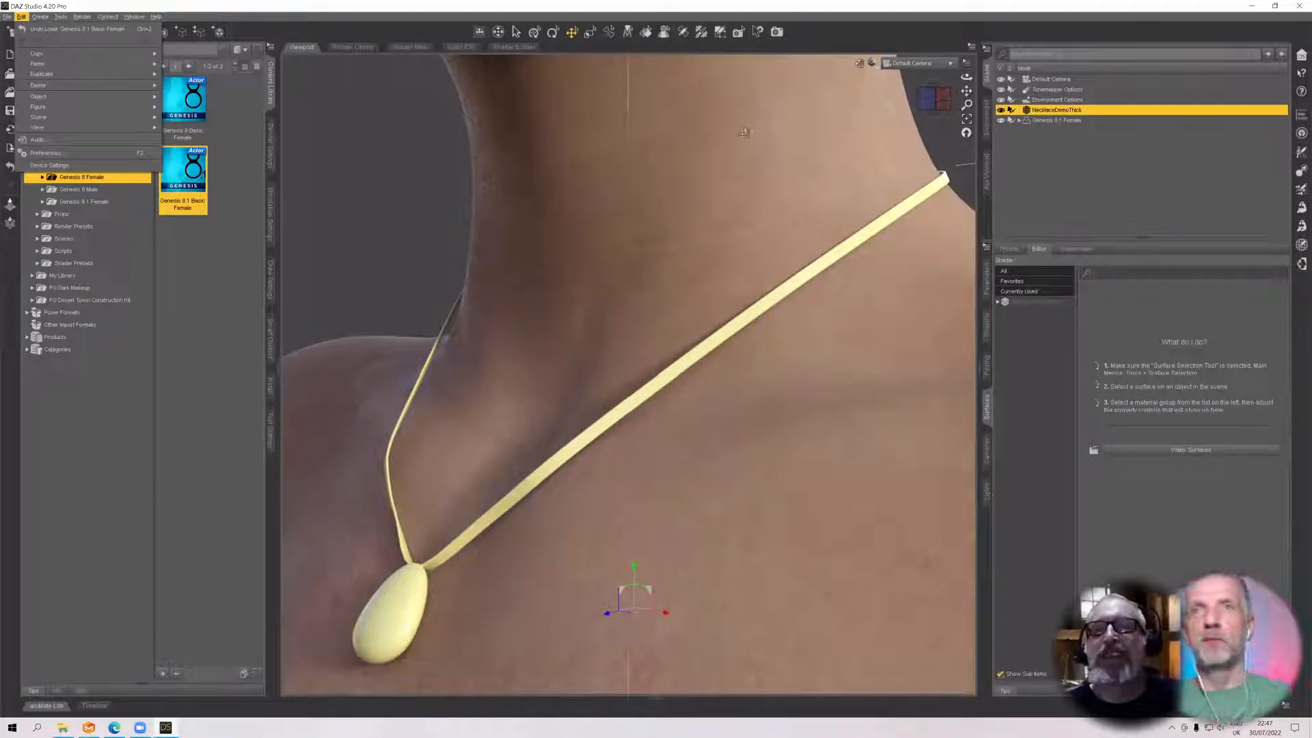
Change the viewport display style to Texture Shaded
left_click(872, 63)
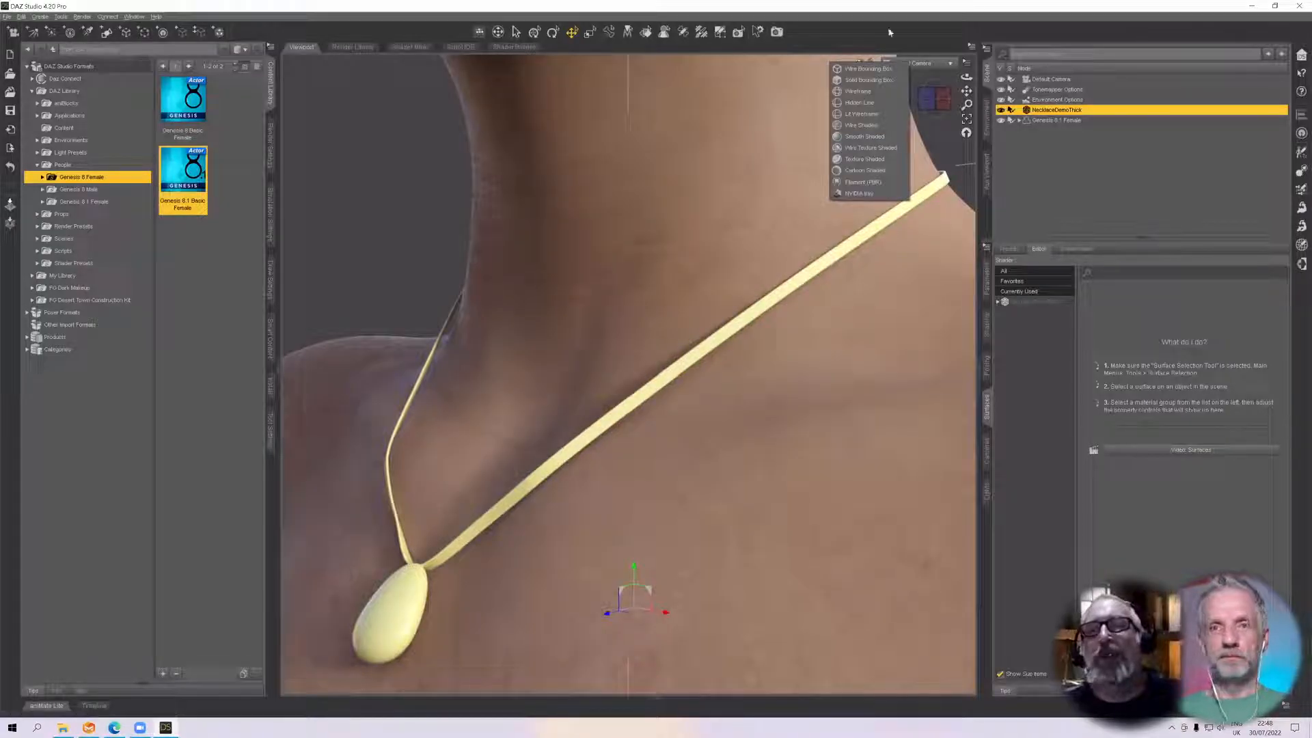
left_click(885, 147)
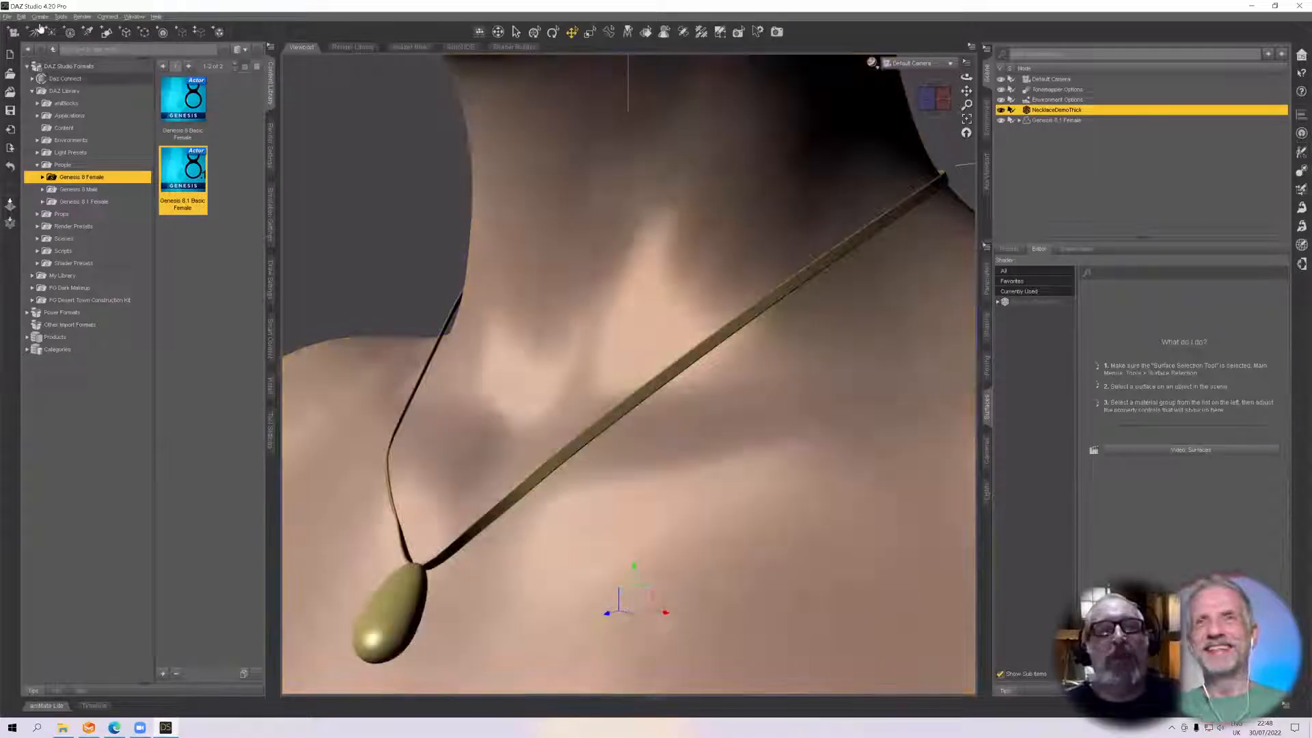
left_click(9, 16)
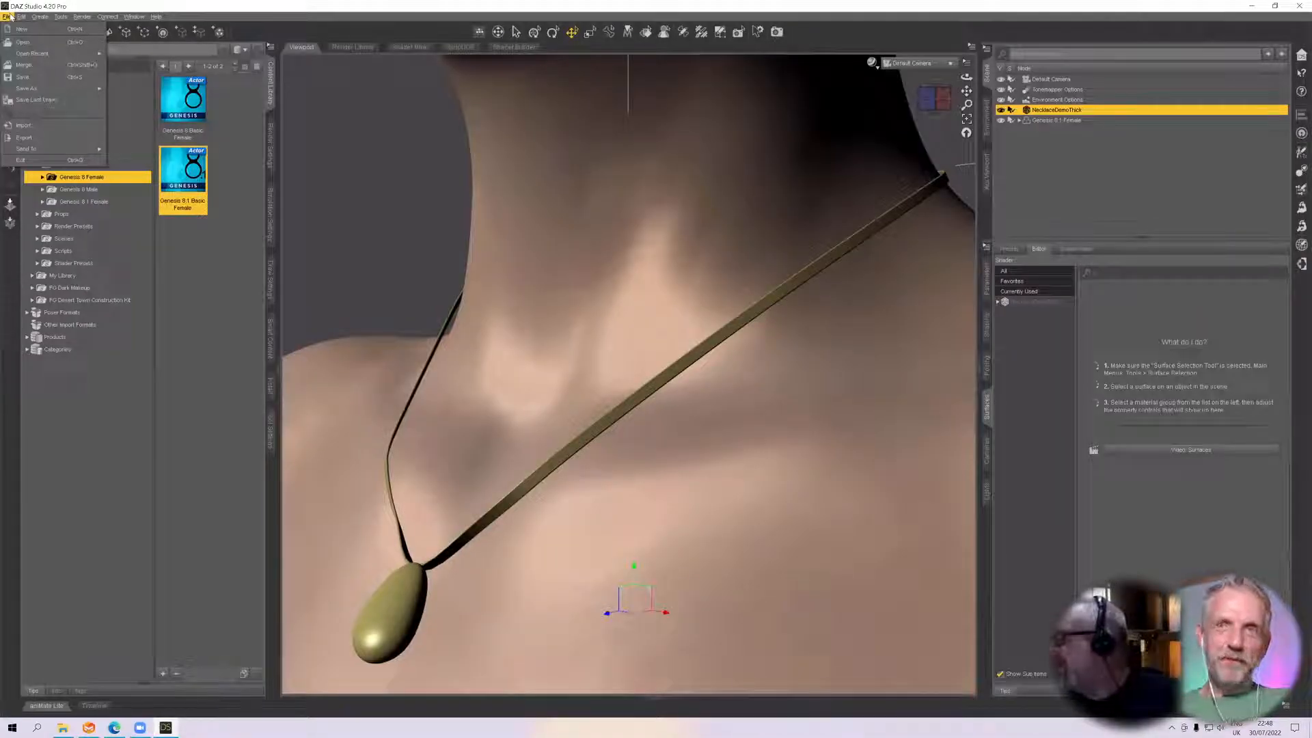
Browse the Genesis 8 Female content under People and open the Basic Wear clothing folder
left_click(63, 215)
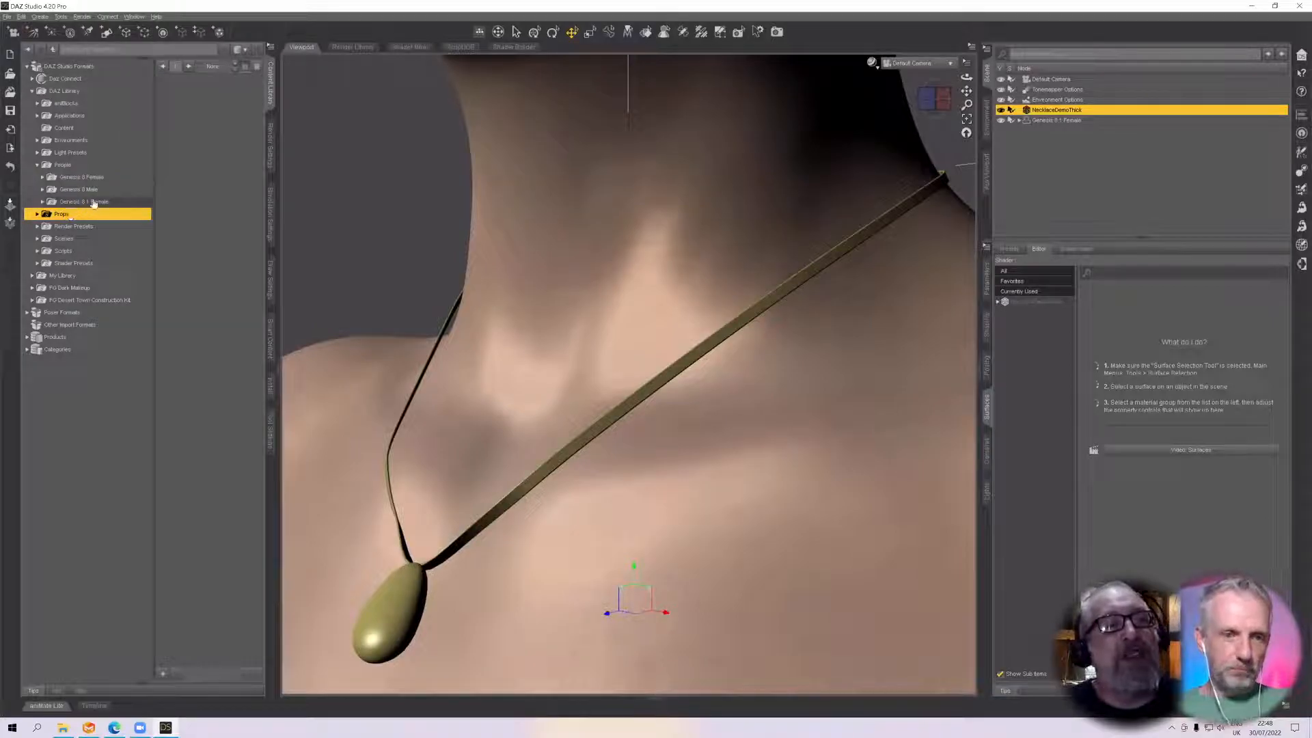
double_click(95, 180)
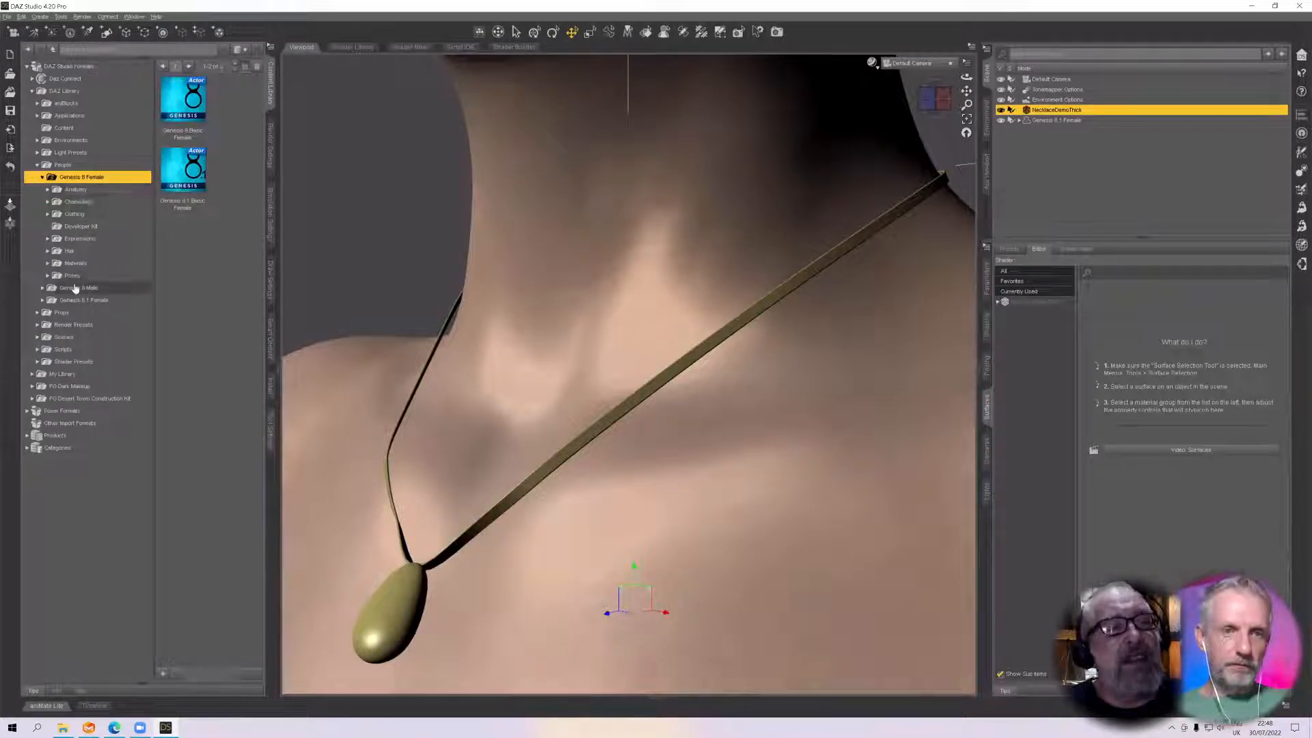
double_click(72, 276)
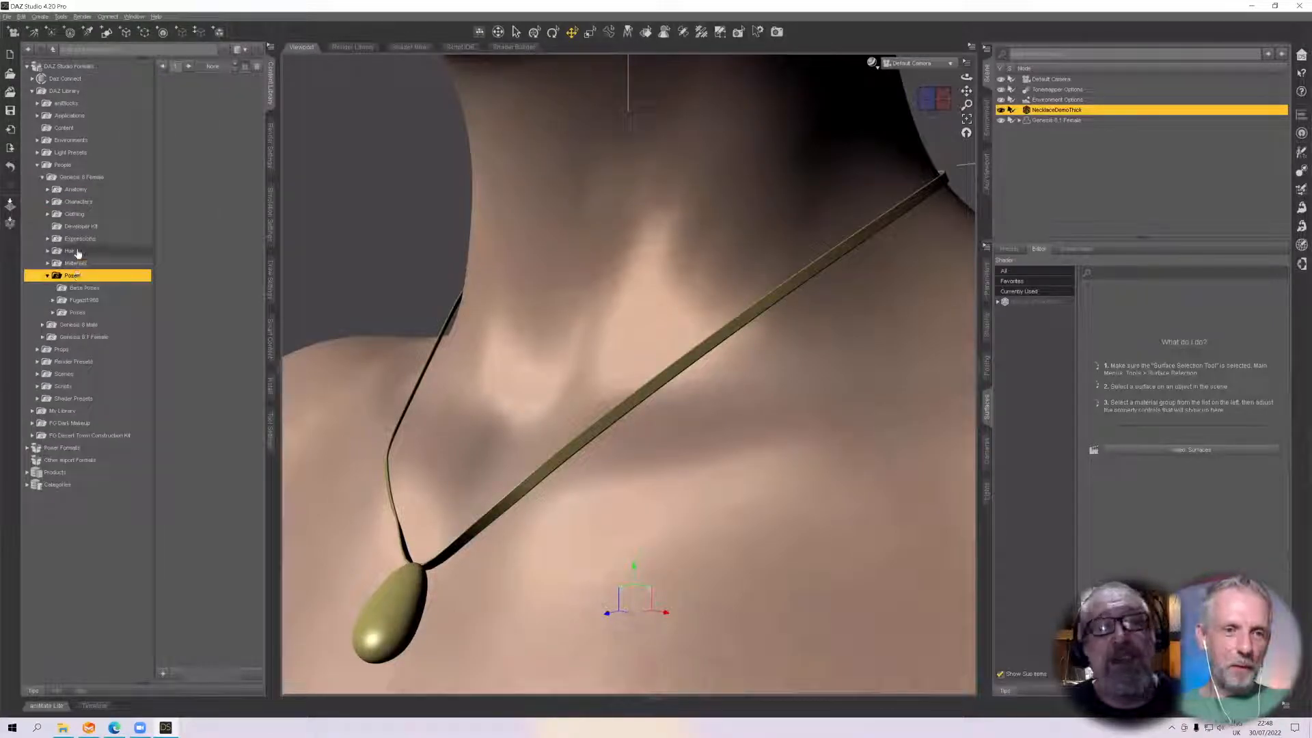
double_click(75, 263)
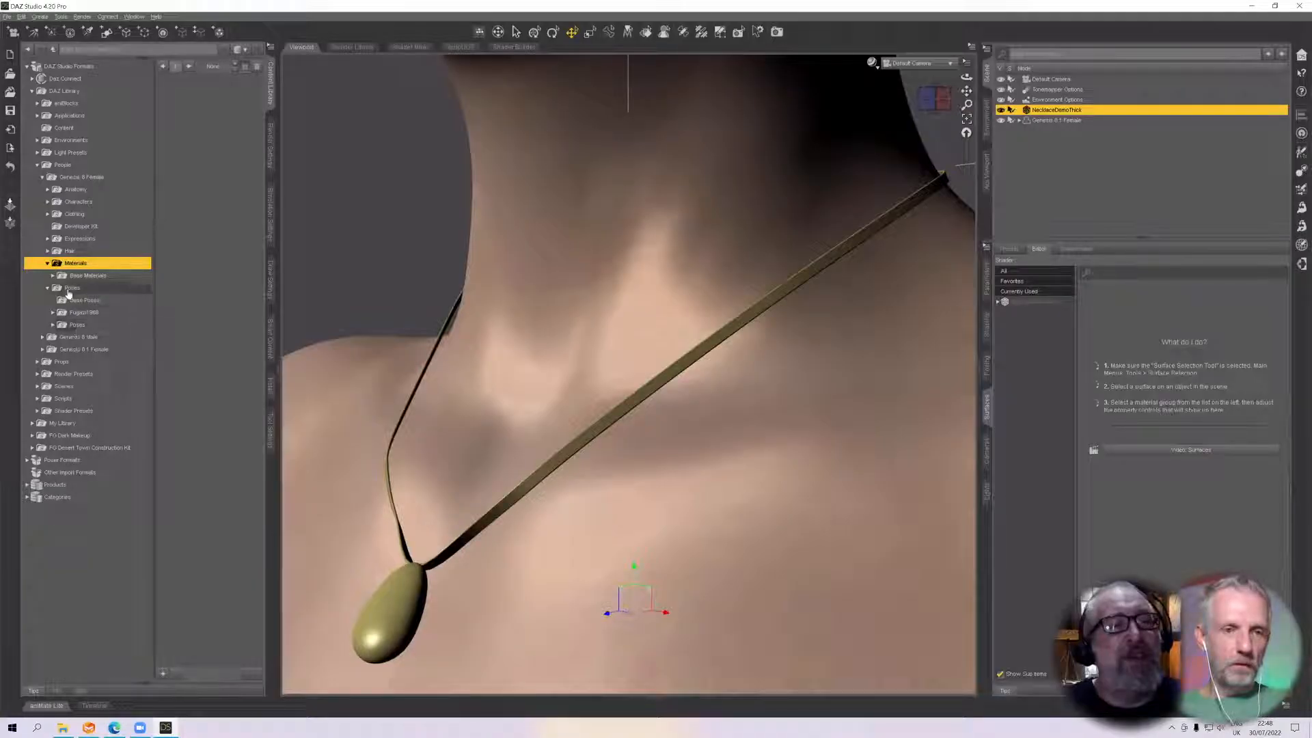
double_click(69, 290)
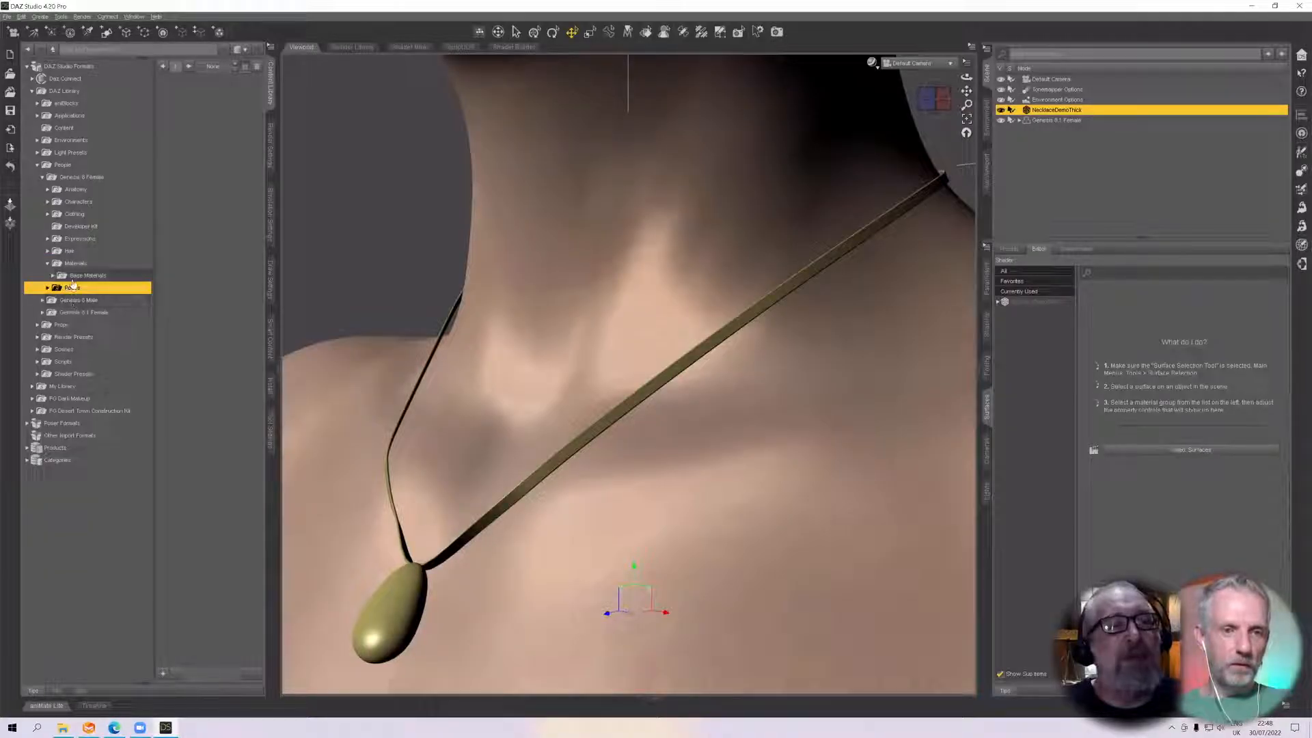
double_click(74, 216)
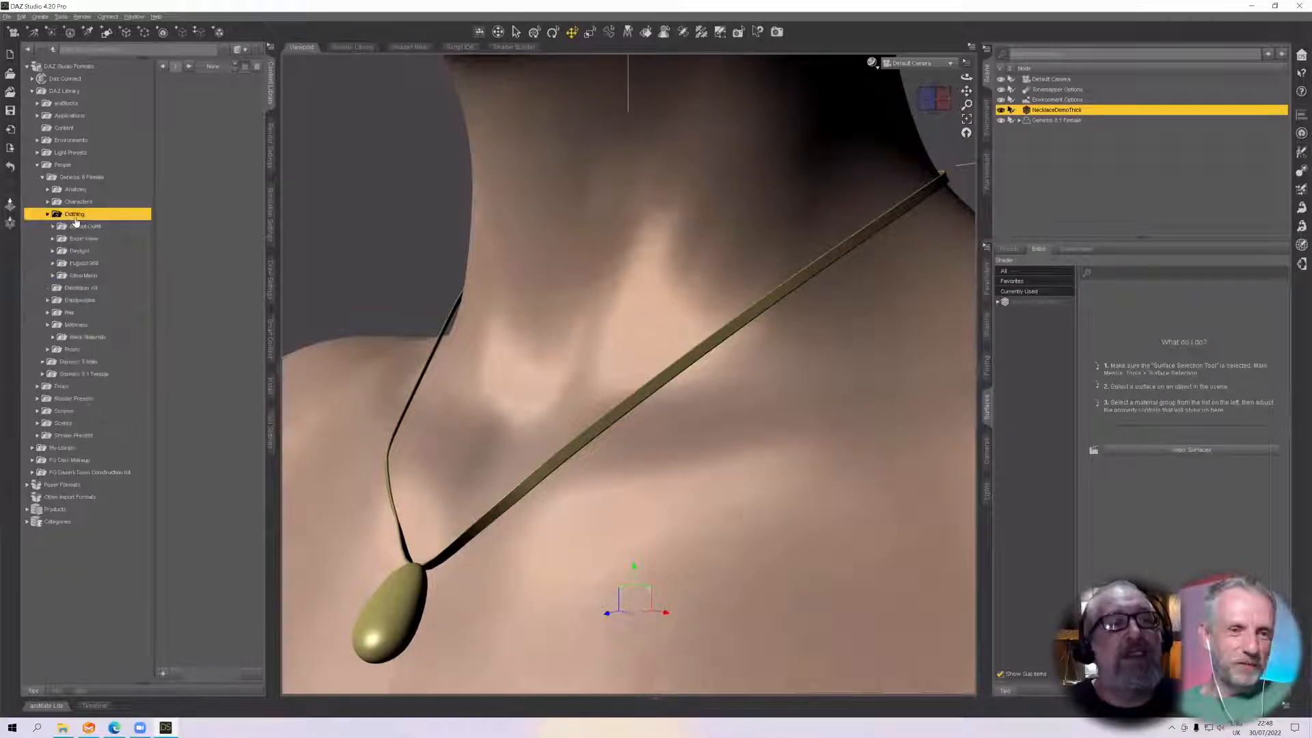
double_click(81, 265)
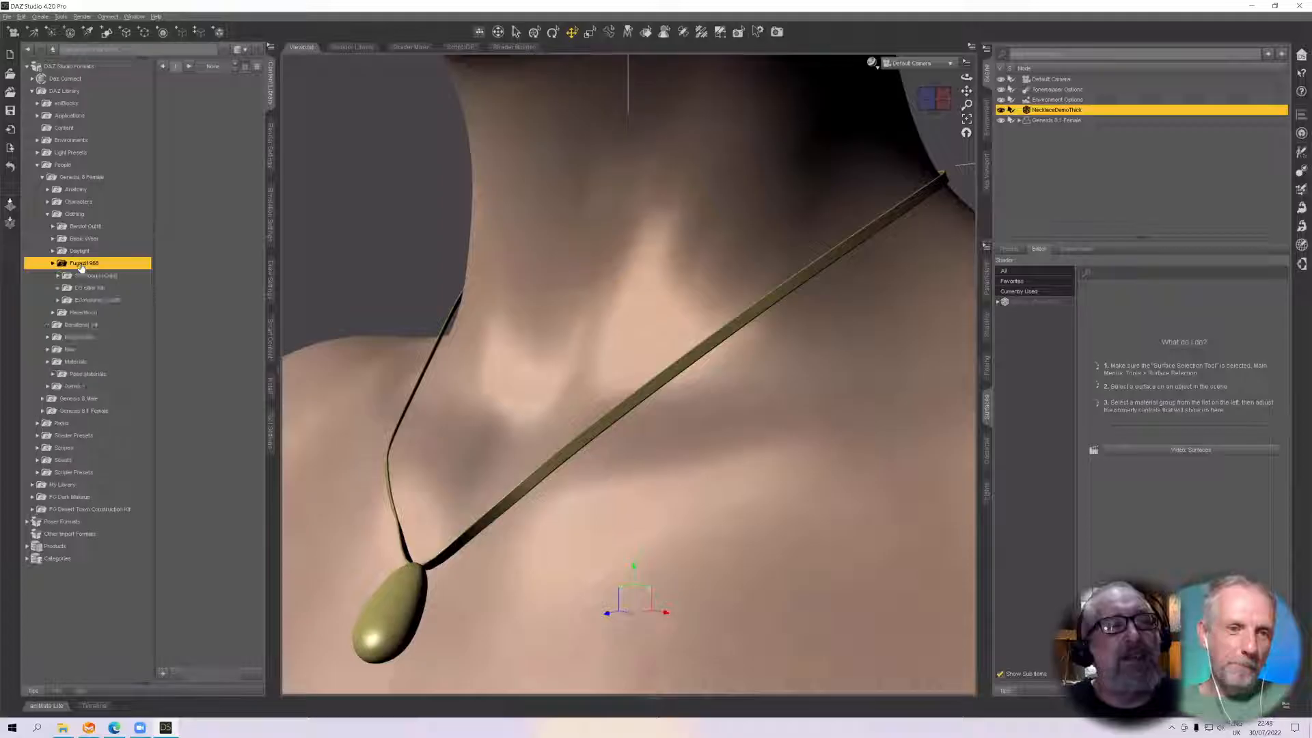
double_click(84, 238)
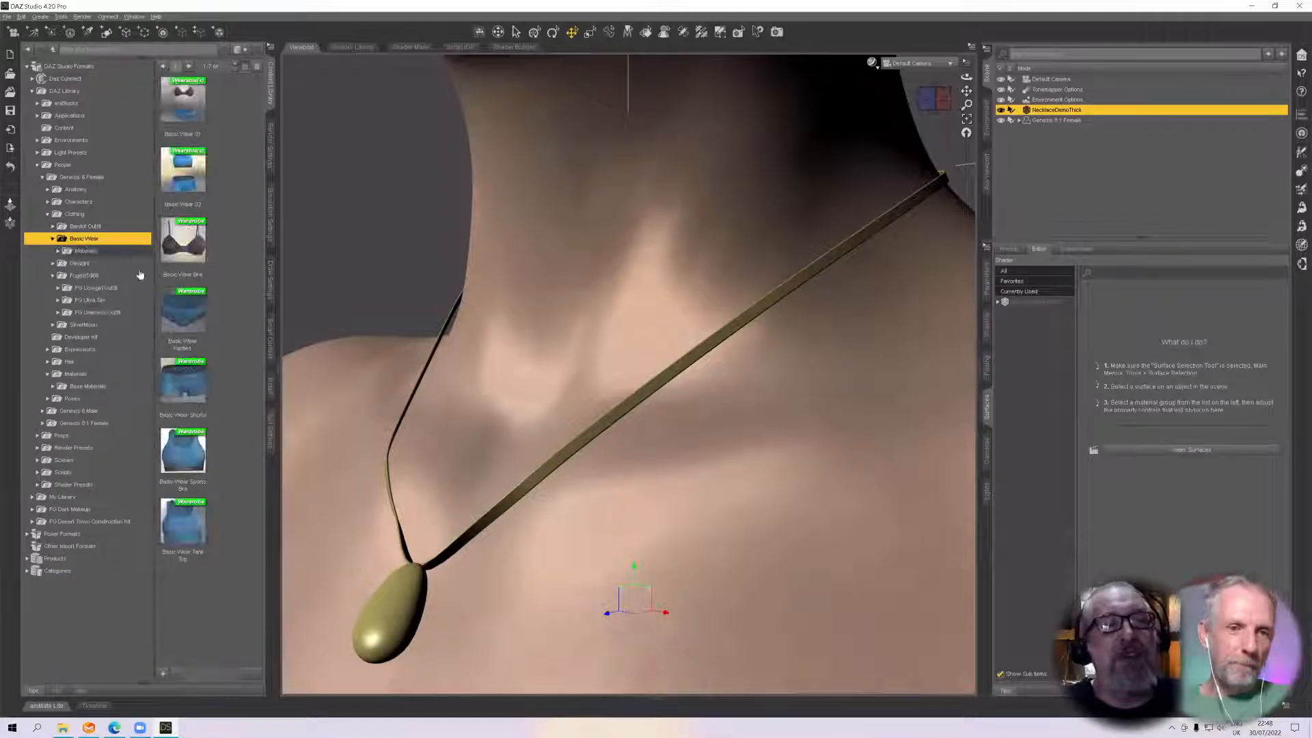
Dress the Genesis 8.1 Female figure in the Basic Wear Bra and Basic Wear Shorts
left_click(183, 263)
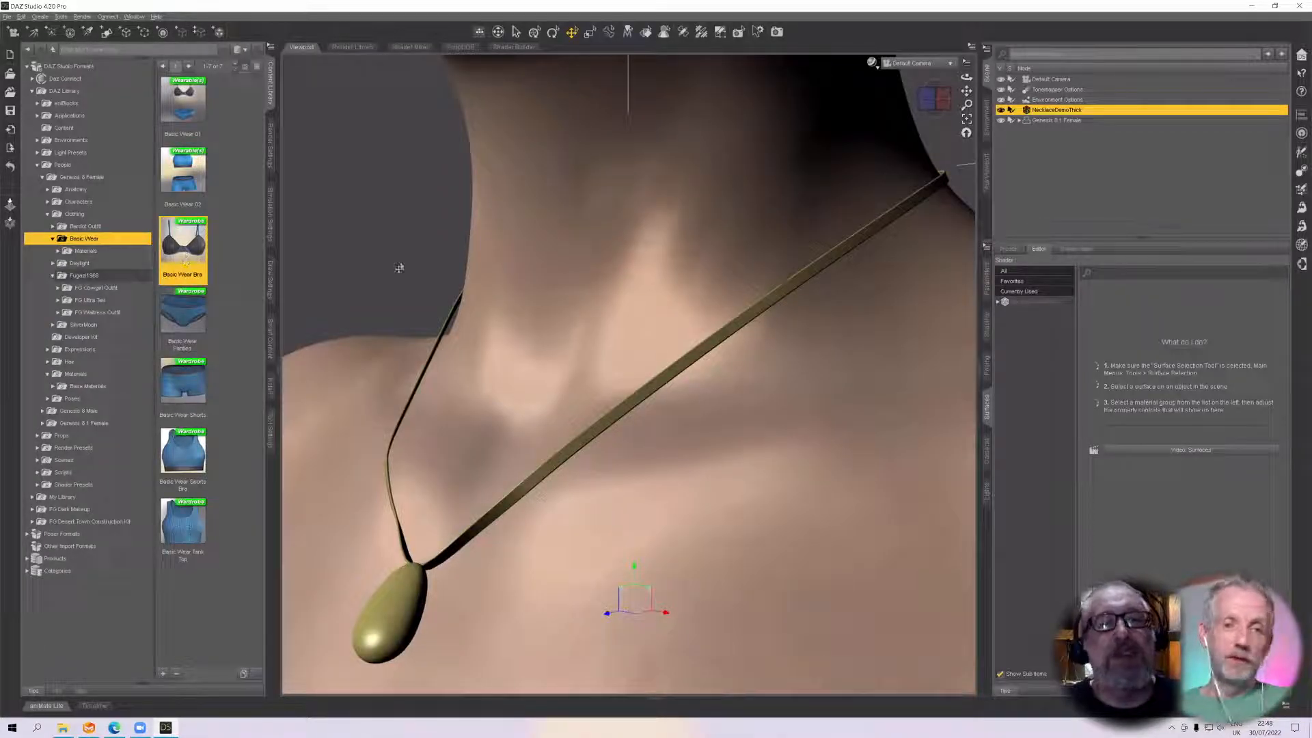
left_click_drag(399, 267, 344, 246)
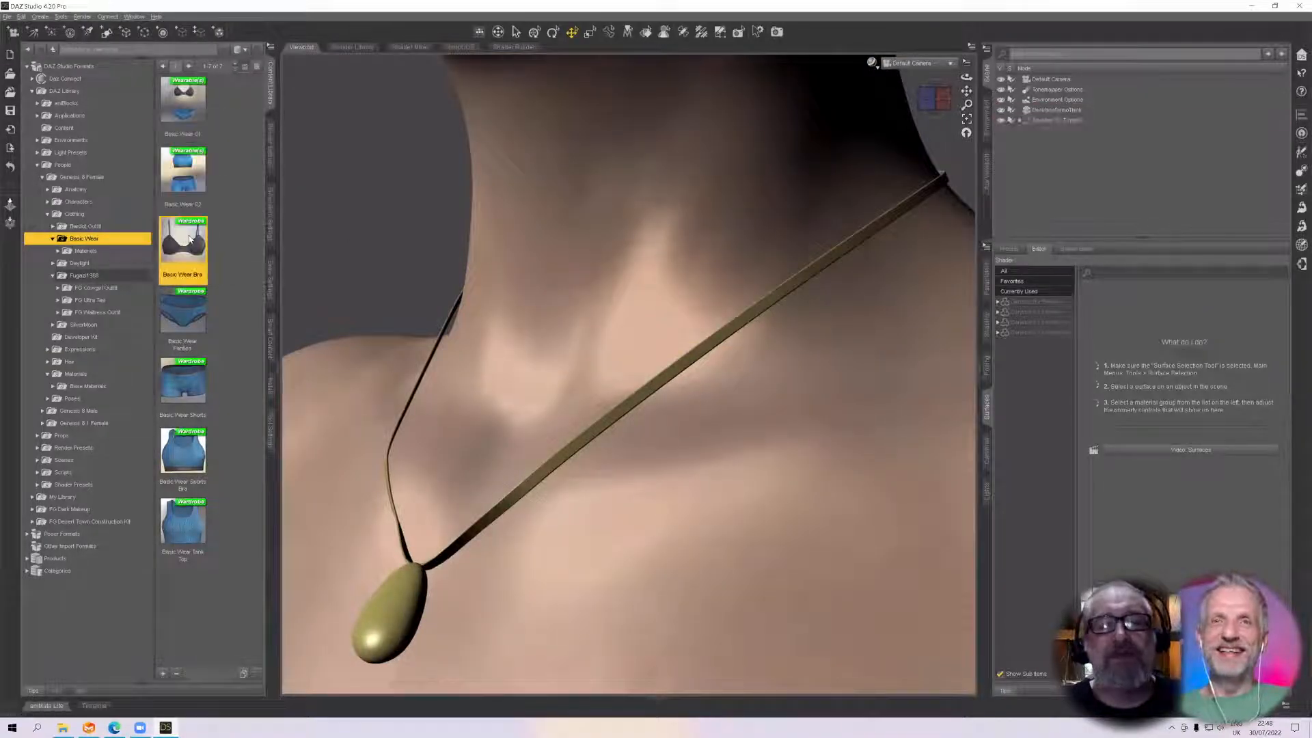
left_click(587, 330)
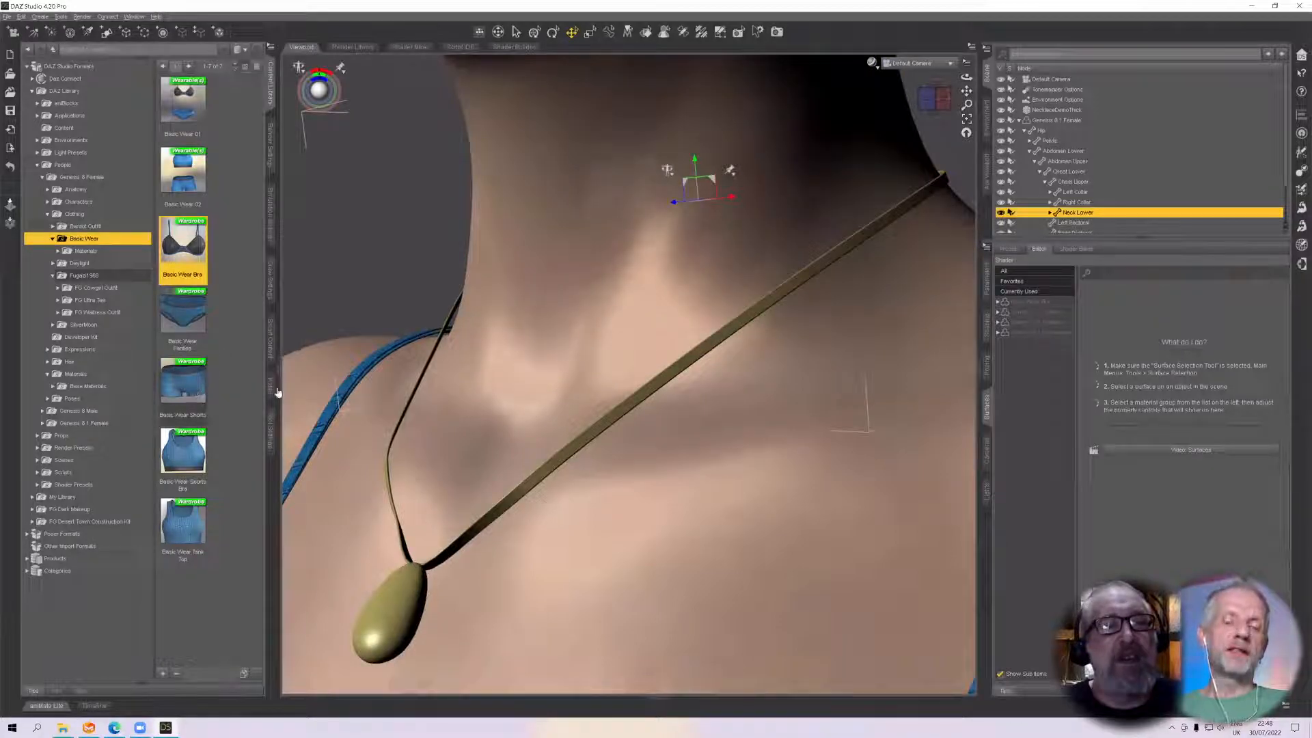
double_click(183, 383)
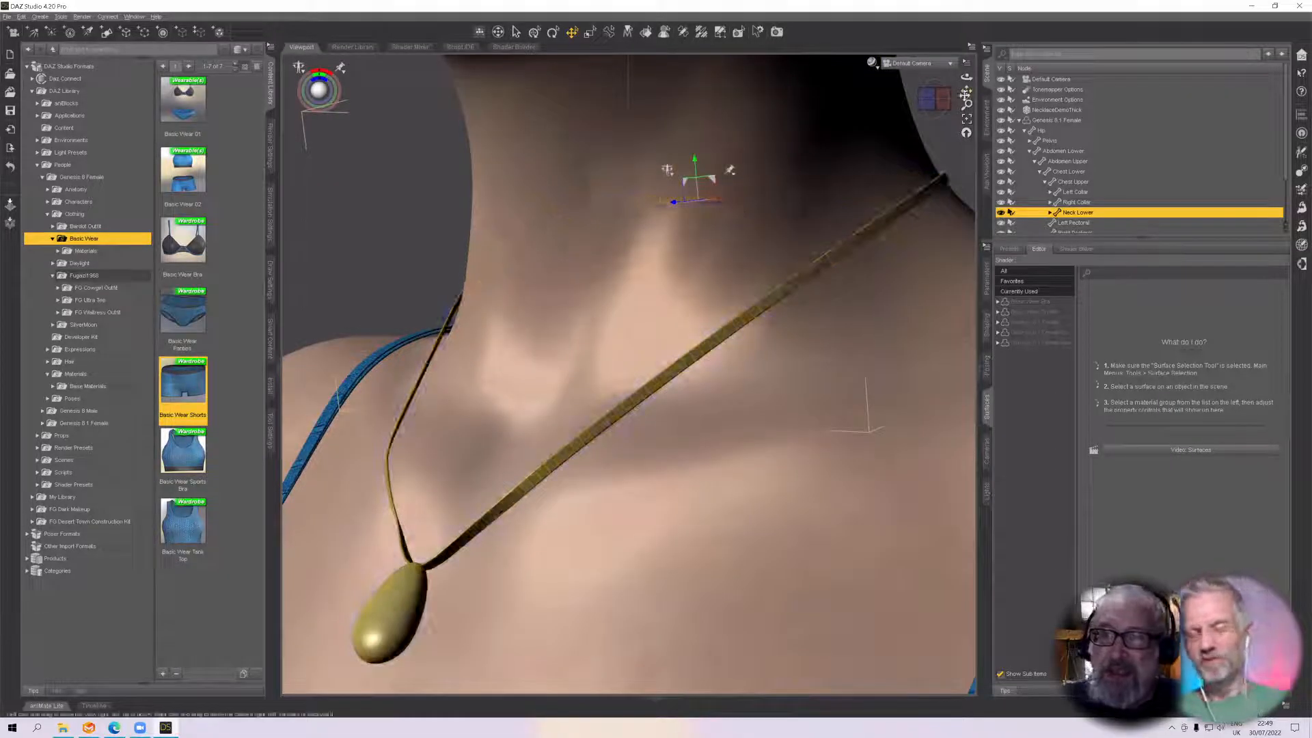
Select all surfaces of the necklace on the figure and raise their Glossy Roughness to about 0.36
left_click_drag(966, 104, 966, 170)
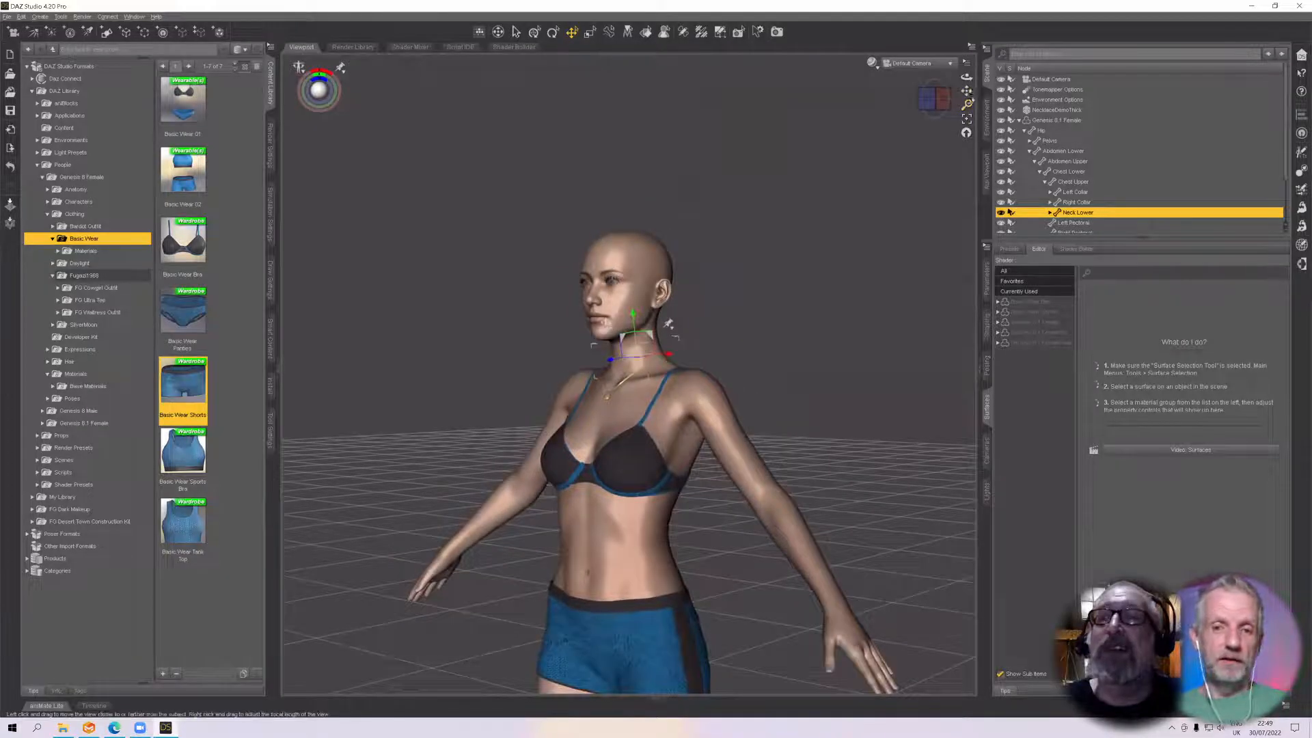
left_click_drag(966, 90, 949, 25)
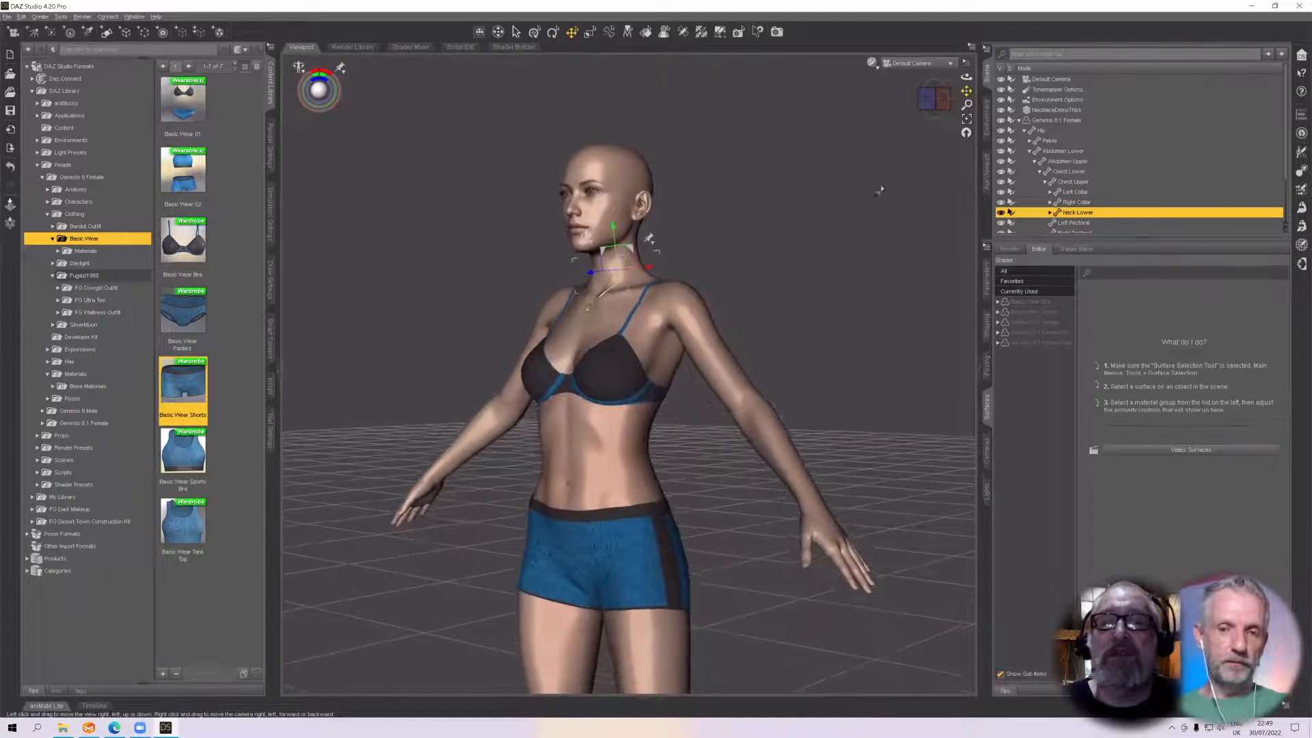
left_click_drag(966, 105, 926, 129)
left_click(735, 222)
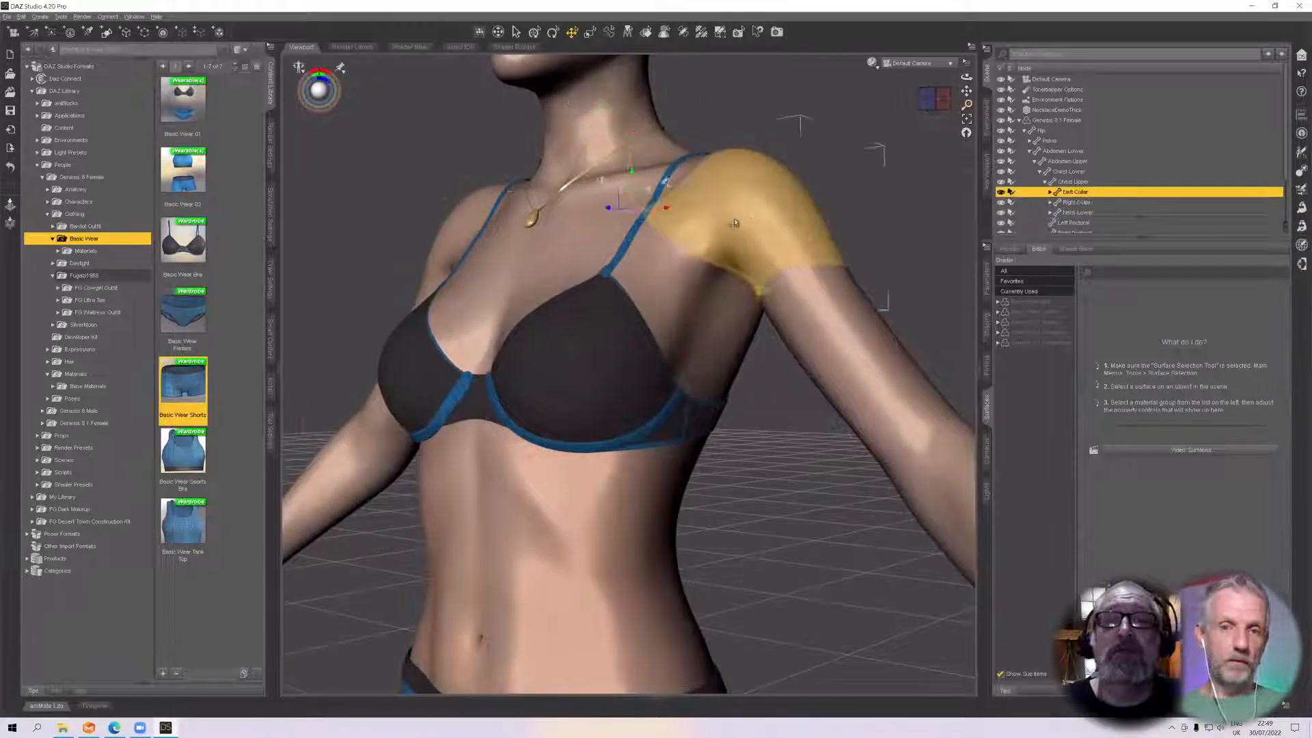
left_click_drag(966, 90, 913, 152)
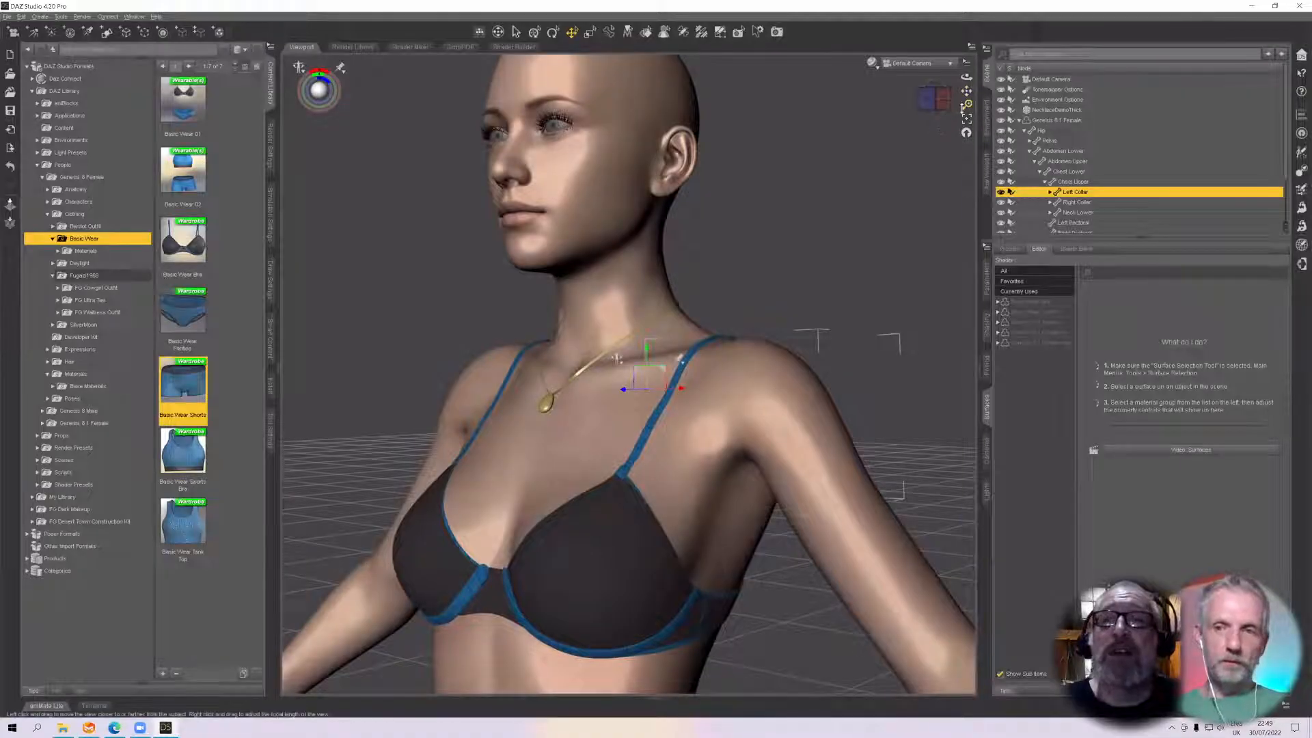
left_click_drag(966, 105, 938, 128)
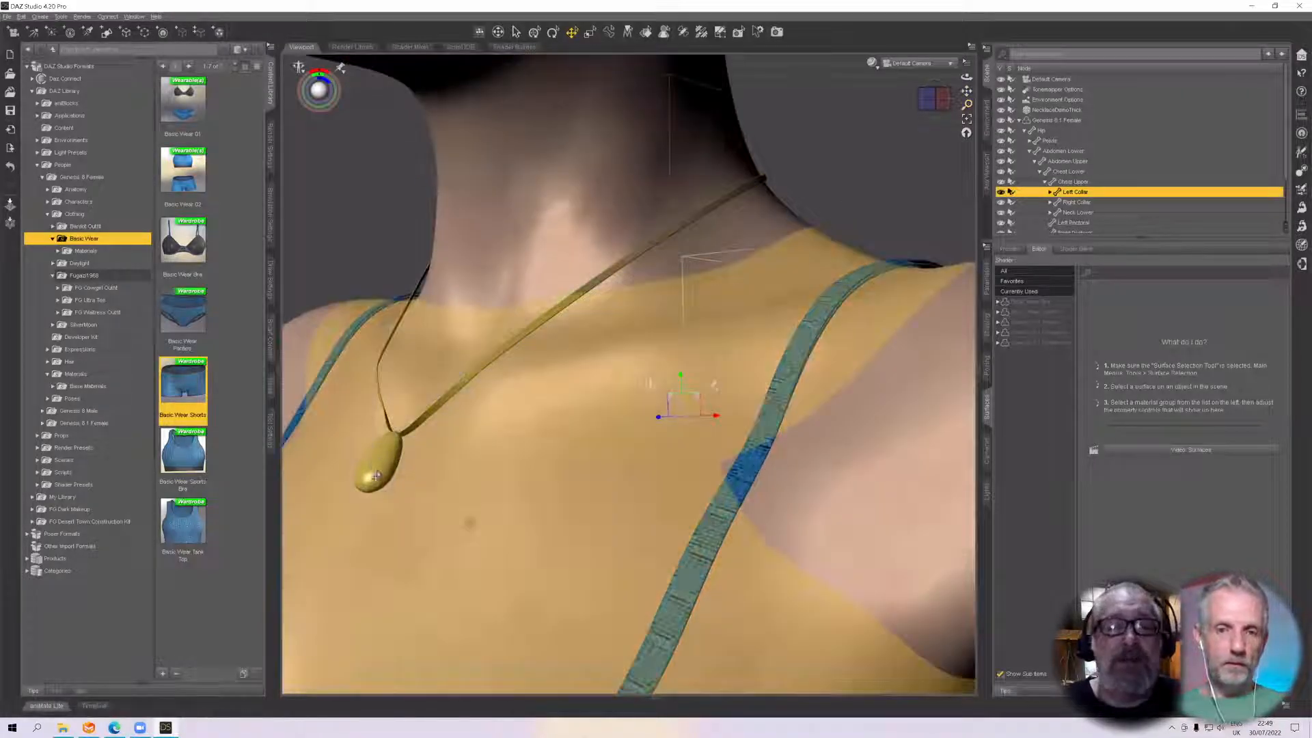
left_click(573, 297)
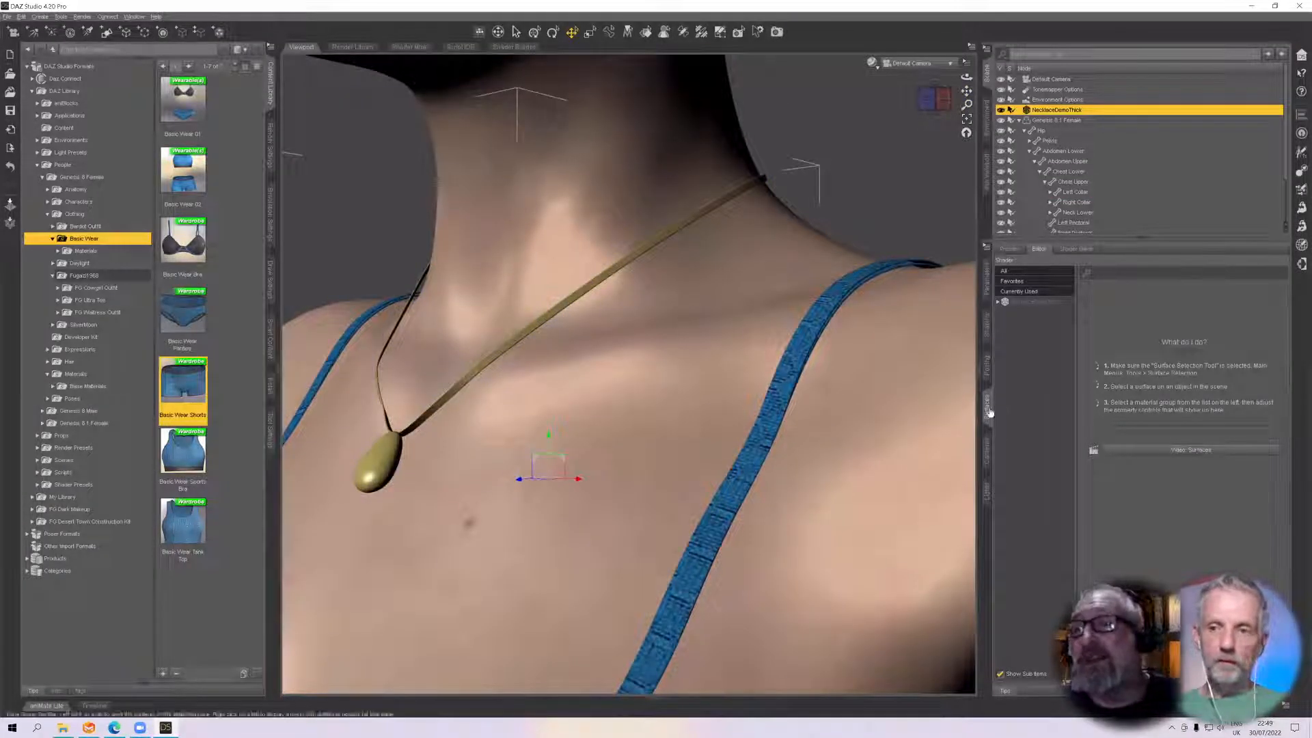
left_click(1027, 304)
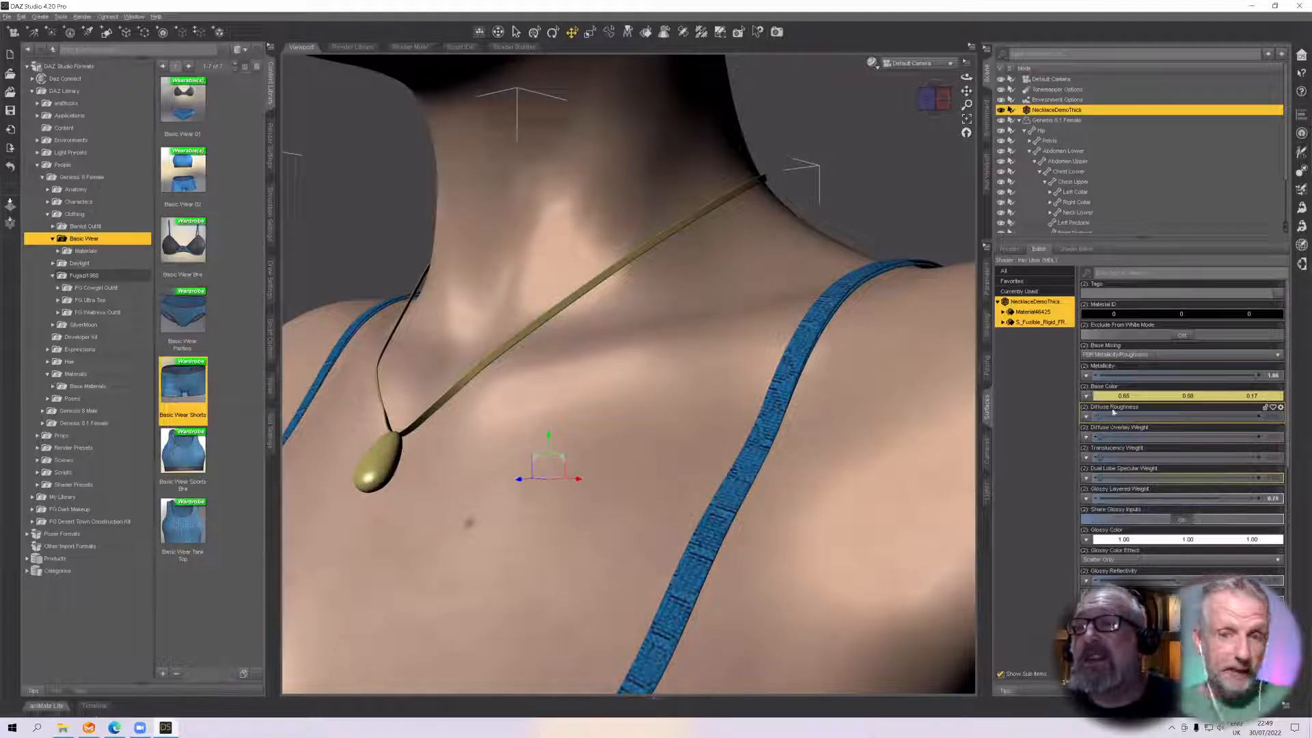
scroll(1150, 453, "down", 8)
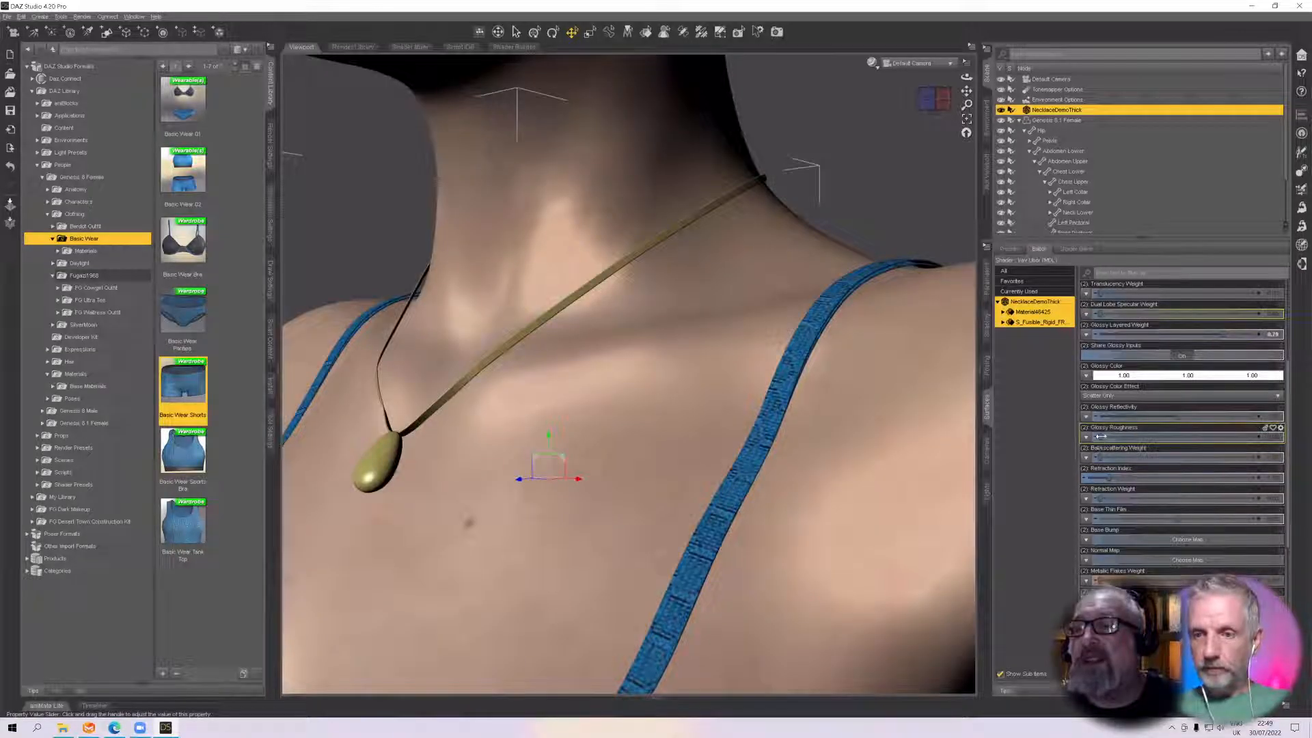
mouse_move(1100, 436)
left_mouse_down()
mouse_move(1192, 439)
mouse_move(1137, 444)
left_mouse_up()
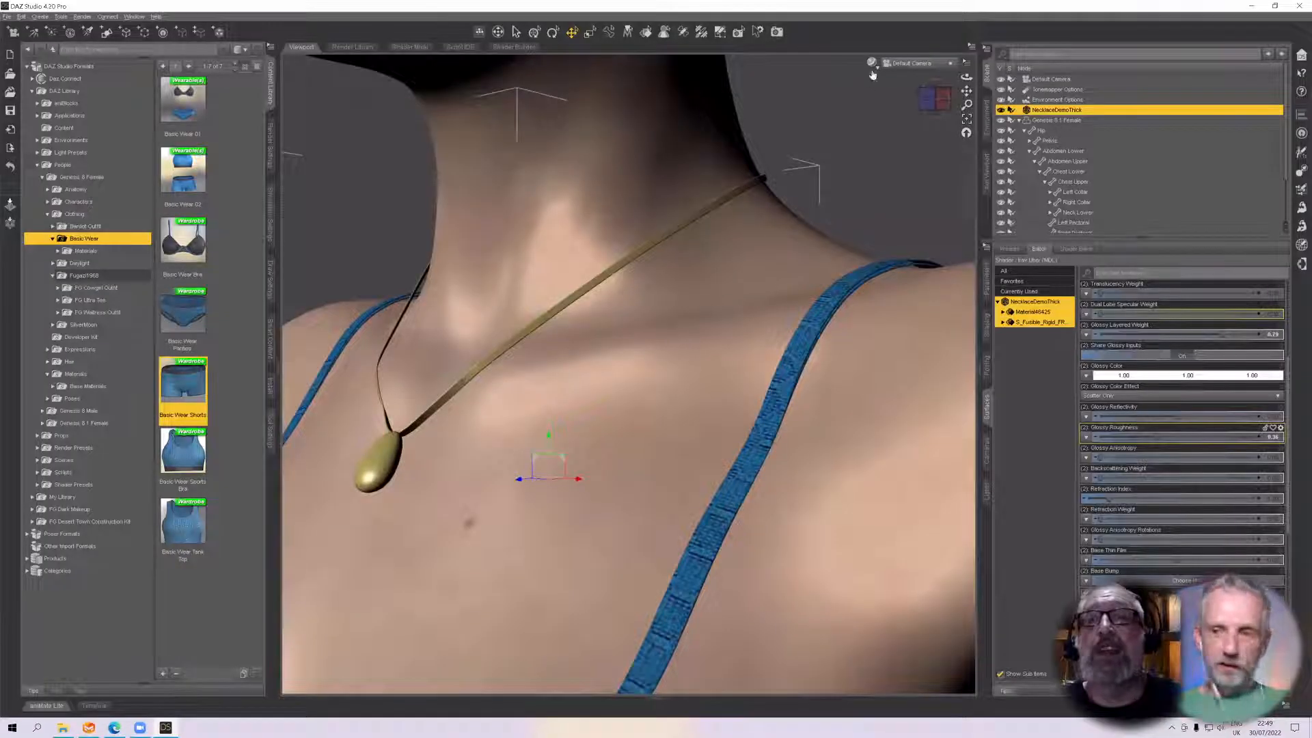
Preview the necklace on the clothed figure in NVIDIA Iray, then return the viewport to Texture Shaded
left_click(872, 74)
left_click(871, 62)
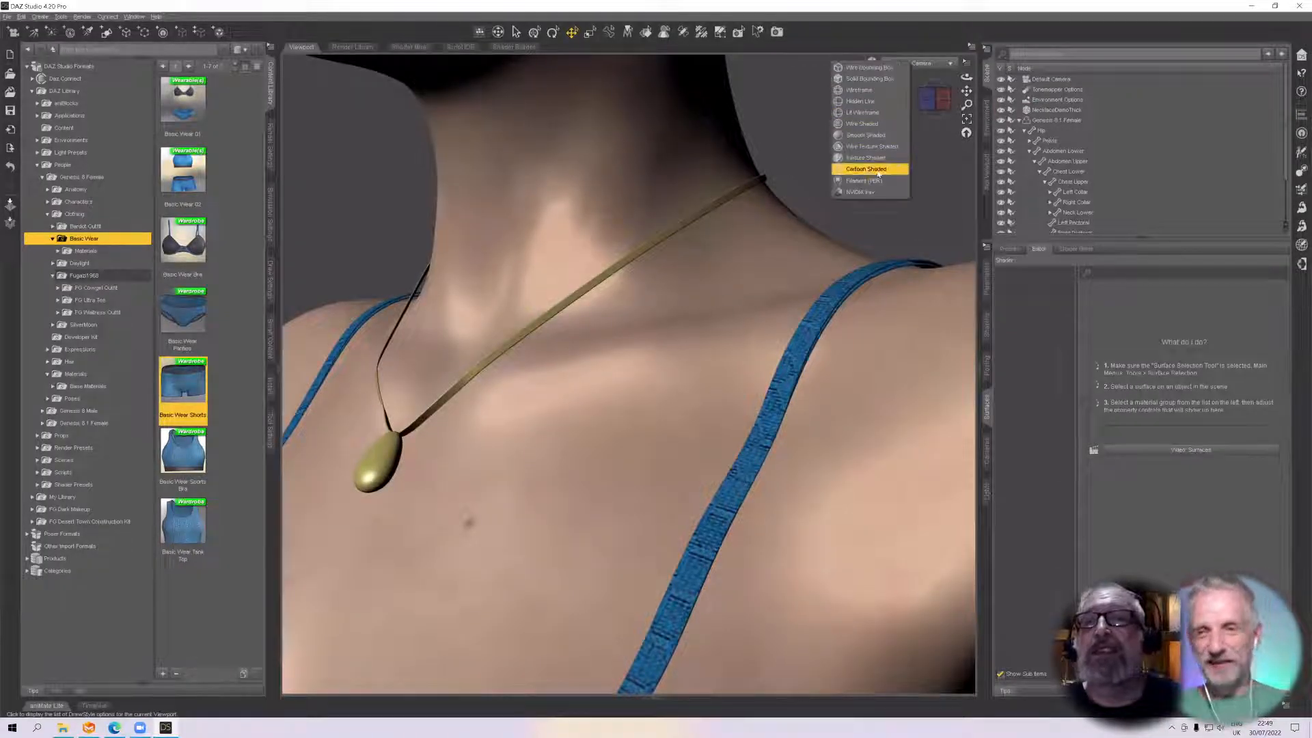
left_click(876, 192)
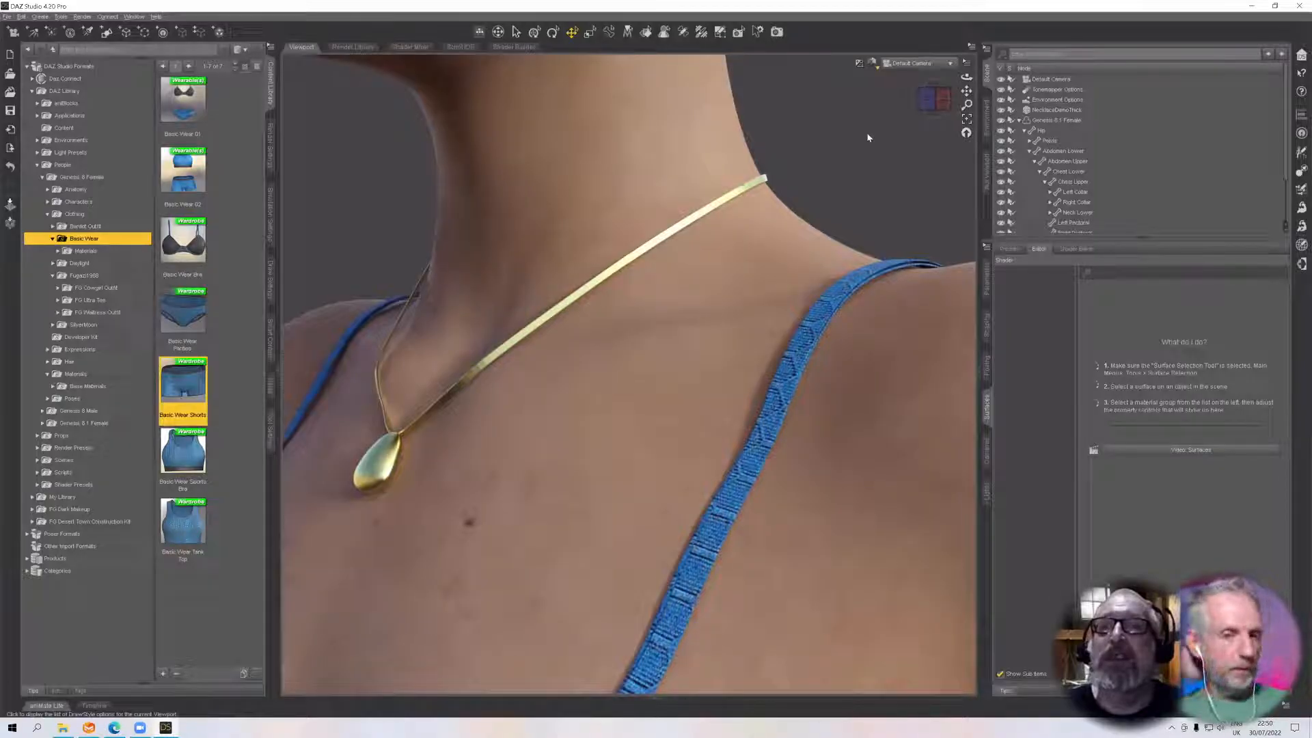
left_click(872, 63)
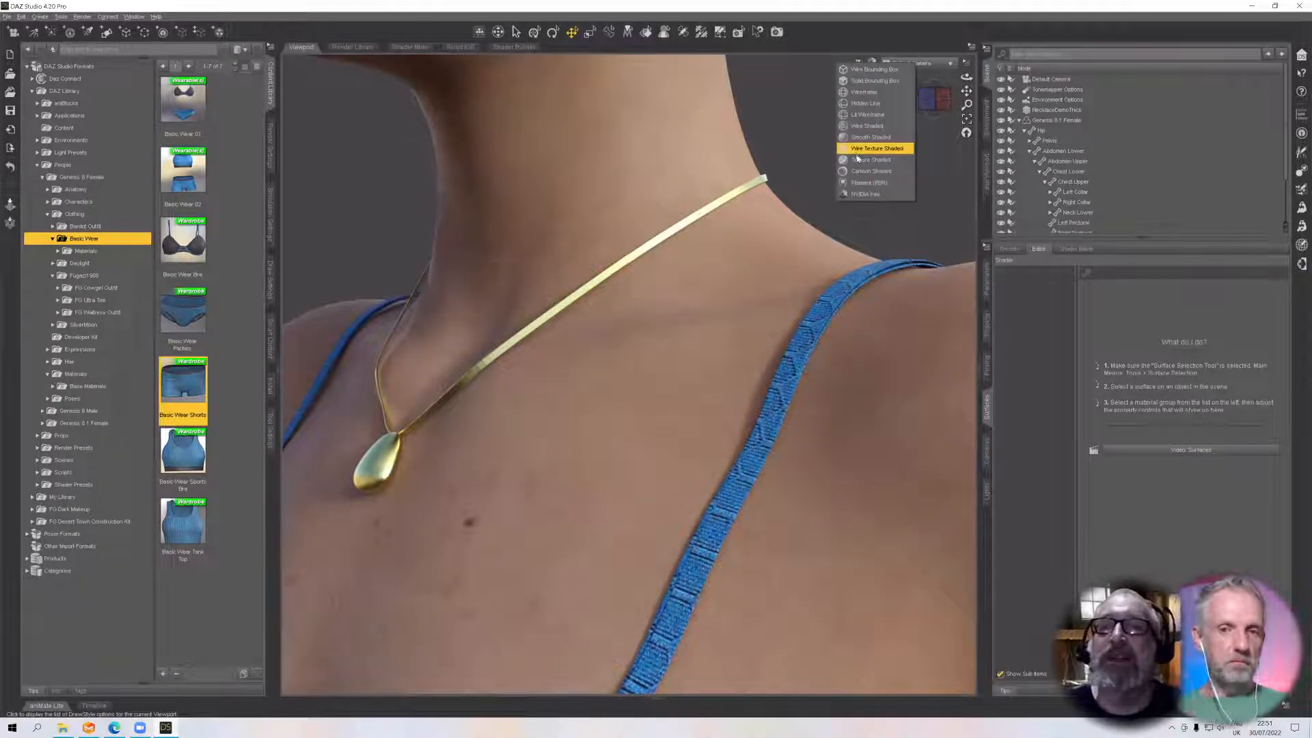
left_click(861, 159)
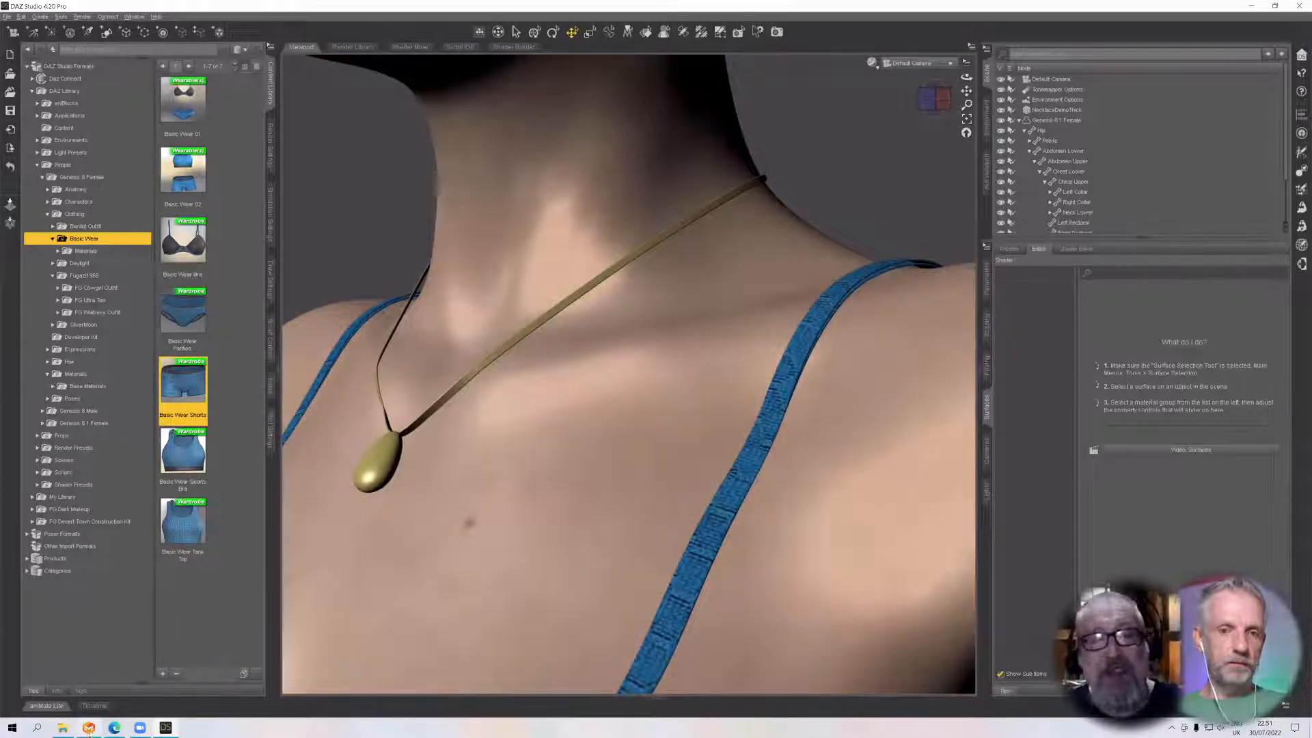
Switch to Marvelous Designer and change the 2D Pattern Window to the UV Editor
left_click(89, 729)
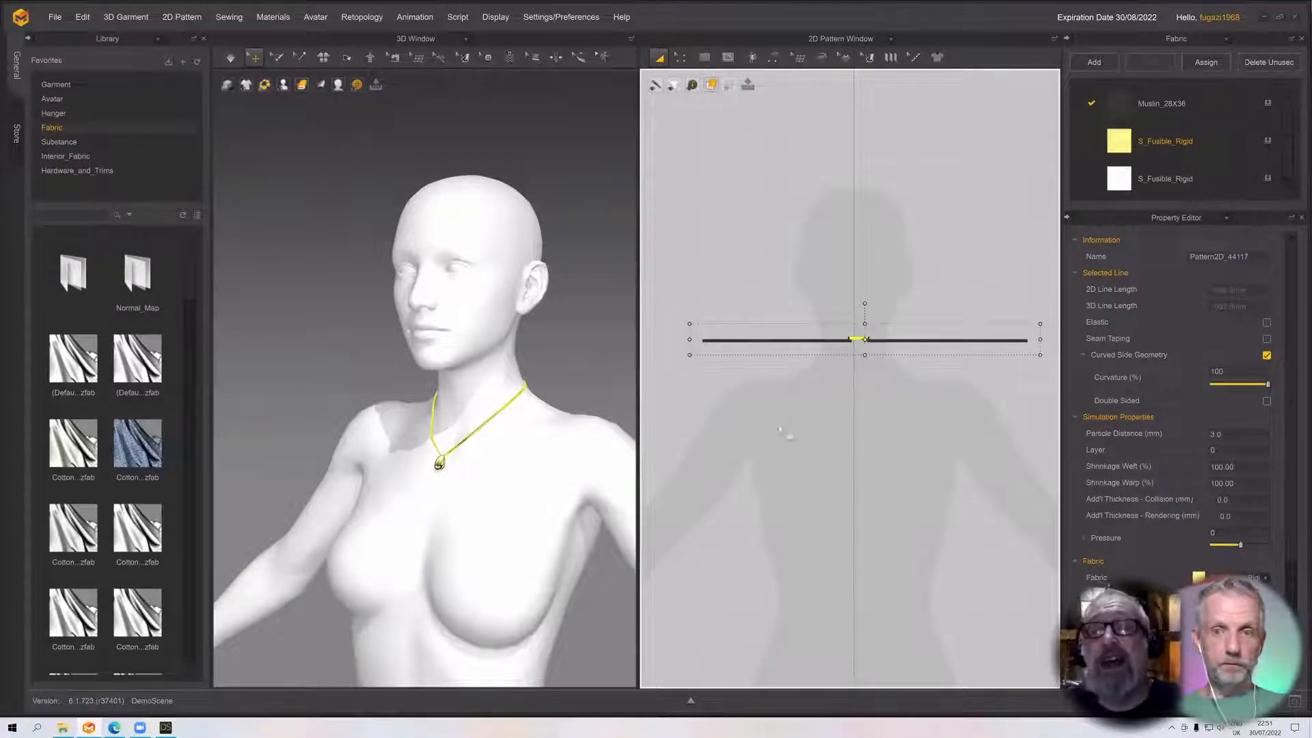
scroll(770, 475, "down", 1)
scroll(922, 199, "up", 2)
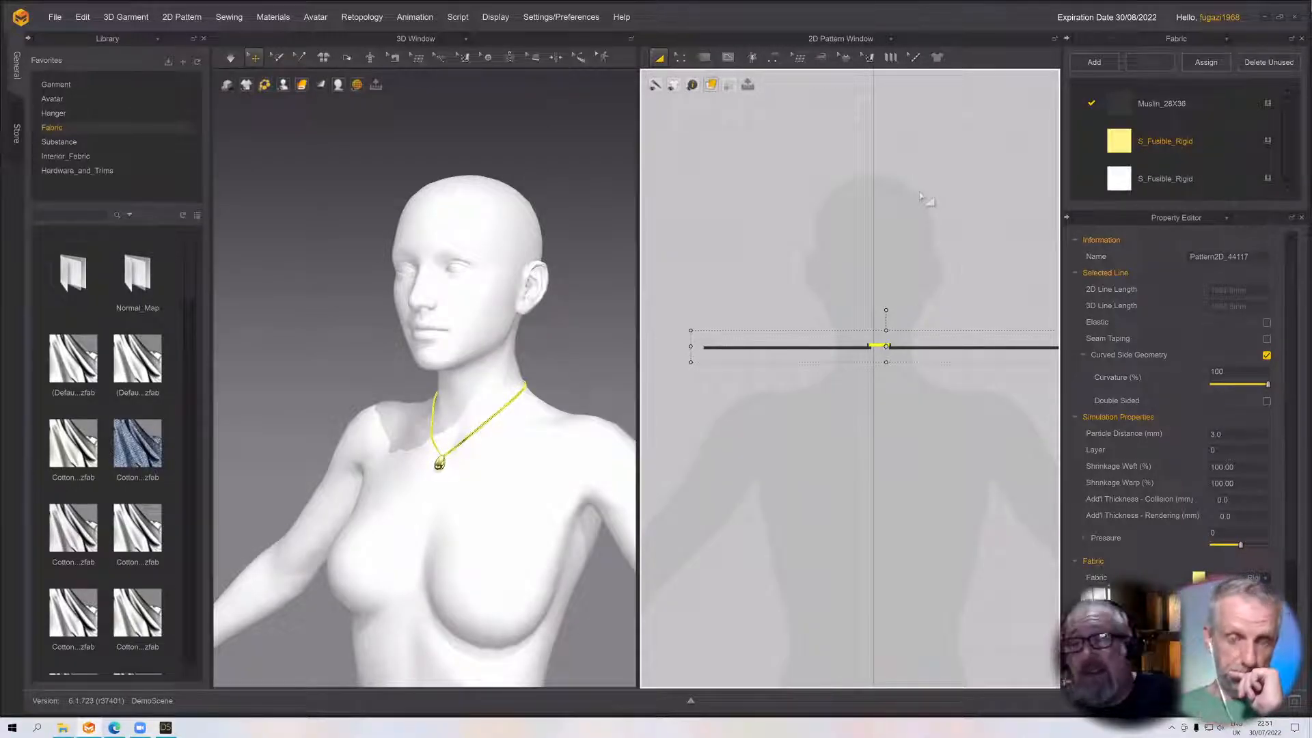
left_click(843, 42)
left_click(833, 161)
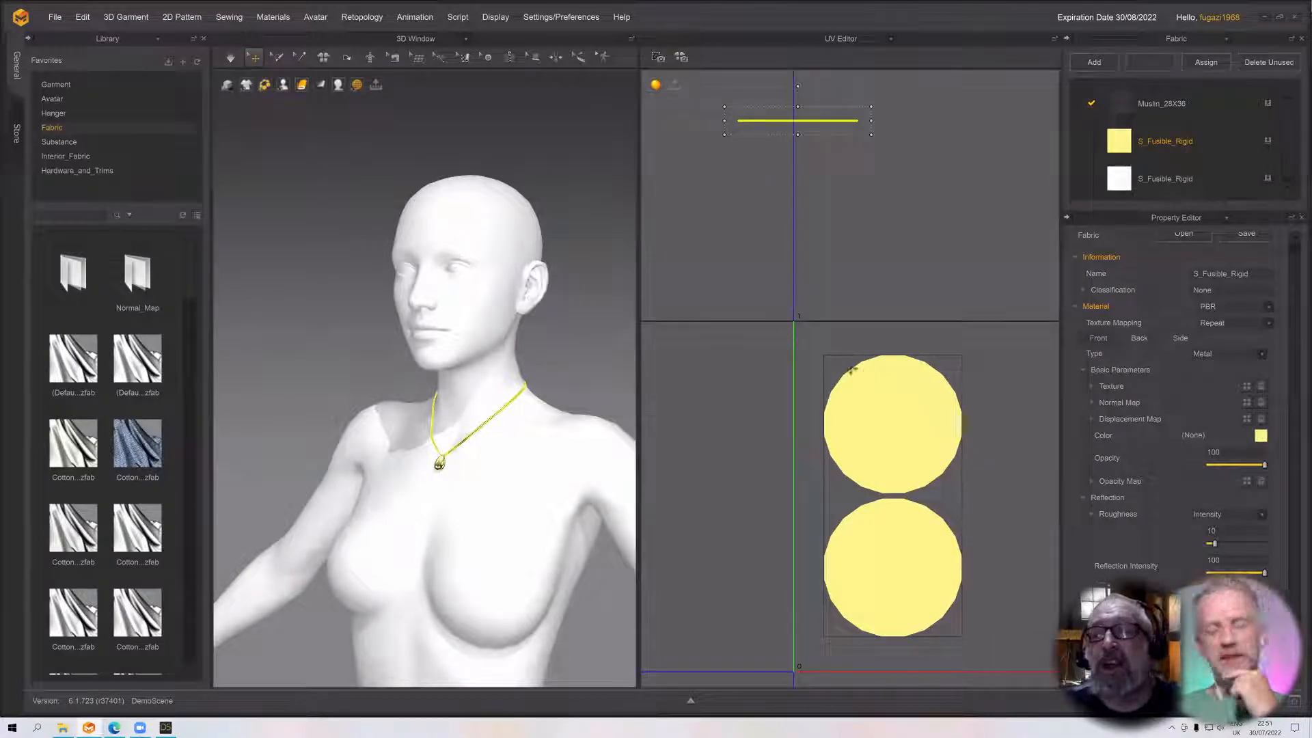
Reset the UVs of the necklace and pendant to the 2D arrangement and select the chain's UV strip
left_click(940, 334)
scroll(941, 335, "down", 3)
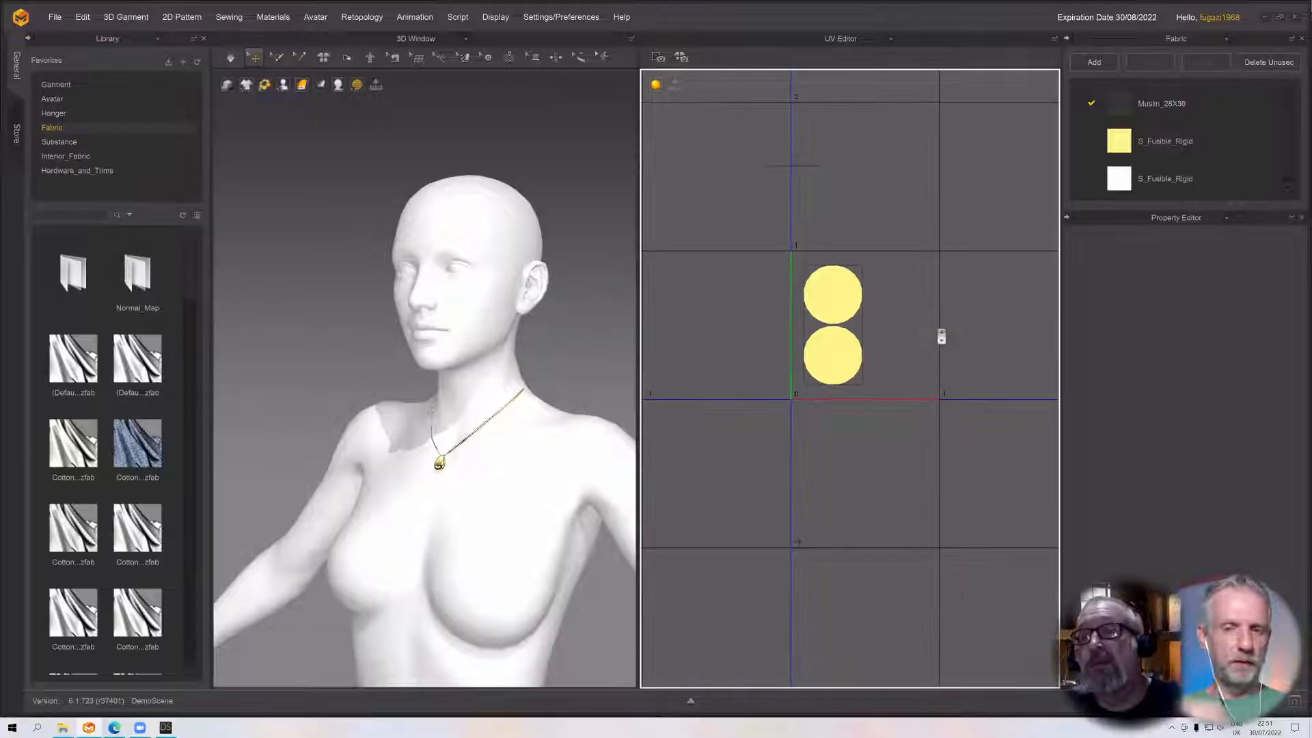
scroll(941, 334, "up", 1)
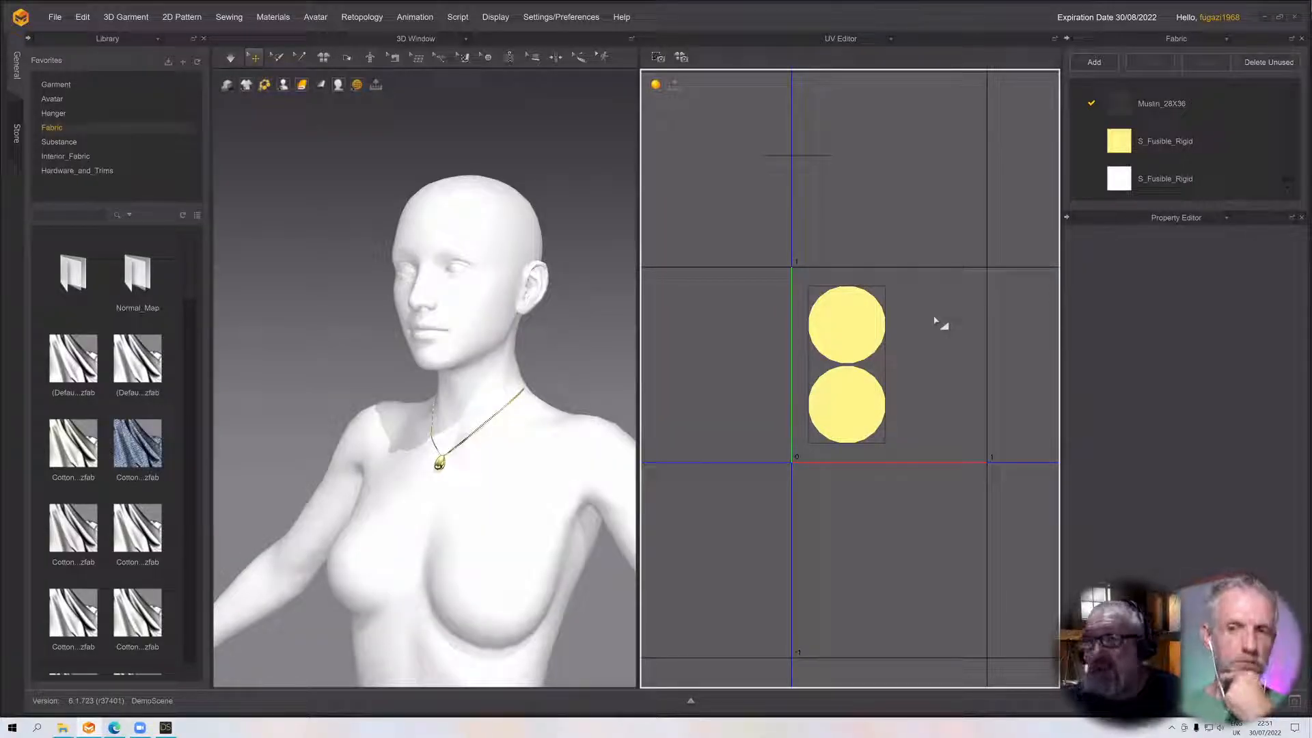
left_click_drag(711, 107, 901, 406)
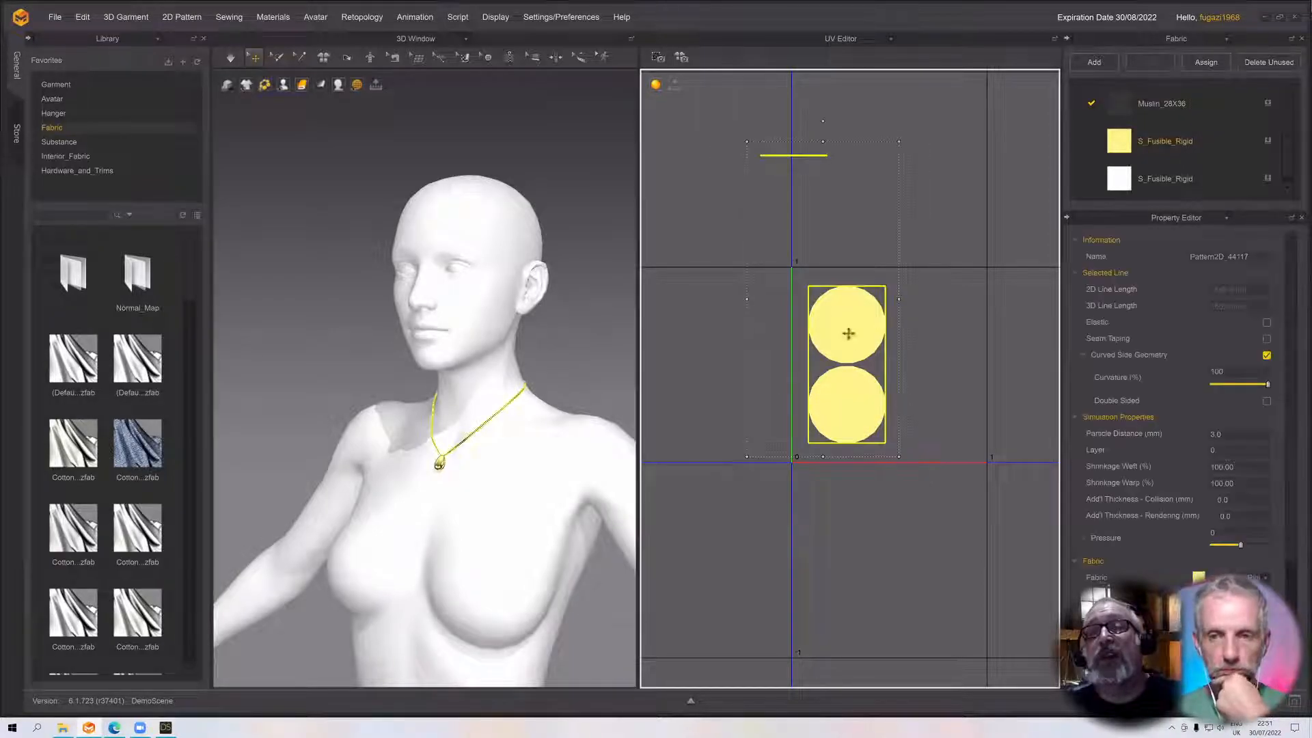
scroll(848, 333, "up", 2)
left_click(704, 292)
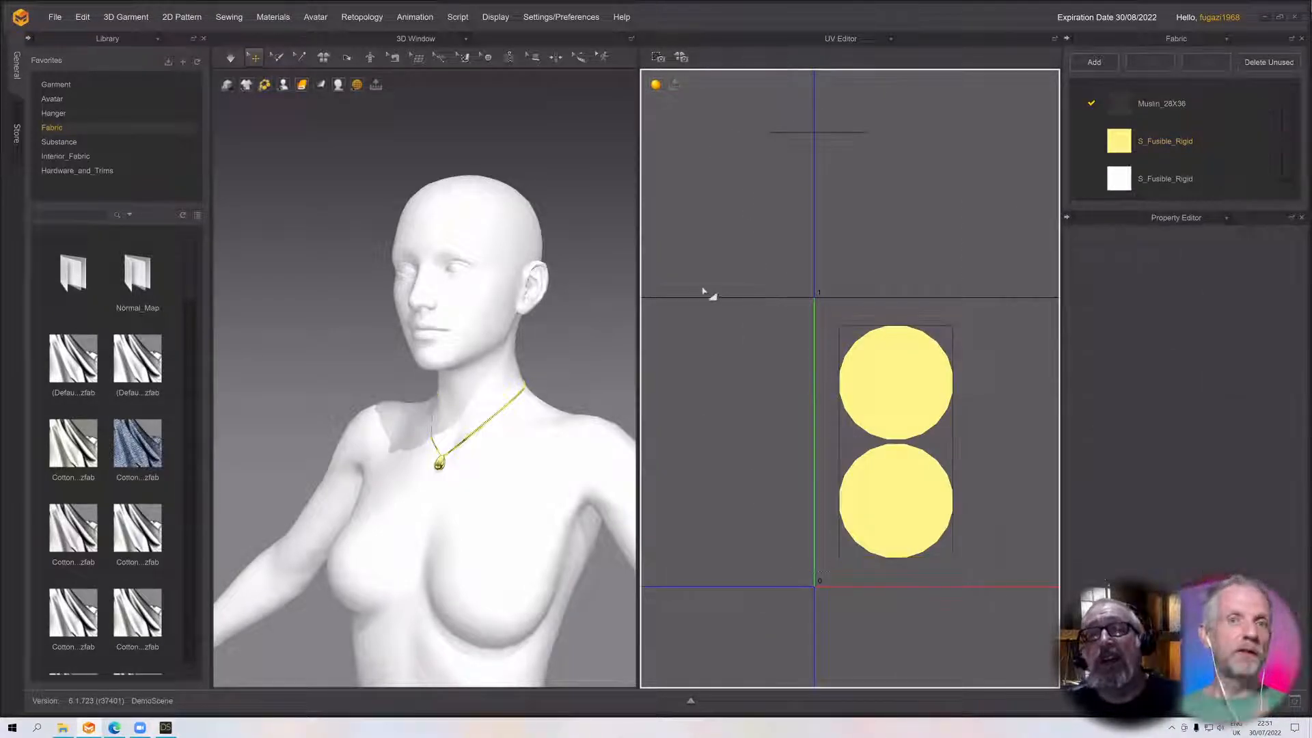
right_click(740, 254)
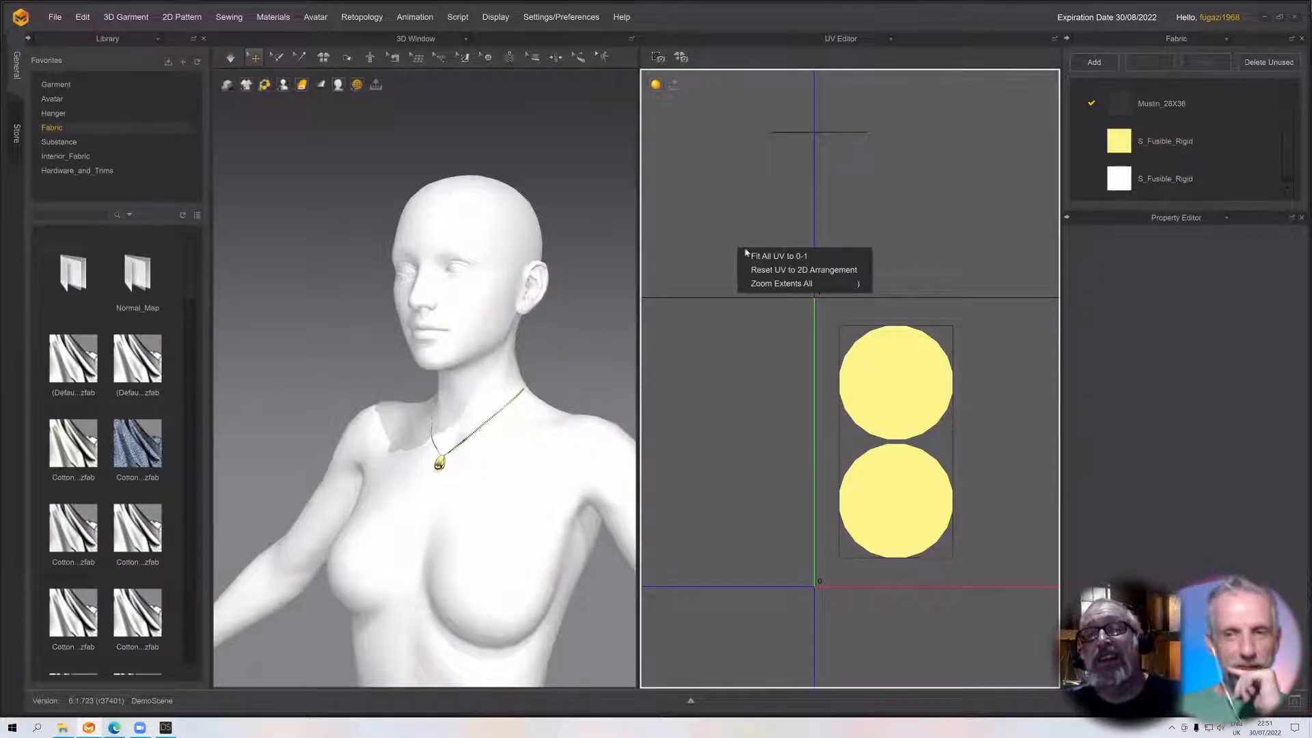
left_click(785, 274)
scroll(881, 424, "down", 3)
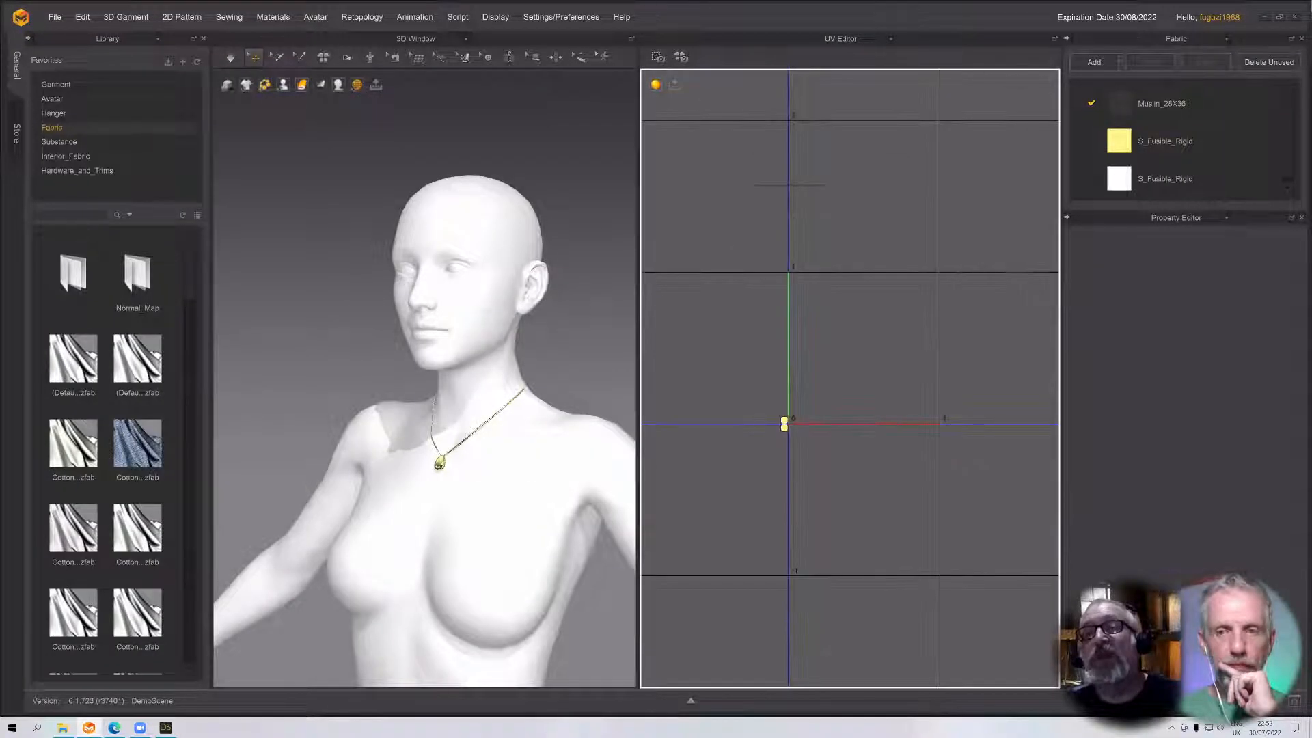
left_click(798, 219)
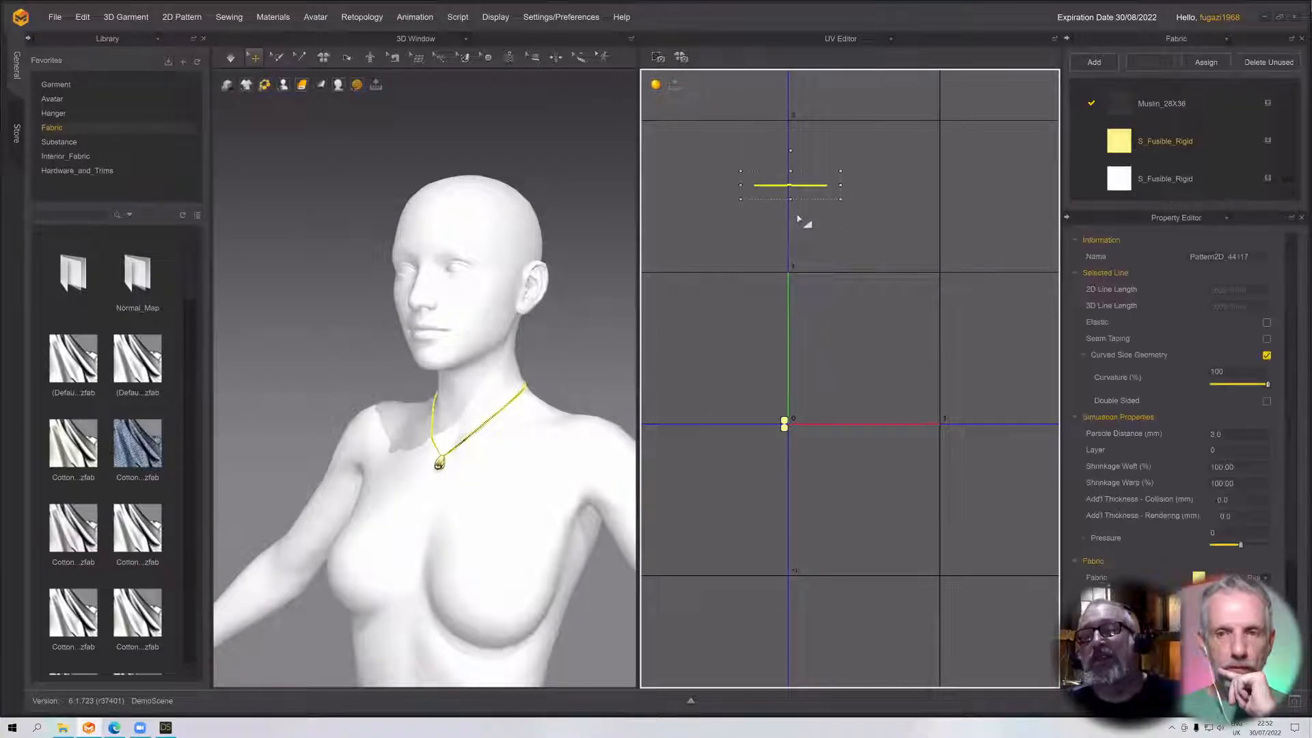
Move the pendant's UV island up beside the chain's UV strip, just above its left end
scroll(797, 211, "up", 3)
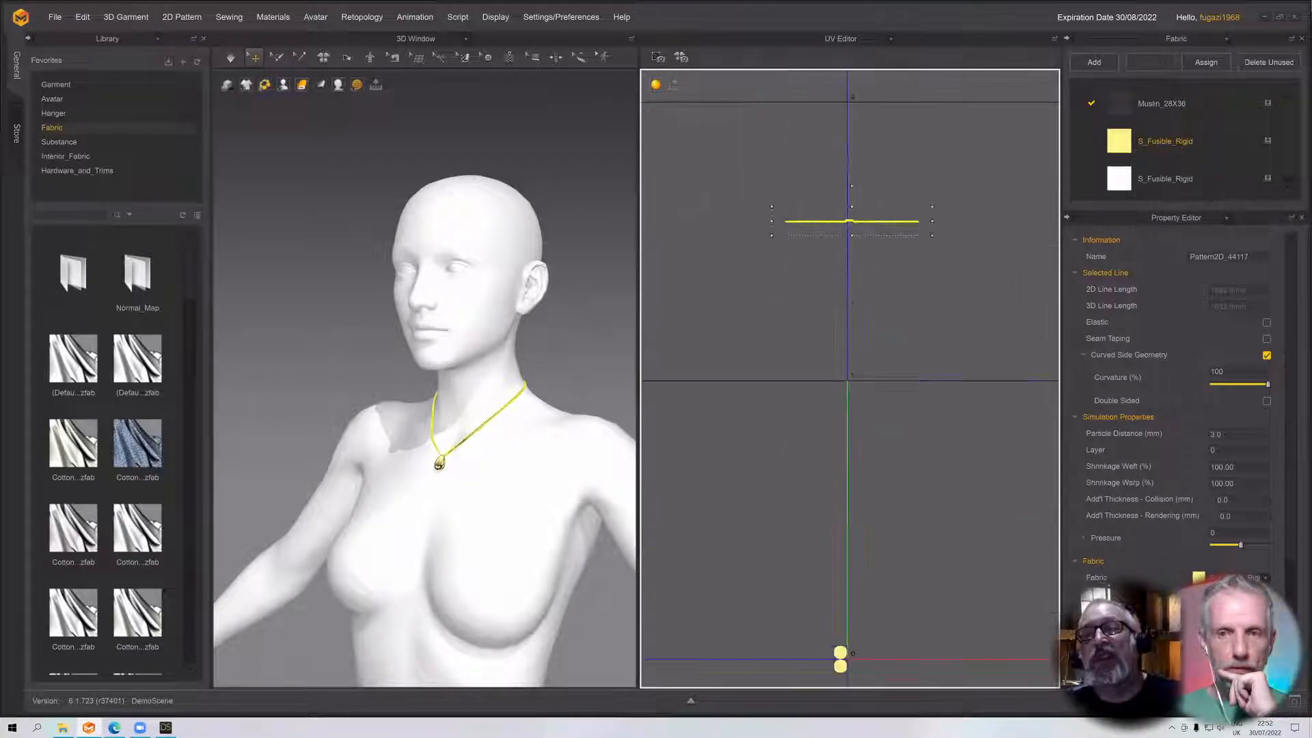
left_click_drag(764, 174, 959, 238)
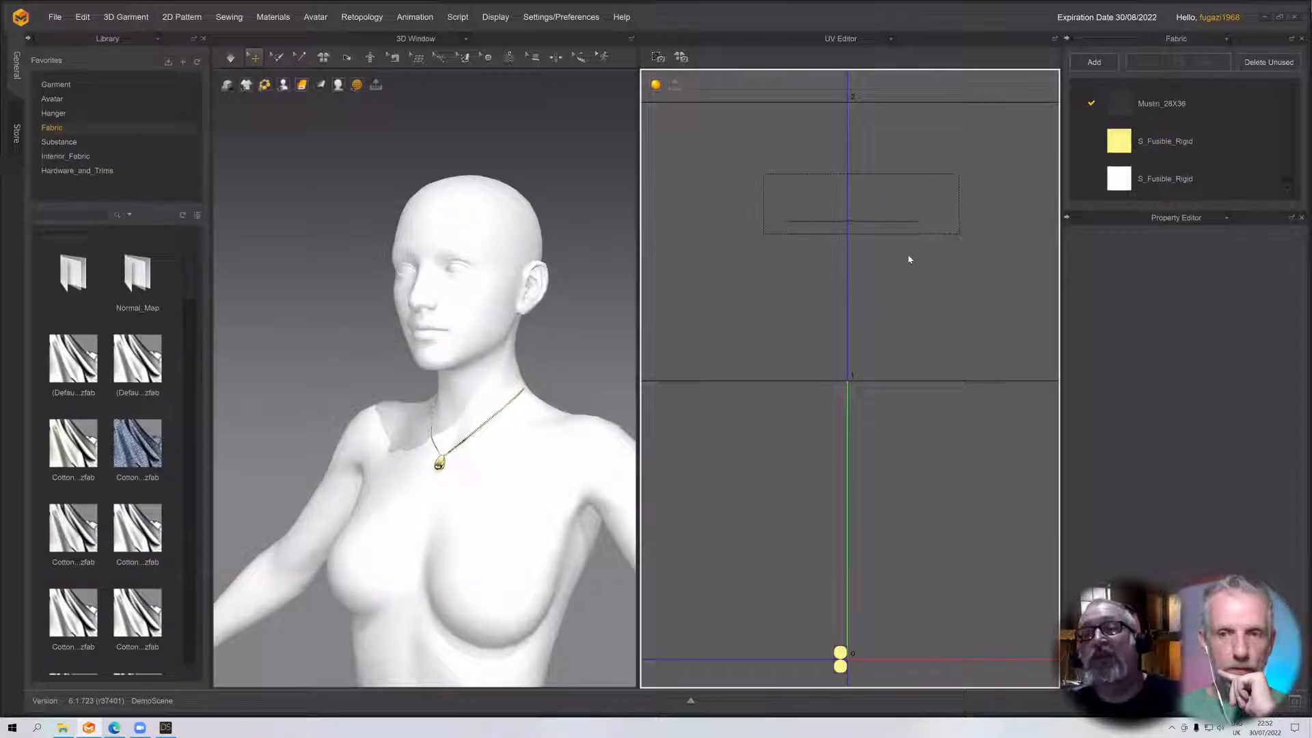
scroll(872, 431, "down", 2)
left_click_drag(797, 519, 859, 626)
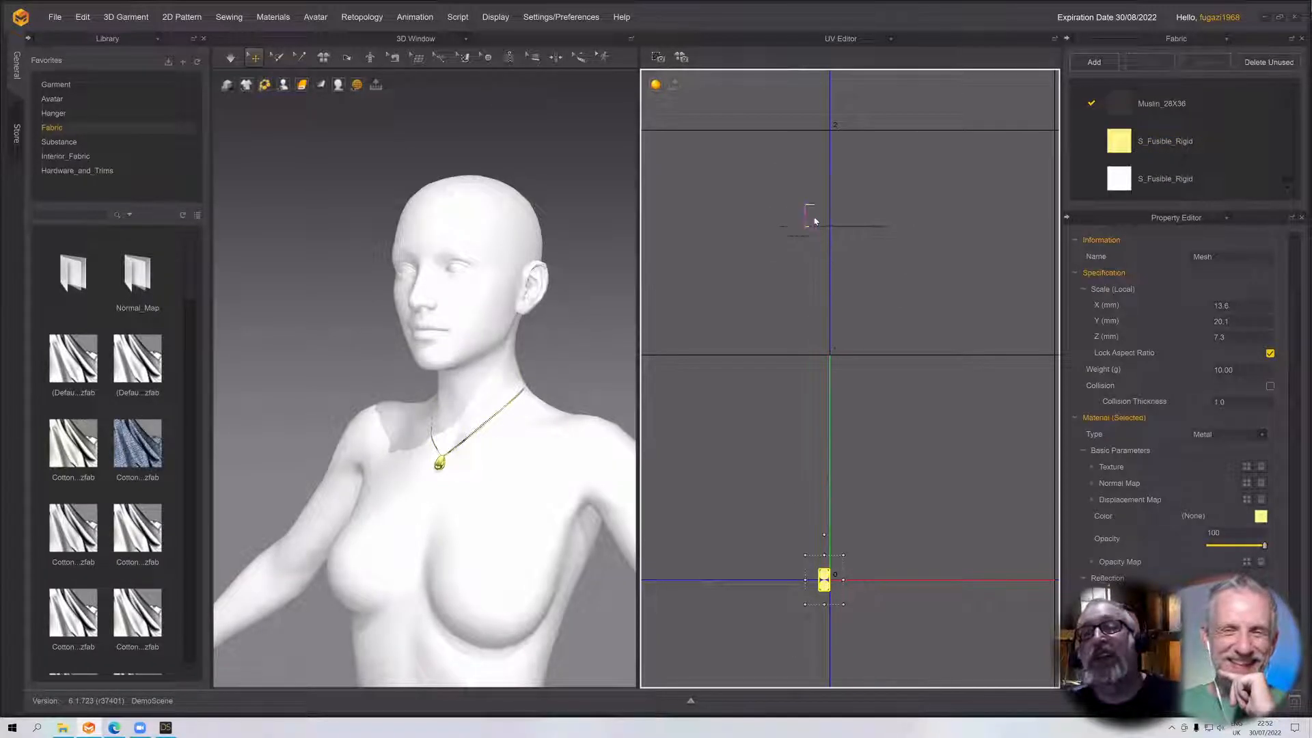
left_click_drag(814, 220, 791, 214)
left_click(752, 252)
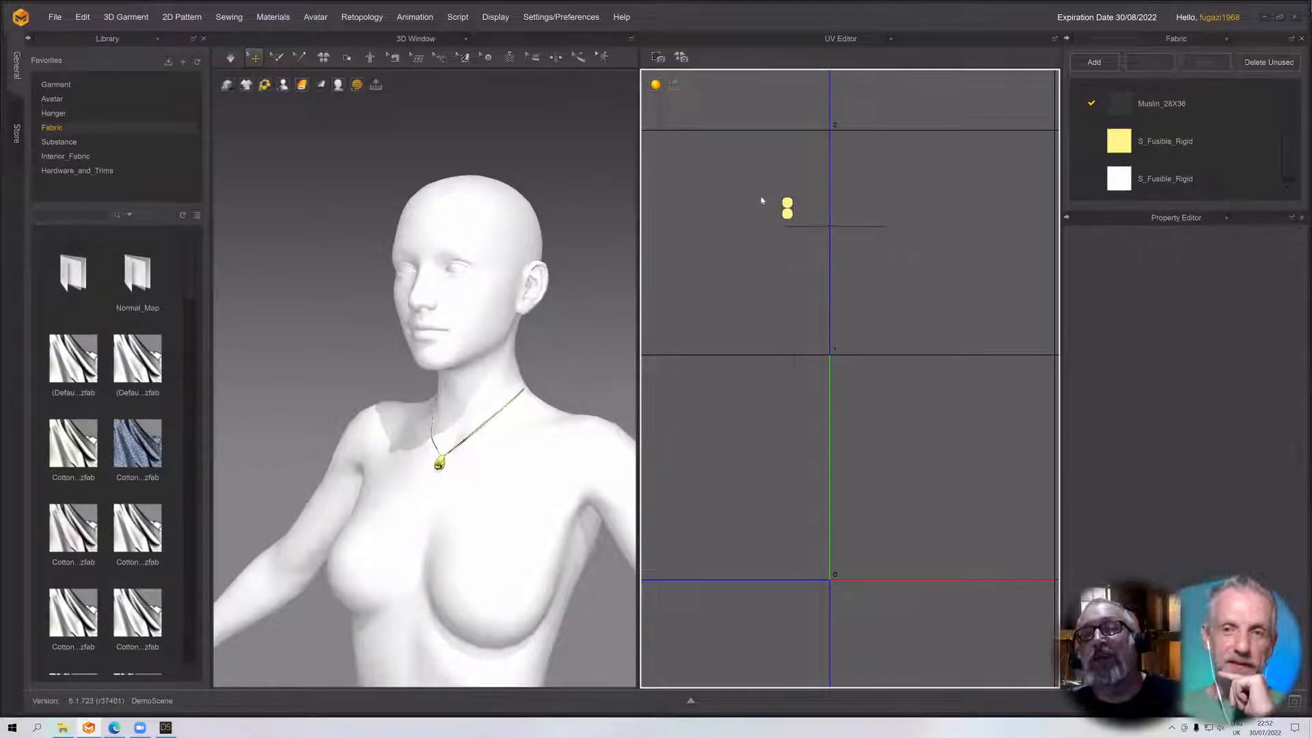
left_click(761, 200)
Select the pendant and chain UVs together and fit them to 0-1 with an absolute length of 20 mm
right_click(842, 255)
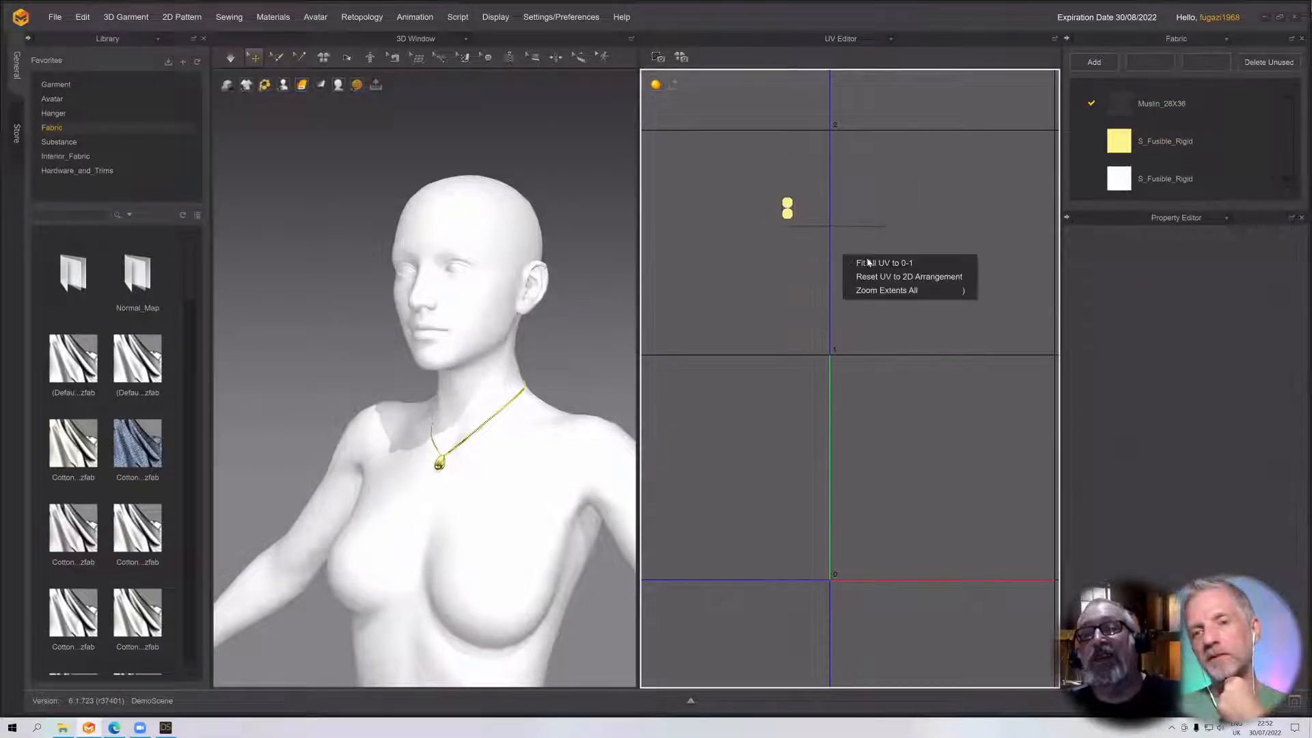
left_click(921, 266)
left_click_drag(914, 247, 758, 183)
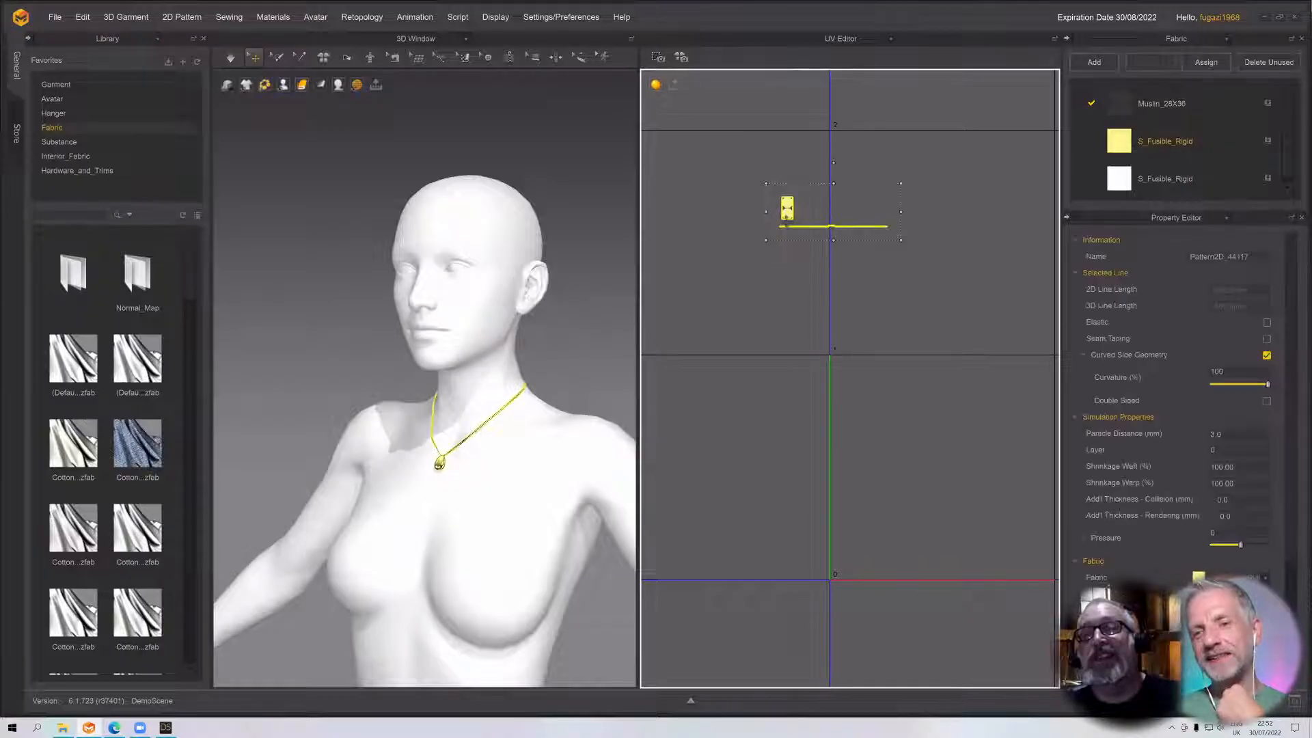
right_click(787, 213)
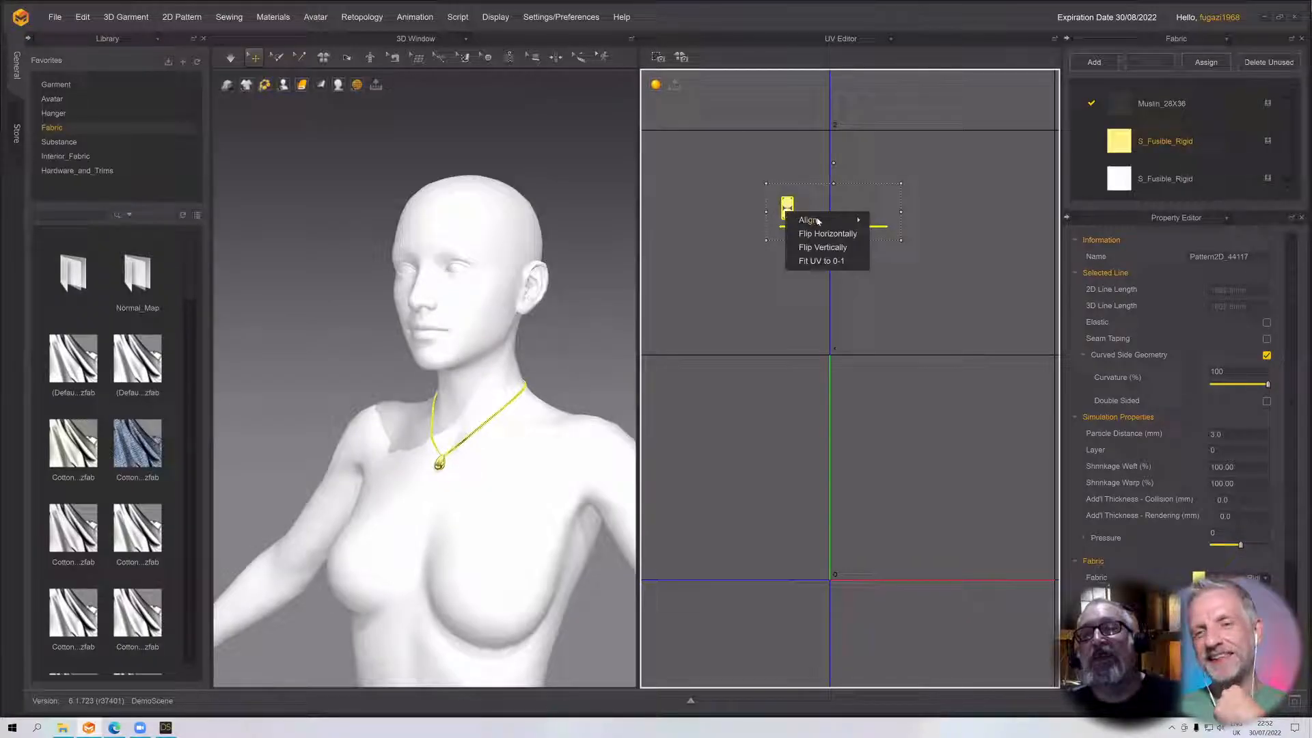
left_click(820, 261)
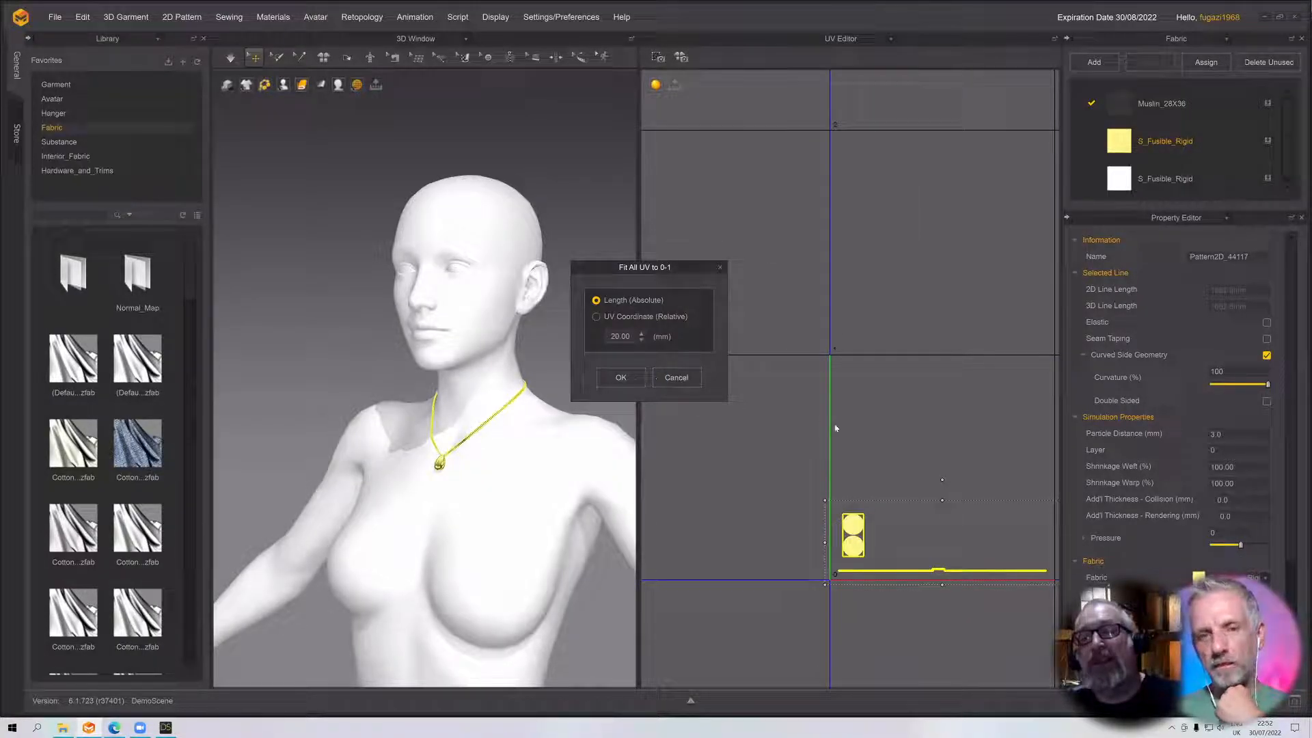
left_click(629, 377)
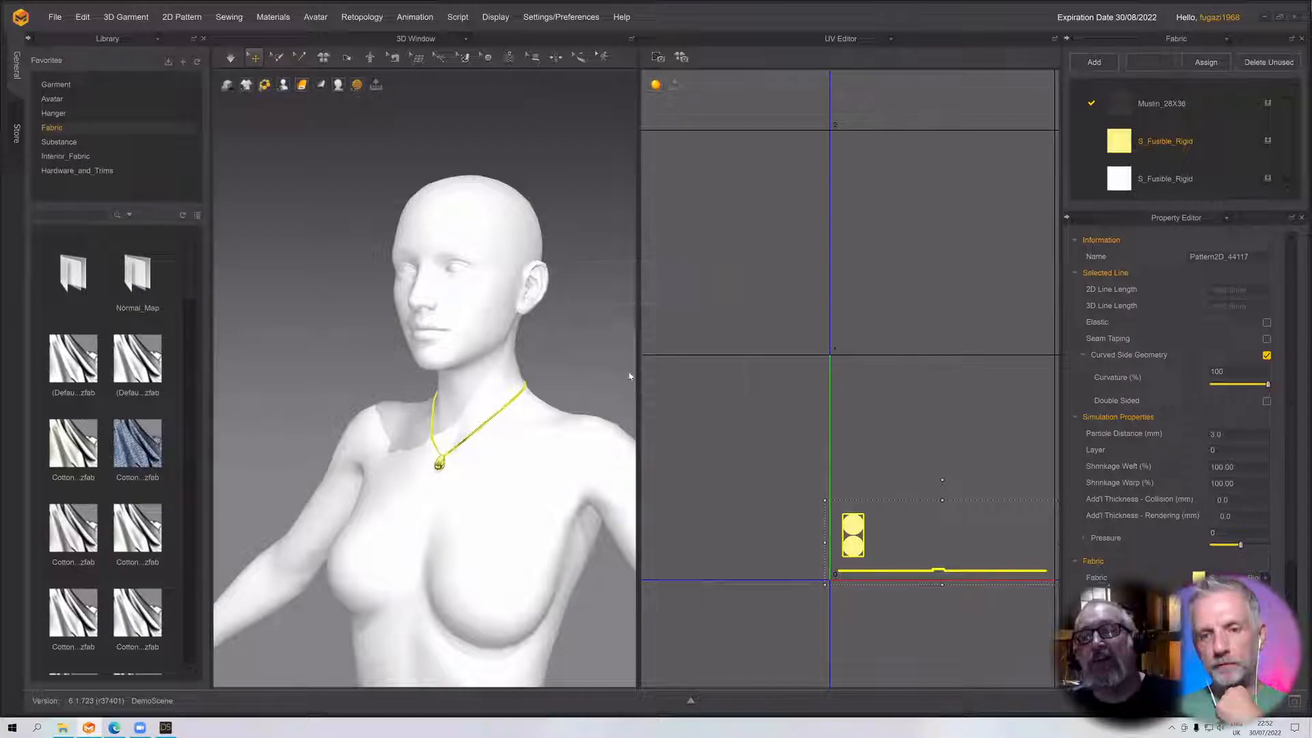
Scale up the pendant's UV island until it nearly fills the height of the 0-1 tile
left_click(726, 390)
right_click_drag(738, 396, 673, 255)
left_click_drag(803, 412, 829, 418)
left_click_drag(815, 356, 955, 219)
scroll(908, 403, "up", 3)
scroll(912, 414, "down", 7)
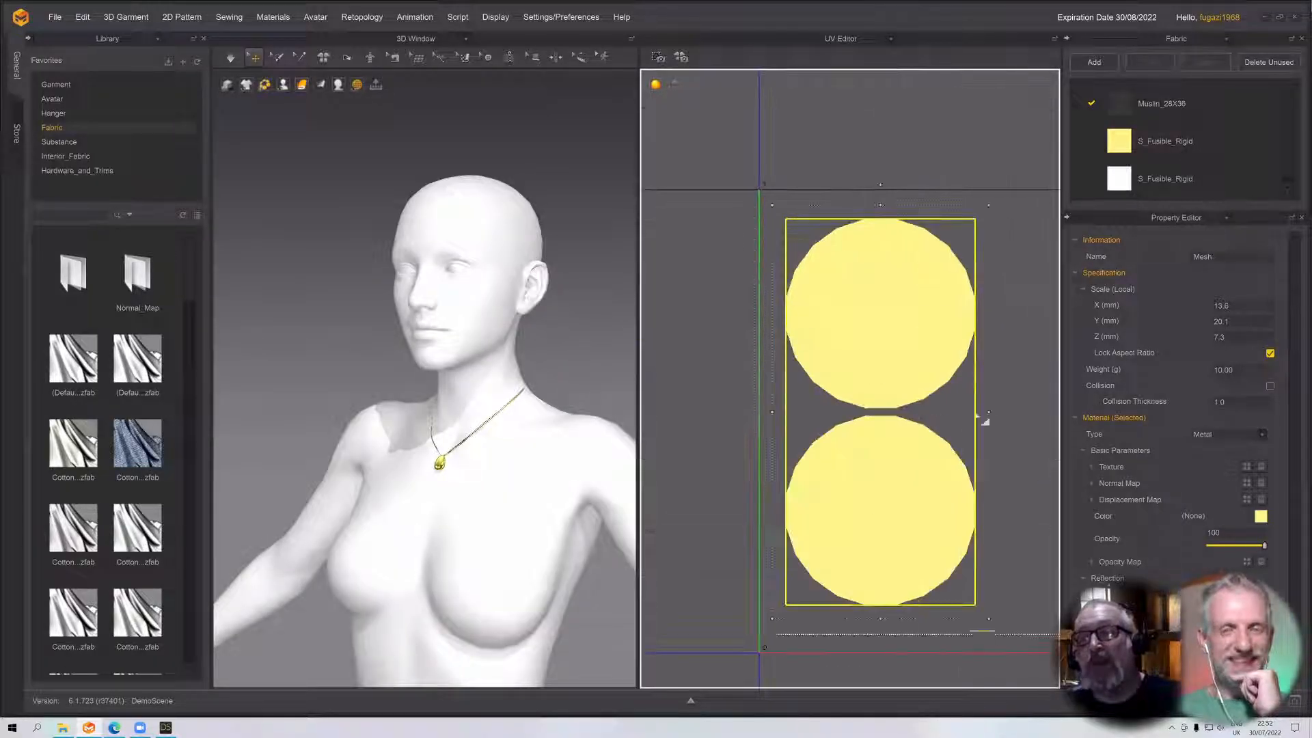
middle_click_drag(977, 420, 895, 222)
scroll(923, 317, "up", 5)
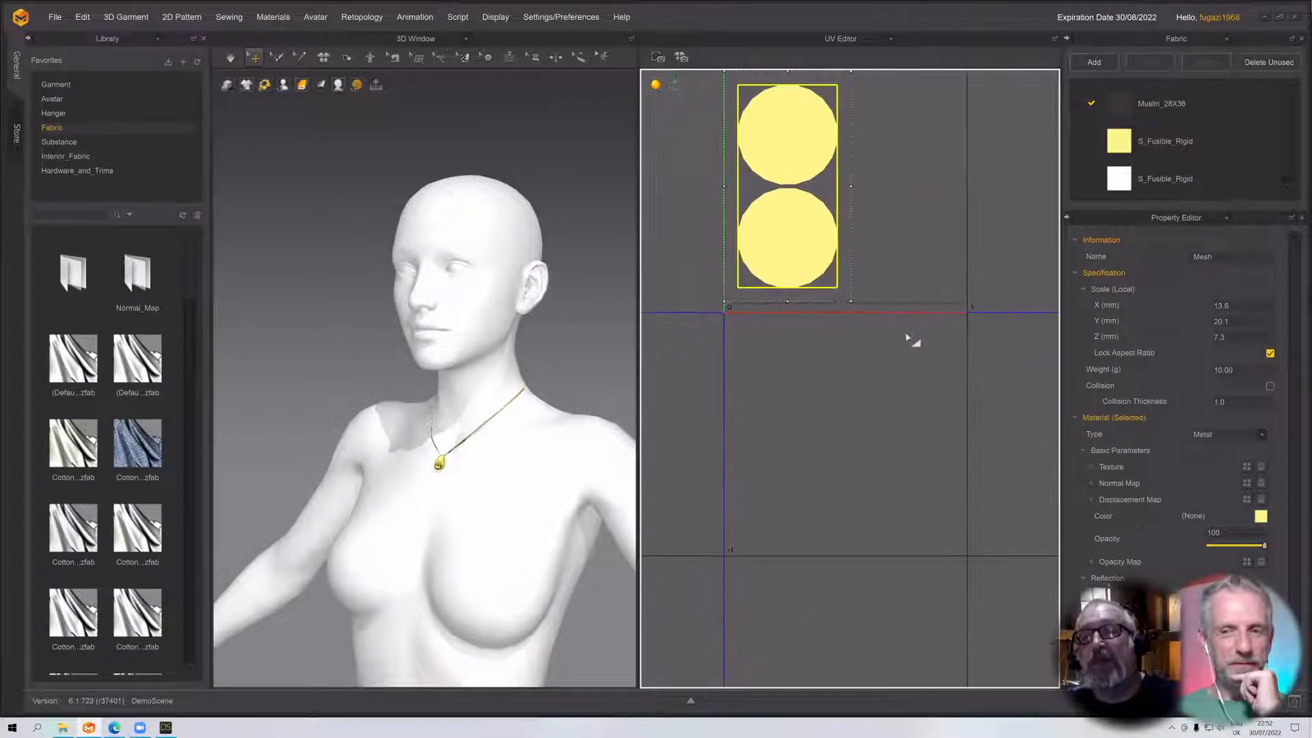
Move the chain's two UV strips to the right of the pendant's island, one just below the other
left_click(919, 323)
left_click_drag(869, 297, 906, 259)
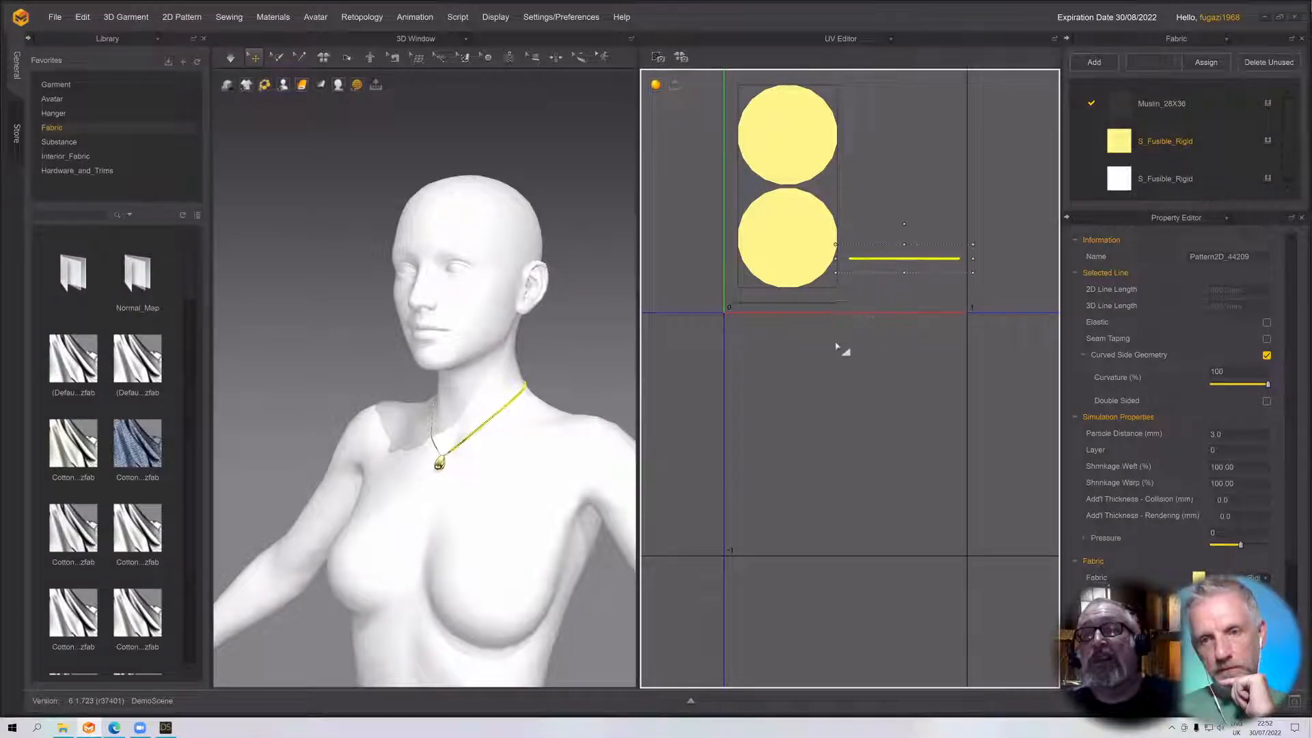
left_click(717, 301)
left_click(847, 302)
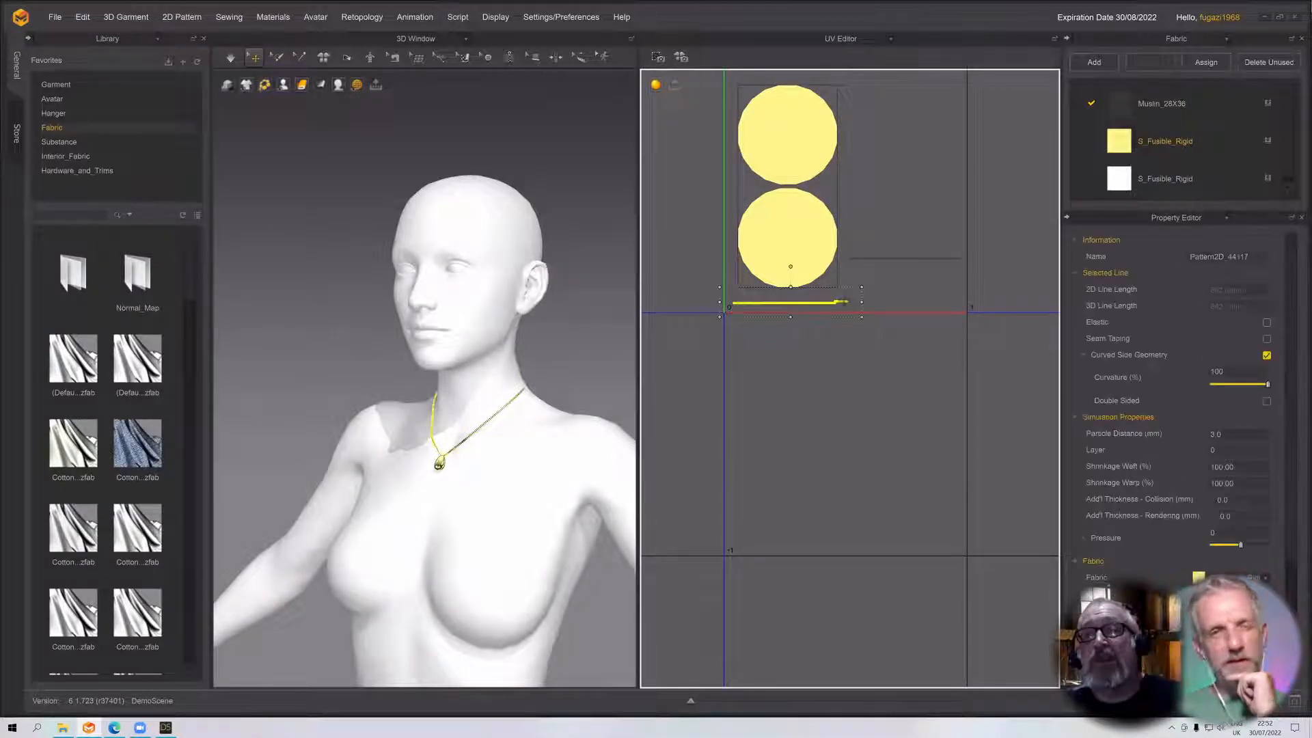
left_click_drag(912, 287, 984, 265)
left_click(858, 243)
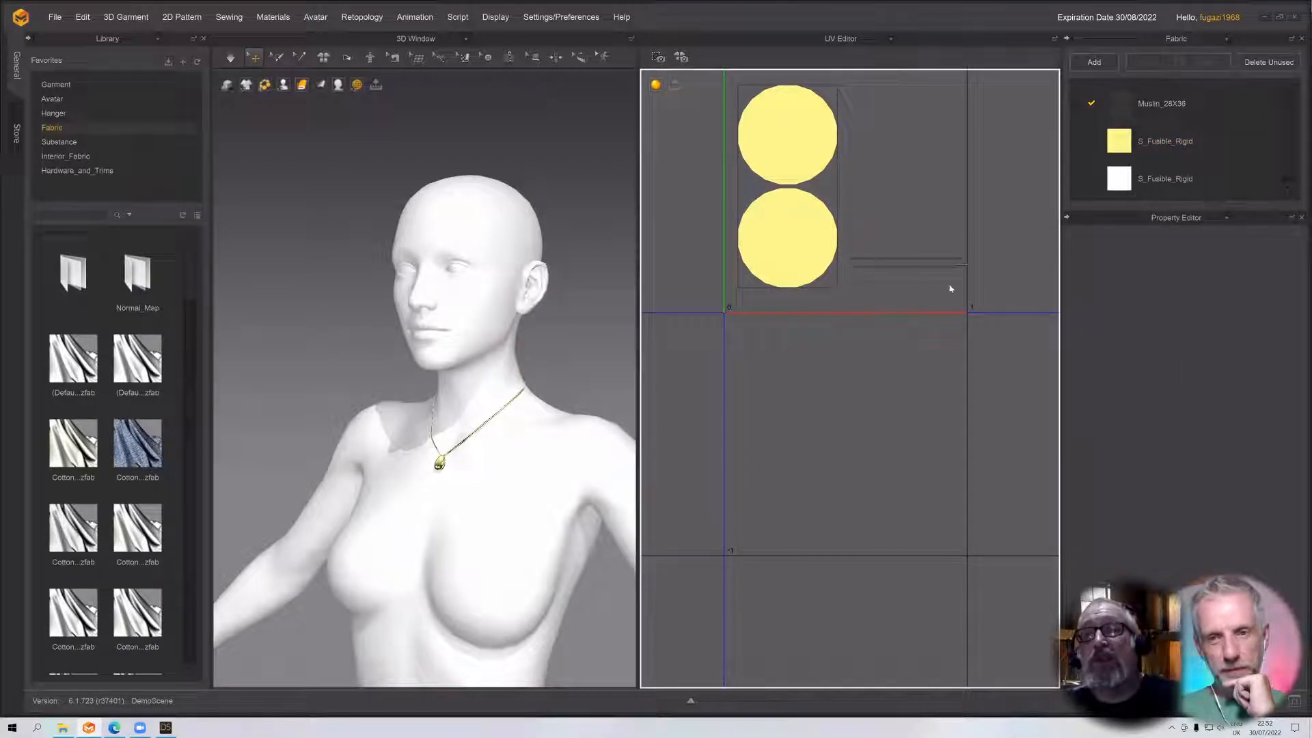
Select both chain UV strips and scale them up together to about twice their length
right_click_drag(916, 313, 791, 311)
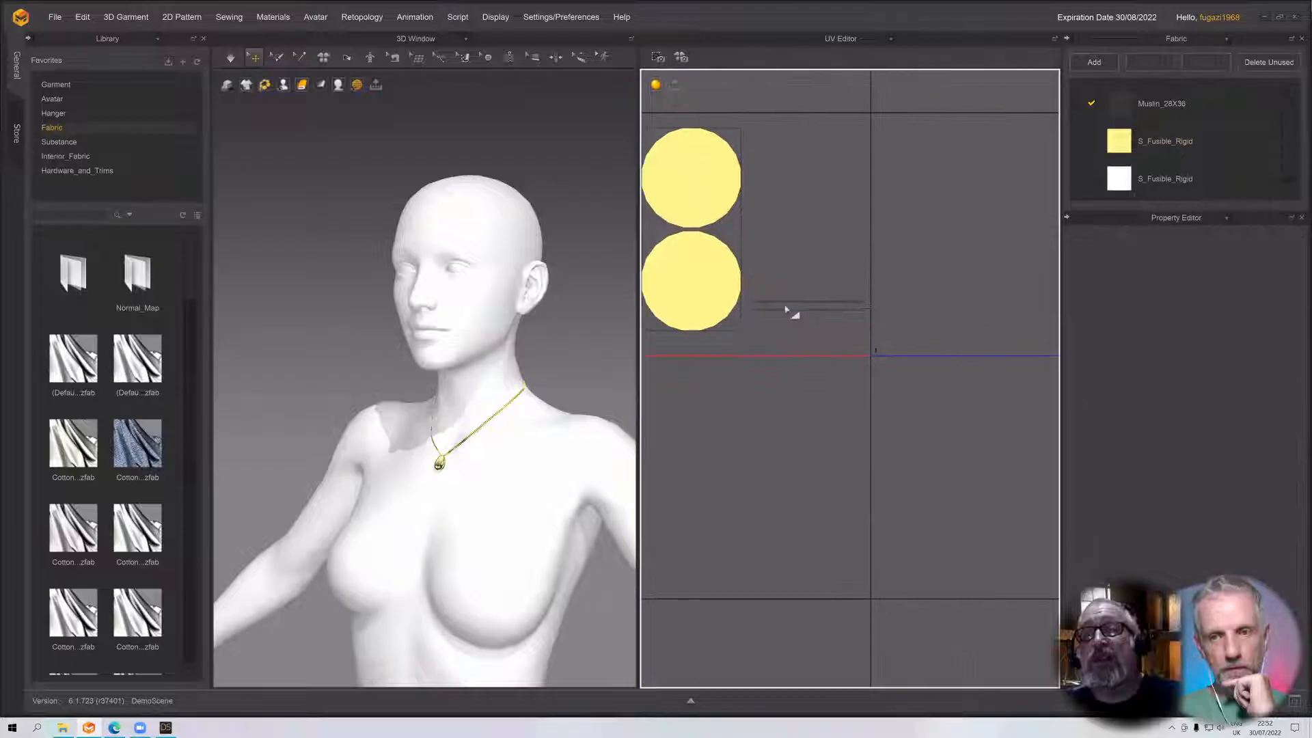
left_click(884, 294)
left_click_drag(886, 291, 1003, 278)
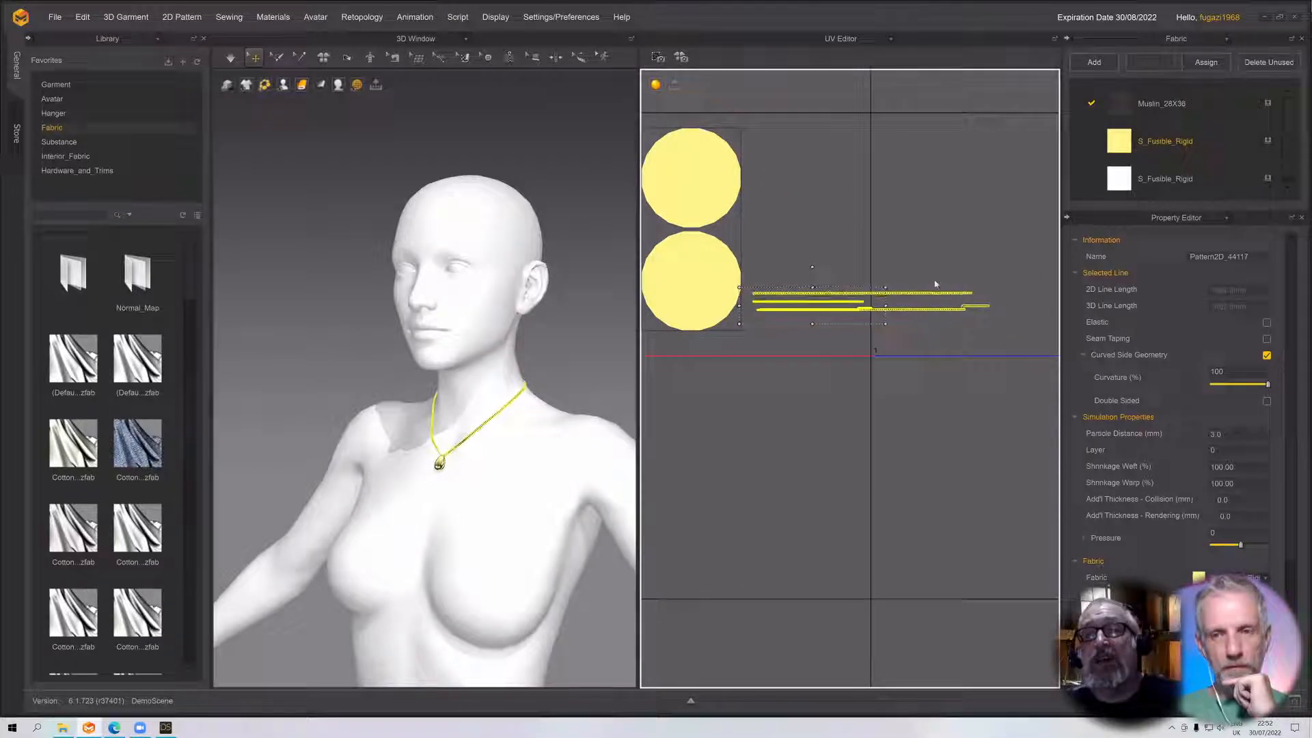
scroll(910, 333, "down", 3)
left_click(935, 329)
middle_click_drag(935, 330, 959, 340)
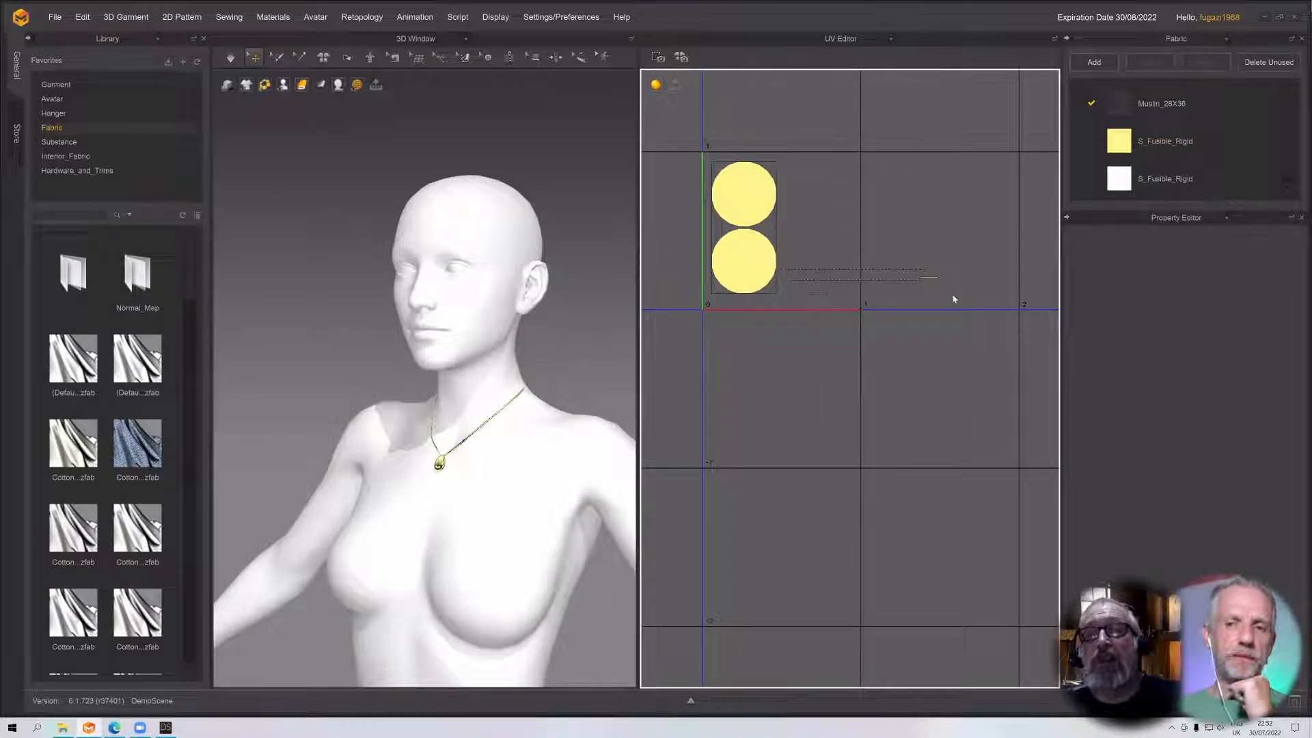
Fit the chain's UV strips to 0-1 with an absolute length of 20 mm
left_click(953, 298)
right_click(885, 282)
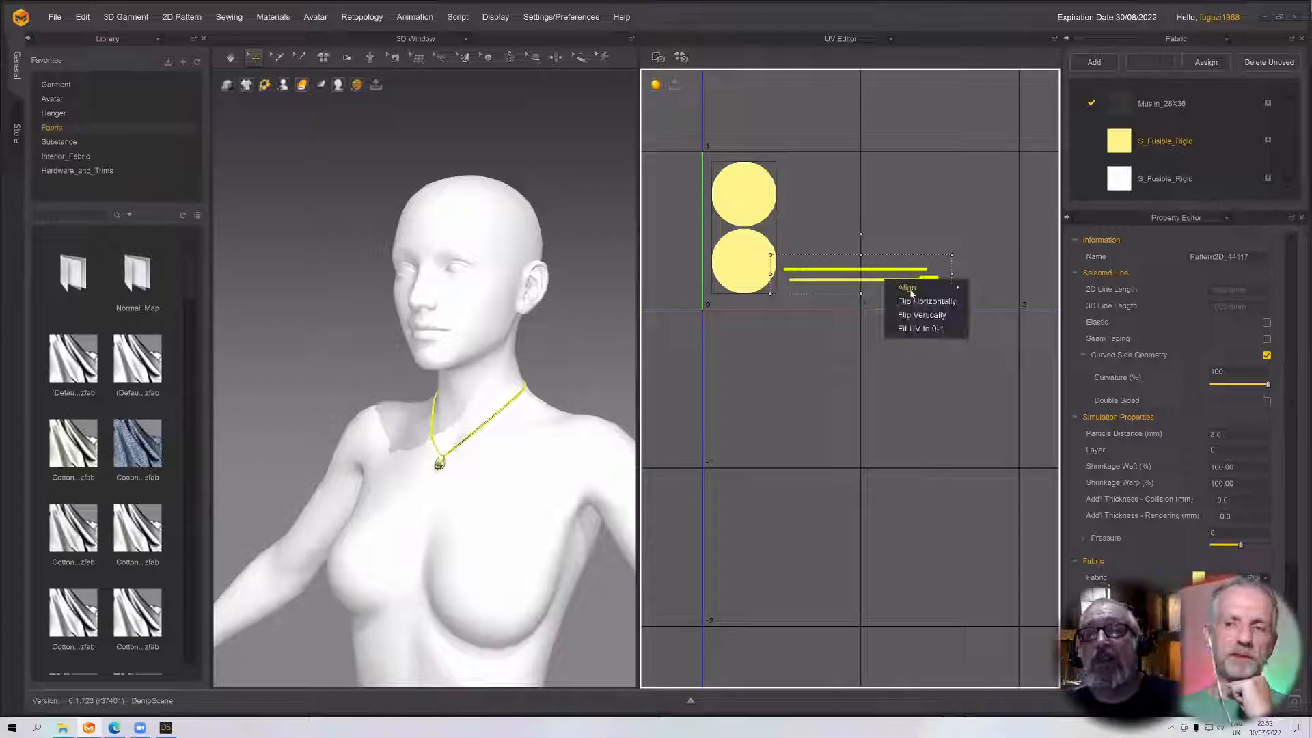
left_click(912, 325)
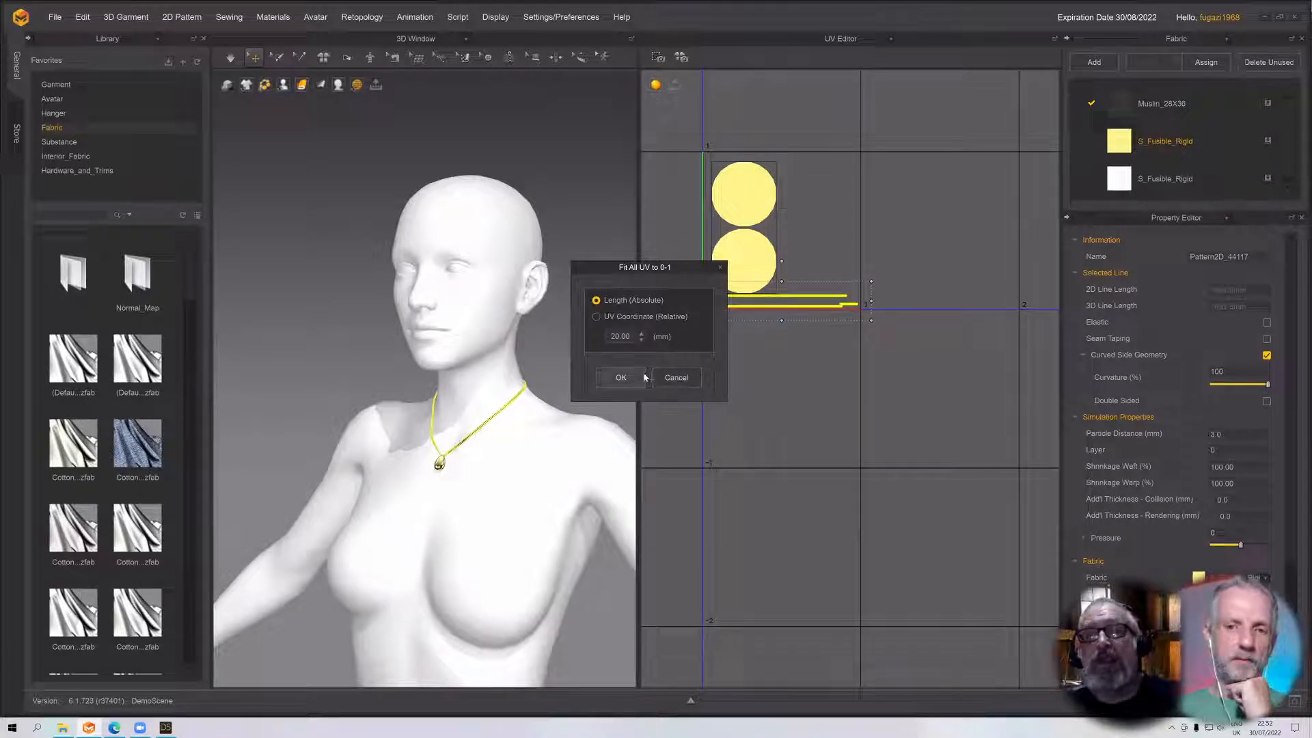
left_click(620, 377)
Shift the pendant's UV island slightly upward so it sits clear of the chain strips
left_click(742, 266)
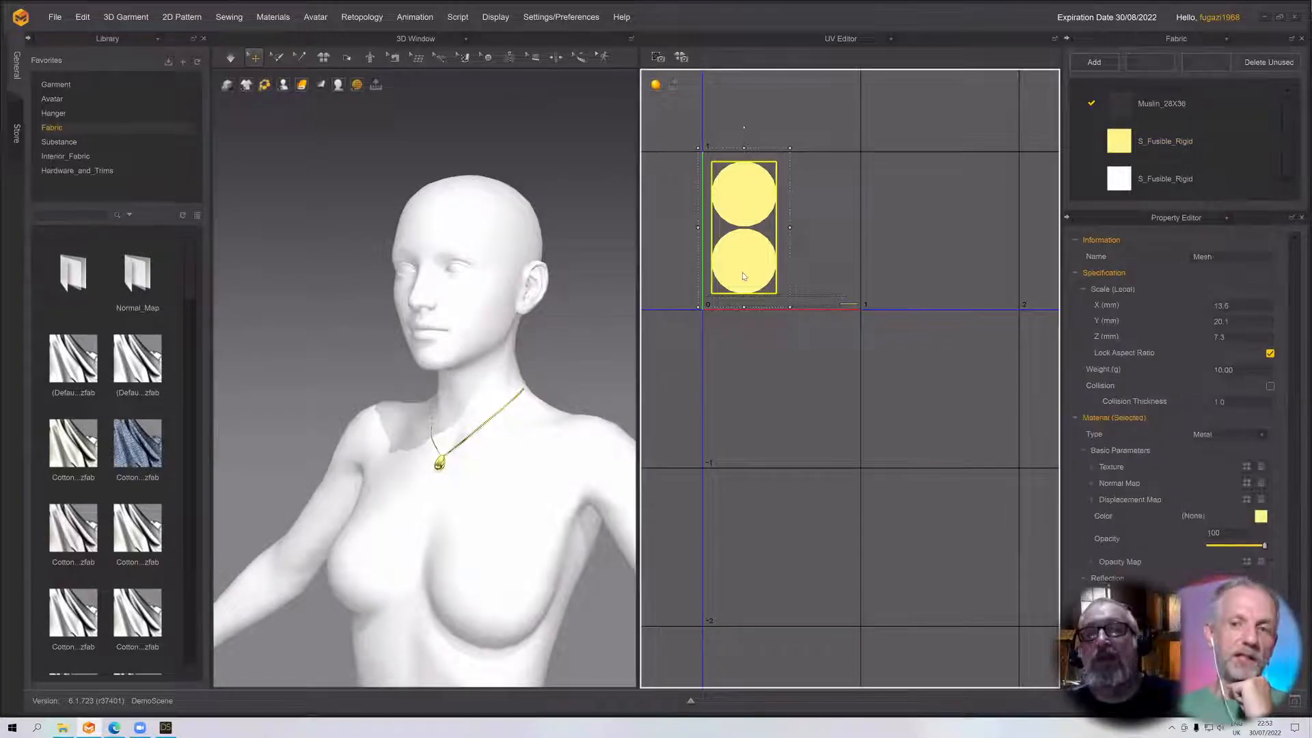
left_click_drag(743, 266, 744, 260)
left_click(836, 264)
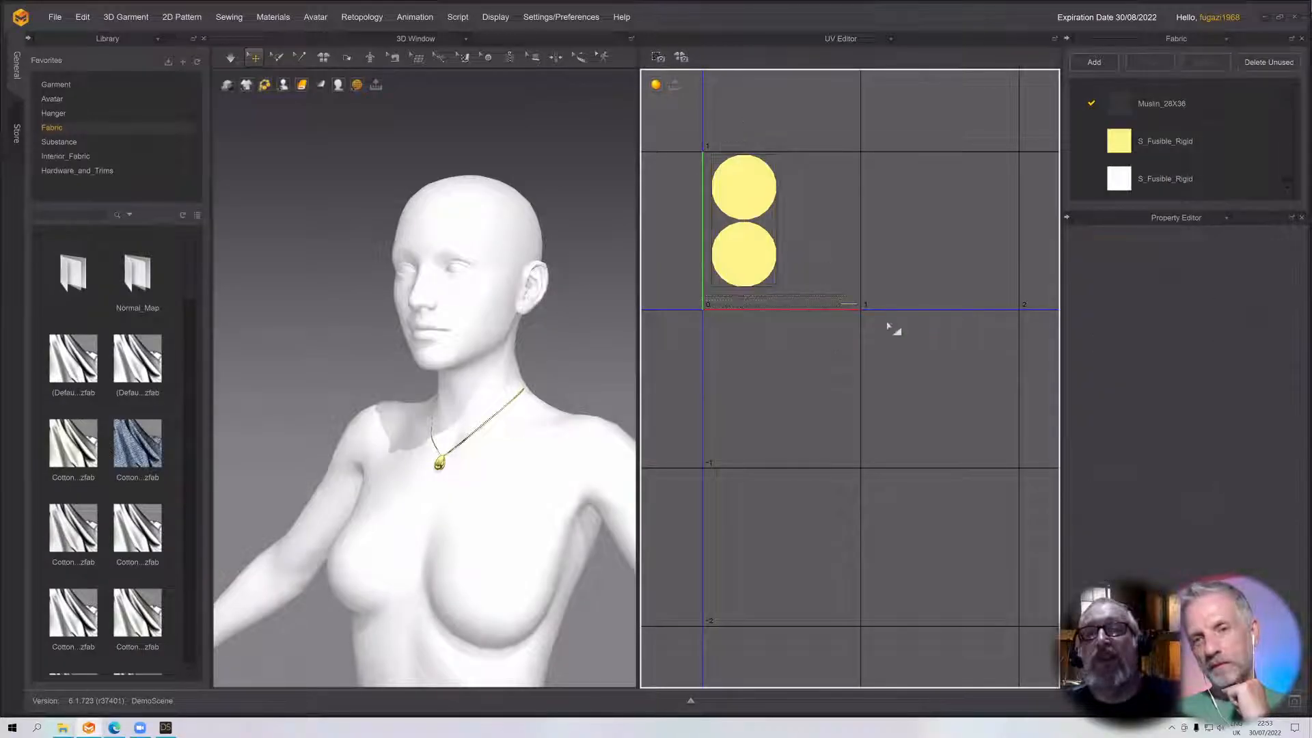
Switch the UV Editor's surface display from the base colour to the normal map
scroll(817, 314, "down", 3)
scroll(811, 330, "up", 6)
scroll(813, 335, "up", 2)
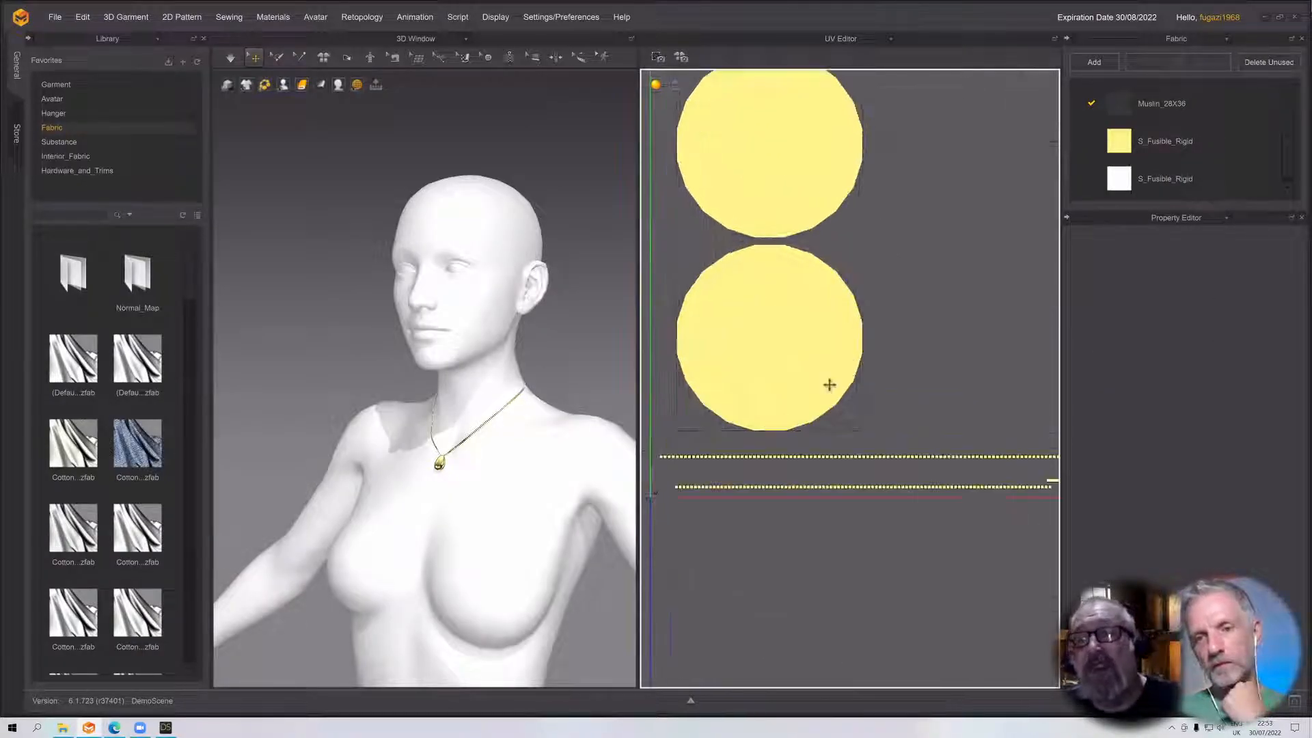
mouse_move(655, 84)
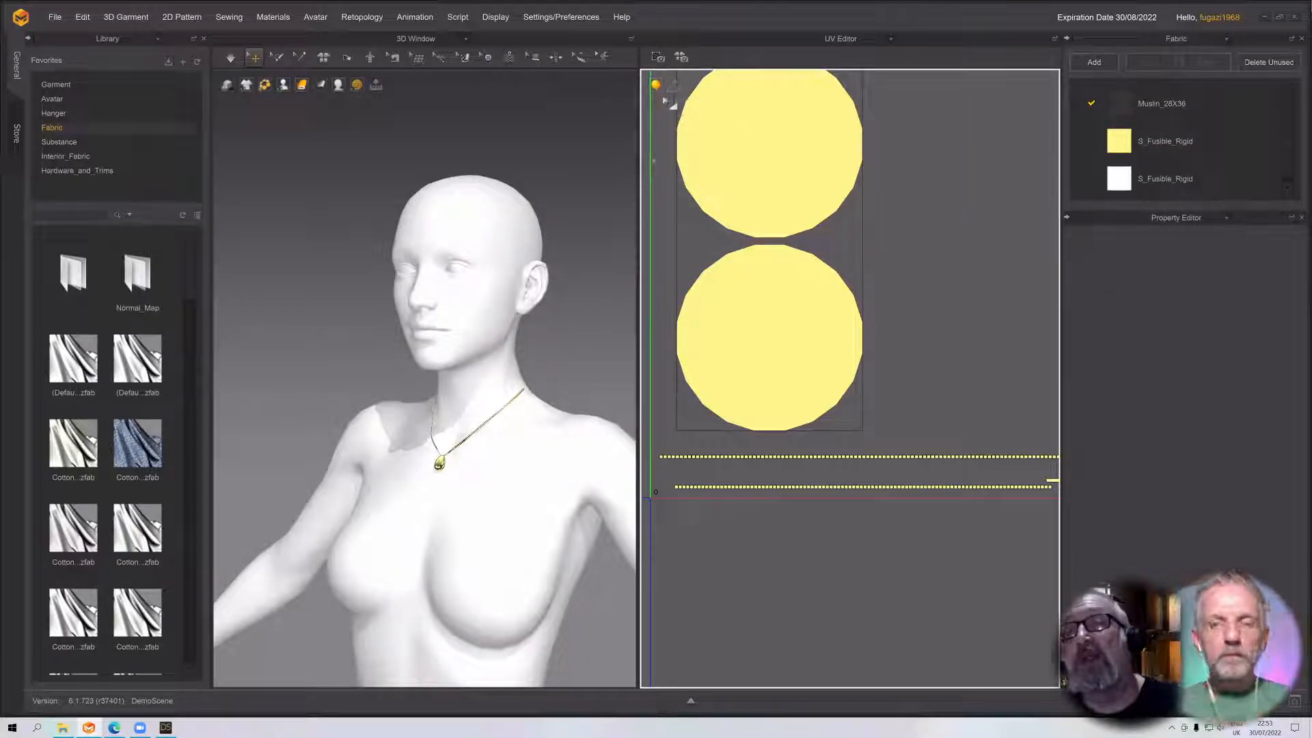
left_click(657, 100)
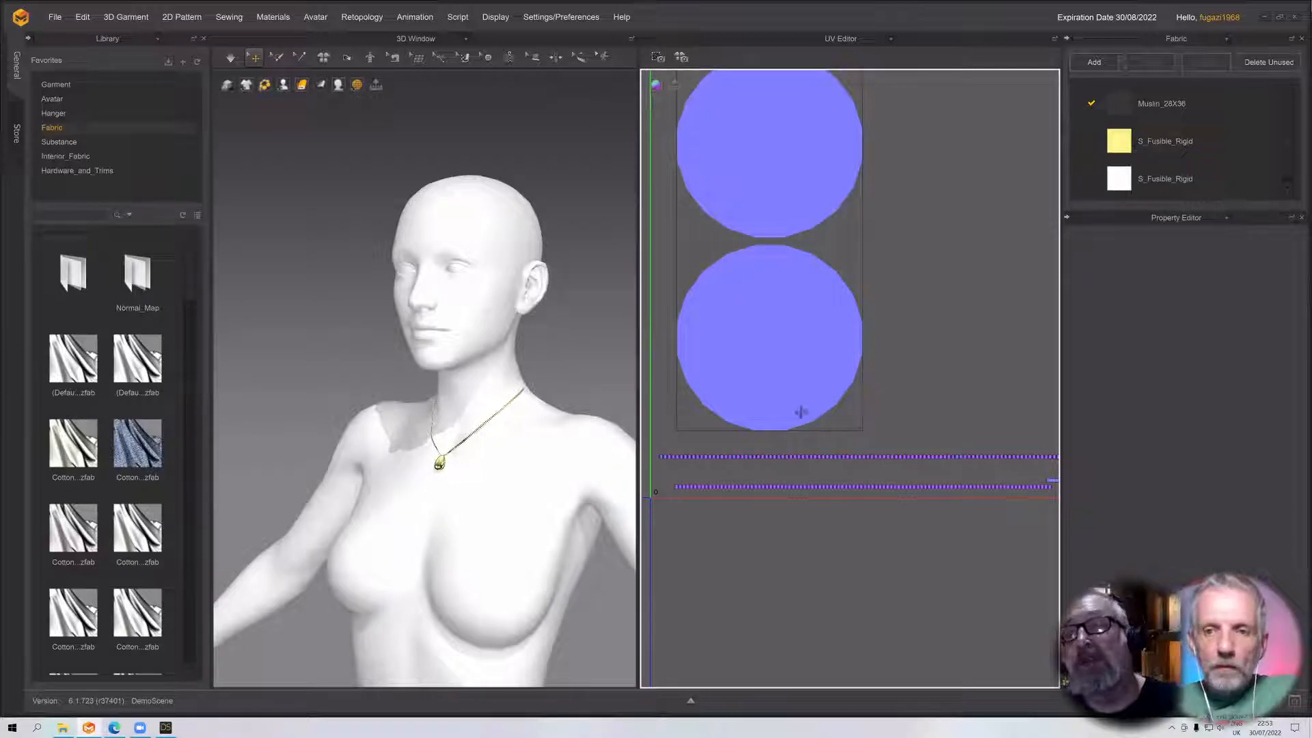
Examine the normal map on the pendant and on the individual chain links up close
scroll(805, 426, "down", 2)
scroll(805, 427, "up", 5)
left_click(796, 155)
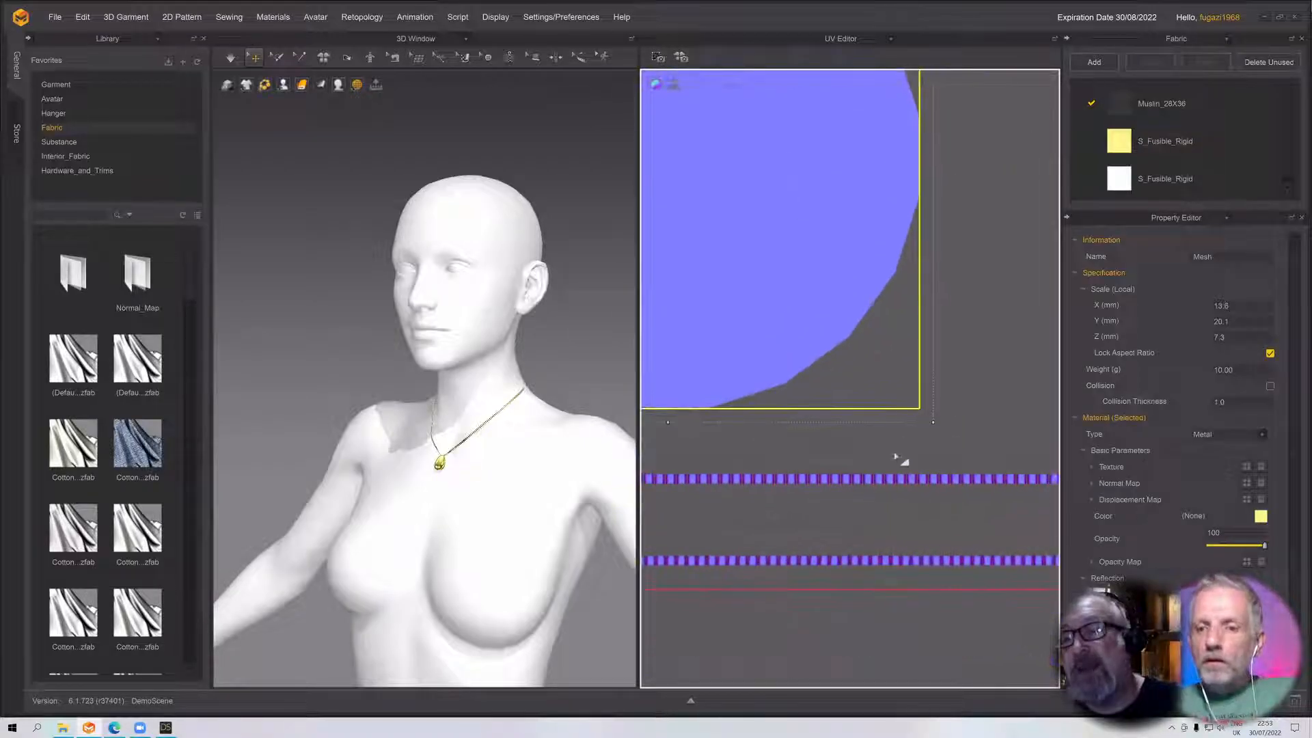
scroll(890, 501, "up", 4)
left_click(899, 415)
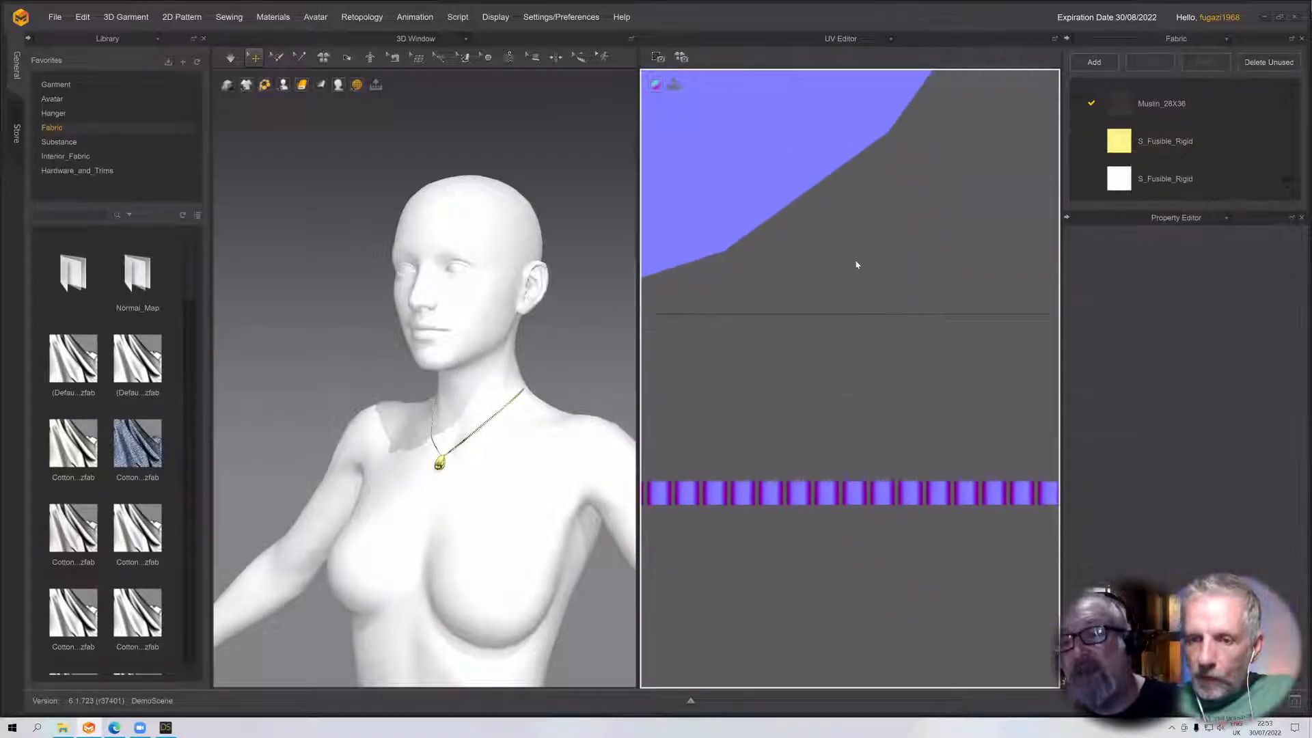
scroll(832, 414, "up", 4)
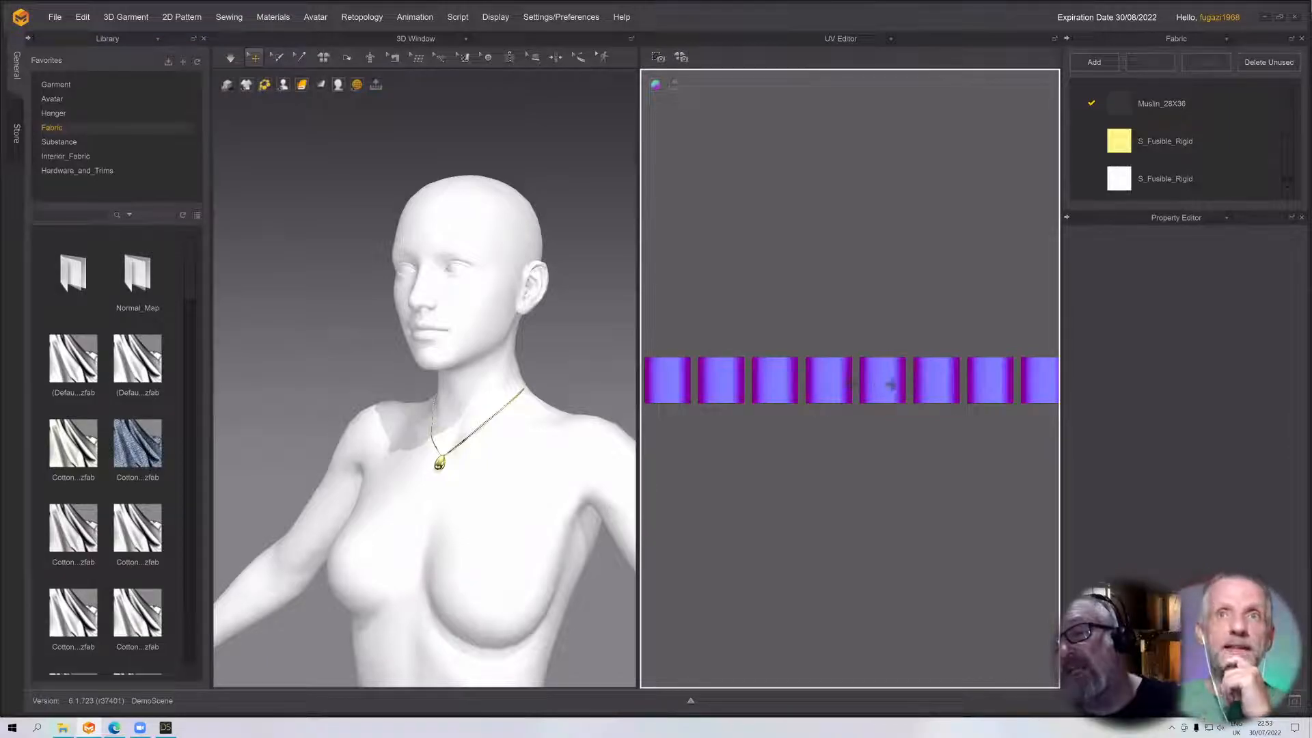
scroll(911, 419, "down", 5)
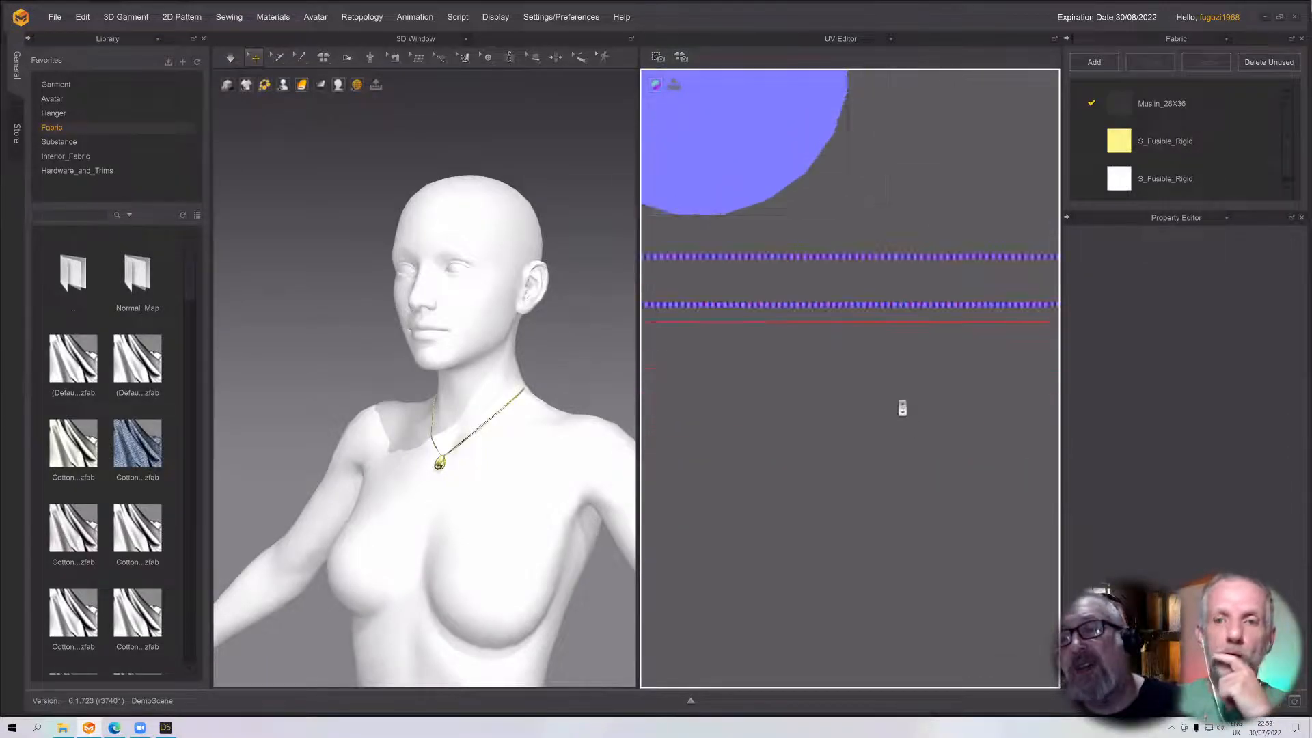
scroll(891, 407, "down", 4)
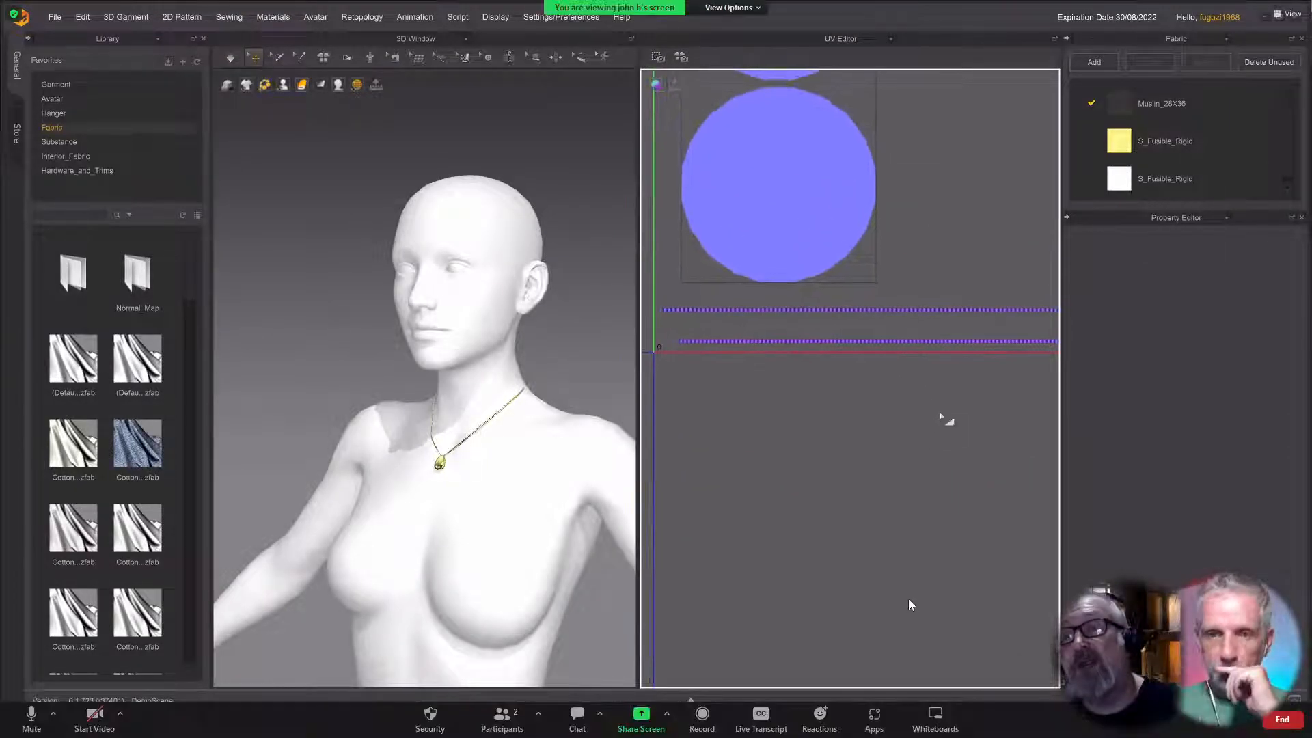
scroll(941, 414, "down", 2)
scroll(881, 401, "up", 2)
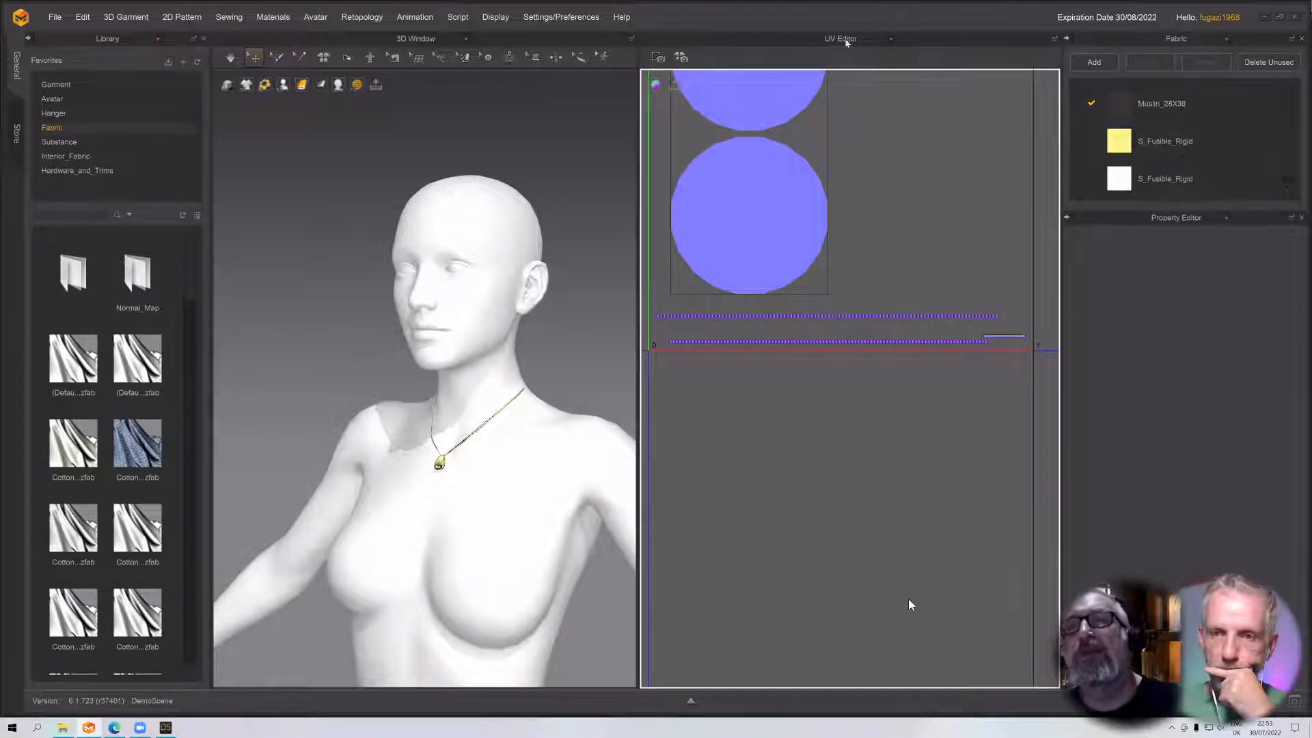
Start baking the UV textures and set the saving path to a file named necklace in the CheerSubstance folder
left_click(681, 56)
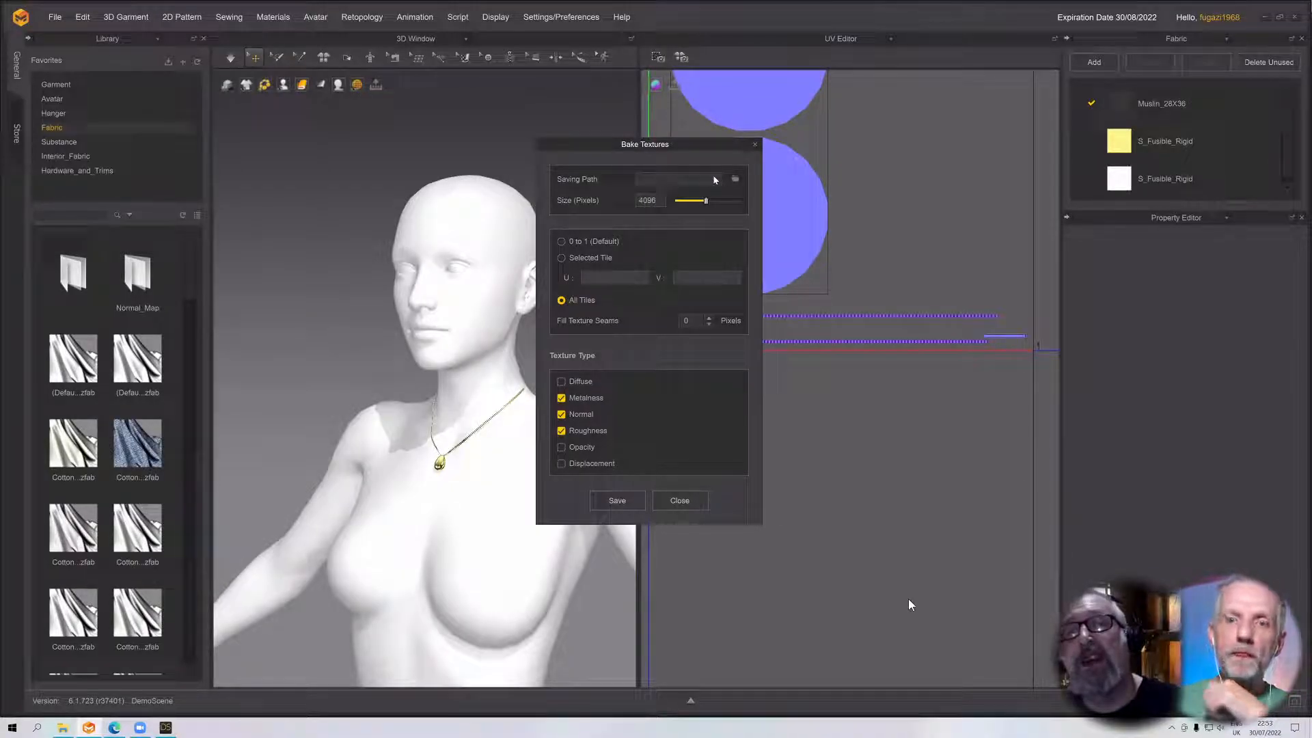
left_click(734, 179)
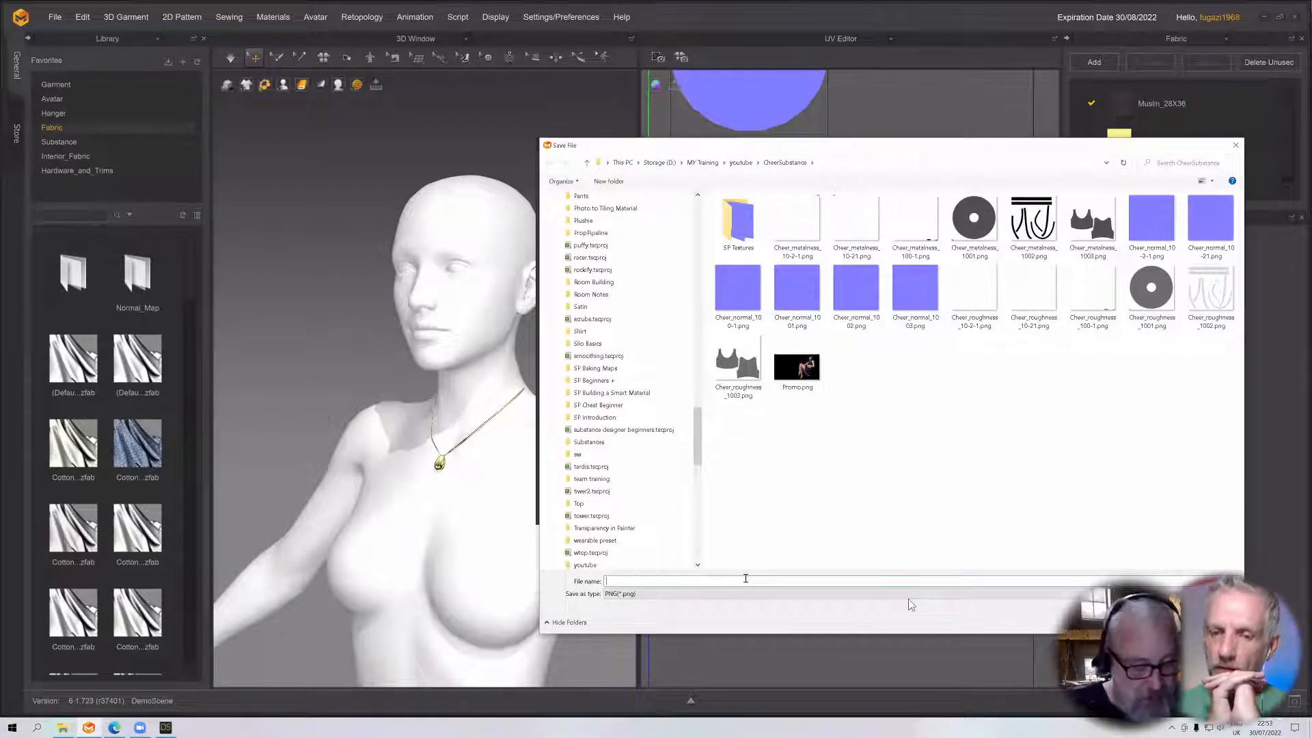
type("nor")
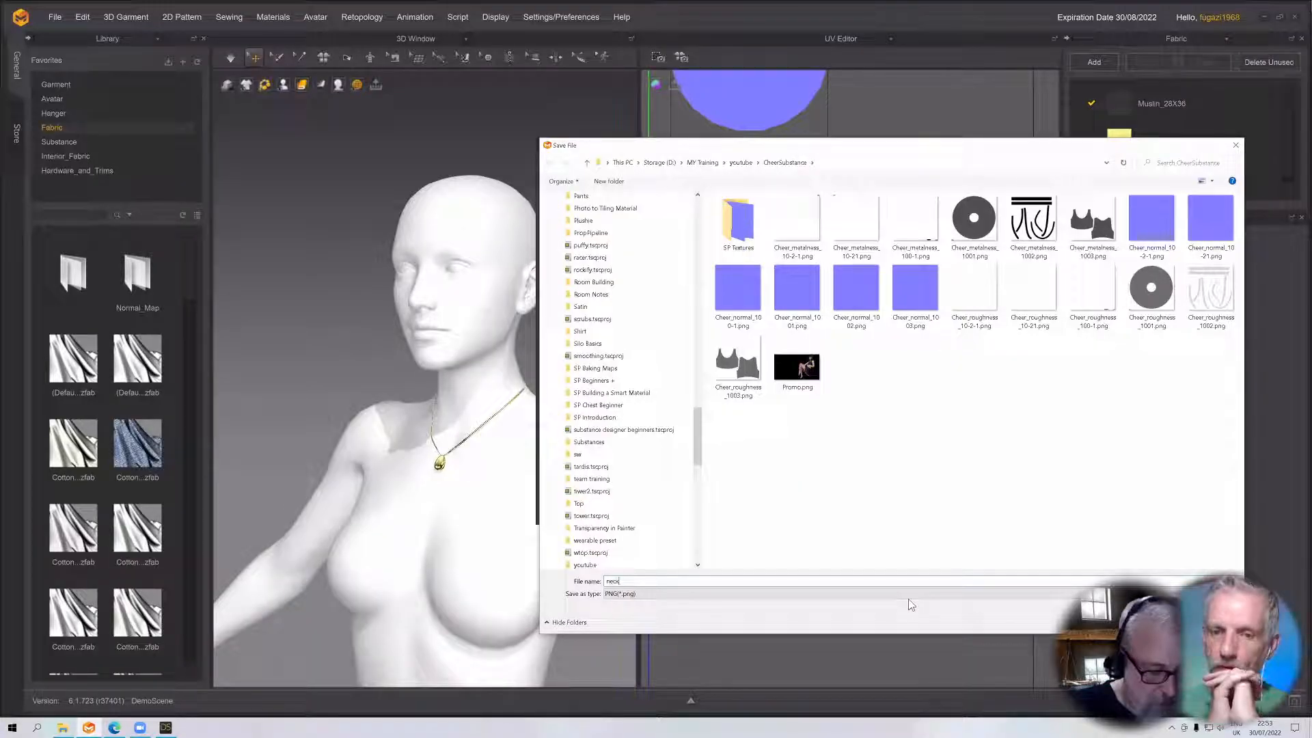
type("klace")
key("Return")
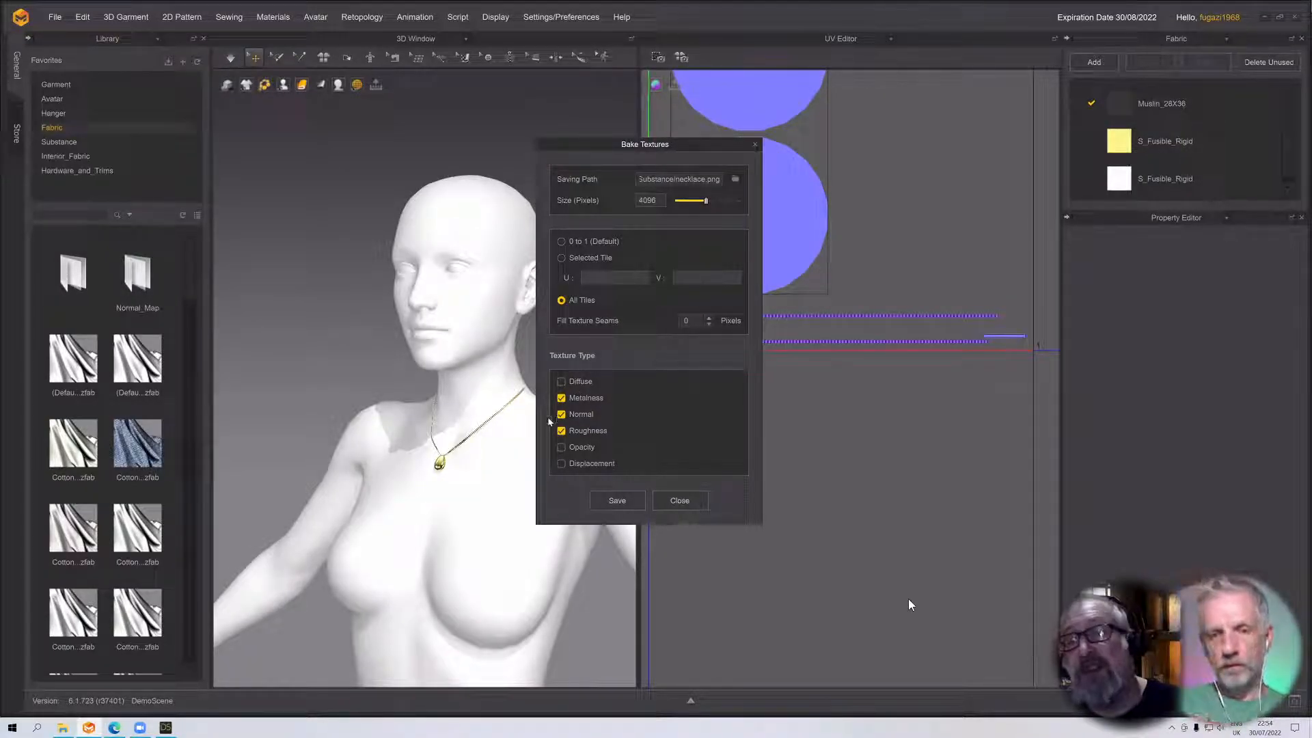
Add Diffuse to the Metalness, Normal and Roughness texture types and bake the maps for all tiles
left_click(561, 381)
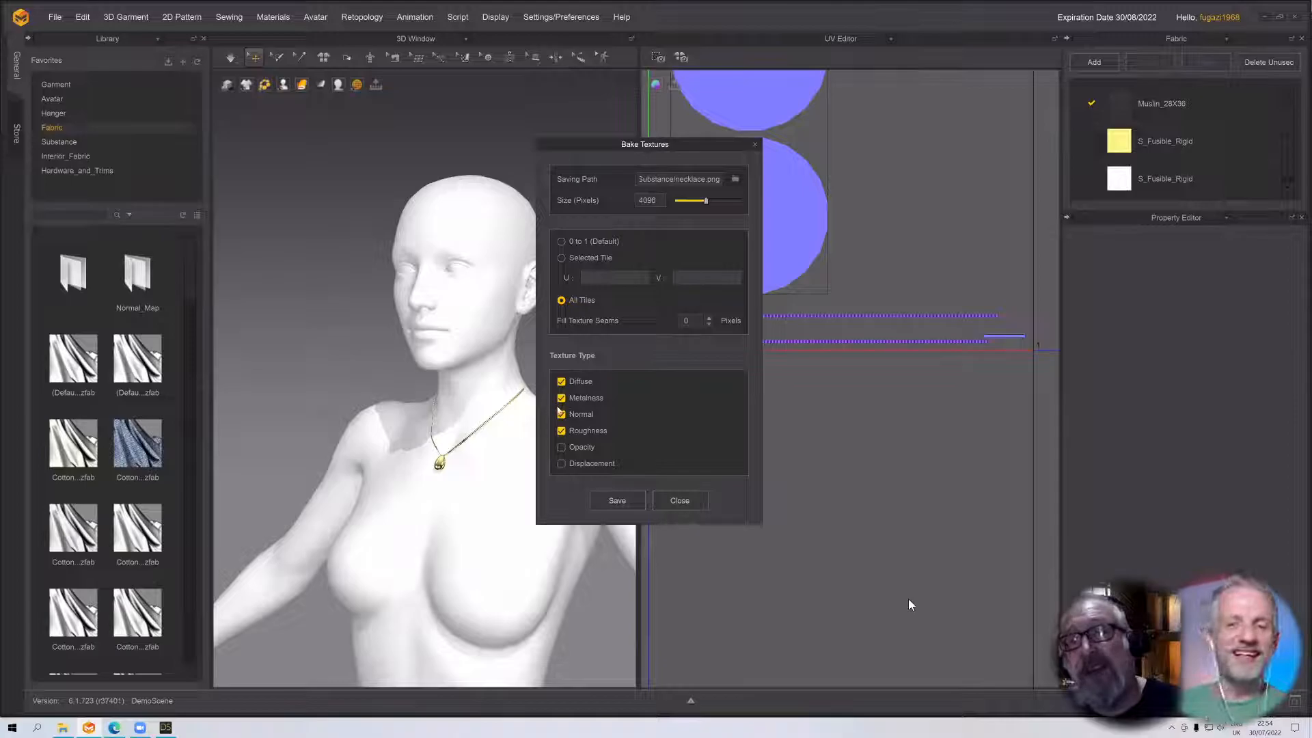
left_click(560, 447)
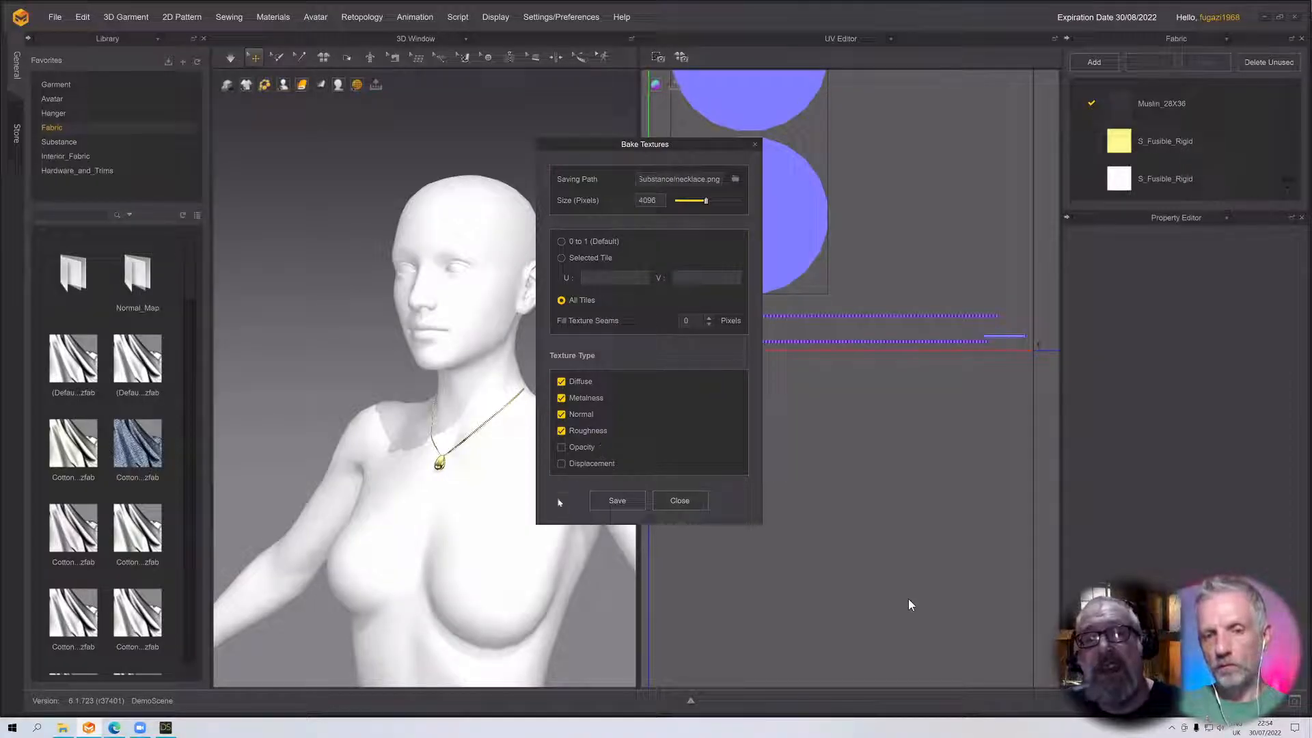
left_click(617, 501)
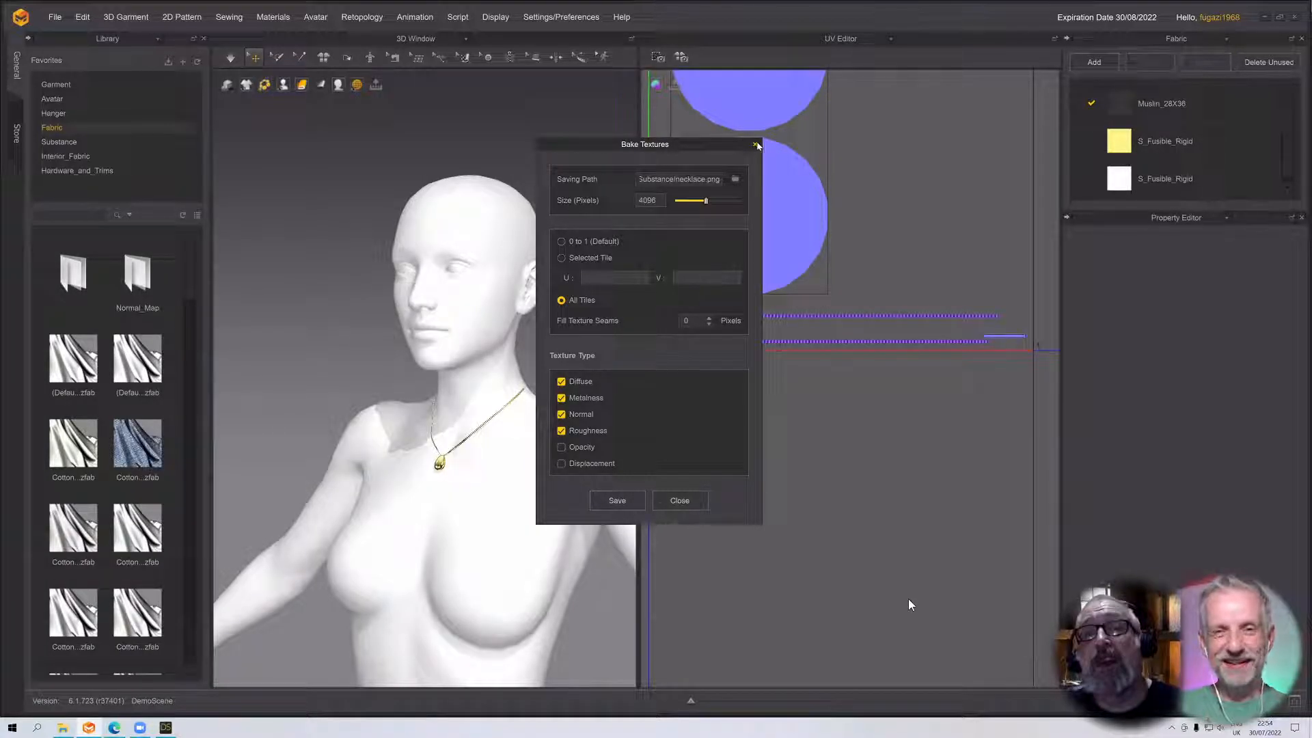
Open the baked necklace_normal_1001.png from the CheerSubstance folder and examine the chain link detail up close
left_click(735, 179)
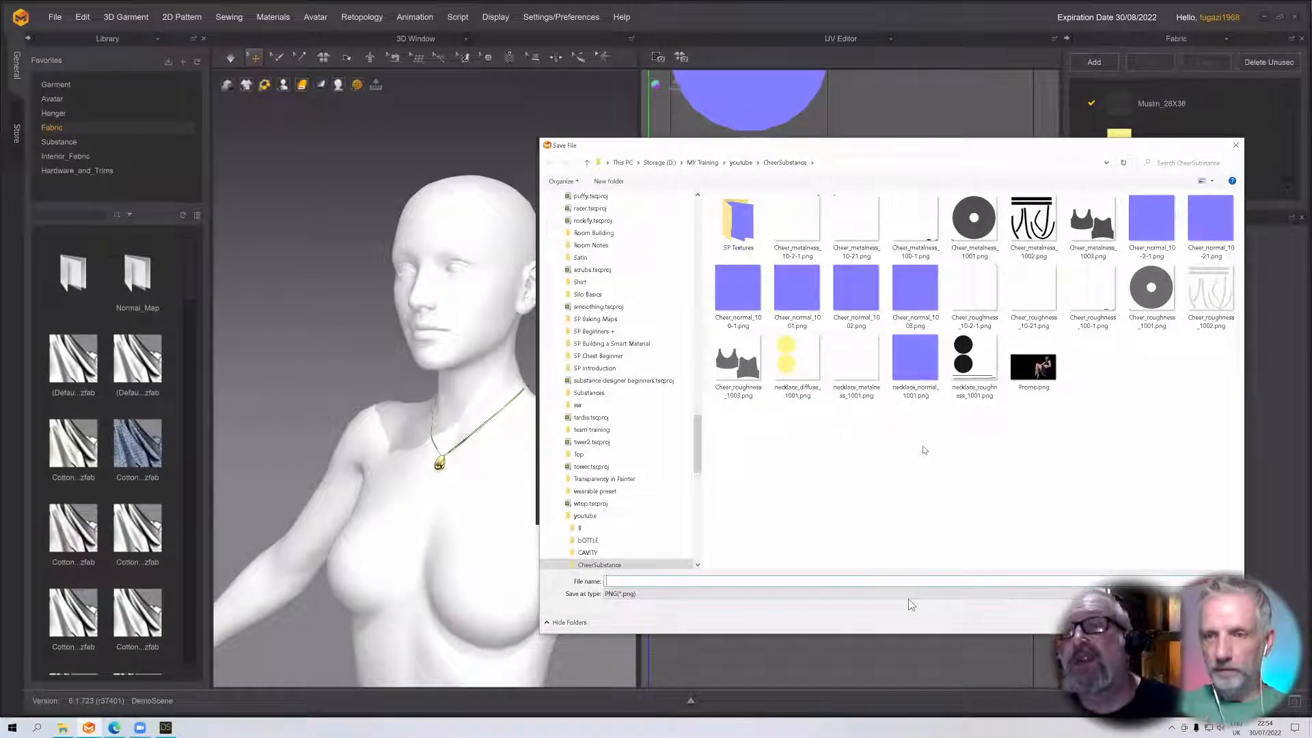
double_click(911, 358)
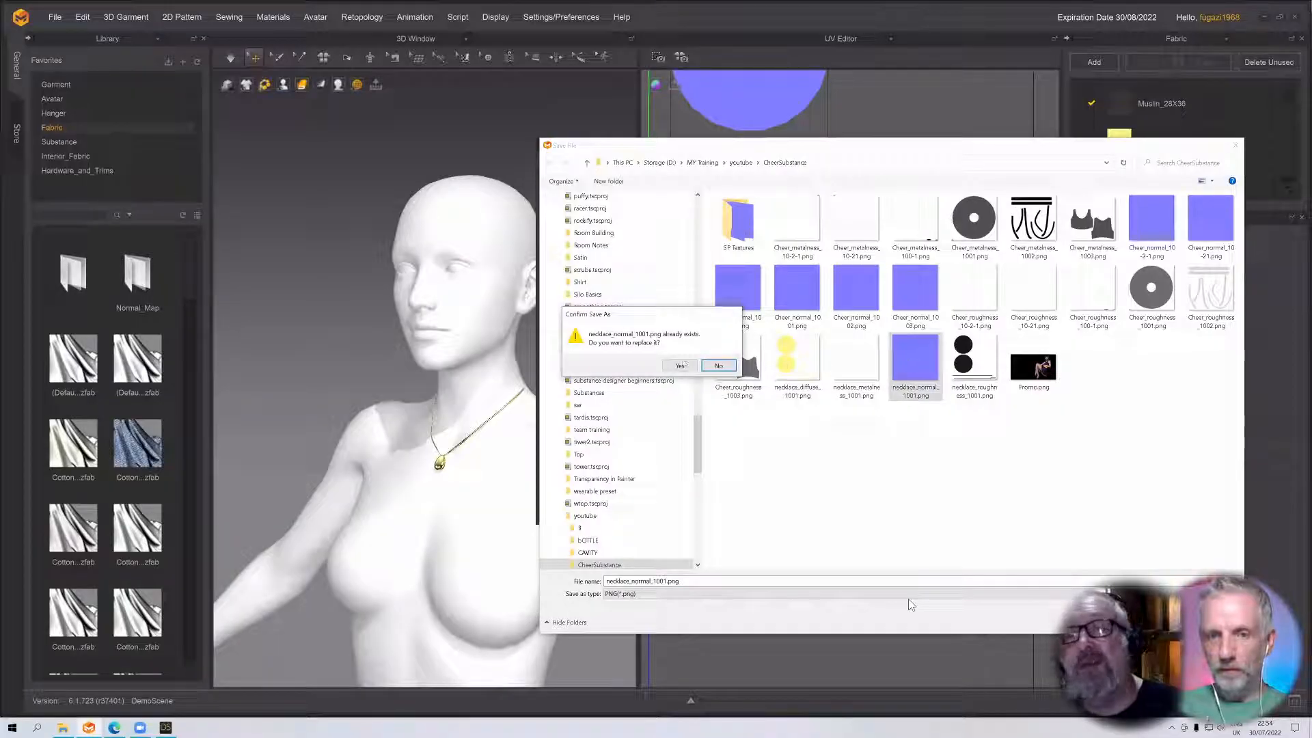
left_click(713, 365)
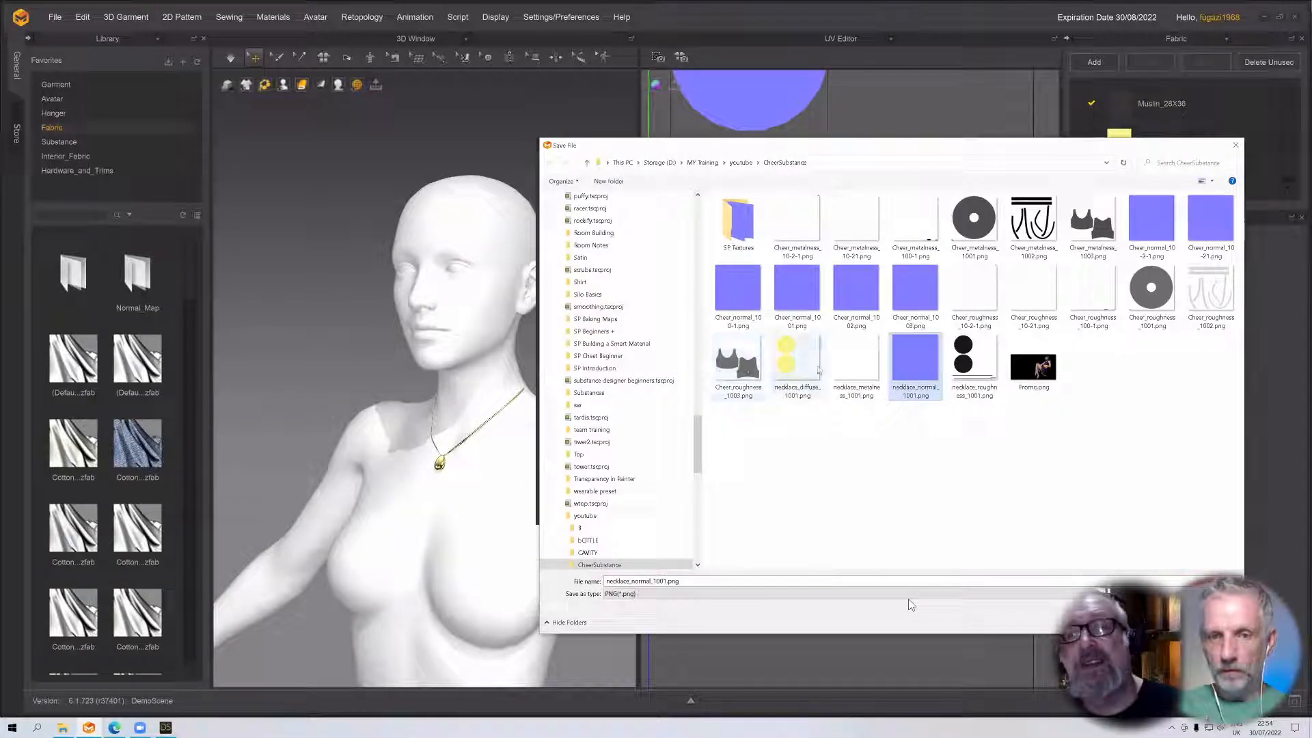
right_click(933, 357)
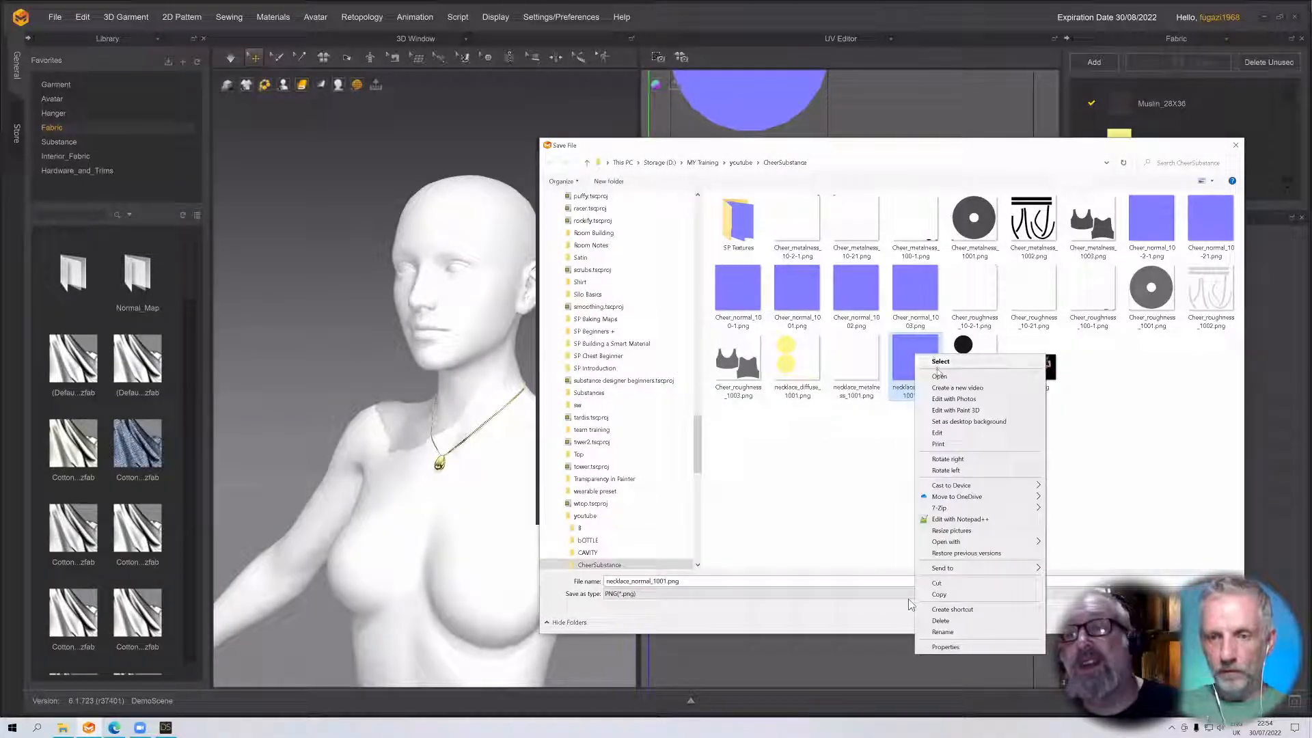
left_click(938, 375)
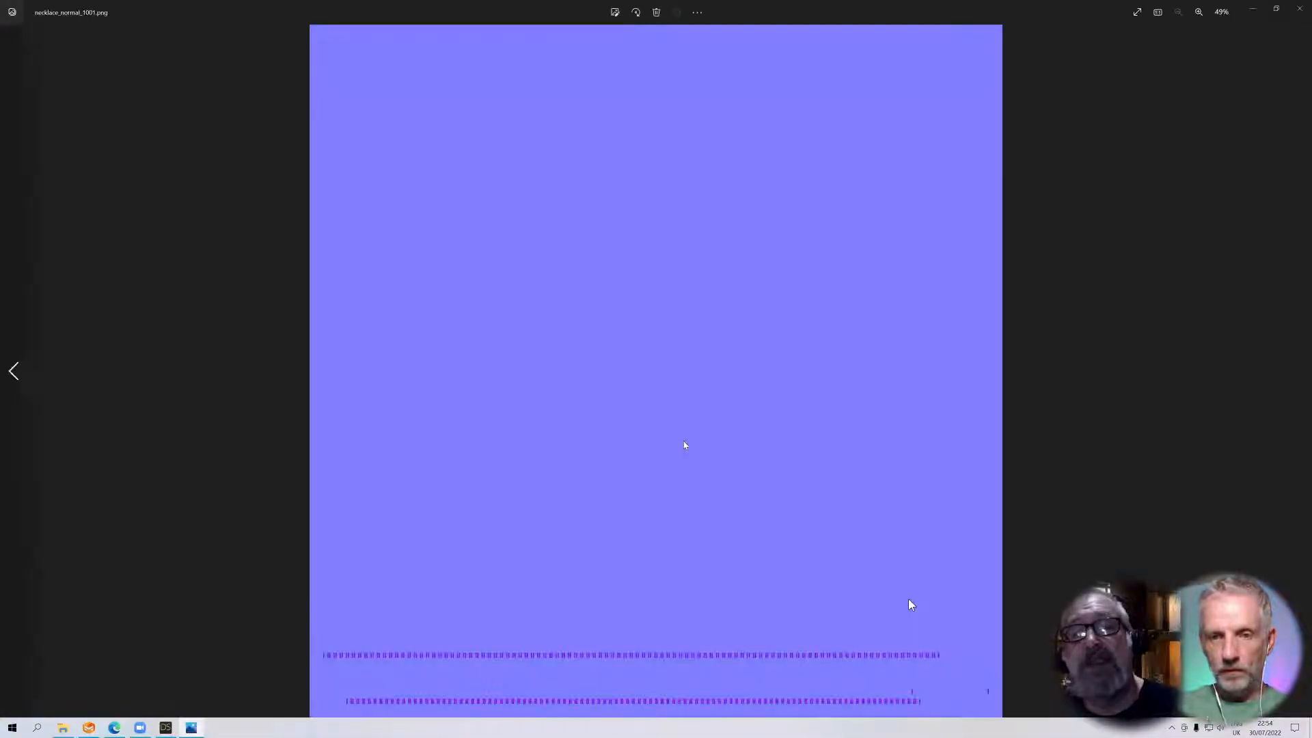
scroll(614, 679, "up", 5, "ctrl")
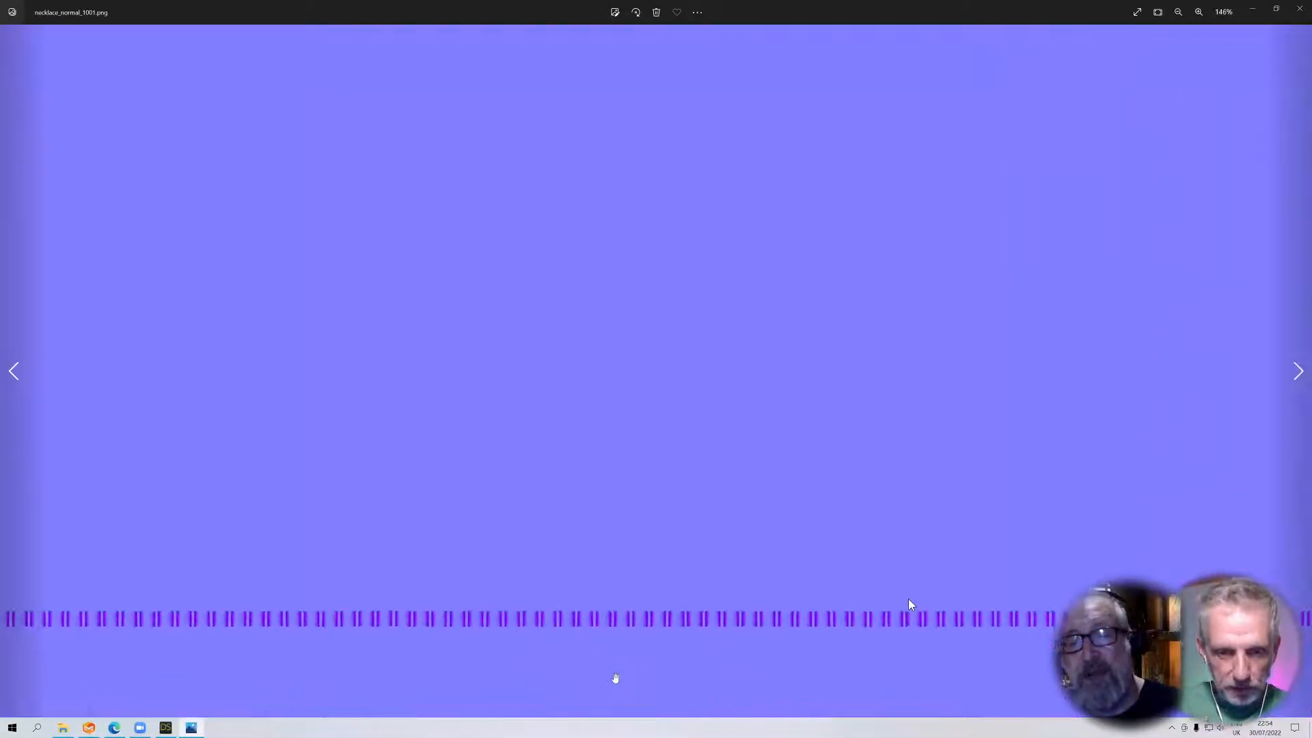
scroll(615, 679, "down", 6, "ctrl")
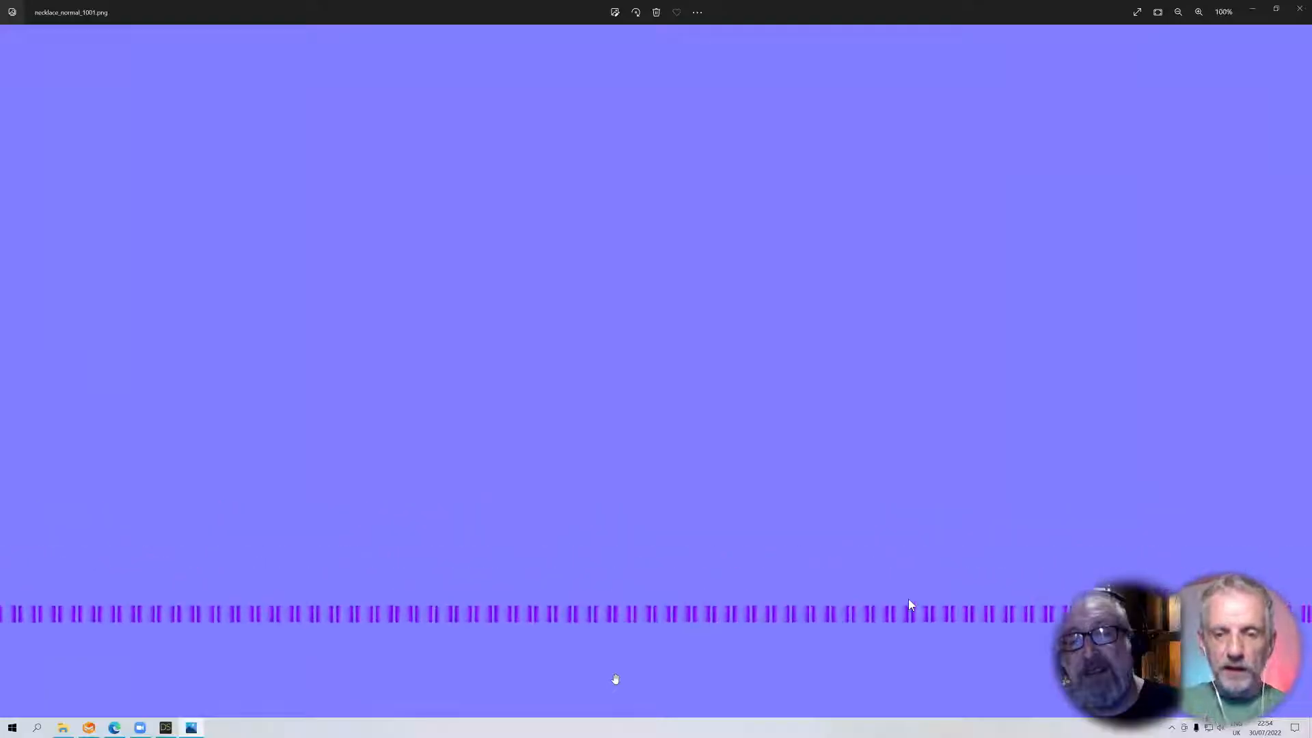
left_click(1300, 11)
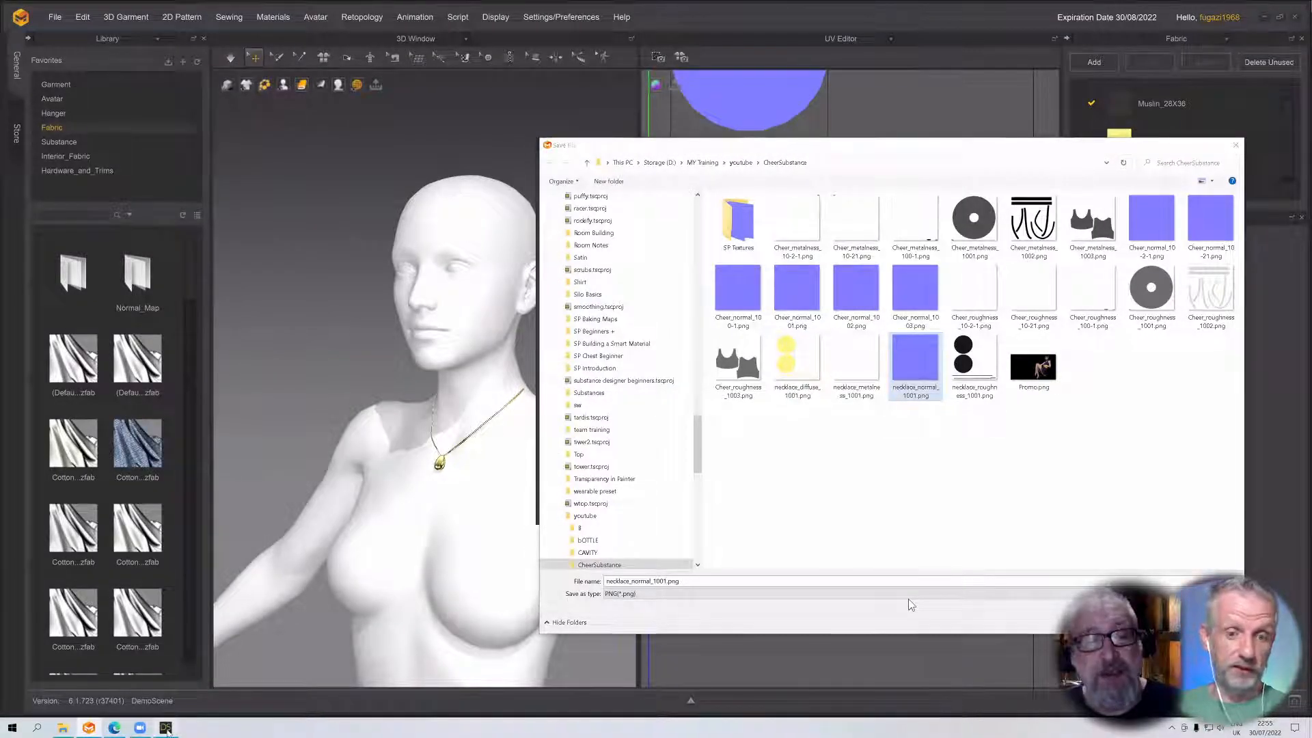
Switch to DAZ Studio and show the base Bump settings of the first material on NecklaceDemoThick
key("alt+Tab")
left_click(507, 351)
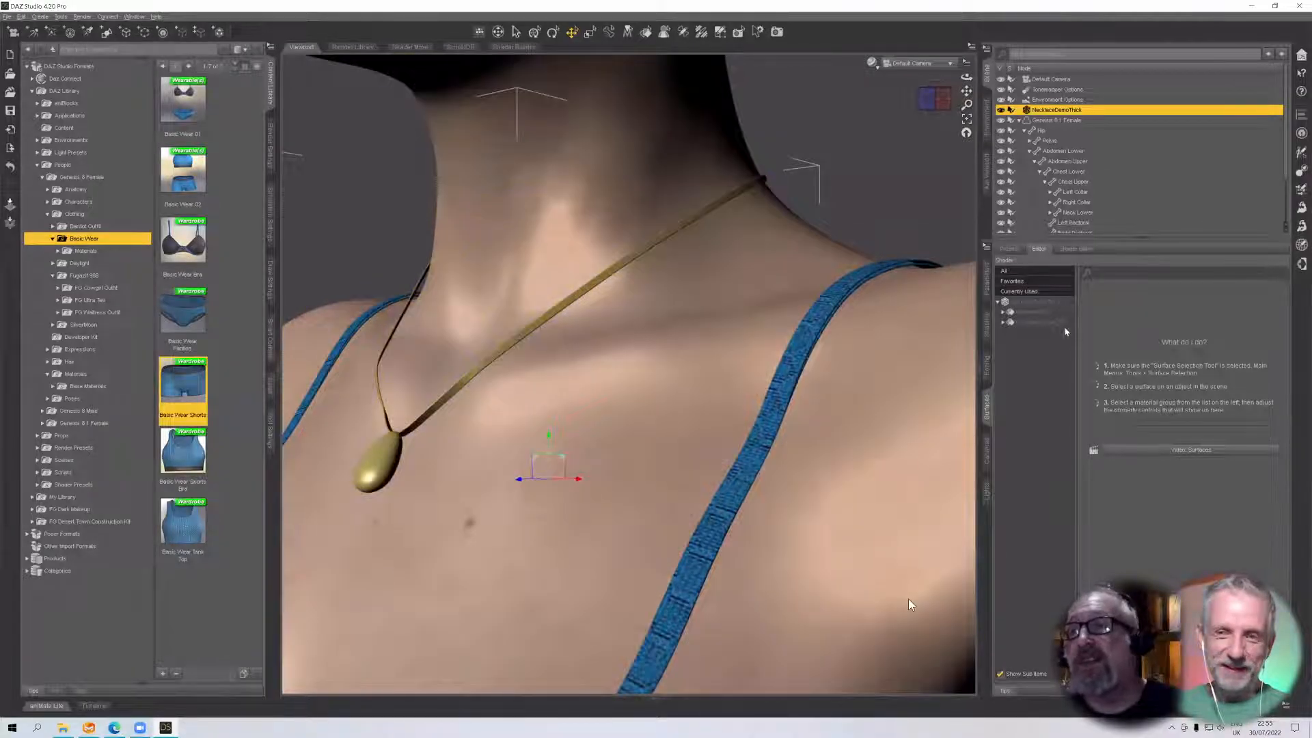
left_click(1047, 313)
left_click(1033, 321)
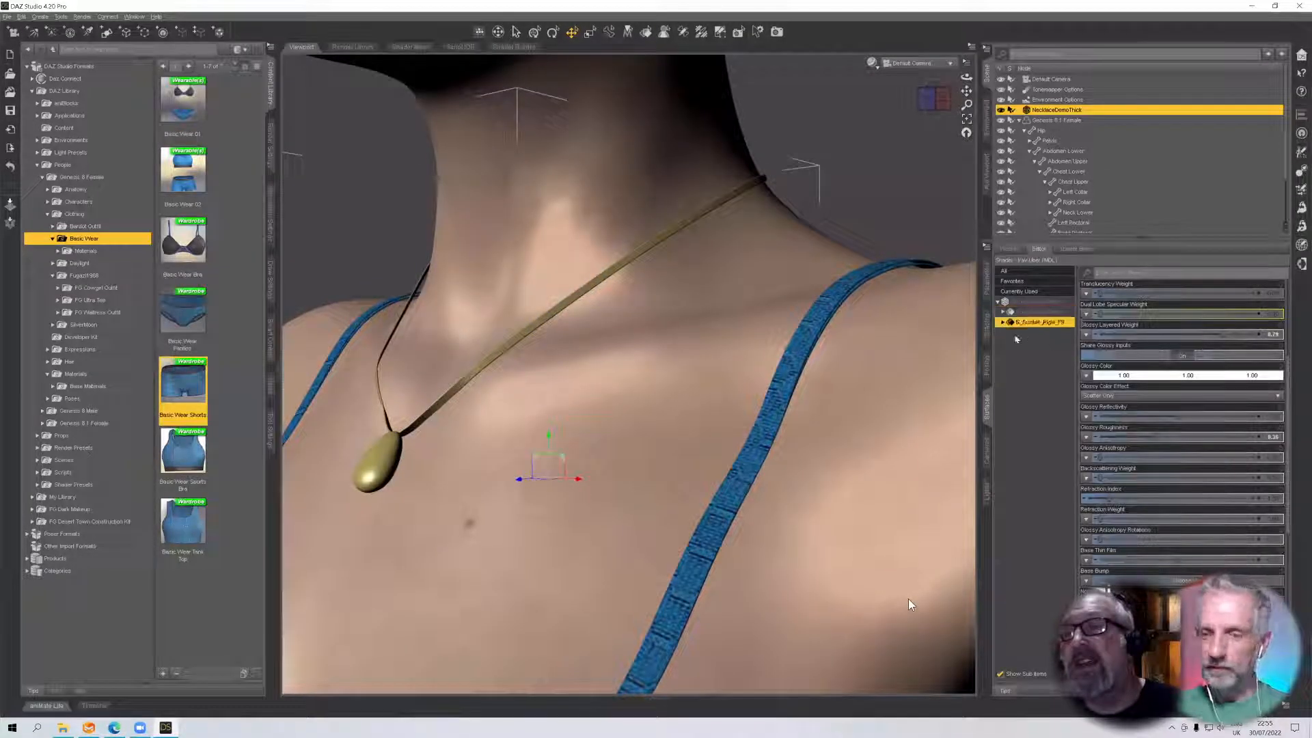
left_click(1033, 313)
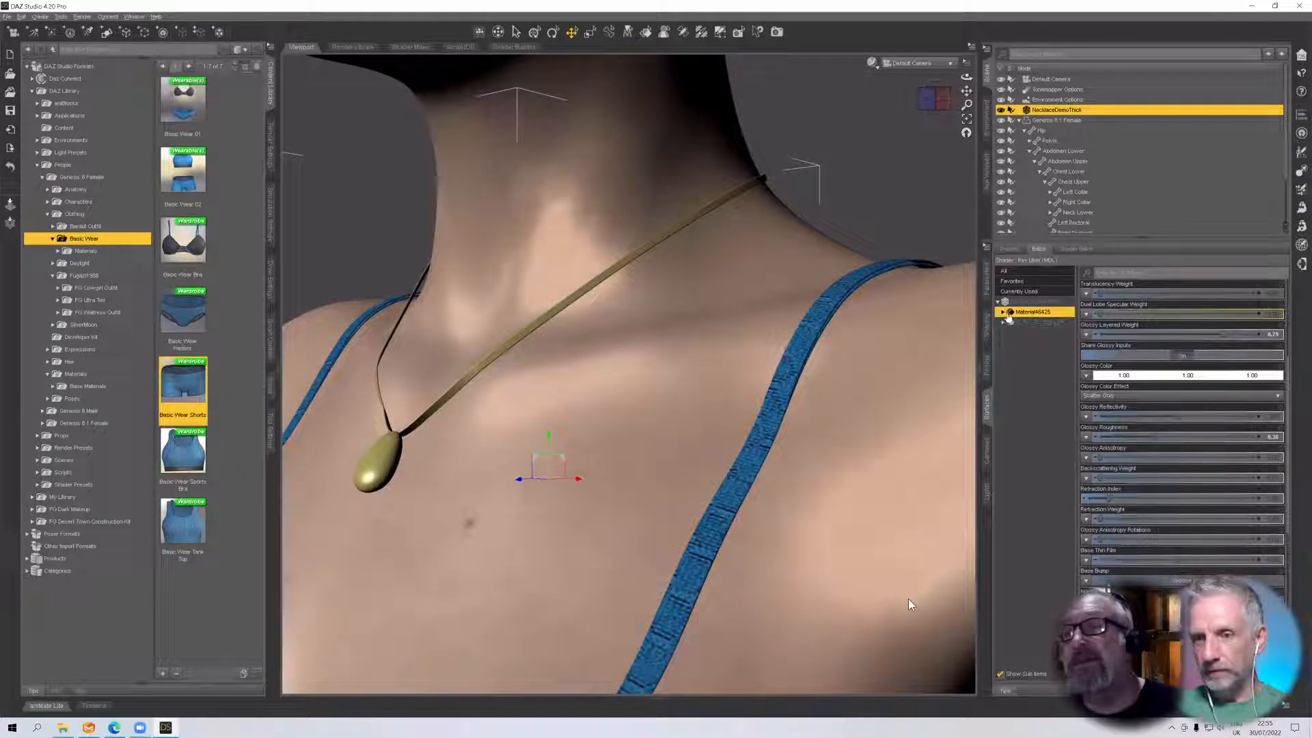
left_click(1003, 312)
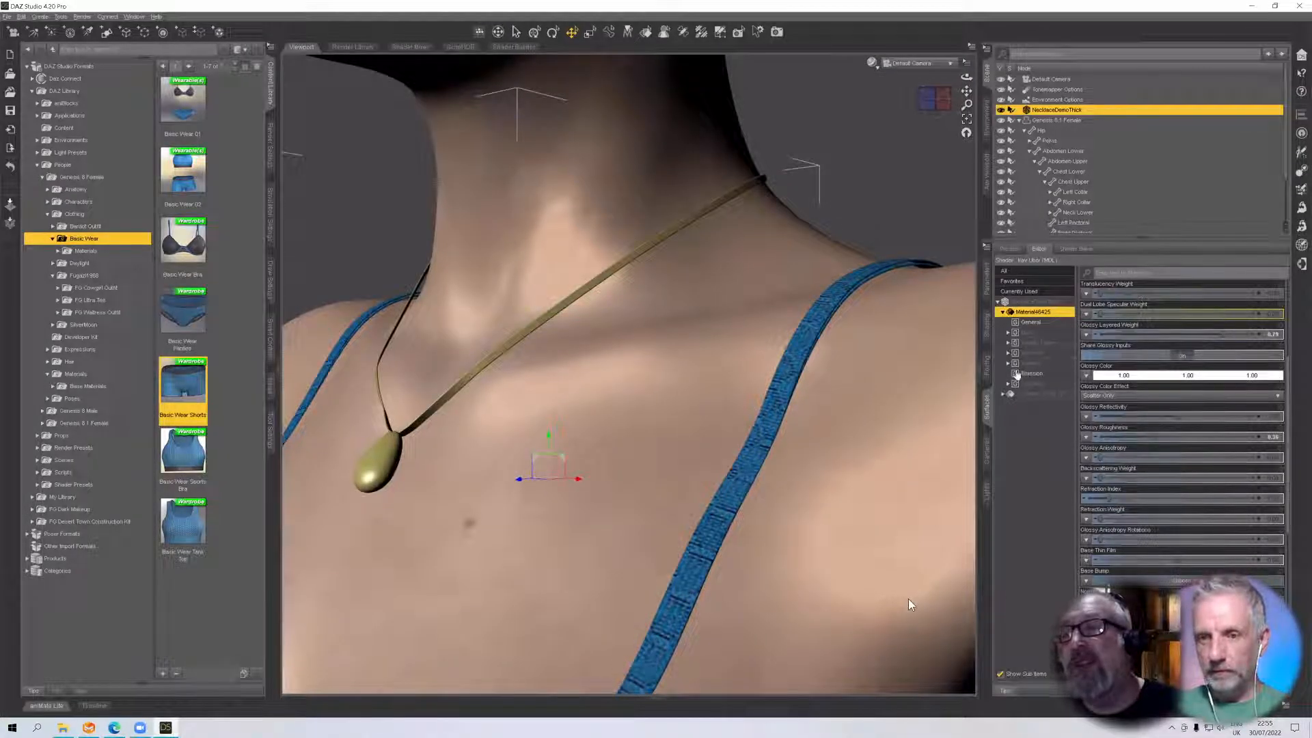
left_click(1008, 332)
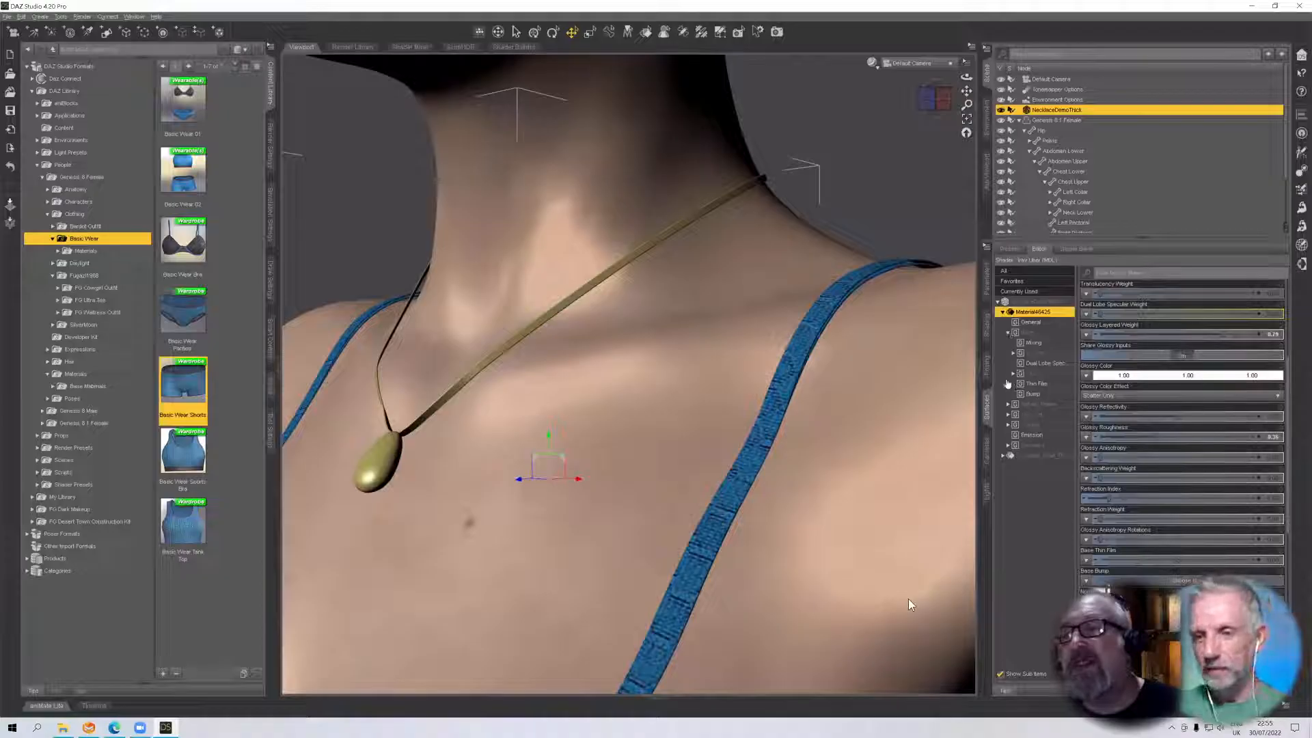
left_click(1030, 394)
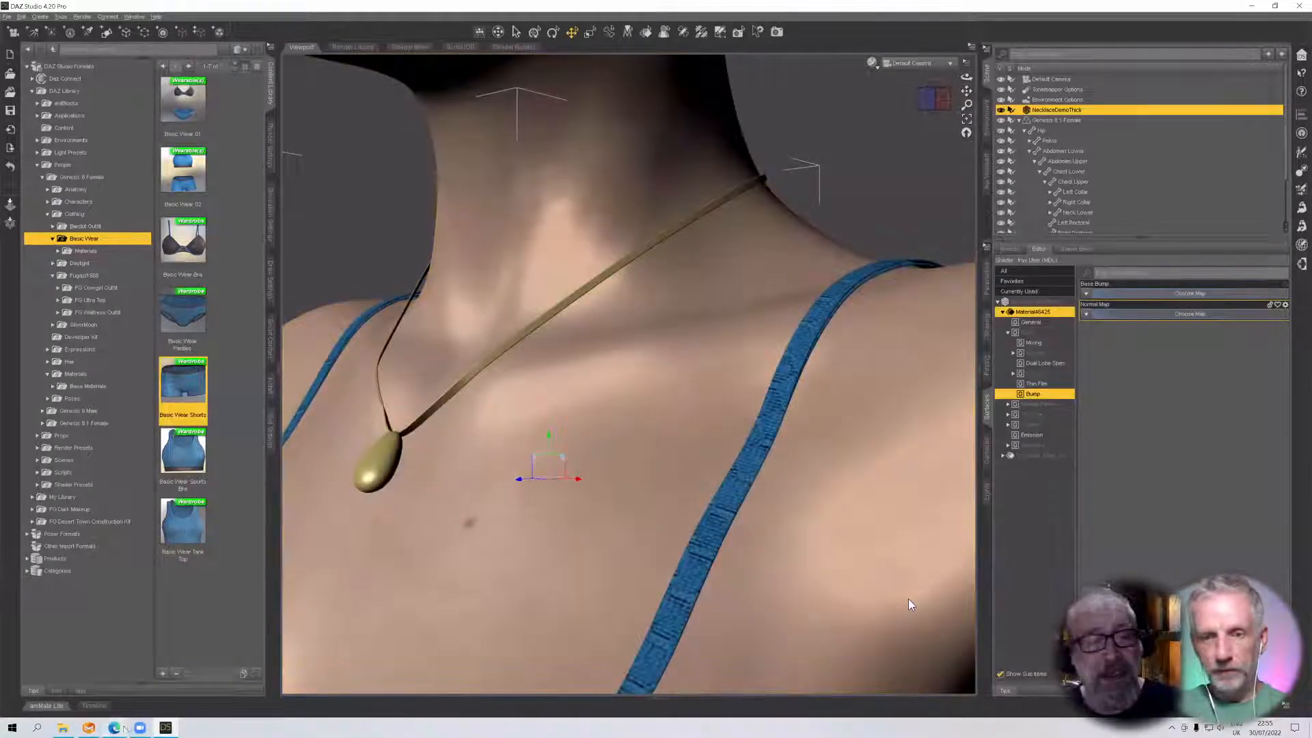
Return to Marvelous Designer's save dialog and copy the CheerSubstance folder address as text
left_click(62, 728)
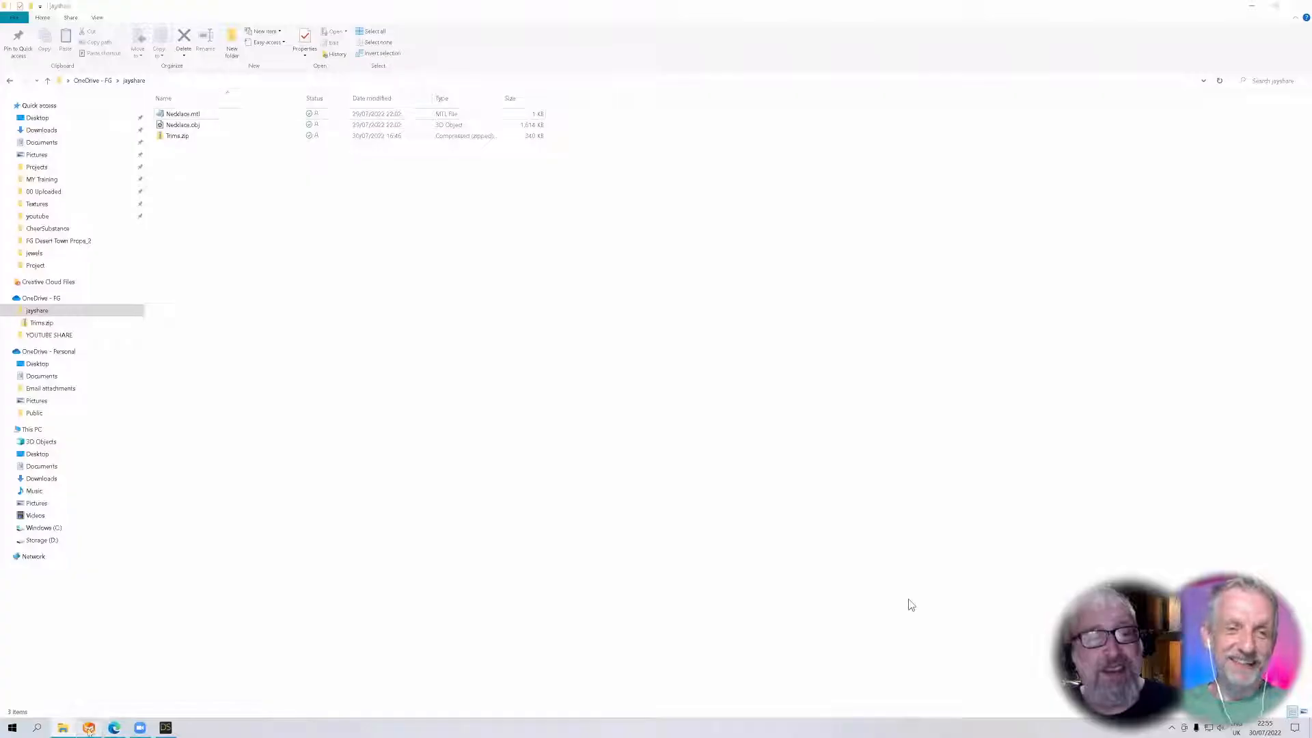
key("alt+Tab")
right_click(805, 165)
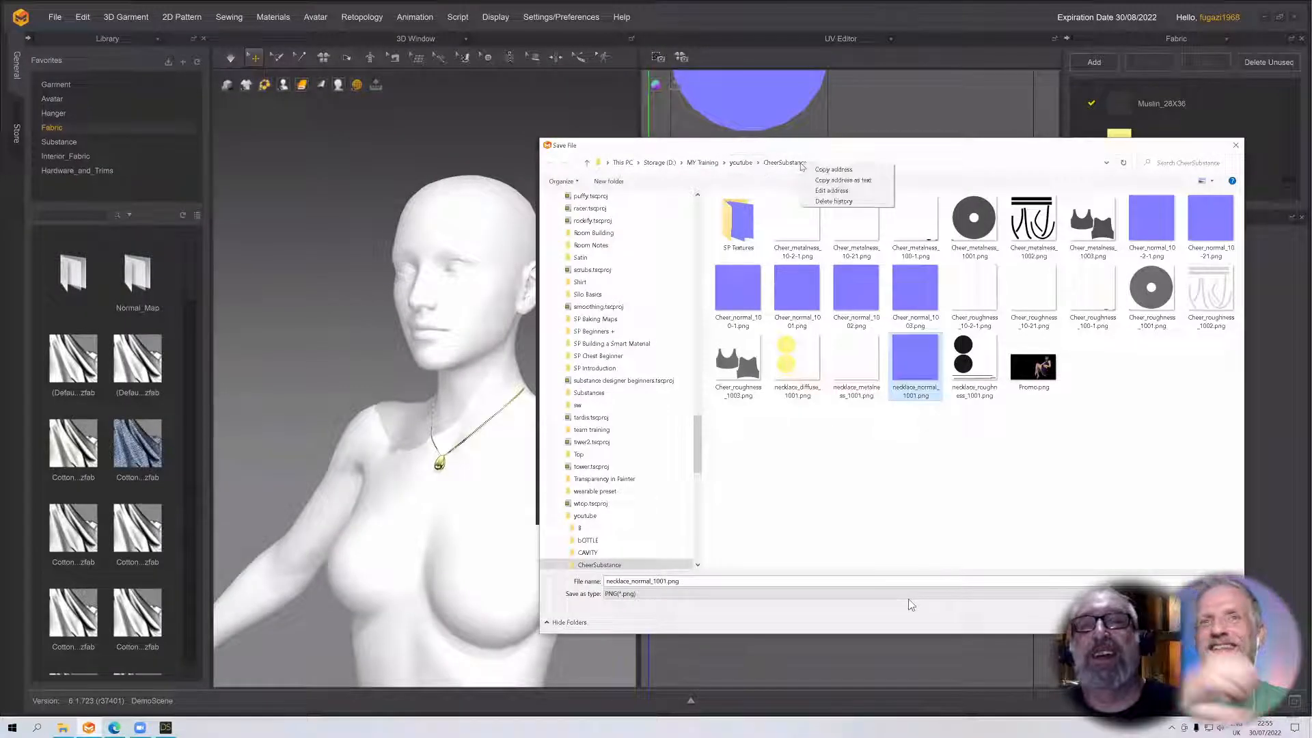
left_click(842, 180)
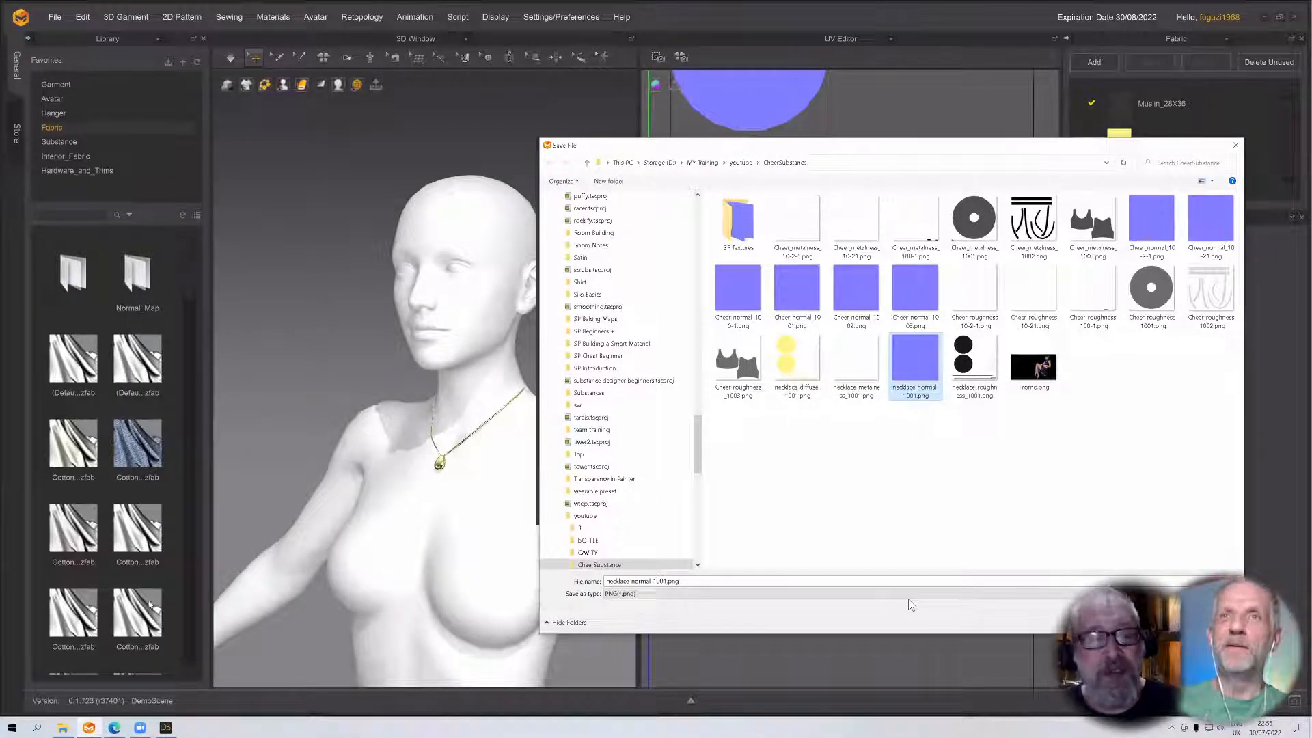
In DAZ Studio, load necklace_normal_1001.png from D:\MY Training\youtube\CheerSubstance as the material's Normal Map and check the chain up close
key("alt+Tab")
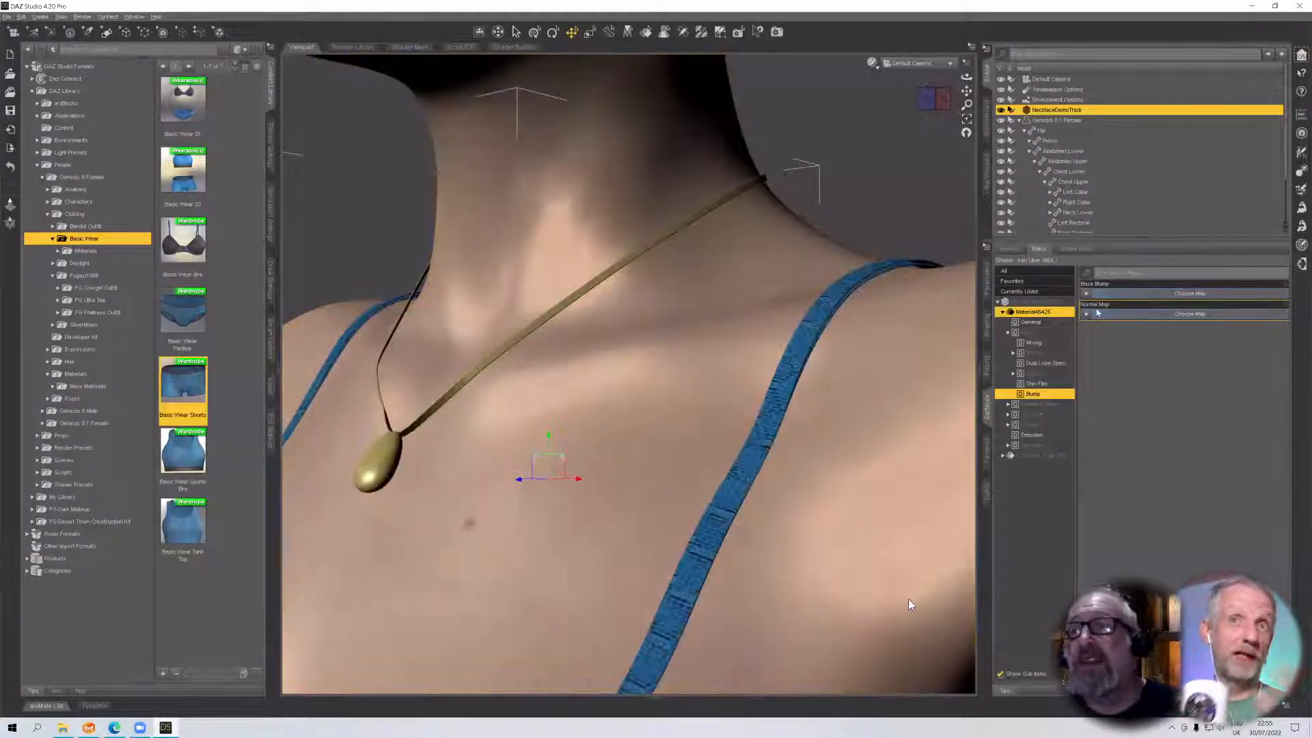
left_click(1103, 311)
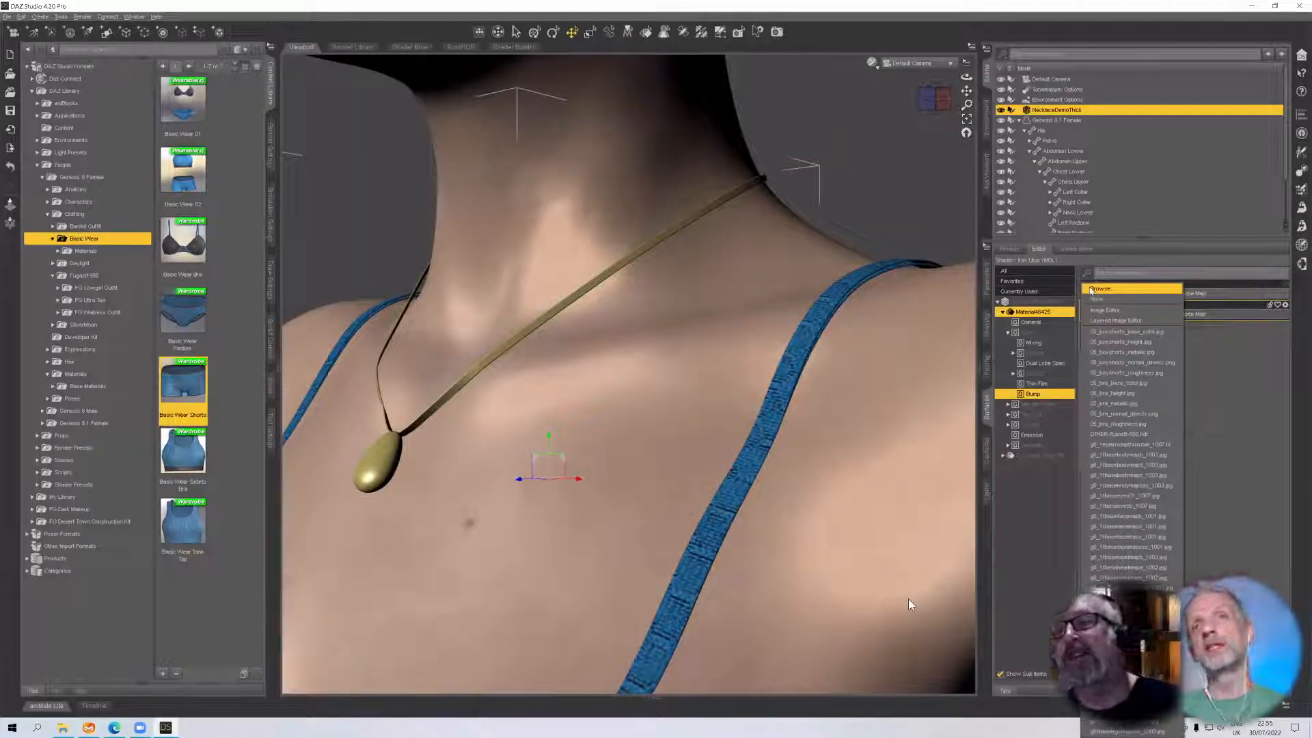
left_click(1098, 288)
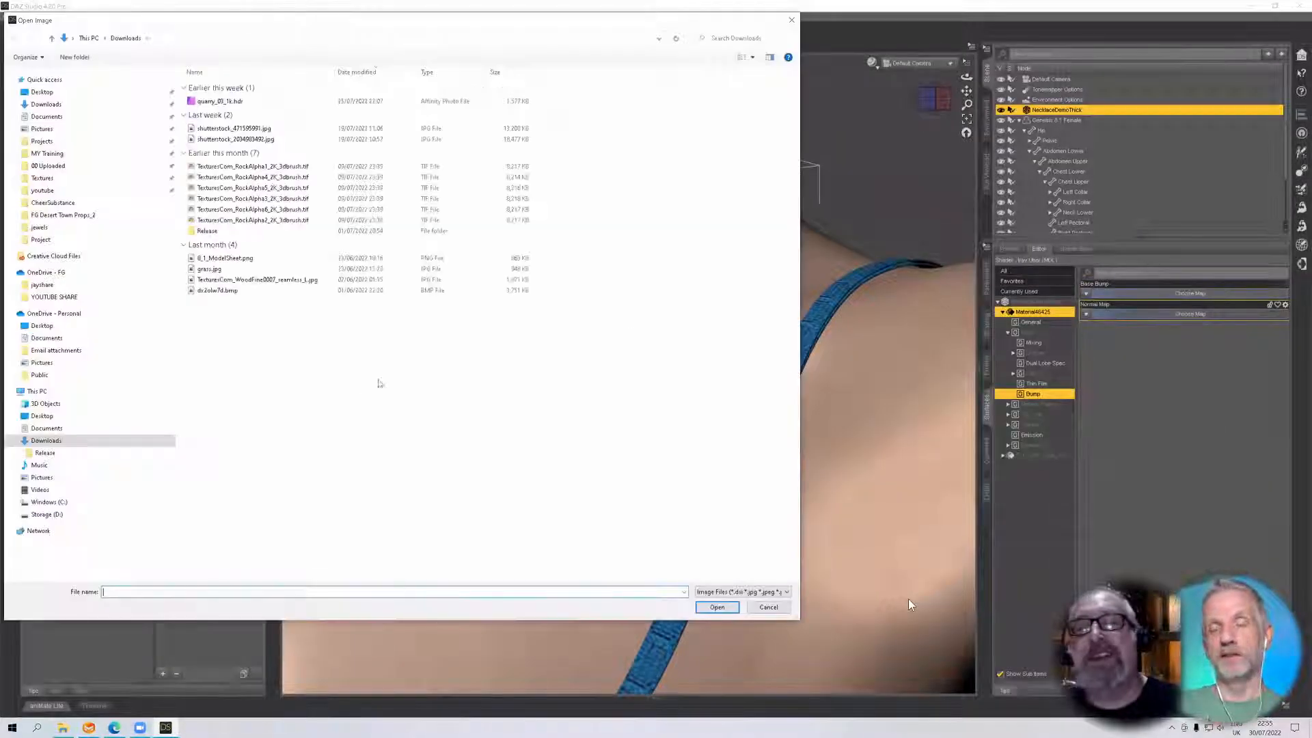
right_click(182, 592)
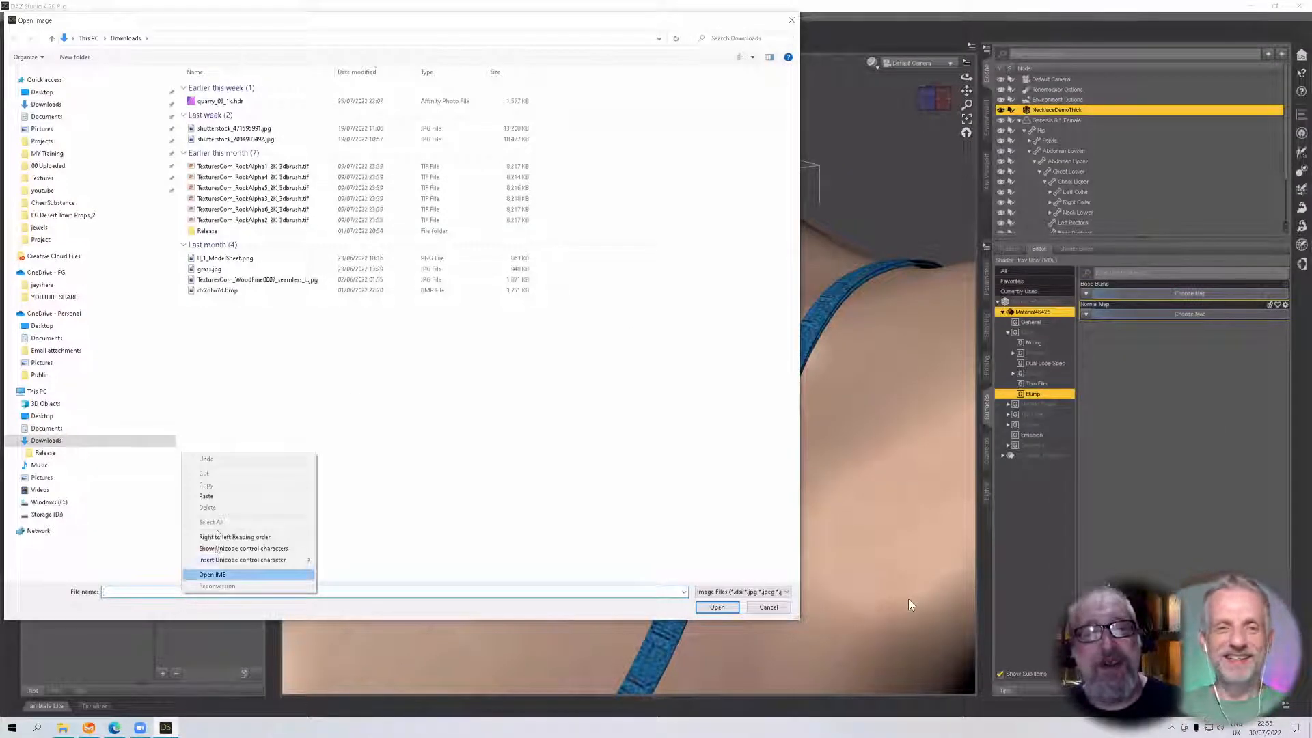
left_click(219, 498)
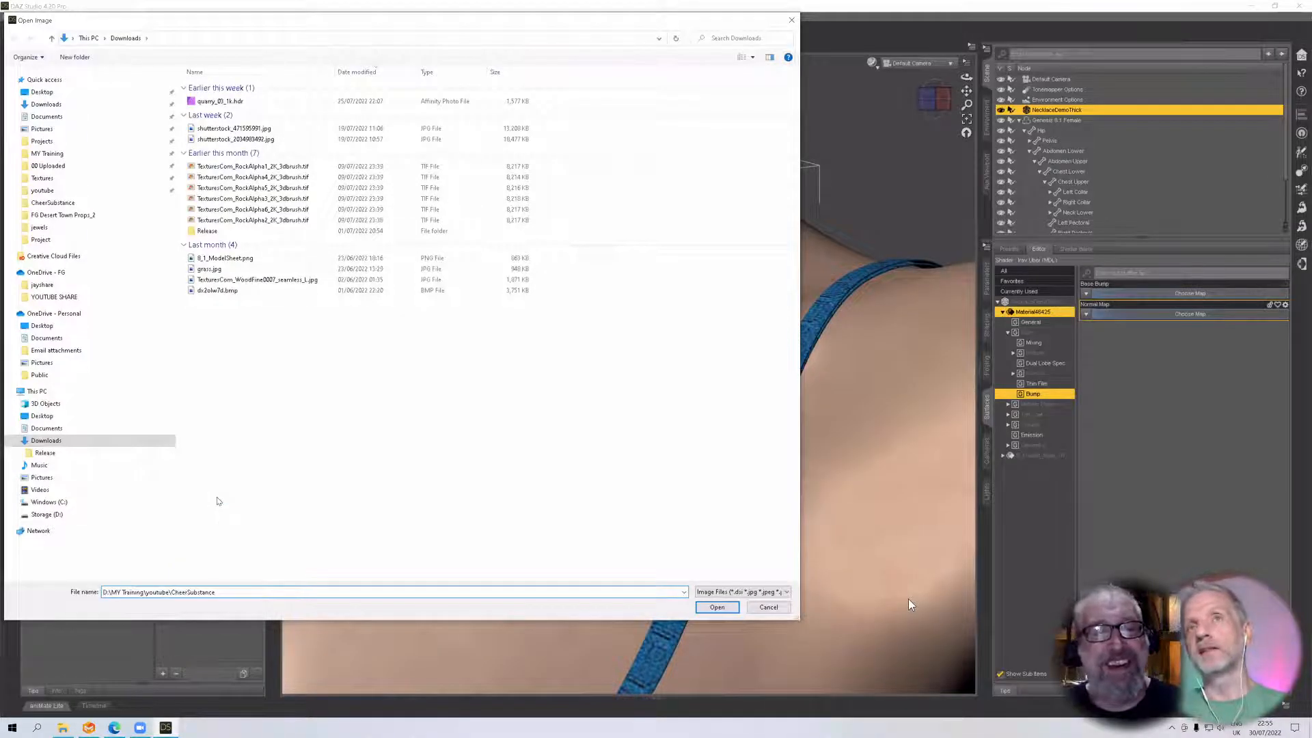
key("Return")
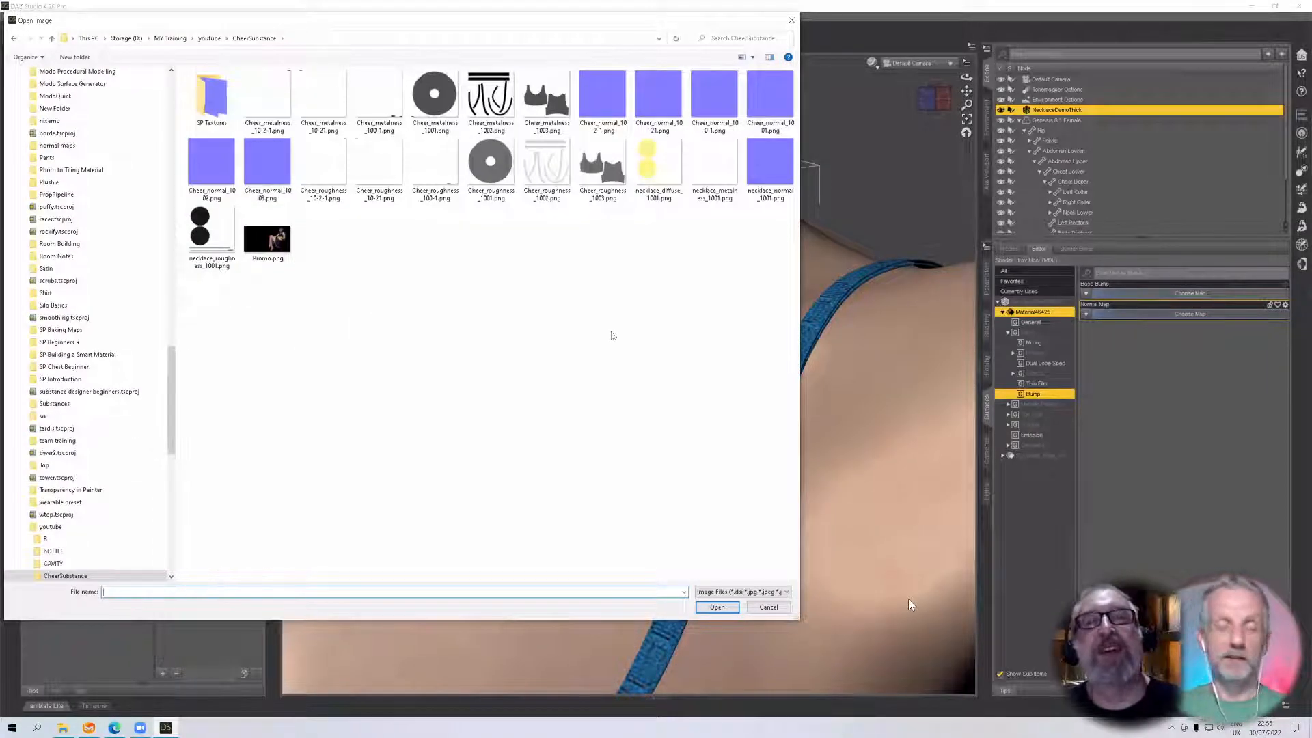
double_click(762, 167)
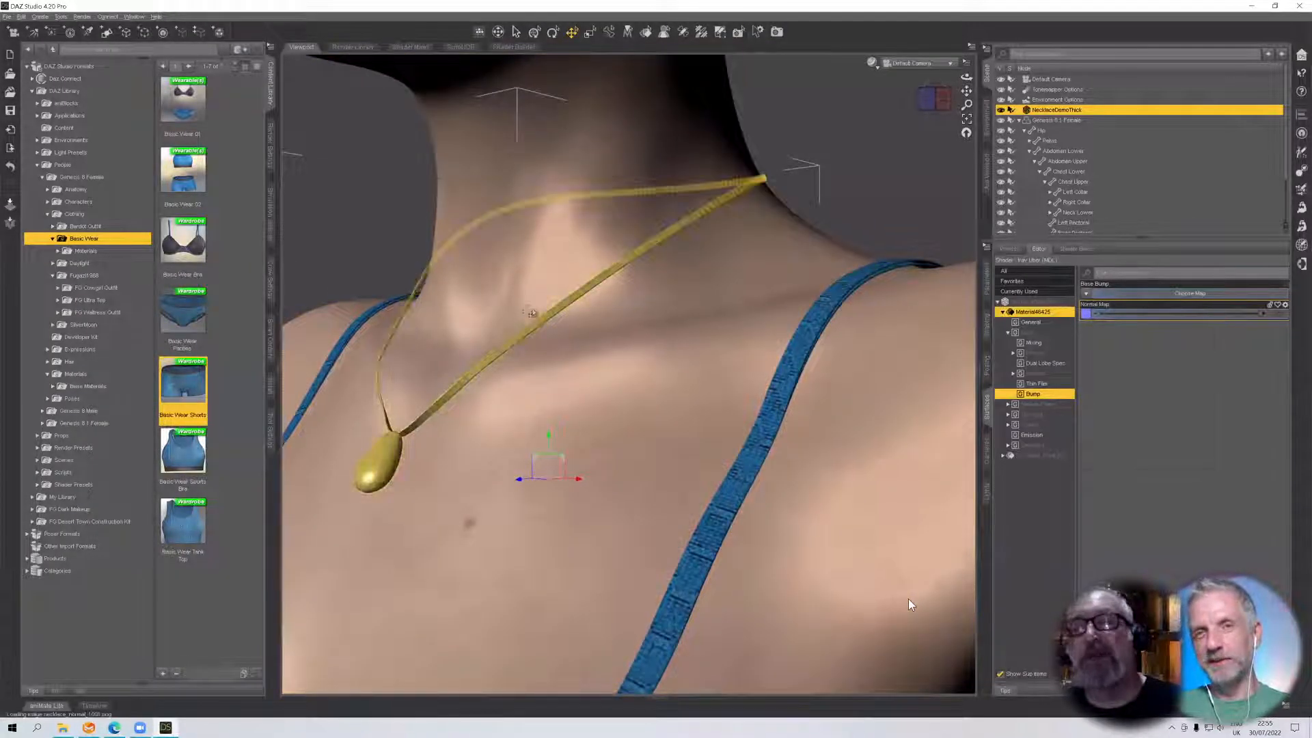
scroll(526, 314, "down", 3)
scroll(649, 292, "up", 6)
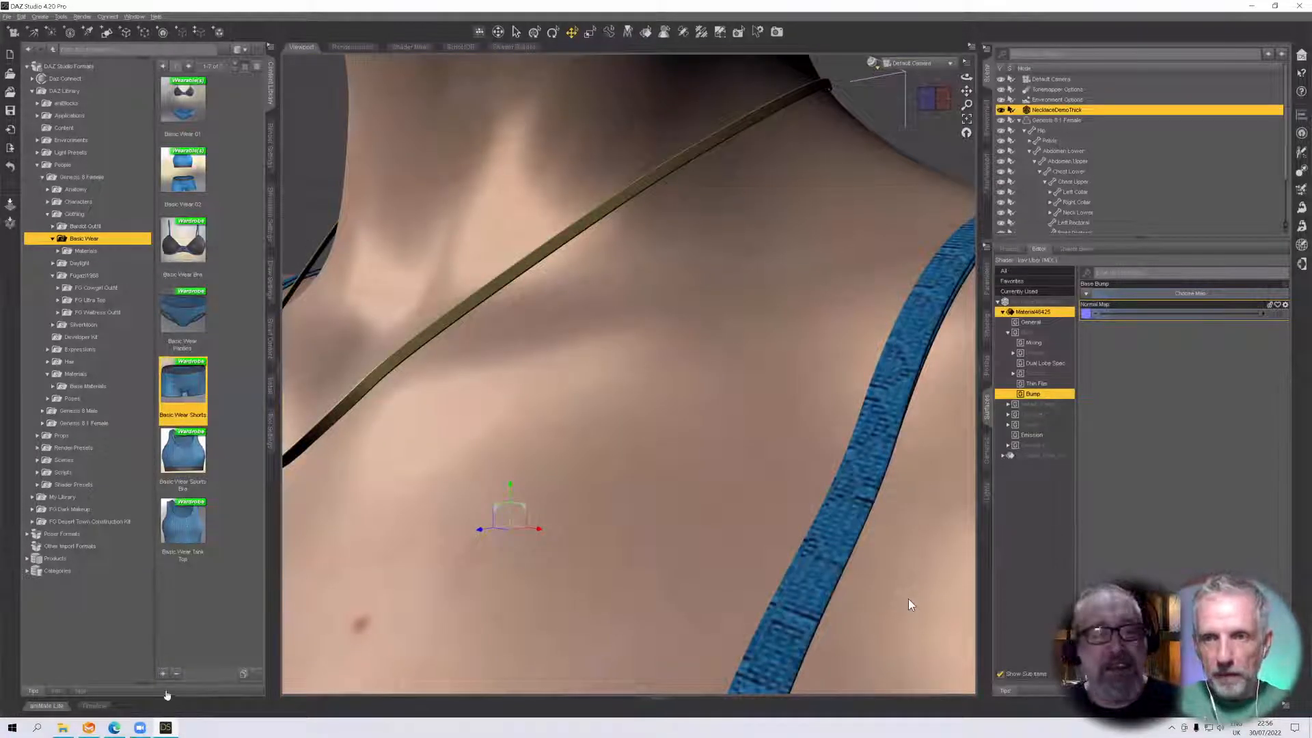
Close the open texture baking dialogs in Marvelous Designer and return to DAZ Studio
left_click(89, 728)
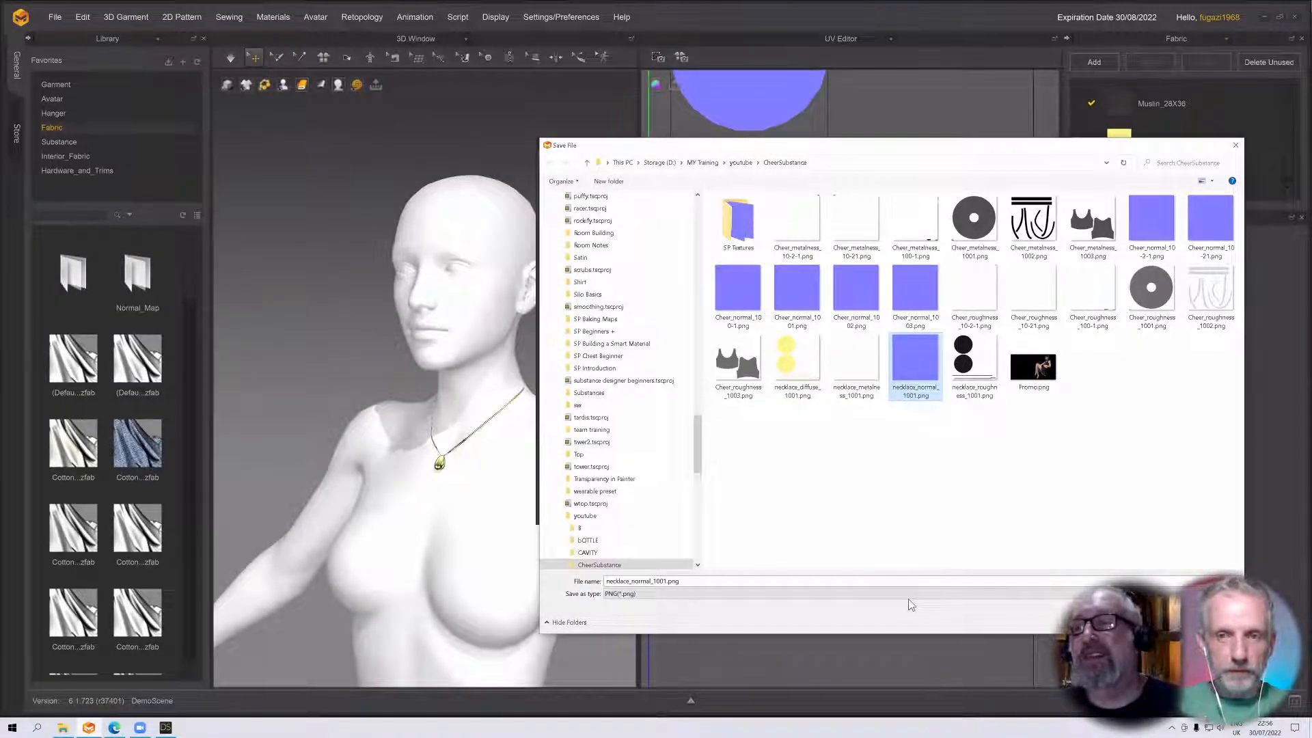
key("Return")
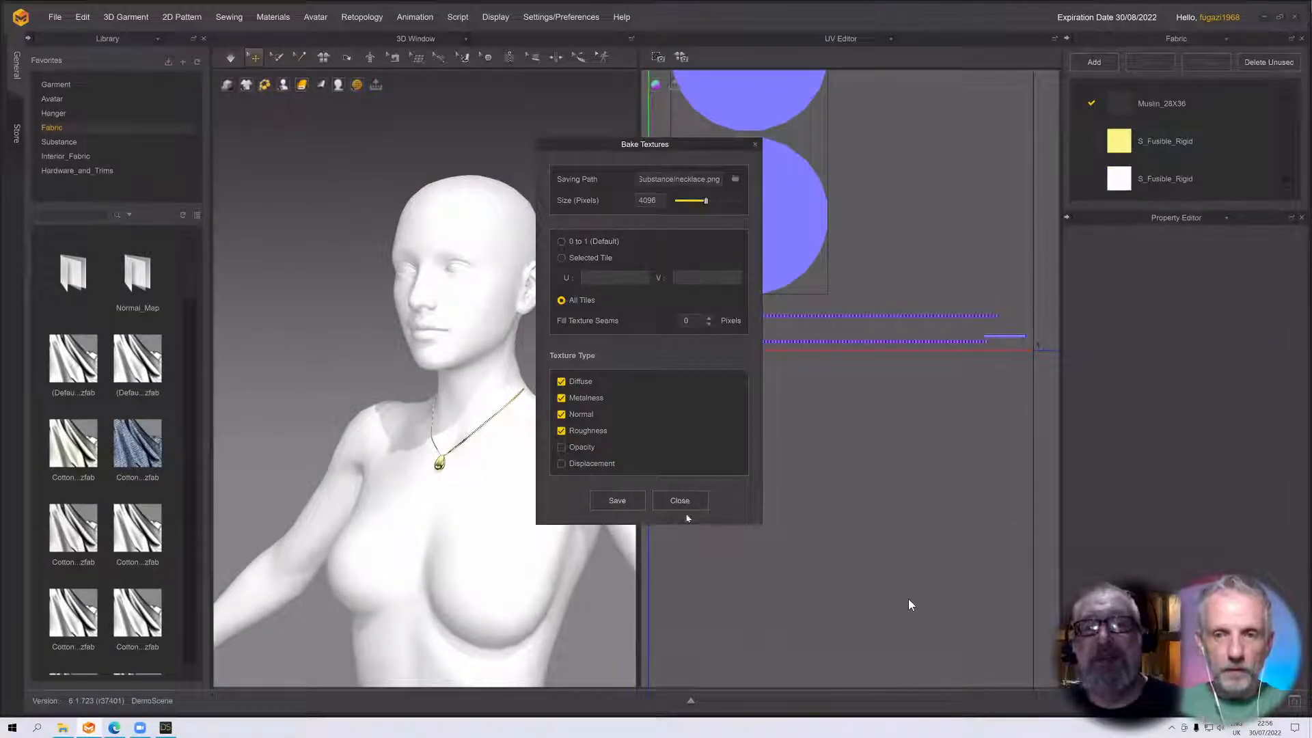
left_click(679, 501)
key("alt+Tab")
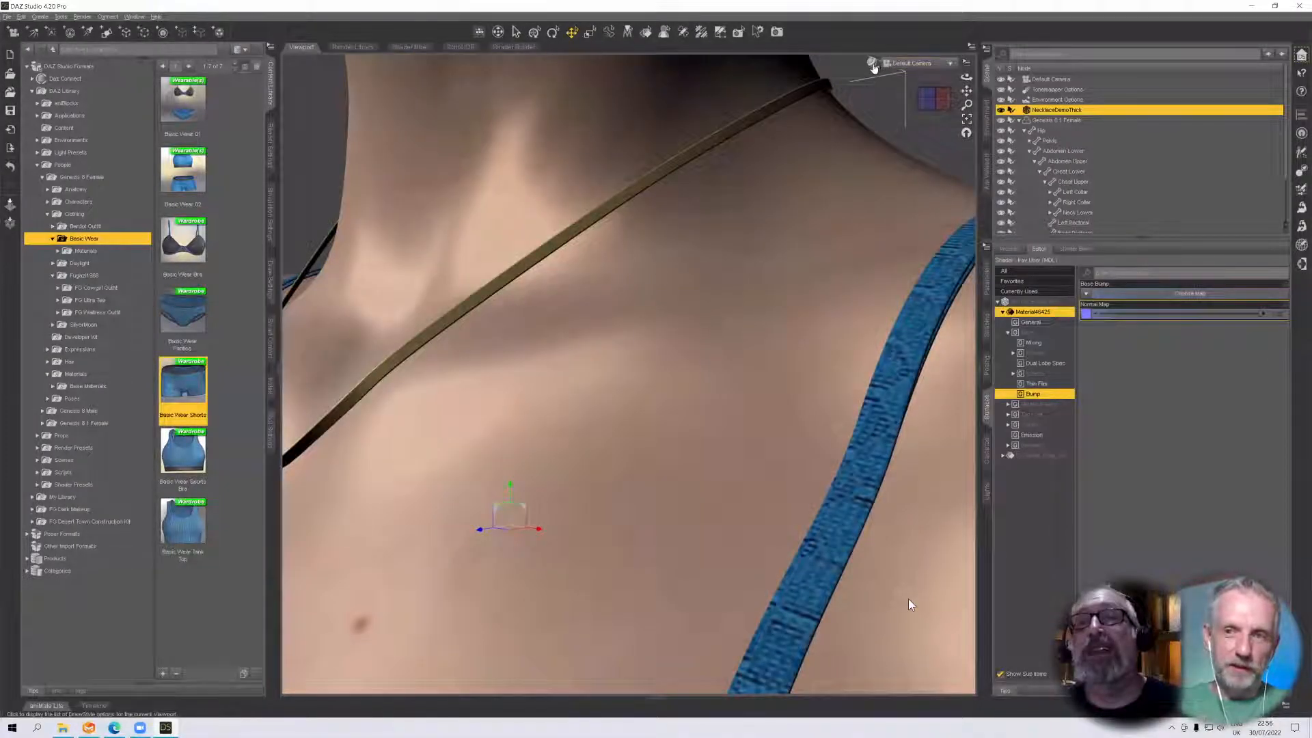
Preview the necklace chain in the NVIDIA Iray draw style and return the viewport to Texture Shaded
left_click(873, 64)
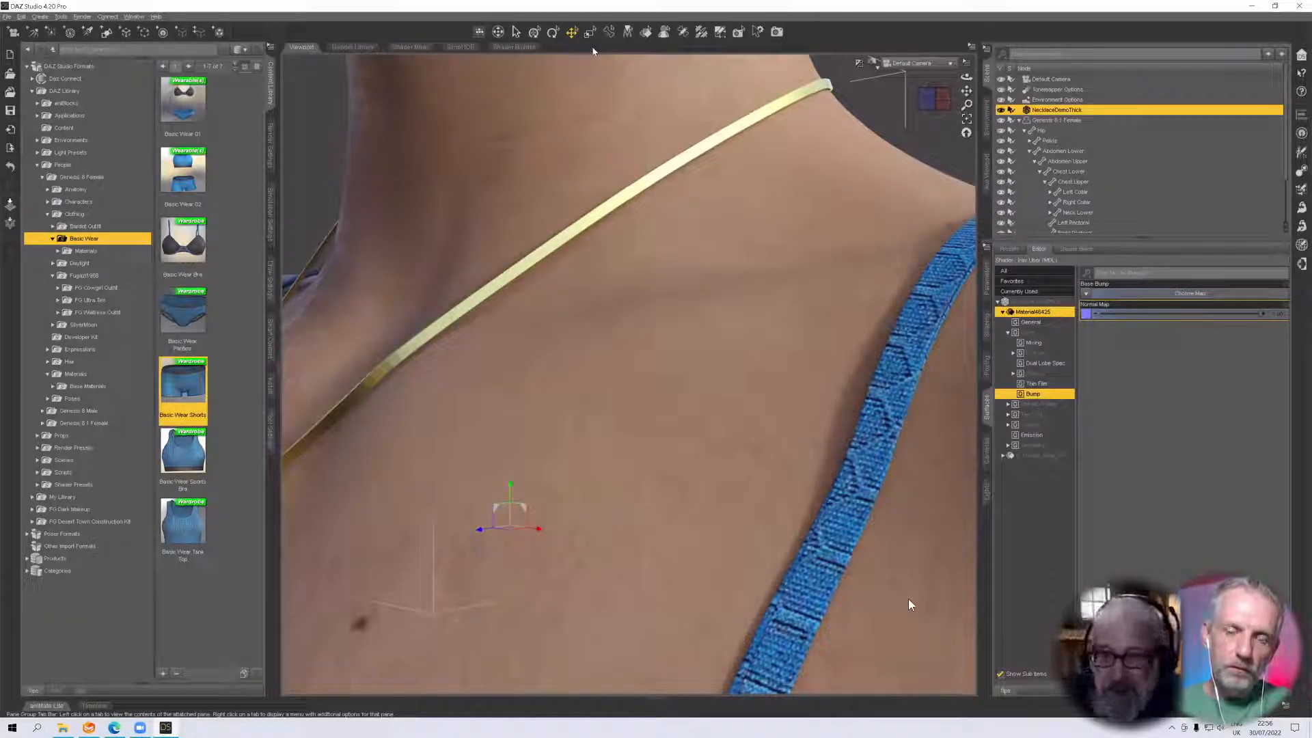
key("XF86AudioLowerVolume")
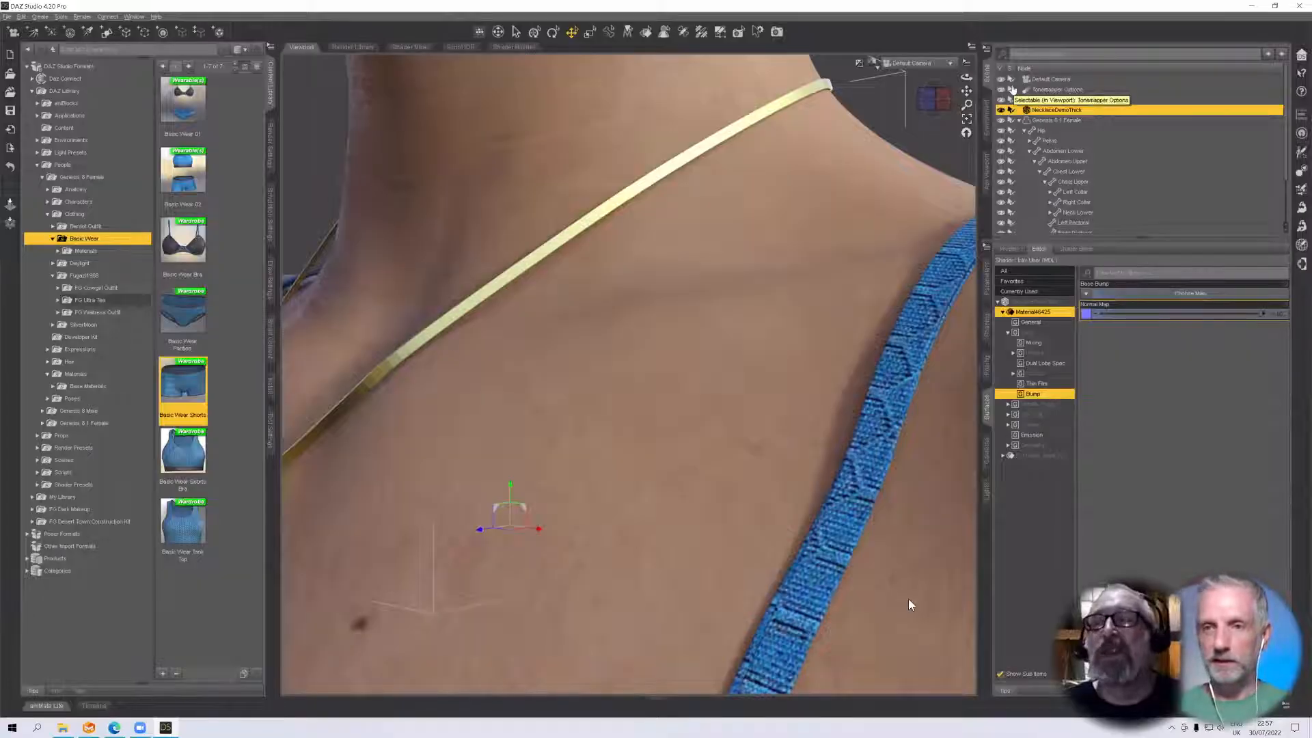
left_click(875, 65)
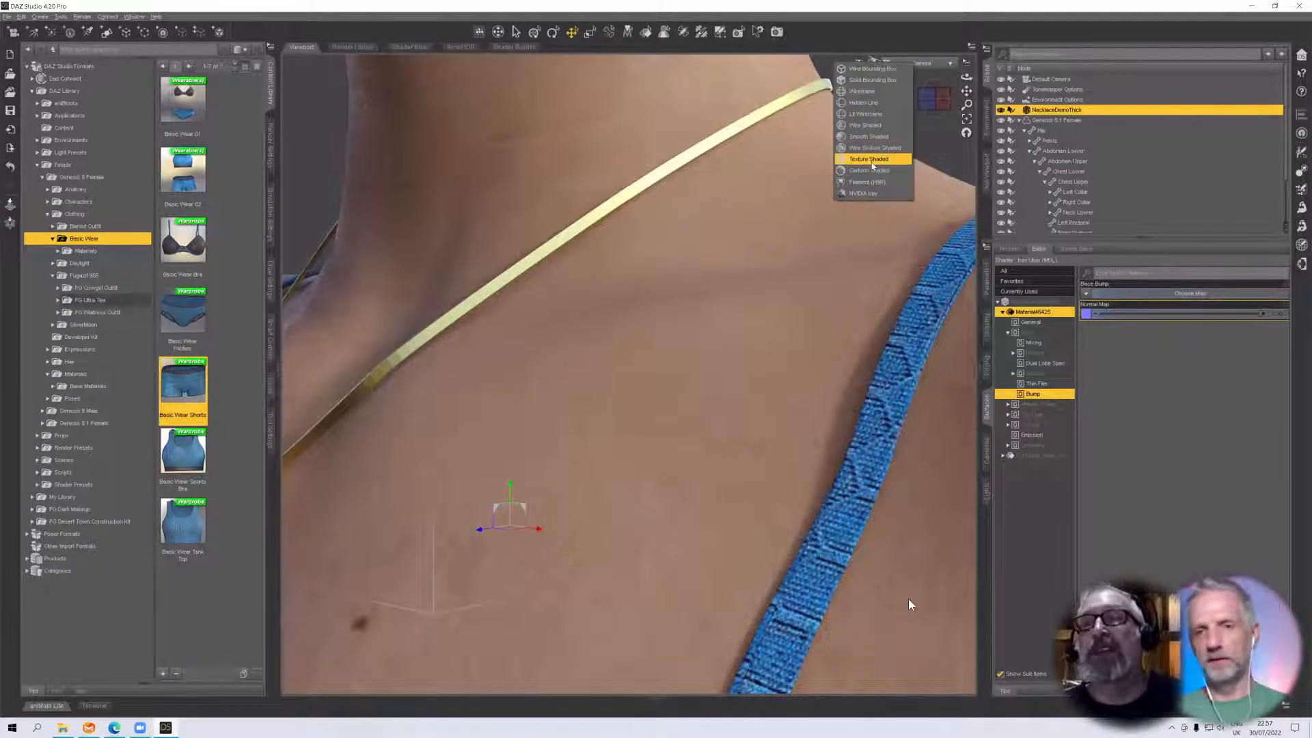
left_click(872, 164)
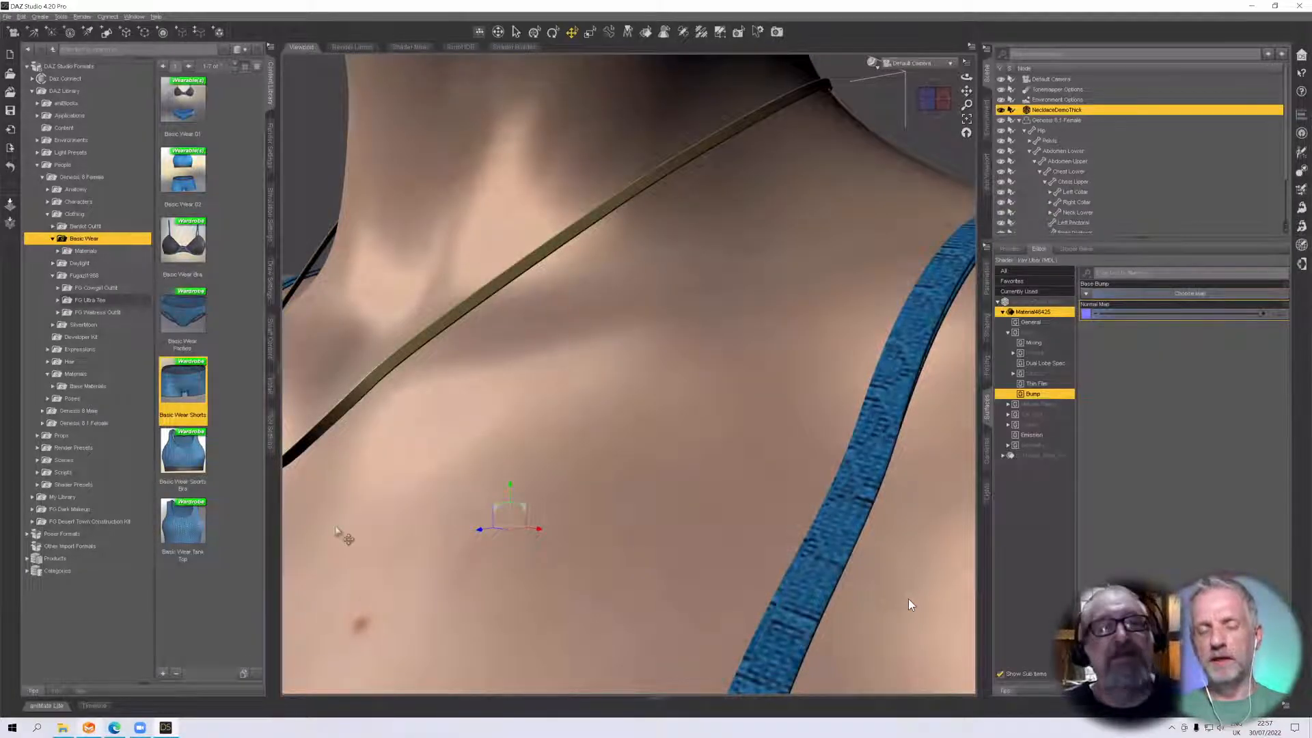
Switch to Marvelous Designer, replace the UV Editor with the 2D Pattern Window and select the necklace chain's patterns
key("alt+Tab")
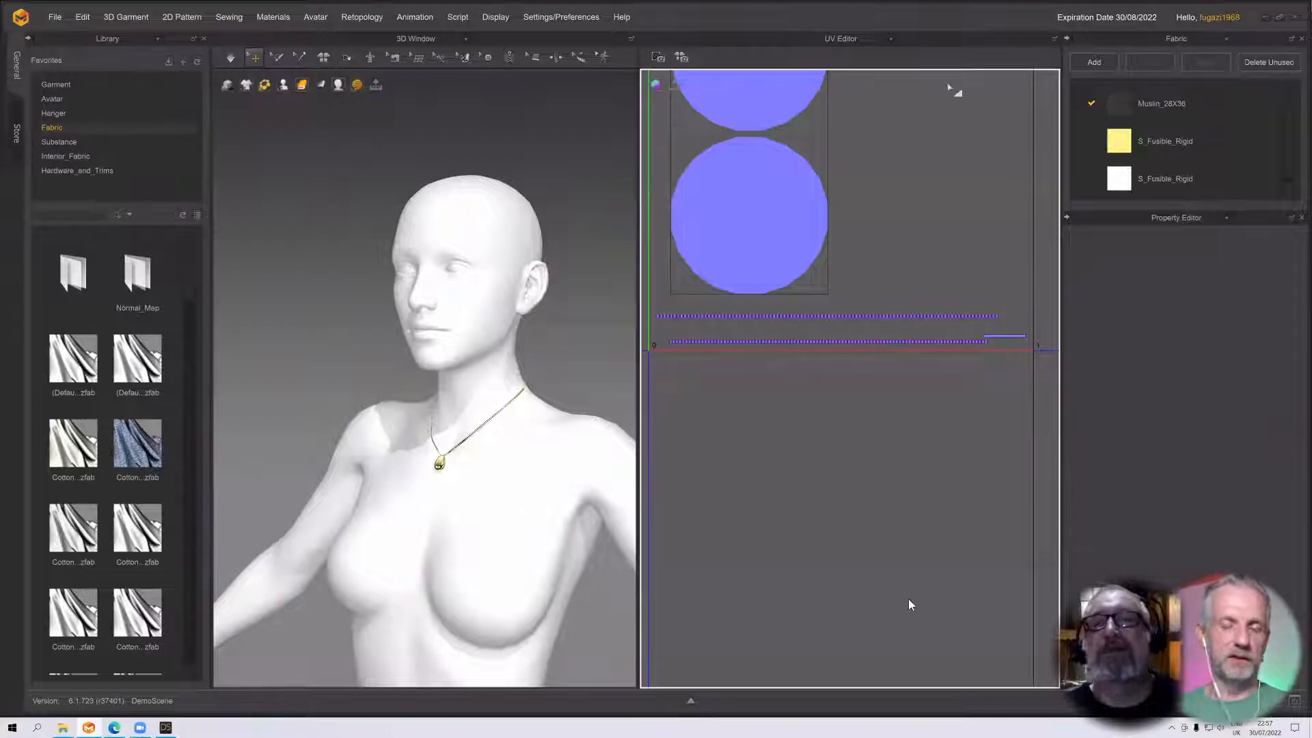
scroll(948, 87, "down", 2)
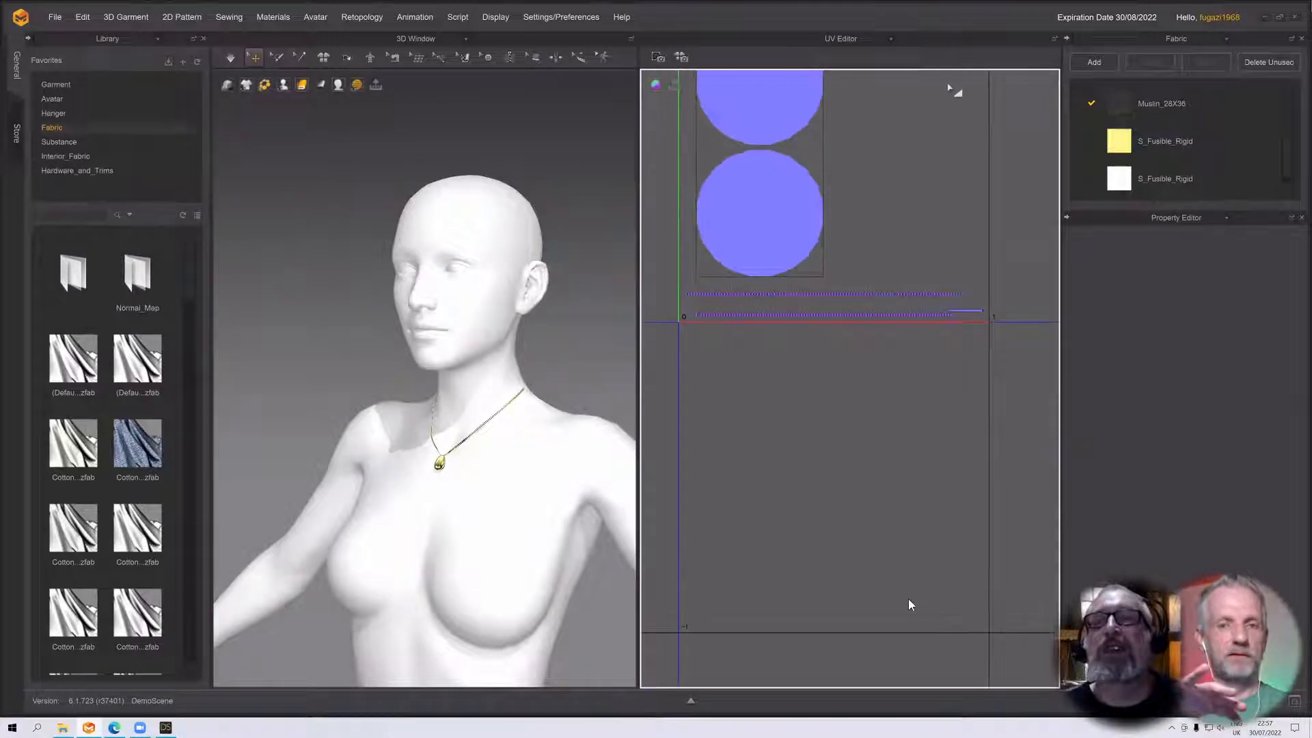
left_click(839, 39)
left_click(854, 67)
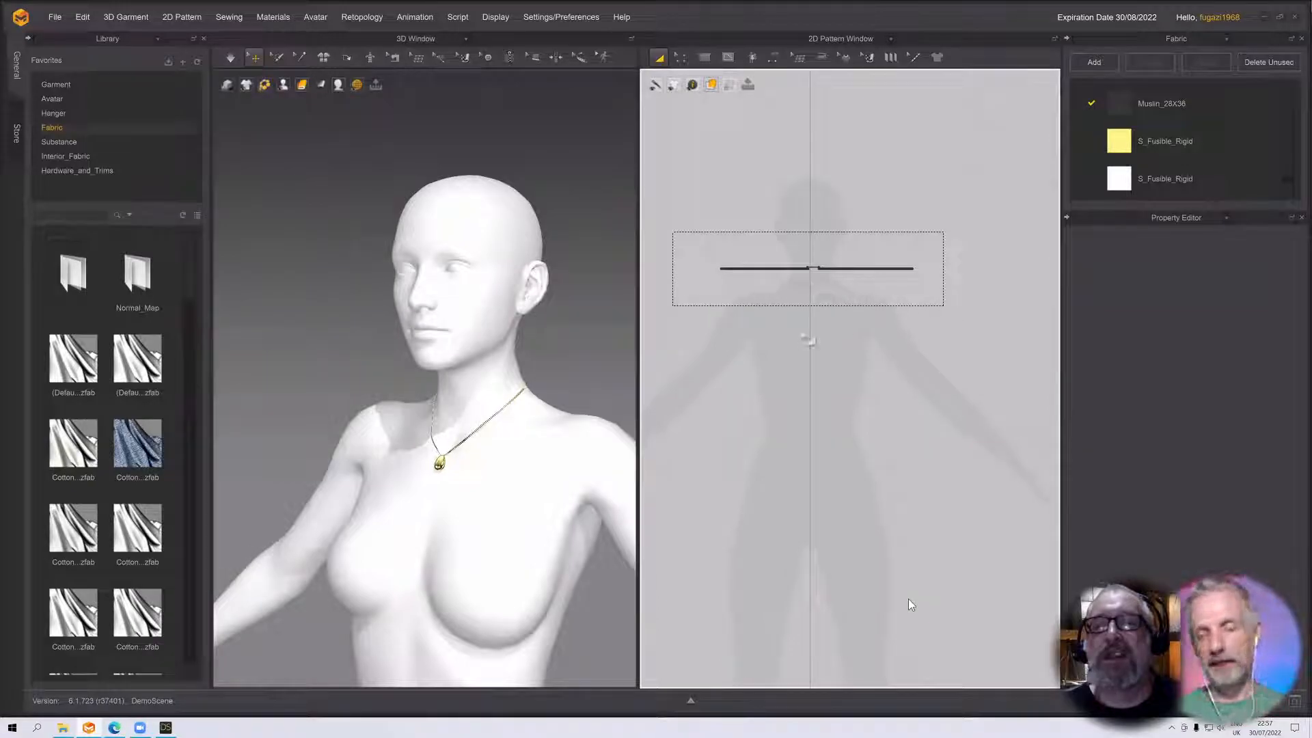
left_click_drag(672, 231, 944, 305)
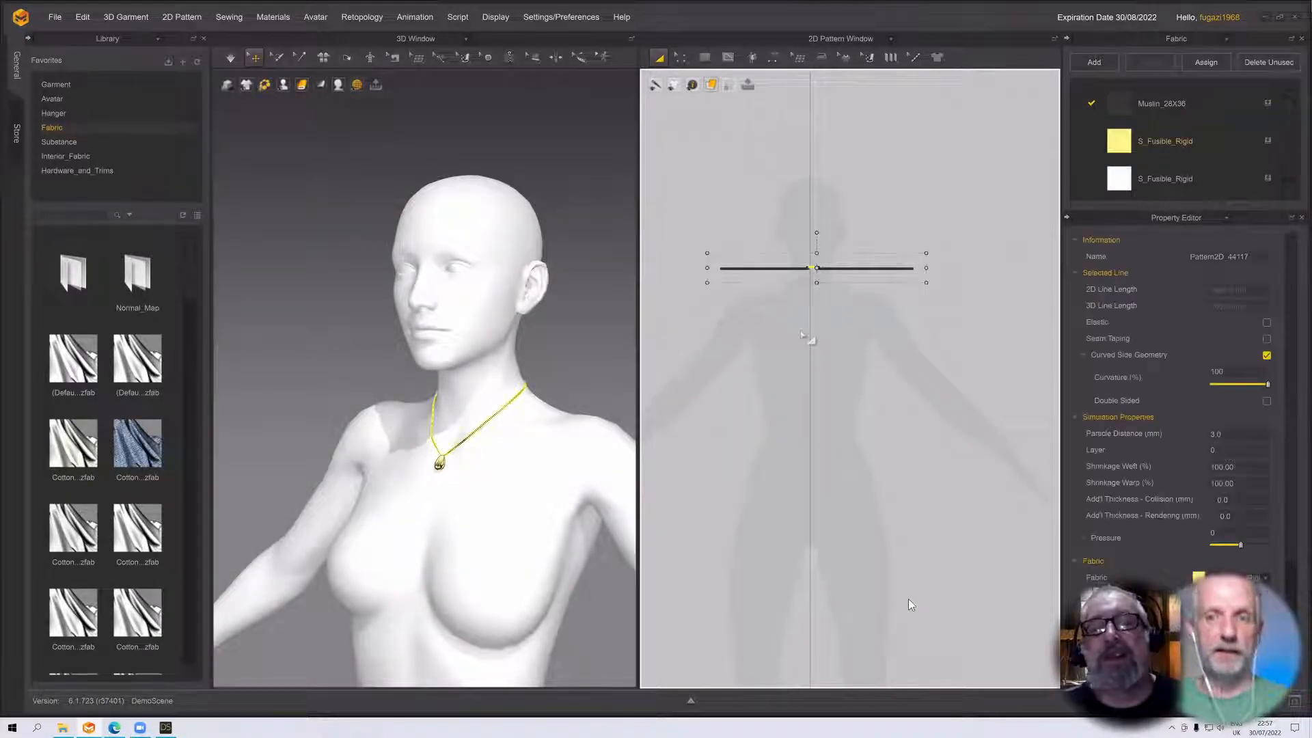
Export the selected patterns as NecklaceDemoThickNewUV.obj in the jewels folder, as a thick single object with unified UV coordinates
left_click(54, 17)
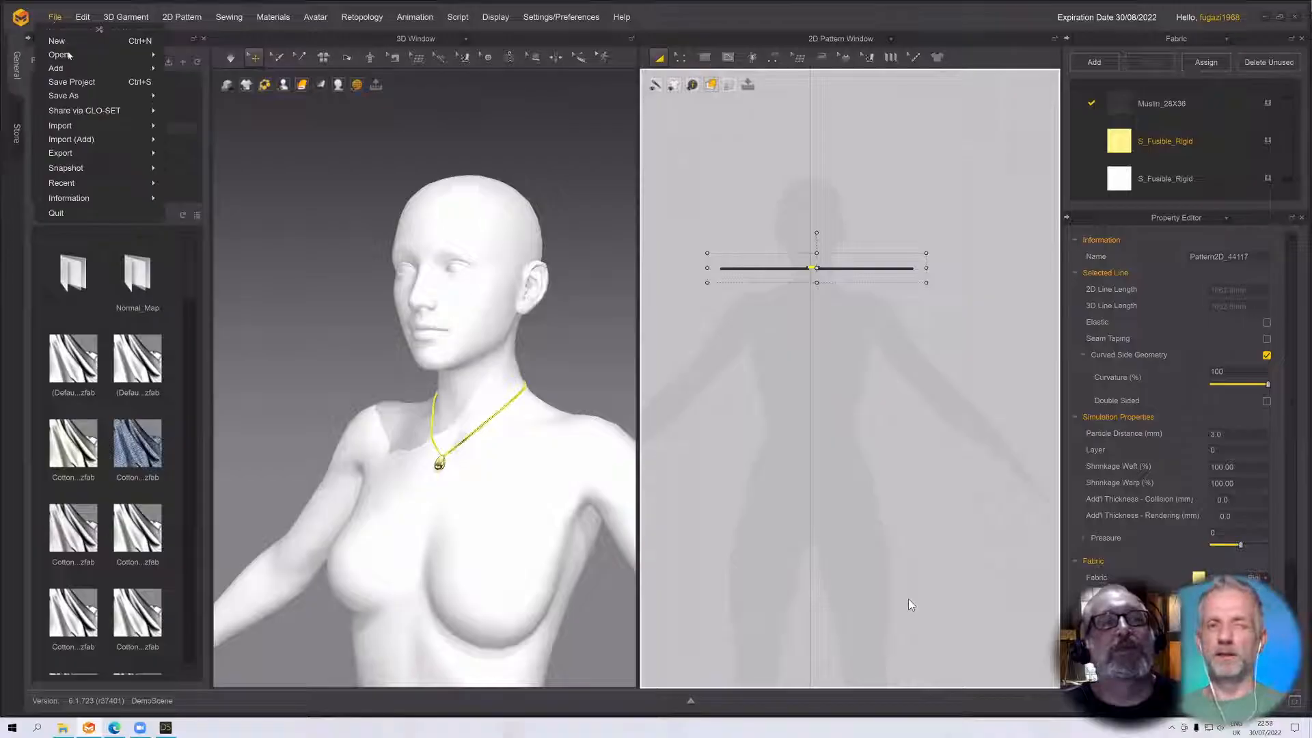
mouse_move(92, 150)
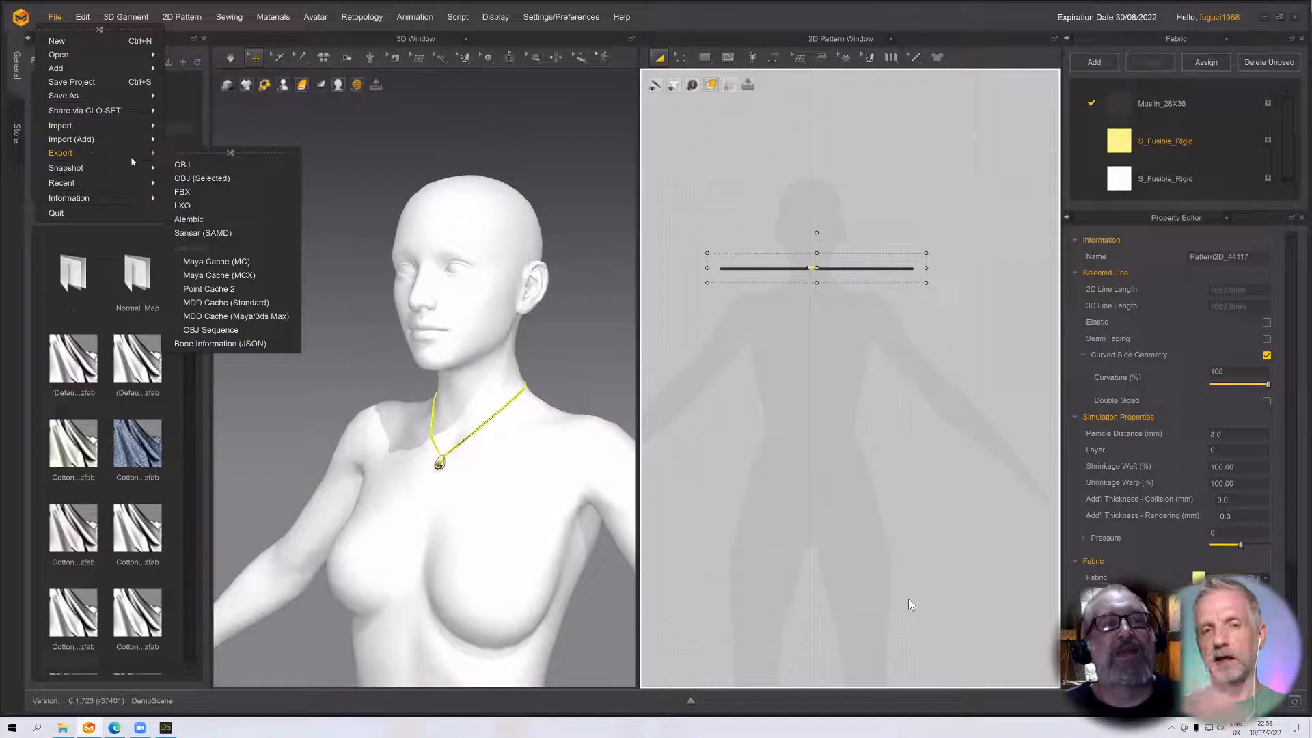
left_click(185, 179)
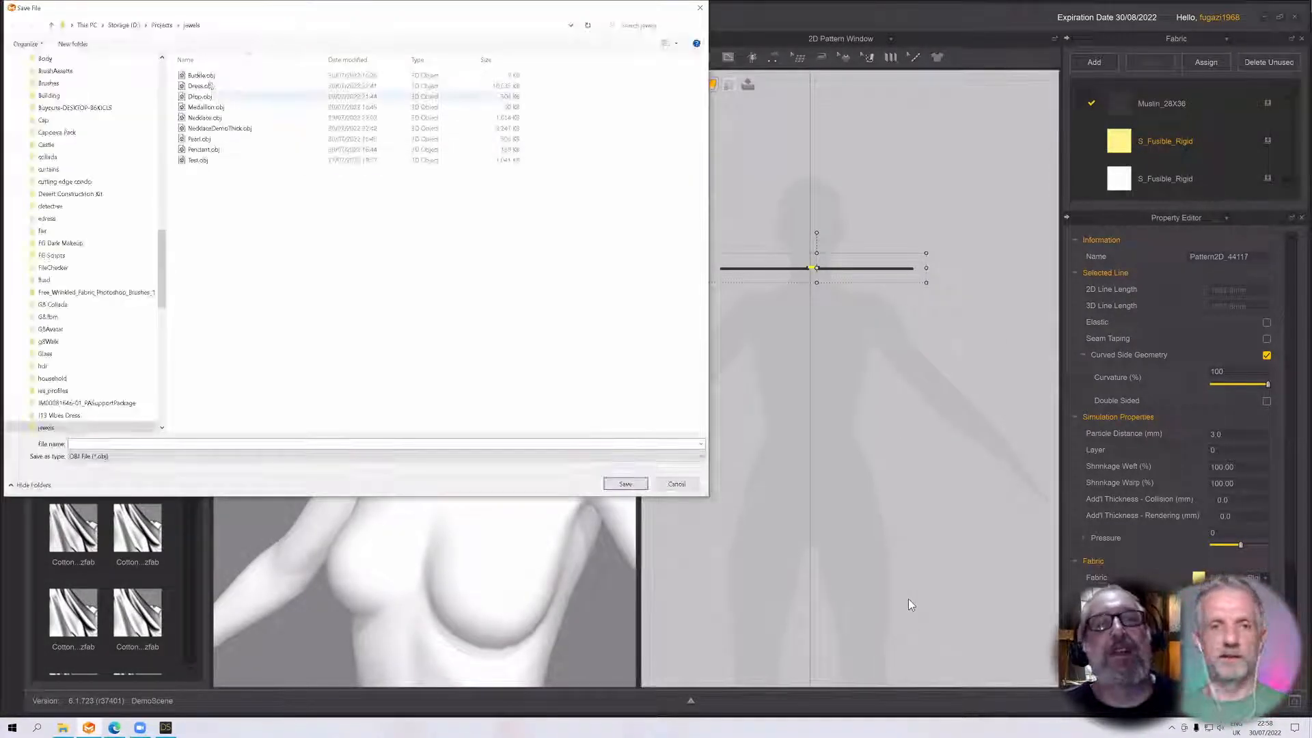
left_click(219, 127)
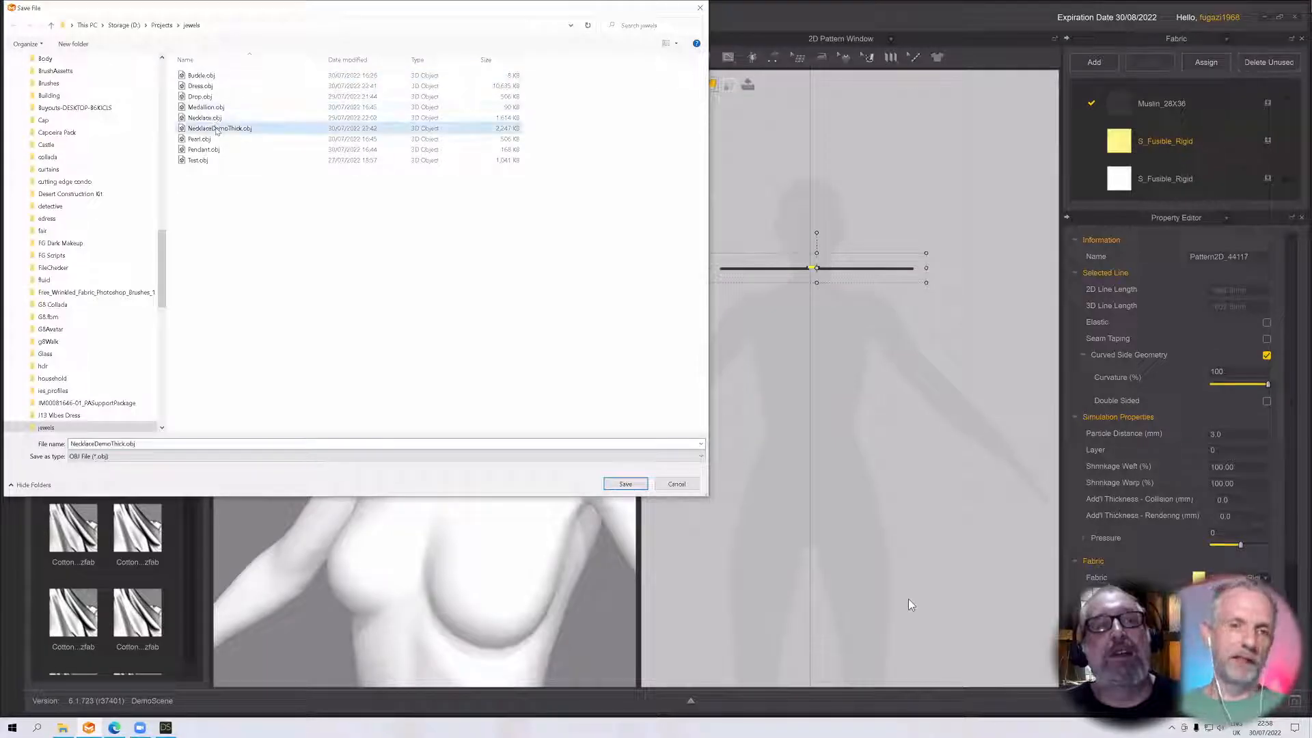
double_click(125, 444)
left_click(125, 444)
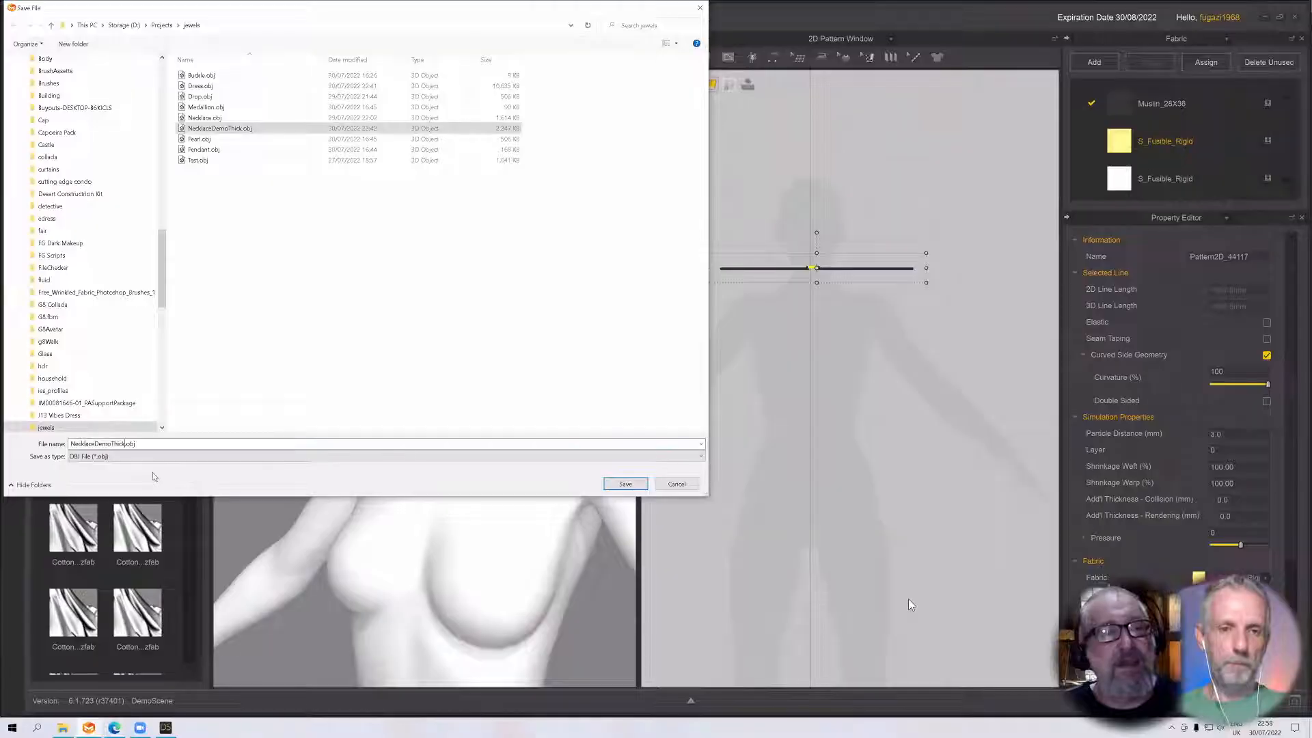
type("NewUV")
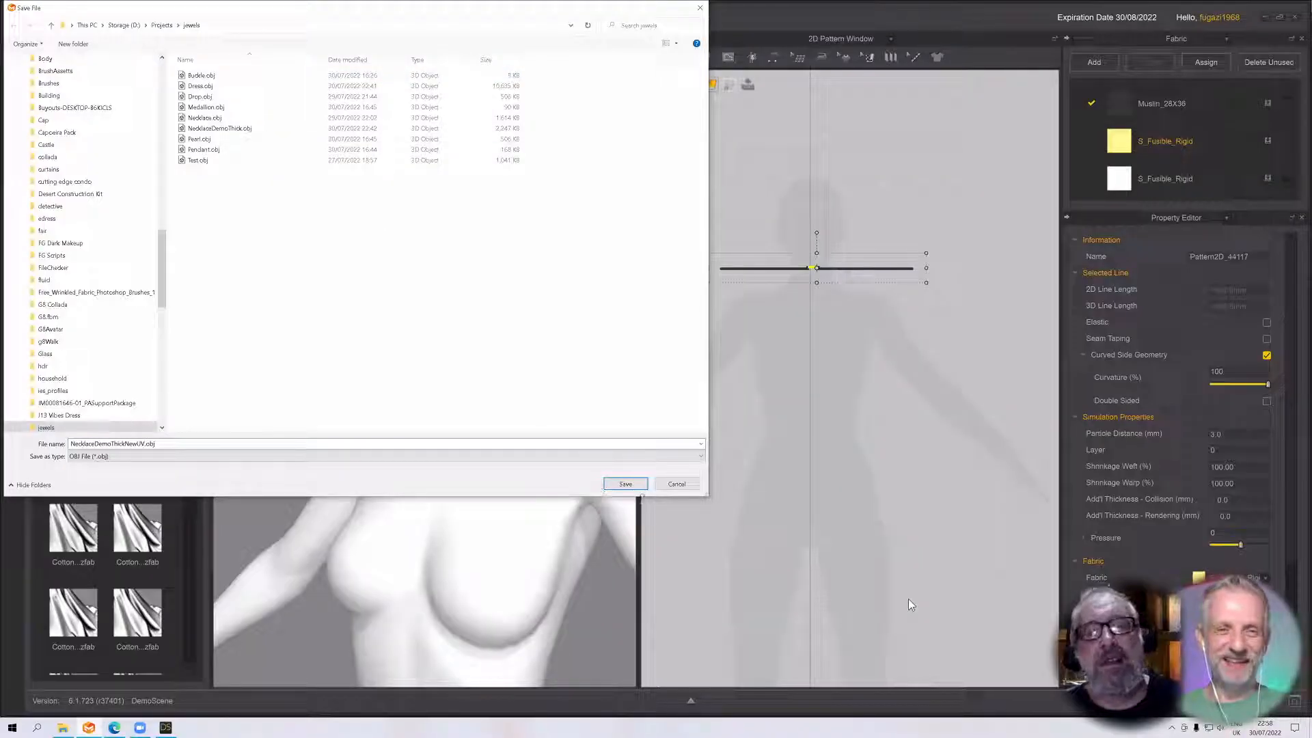
left_click(625, 484)
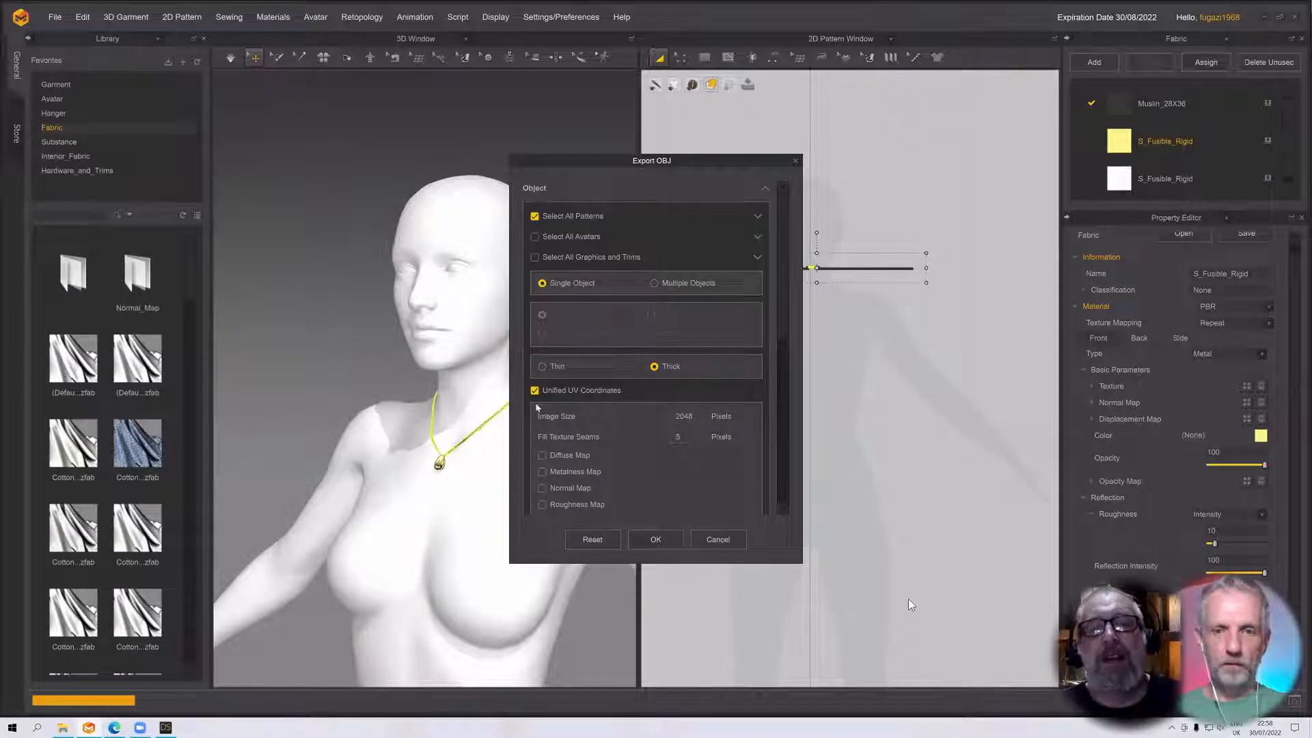
left_click(657, 541)
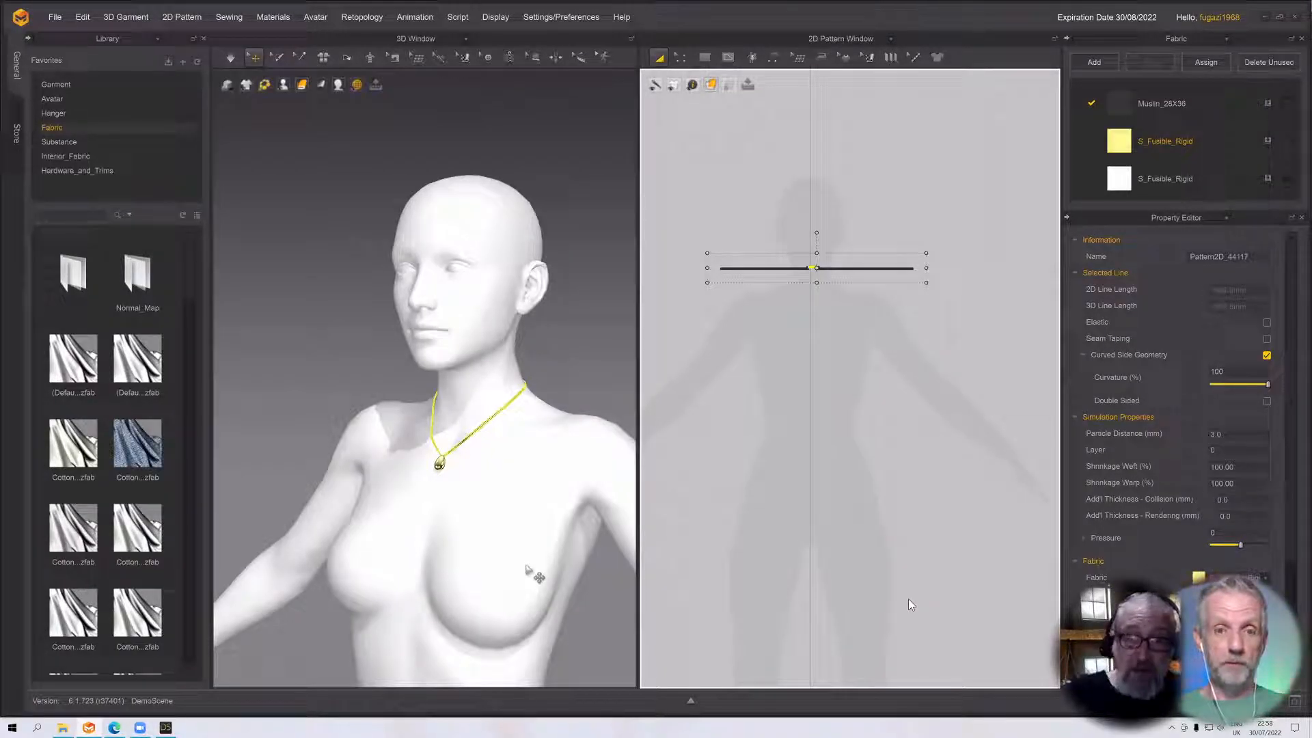
Switch to DAZ Studio and try to load NecklaceDemoThickNewUV.obj as a UV set named TheRightOne on NecklaceDemoThick
left_click(171, 728)
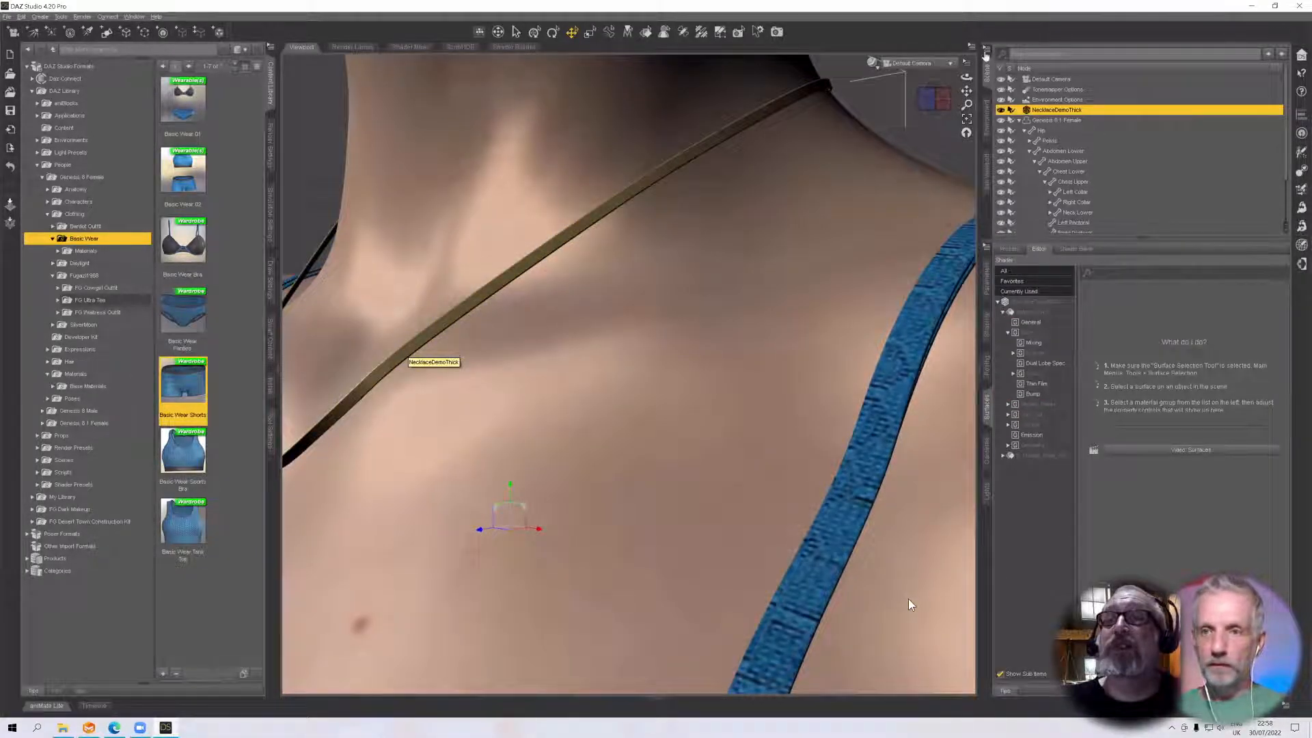
left_click(986, 52)
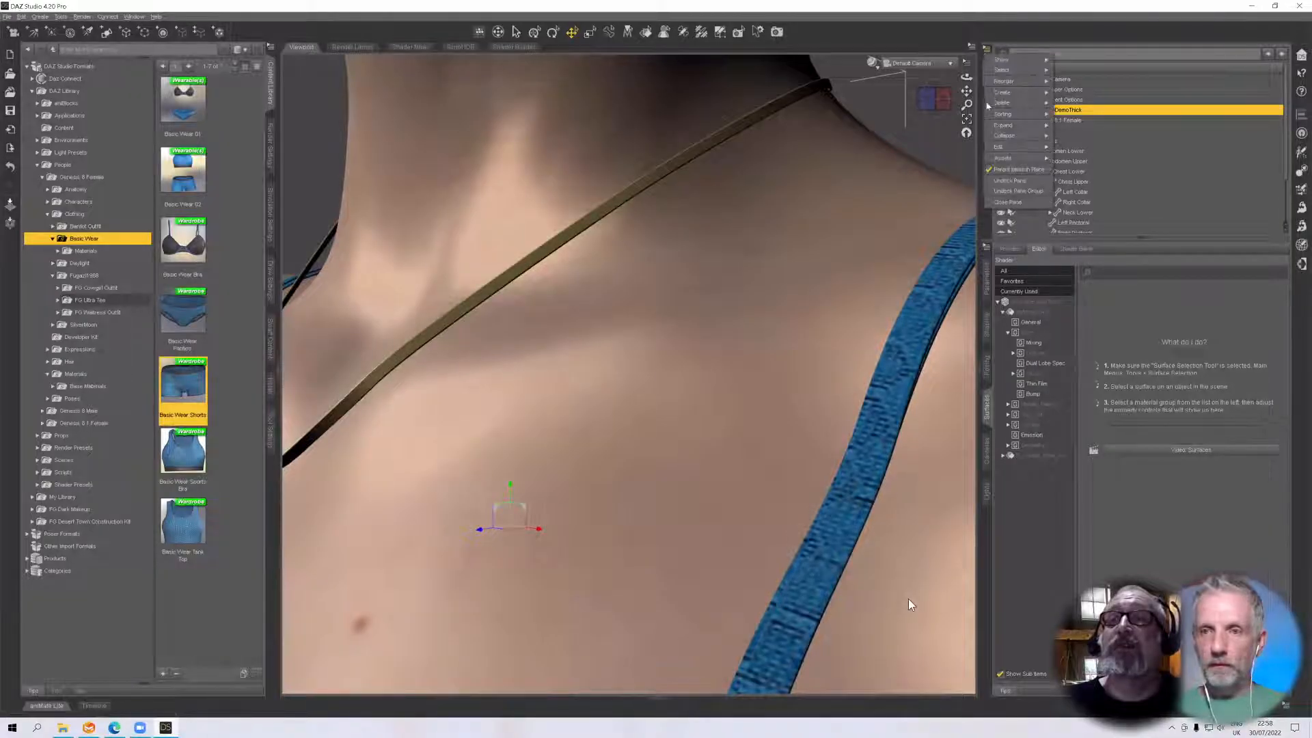
mouse_move(1018, 147)
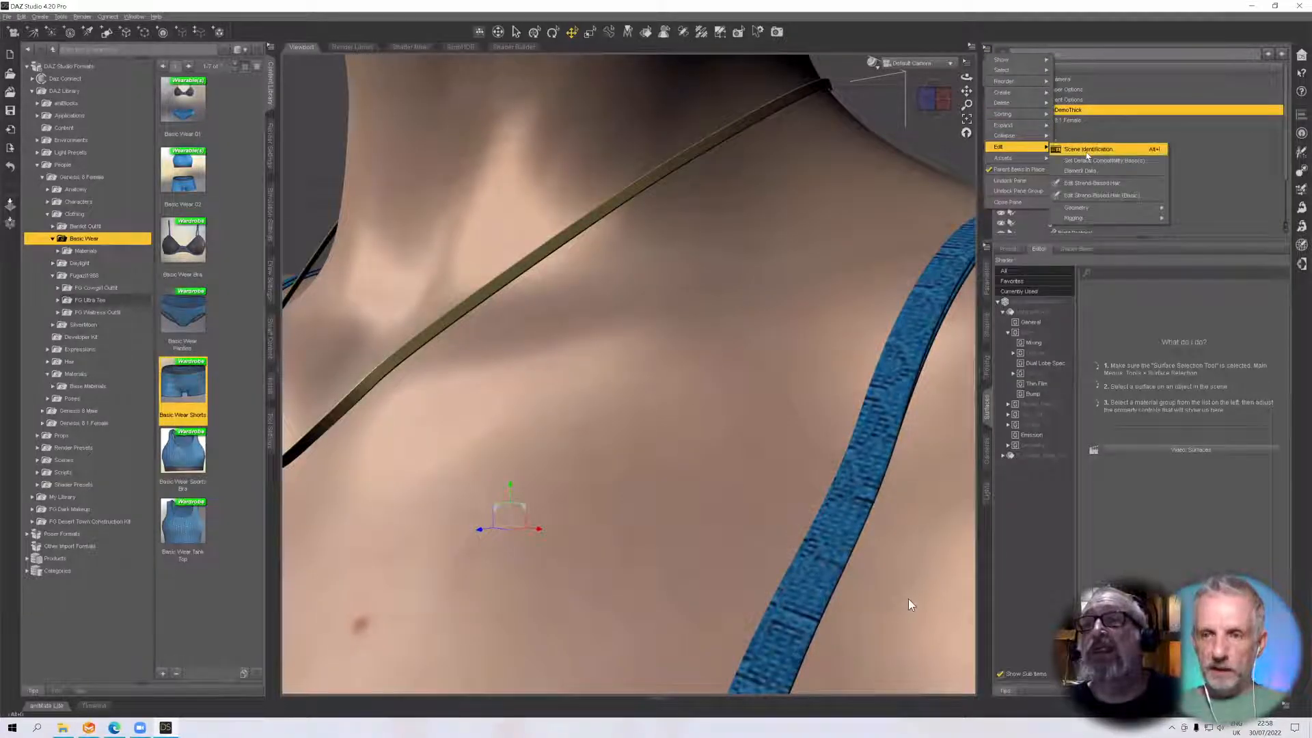
mouse_move(1093, 207)
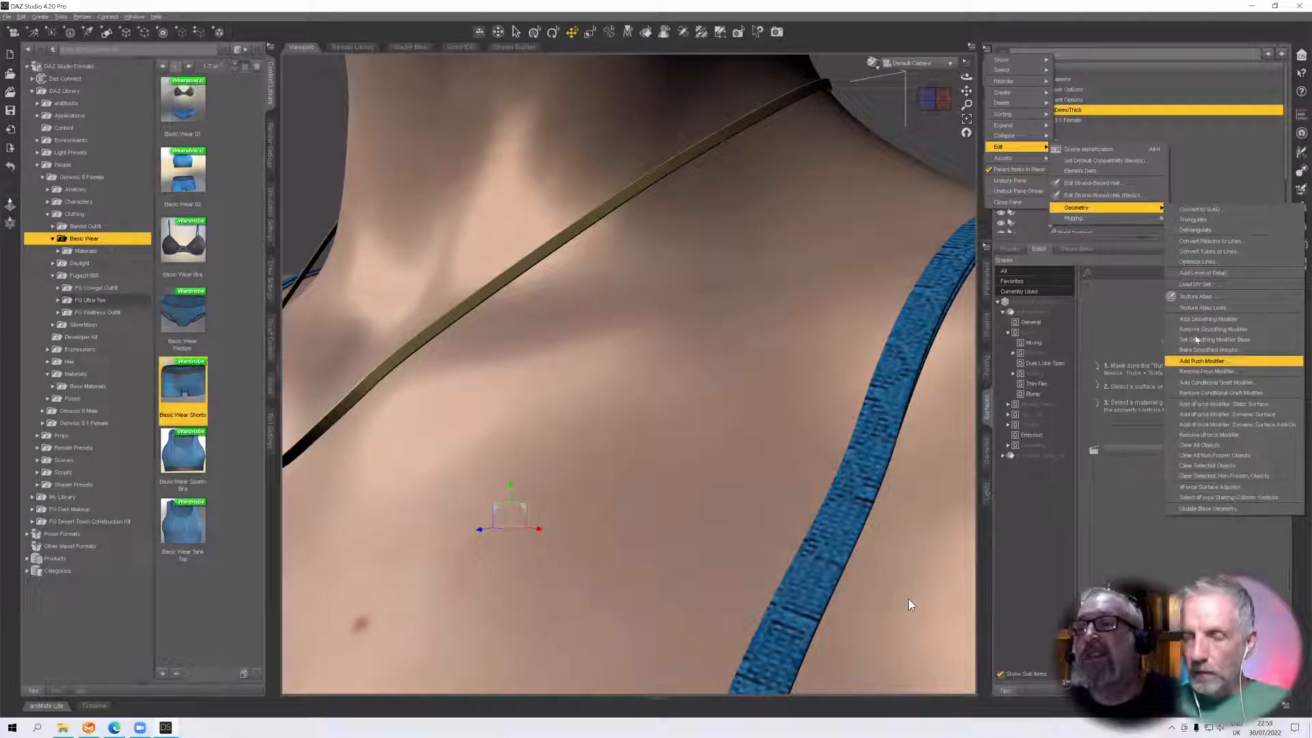
left_click(1196, 284)
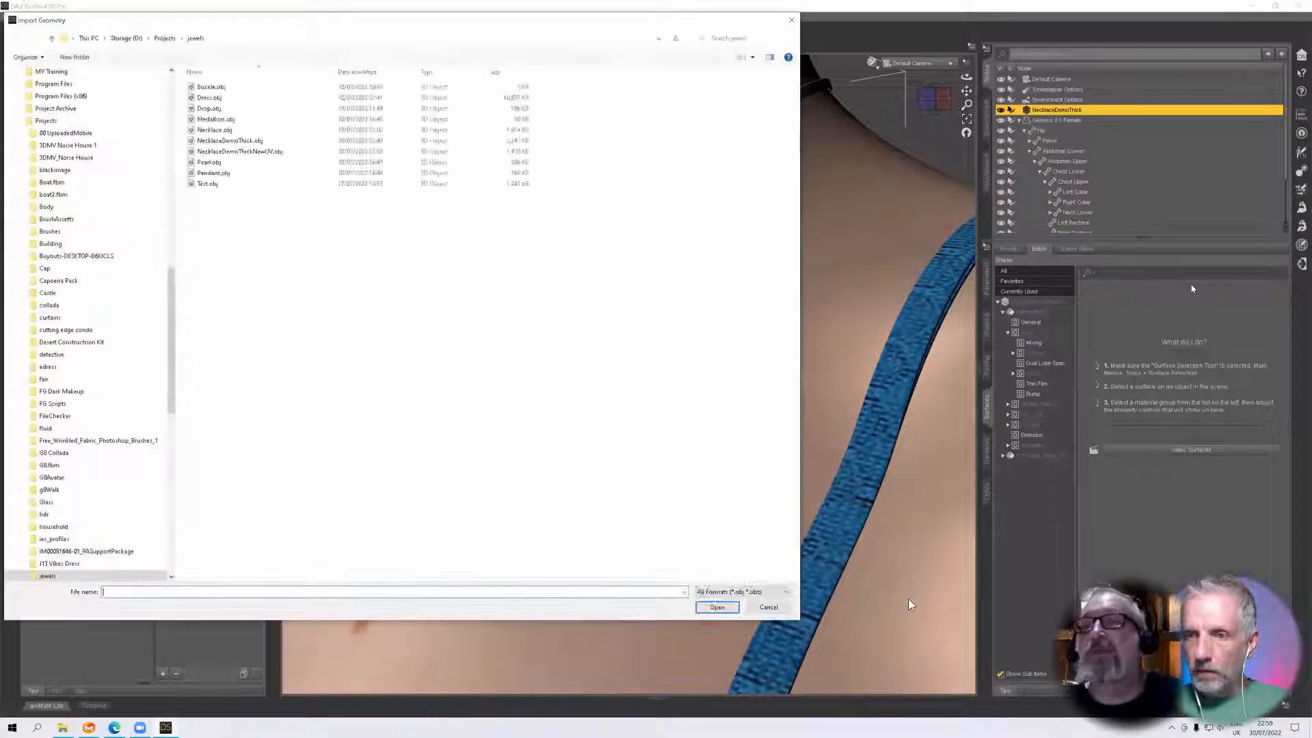
double_click(241, 152)
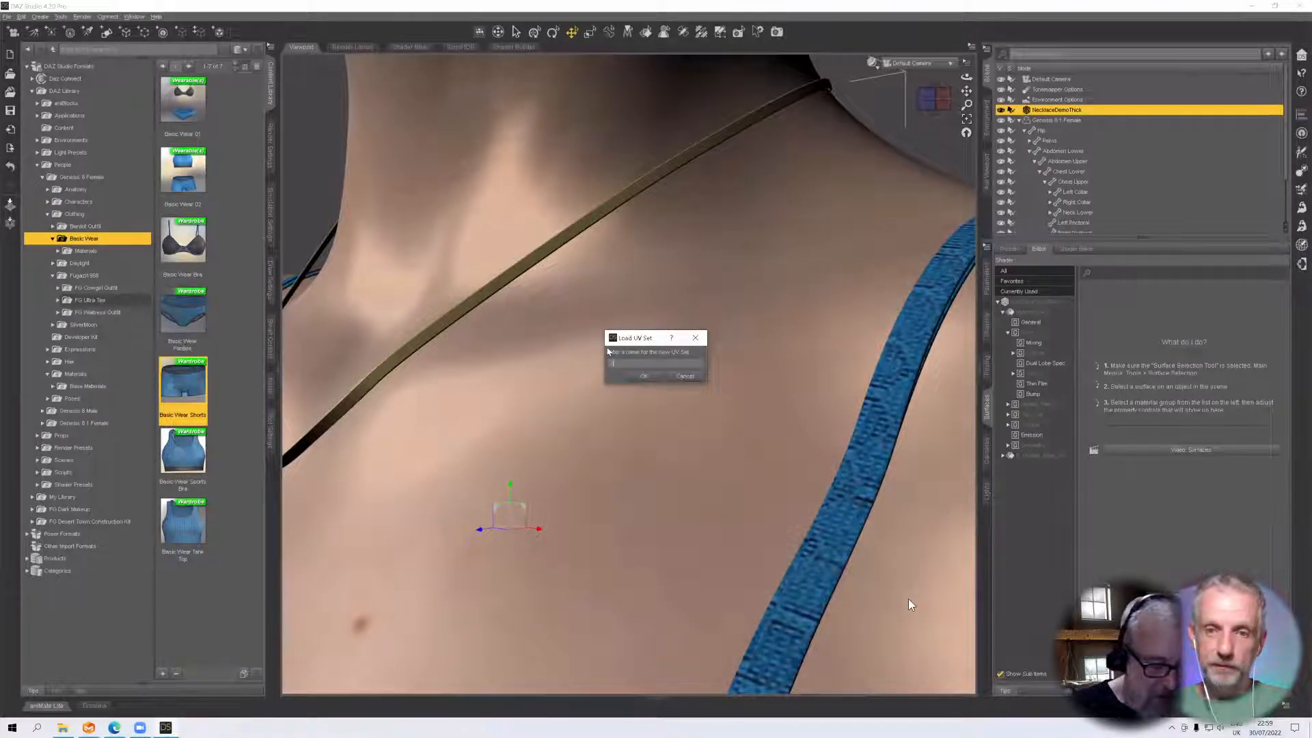
type("TheRightOne")
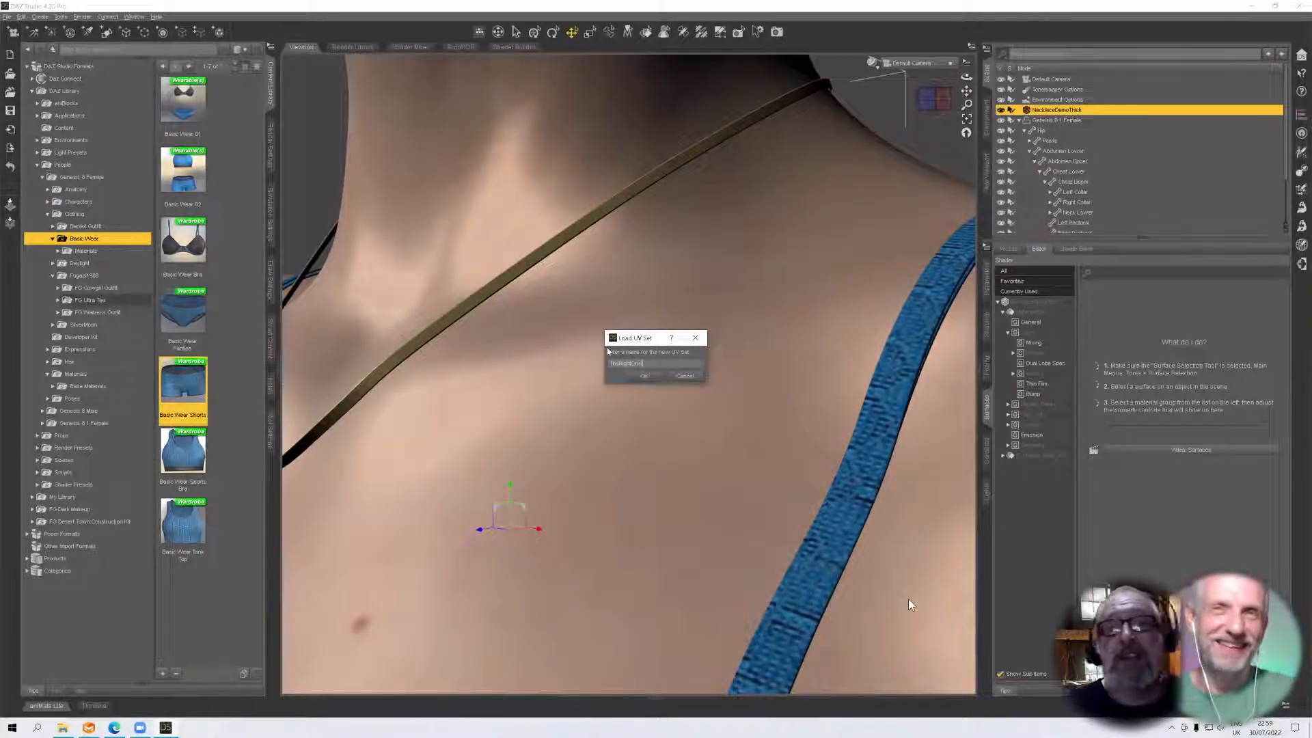
left_click(643, 375)
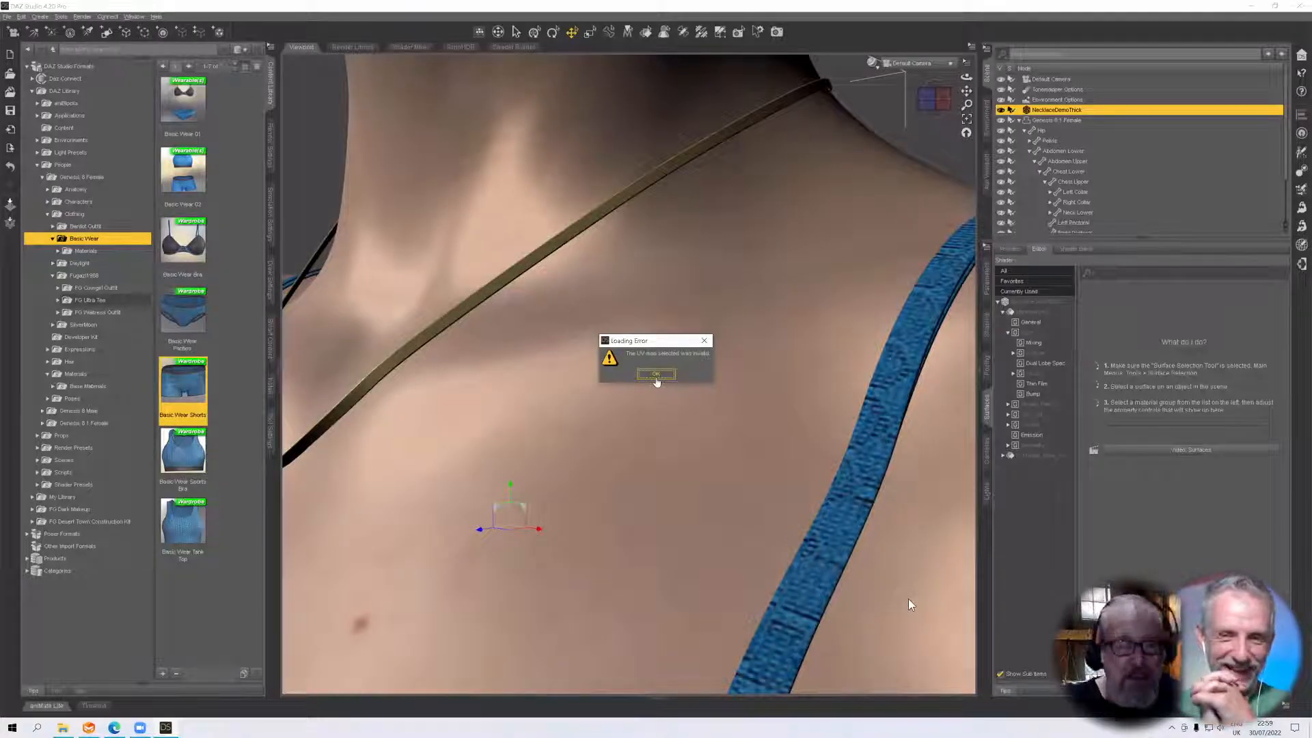
left_click(655, 376)
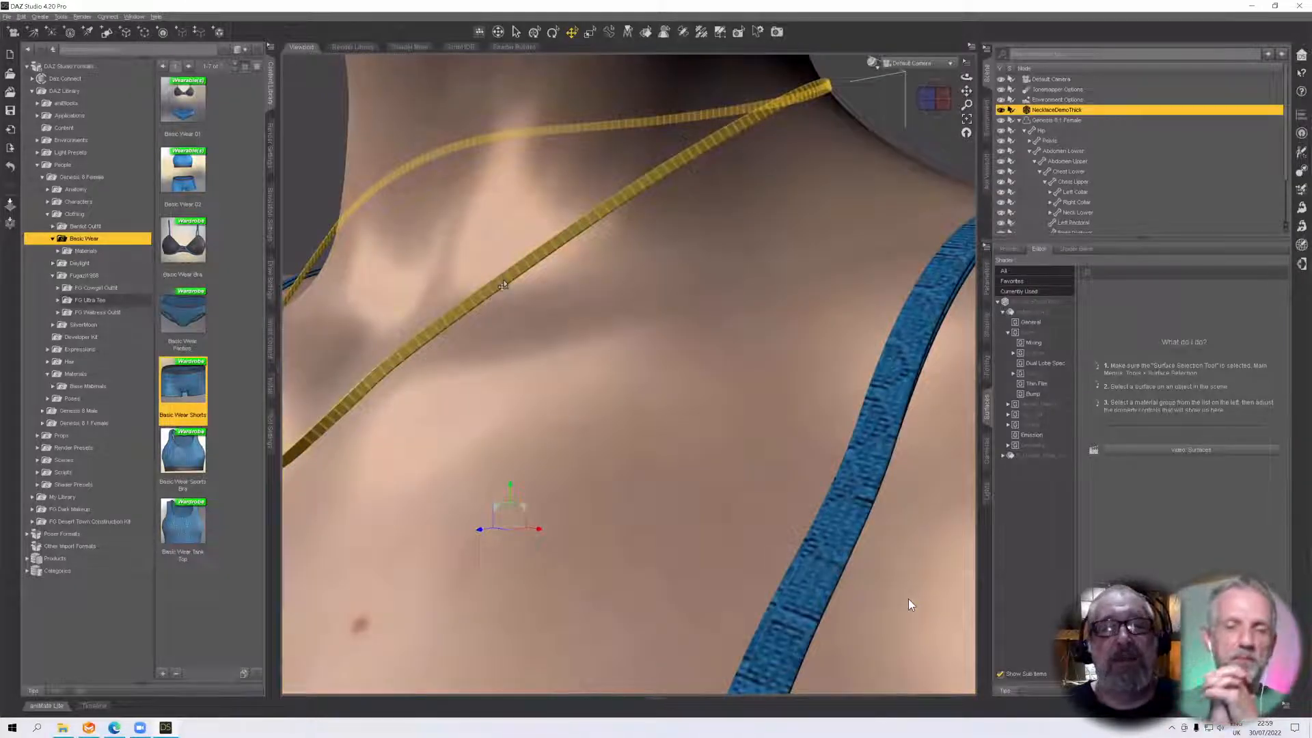
Delete the NecklaceDemoThick object from the scene and import NecklaceDemoThickNewUV.obj in its place
key("Delete")
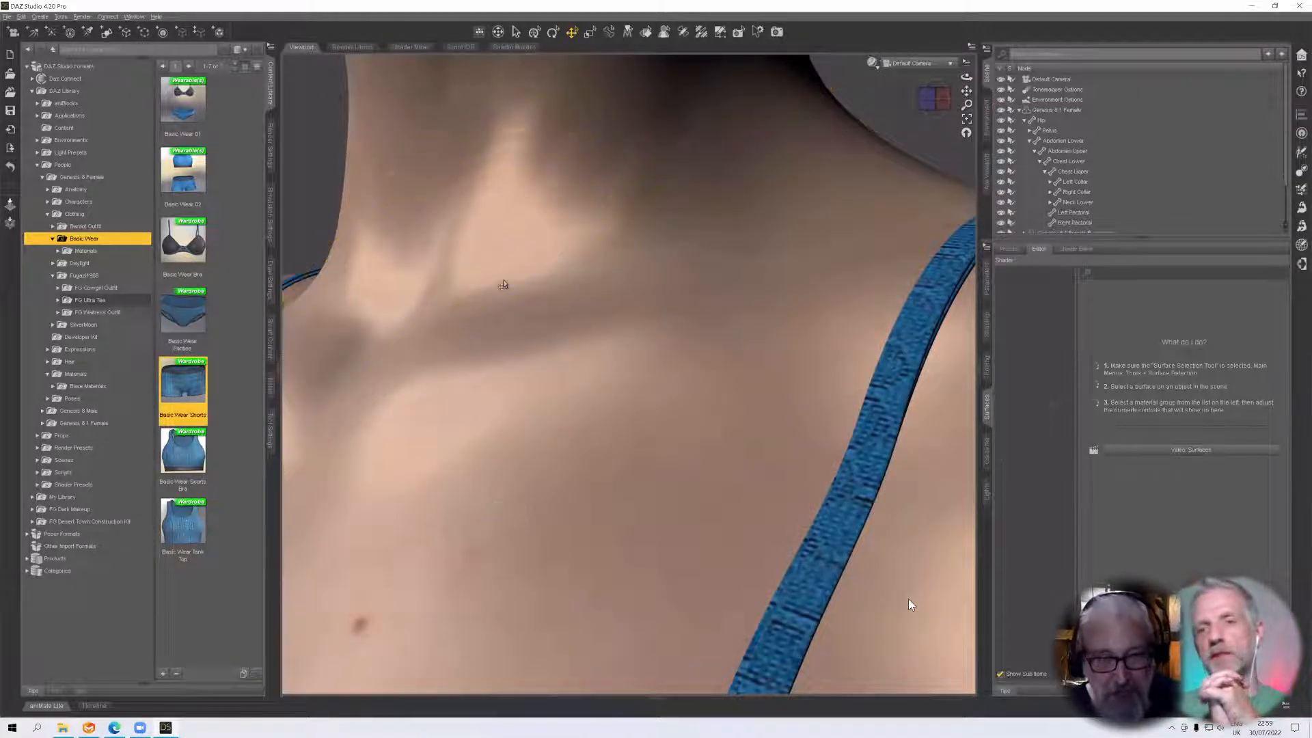
left_click(7, 15)
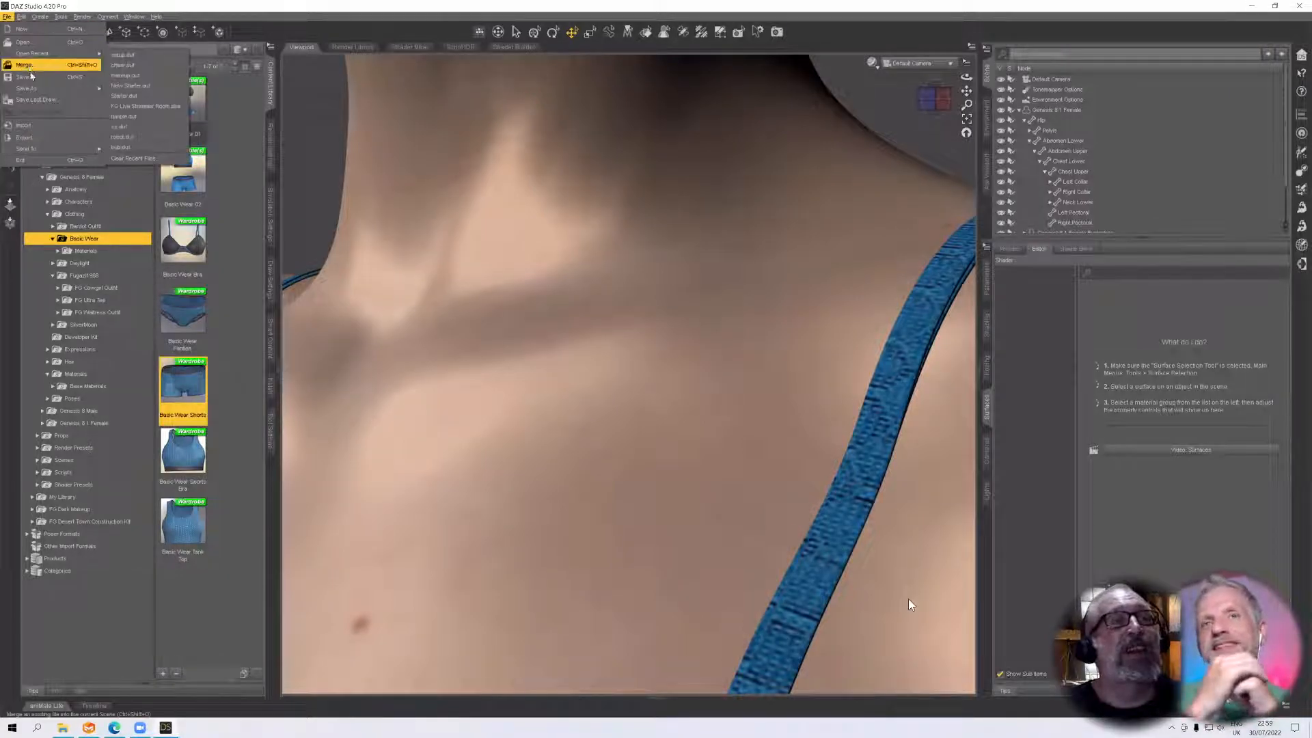
left_click(43, 126)
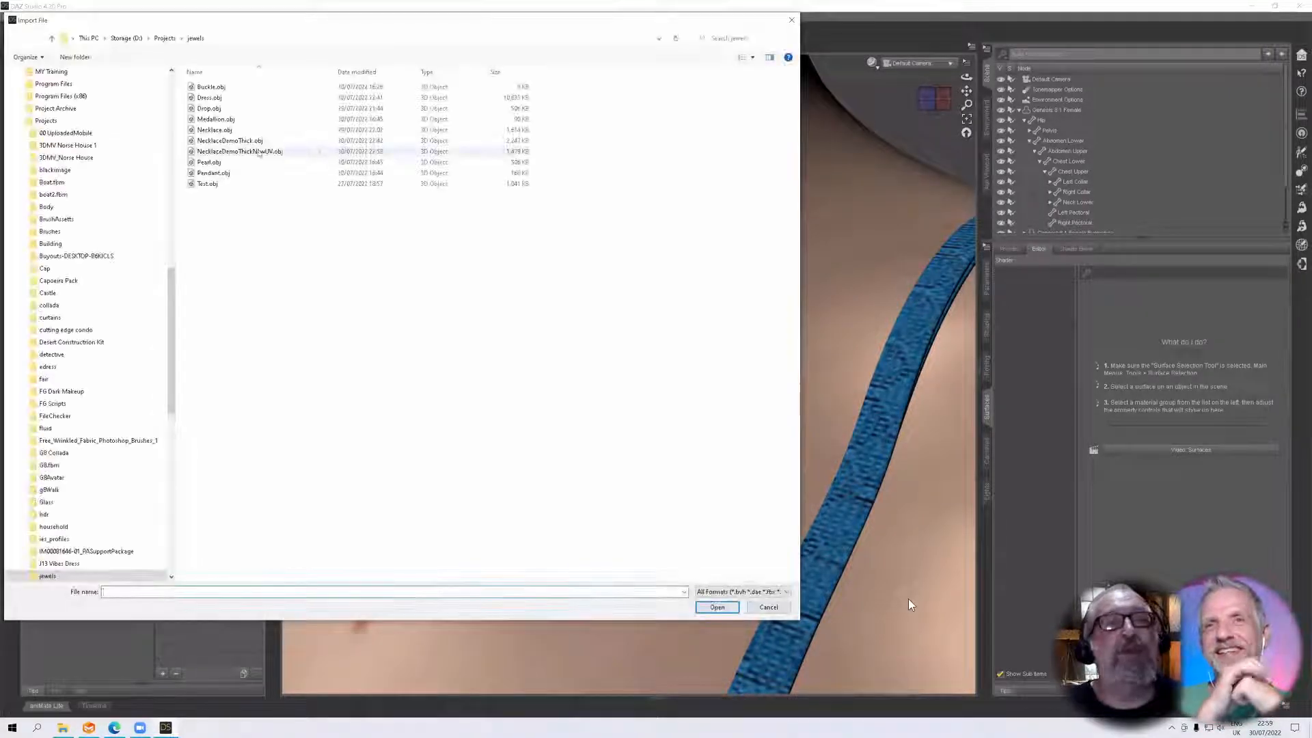
left_click(250, 153)
double_click(250, 153)
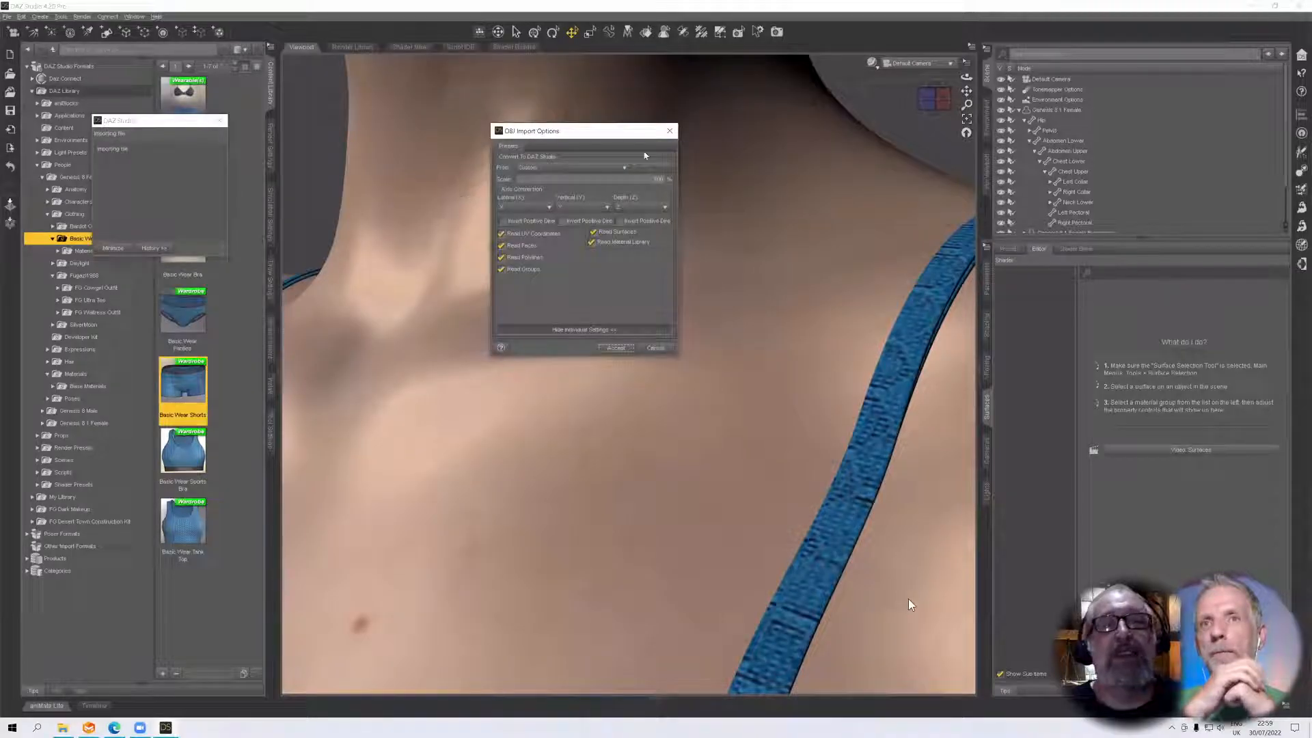
left_click(617, 347)
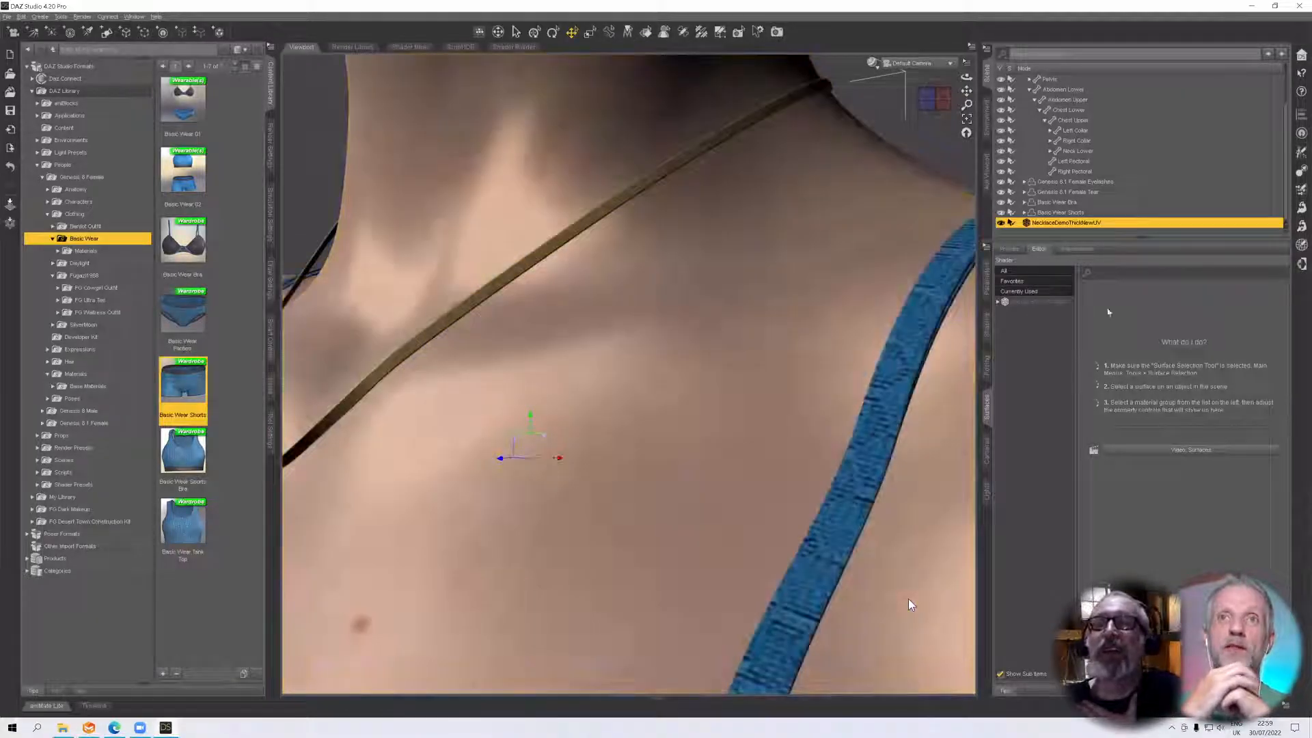
Set the imported necklace's Metallicity to 1.00 and load necklace_normal_1001.png as the normal map of its S_Fusible_Rigid surface
left_click(1037, 307)
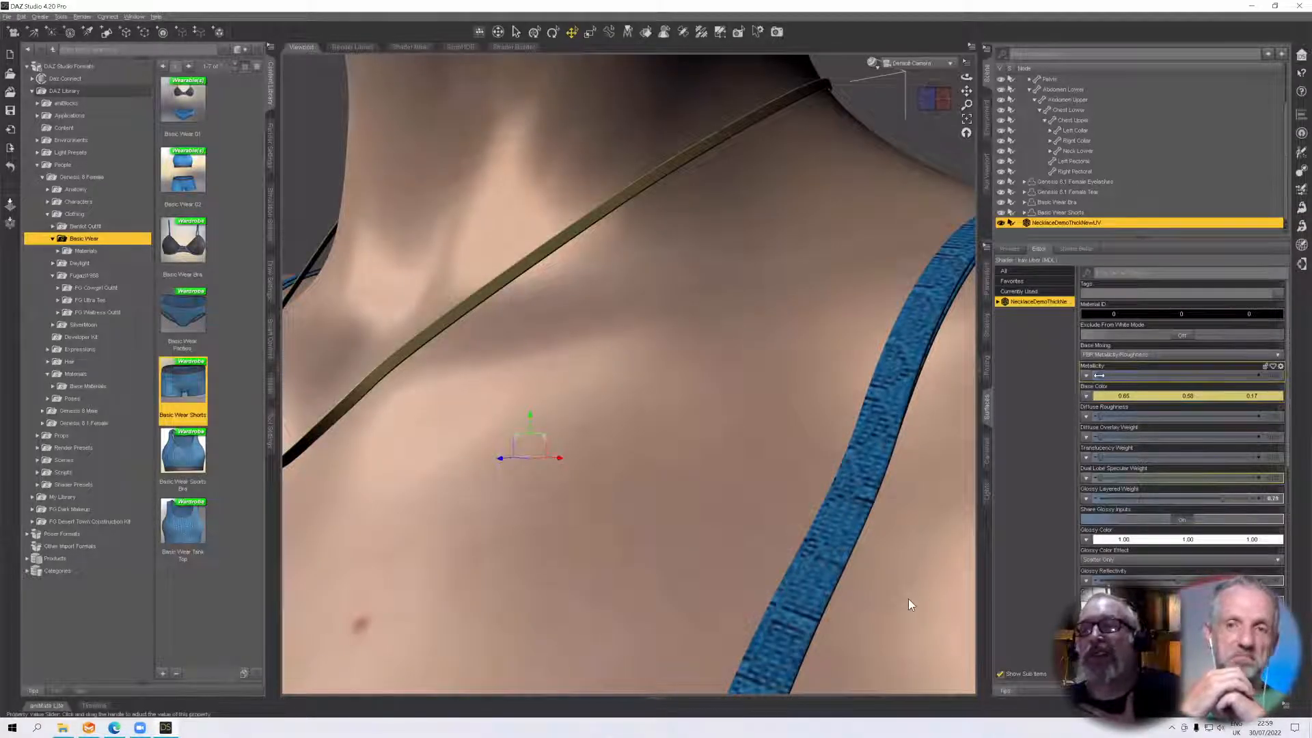
left_click_drag(1099, 375, 1264, 379)
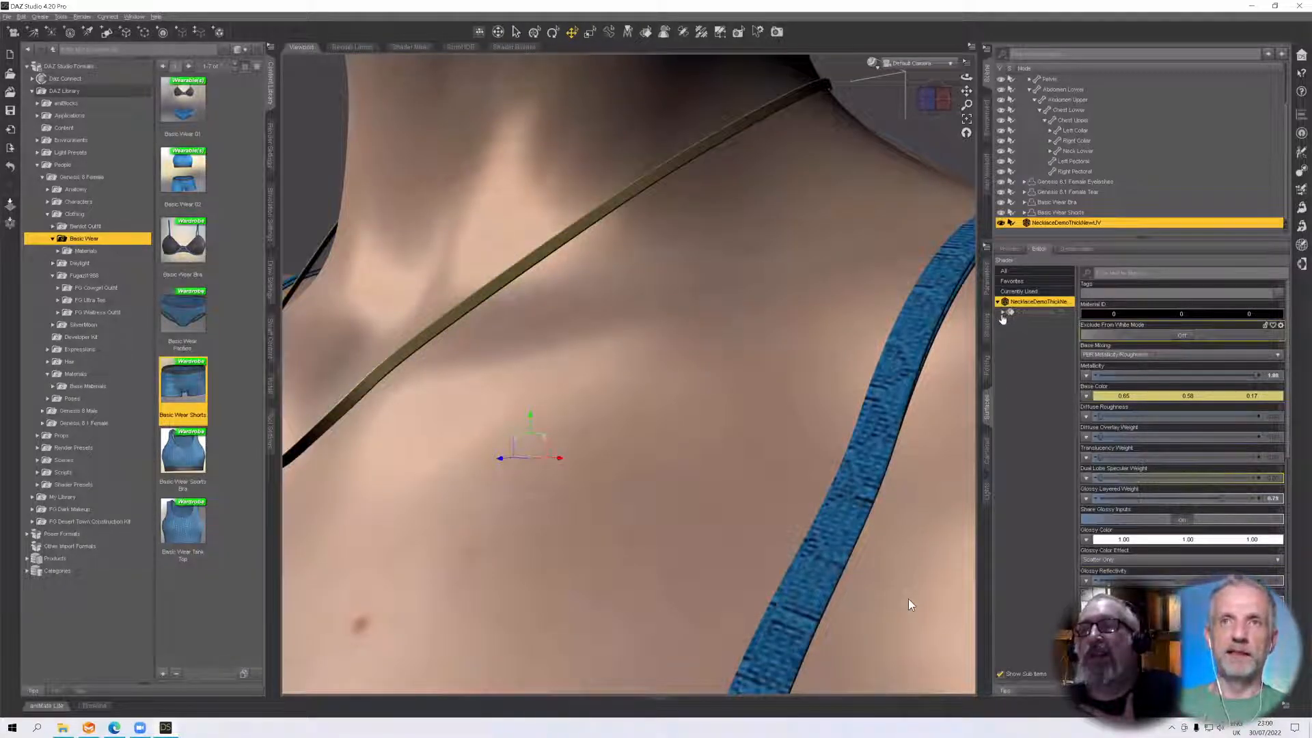
left_click(1002, 312)
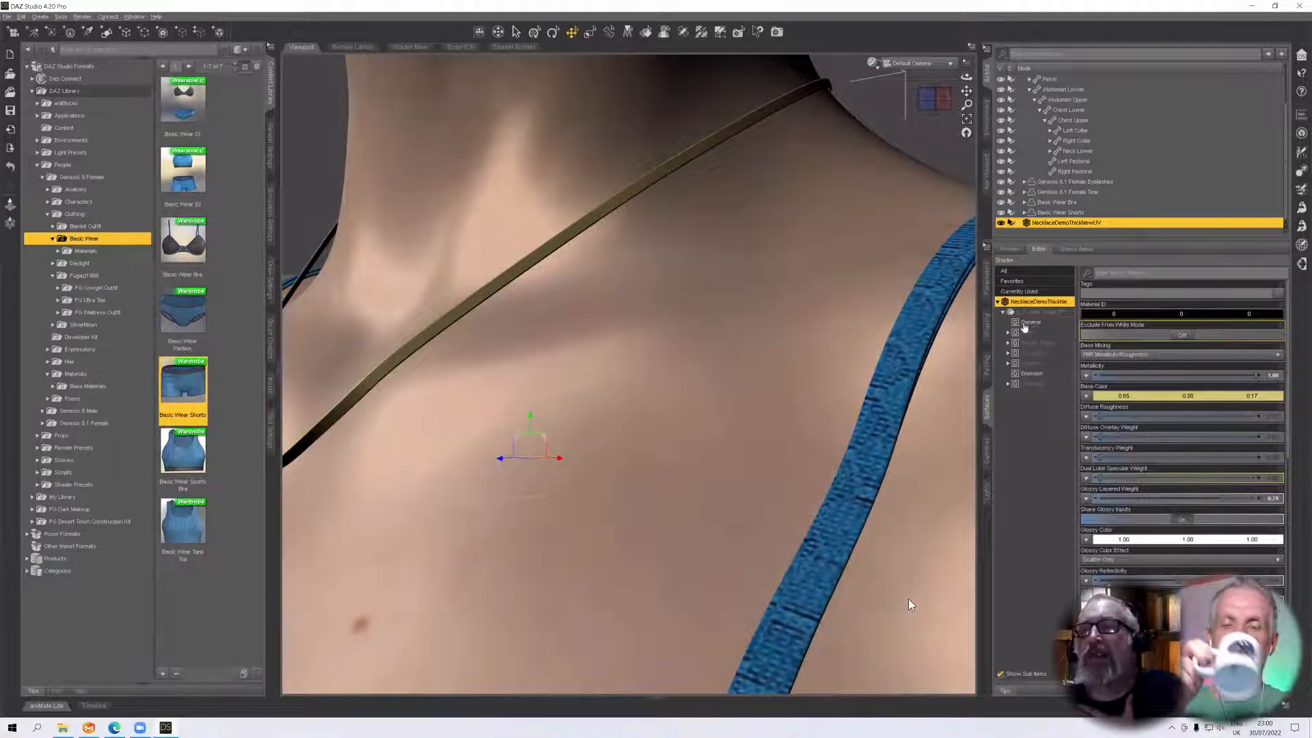
left_click(1007, 333)
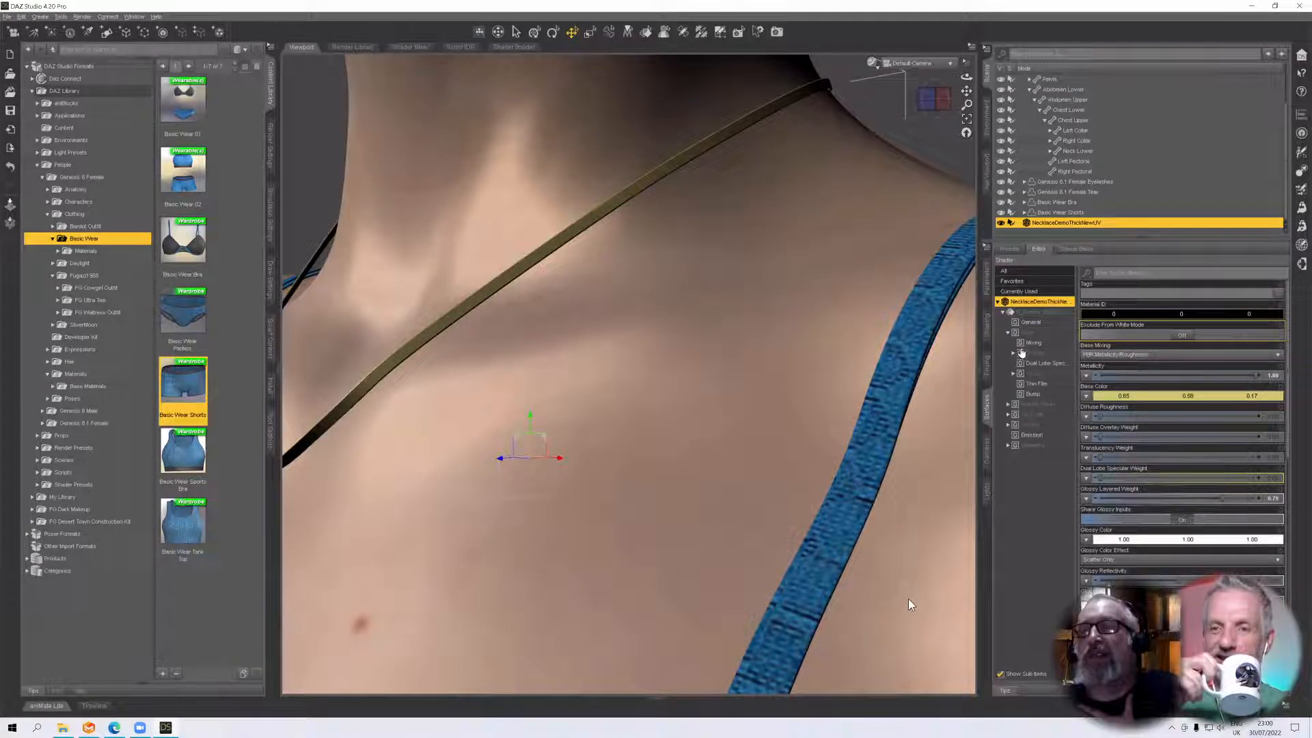
left_click(1022, 395)
left_click(1086, 314)
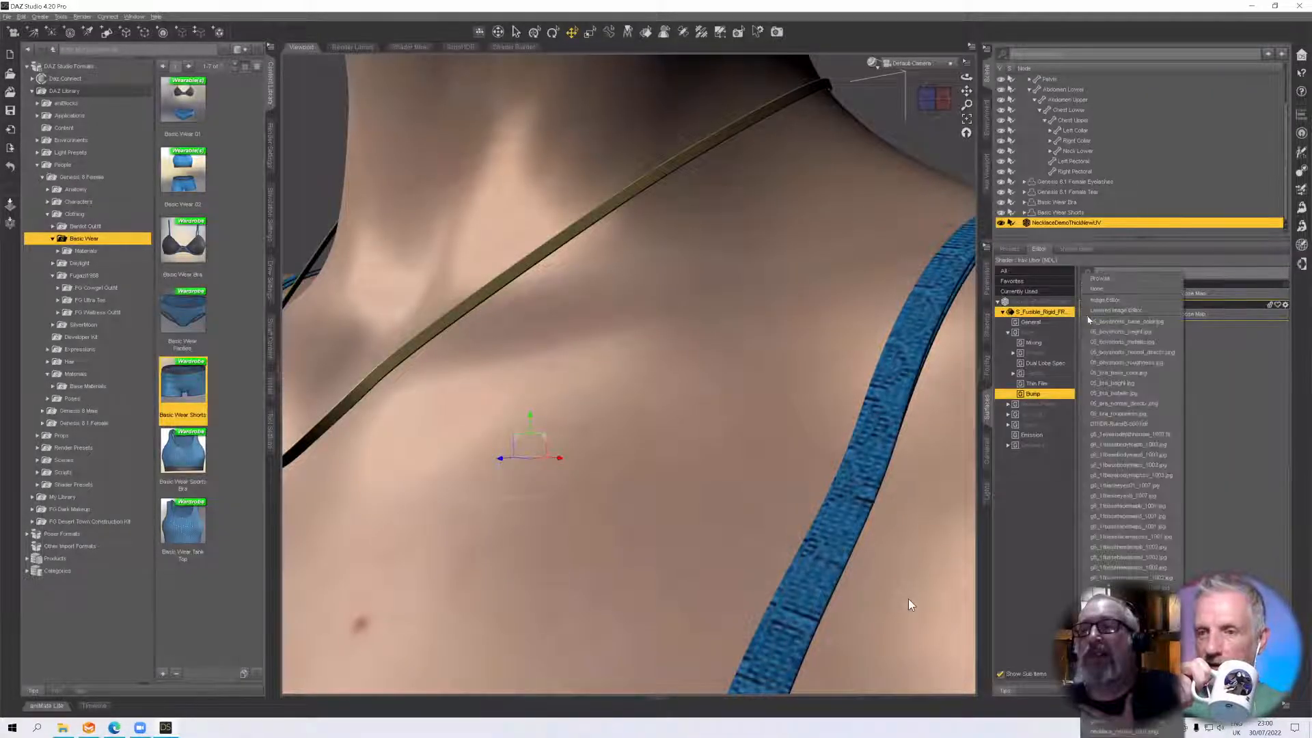
left_click(1110, 287)
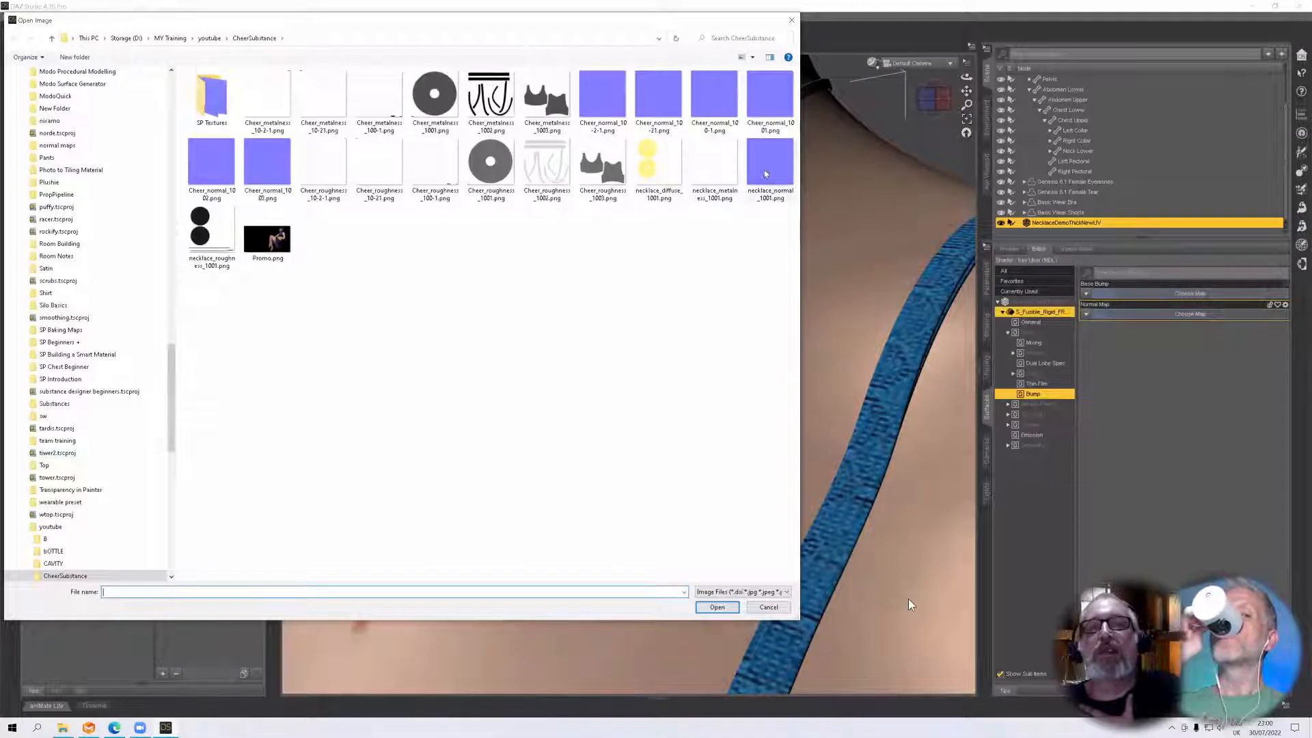
double_click(762, 175)
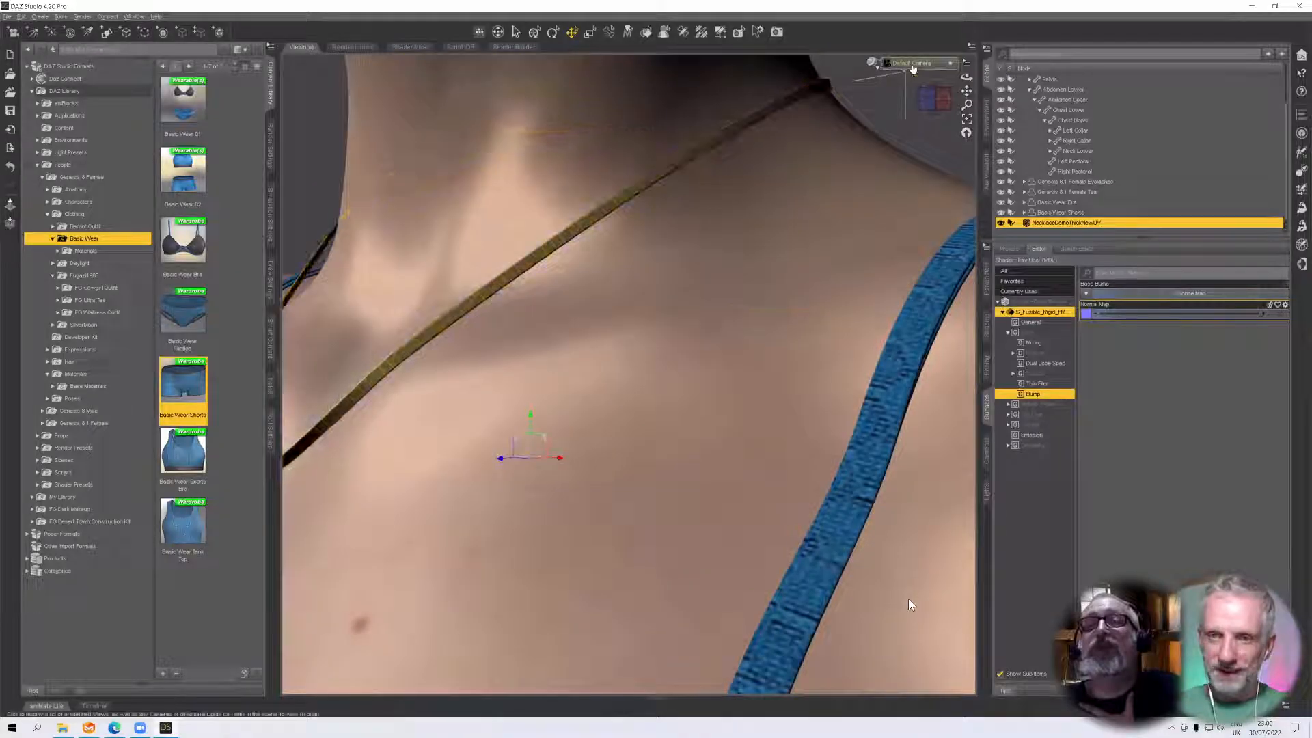
Preview the necklace on the figure with the viewport draw style set to NVIDIA Iray
left_click(914, 63)
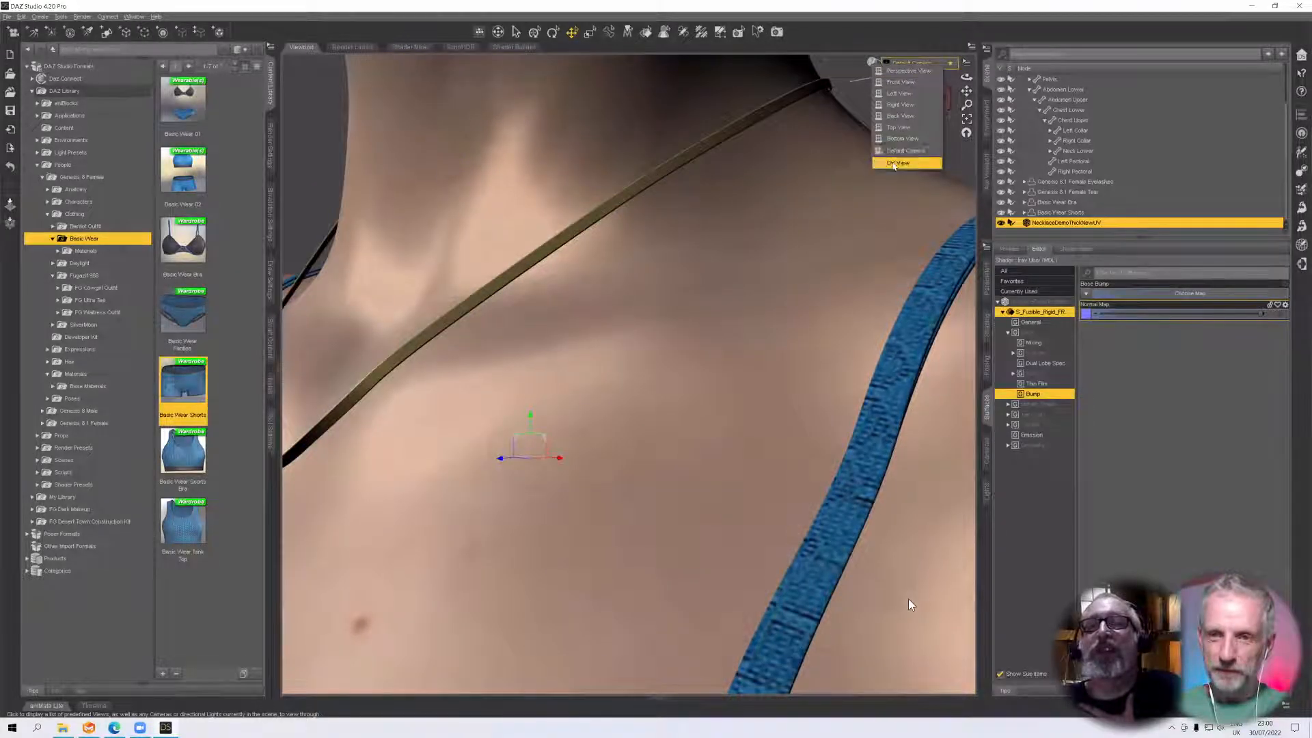
left_click(873, 62)
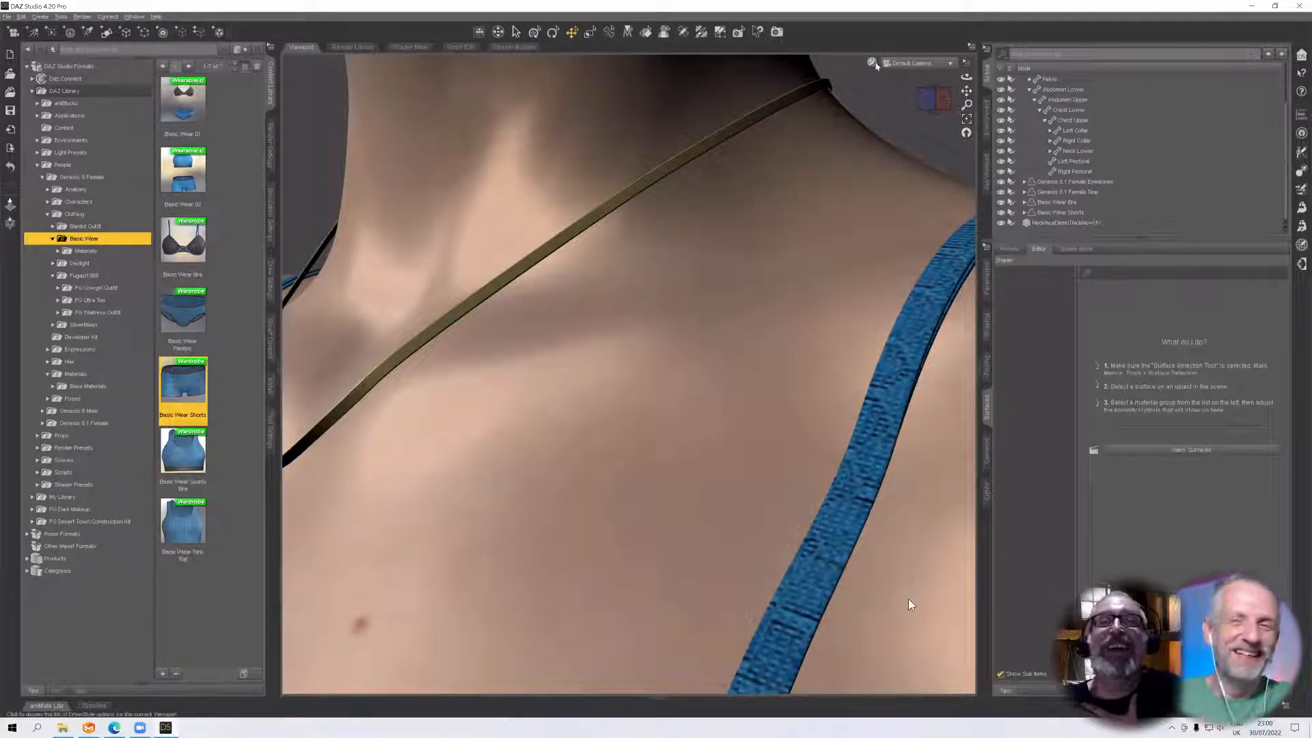
left_click(872, 62)
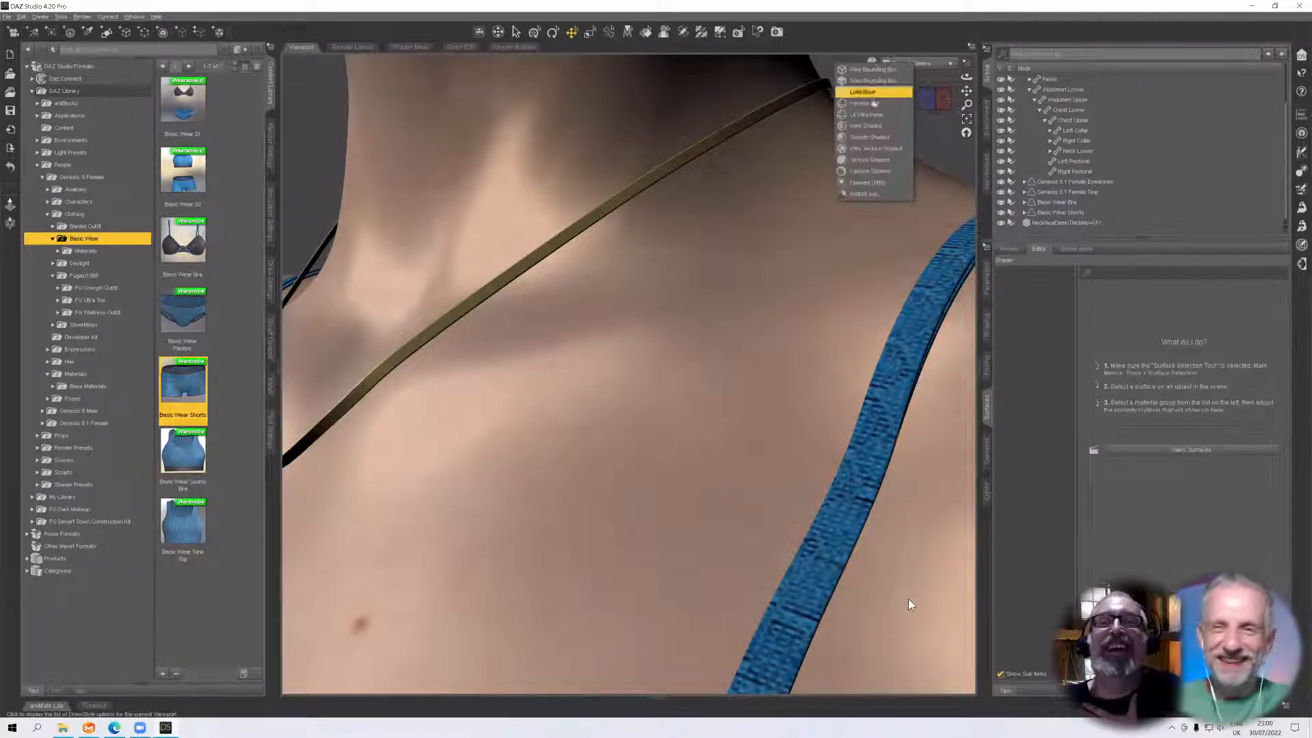
left_click(875, 184)
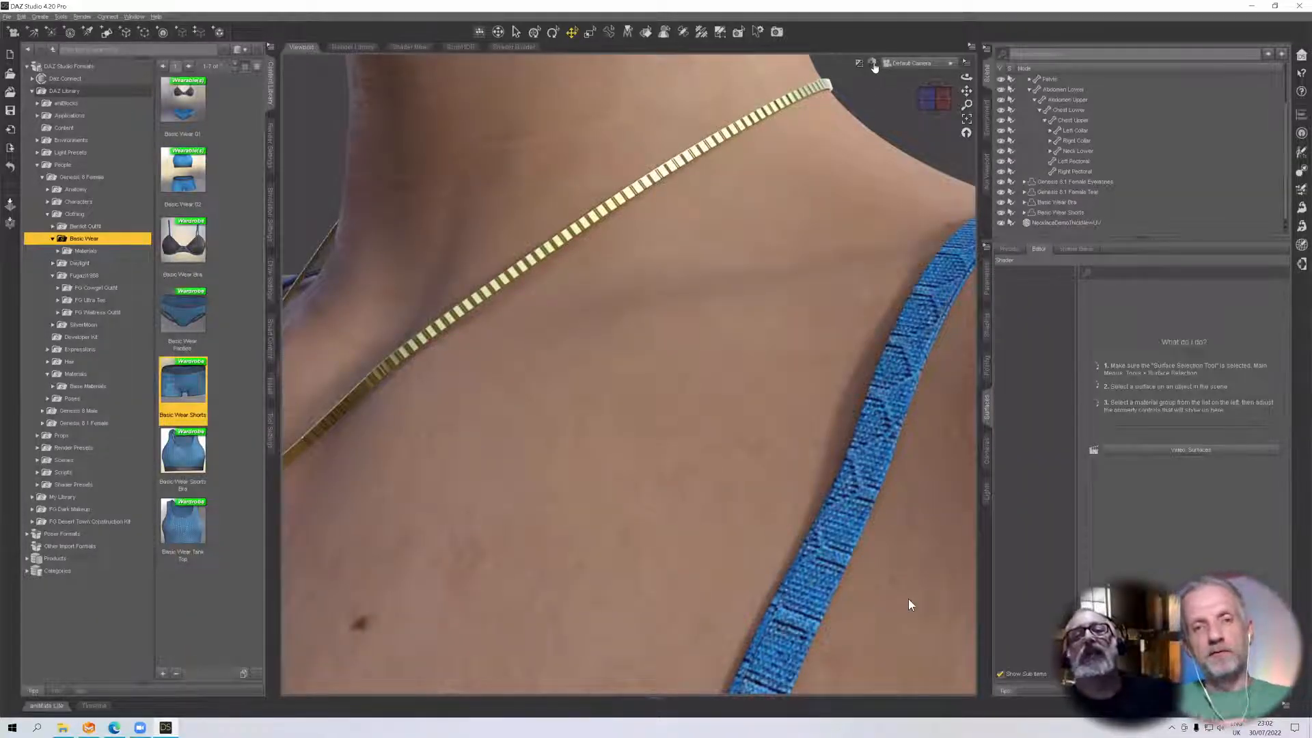
Return the viewport draw style to Texture Shaded and switch to Marvelous Designer
left_click(873, 63)
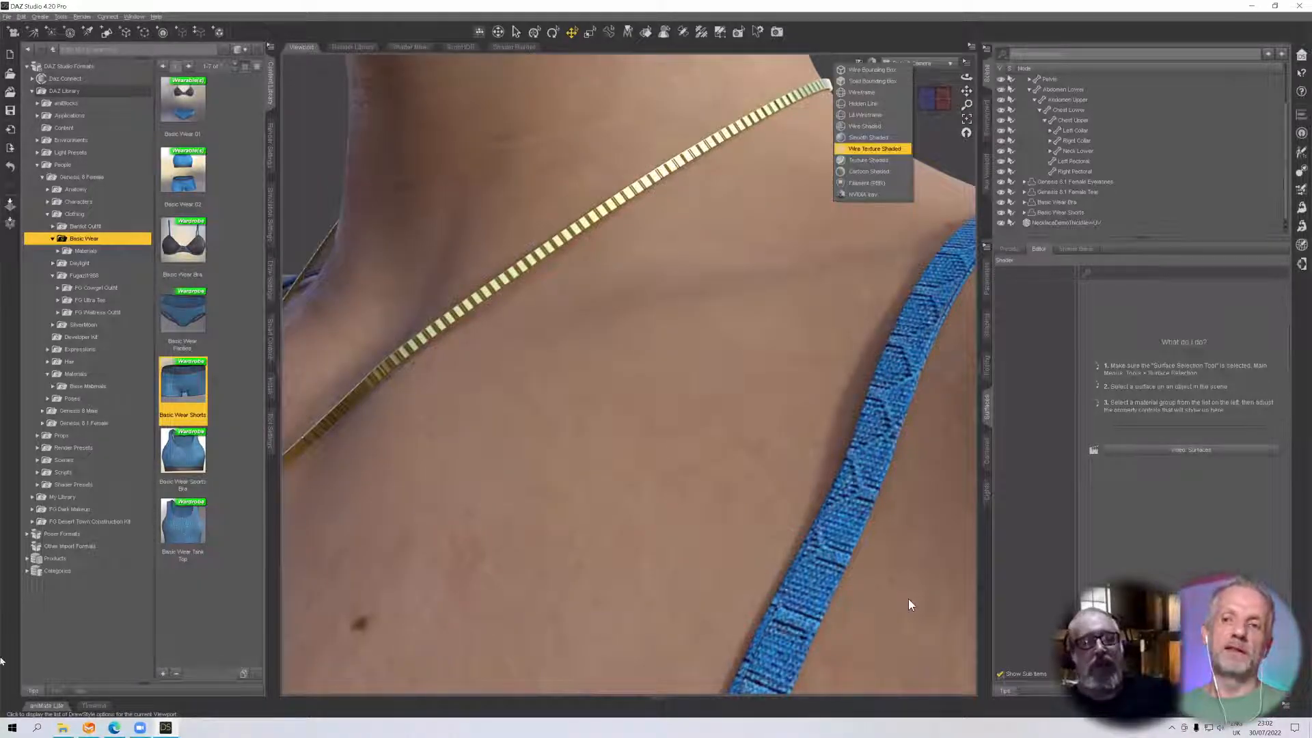
left_click(868, 159)
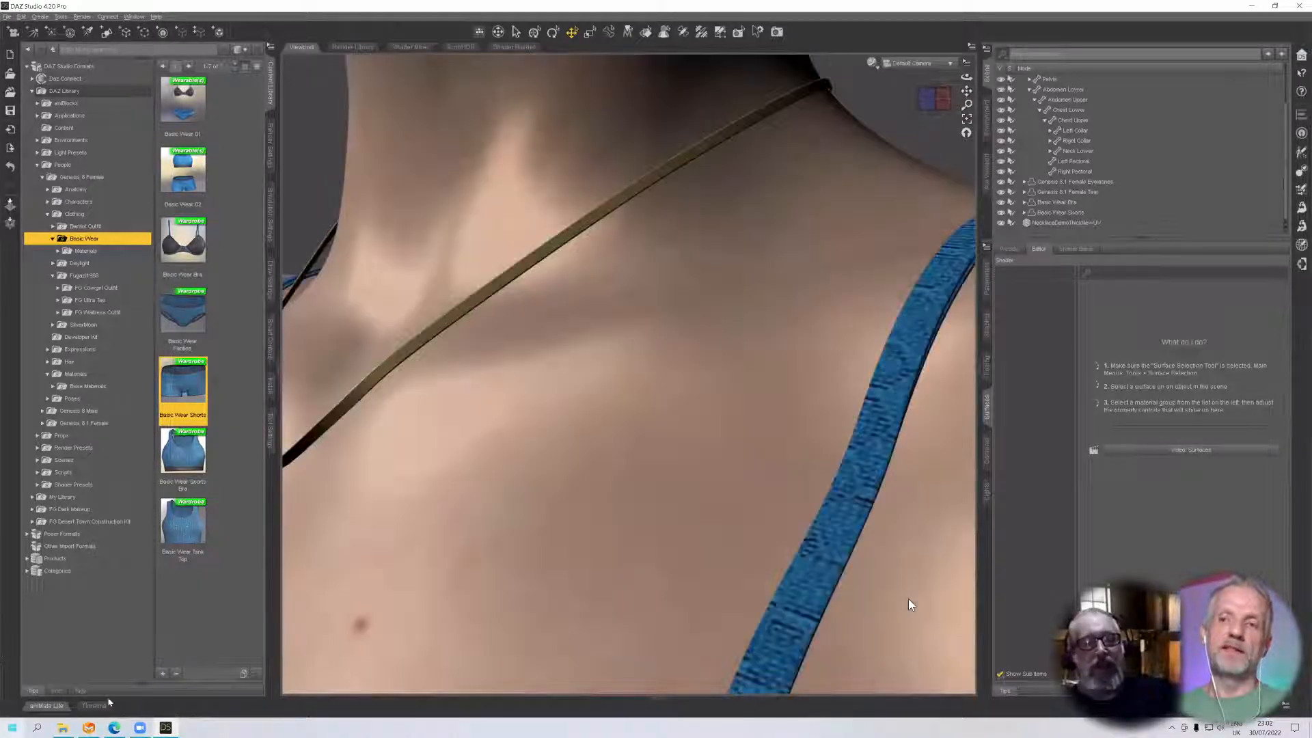
left_click(88, 728)
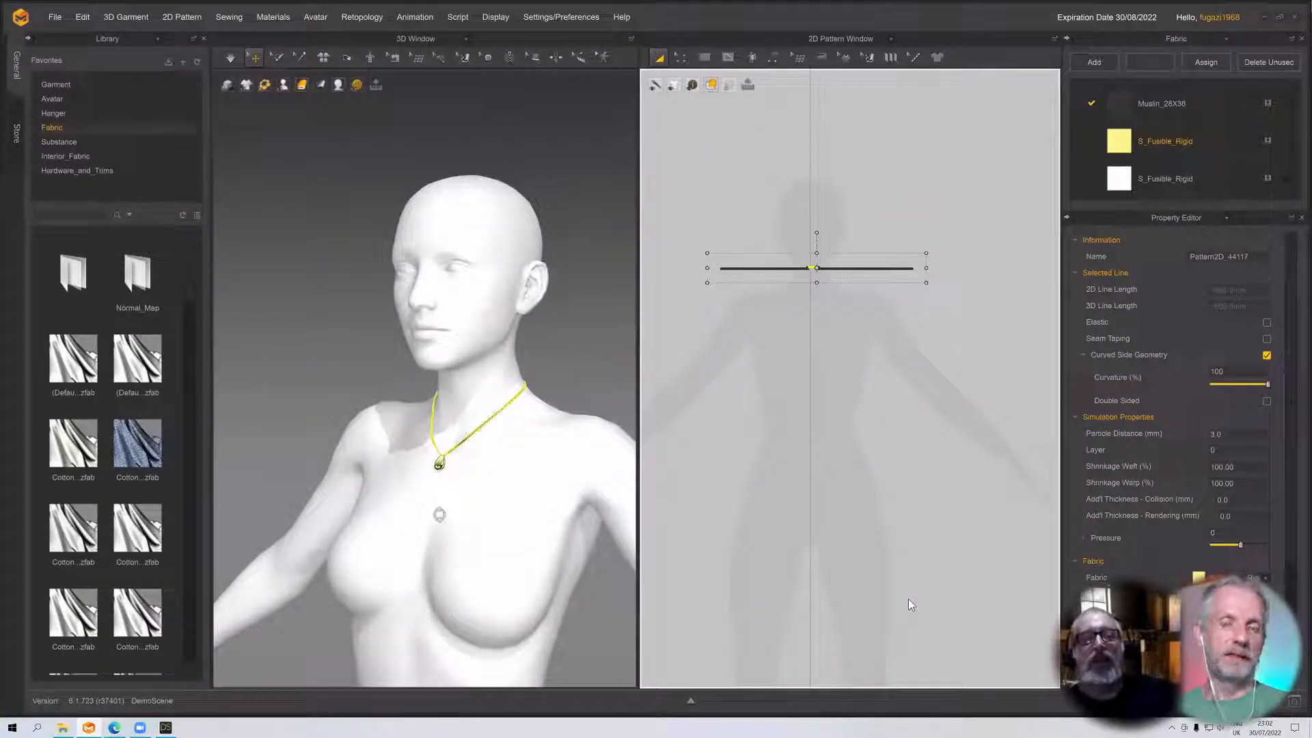